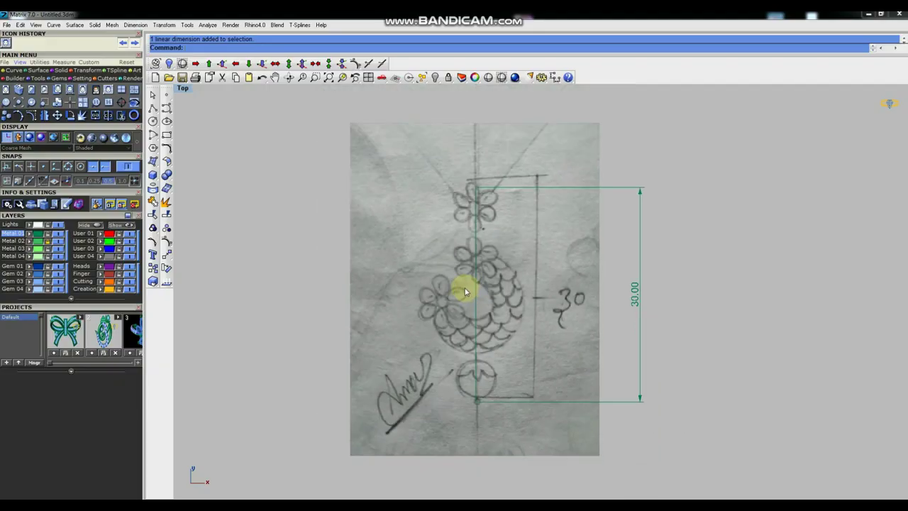
Delete the 30.00 dimension from the sketch.
{"action": "scroll", "coordinate": [462, 286], "scroll_direction": "down", "scroll_amount": 2}
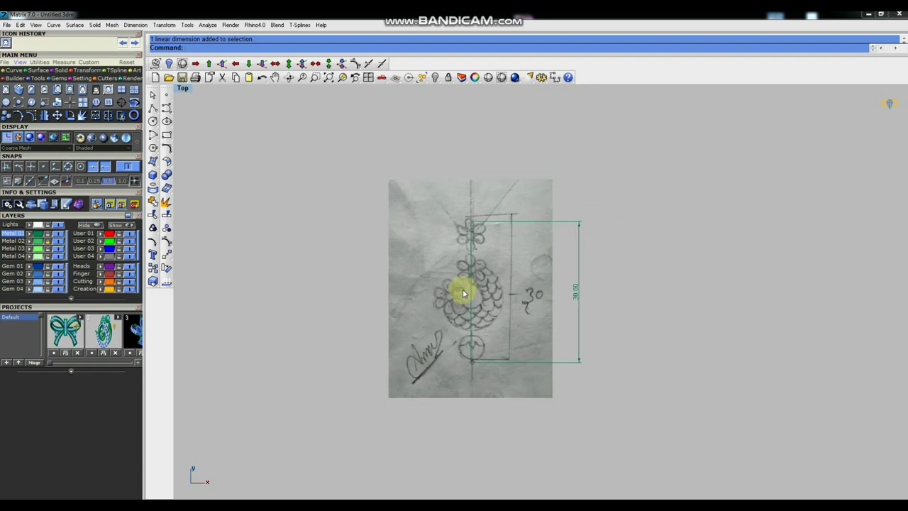
{"action": "scroll", "coordinate": [464, 294], "scroll_direction": "up", "scroll_amount": 1}
{"action": "scroll", "coordinate": [466, 299], "scroll_direction": "up", "scroll_amount": 1}
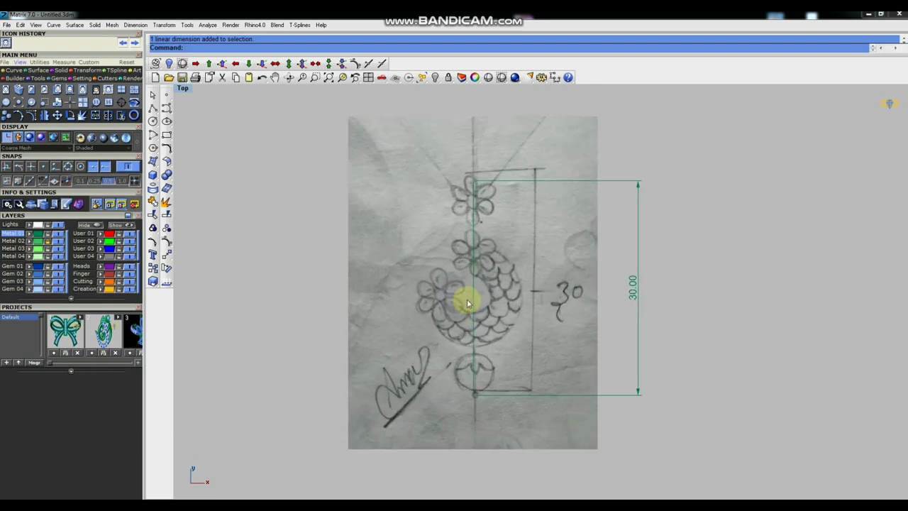
{"action": "scroll", "coordinate": [466, 298], "scroll_direction": "down", "scroll_amount": 2}
{"action": "scroll", "coordinate": [469, 302], "scroll_direction": "up", "scroll_amount": 3}
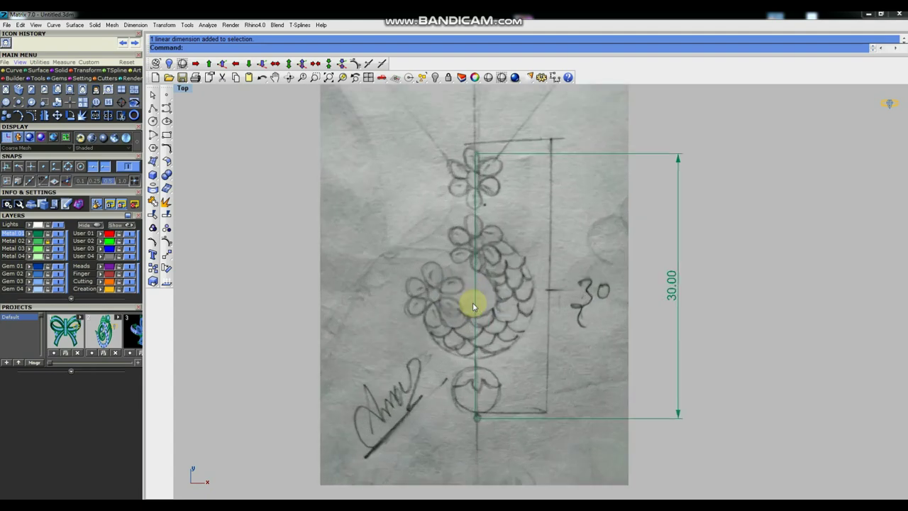
{"action": "scroll", "coordinate": [469, 307], "scroll_direction": "down", "scroll_amount": 3}
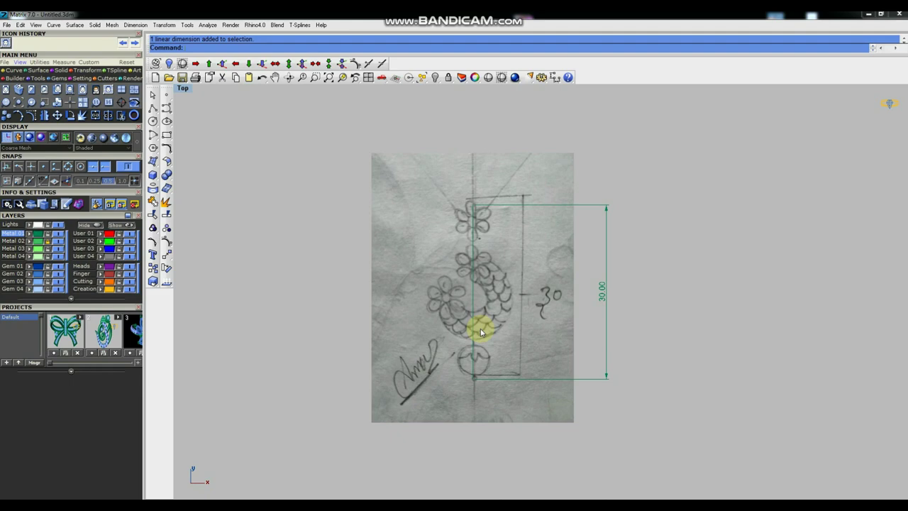
{"action": "scroll", "coordinate": [480, 332], "scroll_direction": "up", "scroll_amount": 1}
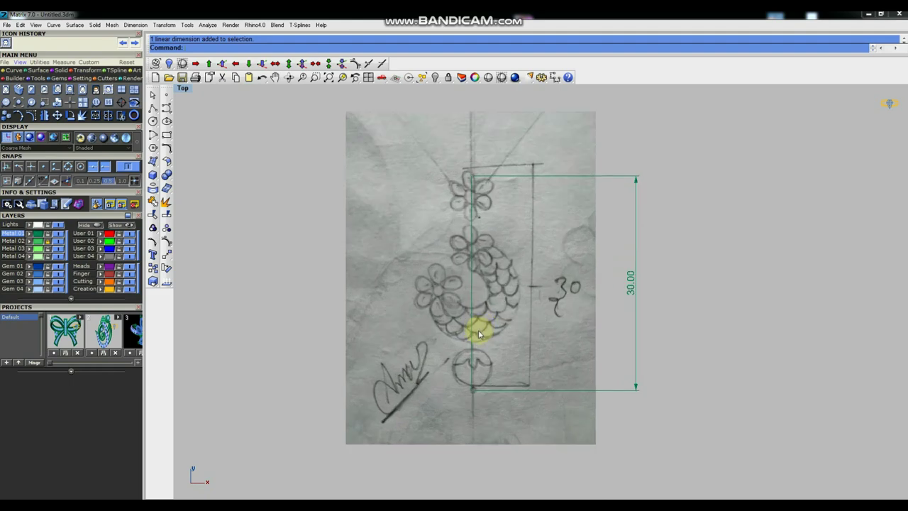
{"action": "scroll", "coordinate": [478, 332], "scroll_direction": "down", "scroll_amount": 1}
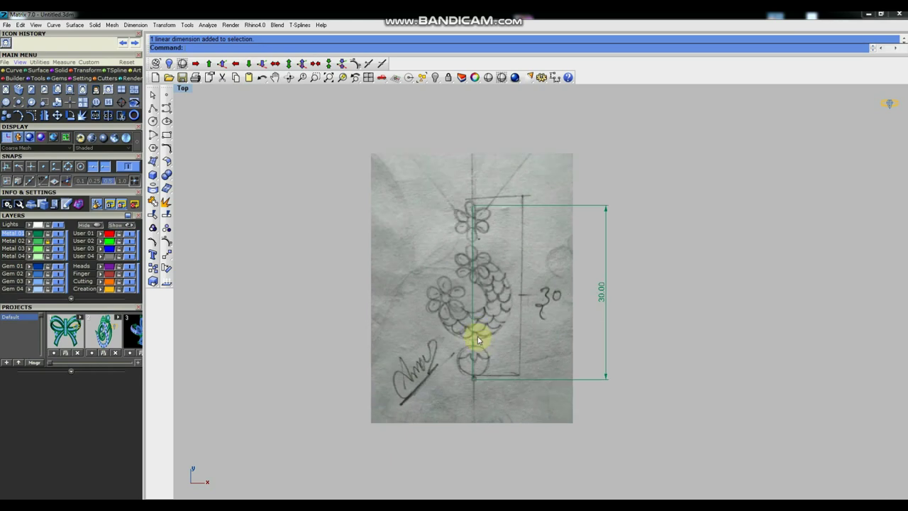
{"action": "scroll", "coordinate": [477, 336], "scroll_direction": "up", "scroll_amount": 1}
{"action": "scroll", "coordinate": [477, 336], "scroll_direction": "down", "scroll_amount": 2}
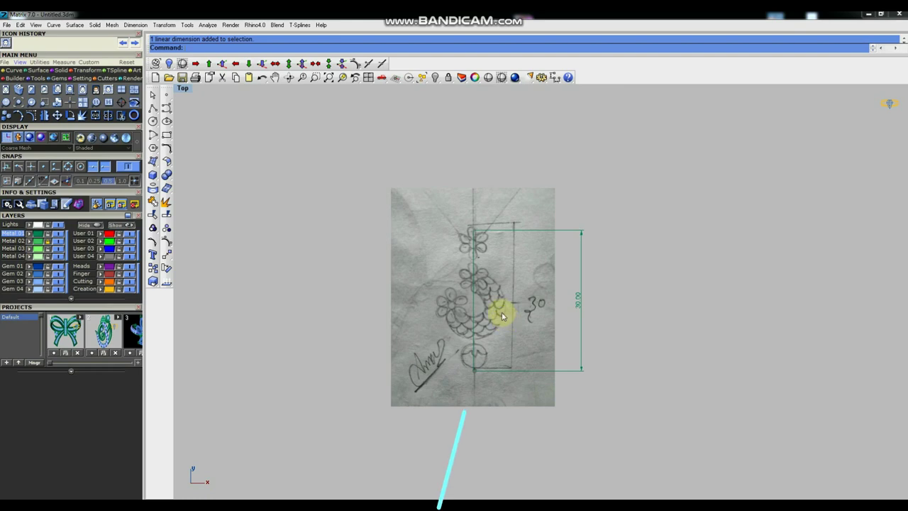
{"action": "scroll", "coordinate": [475, 341], "scroll_direction": "up", "scroll_amount": 3}
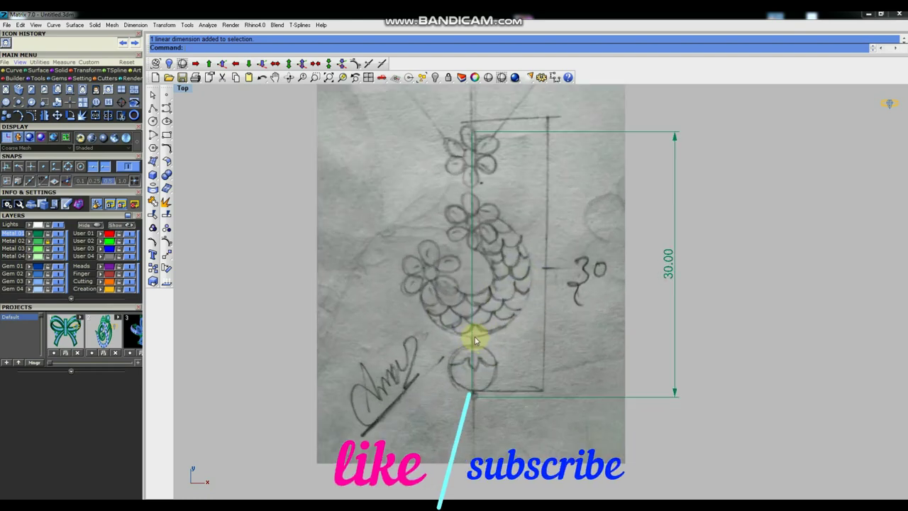
{"action": "scroll", "coordinate": [466, 332], "scroll_direction": "down", "scroll_amount": 3}
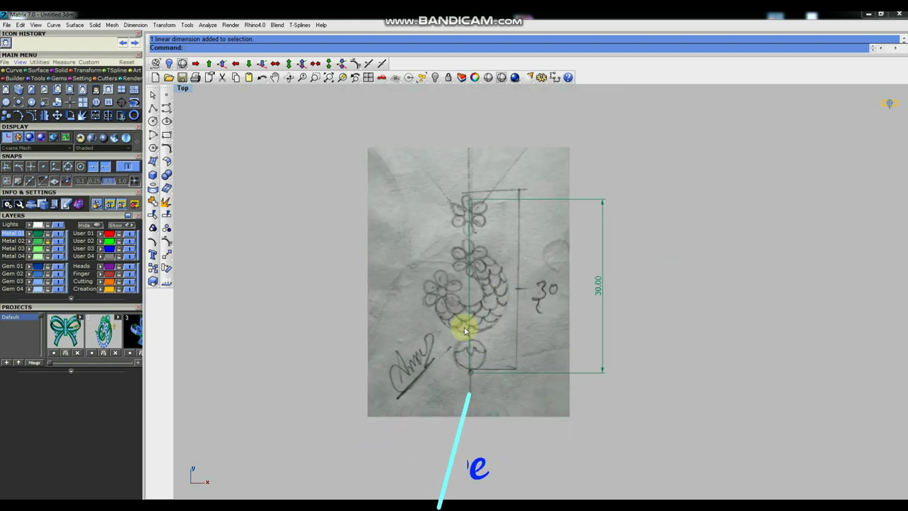
{"action": "right_click_drag", "start_coordinate": [466, 325], "coordinate": [457, 317]}
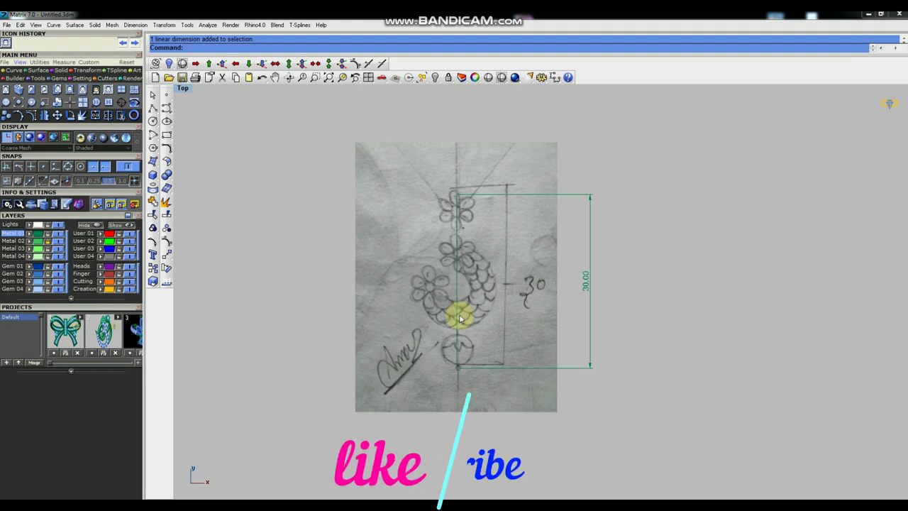
{"action": "scroll", "coordinate": [460, 320], "scroll_direction": "down", "scroll_amount": 2}
{"action": "scroll", "coordinate": [459, 319], "scroll_direction": "up", "scroll_amount": 2}
{"action": "scroll", "coordinate": [459, 319], "scroll_direction": "up", "scroll_amount": 1}
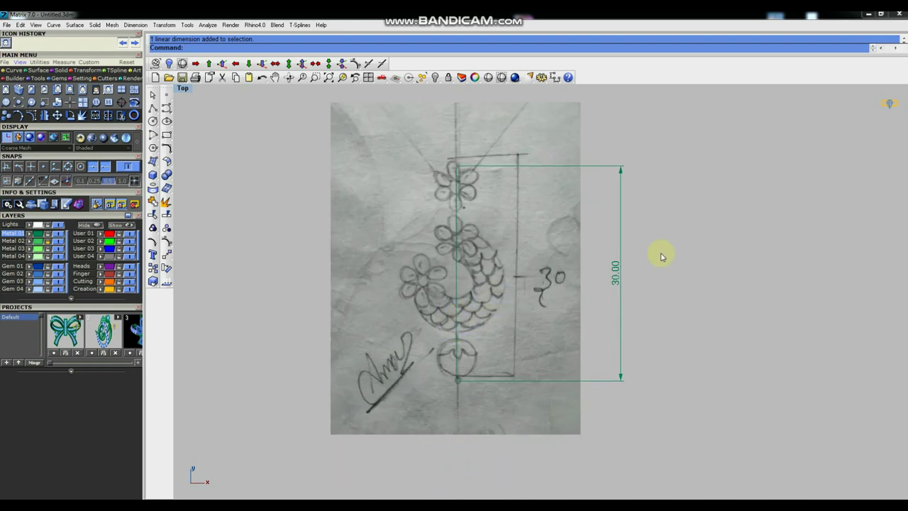
{"action": "left_click", "coordinate": [599, 321]}
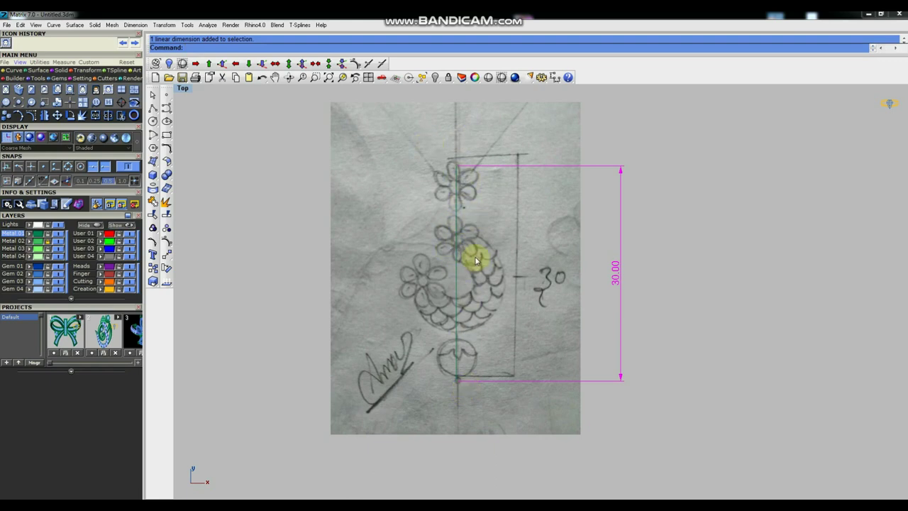
{"action": "key", "text": "Delete"}
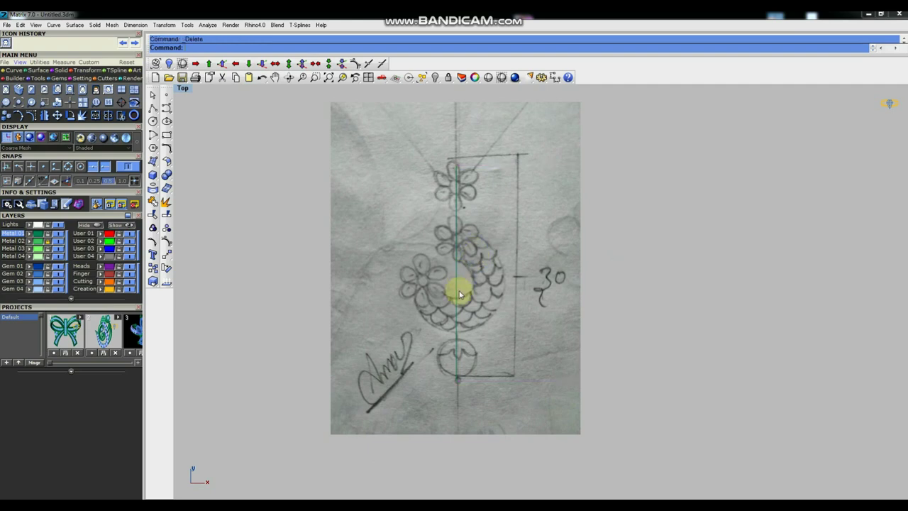
Delete the old vertical centre line so only the pencil sketch image remains.
{"action": "scroll", "coordinate": [470, 302], "scroll_direction": "down", "scroll_amount": 2}
{"action": "left_click", "coordinate": [447, 297]}
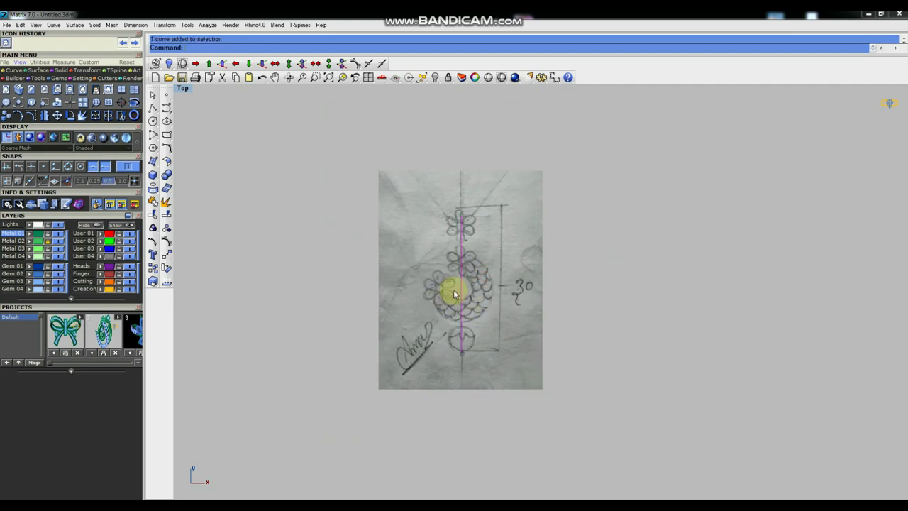
{"action": "scroll", "coordinate": [454, 292], "scroll_direction": "up", "scroll_amount": 1}
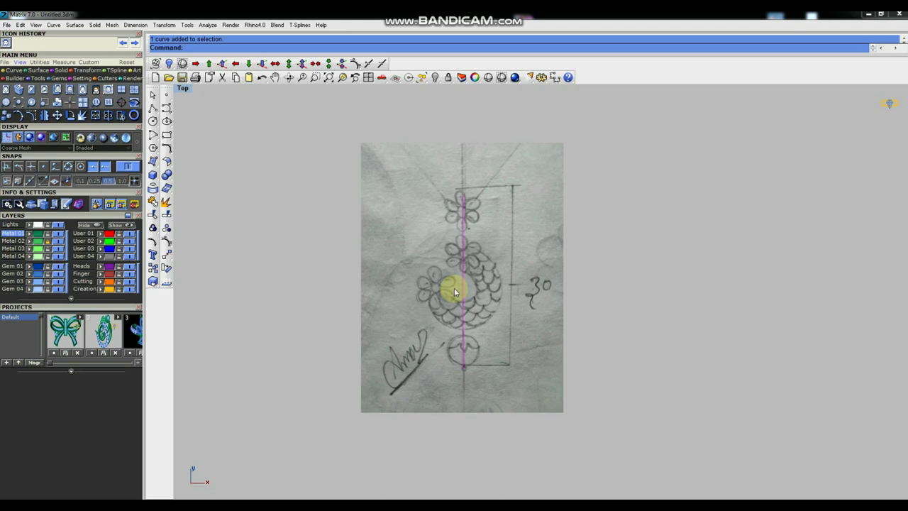
{"action": "key", "text": "Delete"}
{"action": "left_click", "coordinate": [152, 106]}
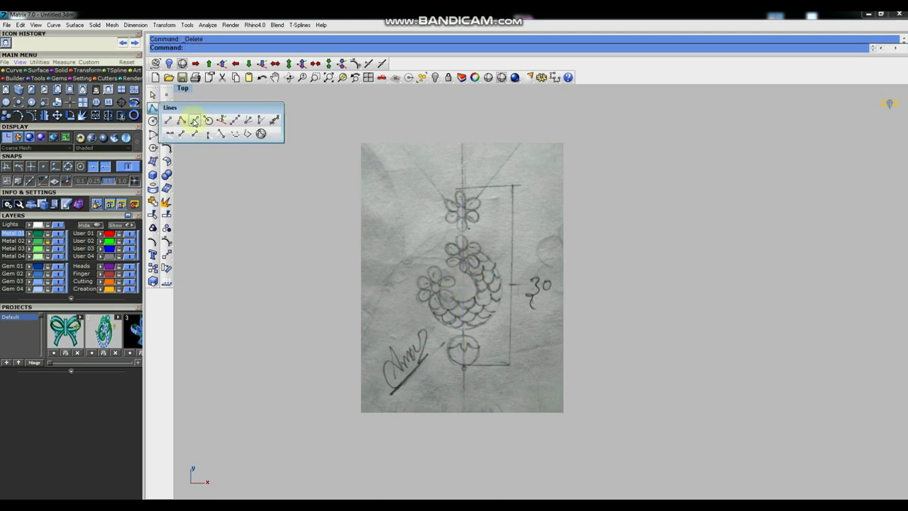
Draw vertical and horizontal centre lines crossing at the origin.
{"action": "left_click", "coordinate": [194, 121]}
{"action": "left_click", "coordinate": [475, 112]}
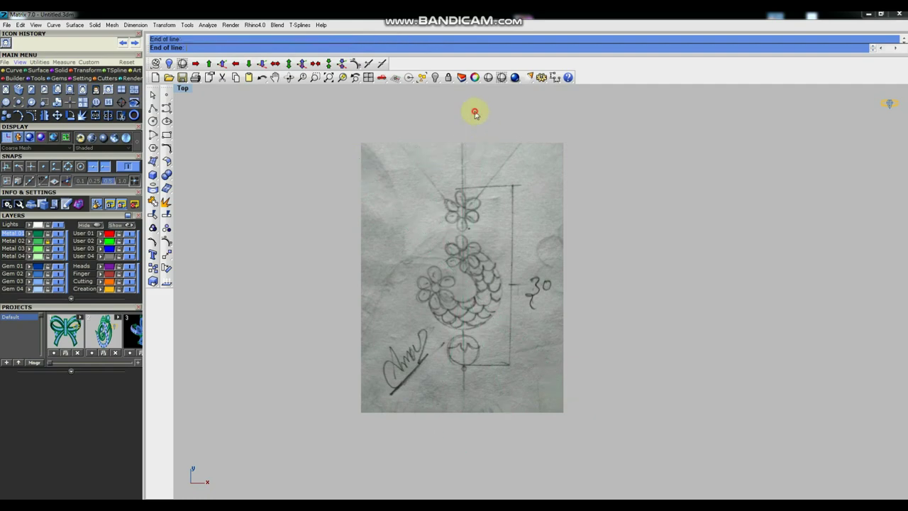
{"action": "key", "text": "Return"}
{"action": "type", "text": "0"}
Draw a circle centred at 0 enclosing the sketch's scalloped flower body.
{"action": "key", "text": "Return"}
{"action": "left_click", "coordinate": [378, 283]}
{"action": "left_click", "coordinate": [153, 121]}
{"action": "type", "text": "0"}
{"action": "key", "text": "Return"}
{"action": "scroll", "coordinate": [467, 264], "scroll_direction": "up", "scroll_amount": 1}
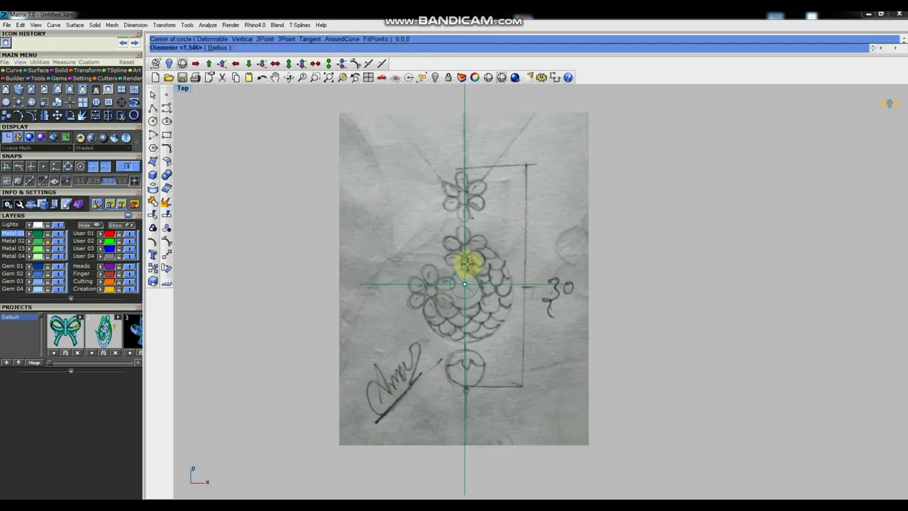
{"action": "scroll", "coordinate": [467, 264], "scroll_direction": "up", "scroll_amount": 1}
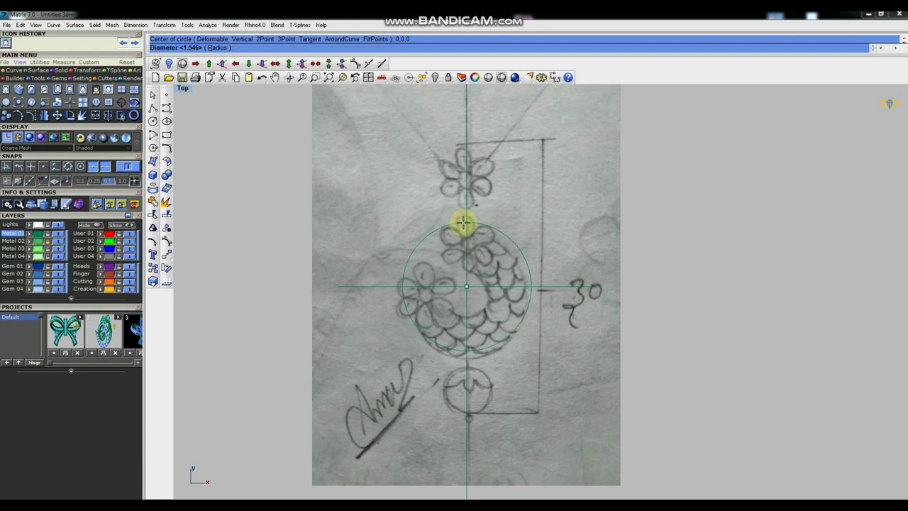
{"action": "left_click", "coordinate": [462, 223]}
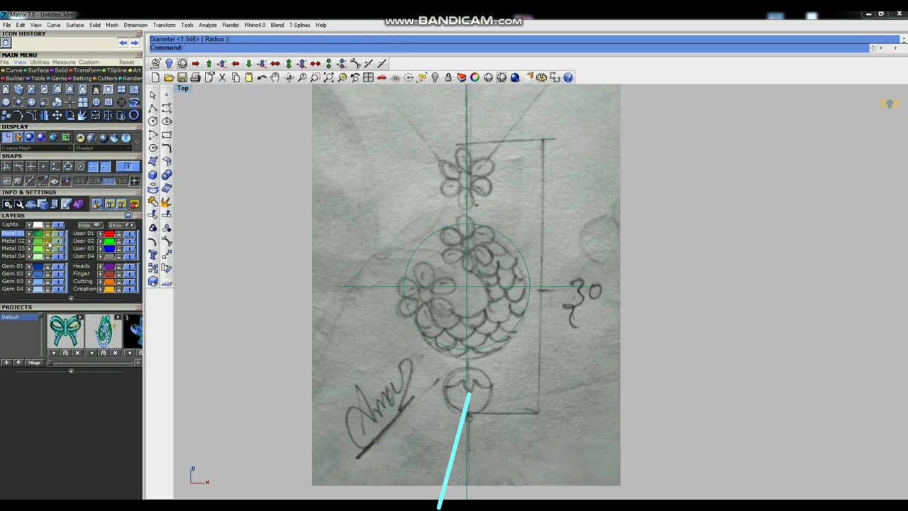
Move the sketch image up in two small nudges to centre its flower body in the circle.
{"action": "left_click", "coordinate": [369, 300]}
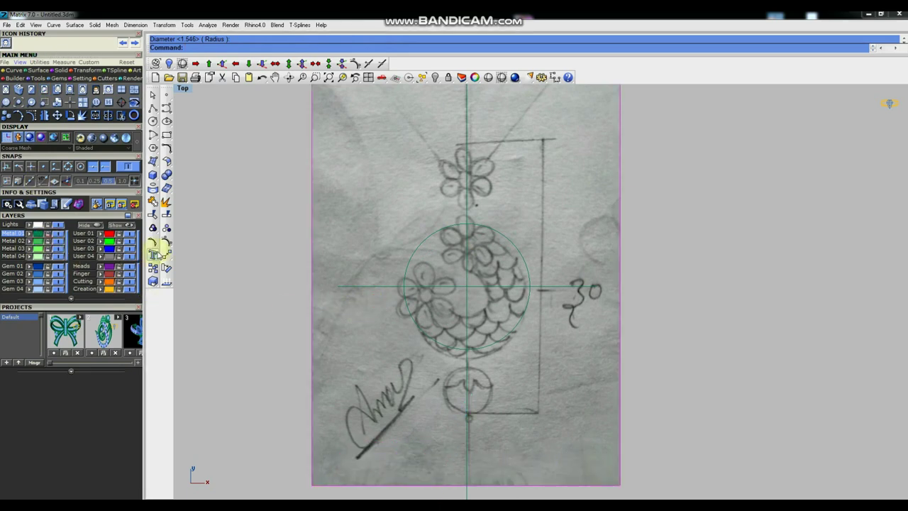
{"action": "left_click", "coordinate": [164, 253]}
{"action": "left_click", "coordinate": [261, 282]}
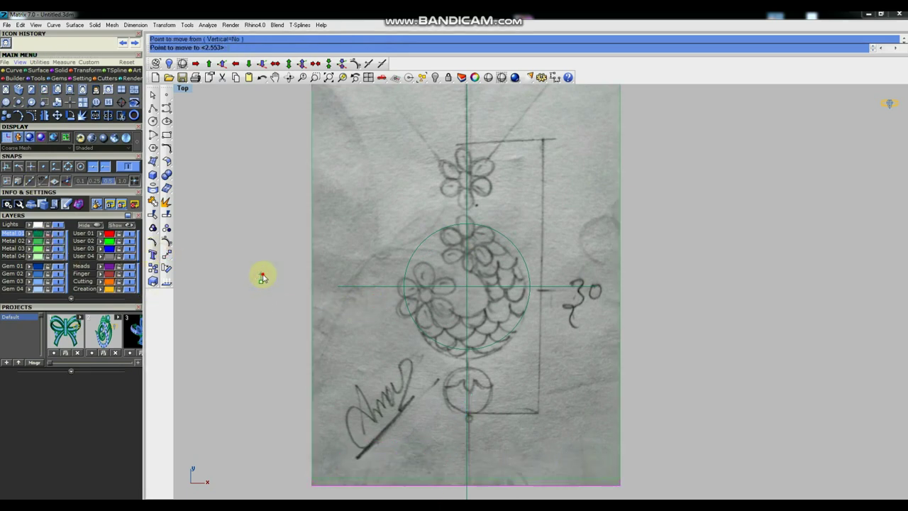
{"action": "left_click", "coordinate": [262, 277]}
{"action": "right_click", "coordinate": [262, 274]}
{"action": "left_click", "coordinate": [263, 273]}
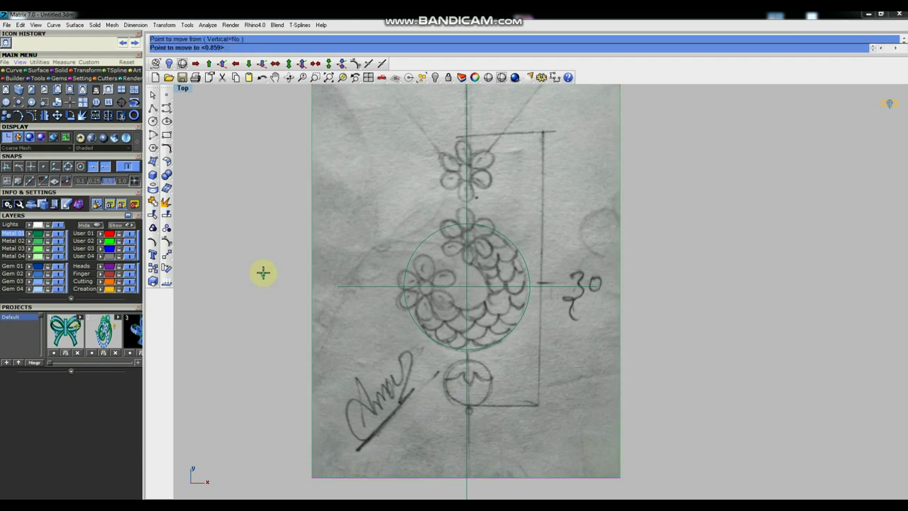
{"action": "left_click", "coordinate": [262, 274]}
{"action": "scroll", "coordinate": [464, 325], "scroll_direction": "down", "scroll_amount": 2}
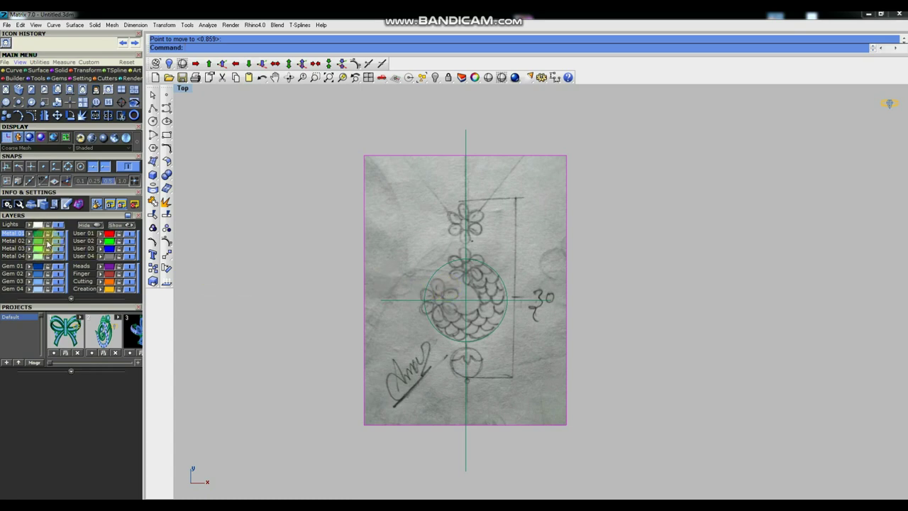
{"action": "left_click", "coordinate": [276, 274]}
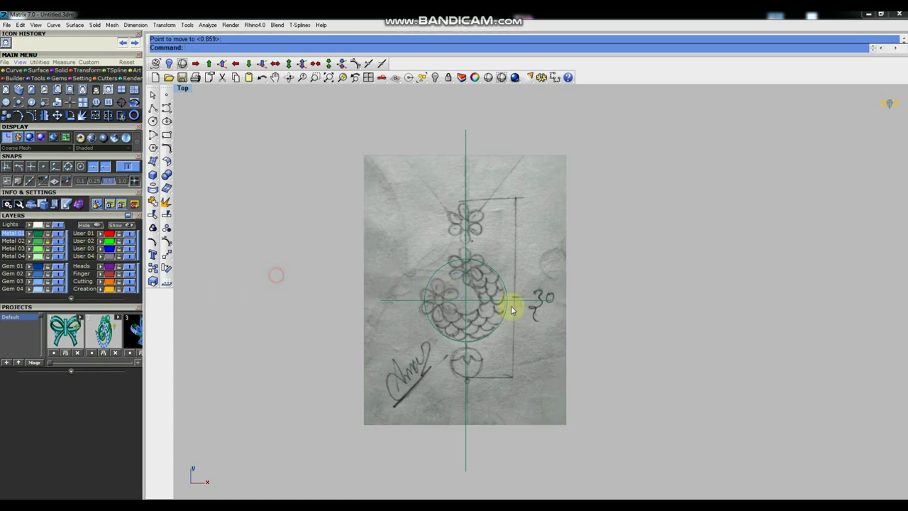
{"action": "scroll", "coordinate": [471, 309], "scroll_direction": "up", "scroll_amount": 3}
{"action": "scroll", "coordinate": [410, 332], "scroll_direction": "down", "scroll_amount": 2}
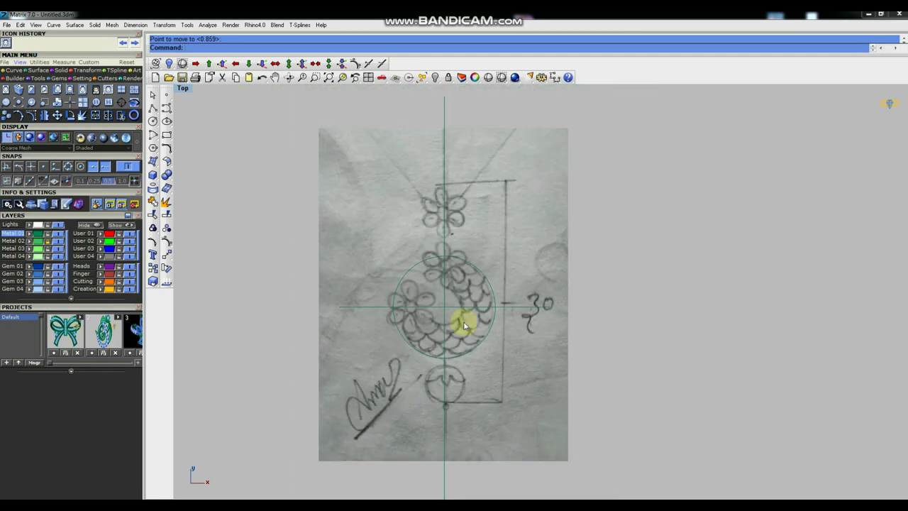
{"action": "scroll", "coordinate": [501, 263], "scroll_direction": "up", "scroll_amount": 1}
{"action": "scroll", "coordinate": [497, 266], "scroll_direction": "up", "scroll_amount": 1}
{"action": "type", "text": "O"}
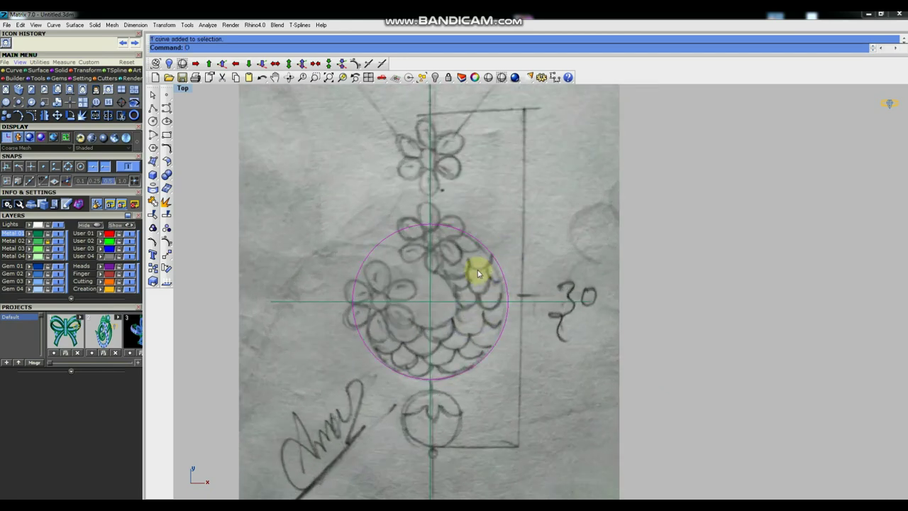
Offset the outer circle inward to create the inner ring circle.
{"action": "key", "text": "Return"}
{"action": "key", "text": "Return"}
{"action": "type", "text": "5"}
{"action": "key", "text": "Return"}
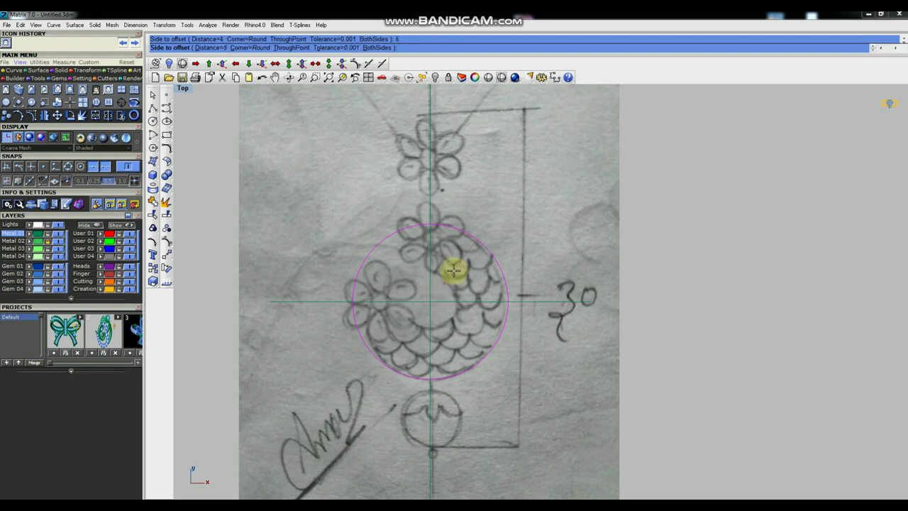
{"action": "left_click", "coordinate": [448, 282]}
{"action": "scroll", "coordinate": [444, 297], "scroll_direction": "up", "scroll_amount": 1}
{"action": "scroll", "coordinate": [447, 303], "scroll_direction": "up", "scroll_amount": 1}
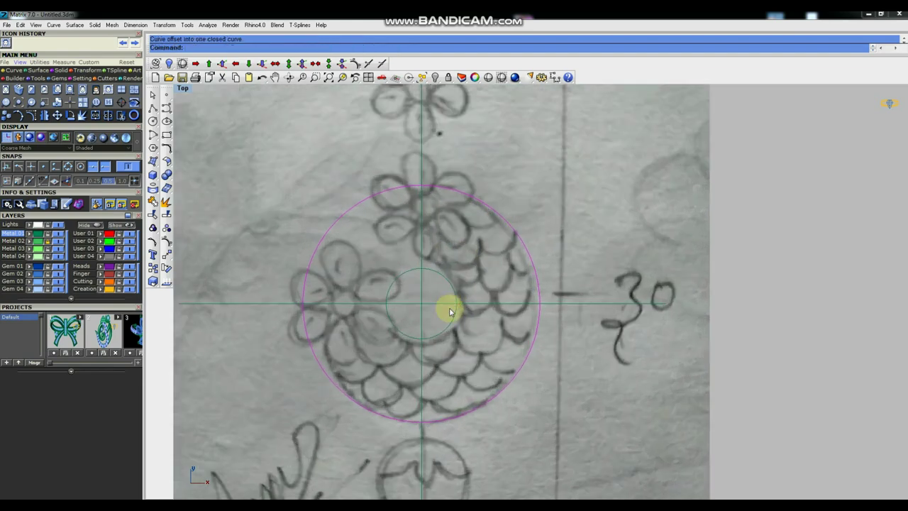
{"action": "scroll", "coordinate": [468, 309], "scroll_direction": "up", "scroll_amount": 1}
{"action": "scroll", "coordinate": [487, 307], "scroll_direction": "down", "scroll_amount": 1}
{"action": "scroll", "coordinate": [447, 290], "scroll_direction": "down", "scroll_amount": 1}
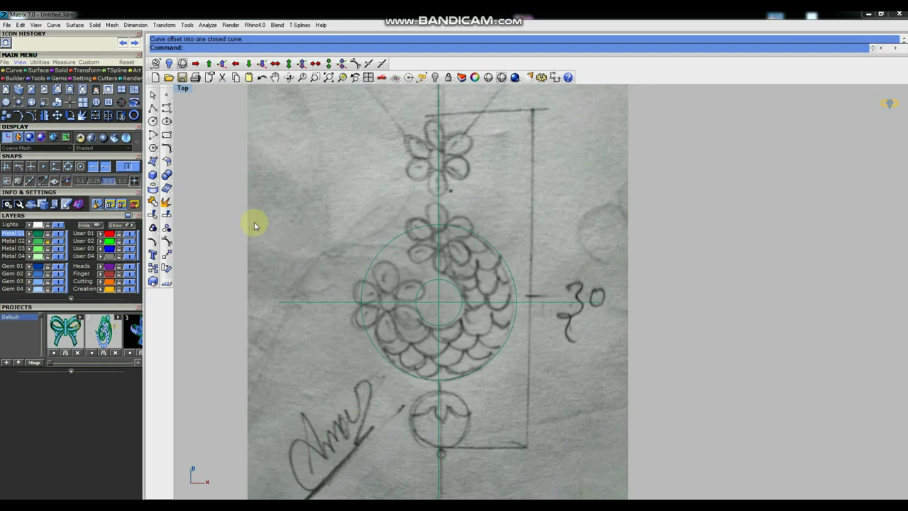
{"action": "scroll", "coordinate": [213, 227], "scroll_direction": "down", "scroll_amount": 1}
Draw a short polyline up from the circle centre using Near snap.
{"action": "left_click", "coordinate": [152, 108]}
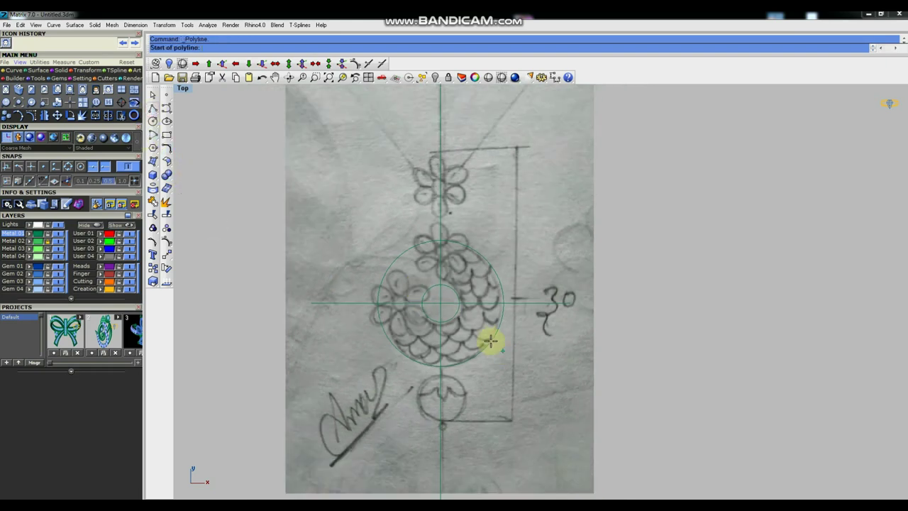
{"action": "scroll", "coordinate": [444, 286], "scroll_direction": "up", "scroll_amount": 1}
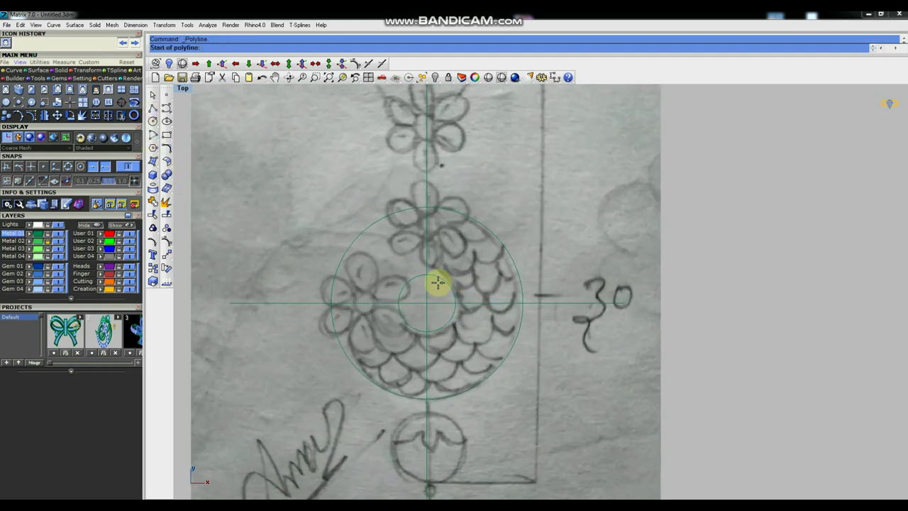
{"action": "left_click", "coordinate": [34, 167]}
{"action": "left_click", "coordinate": [427, 275]}
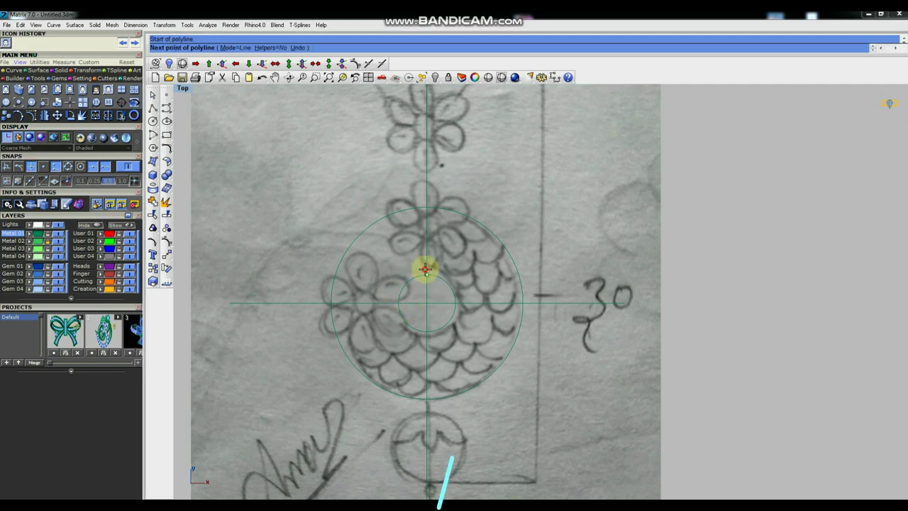
{"action": "left_click", "coordinate": [429, 215]}
{"action": "key", "text": "Return"}
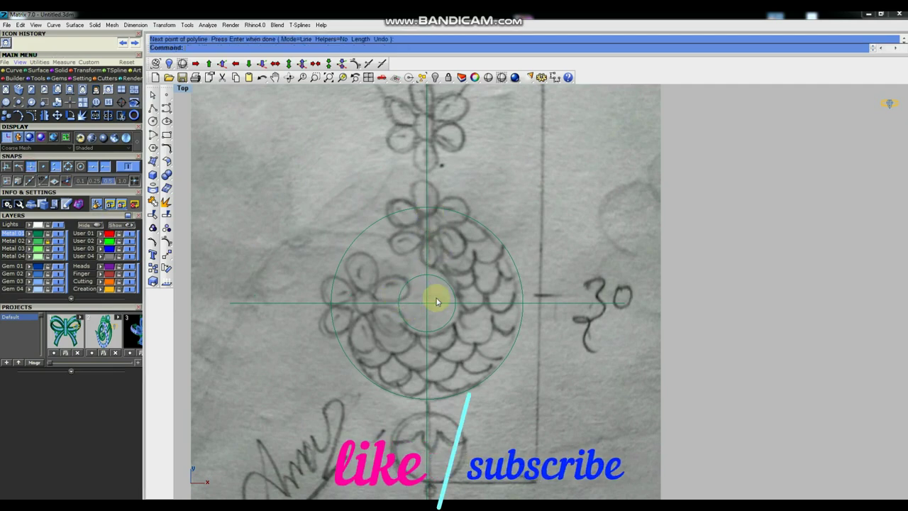
{"action": "scroll", "coordinate": [425, 346], "scroll_direction": "down", "scroll_amount": 1}
{"action": "scroll", "coordinate": [425, 345], "scroll_direction": "down", "scroll_amount": 1}
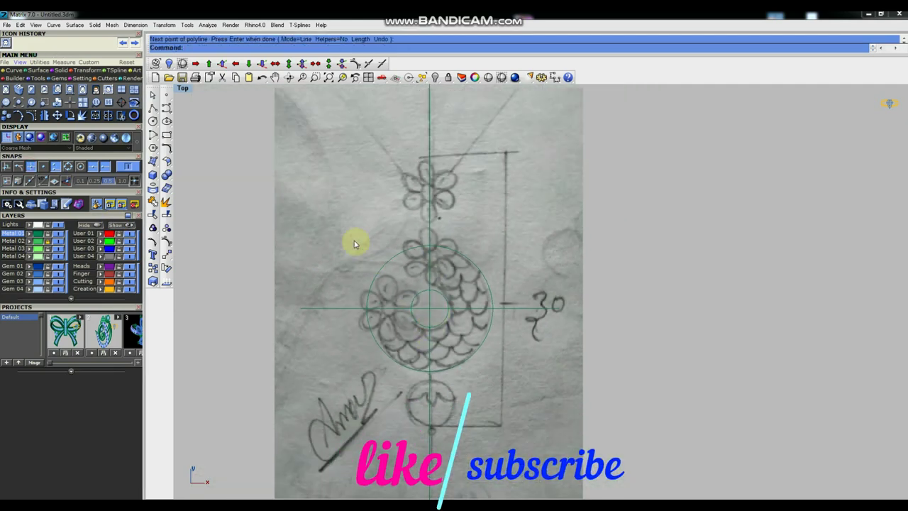
Join the two circles and the line, then hide them.
{"action": "left_click_drag", "start_coordinate": [355, 242], "coordinate": [540, 410]}
{"action": "key", "text": "ctrl+j"}
{"action": "key", "text": "Return"}
{"action": "mouse_move", "coordinate": [356, 222]}
{"action": "left_mouse_down"}
{"action": "mouse_move", "coordinate": [565, 438]}
{"action": "mouse_move", "coordinate": [554, 426]}
{"action": "left_mouse_up"}
{"action": "key", "text": "ctrl+h"}
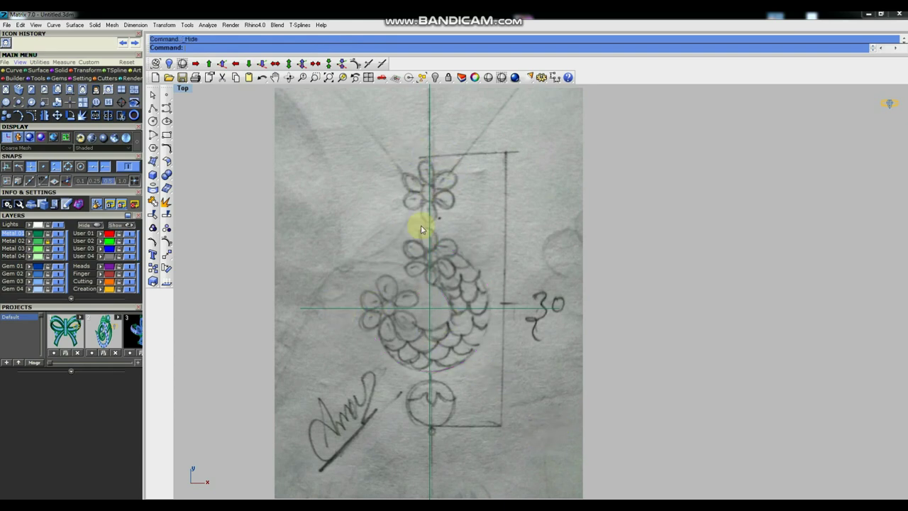
Place a point at the top flower's centre and draw a radius-7 circle around it.
{"action": "scroll", "coordinate": [416, 201], "scroll_direction": "up", "scroll_amount": 3}
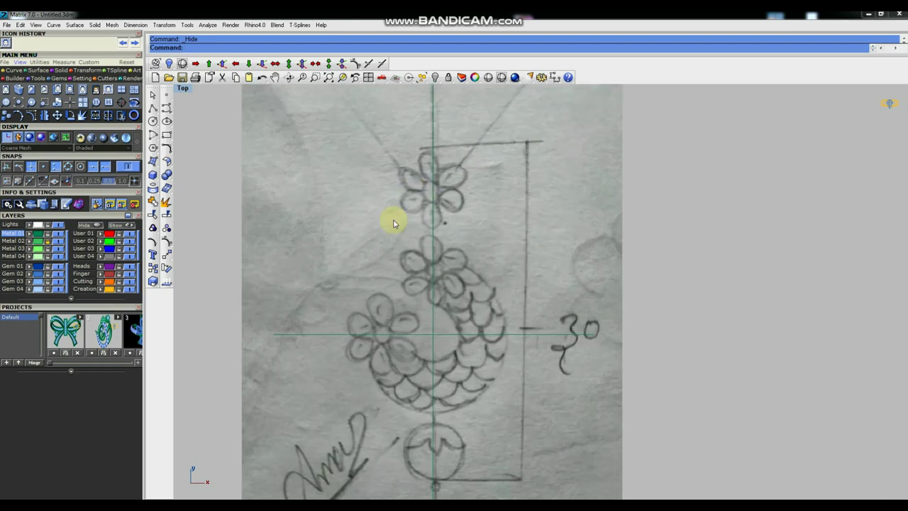
{"action": "left_click", "coordinate": [167, 95]}
{"action": "left_click", "coordinate": [437, 187]}
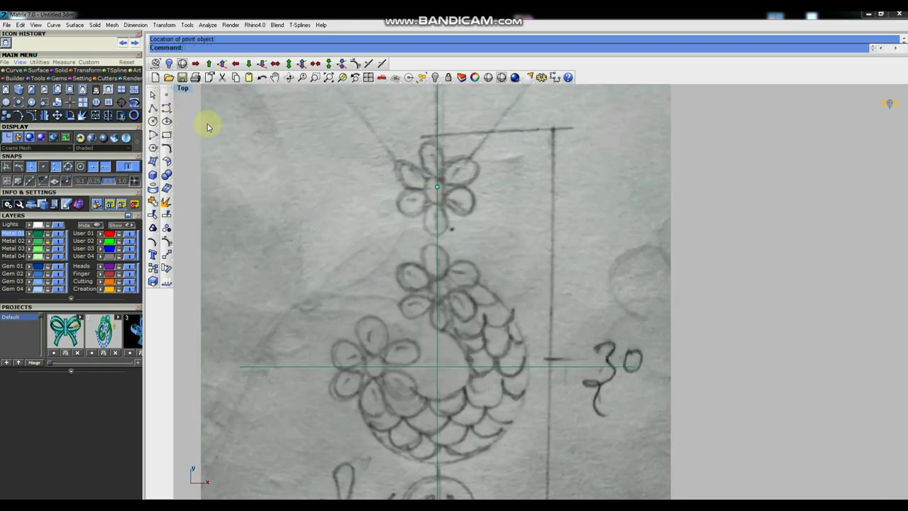
{"action": "left_click", "coordinate": [153, 120]}
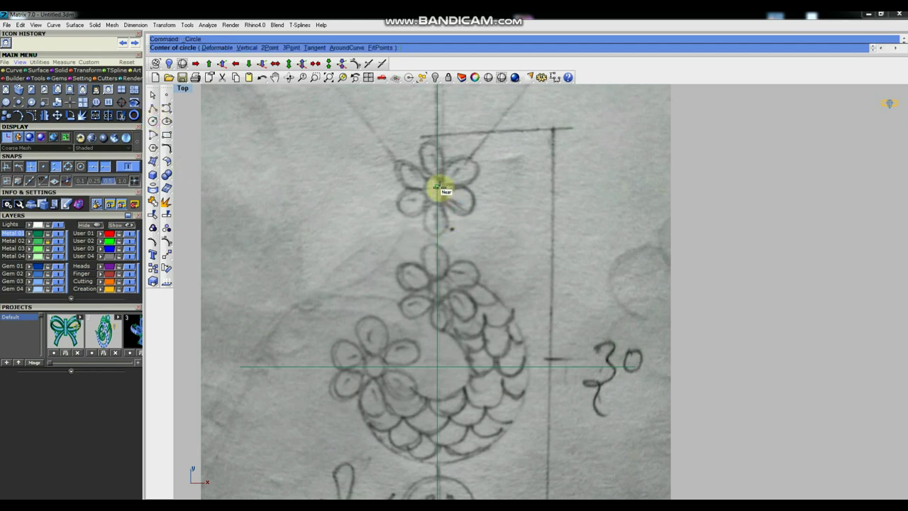
{"action": "left_click", "coordinate": [439, 188]}
{"action": "type", "text": "7"}
{"action": "key", "text": "Return"}
{"action": "scroll", "coordinate": [431, 244], "scroll_direction": "down", "scroll_amount": 2}
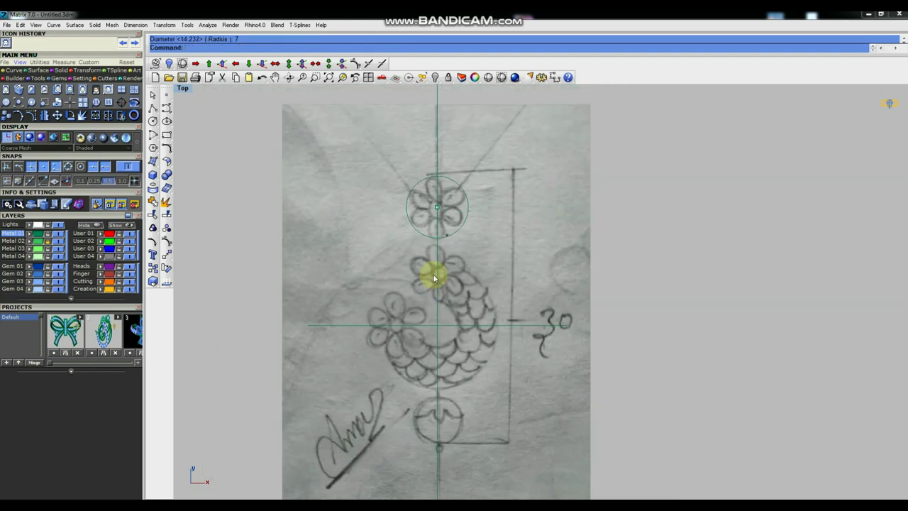
{"action": "scroll", "coordinate": [429, 205], "scroll_direction": "up", "scroll_amount": 1}
{"action": "scroll", "coordinate": [416, 222], "scroll_direction": "up", "scroll_amount": 1}
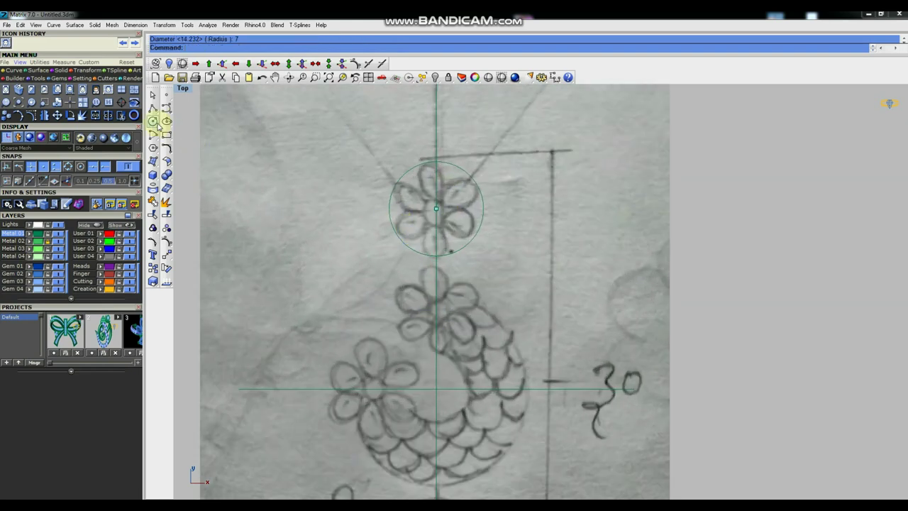
Add a small 1.5 circle at the flower centre.
{"action": "left_click", "coordinate": [152, 119]}
{"action": "left_click", "coordinate": [429, 206]}
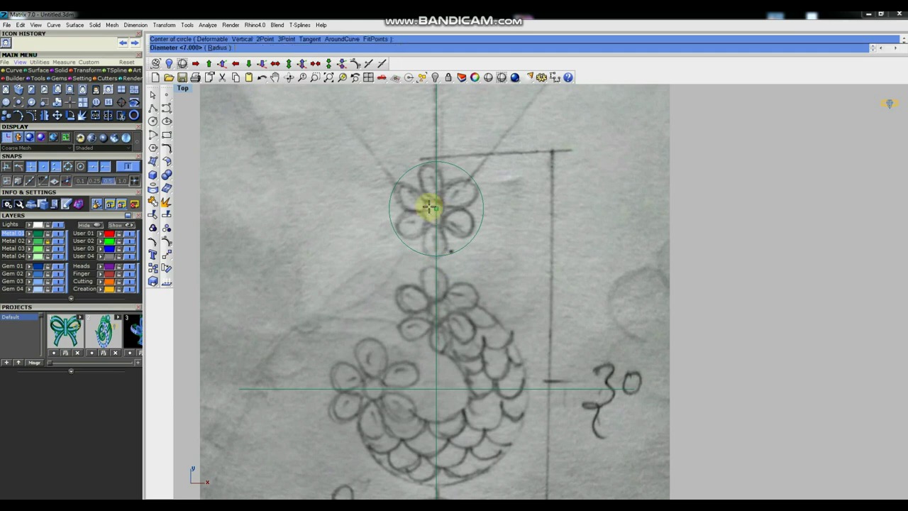
{"action": "type", "text": "1.5"}
{"action": "key", "text": "Return"}
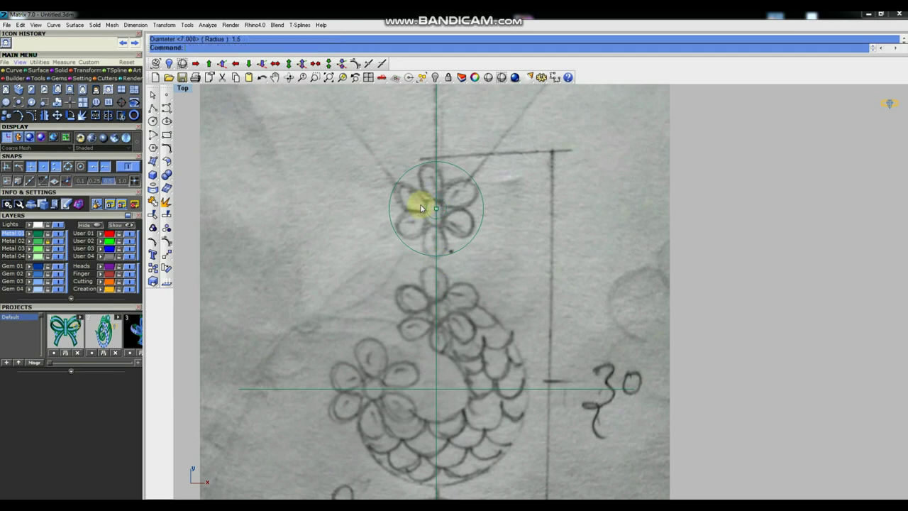
{"action": "scroll", "coordinate": [430, 215], "scroll_direction": "up", "scroll_amount": 1}
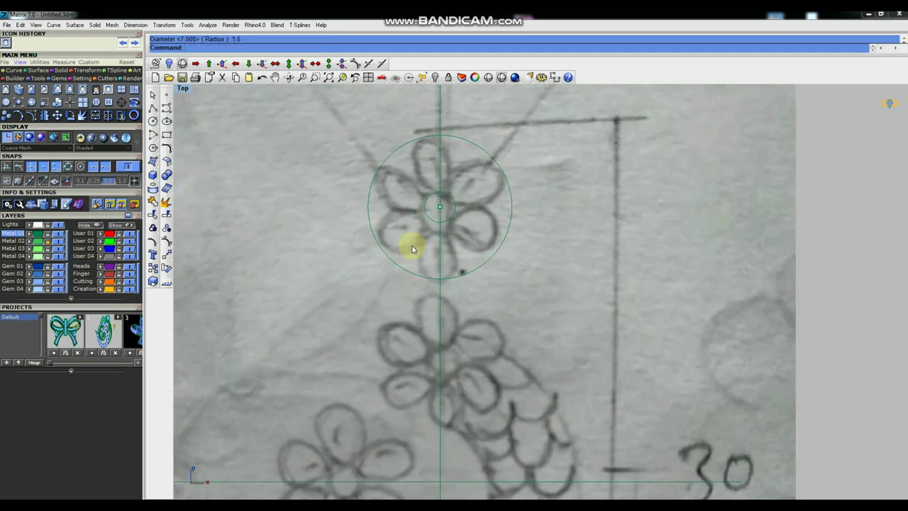
{"action": "scroll", "coordinate": [397, 248], "scroll_direction": "down", "scroll_amount": 1}
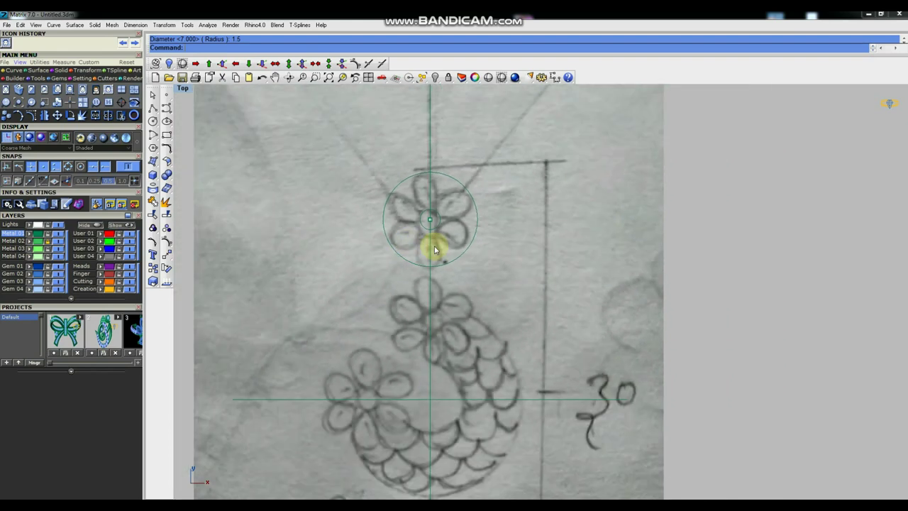
{"action": "left_click", "coordinate": [435, 250]}
{"action": "scroll", "coordinate": [440, 241], "scroll_direction": "up", "scroll_amount": 2}
Draw a size-2 circle and move it up to the top petal tip.
{"action": "left_click", "coordinate": [152, 121]}
{"action": "left_click", "coordinate": [424, 224]}
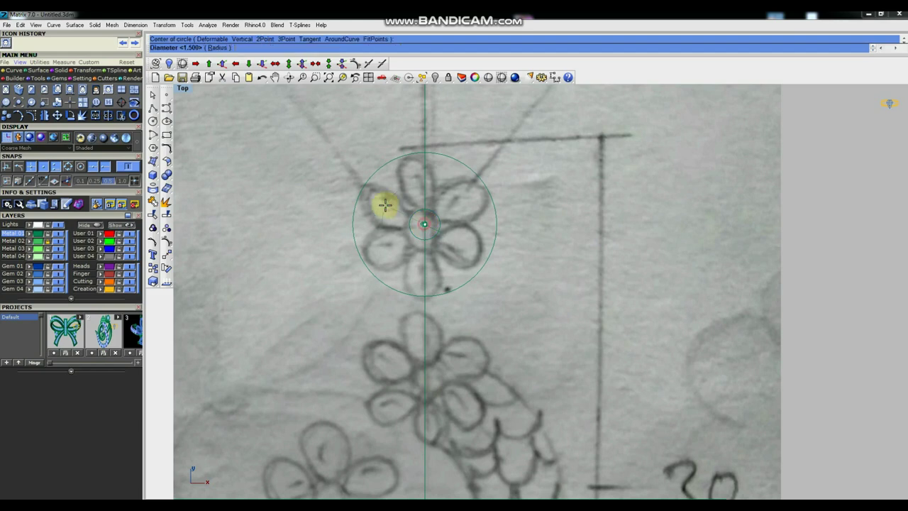
{"action": "type", "text": "2"}
{"action": "key", "text": "Return"}
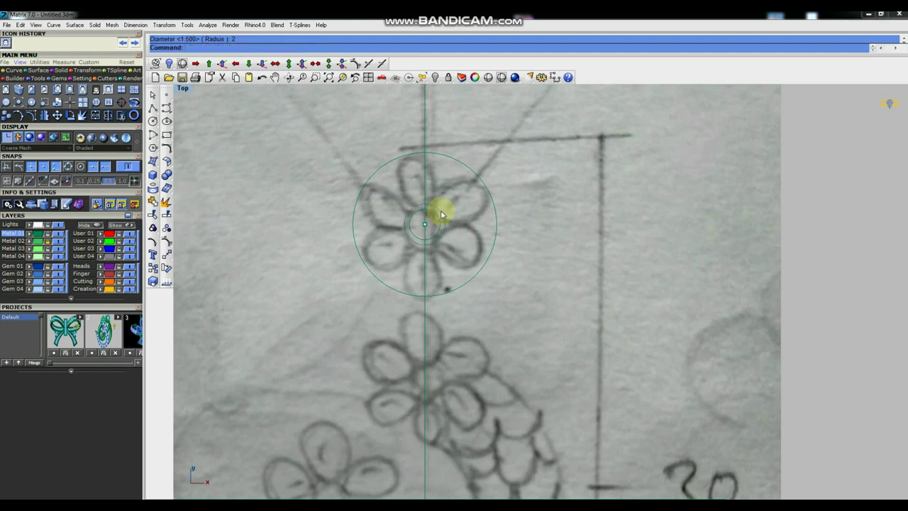
{"action": "scroll", "coordinate": [441, 210], "scroll_direction": "up", "scroll_amount": 2}
{"action": "left_click", "coordinate": [431, 211]}
{"action": "left_click", "coordinate": [166, 255]}
{"action": "left_click", "coordinate": [234, 284]}
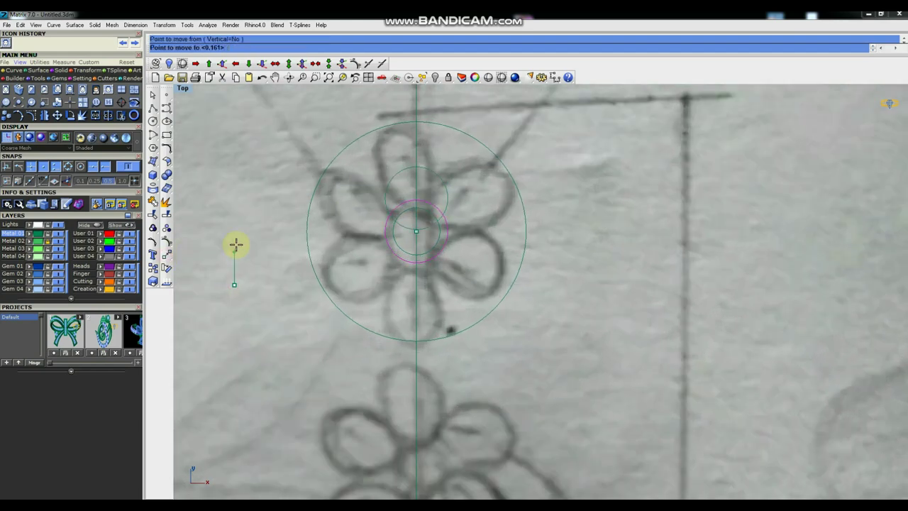
{"action": "left_click", "coordinate": [239, 207]}
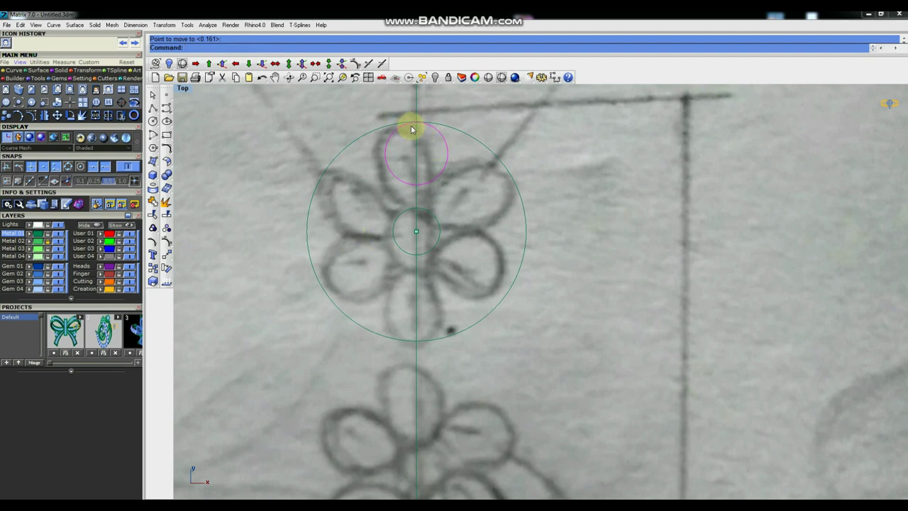
Pull the small circle's bottom control point down to the centre circle, forming a teardrop petal.
{"action": "key", "text": "F10"}
{"action": "scroll", "coordinate": [410, 182], "scroll_direction": "up", "scroll_amount": 2}
{"action": "left_click", "coordinate": [420, 188]}
{"action": "left_click", "coordinate": [168, 255]}
{"action": "left_click", "coordinate": [224, 171]}
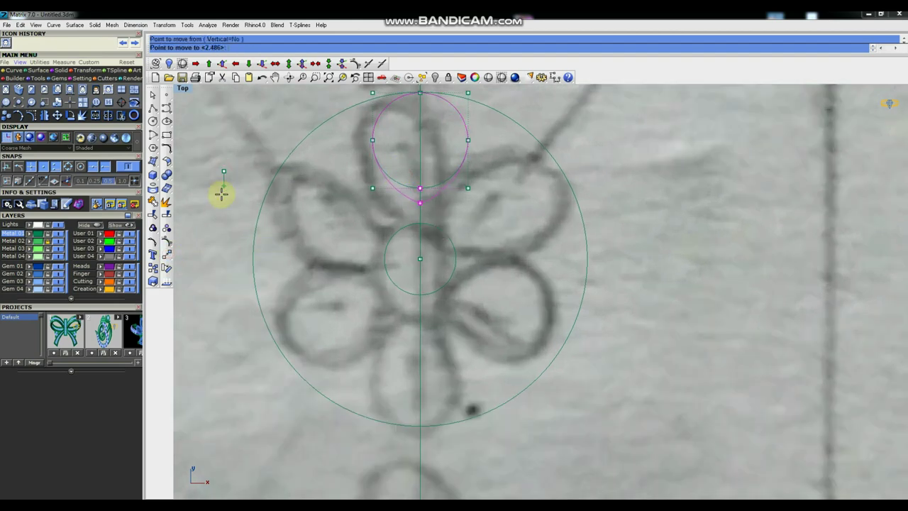
{"action": "left_click", "coordinate": [222, 214]}
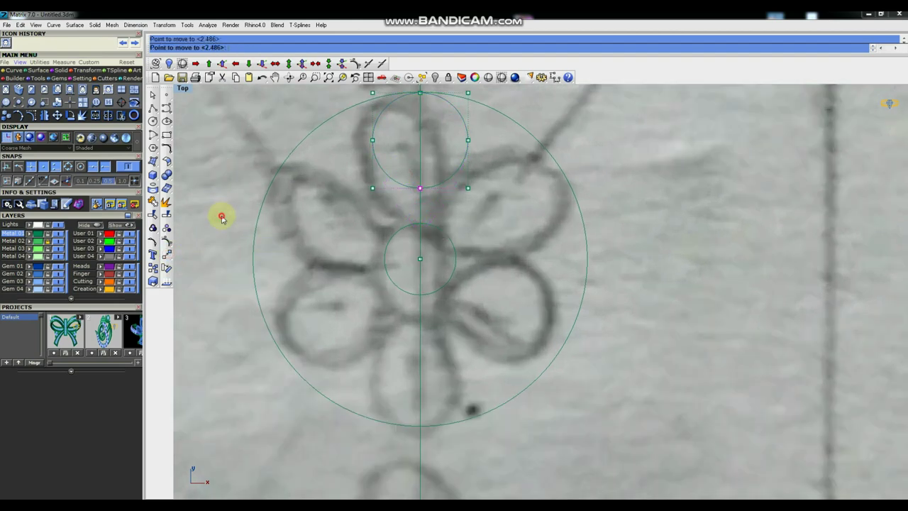
{"action": "scroll", "coordinate": [427, 244], "scroll_direction": "down", "scroll_amount": 2}
{"action": "left_click", "coordinate": [446, 186]}
{"action": "scroll", "coordinate": [426, 197], "scroll_direction": "up", "scroll_amount": 2}
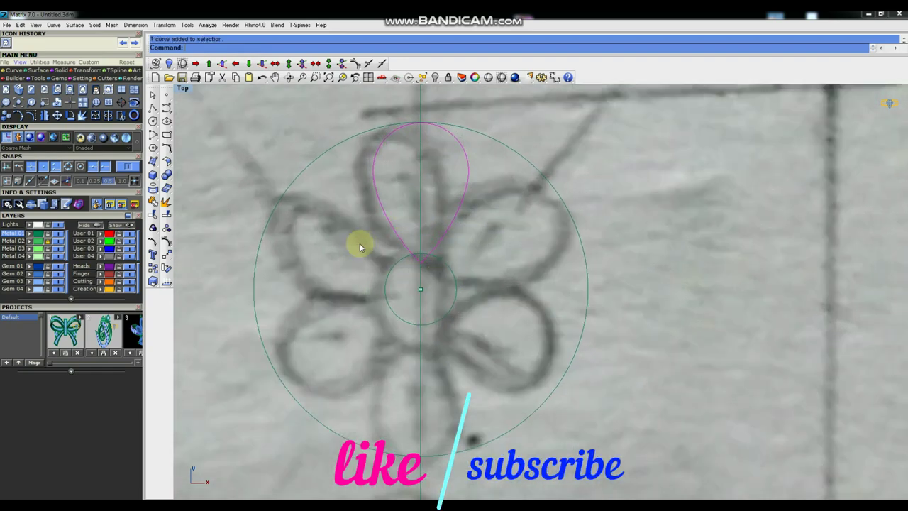
{"action": "scroll", "coordinate": [447, 270], "scroll_direction": "down", "scroll_amount": 1}
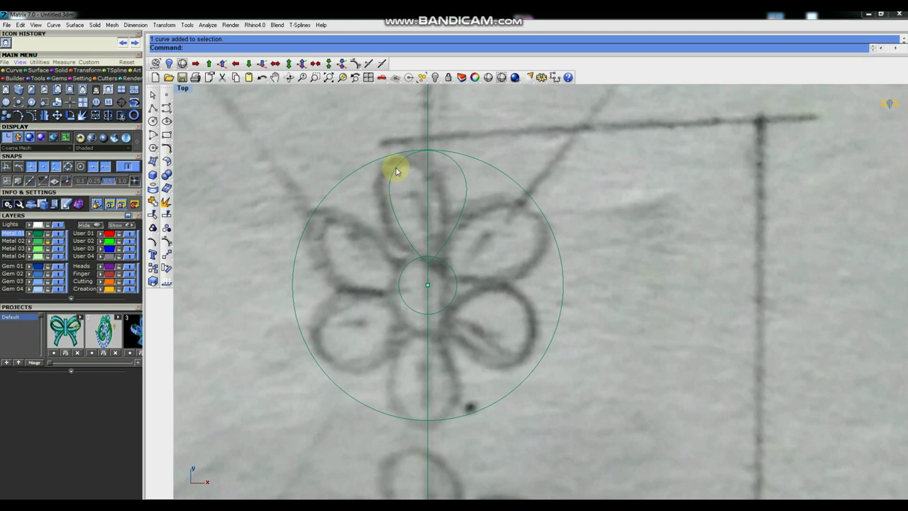
{"action": "left_click", "coordinate": [168, 111]}
Trace an interpolated curve along the petal's left edge from the centre circle to the vertical axis.
{"action": "left_click", "coordinate": [192, 122]}
{"action": "scroll", "coordinate": [430, 264], "scroll_direction": "up", "scroll_amount": 2}
{"action": "left_click", "coordinate": [432, 256]}
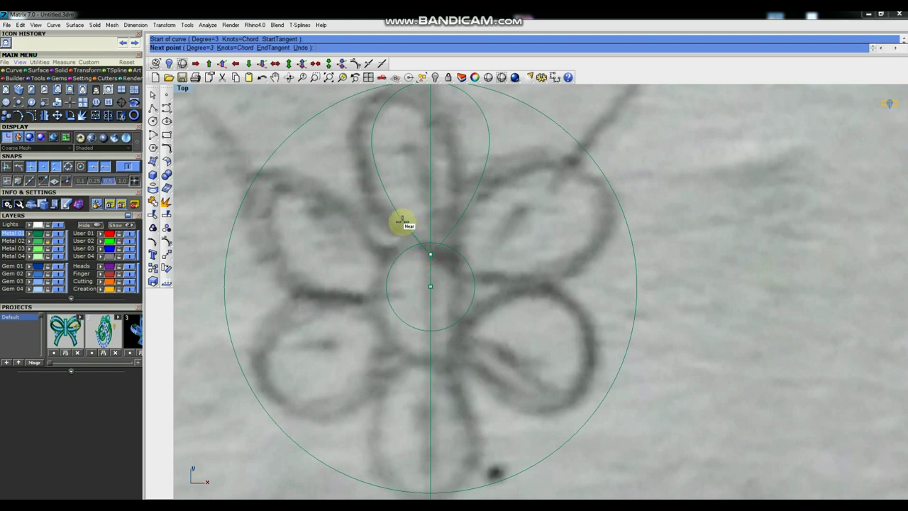
{"action": "left_click", "coordinate": [402, 222]}
{"action": "scroll", "coordinate": [402, 222], "scroll_direction": "up", "scroll_amount": 1}
{"action": "scroll", "coordinate": [399, 234], "scroll_direction": "up", "scroll_amount": 1}
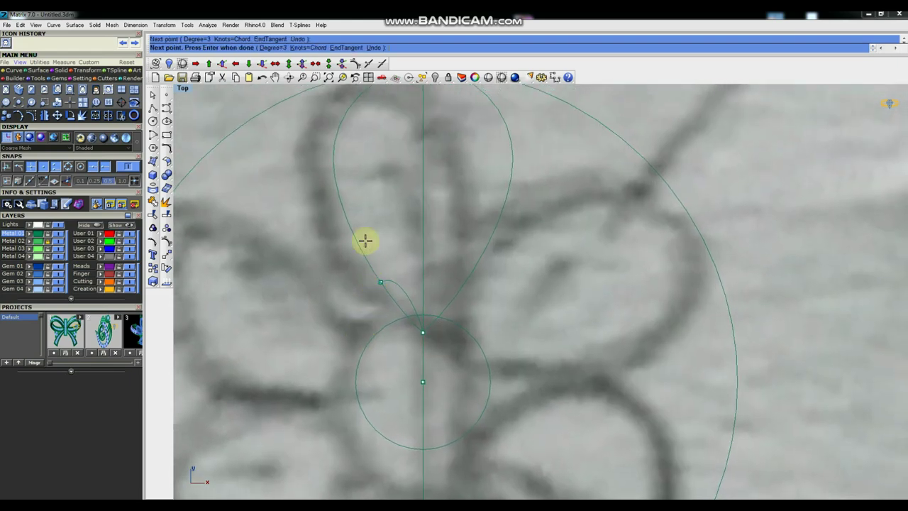
{"action": "left_click", "coordinate": [349, 216]}
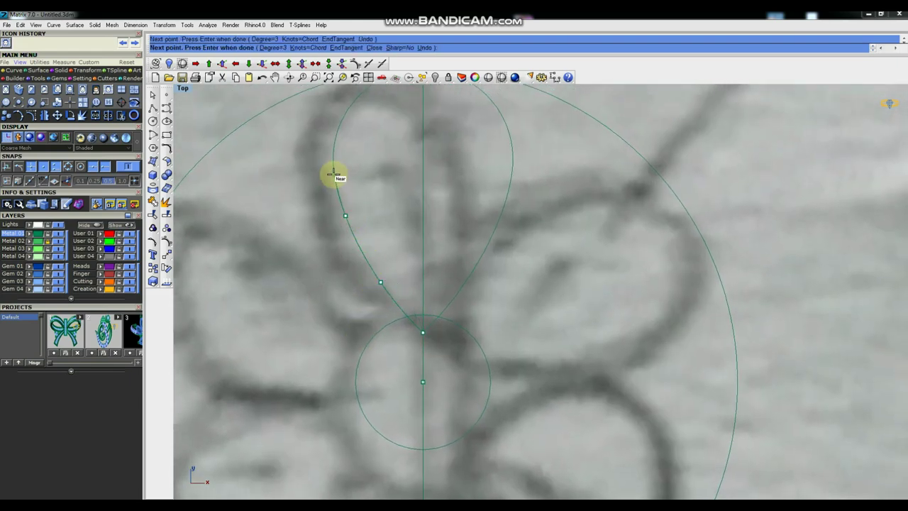
{"action": "scroll", "coordinate": [332, 176], "scroll_direction": "up", "scroll_amount": 1}
{"action": "scroll", "coordinate": [332, 173], "scroll_direction": "down", "scroll_amount": 1}
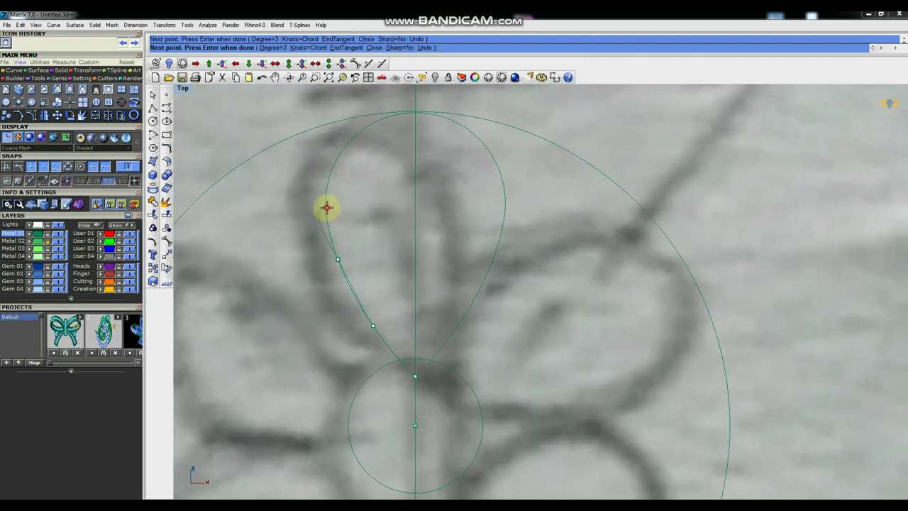
{"action": "left_click", "coordinate": [326, 208]}
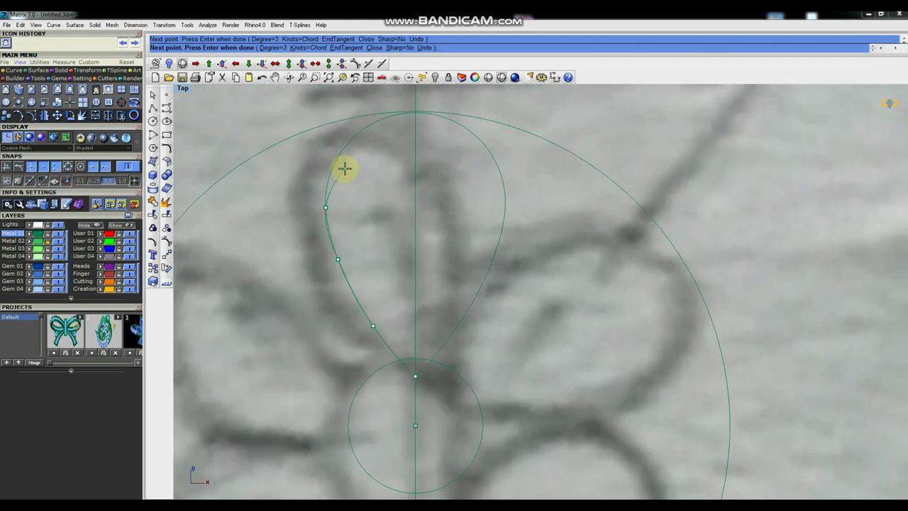
{"action": "scroll", "coordinate": [344, 168], "scroll_direction": "up", "scroll_amount": 1}
{"action": "left_click", "coordinate": [344, 168]}
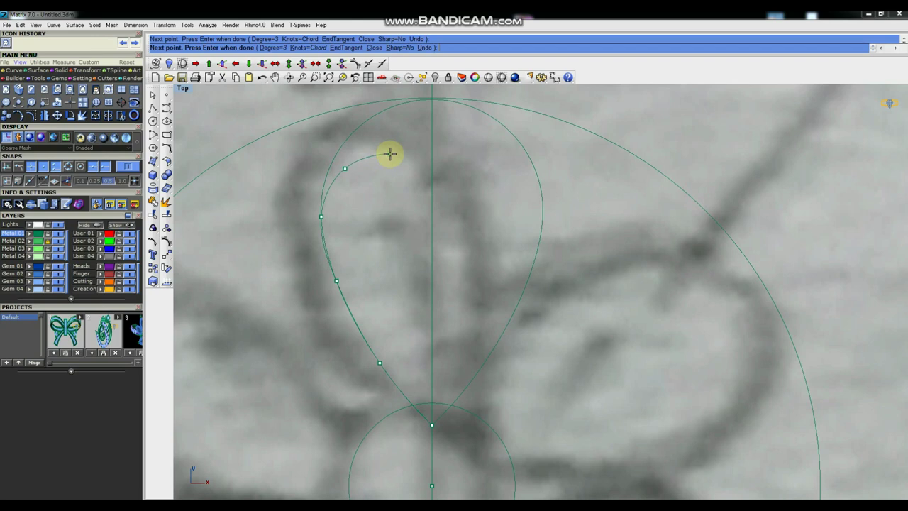
{"action": "left_click", "coordinate": [394, 143]}
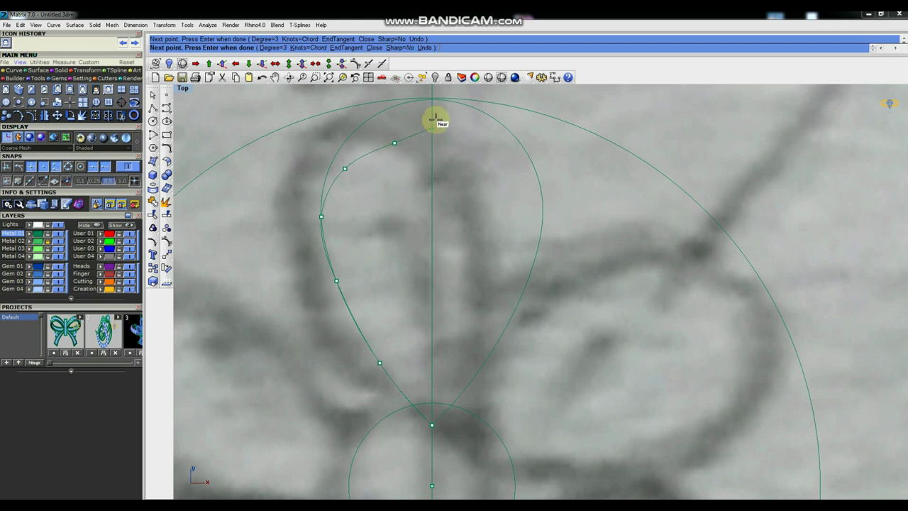
{"action": "left_click", "coordinate": [433, 105]}
{"action": "key", "text": "Return"}
{"action": "scroll", "coordinate": [371, 166], "scroll_direction": "down", "scroll_amount": 1}
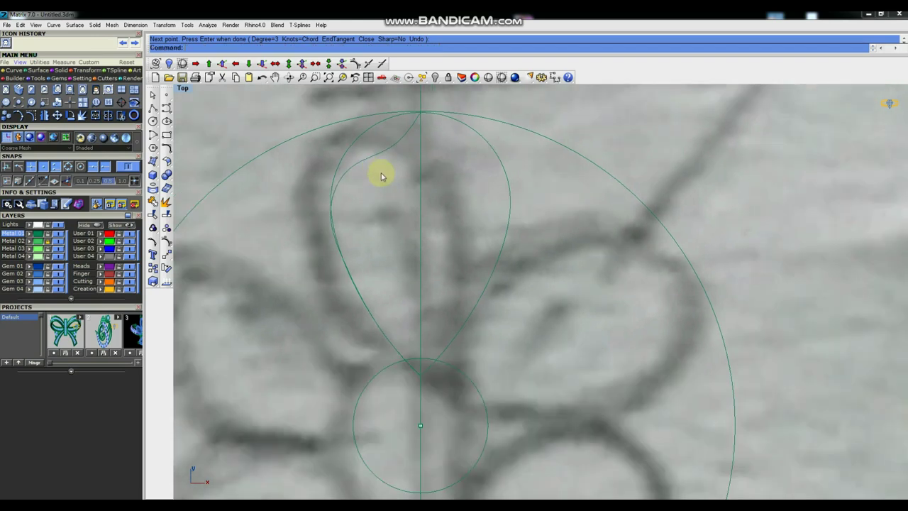
{"action": "scroll", "coordinate": [379, 172], "scroll_direction": "down", "scroll_amount": 1}
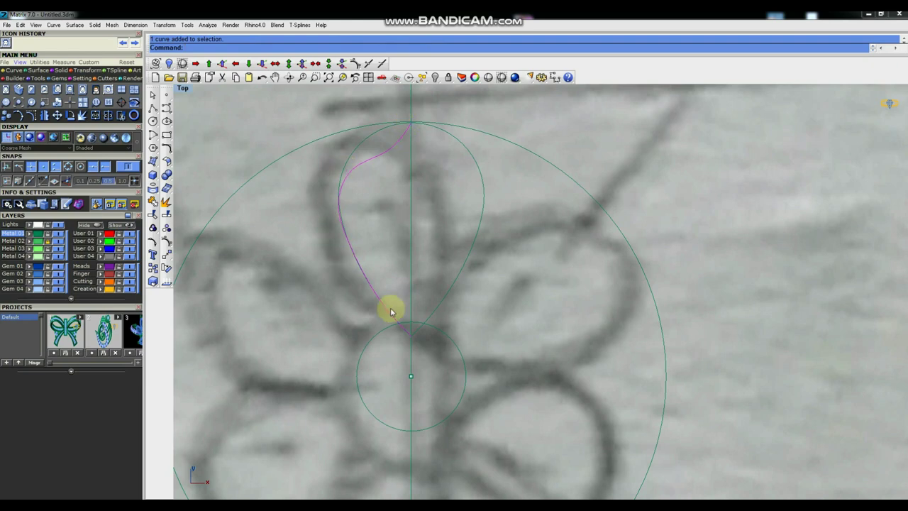
Mirror the left petal curve across the vertical axis to create the right half.
{"action": "left_click", "coordinate": [167, 255]}
{"action": "left_click", "coordinate": [251, 271]}
{"action": "left_click", "coordinate": [405, 196]}
{"action": "left_click", "coordinate": [413, 171]}
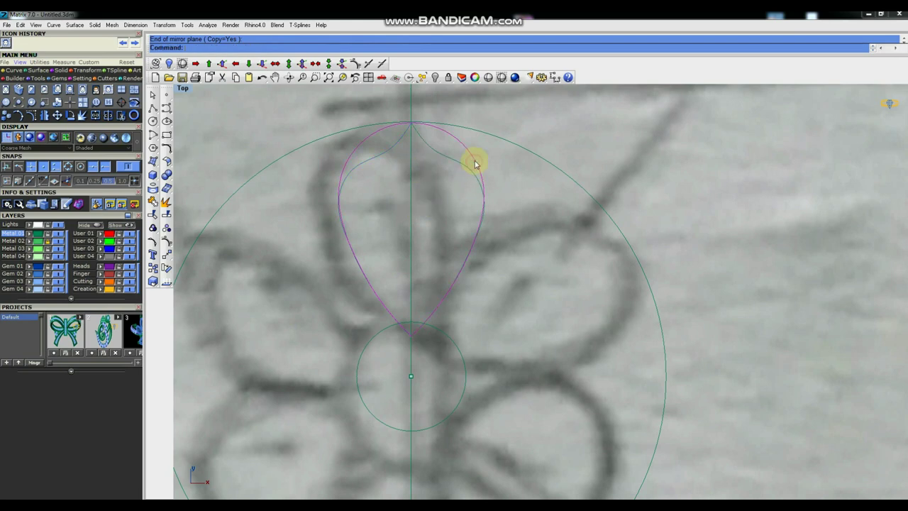
{"action": "left_click", "coordinate": [496, 173]}
{"action": "left_click", "coordinate": [346, 186]}
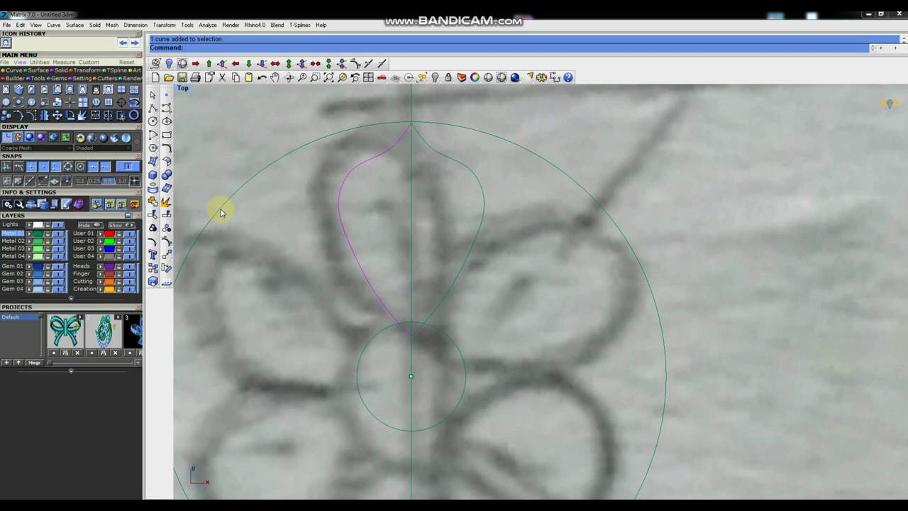
{"action": "left_click", "coordinate": [166, 240]}
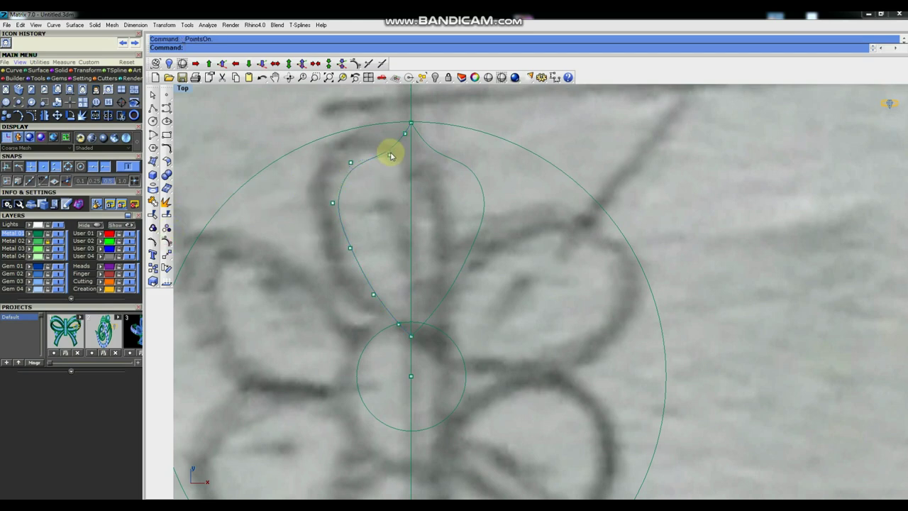
Move the petal's topmost control points to reshape the top of the outline.
{"action": "scroll", "coordinate": [379, 141], "scroll_direction": "up", "scroll_amount": 2}
{"action": "left_click", "coordinate": [166, 269]}
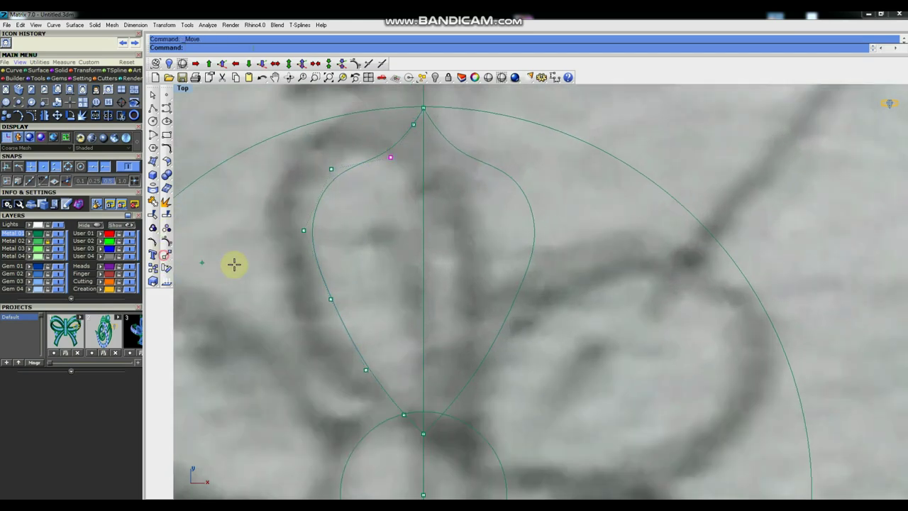
{"action": "left_click", "coordinate": [399, 118]}
{"action": "scroll", "coordinate": [405, 191], "scroll_direction": "up", "scroll_amount": 1}
{"action": "scroll", "coordinate": [409, 196], "scroll_direction": "down", "scroll_amount": 1}
{"action": "scroll", "coordinate": [409, 195], "scroll_direction": "down", "scroll_amount": 1}
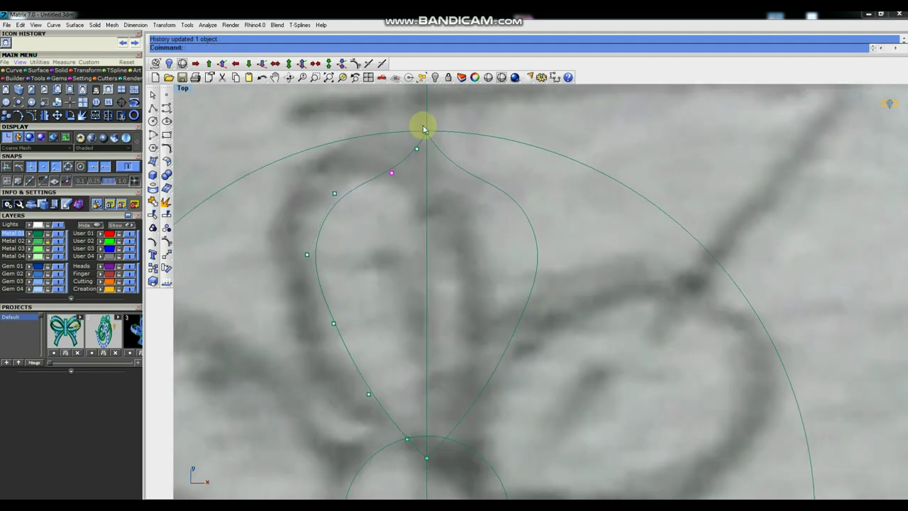
{"action": "scroll", "coordinate": [422, 126], "scroll_direction": "up", "scroll_amount": 2}
{"action": "left_click_drag", "start_coordinate": [400, 101], "coordinate": [452, 146]}
{"action": "left_click", "coordinate": [166, 254]}
{"action": "left_click", "coordinate": [384, 247]}
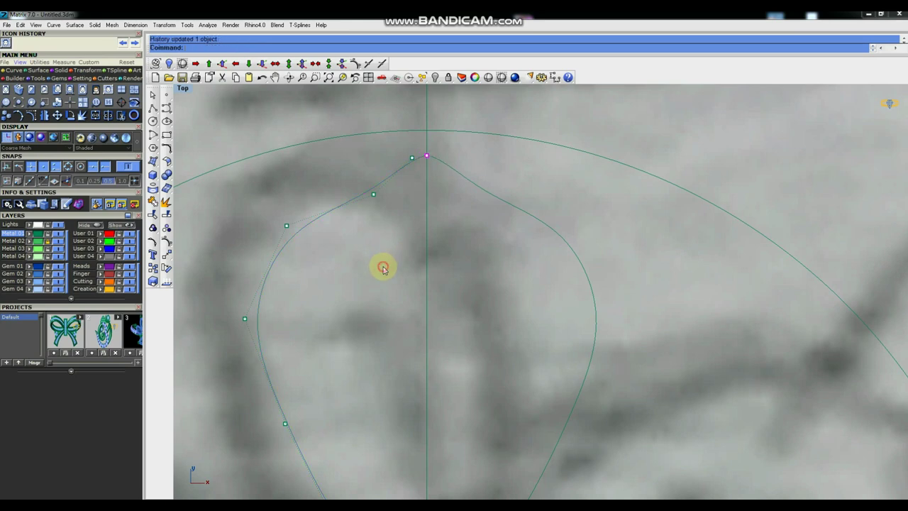
{"action": "scroll", "coordinate": [442, 178], "scroll_direction": "up", "scroll_amount": 2}
{"action": "left_click", "coordinate": [402, 156]}
{"action": "scroll", "coordinate": [409, 158], "scroll_direction": "down", "scroll_amount": 2}
{"action": "scroll", "coordinate": [422, 169], "scroll_direction": "up", "scroll_amount": 1}
Move the two tip control points and an upper-edge point to pinch the petal tip.
{"action": "left_click_drag", "start_coordinate": [422, 169], "coordinate": [456, 180]}
{"action": "key", "text": "Return"}
{"action": "left_click", "coordinate": [382, 294]}
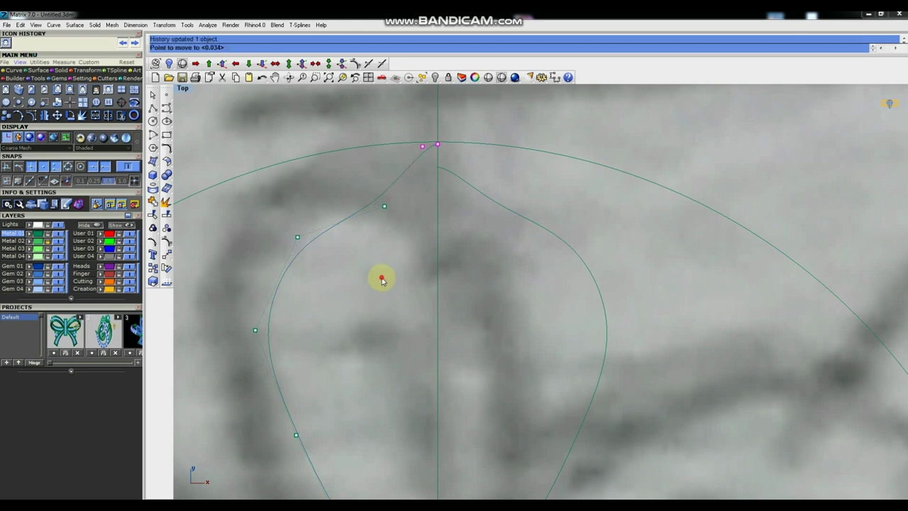
{"action": "scroll", "coordinate": [436, 183], "scroll_direction": "up", "scroll_amount": 1}
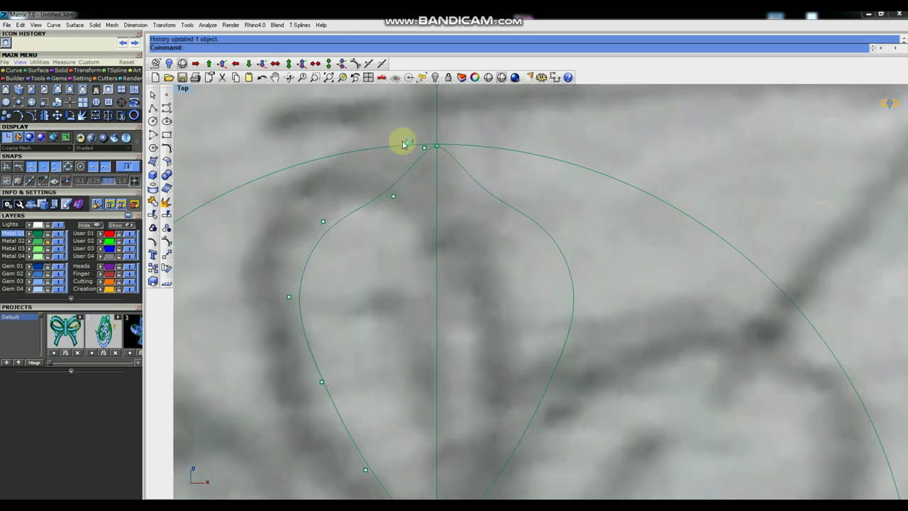
{"action": "scroll", "coordinate": [420, 152], "scroll_direction": "down", "scroll_amount": 2}
{"action": "scroll", "coordinate": [426, 153], "scroll_direction": "up", "scroll_amount": 1}
{"action": "scroll", "coordinate": [430, 154], "scroll_direction": "up", "scroll_amount": 2}
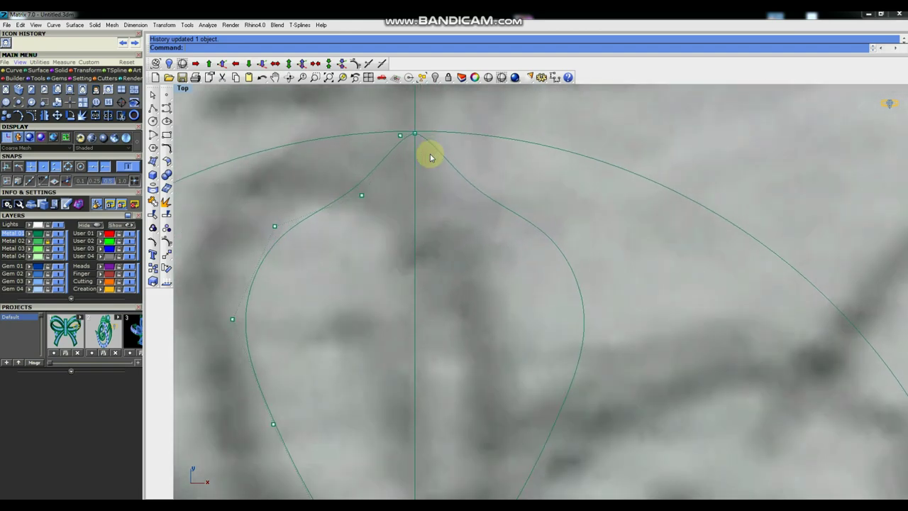
{"action": "scroll", "coordinate": [429, 154], "scroll_direction": "down", "scroll_amount": 1}
{"action": "scroll", "coordinate": [430, 154], "scroll_direction": "down", "scroll_amount": 1}
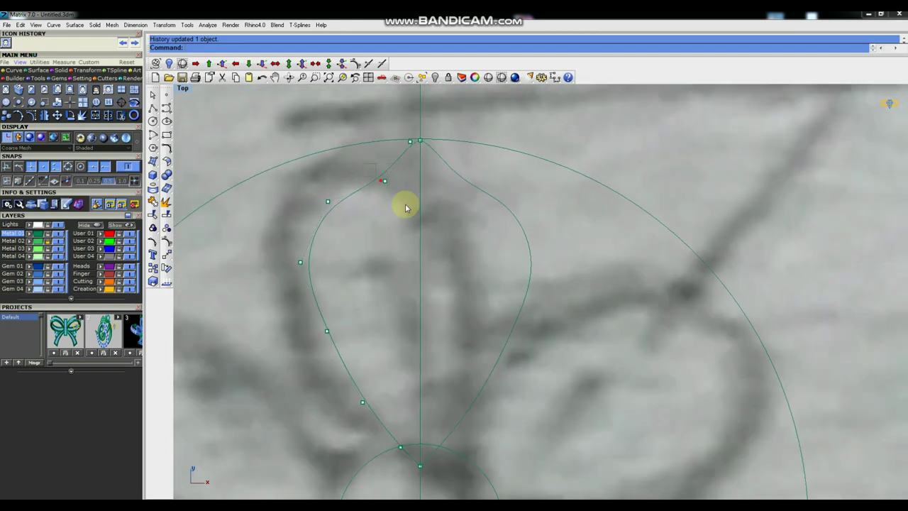
{"action": "left_click", "coordinate": [166, 254]}
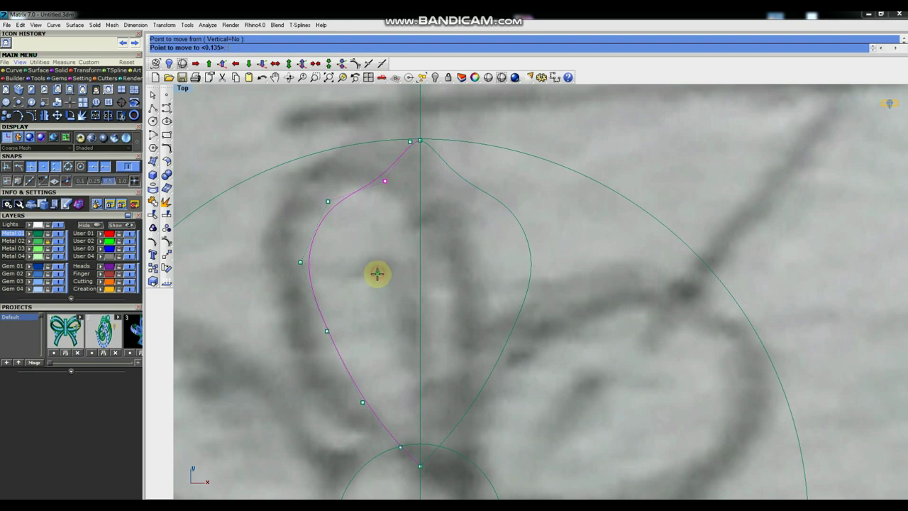
{"action": "scroll", "coordinate": [405, 144], "scroll_direction": "up", "scroll_amount": 1}
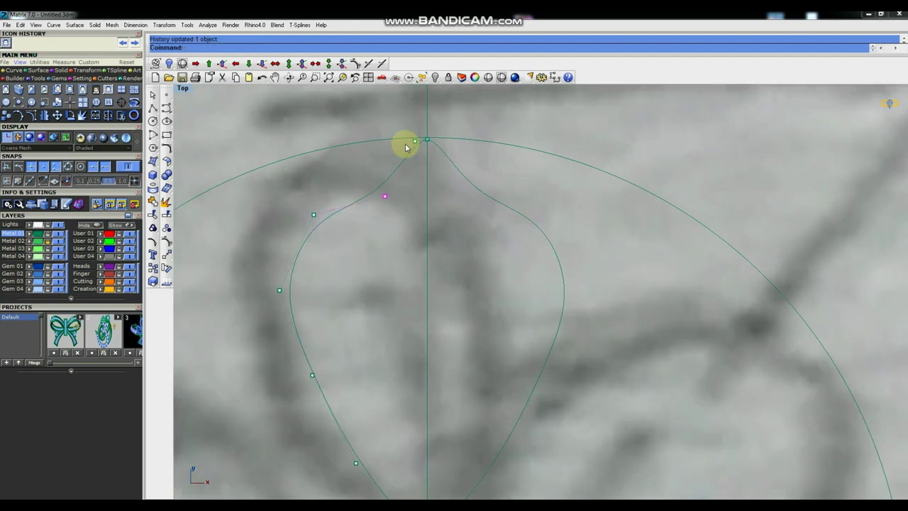
{"action": "left_click", "coordinate": [416, 140]}
{"action": "key", "text": "Return"}
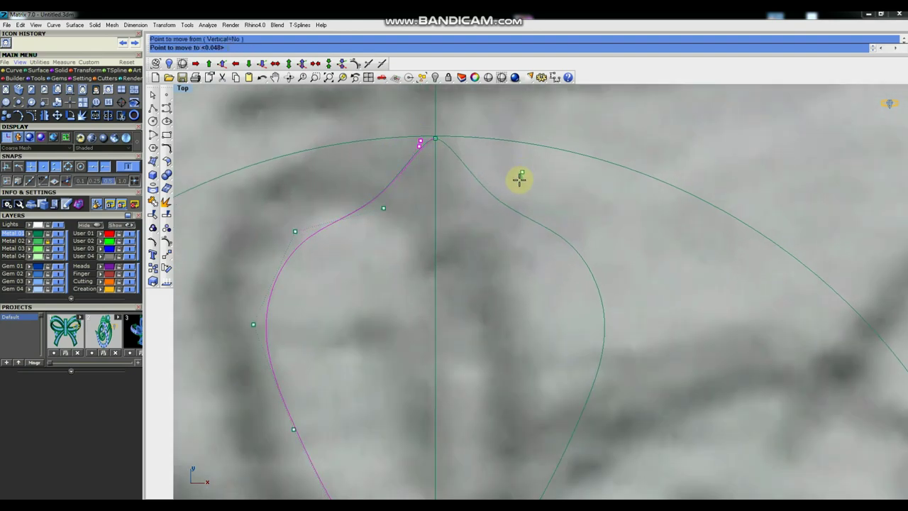
{"action": "left_click", "coordinate": [444, 180]}
Move the left-edge control points outward to widen the petal's sides.
{"action": "scroll", "coordinate": [434, 176], "scroll_direction": "down", "scroll_amount": 1}
{"action": "scroll", "coordinate": [434, 175], "scroll_direction": "down", "scroll_amount": 1}
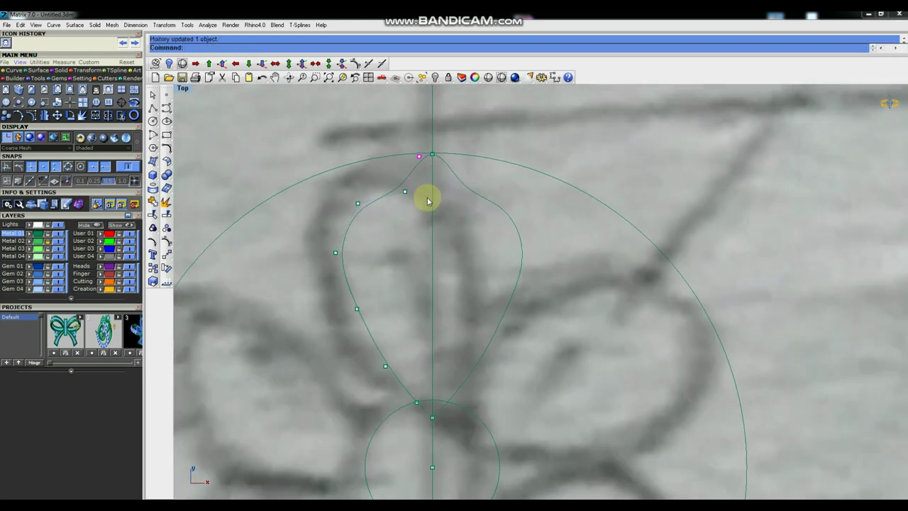
{"action": "scroll", "coordinate": [419, 185], "scroll_direction": "down", "scroll_amount": 1}
{"action": "scroll", "coordinate": [357, 187], "scroll_direction": "up", "scroll_amount": 1}
{"action": "scroll", "coordinate": [357, 187], "scroll_direction": "up", "scroll_amount": 1}
{"action": "left_click_drag", "start_coordinate": [358, 178], "coordinate": [422, 246]}
{"action": "key", "text": "Return"}
{"action": "left_click", "coordinate": [420, 244]}
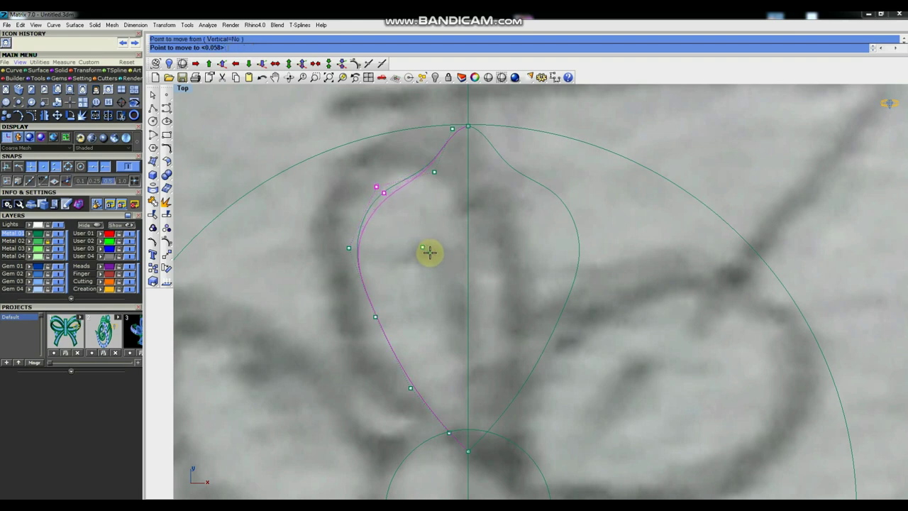
{"action": "key", "text": "Escape"}
{"action": "left_click_drag", "start_coordinate": [324, 173], "coordinate": [410, 261]}
{"action": "key", "text": "Return"}
{"action": "left_click", "coordinate": [412, 261]}
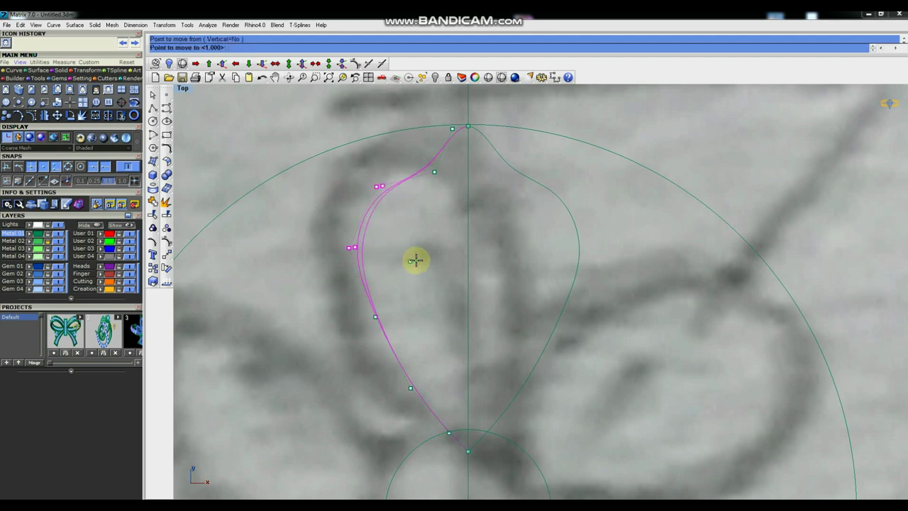
{"action": "left_click", "coordinate": [379, 233]}
{"action": "scroll", "coordinate": [409, 246], "scroll_direction": "down", "scroll_amount": 1}
{"action": "scroll", "coordinate": [426, 209], "scroll_direction": "down", "scroll_amount": 1}
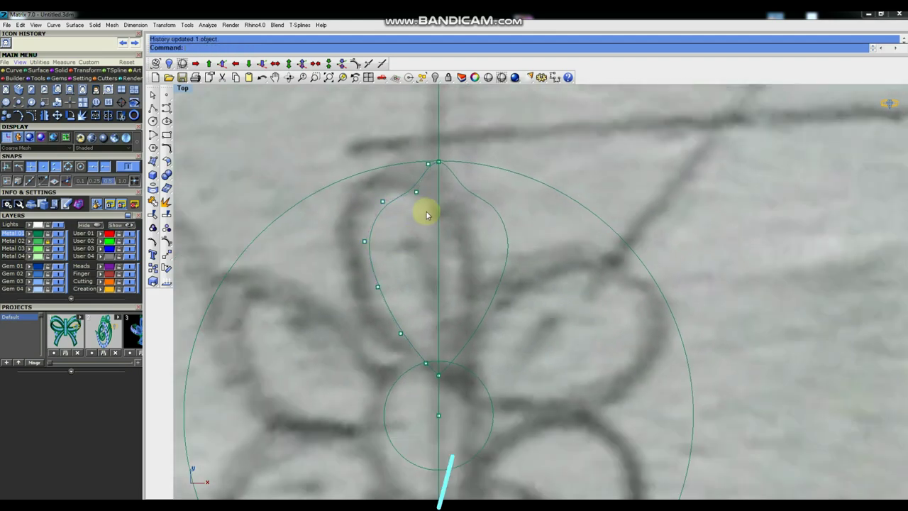
{"action": "scroll", "coordinate": [459, 229], "scroll_direction": "down", "scroll_amount": 1}
Select both the right and left halves of the petal outline.
{"action": "left_click", "coordinate": [485, 253]}
{"action": "left_click", "coordinate": [376, 259]}
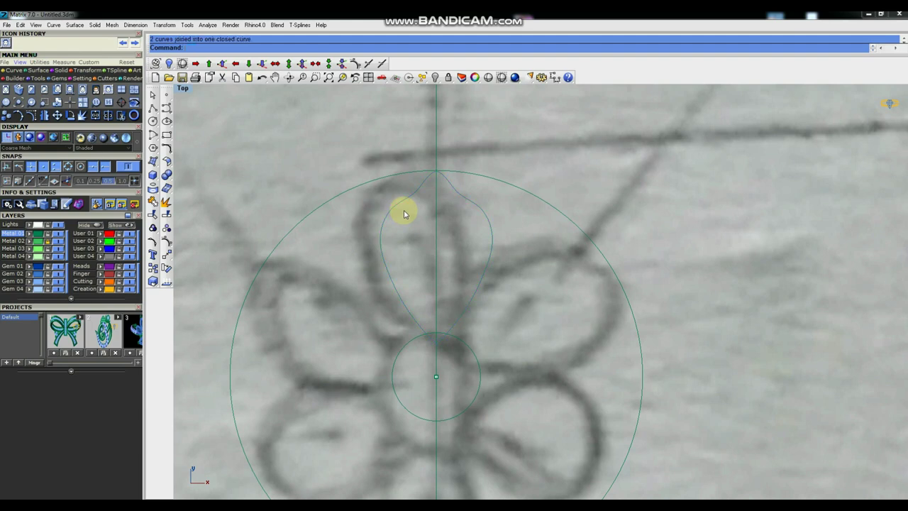
{"action": "scroll", "coordinate": [406, 213], "scroll_direction": "down", "scroll_amount": 5}
{"action": "scroll", "coordinate": [435, 209], "scroll_direction": "up", "scroll_amount": 3}
{"action": "scroll", "coordinate": [462, 245], "scroll_direction": "up", "scroll_amount": 2}
{"action": "scroll", "coordinate": [486, 217], "scroll_direction": "up", "scroll_amount": 1}
{"action": "scroll", "coordinate": [461, 228], "scroll_direction": "down", "scroll_amount": 3}
{"action": "scroll", "coordinate": [391, 248], "scroll_direction": "down", "scroll_amount": 2}
Polar-array the petal into 6 copies around the centre circle.
{"action": "key", "text": "Return"}
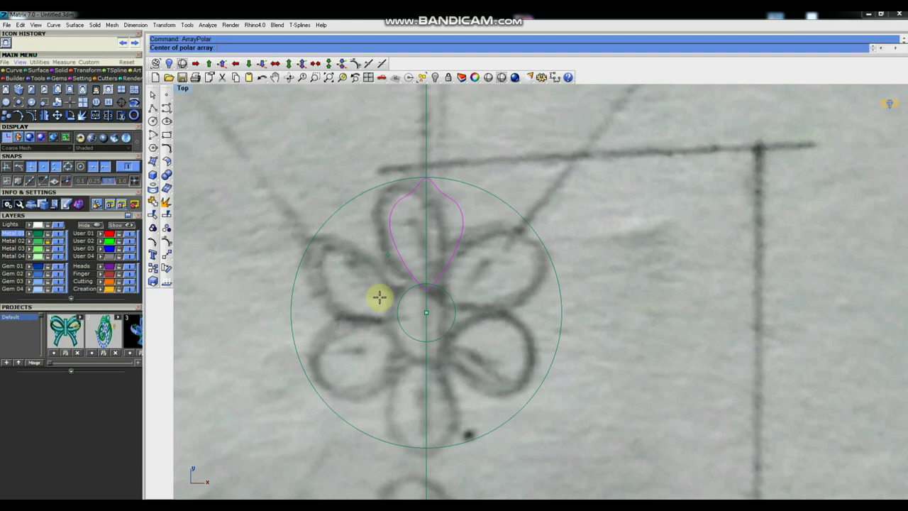
{"action": "type", "text": "6"}
{"action": "right_click", "coordinate": [416, 304]}
{"action": "right_click", "coordinate": [426, 296]}
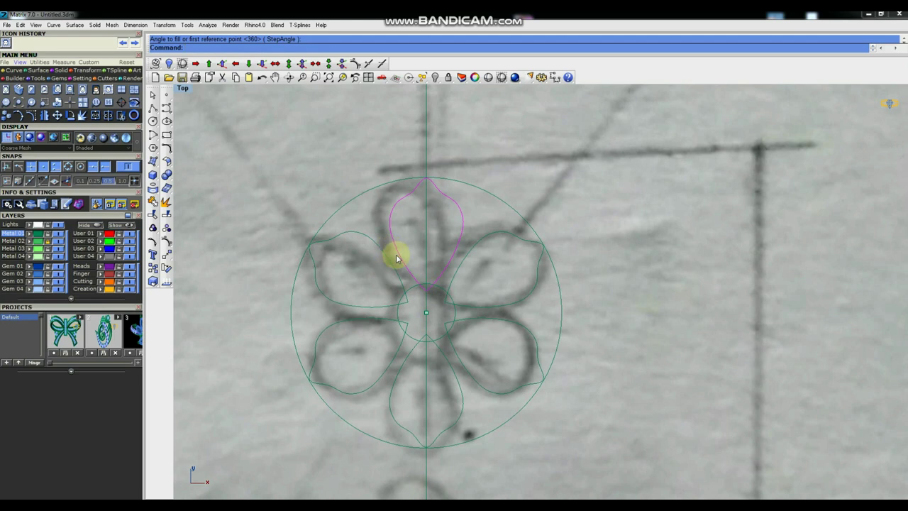
{"action": "scroll", "coordinate": [396, 258], "scroll_direction": "up", "scroll_amount": 2}
{"action": "scroll", "coordinate": [394, 261], "scroll_direction": "up", "scroll_amount": 2}
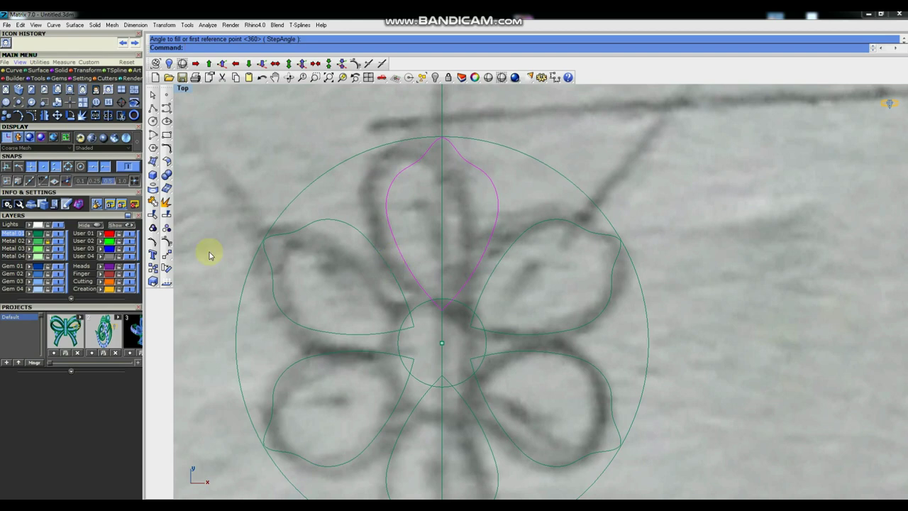
{"action": "left_click", "coordinate": [152, 281]}
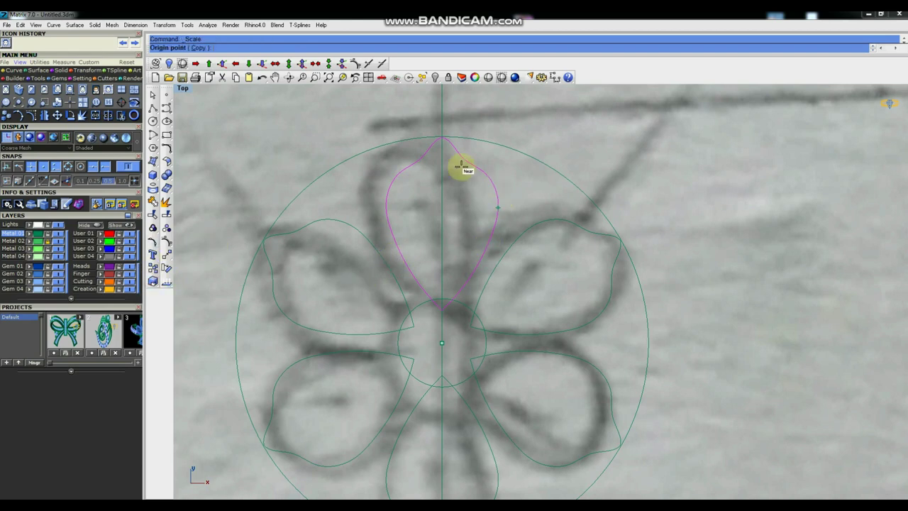
Scale the pink top petal wider from the circle's top point.
{"action": "left_click", "coordinate": [440, 135]}
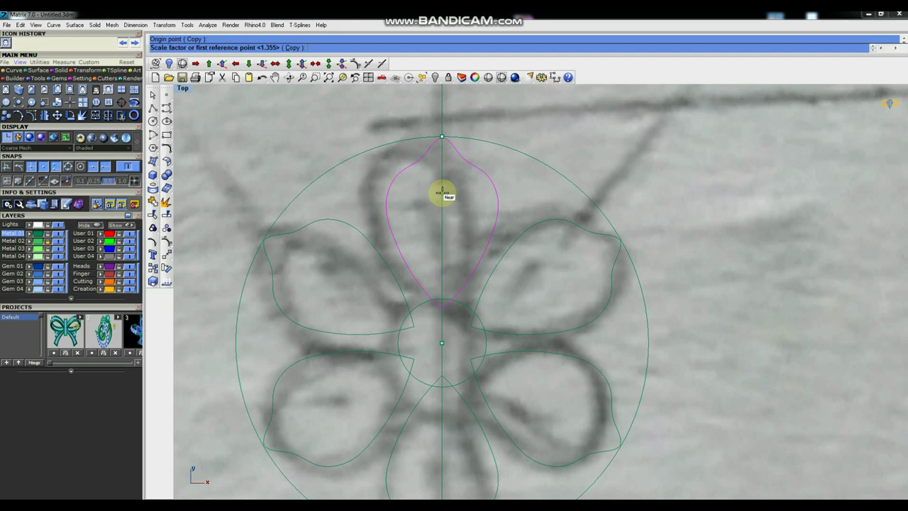
{"action": "scroll", "coordinate": [442, 191], "scroll_direction": "down", "scroll_amount": 2}
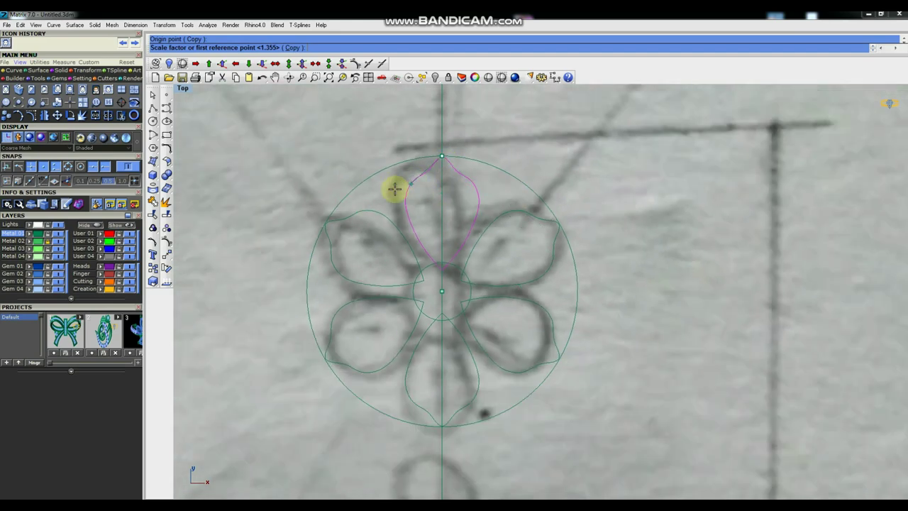
{"action": "scroll", "coordinate": [446, 166], "scroll_direction": "up", "scroll_amount": 1}
{"action": "scroll", "coordinate": [449, 186], "scroll_direction": "up", "scroll_amount": 1}
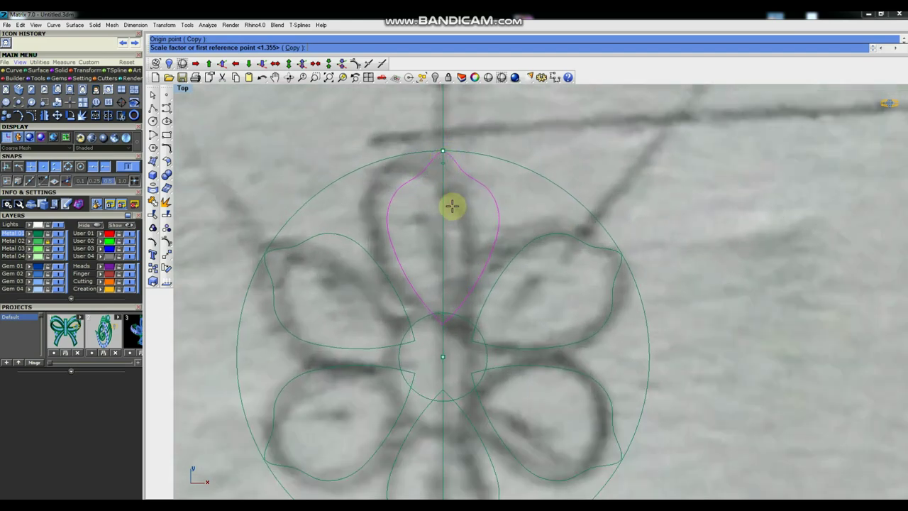
{"action": "left_click", "coordinate": [454, 207]}
{"action": "left_click", "coordinate": [455, 212]}
{"action": "scroll", "coordinate": [456, 211], "scroll_direction": "down", "scroll_amount": 1}
{"action": "scroll", "coordinate": [449, 217], "scroll_direction": "down", "scroll_amount": 1}
{"action": "scroll", "coordinate": [458, 155], "scroll_direction": "up", "scroll_amount": 1}
{"action": "scroll", "coordinate": [456, 154], "scroll_direction": "up", "scroll_amount": 1}
Make scaled copies of the petal outline from its top point.
{"action": "right_click", "coordinate": [456, 153]}
{"action": "left_click", "coordinate": [448, 147]}
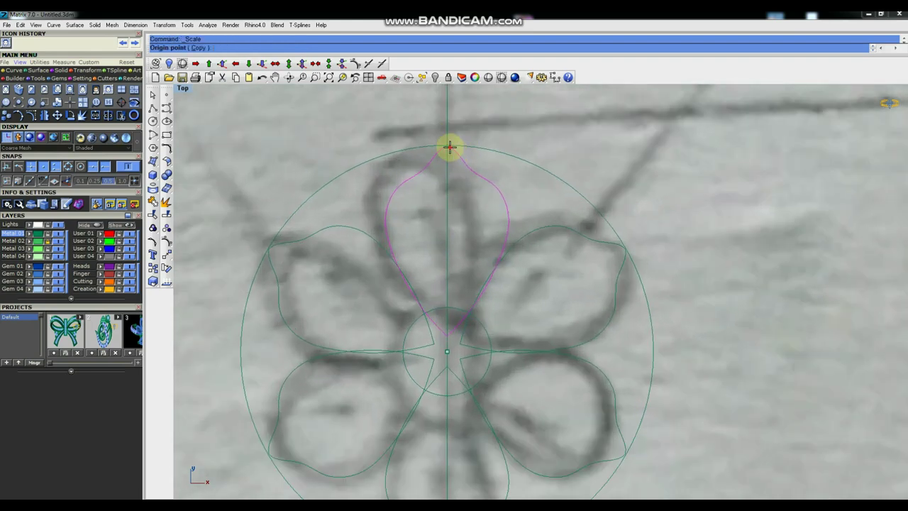
{"action": "left_click", "coordinate": [465, 263]}
{"action": "left_click", "coordinate": [465, 264]}
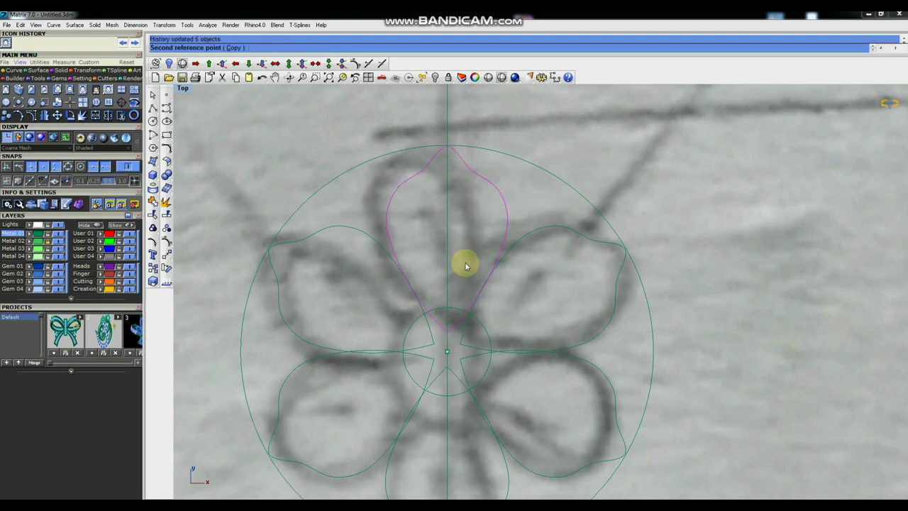
{"action": "scroll", "coordinate": [404, 302], "scroll_direction": "up", "scroll_amount": 1}
{"action": "scroll", "coordinate": [408, 301], "scroll_direction": "up", "scroll_amount": 1}
{"action": "scroll", "coordinate": [408, 301], "scroll_direction": "down", "scroll_amount": 1}
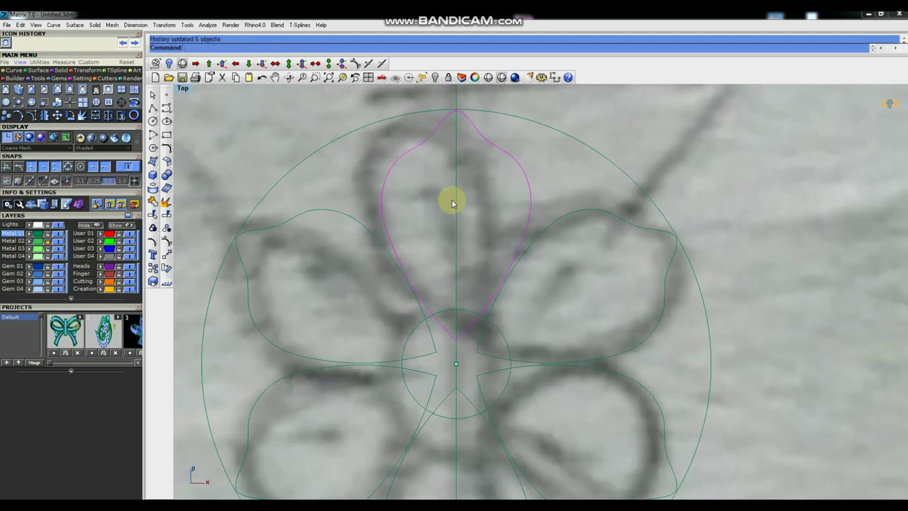
{"action": "scroll", "coordinate": [446, 223], "scroll_direction": "down", "scroll_amount": 1}
{"action": "left_click", "coordinate": [452, 146]}
{"action": "scroll", "coordinate": [454, 225], "scroll_direction": "up", "scroll_amount": 1}
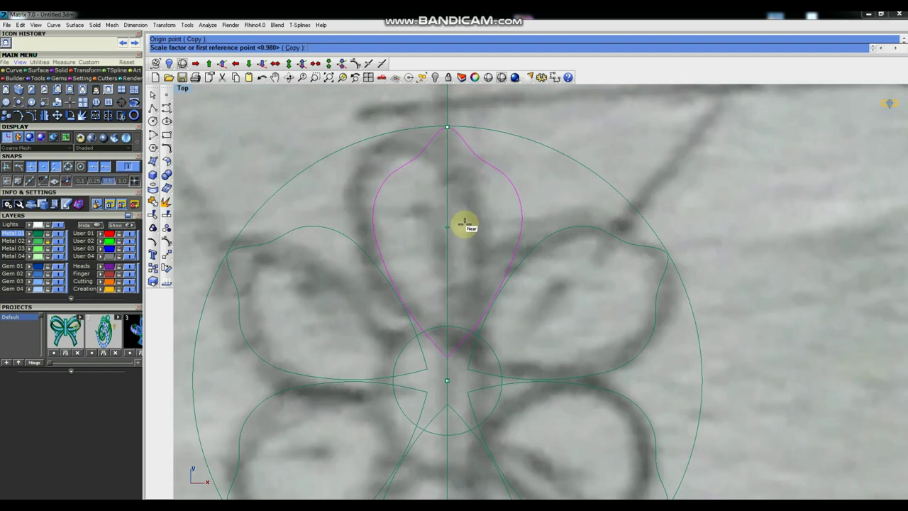
{"action": "scroll", "coordinate": [464, 222], "scroll_direction": "up", "scroll_amount": 1}
{"action": "left_click", "coordinate": [465, 224]}
Complete the scaled petal copy and zoom out to view the whole flower.
{"action": "left_click", "coordinate": [464, 224]}
{"action": "scroll", "coordinate": [454, 226], "scroll_direction": "down", "scroll_amount": 1}
{"action": "scroll", "coordinate": [525, 270], "scroll_direction": "down", "scroll_amount": 1}
{"action": "scroll", "coordinate": [430, 290], "scroll_direction": "down", "scroll_amount": 1}
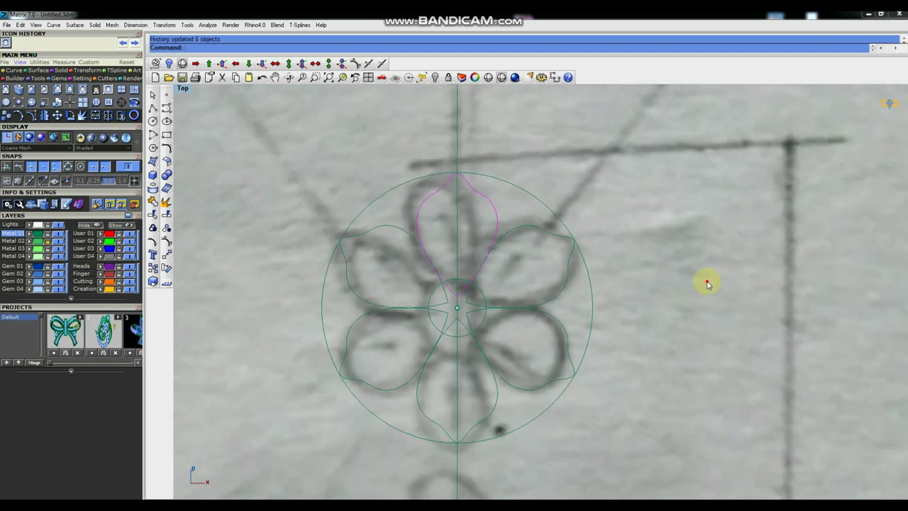
{"action": "scroll", "coordinate": [426, 316], "scroll_direction": "down", "scroll_amount": 1}
{"action": "scroll", "coordinate": [447, 298], "scroll_direction": "down", "scroll_amount": 1}
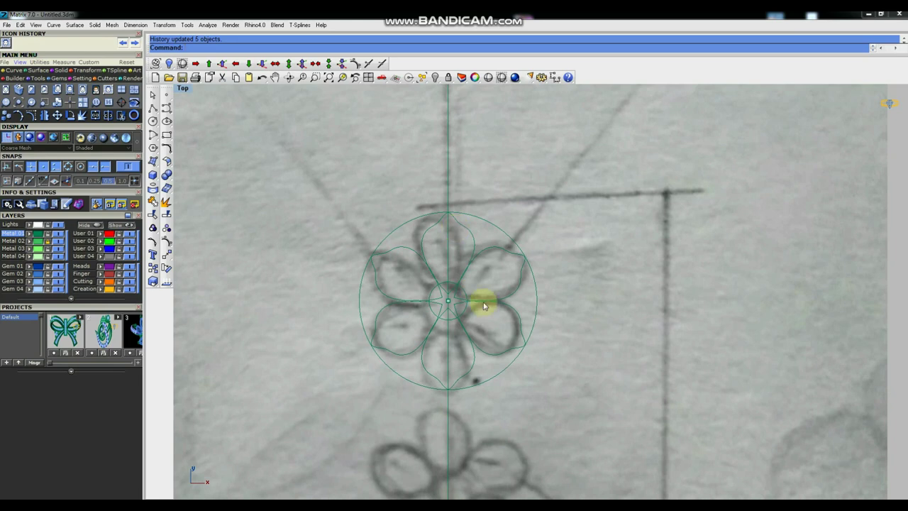
{"action": "scroll", "coordinate": [437, 247], "scroll_direction": "up", "scroll_amount": 1}
{"action": "scroll", "coordinate": [436, 247], "scroll_direction": "up", "scroll_amount": 1}
{"action": "scroll", "coordinate": [436, 247], "scroll_direction": "down", "scroll_amount": 2}
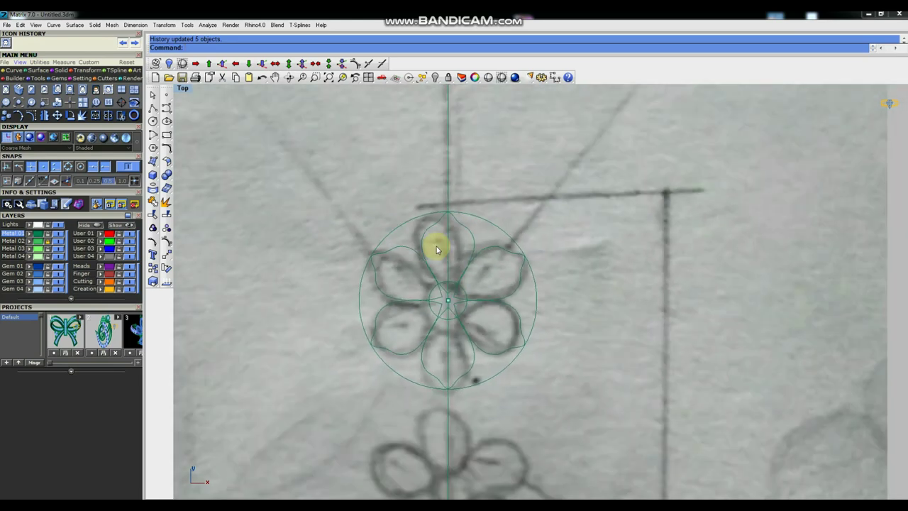
{"action": "scroll", "coordinate": [419, 263], "scroll_direction": "down", "scroll_amount": 1}
{"action": "scroll", "coordinate": [454, 244], "scroll_direction": "down", "scroll_amount": 1}
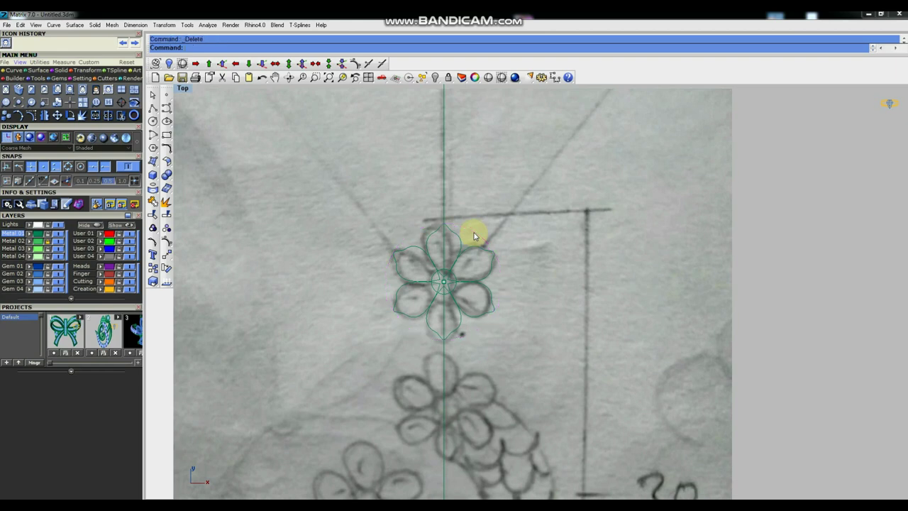
Group the six petals and centre circle into one flower.
{"action": "left_click_drag", "start_coordinate": [342, 209], "coordinate": [529, 361]}
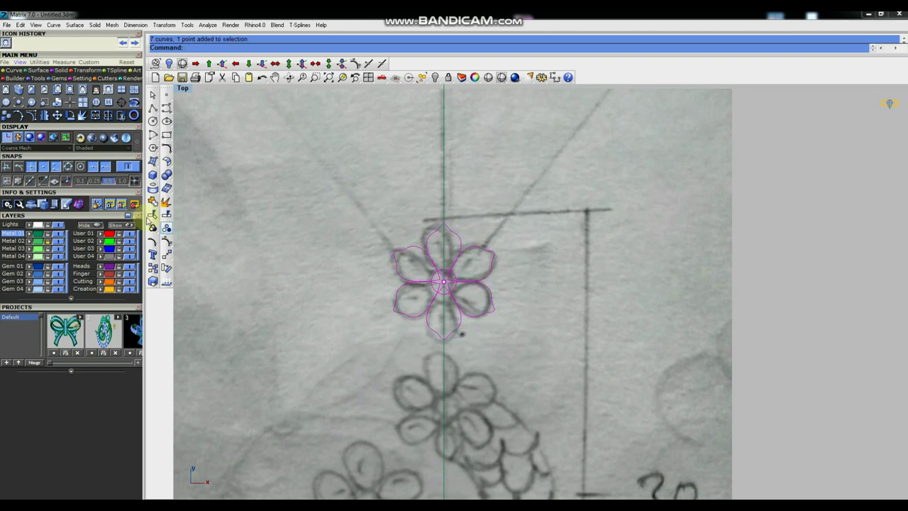
{"action": "left_click", "coordinate": [153, 230]}
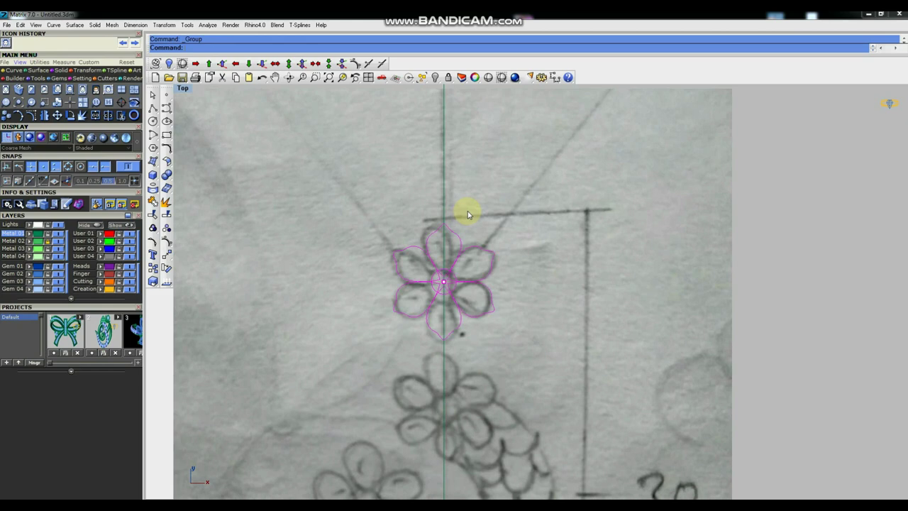
{"action": "scroll", "coordinate": [466, 208], "scroll_direction": "down", "scroll_amount": 1}
{"action": "scroll", "coordinate": [466, 208], "scroll_direction": "down", "scroll_amount": 1}
{"action": "left_click", "coordinate": [152, 268]}
Copy the grouped flower to the top of the scale-pattern circle and lower left.
{"action": "left_click", "coordinate": [361, 186]}
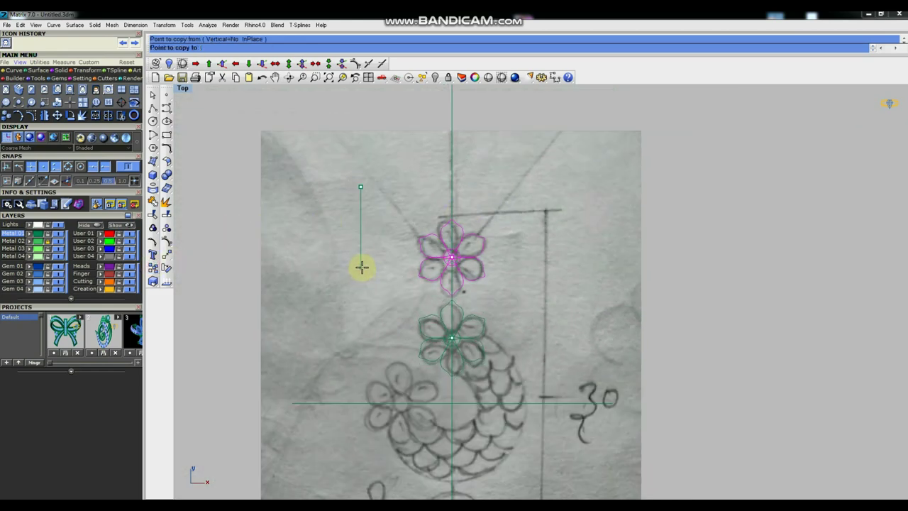
{"action": "left_click", "coordinate": [361, 267]}
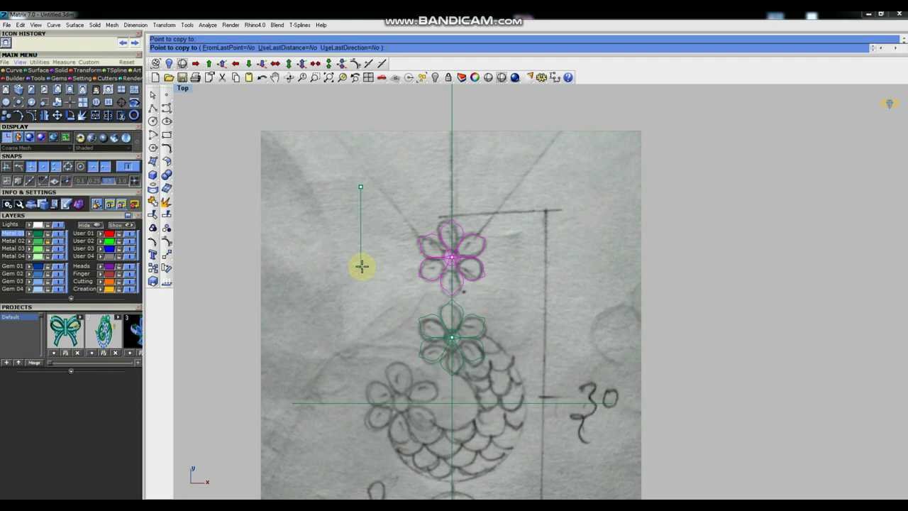
{"action": "right_click_drag", "start_coordinate": [367, 254], "coordinate": [371, 234]}
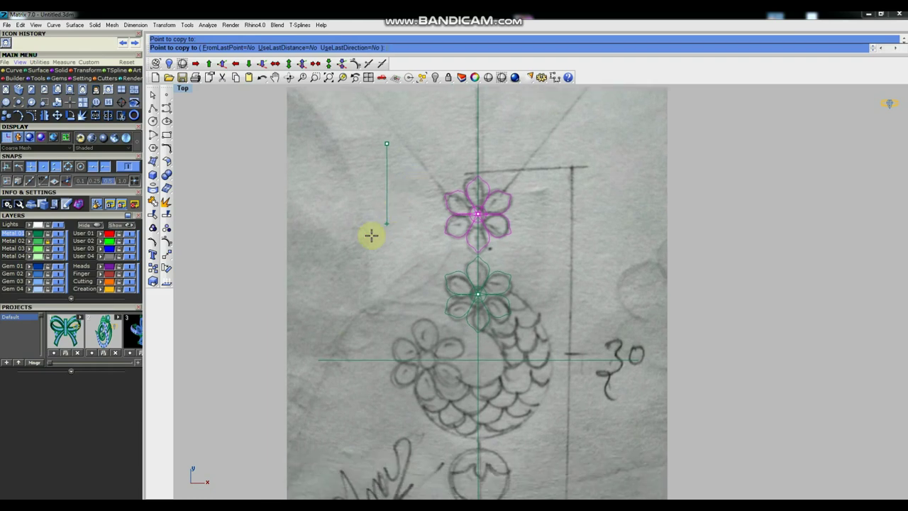
{"action": "right_click", "coordinate": [331, 284]}
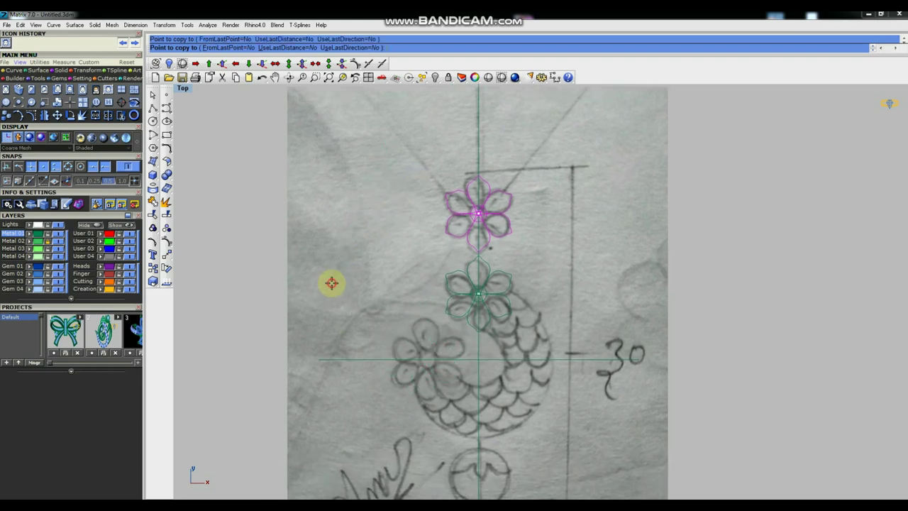
{"action": "scroll", "coordinate": [432, 357], "scroll_direction": "up", "scroll_amount": 2}
{"action": "scroll", "coordinate": [430, 300], "scroll_direction": "up", "scroll_amount": 1}
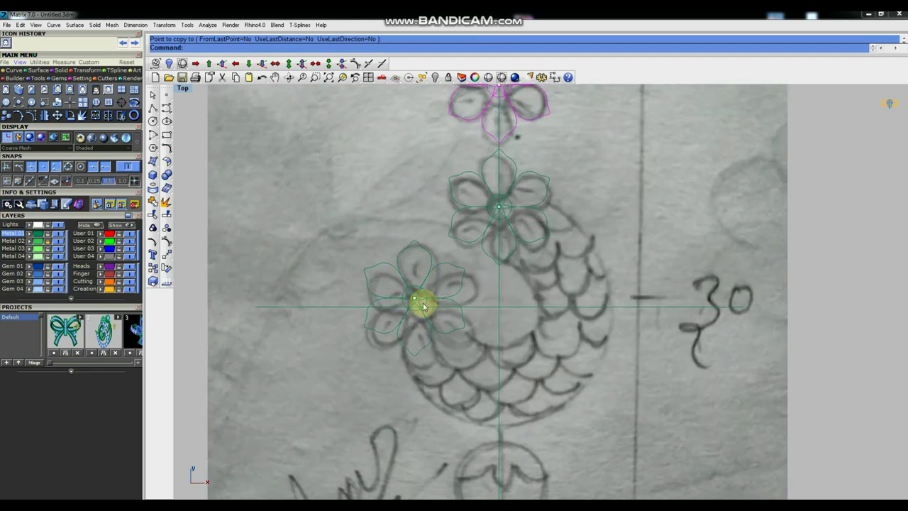
Move the lower-left flower copy down onto the horizontal guide.
{"action": "left_click", "coordinate": [418, 299]}
{"action": "type", "text": "m"}
{"action": "key", "text": "Return"}
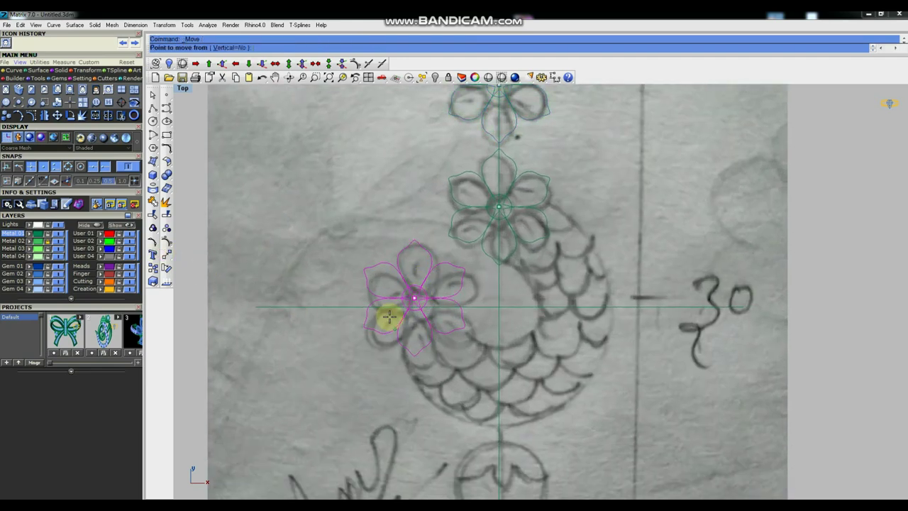
{"action": "scroll", "coordinate": [418, 297], "scroll_direction": "up", "scroll_amount": 2}
{"action": "scroll", "coordinate": [418, 290], "scroll_direction": "up", "scroll_amount": 2}
{"action": "left_click", "coordinate": [421, 292]}
{"action": "left_click", "coordinate": [422, 314]}
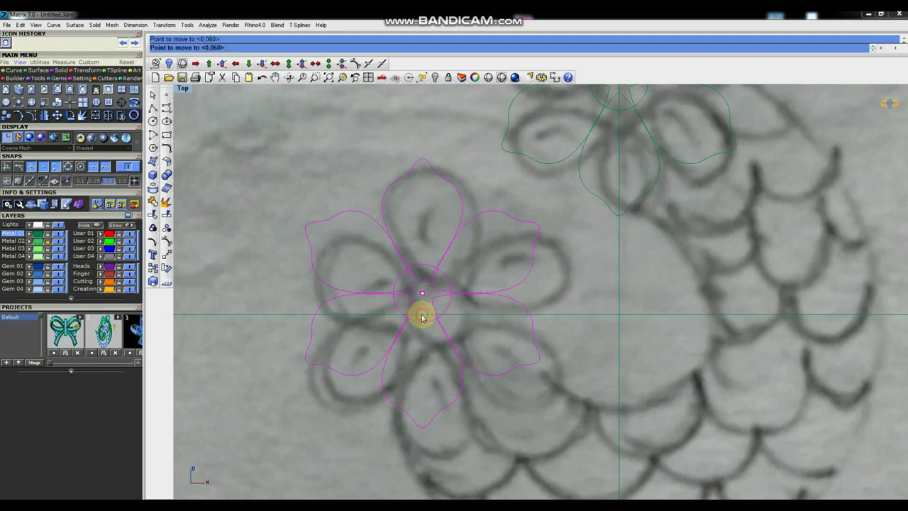
{"action": "scroll", "coordinate": [422, 313], "scroll_direction": "down", "scroll_amount": 2}
{"action": "scroll", "coordinate": [422, 314], "scroll_direction": "down", "scroll_amount": 2}
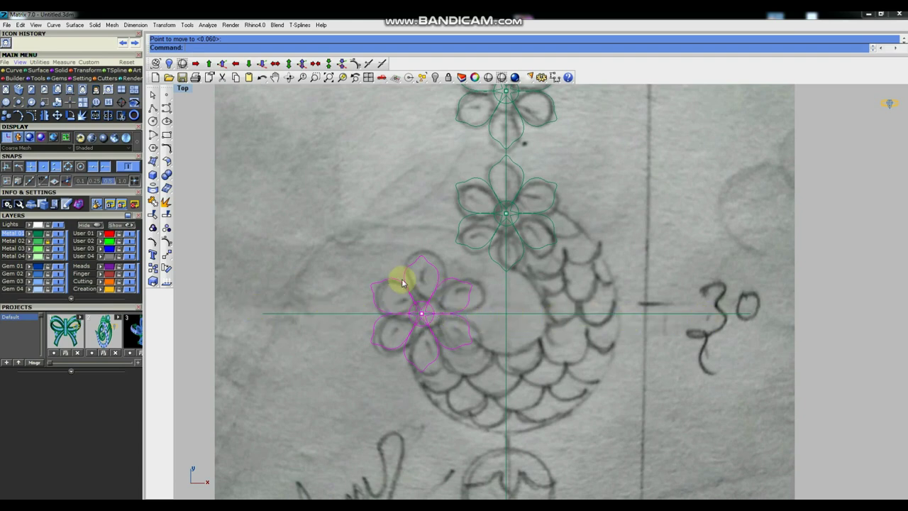
{"action": "scroll", "coordinate": [406, 277], "scroll_direction": "down", "scroll_amount": 3}
{"action": "key", "text": "Escape"}
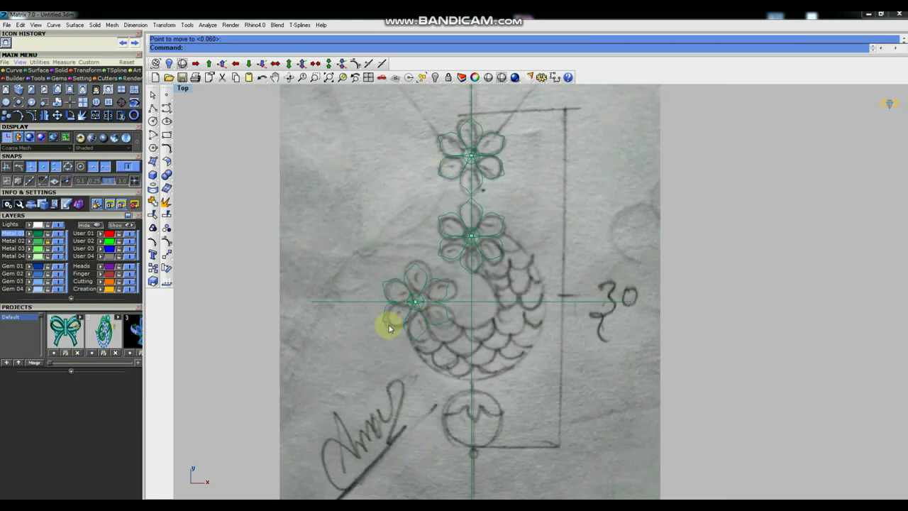
Show the hidden objects again, bringing back the large outer circle.
{"action": "right_click", "coordinate": [435, 76]}
{"action": "scroll", "coordinate": [434, 307], "scroll_direction": "down", "scroll_amount": 1}
{"action": "scroll", "coordinate": [436, 312], "scroll_direction": "down", "scroll_amount": 1}
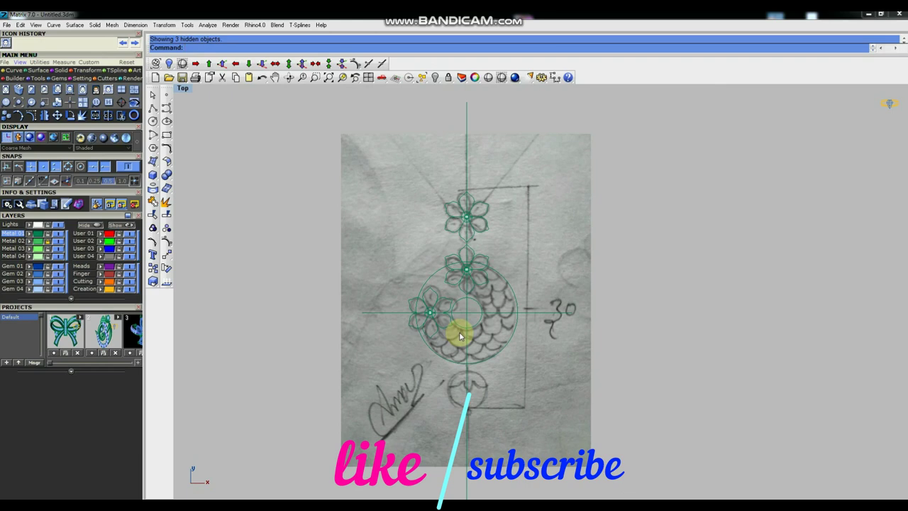
{"action": "scroll", "coordinate": [454, 298], "scroll_direction": "up", "scroll_amount": 1}
{"action": "scroll", "coordinate": [512, 278], "scroll_direction": "down", "scroll_amount": 2}
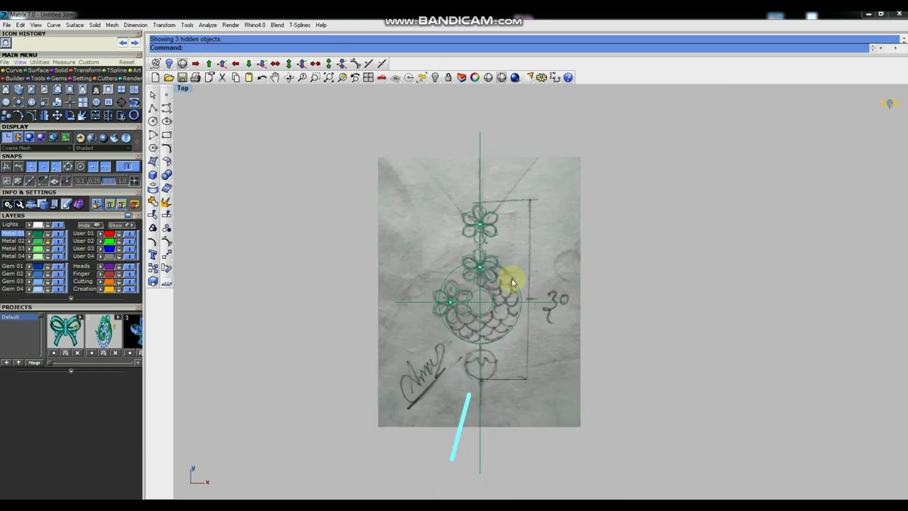
{"action": "left_click_drag", "start_coordinate": [334, 166], "coordinate": [589, 408]}
{"action": "scroll", "coordinate": [636, 319], "scroll_direction": "down", "scroll_amount": 1}
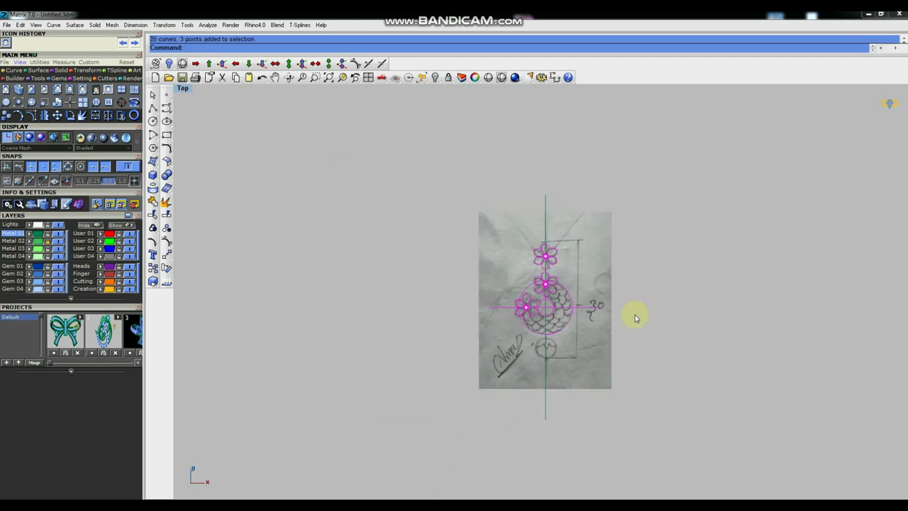
{"action": "left_click", "coordinate": [158, 273]}
{"action": "left_click", "coordinate": [361, 248]}
{"action": "right_click", "coordinate": [239, 254]}
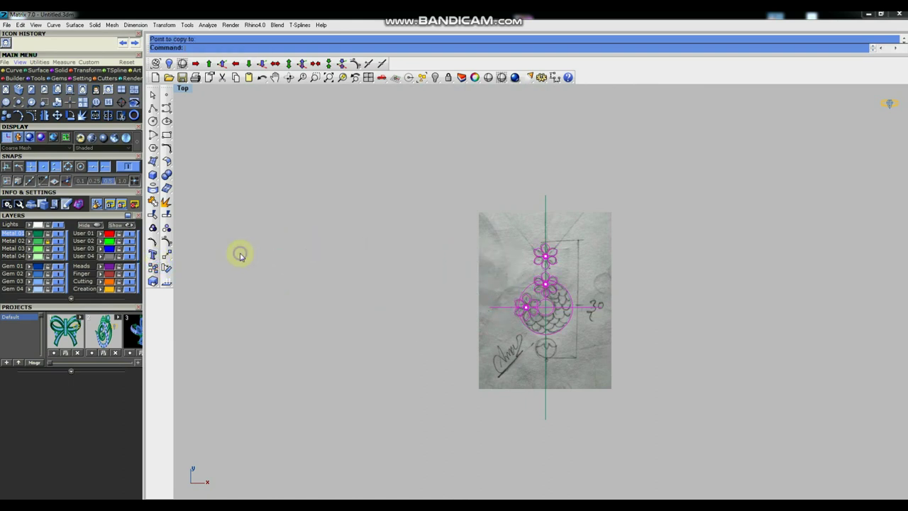
Place a point object at the origin 0,0,0.
{"action": "left_click", "coordinate": [166, 96]}
{"action": "type", "text": "0"}
{"action": "key", "text": "Return"}
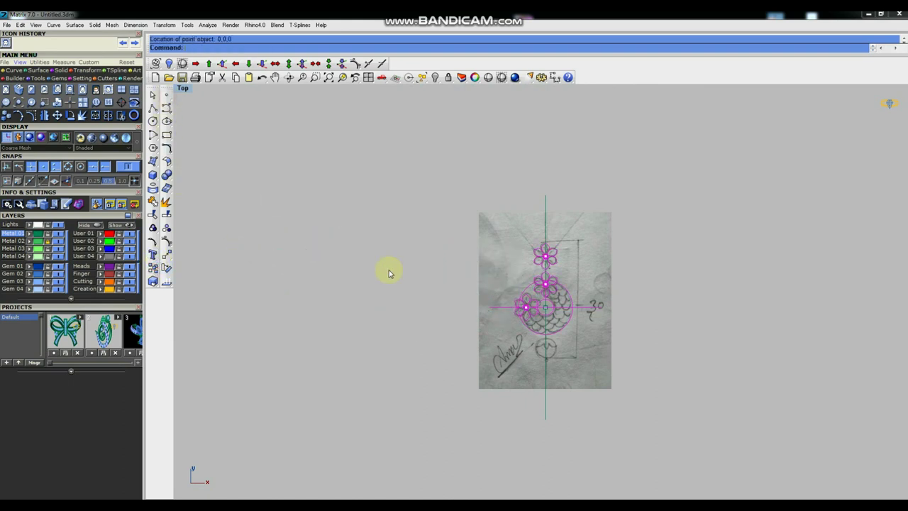
Copy the whole traced design to the left of the sketch.
{"action": "left_click_drag", "start_coordinate": [605, 383], "coordinate": [397, 207]}
{"action": "left_click", "coordinate": [153, 269]}
{"action": "left_click", "coordinate": [442, 268]}
{"action": "left_click", "coordinate": [245, 265]}
{"action": "key", "text": "Return"}
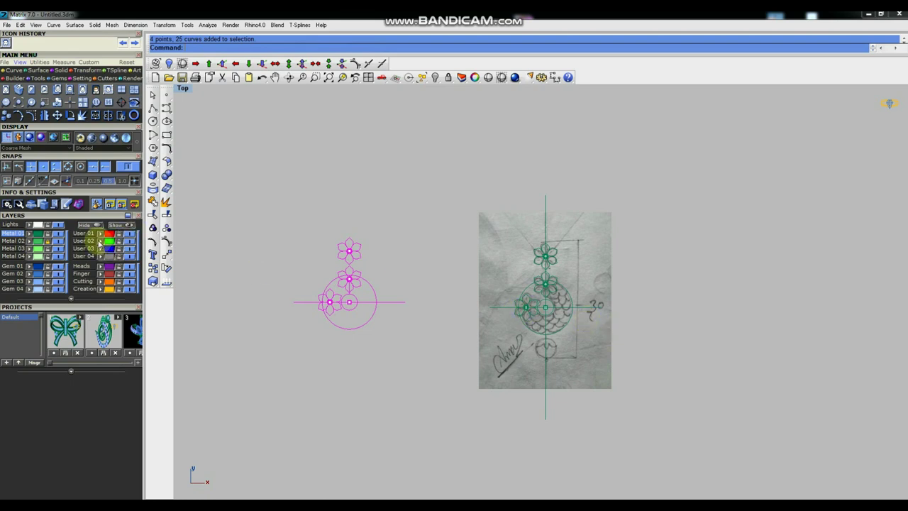
Hide the spare copy's layer and the background pencil sketch image.
{"action": "left_click", "coordinate": [128, 242]}
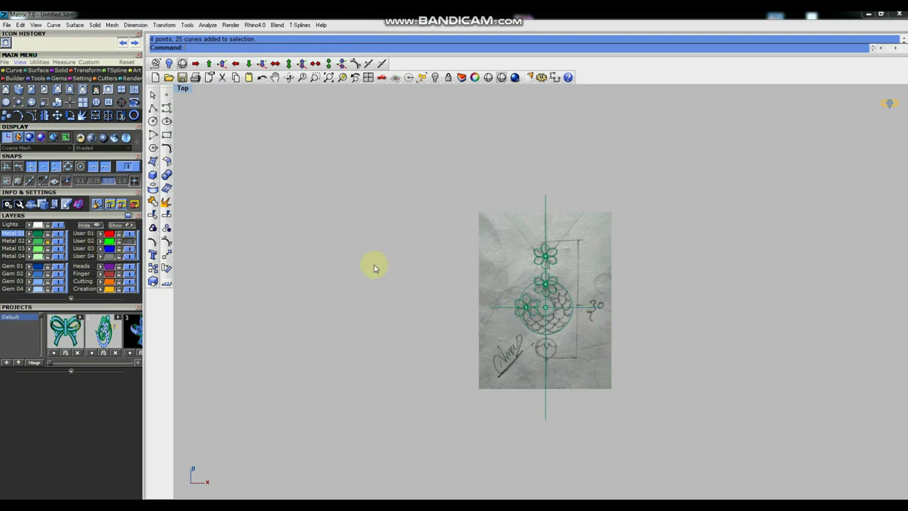
{"action": "scroll", "coordinate": [567, 351], "scroll_direction": "up", "scroll_amount": 2}
{"action": "scroll", "coordinate": [547, 337], "scroll_direction": "up", "scroll_amount": 2}
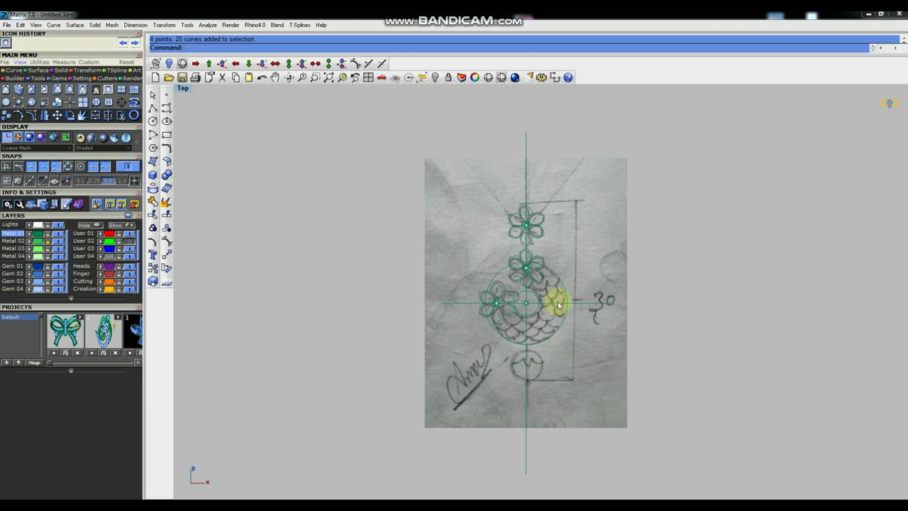
{"action": "left_click", "coordinate": [56, 241]}
{"action": "scroll", "coordinate": [530, 238], "scroll_direction": "up", "scroll_amount": 1}
{"action": "scroll", "coordinate": [529, 256], "scroll_direction": "up", "scroll_amount": 3}
{"action": "scroll", "coordinate": [533, 232], "scroll_direction": "down", "scroll_amount": 3}
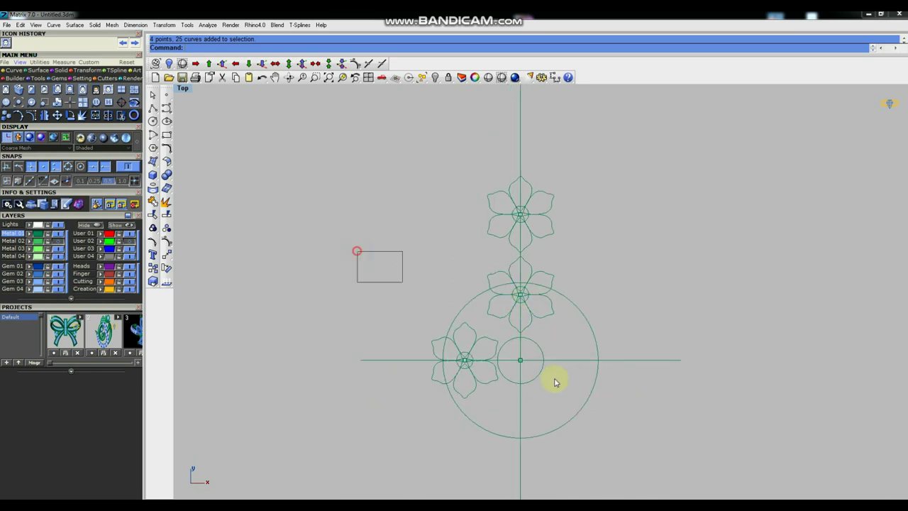
Hide the lower flowers, circles and guide lines.
{"action": "left_click_drag", "start_coordinate": [556, 383], "coordinate": [692, 473]}
{"action": "key", "text": "ctrl+h"}
{"action": "scroll", "coordinate": [546, 191], "scroll_direction": "up", "scroll_amount": 3}
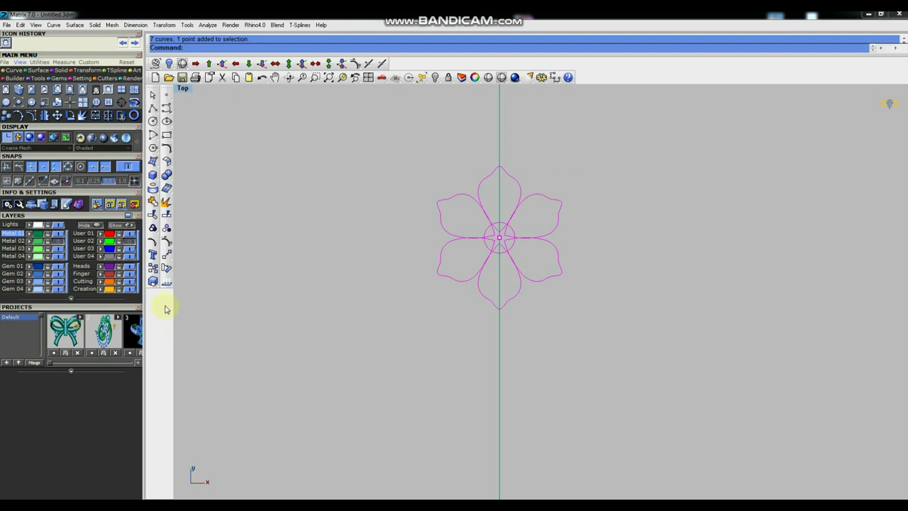
Copy the flower from its centre to a spot directly below.
{"action": "left_click", "coordinate": [152, 268]}
{"action": "left_click", "coordinate": [500, 236]}
{"action": "left_click", "coordinate": [500, 496]}
{"action": "key", "text": "Return"}
{"action": "scroll", "coordinate": [533, 328], "scroll_direction": "down", "scroll_amount": 3}
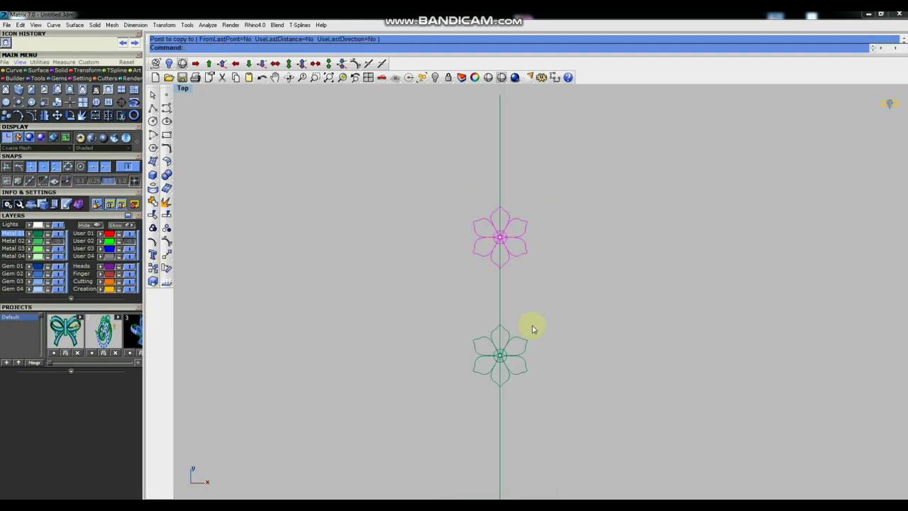
Hide the original magenta flower.
{"action": "key", "text": "ctrl+h"}
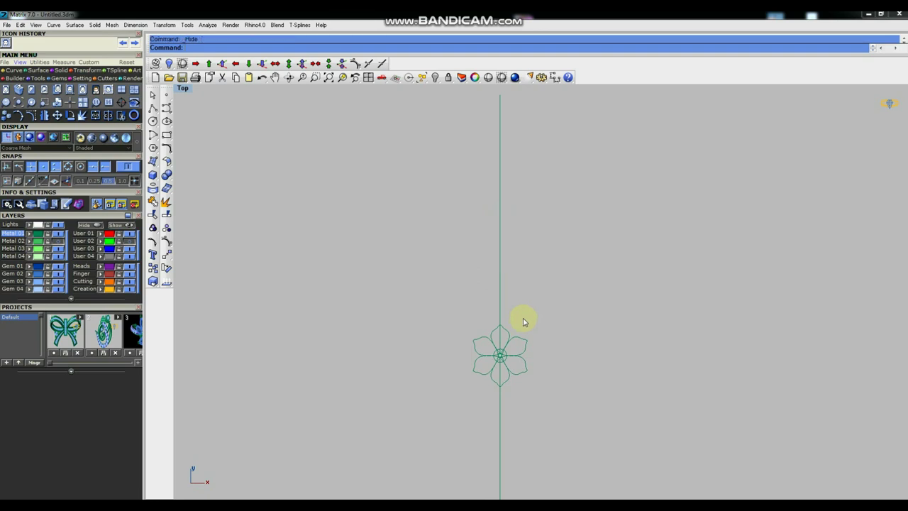
{"action": "scroll", "coordinate": [500, 369], "scroll_direction": "up", "scroll_amount": 3}
{"action": "scroll", "coordinate": [497, 308], "scroll_direction": "up", "scroll_amount": 3}
{"action": "scroll", "coordinate": [510, 318], "scroll_direction": "down", "scroll_amount": 2}
Draw a circle centred at 0,0,0, sized just beyond the petals.
{"action": "left_click", "coordinate": [152, 122]}
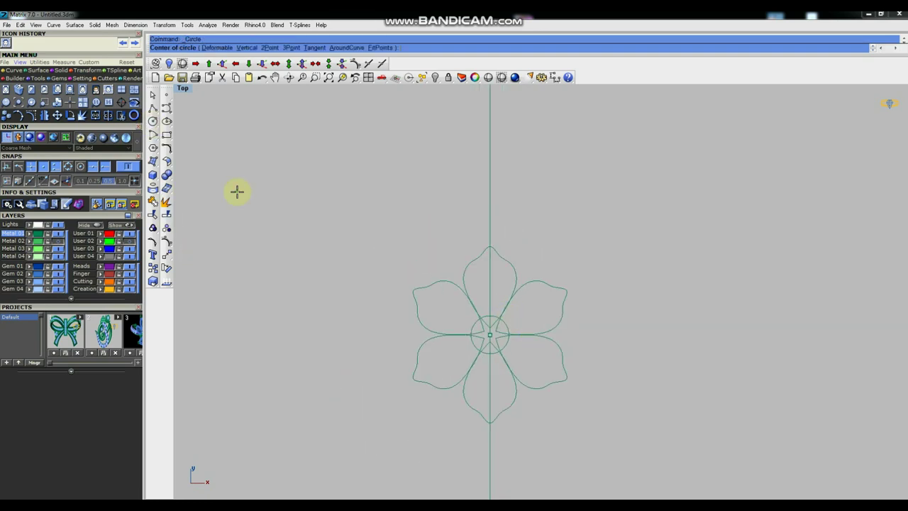
{"action": "type", "text": "0,0,0"}
{"action": "key", "text": "Return"}
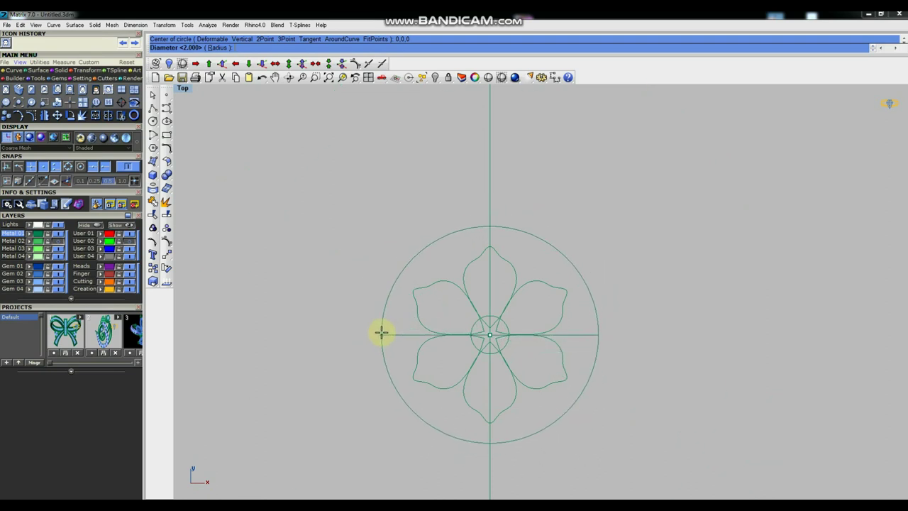
{"action": "left_click", "coordinate": [375, 333]}
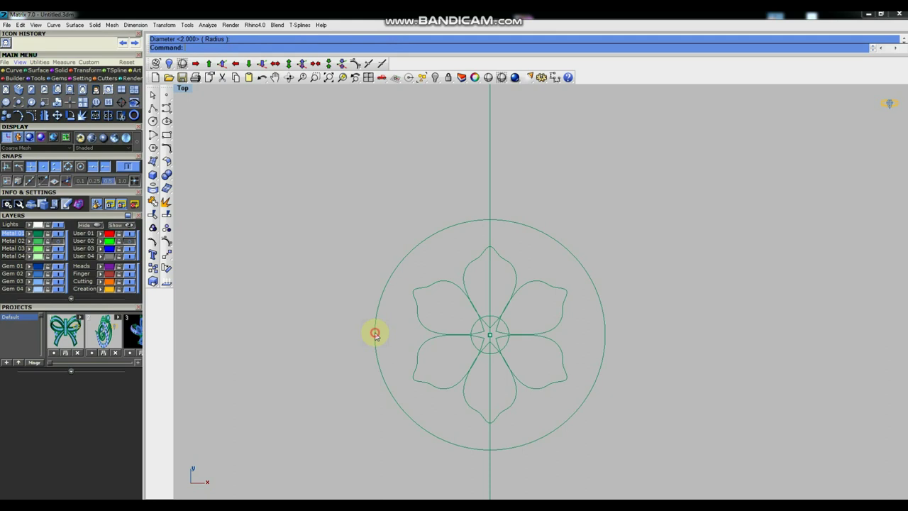
{"action": "scroll", "coordinate": [451, 323], "scroll_direction": "down", "scroll_amount": 3}
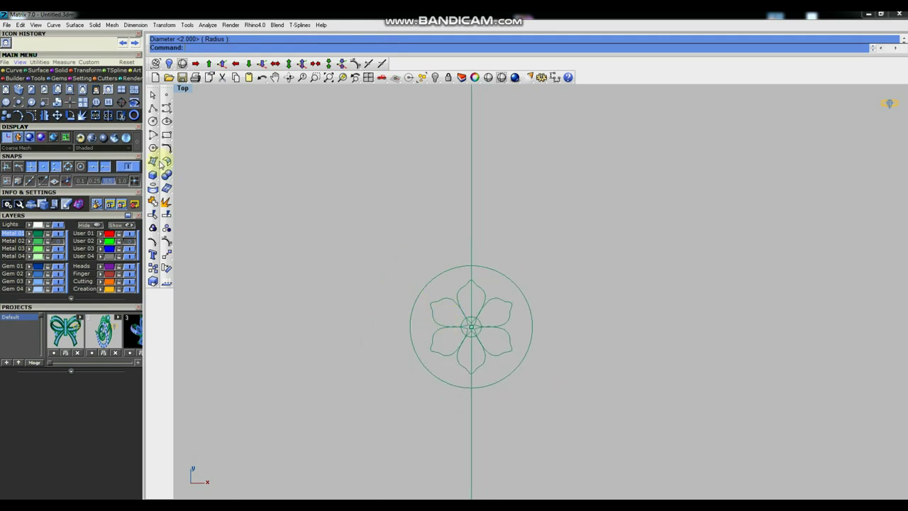
Create an ellipsoid centred at 0,0,0 with axes at the circle edge and a low height set in Front view.
{"action": "left_click", "coordinate": [152, 177]}
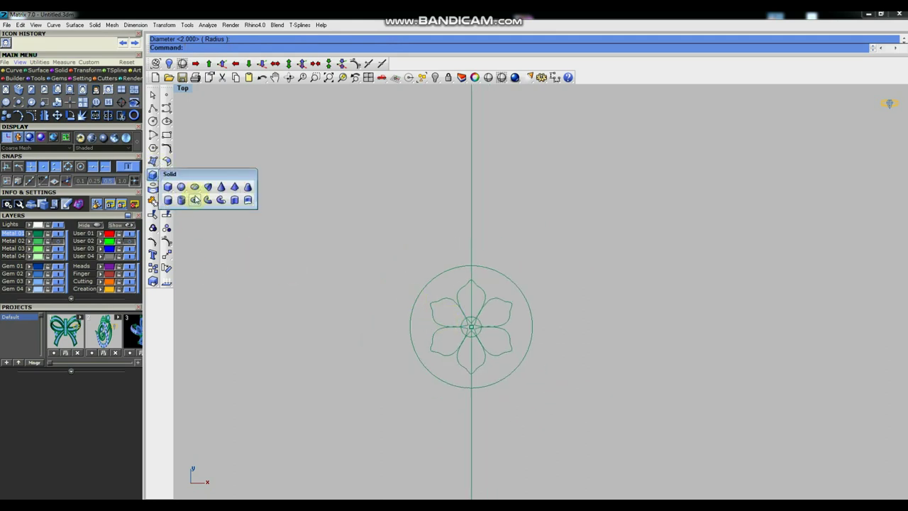
{"action": "left_click", "coordinate": [195, 187]}
{"action": "type", "text": "0,0,0"}
{"action": "key", "text": "Return"}
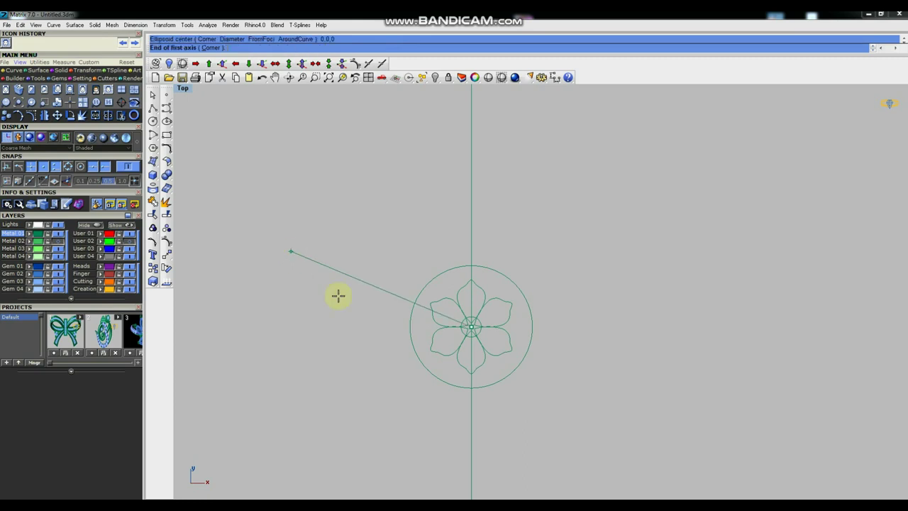
{"action": "left_click", "coordinate": [410, 326]}
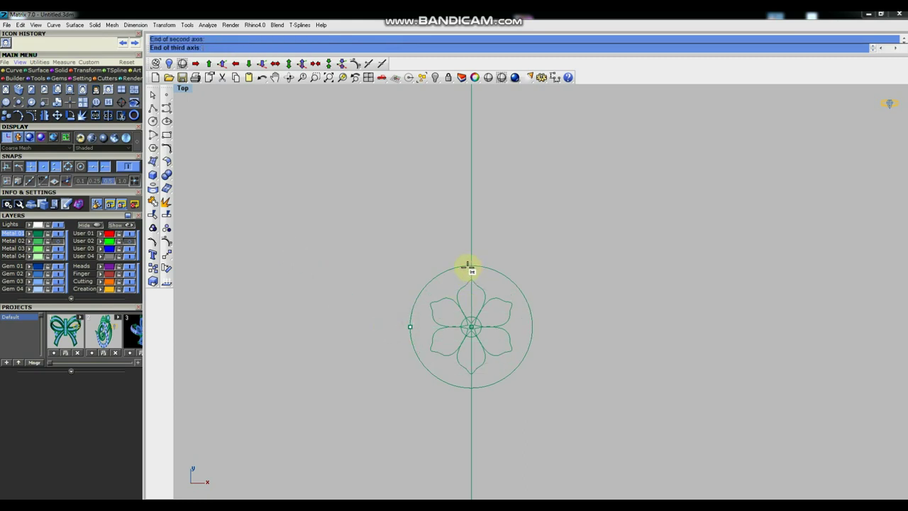
{"action": "key", "text": "ctrl+F2"}
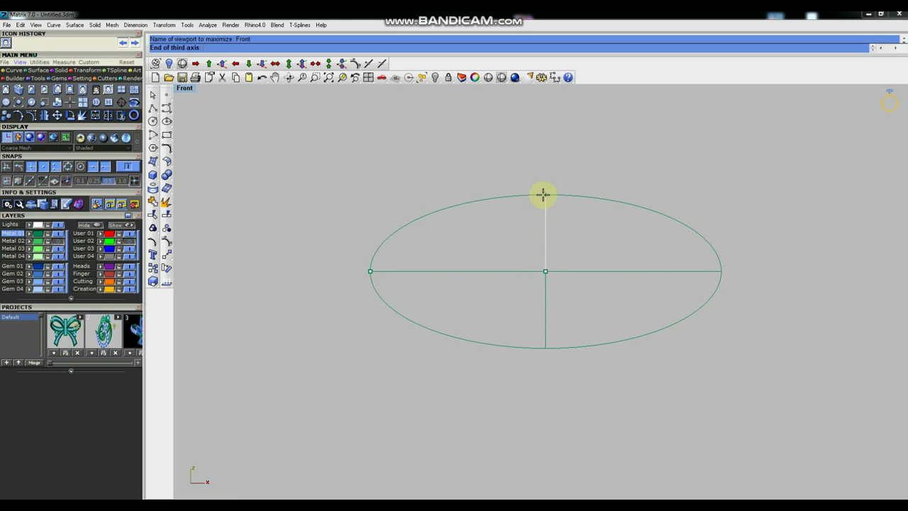
{"action": "left_click", "coordinate": [542, 194]}
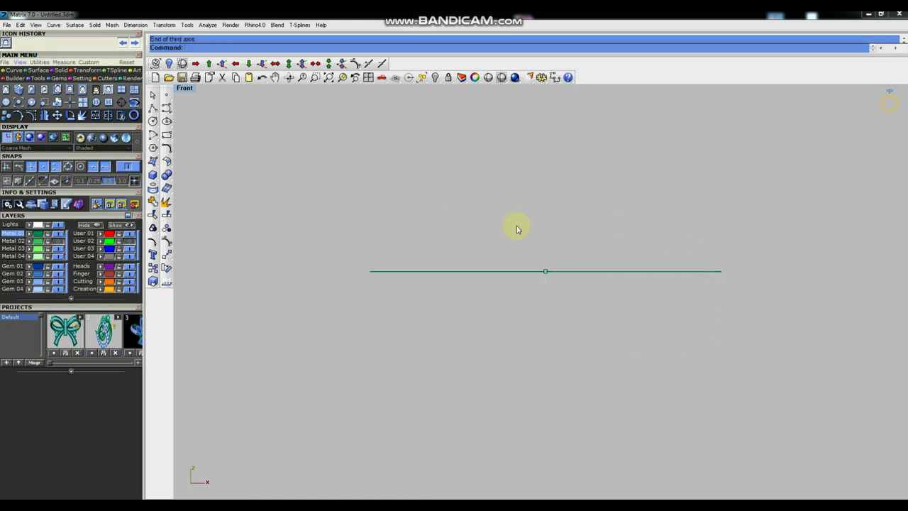
Switch to the Perspective view, turn it slightly and display the model shaded.
{"action": "key", "text": "ctrl+F4"}
{"action": "right_click_drag", "start_coordinate": [605, 347], "coordinate": [551, 288]}
{"action": "scroll", "coordinate": [556, 289], "scroll_direction": "up", "scroll_amount": 5}
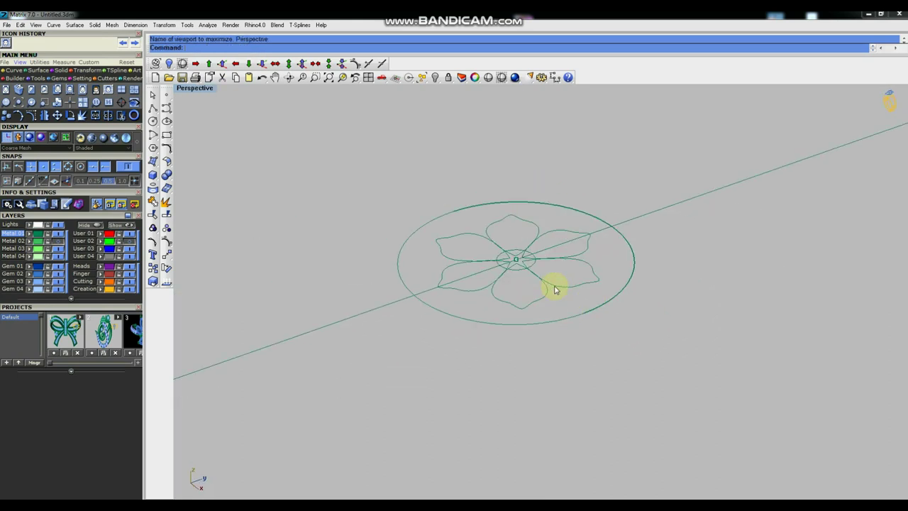
{"action": "left_click", "coordinate": [501, 77]}
Project the flower curves onto the ellipsoid and delete the lower projected curves.
{"action": "right_click_drag", "start_coordinate": [472, 226], "coordinate": [537, 208]}
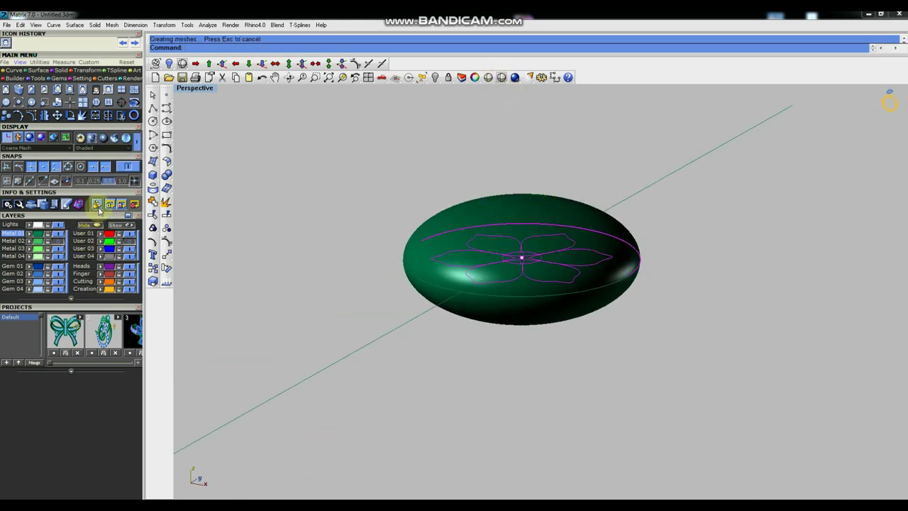
{"action": "left_click", "coordinate": [153, 187]}
{"action": "left_click", "coordinate": [492, 265]}
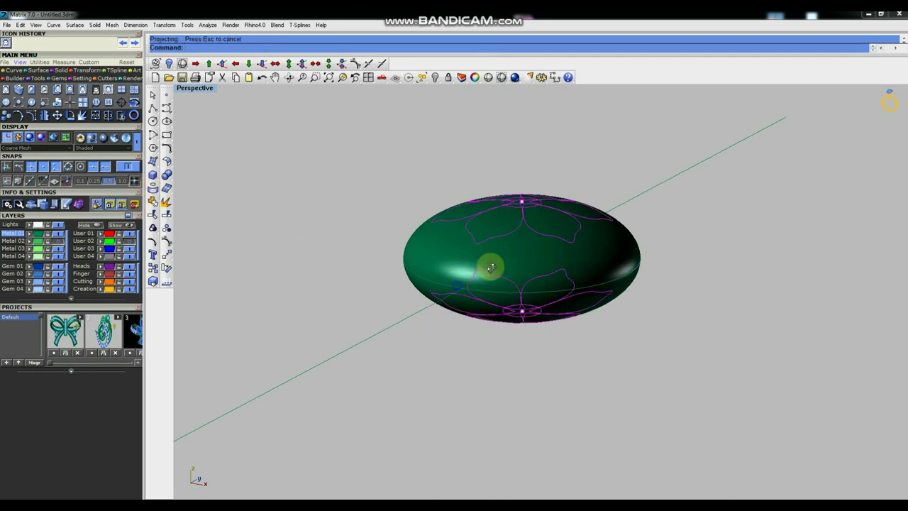
{"action": "right_click_drag", "start_coordinate": [496, 264], "coordinate": [492, 272]}
{"action": "left_click_drag", "start_coordinate": [379, 170], "coordinate": [620, 253]}
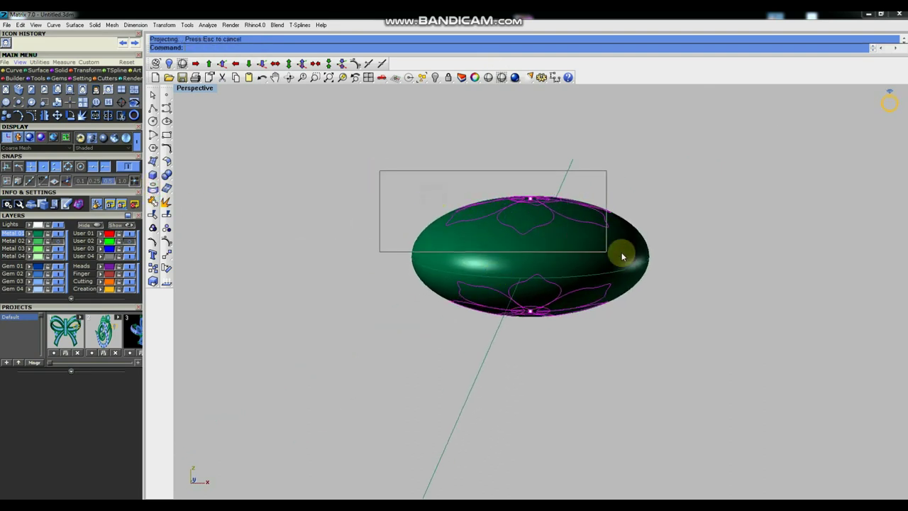
{"action": "key", "text": "Delete"}
Move the ellipsoid aside, away from the projected flower curves.
{"action": "mouse_move", "coordinate": [539, 234]}
{"action": "right_mouse_down"}
{"action": "mouse_move", "coordinate": [531, 308]}
{"action": "mouse_move", "coordinate": [572, 241]}
{"action": "mouse_move", "coordinate": [542, 255]}
{"action": "mouse_move", "coordinate": [557, 290]}
{"action": "right_mouse_up"}
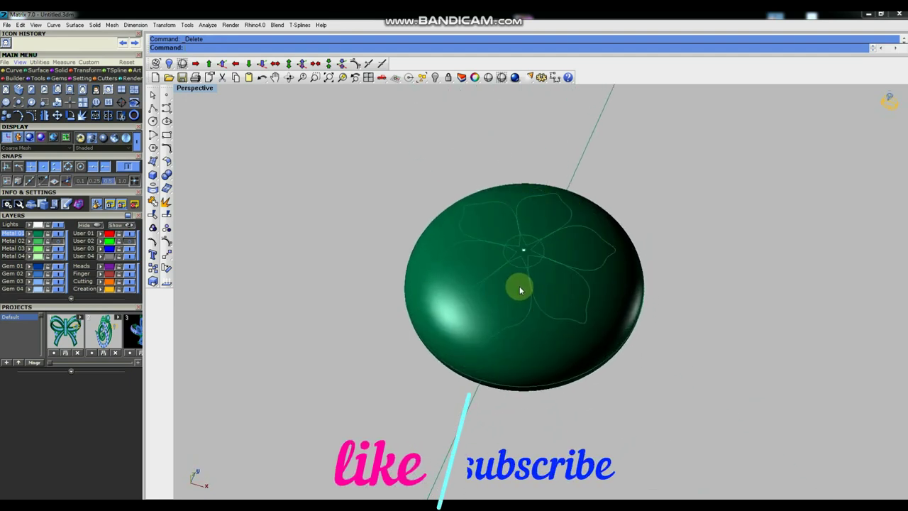
{"action": "scroll", "coordinate": [447, 268], "scroll_direction": "up", "scroll_amount": 3}
{"action": "scroll", "coordinate": [447, 269], "scroll_direction": "down", "scroll_amount": 3}
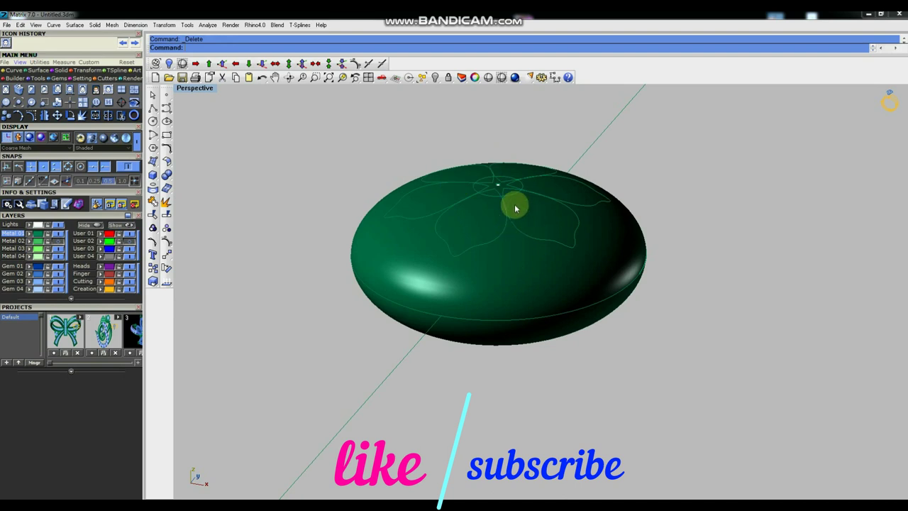
{"action": "scroll", "coordinate": [498, 254], "scroll_direction": "down", "scroll_amount": 2}
{"action": "right_click_drag", "start_coordinate": [497, 255], "coordinate": [498, 217]}
{"action": "scroll", "coordinate": [522, 202], "scroll_direction": "up", "scroll_amount": 2}
{"action": "right_click_drag", "start_coordinate": [406, 201], "coordinate": [527, 211]}
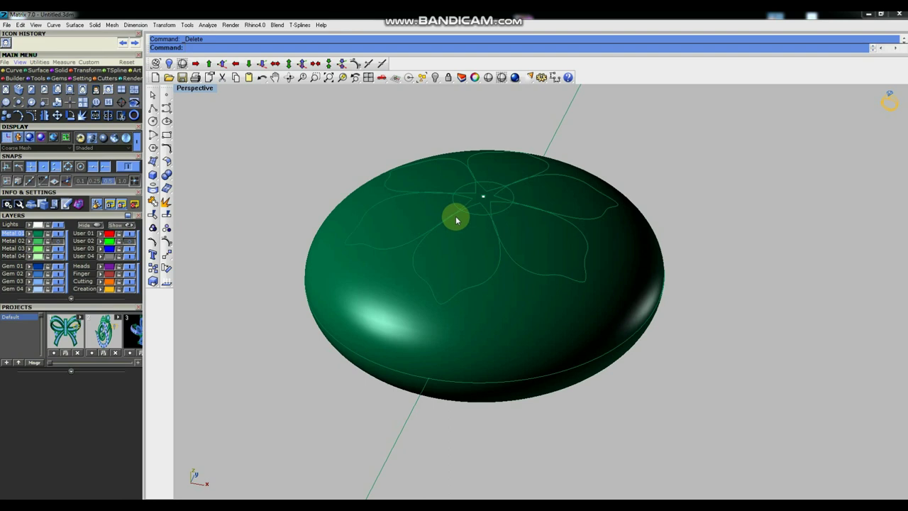
{"action": "scroll", "coordinate": [482, 248], "scroll_direction": "up", "scroll_amount": 2}
{"action": "scroll", "coordinate": [508, 281], "scroll_direction": "down", "scroll_amount": 2}
{"action": "scroll", "coordinate": [521, 289], "scroll_direction": "down", "scroll_amount": 1}
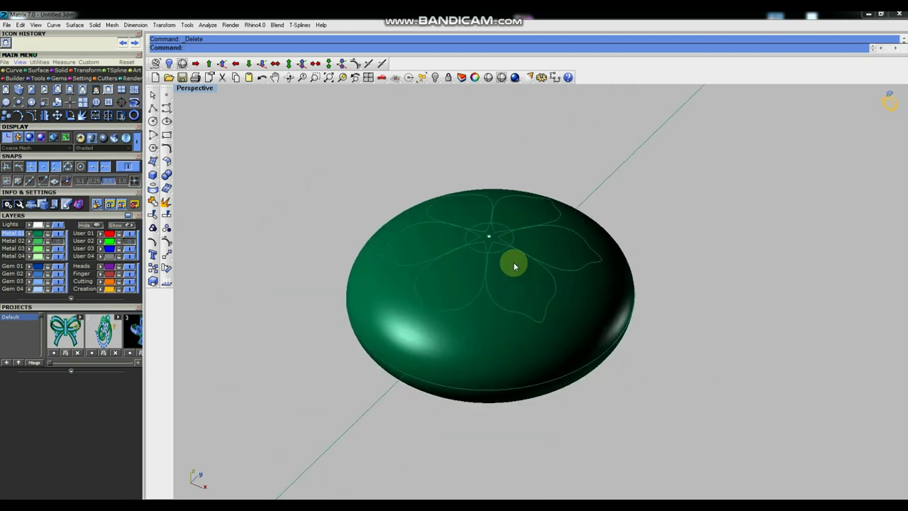
{"action": "scroll", "coordinate": [521, 290], "scroll_direction": "up", "scroll_amount": 2}
{"action": "scroll", "coordinate": [454, 257], "scroll_direction": "down", "scroll_amount": 3}
{"action": "scroll", "coordinate": [480, 272], "scroll_direction": "up", "scroll_amount": 1}
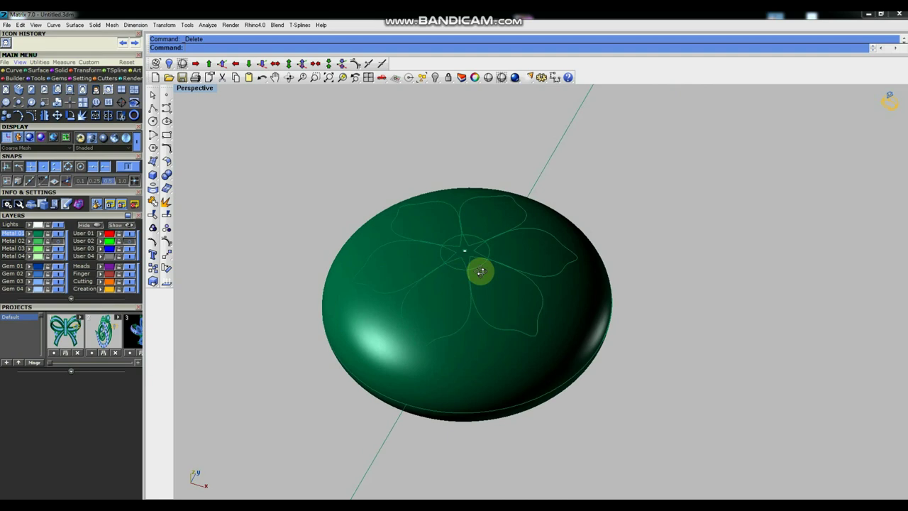
{"action": "scroll", "coordinate": [485, 298], "scroll_direction": "up", "scroll_amount": 1}
{"action": "scroll", "coordinate": [489, 294], "scroll_direction": "up", "scroll_amount": 1}
{"action": "mouse_move", "coordinate": [489, 294]}
{"action": "right_mouse_down"}
{"action": "mouse_move", "coordinate": [515, 251]}
{"action": "mouse_move", "coordinate": [537, 253]}
{"action": "mouse_move", "coordinate": [542, 232]}
{"action": "mouse_move", "coordinate": [525, 233]}
{"action": "mouse_move", "coordinate": [506, 264]}
{"action": "right_mouse_up"}
{"action": "scroll", "coordinate": [544, 277], "scroll_direction": "down", "scroll_amount": 2}
{"action": "scroll", "coordinate": [552, 294], "scroll_direction": "down", "scroll_amount": 1}
{"action": "scroll", "coordinate": [552, 294], "scroll_direction": "up", "scroll_amount": 1}
{"action": "scroll", "coordinate": [501, 291], "scroll_direction": "up", "scroll_amount": 2}
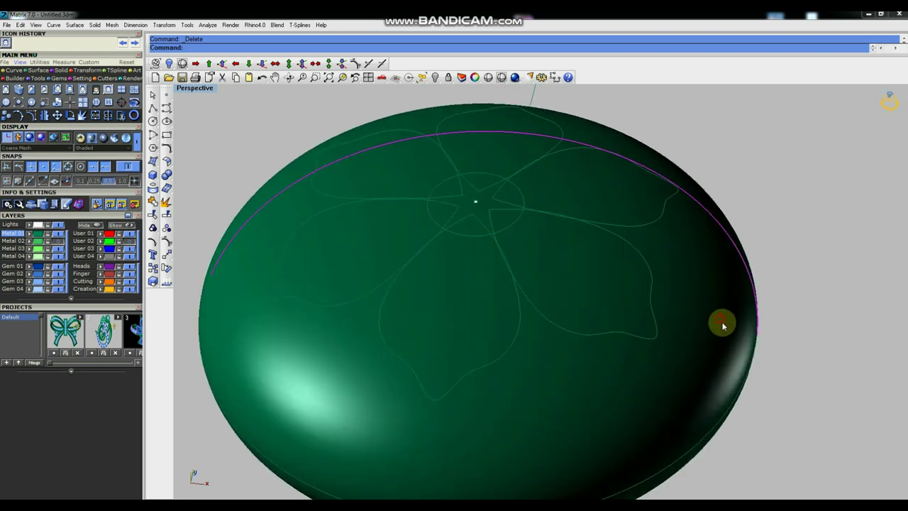
{"action": "scroll", "coordinate": [752, 327], "scroll_direction": "down", "scroll_amount": 3}
{"action": "scroll", "coordinate": [719, 324], "scroll_direction": "down", "scroll_amount": 2}
{"action": "left_click", "coordinate": [167, 254]}
{"action": "left_click", "coordinate": [503, 273]}
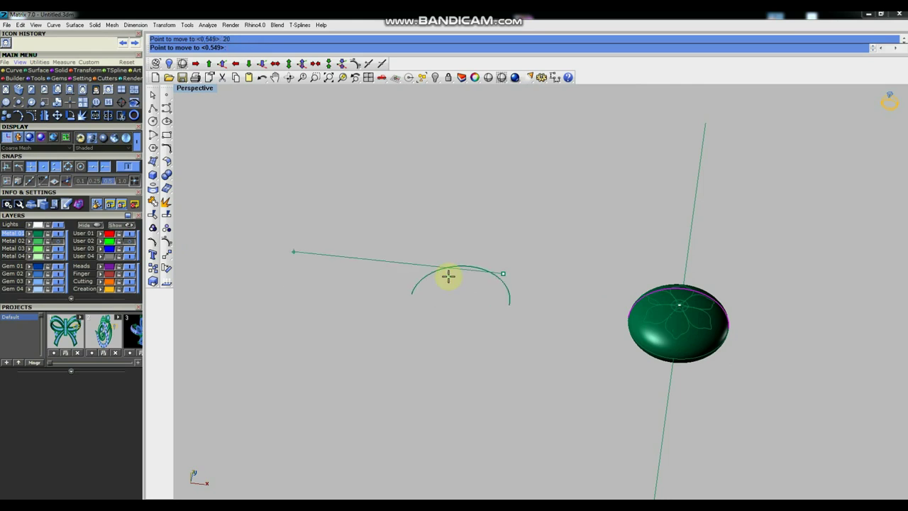
{"action": "left_click", "coordinate": [284, 251]}
Orbit around the projected flower curves to inspect them edge-on and from an oblique top view.
{"action": "scroll", "coordinate": [377, 270], "scroll_direction": "up", "scroll_amount": 2}
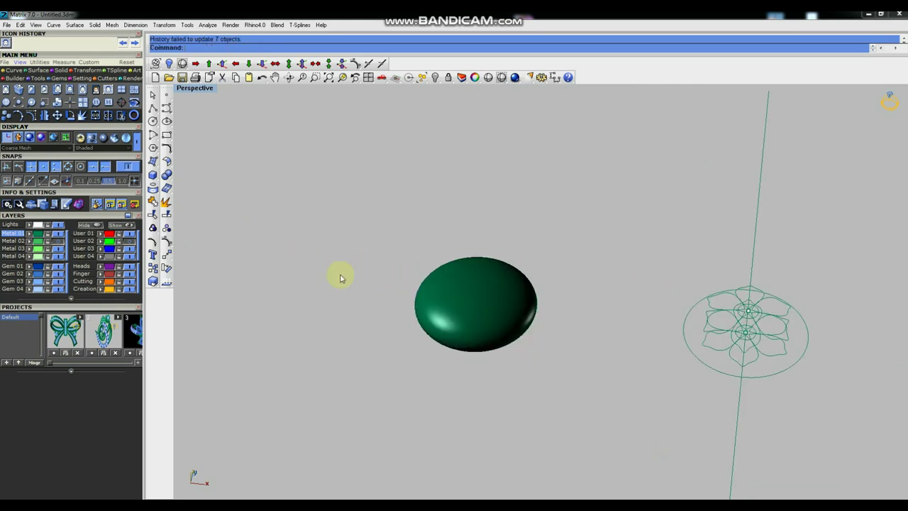
{"action": "mouse_move", "coordinate": [862, 381]}
{"action": "right_mouse_down"}
{"action": "mouse_move", "coordinate": [472, 330]}
{"action": "mouse_move", "coordinate": [589, 327]}
{"action": "mouse_move", "coordinate": [523, 283]}
{"action": "right_mouse_up"}
{"action": "scroll", "coordinate": [539, 281], "scroll_direction": "up", "scroll_amount": 3}
{"action": "scroll", "coordinate": [608, 300], "scroll_direction": "up", "scroll_amount": 2}
{"action": "mouse_move", "coordinate": [608, 301]}
{"action": "right_mouse_down"}
{"action": "mouse_move", "coordinate": [582, 298]}
{"action": "mouse_move", "coordinate": [604, 314]}
{"action": "mouse_move", "coordinate": [534, 201]}
{"action": "right_mouse_up"}
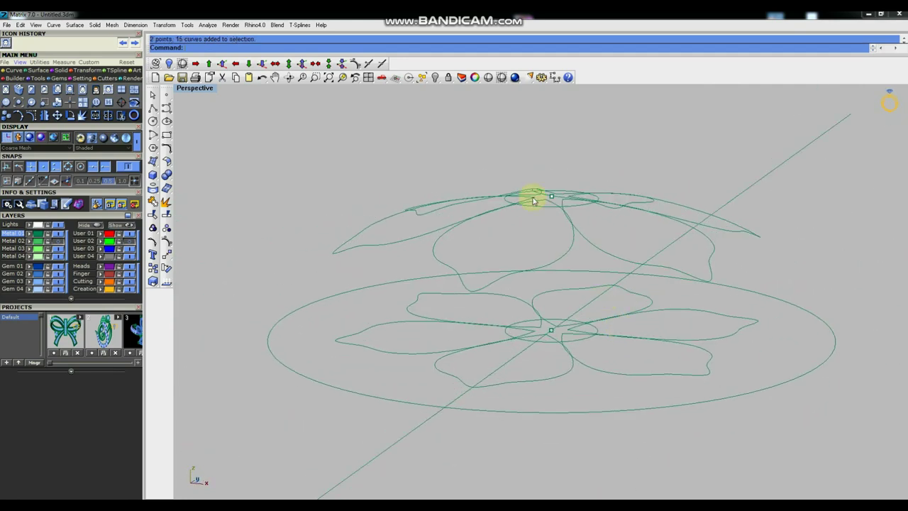
{"action": "scroll", "coordinate": [560, 221], "scroll_direction": "down", "scroll_amount": 2}
{"action": "mouse_move", "coordinate": [581, 229]}
{"action": "right_mouse_down"}
{"action": "mouse_move", "coordinate": [531, 248]}
{"action": "mouse_move", "coordinate": [493, 227]}
{"action": "mouse_move", "coordinate": [581, 196]}
{"action": "mouse_move", "coordinate": [566, 251]}
{"action": "mouse_move", "coordinate": [535, 258]}
{"action": "mouse_move", "coordinate": [608, 227]}
{"action": "mouse_move", "coordinate": [561, 258]}
{"action": "mouse_move", "coordinate": [559, 281]}
{"action": "mouse_move", "coordinate": [593, 210]}
{"action": "mouse_move", "coordinate": [612, 196]}
{"action": "mouse_move", "coordinate": [576, 196]}
{"action": "right_mouse_up"}
{"action": "scroll", "coordinate": [610, 233], "scroll_direction": "up", "scroll_amount": 3}
{"action": "scroll", "coordinate": [612, 236], "scroll_direction": "down", "scroll_amount": 3}
{"action": "scroll", "coordinate": [587, 304], "scroll_direction": "up", "scroll_amount": 3}
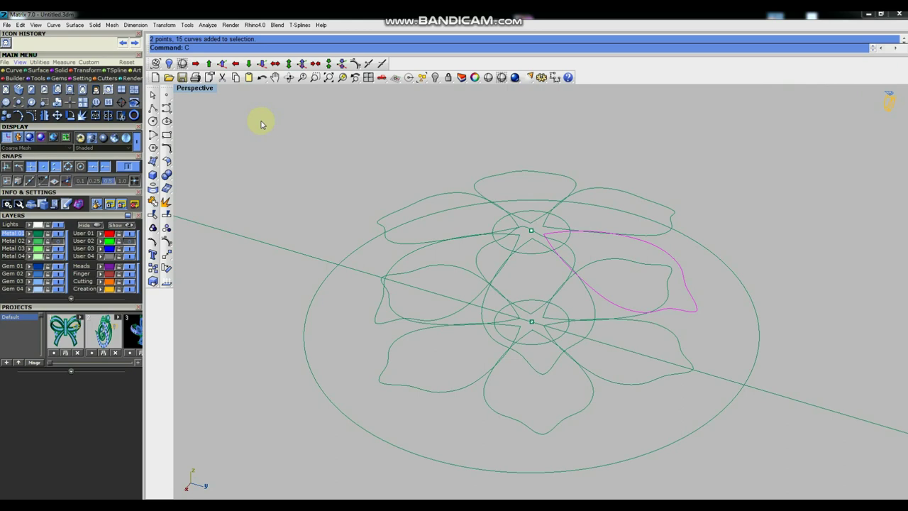
Run Cage Edit on the petal, aligned to the construction plane with default point counts.
{"action": "type", "text": "age"}
{"action": "left_click", "coordinate": [205, 67]}
{"action": "key", "text": "Return"}
{"action": "left_click", "coordinate": [249, 48]}
{"action": "key", "text": "Return"}
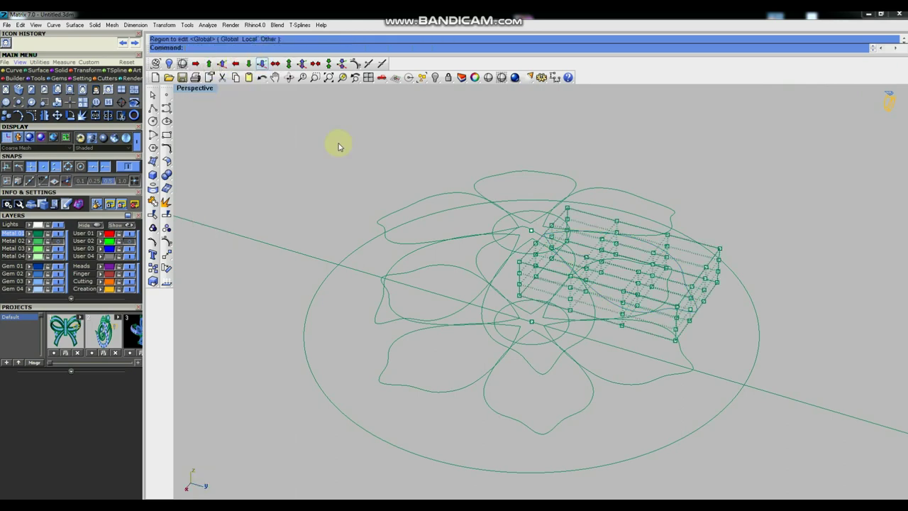
Reshape the petal by moving the inner and middle columns of cage points.
{"action": "mouse_move", "coordinate": [541, 258]}
{"action": "right_mouse_down"}
{"action": "mouse_move", "coordinate": [544, 230]}
{"action": "mouse_move", "coordinate": [544, 253]}
{"action": "right_mouse_up"}
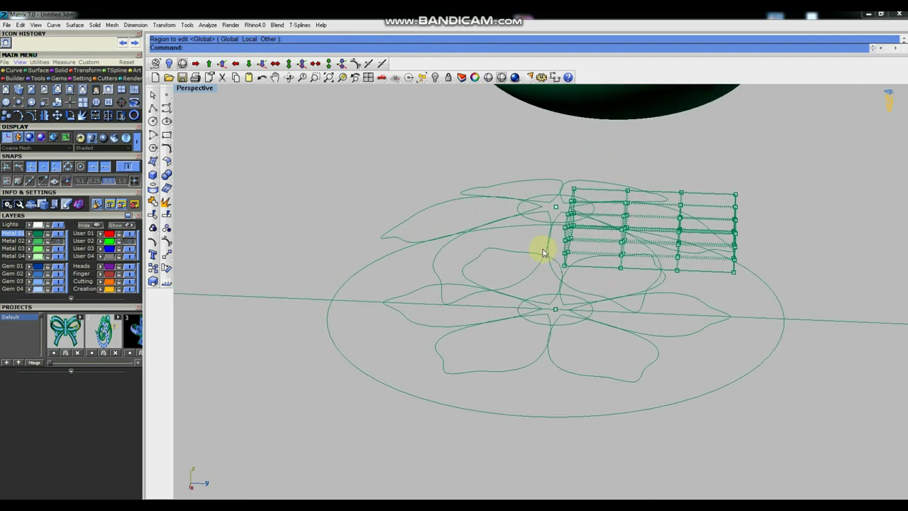
{"action": "left_click_drag", "start_coordinate": [554, 151], "coordinate": [584, 294]}
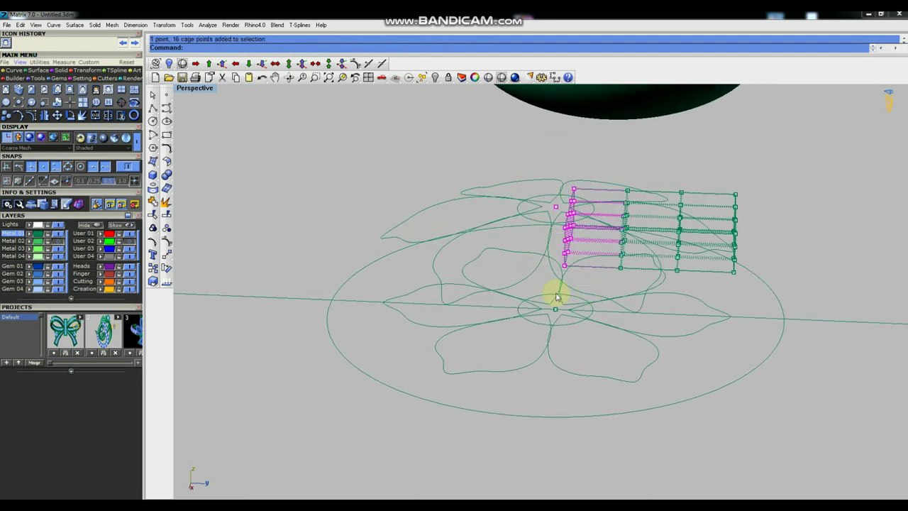
{"action": "right_click_drag", "start_coordinate": [551, 215], "coordinate": [625, 239]}
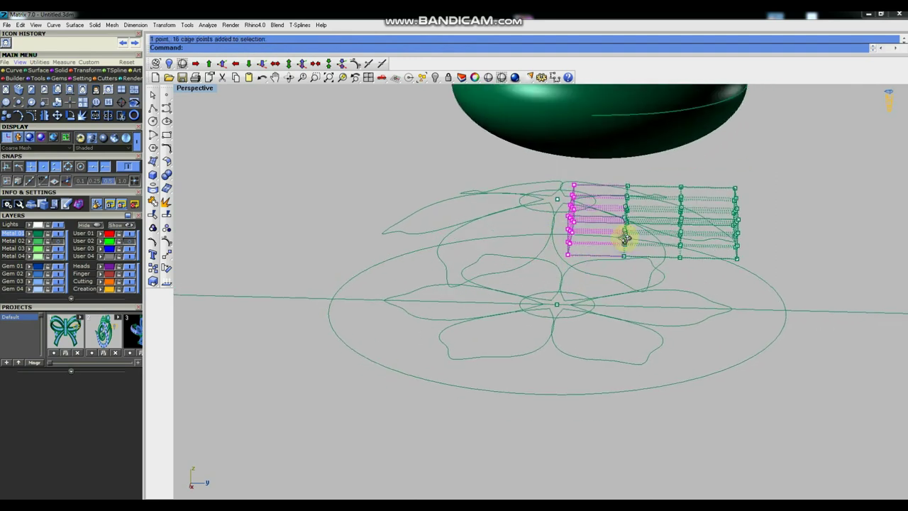
{"action": "left_click", "coordinate": [263, 64]}
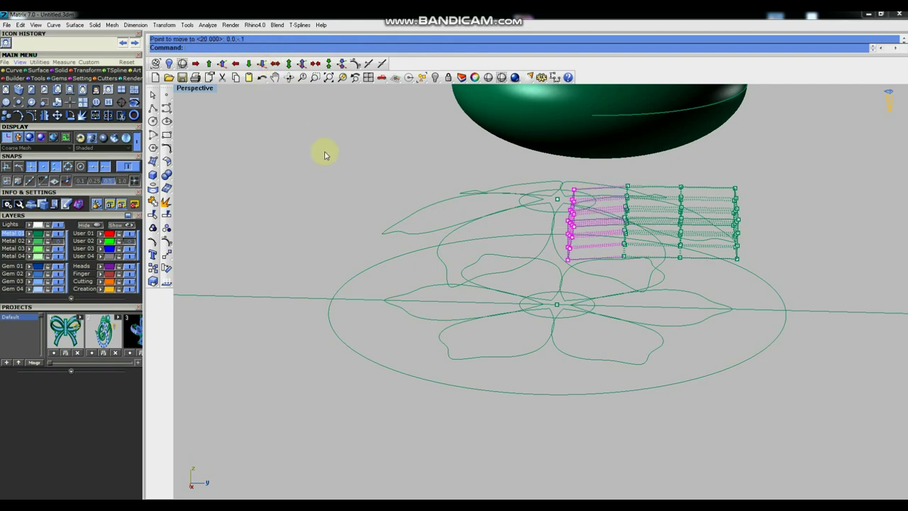
{"action": "right_click_drag", "start_coordinate": [604, 261], "coordinate": [603, 266]}
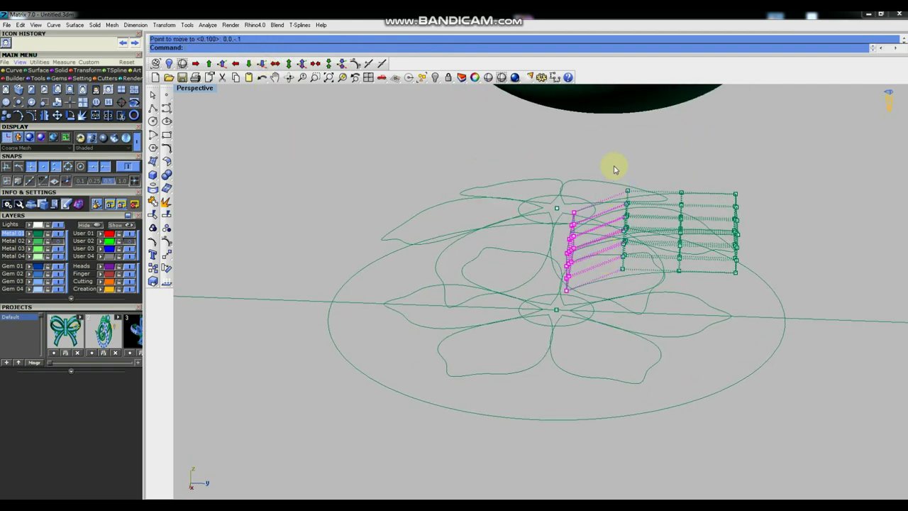
{"action": "left_click_drag", "start_coordinate": [609, 161], "coordinate": [644, 300]}
{"action": "mouse_move", "coordinate": [644, 300]}
{"action": "right_mouse_down"}
{"action": "mouse_move", "coordinate": [574, 229]}
{"action": "mouse_move", "coordinate": [662, 248]}
{"action": "right_mouse_up"}
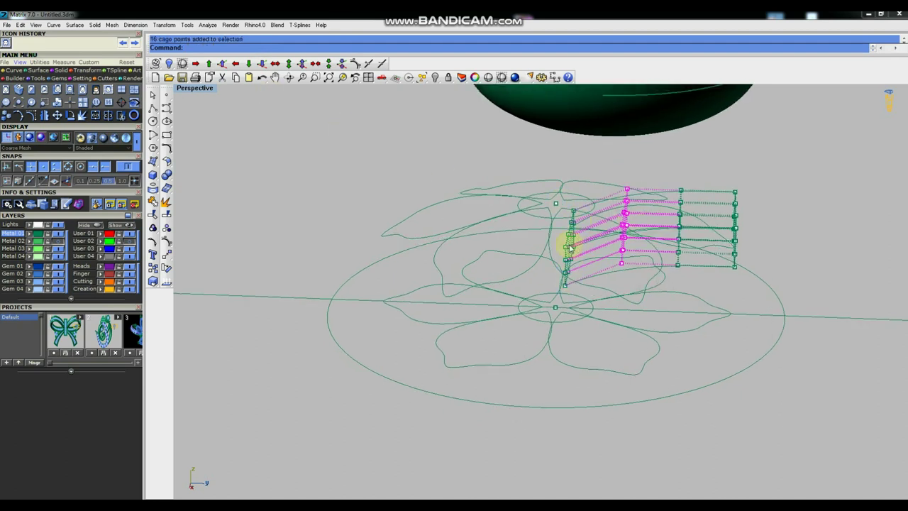
{"action": "left_click", "coordinate": [222, 65]}
{"action": "right_click_drag", "start_coordinate": [608, 251], "coordinate": [608, 235]}
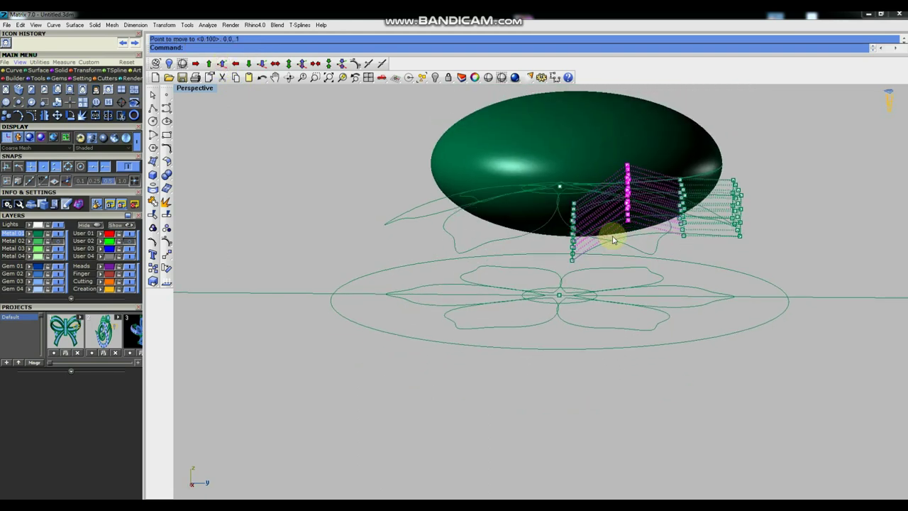
{"action": "right_click_drag", "start_coordinate": [515, 242], "coordinate": [515, 264]}
{"action": "left_click_drag", "start_coordinate": [663, 160], "coordinate": [694, 312]}
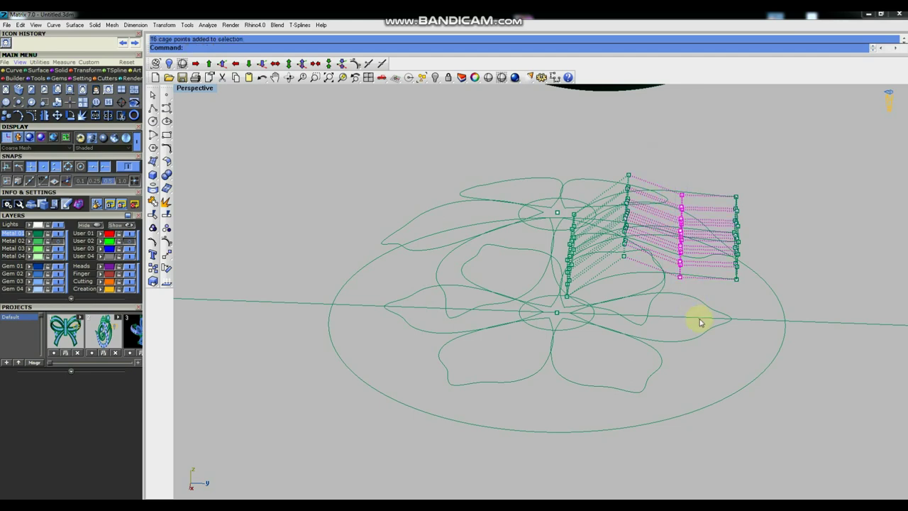
{"action": "mouse_move", "coordinate": [695, 319]}
{"action": "right_mouse_down"}
{"action": "mouse_move", "coordinate": [703, 278]}
{"action": "mouse_move", "coordinate": [696, 318]}
{"action": "right_mouse_up"}
Hide the cage points and delete the cage-edited trial surface.
{"action": "key", "text": "Escape"}
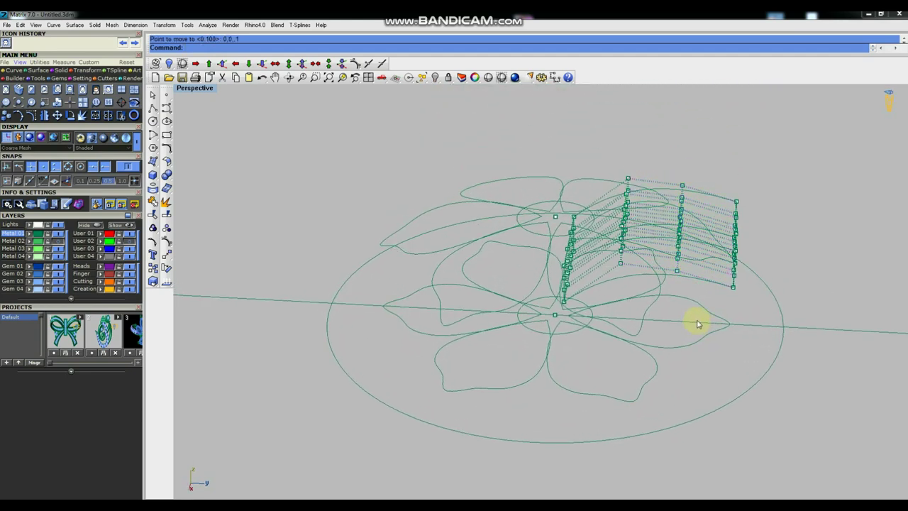
{"action": "key", "text": "Escape"}
{"action": "key", "text": "Delete"}
{"action": "right_click_drag", "start_coordinate": [553, 211], "coordinate": [608, 231]}
{"action": "left_click", "coordinate": [544, 195]}
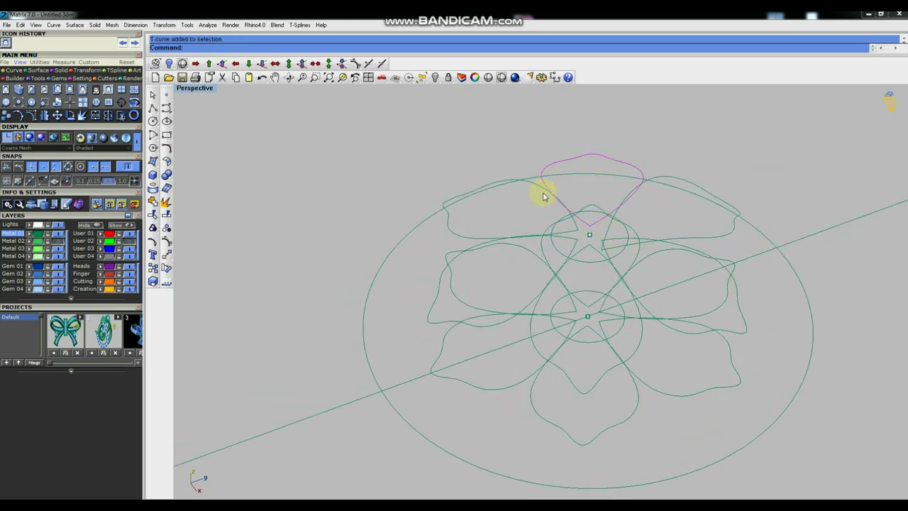
Delete the selected top petal outline curve.
{"action": "mouse_move", "coordinate": [586, 266]}
{"action": "right_mouse_down"}
{"action": "mouse_move", "coordinate": [569, 225]}
{"action": "mouse_move", "coordinate": [519, 233]}
{"action": "right_mouse_up"}
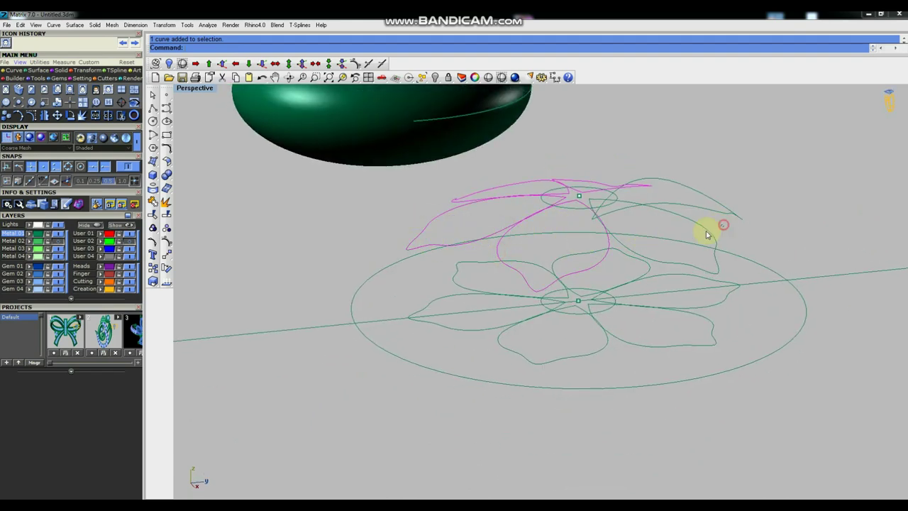
{"action": "key", "text": "Delete"}
{"action": "mouse_move", "coordinate": [558, 218]}
{"action": "right_mouse_down"}
{"action": "mouse_move", "coordinate": [594, 196]}
{"action": "mouse_move", "coordinate": [615, 250]}
{"action": "mouse_move", "coordinate": [631, 224]}
{"action": "mouse_move", "coordinate": [614, 208]}
{"action": "mouse_move", "coordinate": [659, 209]}
{"action": "mouse_move", "coordinate": [667, 223]}
{"action": "mouse_move", "coordinate": [560, 222]}
{"action": "mouse_move", "coordinate": [574, 231]}
{"action": "right_mouse_up"}
{"action": "type", "text": "Pa"}
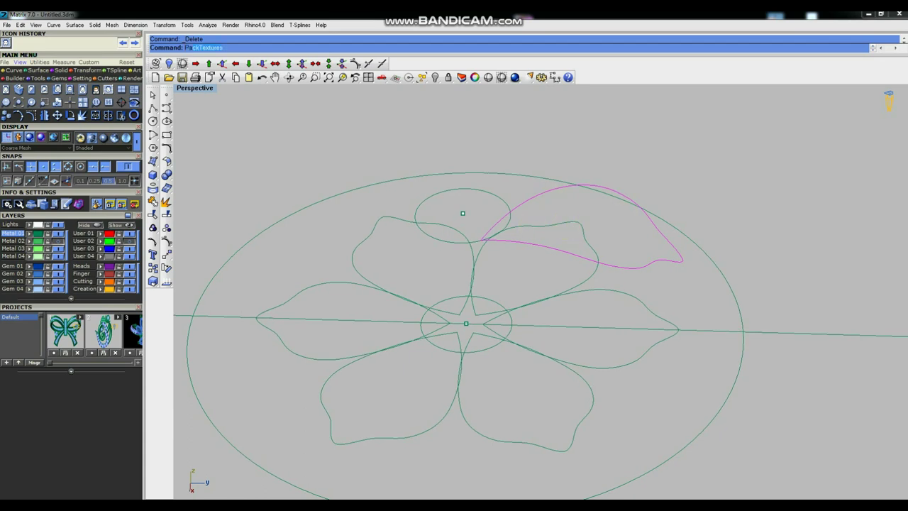
Fill the upper-right petal outline with a Patch surface and inspect it.
{"action": "type", "text": "tch"}
{"action": "key", "text": "Return"}
{"action": "key", "text": "Return"}
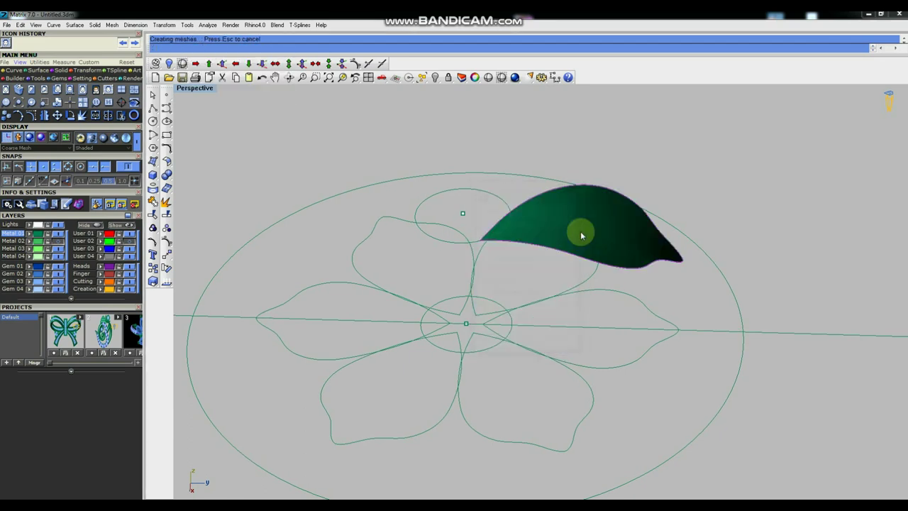
{"action": "mouse_move", "coordinate": [693, 210]}
{"action": "right_mouse_down"}
{"action": "mouse_move", "coordinate": [659, 219]}
{"action": "mouse_move", "coordinate": [674, 203]}
{"action": "mouse_move", "coordinate": [700, 203]}
{"action": "mouse_move", "coordinate": [731, 253]}
{"action": "mouse_move", "coordinate": [715, 290]}
{"action": "mouse_move", "coordinate": [604, 265]}
{"action": "mouse_move", "coordinate": [525, 205]}
{"action": "mouse_move", "coordinate": [552, 196]}
{"action": "mouse_move", "coordinate": [598, 209]}
{"action": "mouse_move", "coordinate": [654, 263]}
{"action": "right_mouse_up"}
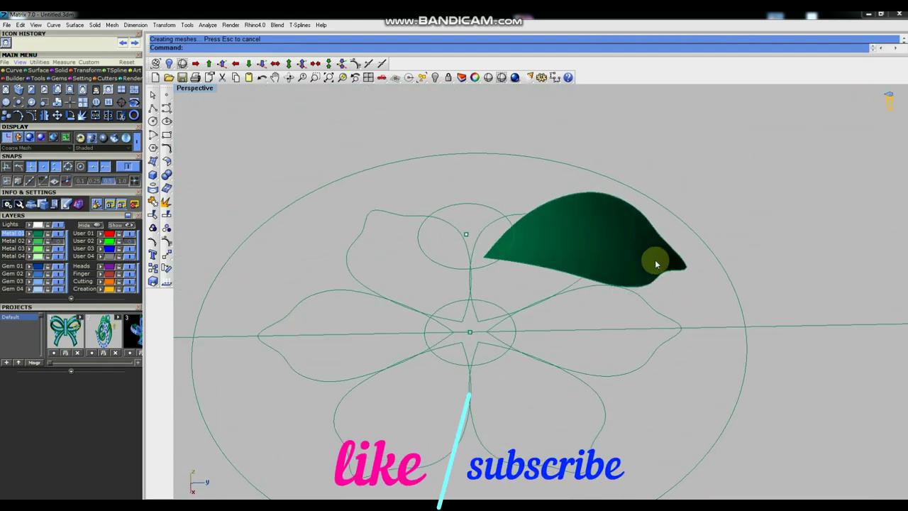
{"action": "right_click_drag", "start_coordinate": [573, 245], "coordinate": [580, 256]}
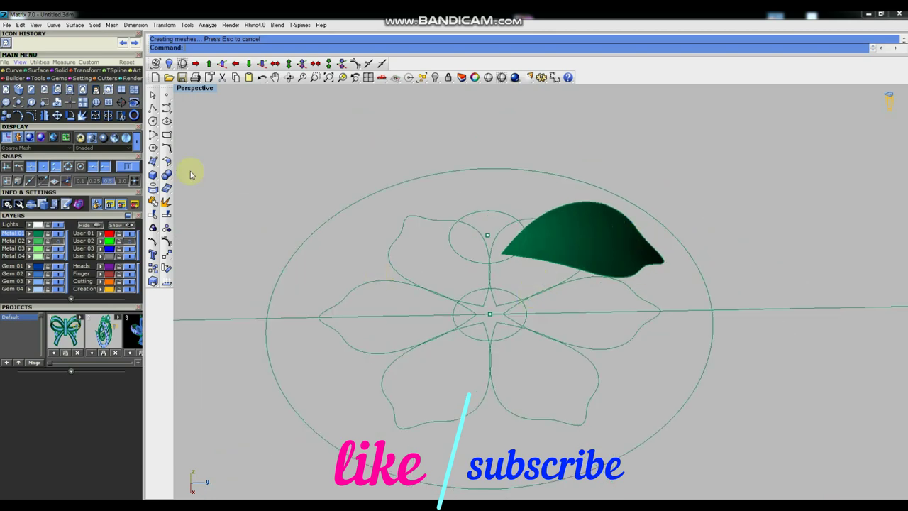
{"action": "mouse_move", "coordinate": [598, 232]}
{"action": "right_mouse_down"}
{"action": "mouse_move", "coordinate": [574, 235]}
{"action": "mouse_move", "coordinate": [619, 247]}
{"action": "right_mouse_up"}
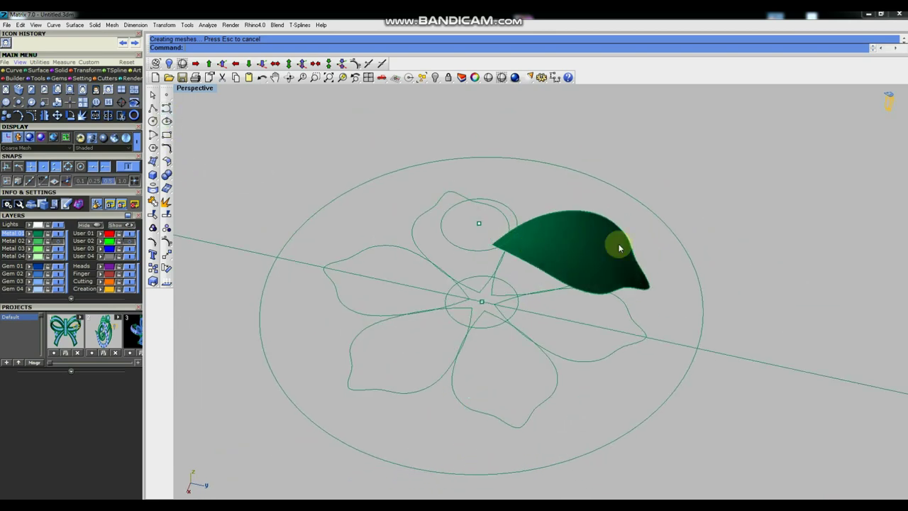
{"action": "scroll", "coordinate": [545, 241], "scroll_direction": "up", "scroll_amount": 2}
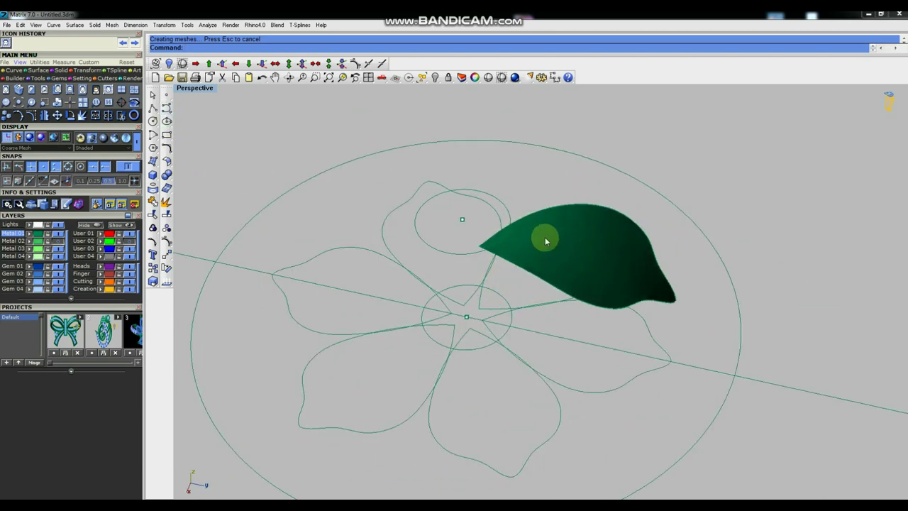
{"action": "right_click_drag", "start_coordinate": [545, 242], "coordinate": [479, 247]}
{"action": "right_click_drag", "start_coordinate": [527, 279], "coordinate": [549, 230]}
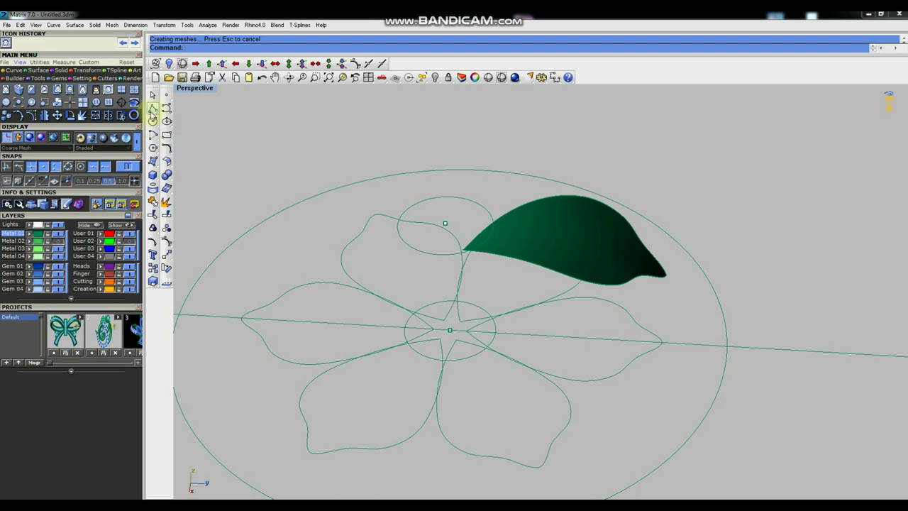
{"action": "left_click", "coordinate": [153, 107]}
Draw a straight line across the right petal between its two edge midpoints.
{"action": "left_click", "coordinate": [561, 378]}
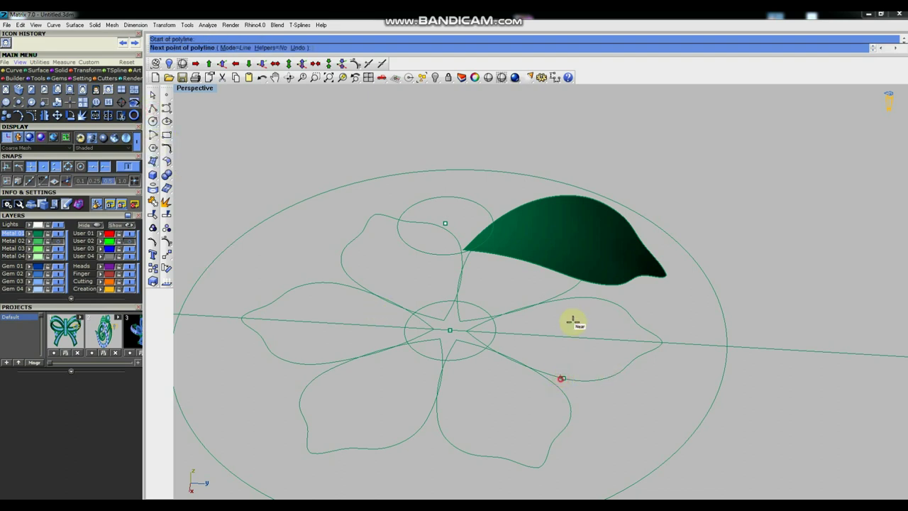
{"action": "left_click", "coordinate": [573, 298]}
{"action": "key", "text": "Return"}
{"action": "right_click_drag", "start_coordinate": [493, 330], "coordinate": [517, 294]}
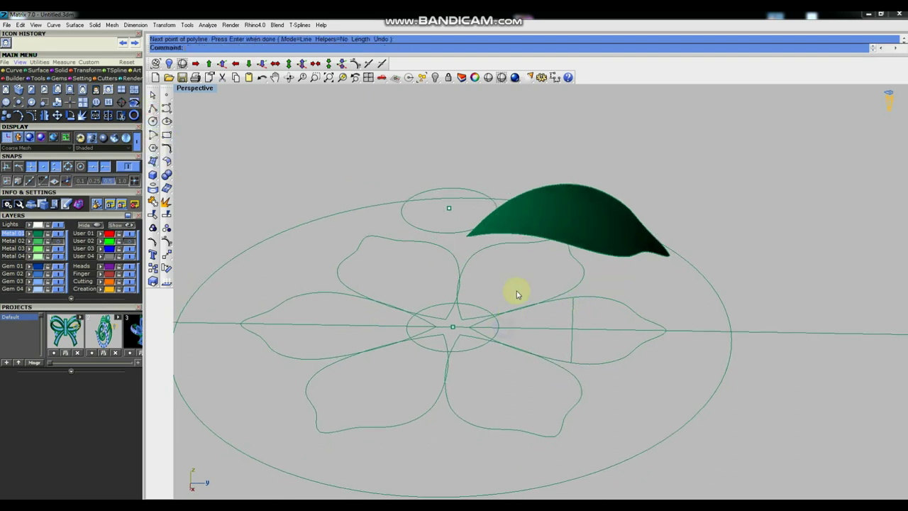
{"action": "mouse_move", "coordinate": [417, 291]}
{"action": "right_mouse_down"}
{"action": "mouse_move", "coordinate": [481, 262]}
{"action": "mouse_move", "coordinate": [483, 233]}
{"action": "mouse_move", "coordinate": [482, 266]}
{"action": "mouse_move", "coordinate": [330, 308]}
{"action": "right_mouse_up"}
{"action": "scroll", "coordinate": [583, 316], "scroll_direction": "up", "scroll_amount": 3}
{"action": "scroll", "coordinate": [587, 318], "scroll_direction": "down", "scroll_amount": 3}
{"action": "scroll", "coordinate": [590, 322], "scroll_direction": "up", "scroll_amount": 1}
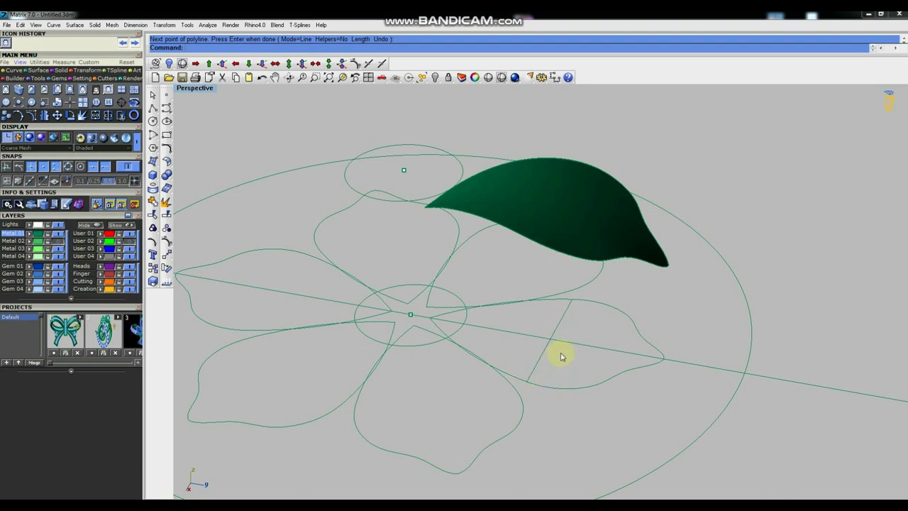
{"action": "scroll", "coordinate": [552, 362], "scroll_direction": "up", "scroll_amount": 2}
Select the new line and start Rebuild Curve on it from Curve Tools.
{"action": "left_click_drag", "start_coordinate": [574, 363], "coordinate": [519, 350]}
{"action": "scroll", "coordinate": [569, 367], "scroll_direction": "down", "scroll_amount": 2}
{"action": "right_click_drag", "start_coordinate": [575, 359], "coordinate": [577, 366]}
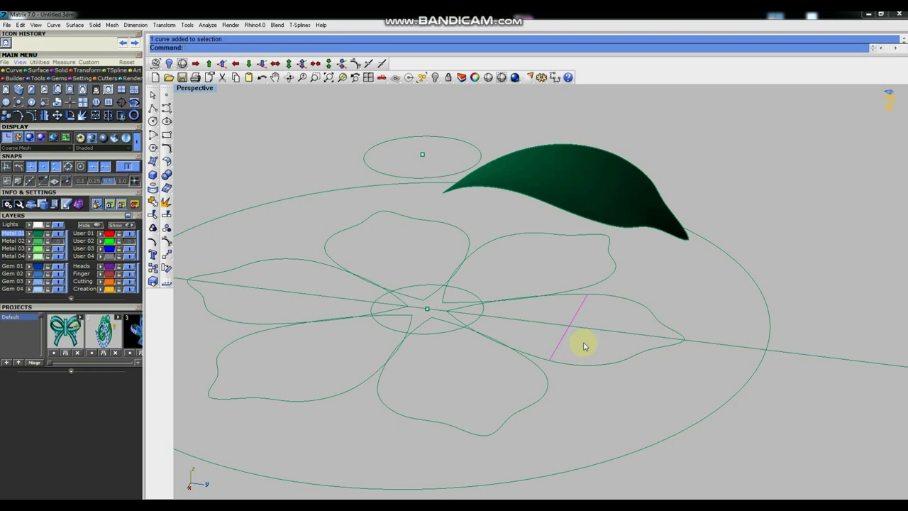
{"action": "scroll", "coordinate": [574, 344], "scroll_direction": "up", "scroll_amount": 3}
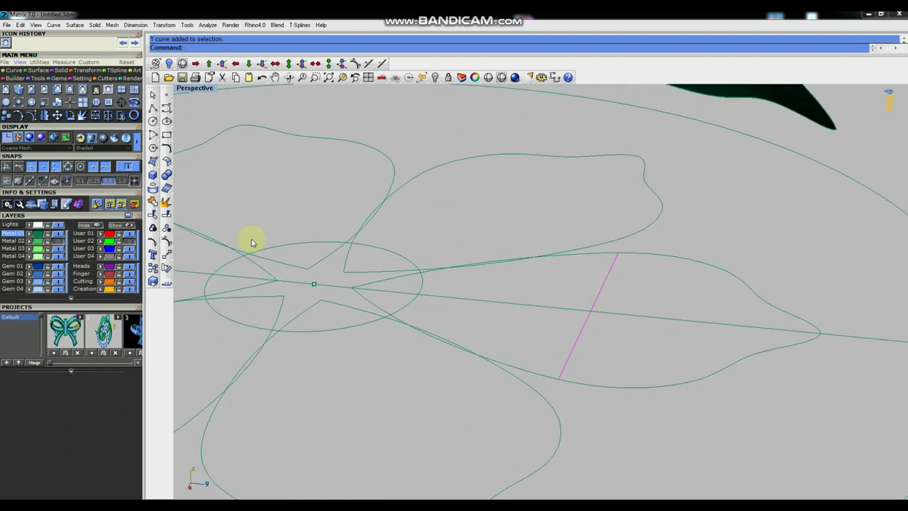
{"action": "left_click", "coordinate": [176, 149]}
{"action": "left_click", "coordinate": [248, 177]}
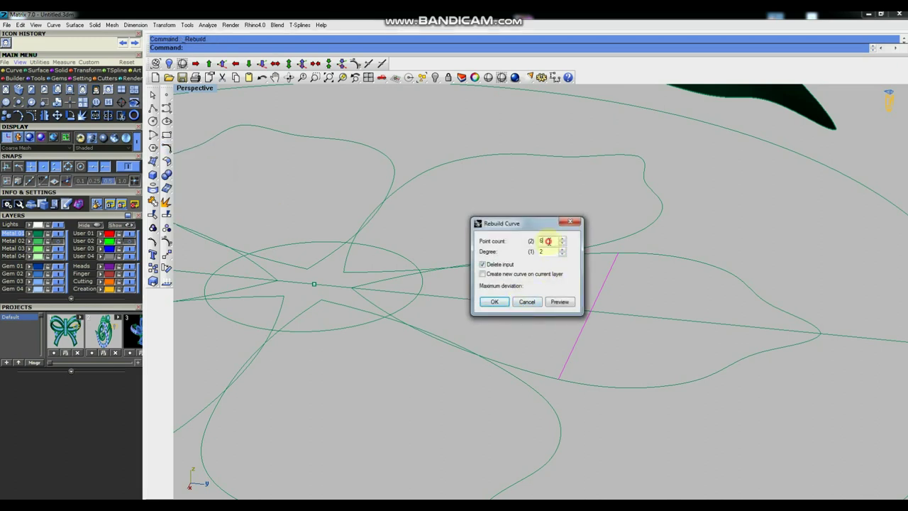
Apply the rebuild to the line and show its control points.
{"action": "left_click", "coordinate": [495, 302]}
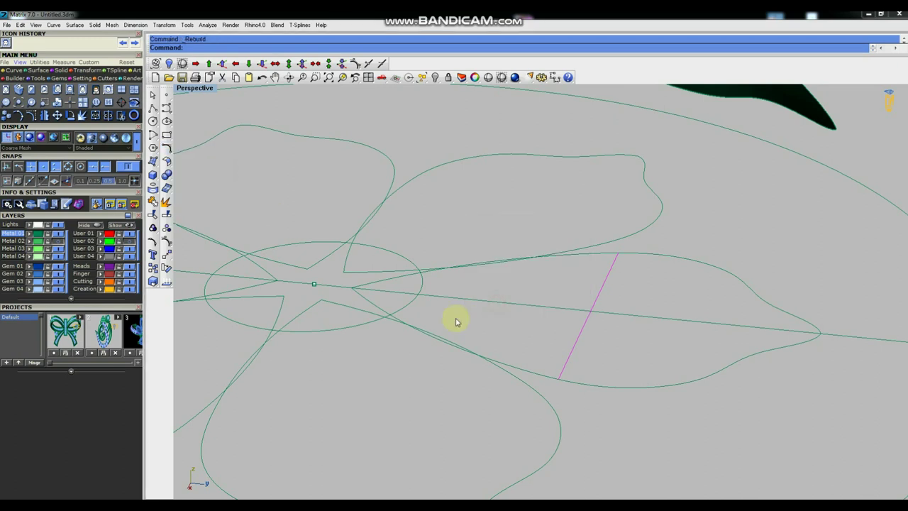
{"action": "scroll", "coordinate": [461, 318], "scroll_direction": "down", "scroll_amount": 3}
{"action": "mouse_move", "coordinate": [471, 319]}
{"action": "right_mouse_down"}
{"action": "mouse_move", "coordinate": [555, 327]}
{"action": "mouse_move", "coordinate": [395, 319]}
{"action": "right_mouse_up"}
{"action": "key", "text": "F10"}
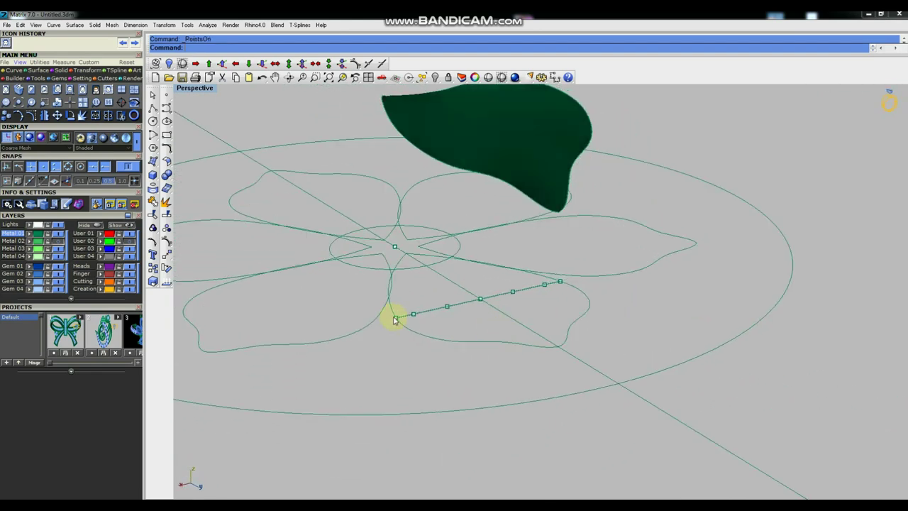
{"action": "scroll", "coordinate": [610, 285], "scroll_direction": "up", "scroll_amount": 3}
{"action": "scroll", "coordinate": [415, 313], "scroll_direction": "down", "scroll_amount": 2}
{"action": "right_click_drag", "start_coordinate": [557, 312], "coordinate": [471, 319]}
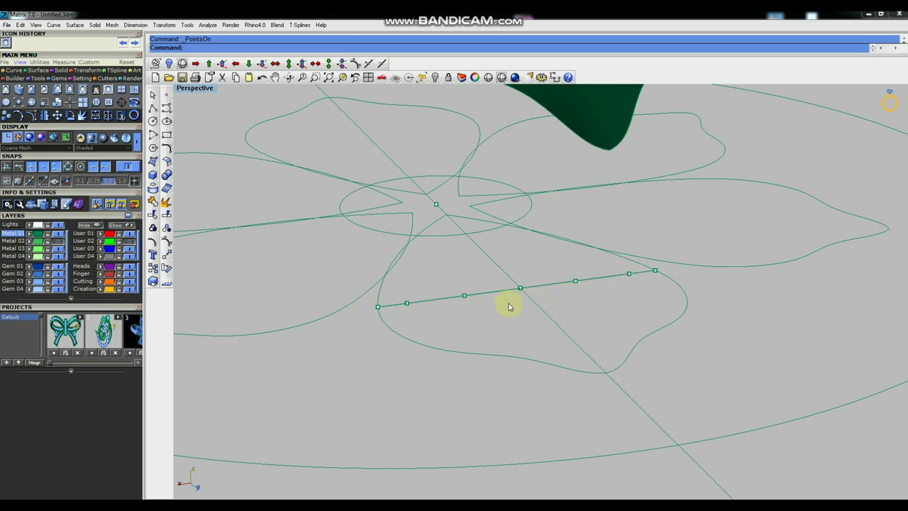
Raise alternating control points to bend the line into a wave with crests.
{"action": "left_click", "coordinate": [406, 303]}
{"action": "left_click_drag", "start_coordinate": [620, 265], "coordinate": [635, 284]}
{"action": "left_click", "coordinate": [222, 63]}
{"action": "key", "text": "Return"}
{"action": "key", "text": "Return"}
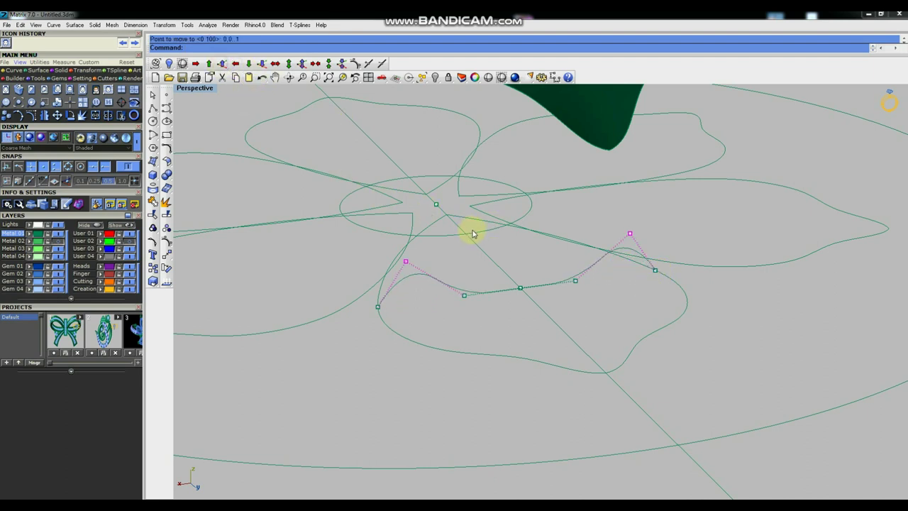
{"action": "left_click_drag", "start_coordinate": [509, 254], "coordinate": [541, 309]}
{"action": "key", "text": "Return"}
{"action": "key", "text": "Return"}
{"action": "key", "text": "Return"}
{"action": "mouse_move", "coordinate": [598, 303]}
{"action": "right_mouse_down"}
{"action": "mouse_move", "coordinate": [618, 335]}
{"action": "mouse_move", "coordinate": [603, 293]}
{"action": "mouse_move", "coordinate": [596, 304]}
{"action": "mouse_move", "coordinate": [469, 280]}
{"action": "right_mouse_up"}
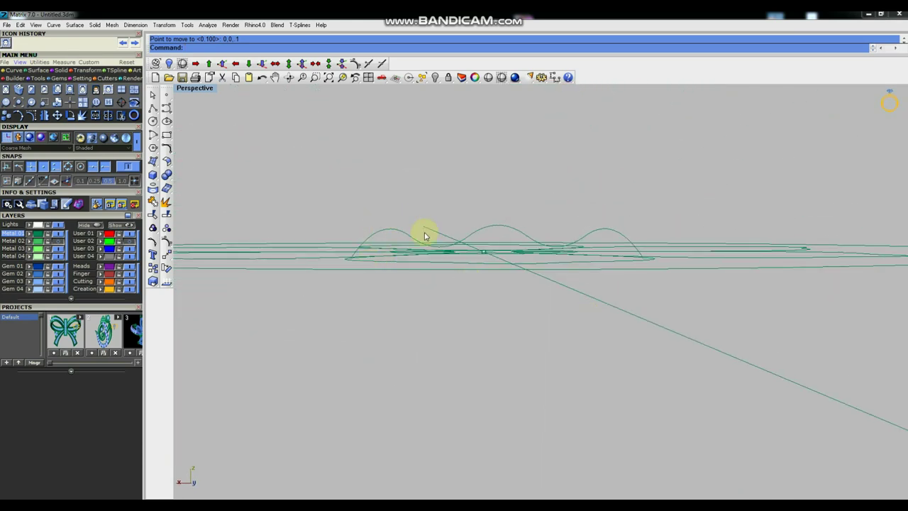
{"action": "right_click_drag", "start_coordinate": [405, 225], "coordinate": [456, 277]}
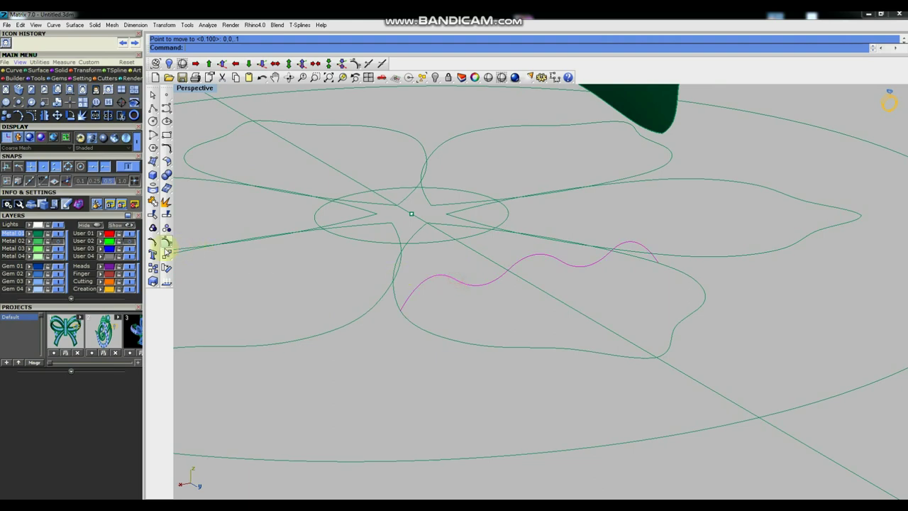
Copy the wavy curve from its end point to the patched petal's tip.
{"action": "left_click", "coordinate": [152, 267]}
{"action": "left_click", "coordinate": [402, 310]}
{"action": "right_click_drag", "start_coordinate": [400, 310], "coordinate": [480, 255]}
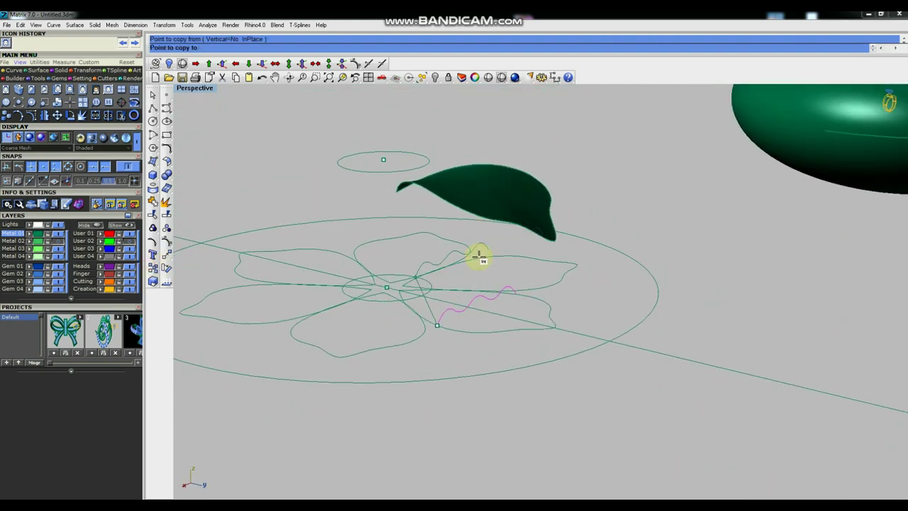
{"action": "left_click", "coordinate": [441, 200]}
{"action": "key", "text": "Return"}
{"action": "mouse_move", "coordinate": [435, 196]}
{"action": "right_mouse_down"}
{"action": "mouse_move", "coordinate": [397, 194]}
{"action": "mouse_move", "coordinate": [541, 174]}
{"action": "mouse_move", "coordinate": [541, 197]}
{"action": "right_mouse_up"}
{"action": "scroll", "coordinate": [540, 197], "scroll_direction": "up", "scroll_amount": 3}
{"action": "scroll", "coordinate": [517, 197], "scroll_direction": "up", "scroll_amount": 2}
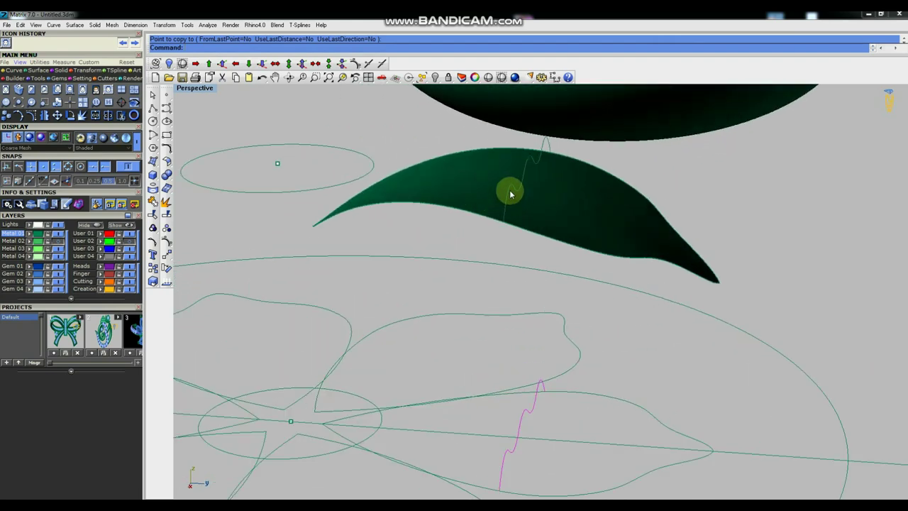
{"action": "scroll", "coordinate": [446, 258], "scroll_direction": "down", "scroll_amount": 3}
{"action": "scroll", "coordinate": [460, 249], "scroll_direction": "down", "scroll_amount": 2}
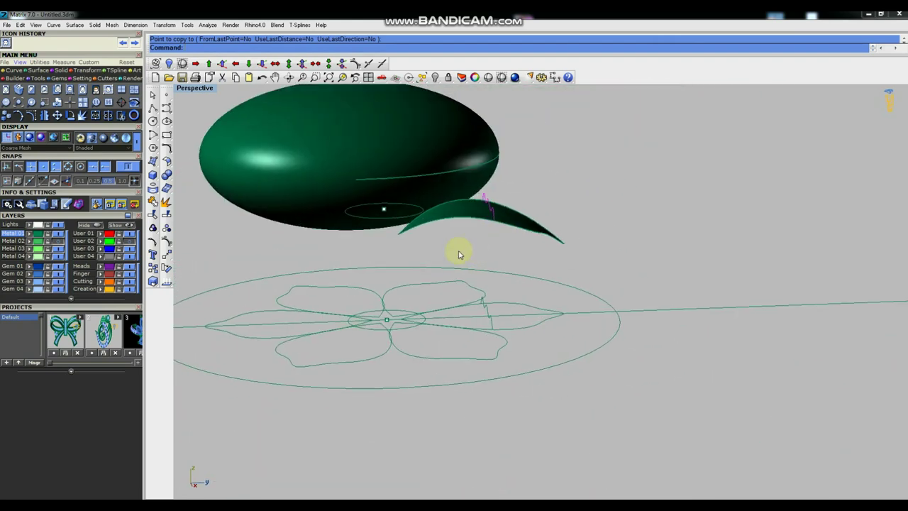
Begin a 3D rotation of the leaf curve, then cancel it.
{"action": "left_click", "coordinate": [166, 266]}
{"action": "scroll", "coordinate": [487, 246], "scroll_direction": "up", "scroll_amount": 2}
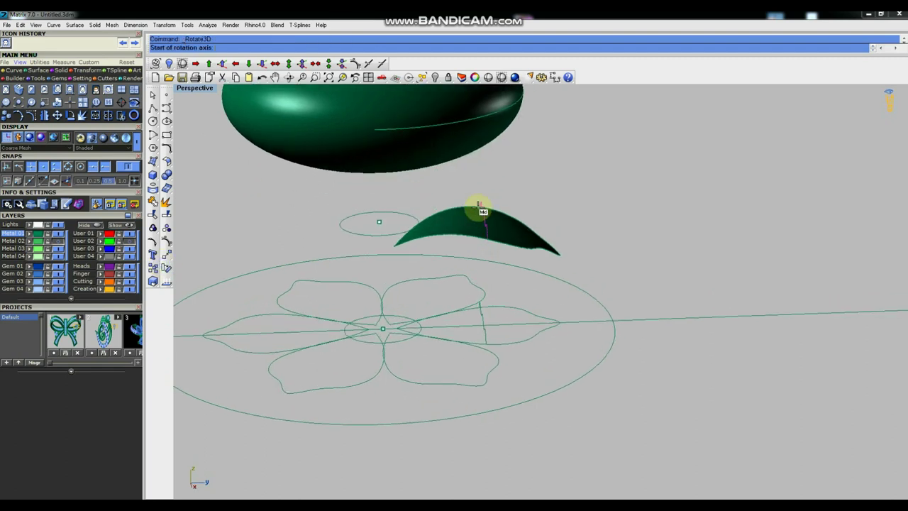
{"action": "scroll", "coordinate": [481, 206], "scroll_direction": "up", "scroll_amount": 2}
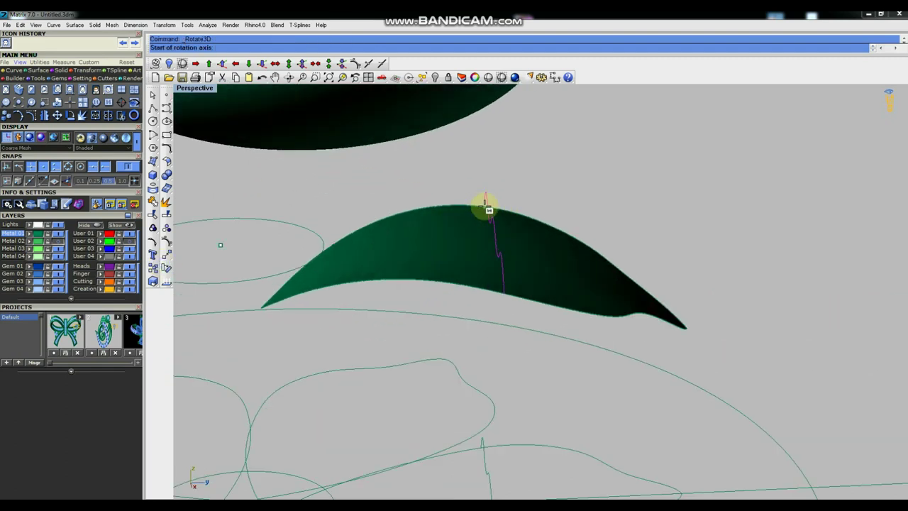
{"action": "key", "text": "Escape"}
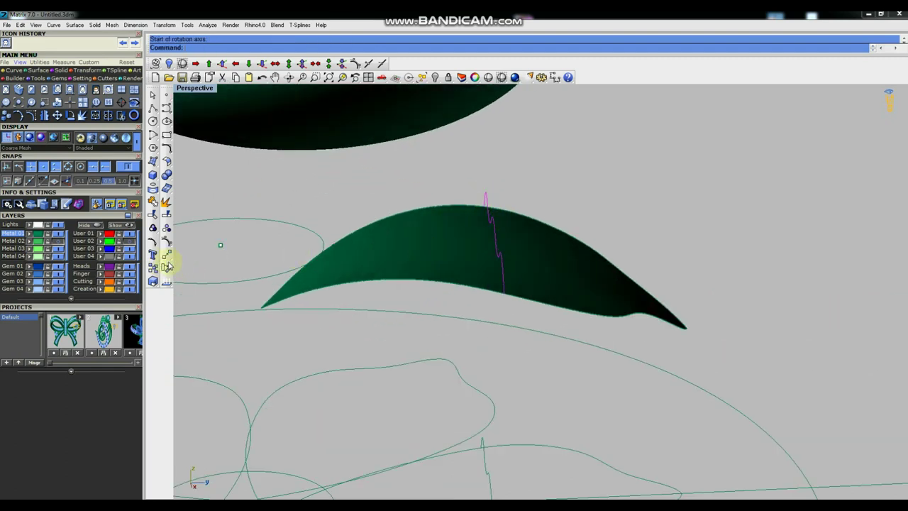
Move the wavy curve onto the leaf's top edge.
{"action": "left_click", "coordinate": [163, 253]}
{"action": "scroll", "coordinate": [471, 206], "scroll_direction": "up", "scroll_amount": 2}
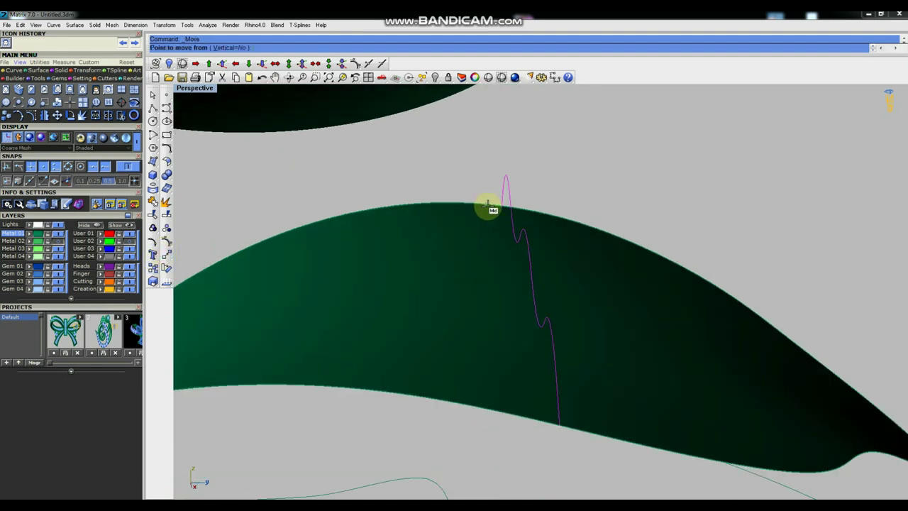
{"action": "scroll", "coordinate": [503, 206], "scroll_direction": "up", "scroll_amount": 2}
{"action": "scroll", "coordinate": [503, 206], "scroll_direction": "up", "scroll_amount": 2}
{"action": "left_click", "coordinate": [496, 204]}
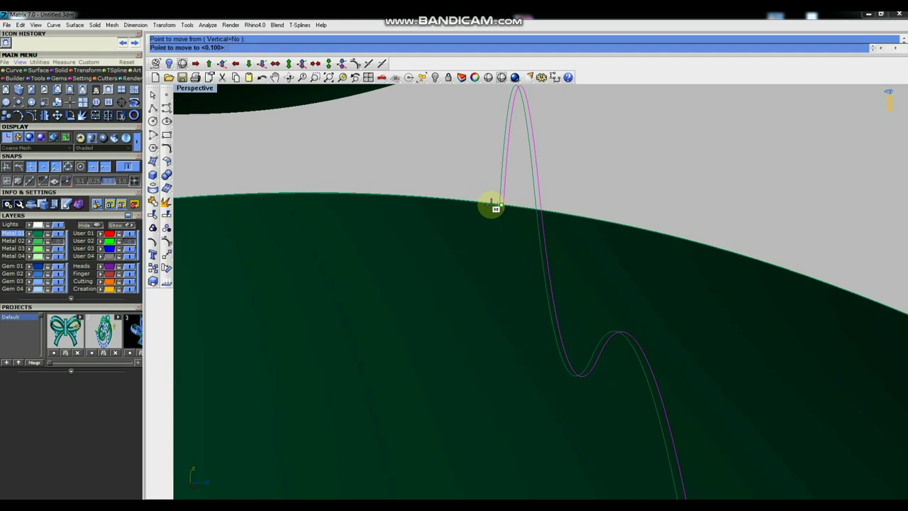
{"action": "left_click", "coordinate": [482, 205]}
{"action": "scroll", "coordinate": [481, 205], "scroll_direction": "down", "scroll_amount": 2}
{"action": "scroll", "coordinate": [525, 239], "scroll_direction": "down", "scroll_amount": 2}
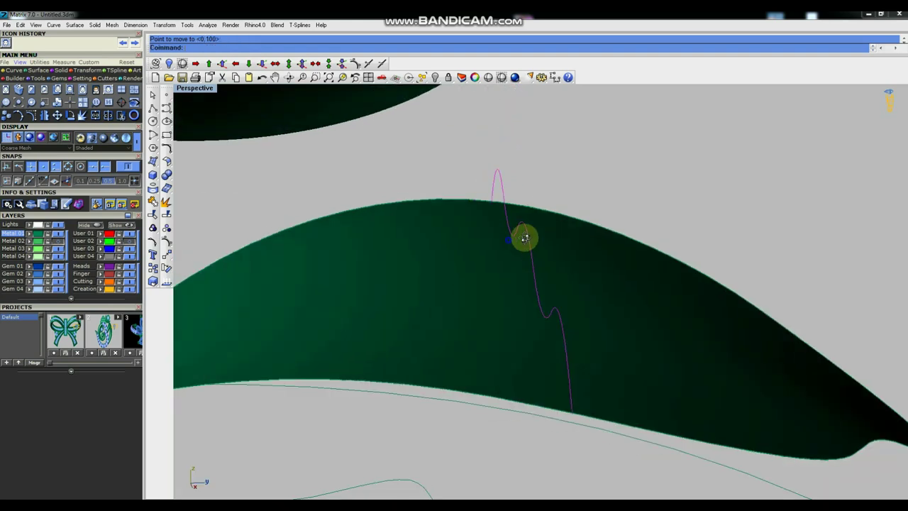
{"action": "scroll", "coordinate": [524, 239], "scroll_direction": "down", "scroll_amount": 2}
{"action": "scroll", "coordinate": [537, 235], "scroll_direction": "down", "scroll_amount": 2}
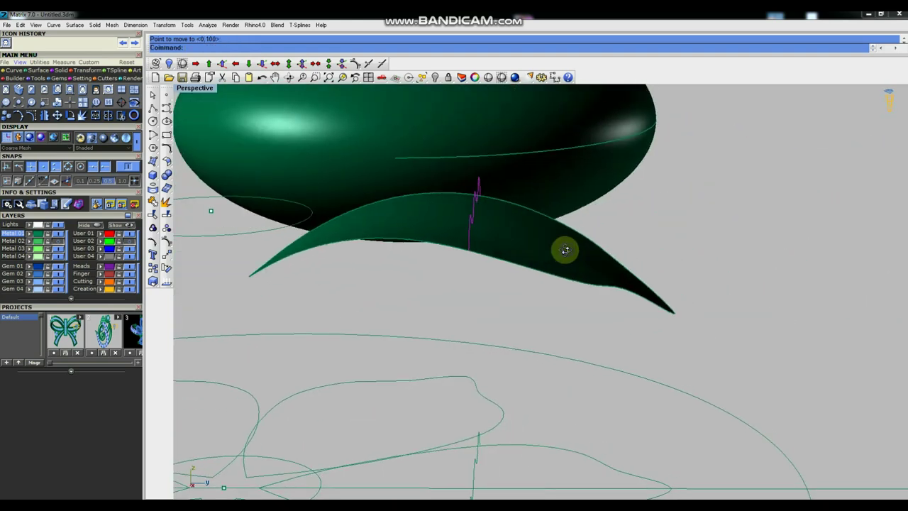
{"action": "right_click_drag", "start_coordinate": [566, 250], "coordinate": [212, 296]}
Rotate3D a copy of the wavy curve about an axis from its end to its midpoint.
{"action": "left_click", "coordinate": [166, 268]}
{"action": "scroll", "coordinate": [506, 213], "scroll_direction": "up", "scroll_amount": 2}
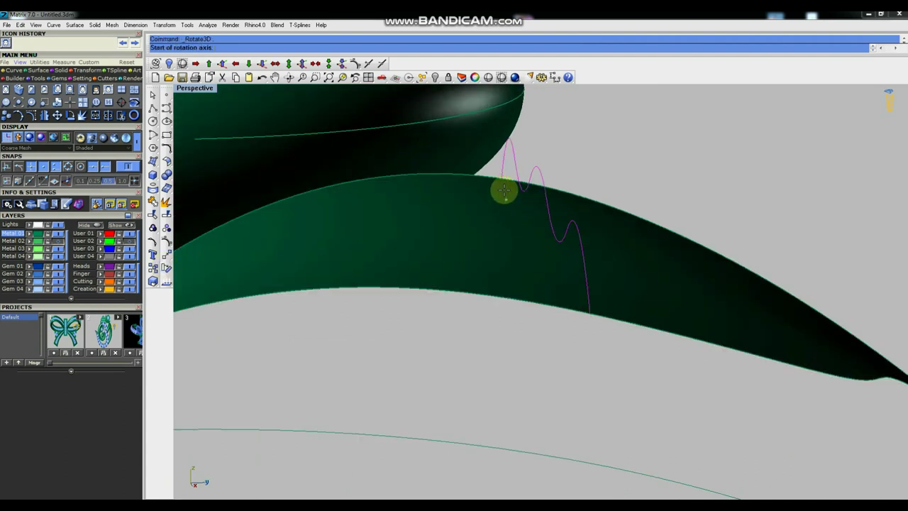
{"action": "left_click", "coordinate": [501, 182]}
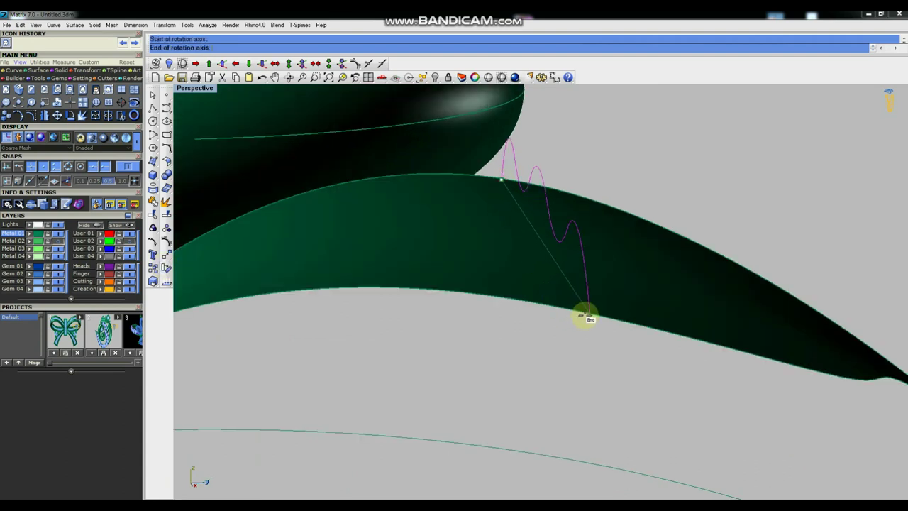
{"action": "left_click", "coordinate": [583, 310]}
{"action": "mouse_move", "coordinate": [570, 336]}
{"action": "right_mouse_down"}
{"action": "mouse_move", "coordinate": [556, 327]}
{"action": "mouse_move", "coordinate": [598, 277]}
{"action": "right_mouse_up"}
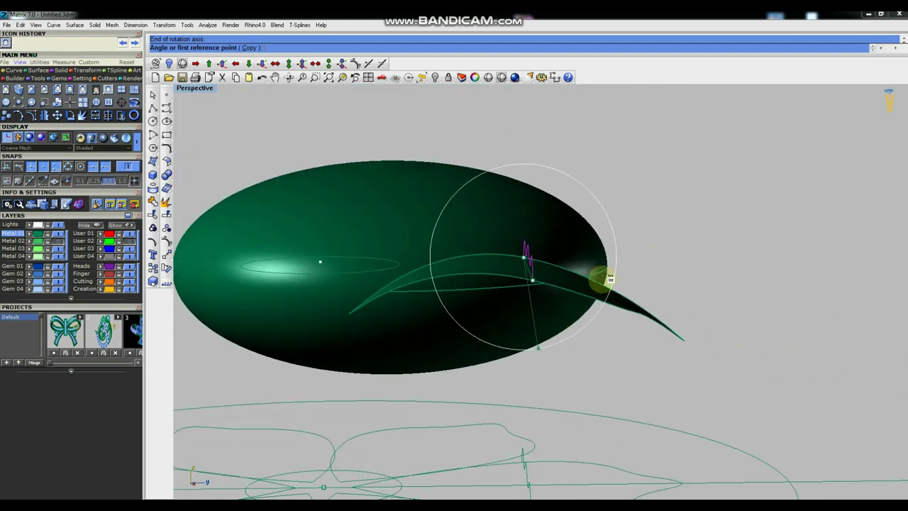
{"action": "left_click", "coordinate": [641, 172]}
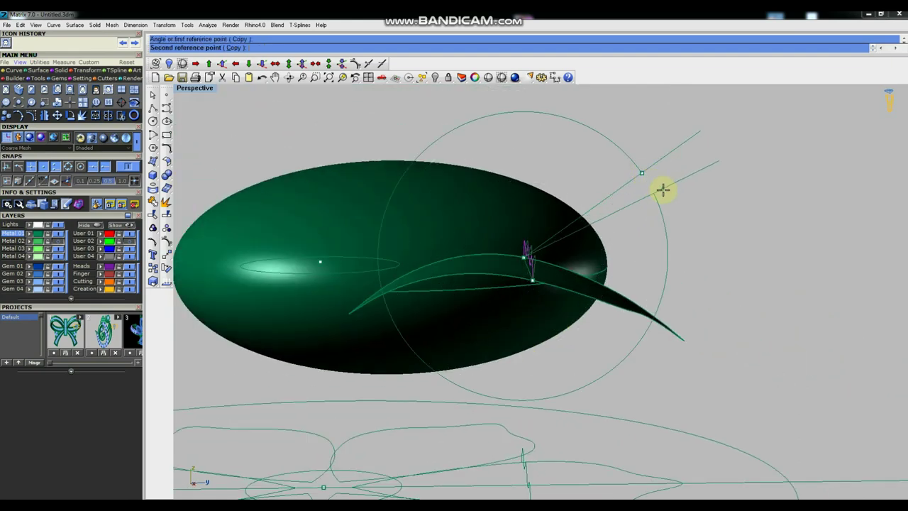
{"action": "left_click", "coordinate": [671, 199]}
{"action": "mouse_move", "coordinate": [671, 199]}
{"action": "right_mouse_down"}
{"action": "mouse_move", "coordinate": [553, 360]}
{"action": "mouse_move", "coordinate": [524, 364]}
{"action": "mouse_move", "coordinate": [551, 362]}
{"action": "mouse_move", "coordinate": [541, 377]}
{"action": "right_mouse_up"}
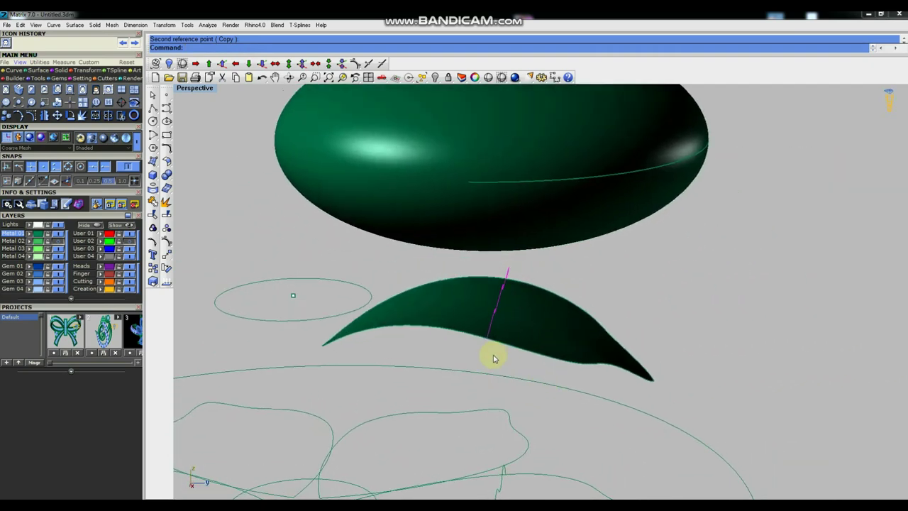
Explode the leaf outline curve into two segments.
{"action": "left_click", "coordinate": [518, 353]}
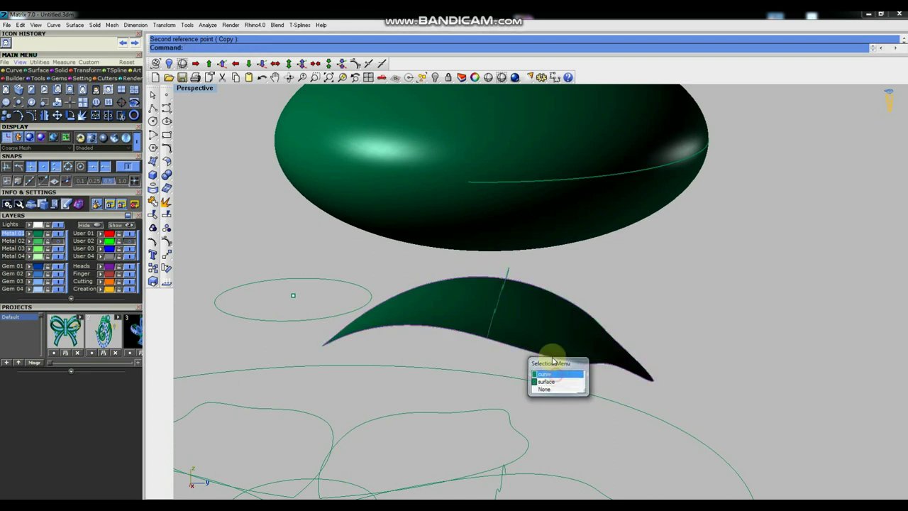
{"action": "left_click", "coordinate": [554, 372]}
{"action": "left_click", "coordinate": [166, 202]}
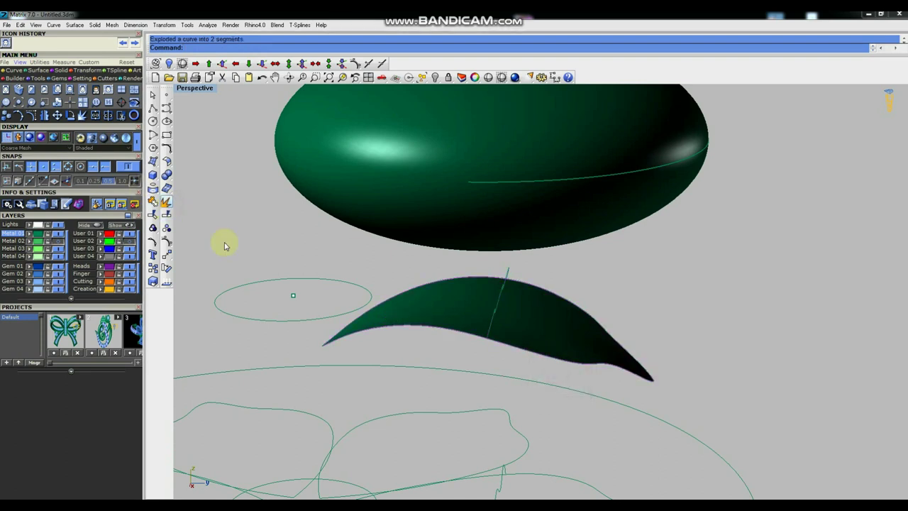
Delete the shaded leaf surface, keeping its outline curves.
{"action": "left_click", "coordinate": [557, 362]}
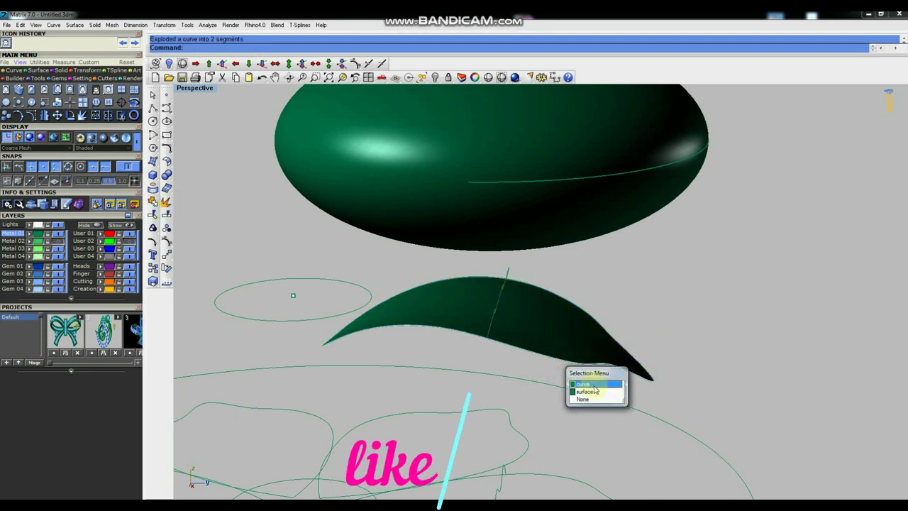
{"action": "left_click", "coordinate": [588, 383]}
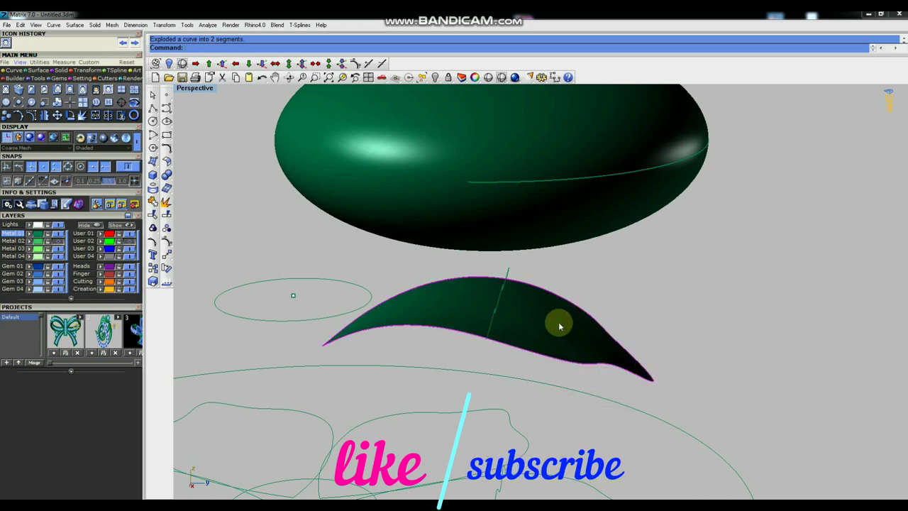
{"action": "key", "text": "Delete"}
{"action": "mouse_move", "coordinate": [577, 300]}
{"action": "right_mouse_down"}
{"action": "mouse_move", "coordinate": [652, 301]}
{"action": "mouse_move", "coordinate": [624, 305]}
{"action": "mouse_move", "coordinate": [652, 272]}
{"action": "mouse_move", "coordinate": [593, 285]}
{"action": "mouse_move", "coordinate": [577, 274]}
{"action": "mouse_move", "coordinate": [604, 280]}
{"action": "mouse_move", "coordinate": [620, 308]}
{"action": "mouse_move", "coordinate": [567, 305]}
{"action": "right_mouse_up"}
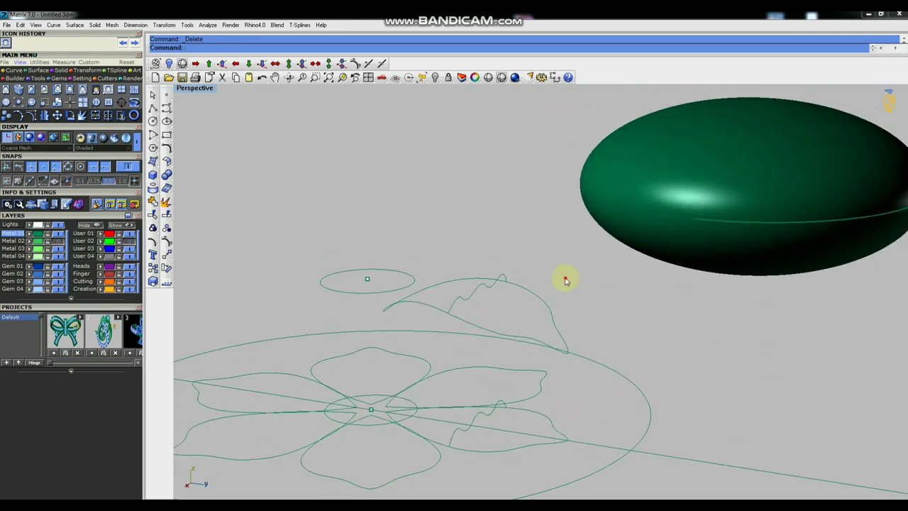
{"action": "left_click", "coordinate": [541, 301]}
Build a leaf surface from the outline and wavy curves using Surface From Curve Network.
{"action": "left_click", "coordinate": [167, 163]}
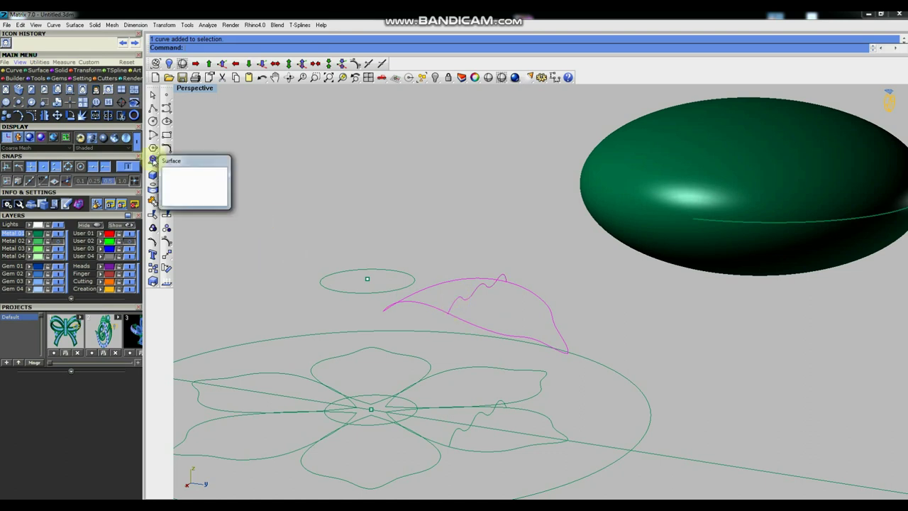
{"action": "left_click", "coordinate": [178, 178]}
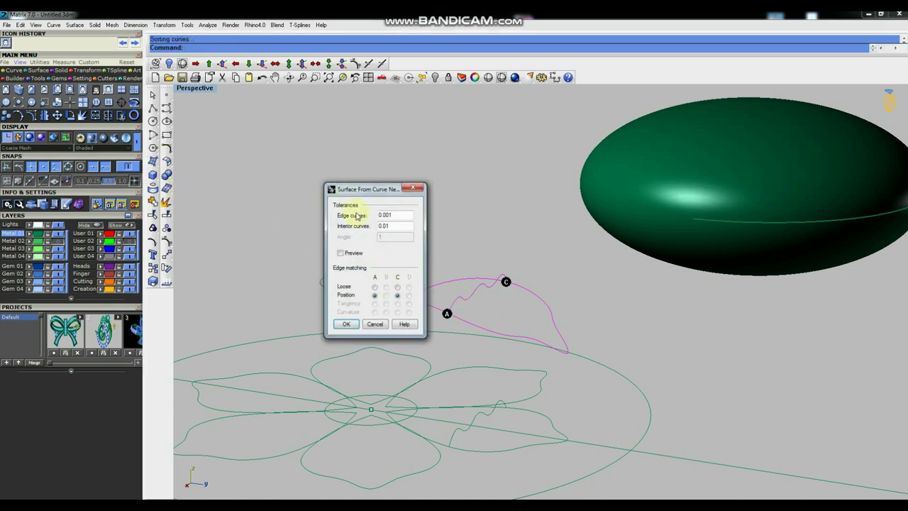
{"action": "left_click", "coordinate": [345, 325]}
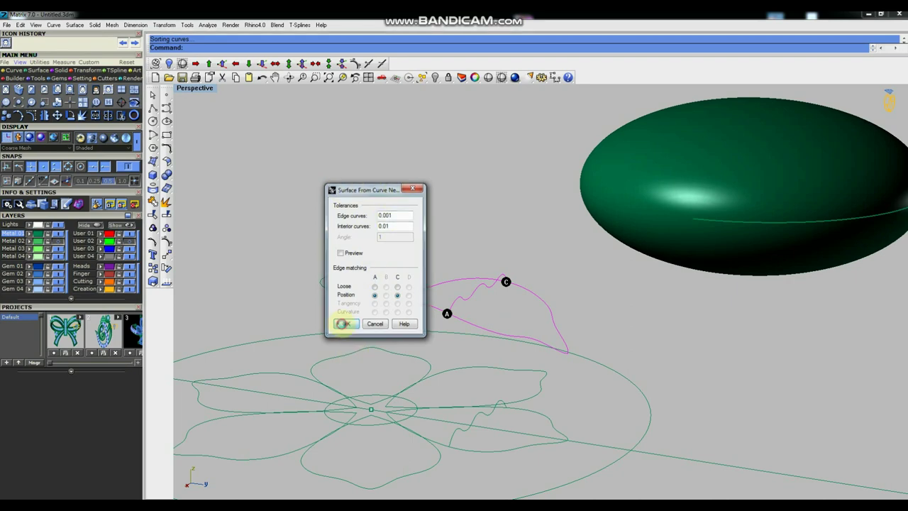
{"action": "mouse_move", "coordinate": [504, 333]}
{"action": "right_mouse_down"}
{"action": "mouse_move", "coordinate": [433, 352]}
{"action": "mouse_move", "coordinate": [484, 274]}
{"action": "mouse_move", "coordinate": [554, 350]}
{"action": "right_mouse_up"}
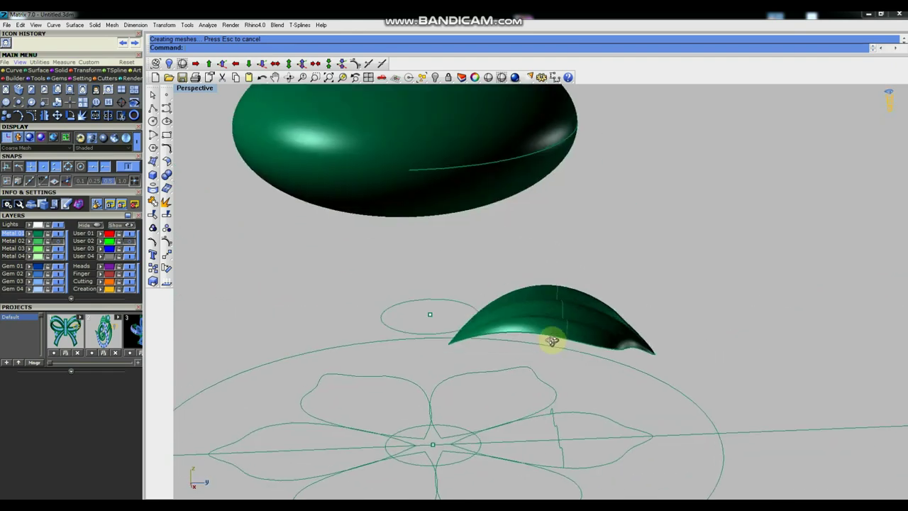
Extrude the fluted leaf surface 8 units downward into a solid and delete the source surface.
{"action": "mouse_move", "coordinate": [601, 371]}
{"action": "right_mouse_down"}
{"action": "mouse_move", "coordinate": [578, 359]}
{"action": "mouse_move", "coordinate": [602, 373]}
{"action": "mouse_move", "coordinate": [582, 364]}
{"action": "mouse_move", "coordinate": [617, 324]}
{"action": "mouse_move", "coordinate": [612, 357]}
{"action": "right_mouse_up"}
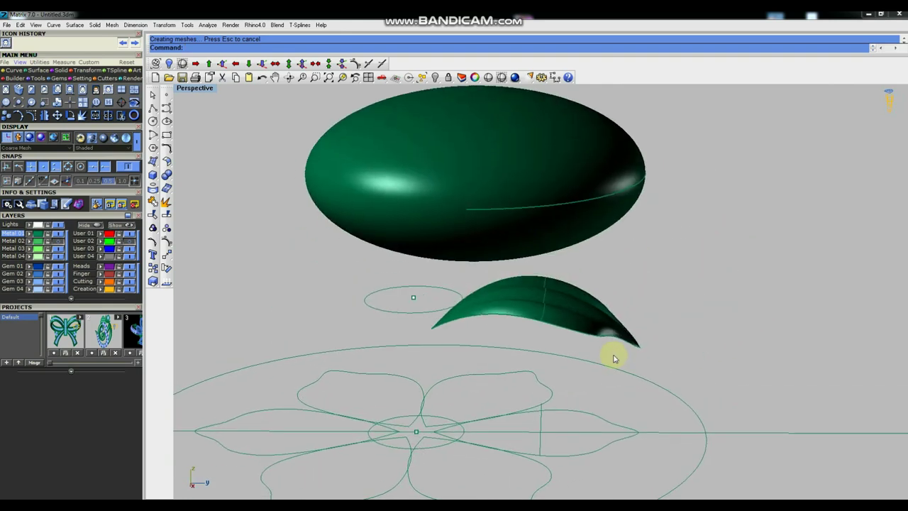
{"action": "scroll", "coordinate": [509, 305], "scroll_direction": "up", "scroll_amount": 3}
{"action": "left_click", "coordinate": [509, 305]}
{"action": "scroll", "coordinate": [398, 337], "scroll_direction": "down", "scroll_amount": 3}
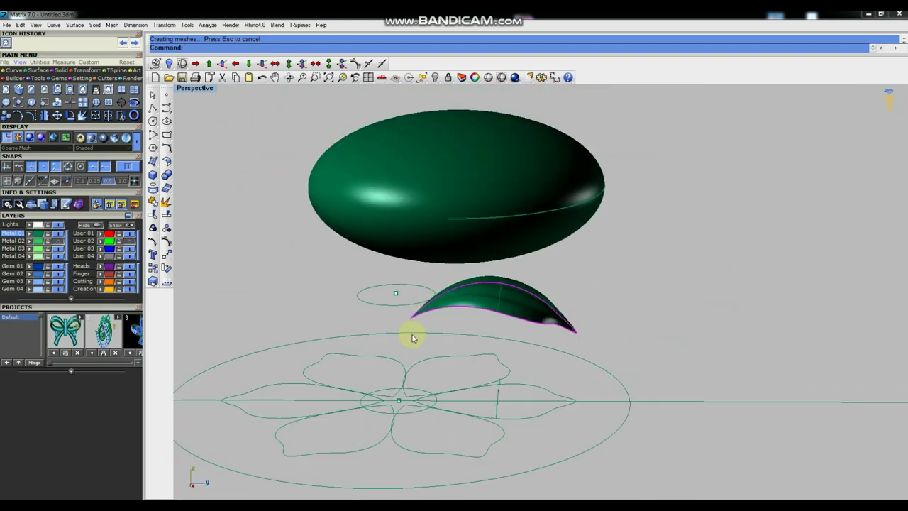
{"action": "left_click", "coordinate": [153, 176]}
{"action": "left_click", "coordinate": [242, 202]}
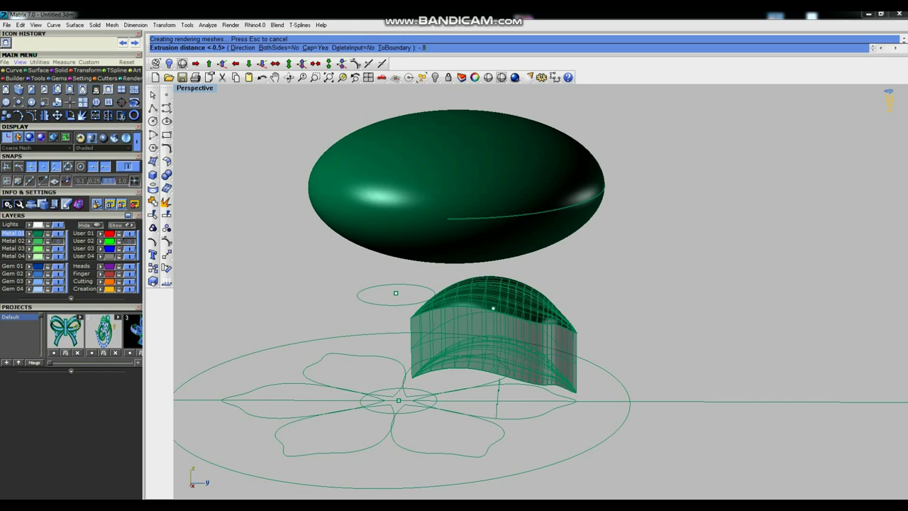
{"action": "left_click", "coordinate": [474, 370]}
{"action": "key", "text": "Delete"}
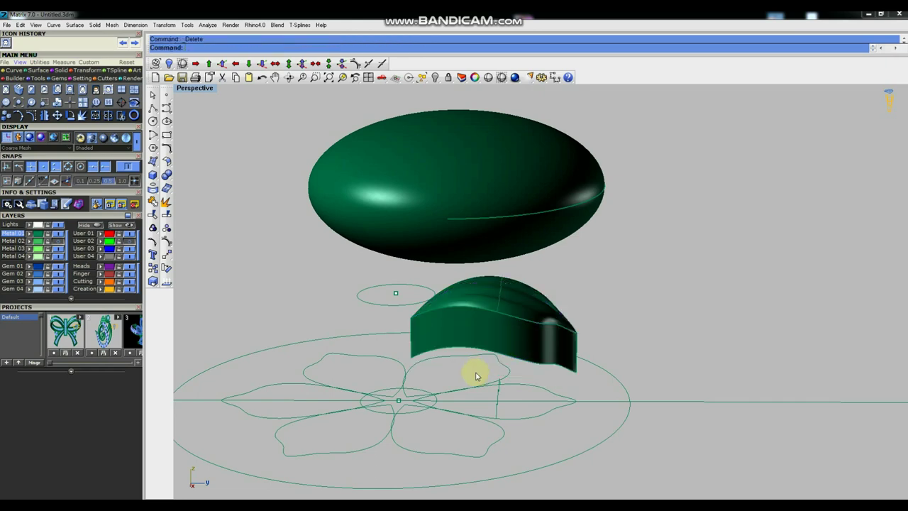
{"action": "mouse_move", "coordinate": [563, 336]}
{"action": "right_mouse_down"}
{"action": "mouse_move", "coordinate": [512, 286]}
{"action": "mouse_move", "coordinate": [534, 223]}
{"action": "mouse_move", "coordinate": [568, 308]}
{"action": "mouse_move", "coordinate": [561, 361]}
{"action": "mouse_move", "coordinate": [532, 364]}
{"action": "right_mouse_up"}
Polar-array the petal solid with arraypolar: 6 items over 360 degrees around the flower centre.
{"action": "scroll", "coordinate": [532, 364], "scroll_direction": "up", "scroll_amount": 4}
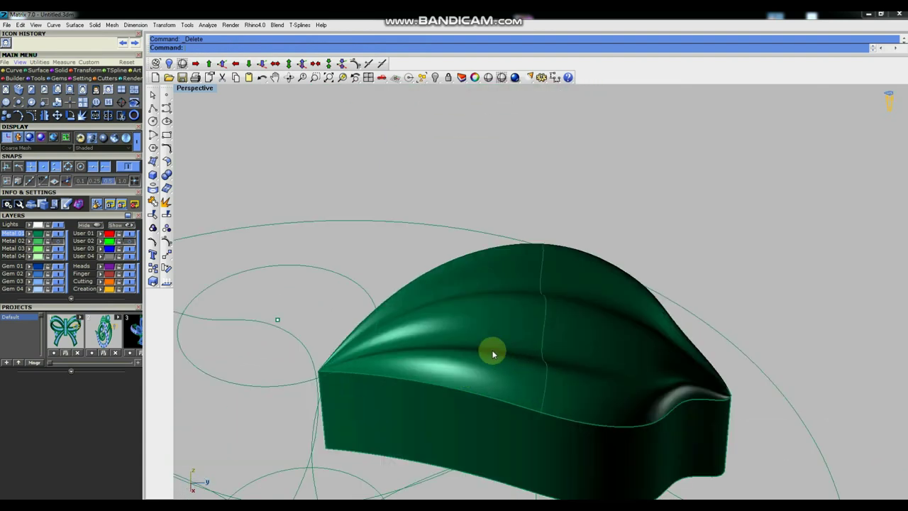
{"action": "scroll", "coordinate": [449, 329], "scroll_direction": "down", "scroll_amount": 3}
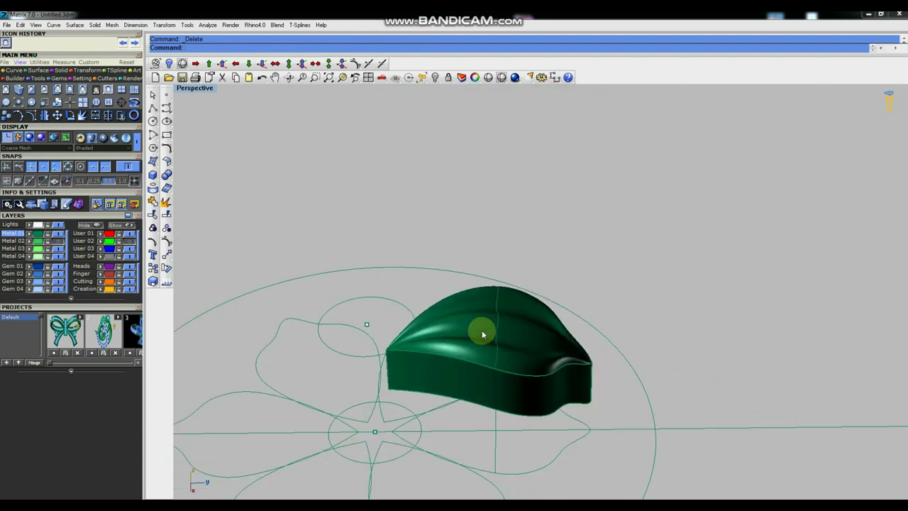
{"action": "left_click", "coordinate": [485, 330]}
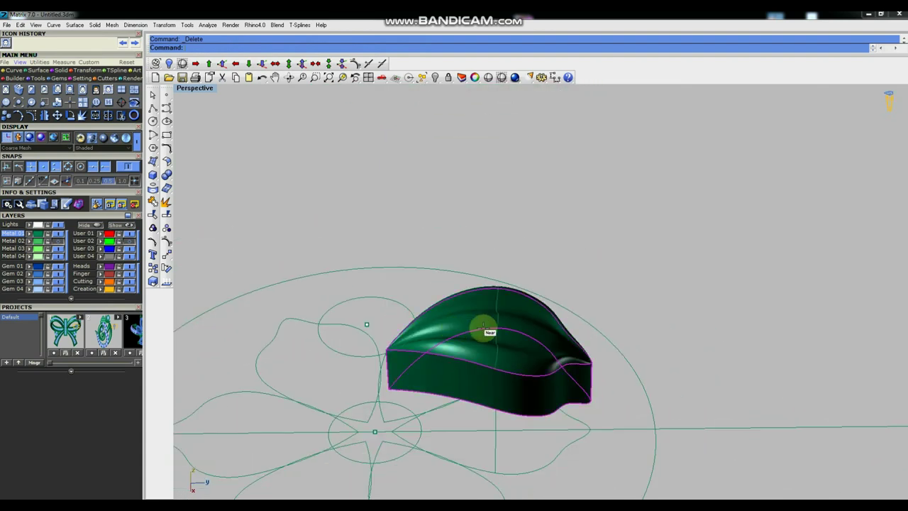
{"action": "type", "text": "arraypolar"}
{"action": "key", "text": "Return"}
{"action": "left_click", "coordinate": [368, 324]}
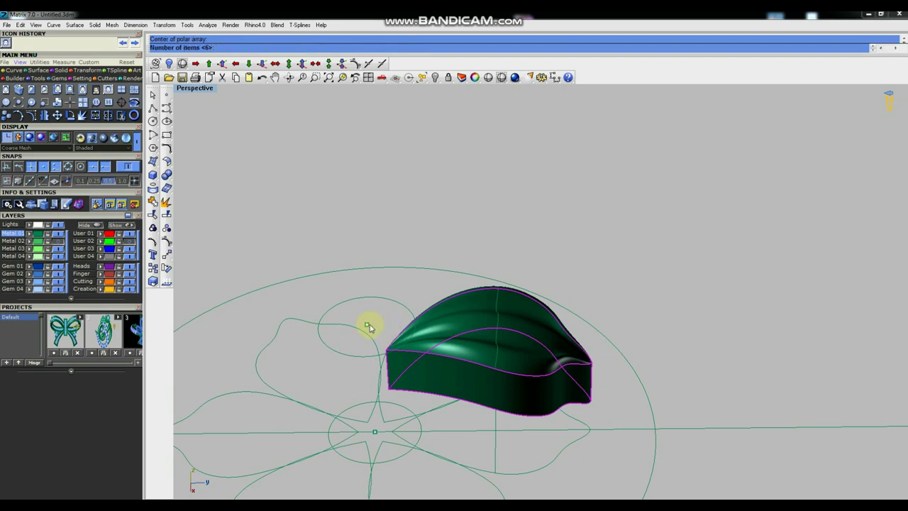
{"action": "key", "text": "Return"}
{"action": "key", "text": "Return"}
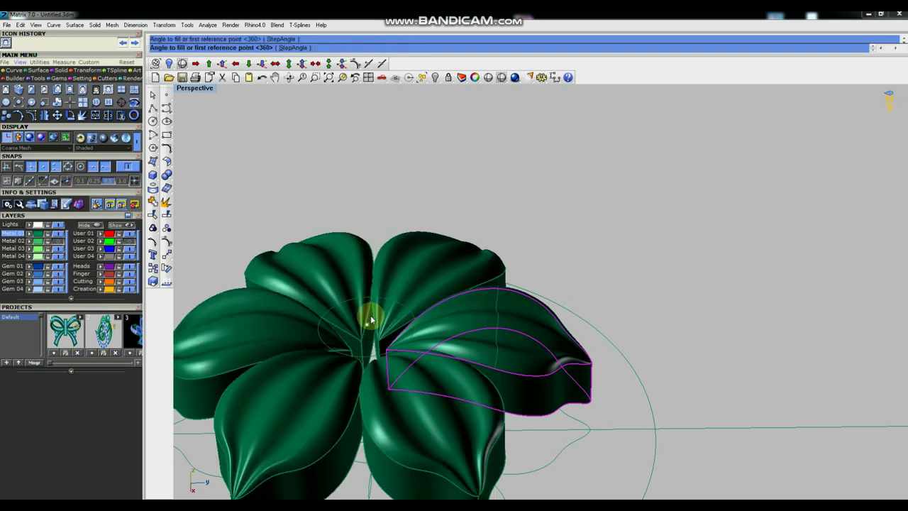
{"action": "mouse_move", "coordinate": [686, 204]}
{"action": "right_mouse_down"}
{"action": "mouse_move", "coordinate": [430, 249]}
{"action": "mouse_move", "coordinate": [479, 292]}
{"action": "mouse_move", "coordinate": [475, 324]}
{"action": "mouse_move", "coordinate": [498, 290]}
{"action": "mouse_move", "coordinate": [507, 233]}
{"action": "mouse_move", "coordinate": [464, 280]}
{"action": "right_mouse_up"}
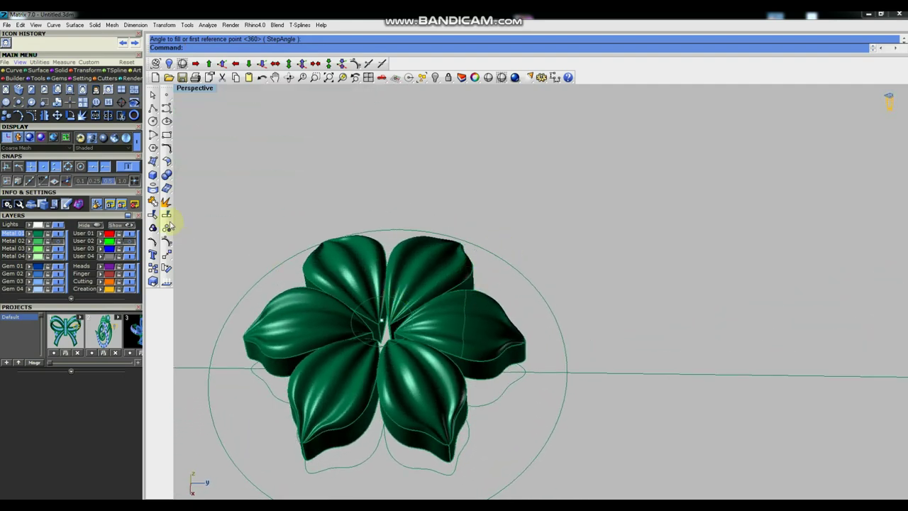
{"action": "left_click", "coordinate": [159, 176]}
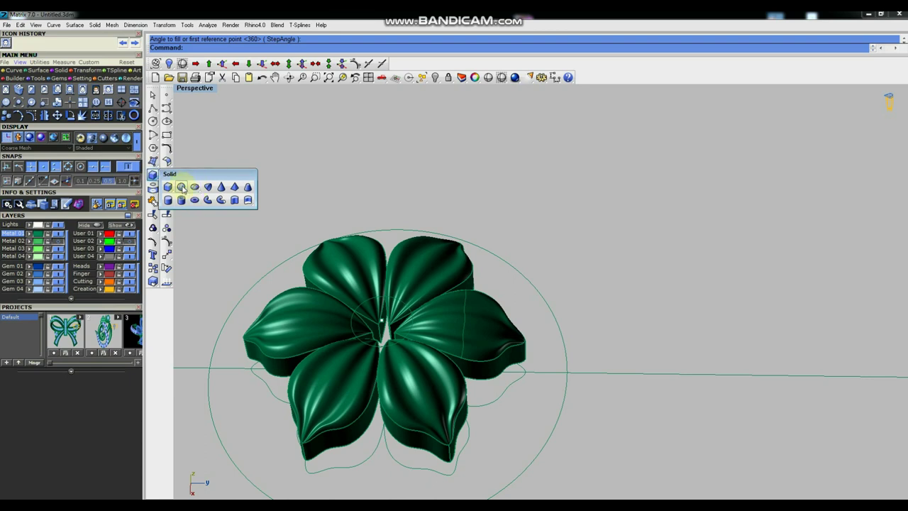
Place a radius 1.5 sphere at the flower centre, undoing the first oversized attempt.
{"action": "left_click", "coordinate": [181, 188]}
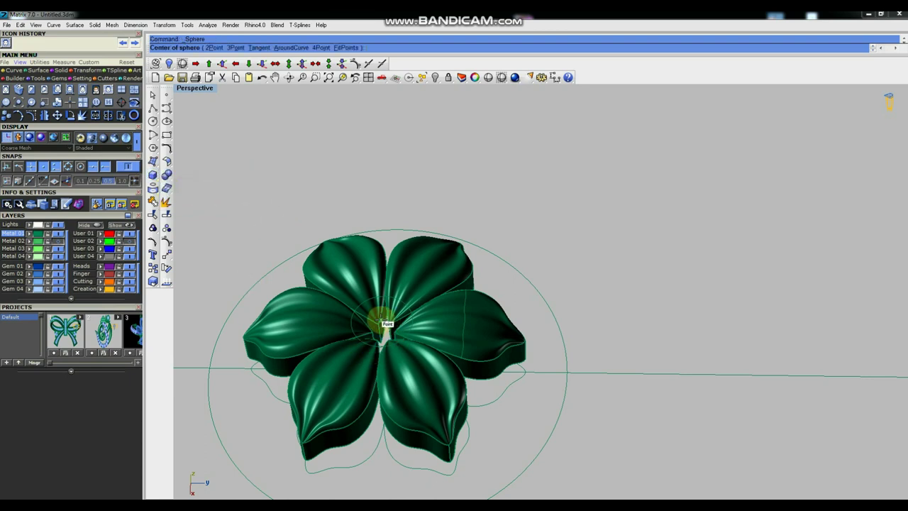
{"action": "left_click", "coordinate": [383, 320]}
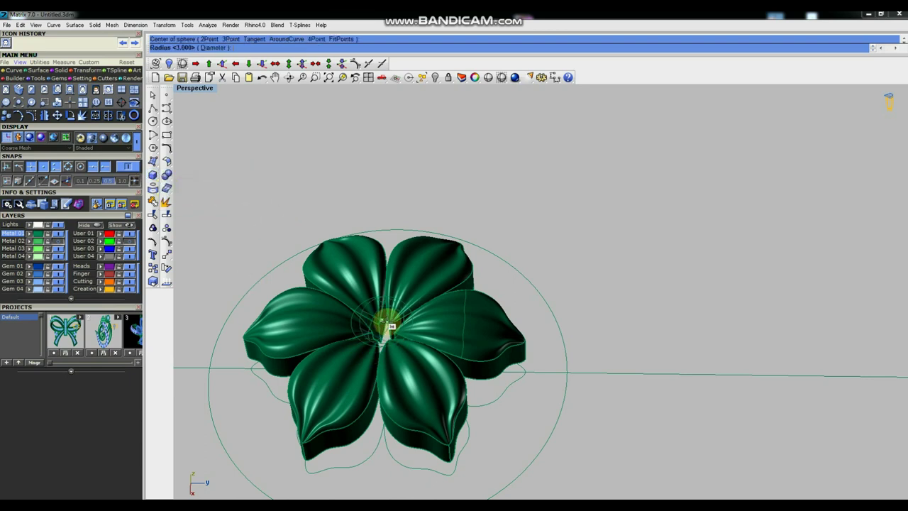
{"action": "type", "text": "1.5"}
{"action": "key", "text": "Return"}
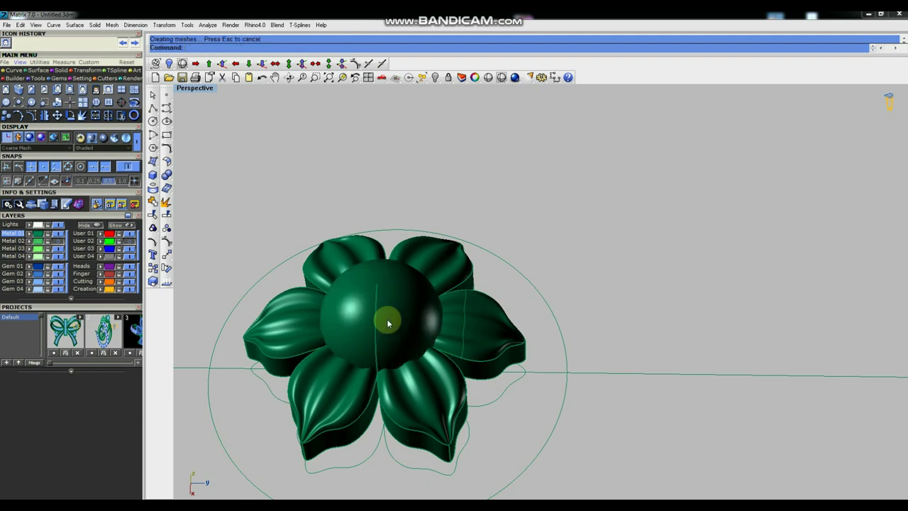
{"action": "key", "text": "ctrl+z"}
{"action": "key", "text": "Return"}
{"action": "left_click", "coordinate": [383, 321]}
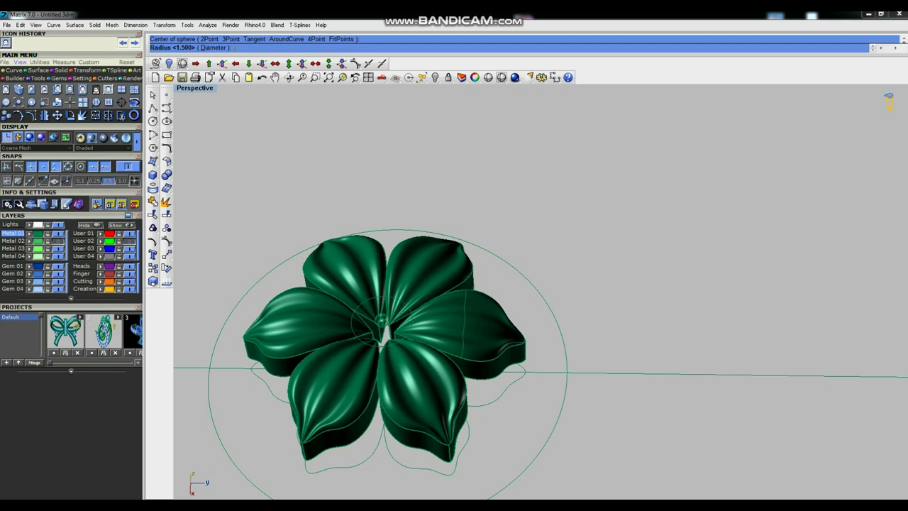
{"action": "type", "text": "75"}
{"action": "key", "text": "Return"}
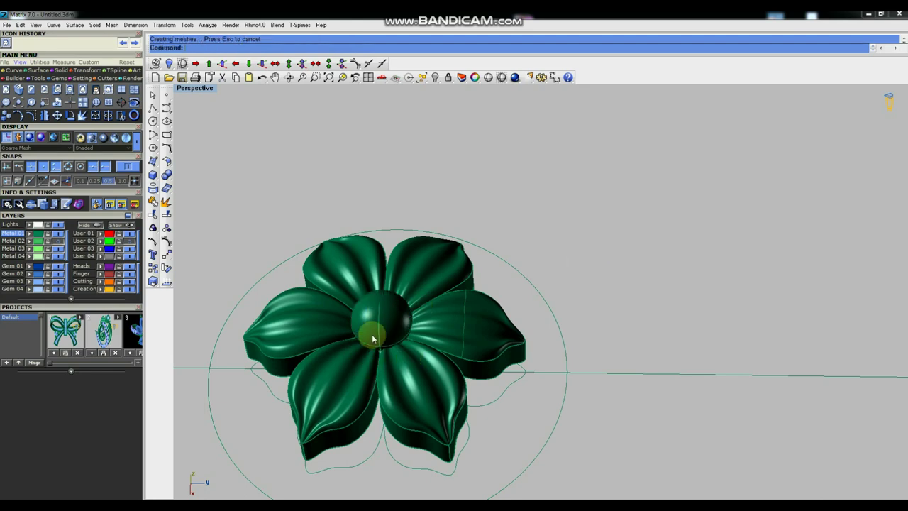
{"action": "scroll", "coordinate": [413, 328], "scroll_direction": "up", "scroll_amount": 3}
{"action": "mouse_move", "coordinate": [414, 328]}
{"action": "right_mouse_down"}
{"action": "mouse_move", "coordinate": [414, 198]}
{"action": "mouse_move", "coordinate": [397, 292]}
{"action": "mouse_move", "coordinate": [379, 225]}
{"action": "right_mouse_up"}
{"action": "left_click", "coordinate": [371, 235]}
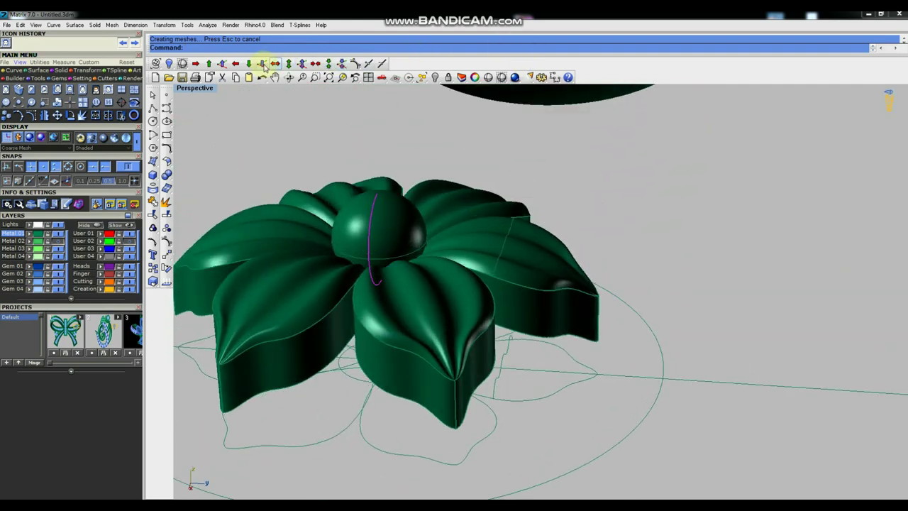
Delete the stray curve along the sphere's seam.
{"action": "mouse_move", "coordinate": [300, 156]}
{"action": "right_mouse_down"}
{"action": "mouse_move", "coordinate": [493, 197]}
{"action": "mouse_move", "coordinate": [543, 276]}
{"action": "mouse_move", "coordinate": [537, 284]}
{"action": "mouse_move", "coordinate": [523, 212]}
{"action": "mouse_move", "coordinate": [472, 253]}
{"action": "right_mouse_up"}
{"action": "left_click", "coordinate": [472, 254]}
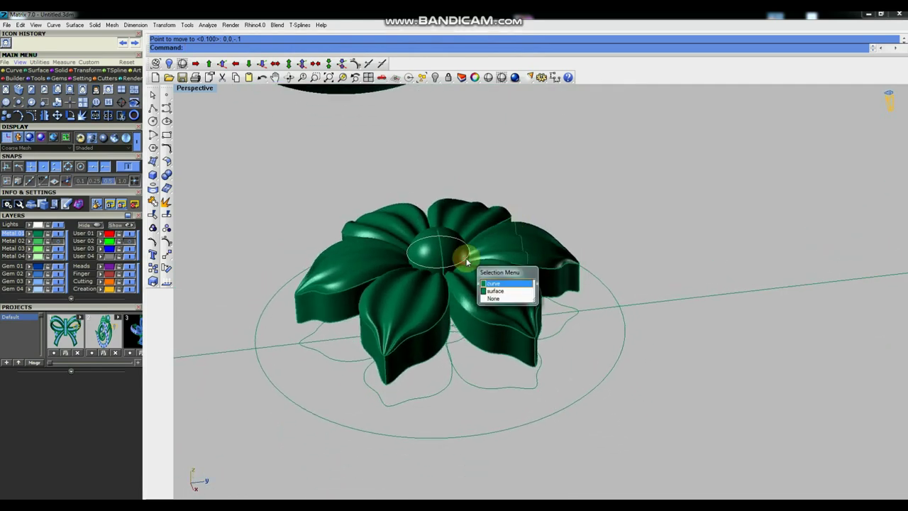
{"action": "key", "text": "Delete"}
Select the five remaining petals and switch the viewport to Wireframe.
{"action": "left_click", "coordinate": [499, 263]}
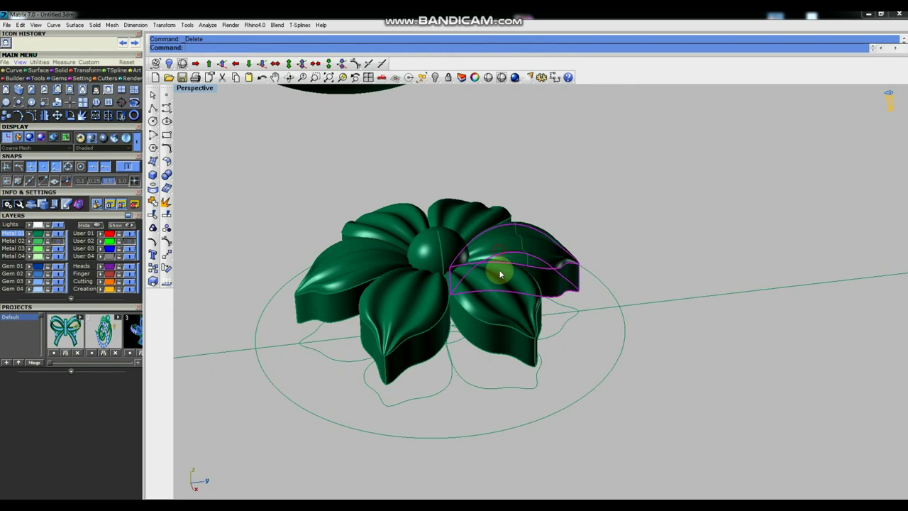
{"action": "left_click", "coordinate": [417, 312], "text": "shift"}
{"action": "left_click", "coordinate": [361, 259], "text": "shift"}
{"action": "left_click", "coordinate": [389, 229], "text": "shift"}
{"action": "left_click", "coordinate": [457, 229], "text": "shift"}
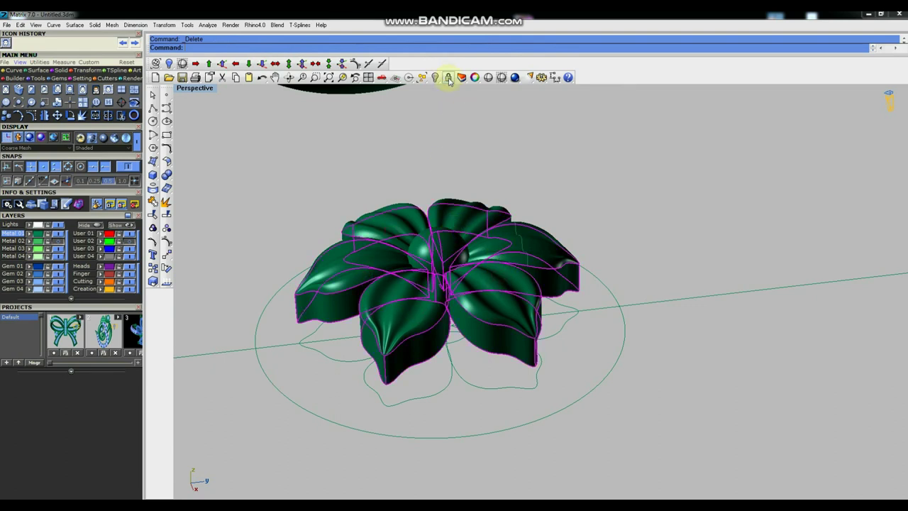
{"action": "left_click", "coordinate": [501, 76]}
{"action": "scroll", "coordinate": [428, 252], "scroll_direction": "up", "scroll_amount": 3}
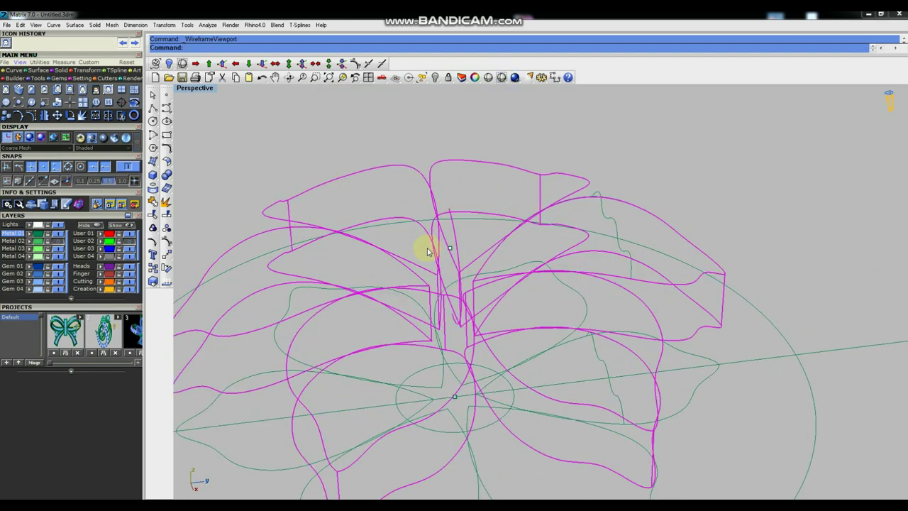
Group the selected petals with the centre point.
{"action": "left_click", "coordinate": [478, 263], "text": "shift"}
{"action": "scroll", "coordinate": [483, 255], "scroll_direction": "down", "scroll_amount": 4}
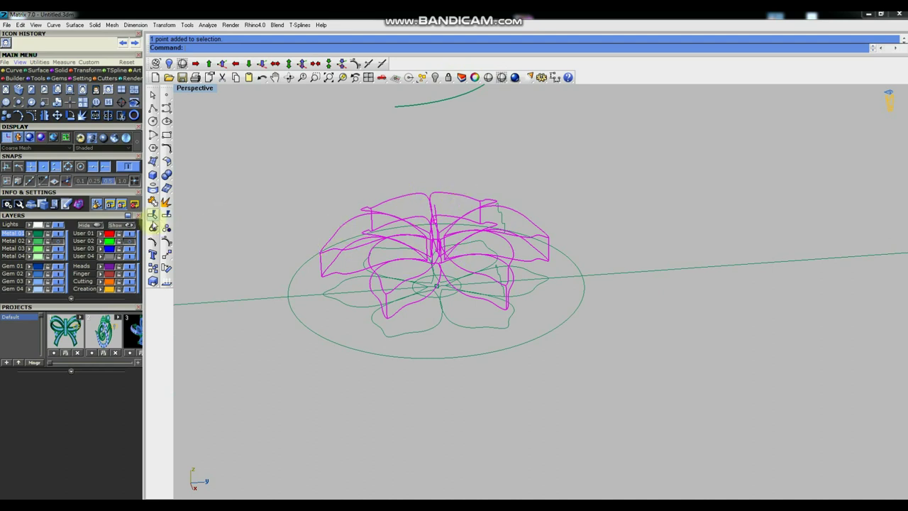
{"action": "left_click", "coordinate": [153, 228]}
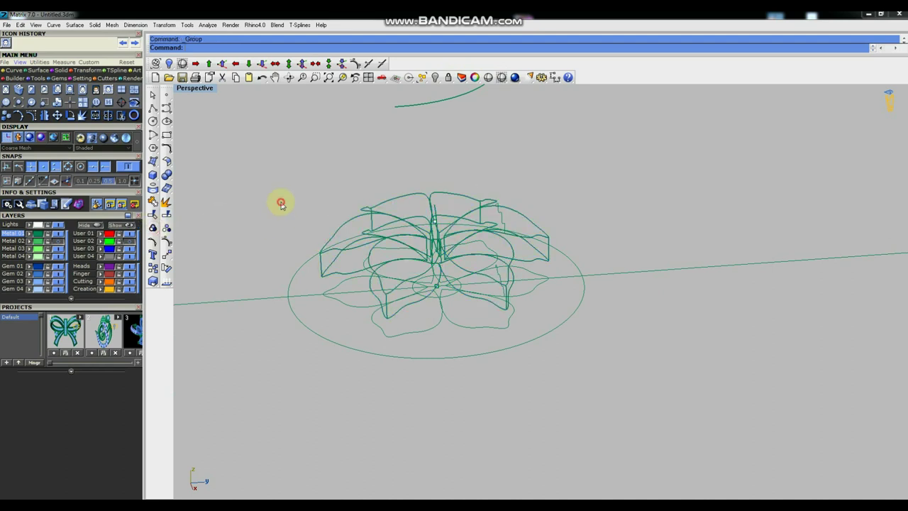
{"action": "left_click", "coordinate": [280, 205]}
Window-select and delete the leftover construction curves, then return to Shaded display.
{"action": "right_click_drag", "start_coordinate": [284, 207], "coordinate": [337, 268]}
{"action": "left_click_drag", "start_coordinate": [277, 207], "coordinate": [539, 347]}
{"action": "scroll", "coordinate": [421, 229], "scroll_direction": "up", "scroll_amount": 3}
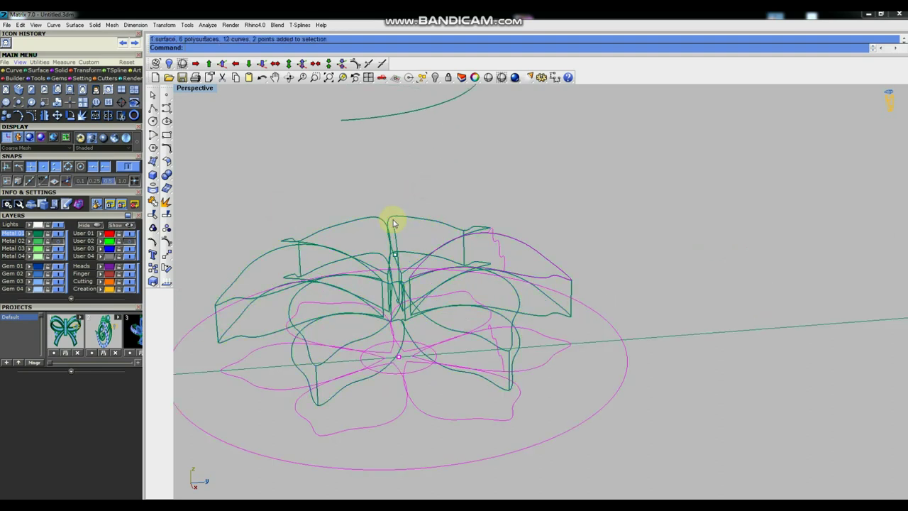
{"action": "key", "text": "Delete"}
{"action": "scroll", "coordinate": [458, 217], "scroll_direction": "down", "scroll_amount": 3}
{"action": "right_click_drag", "start_coordinate": [419, 217], "coordinate": [457, 226]}
{"action": "left_click", "coordinate": [501, 77]}
{"action": "mouse_move", "coordinate": [431, 292]}
{"action": "right_mouse_down"}
{"action": "mouse_move", "coordinate": [480, 307]}
{"action": "mouse_move", "coordinate": [416, 274]}
{"action": "right_mouse_up"}
Show All to reveal the 29 hidden sketch curves around the flower.
{"action": "scroll", "coordinate": [443, 274], "scroll_direction": "down", "scroll_amount": 2}
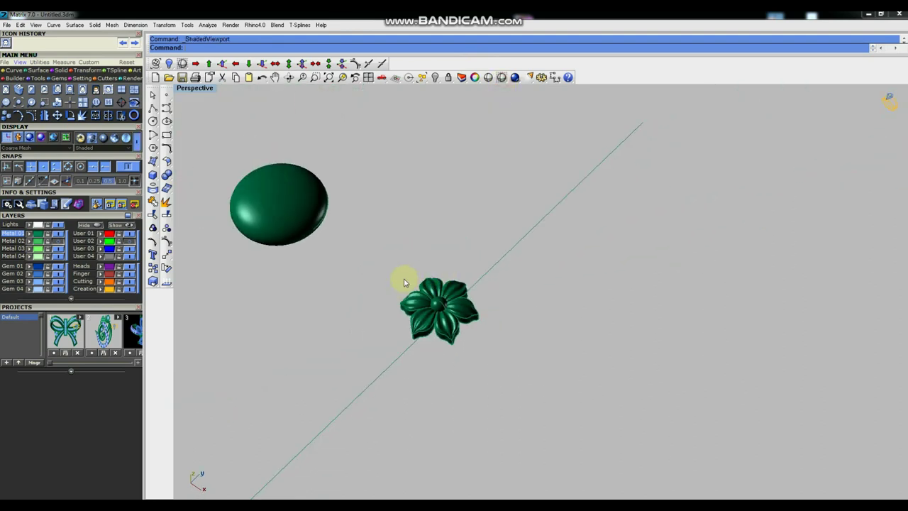
{"action": "left_click", "coordinate": [433, 76]}
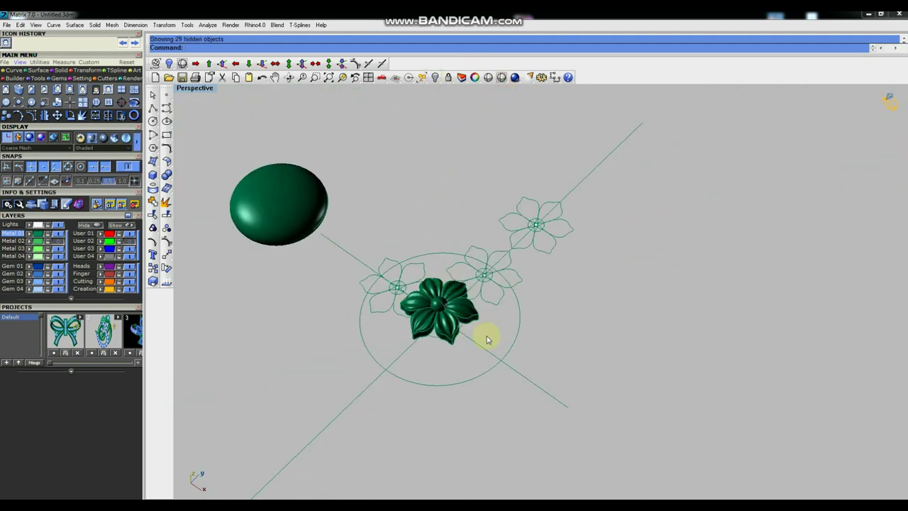
{"action": "scroll", "coordinate": [481, 329], "scroll_direction": "up", "scroll_amount": 3}
{"action": "right_click_drag", "start_coordinate": [503, 319], "coordinate": [467, 324]}
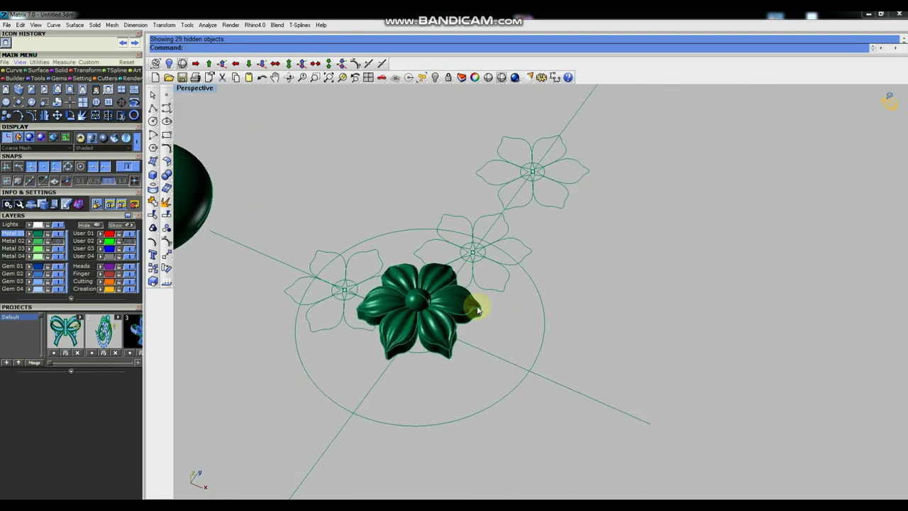
Select the large circle, clear it, then select the flower solid.
{"action": "left_click", "coordinate": [297, 323]}
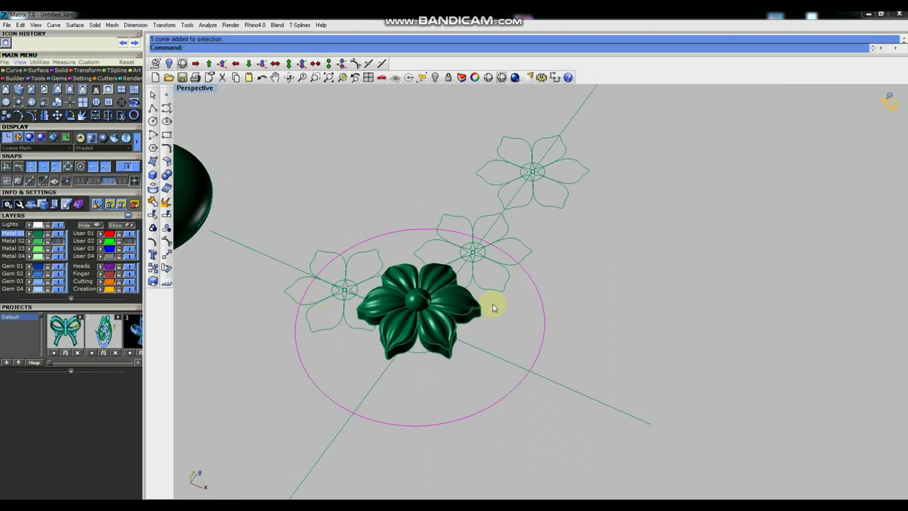
{"action": "scroll", "coordinate": [539, 312], "scroll_direction": "down", "scroll_amount": 2}
{"action": "scroll", "coordinate": [497, 305], "scroll_direction": "up", "scroll_amount": 3}
{"action": "key", "text": "Escape"}
{"action": "left_click", "coordinate": [447, 287]}
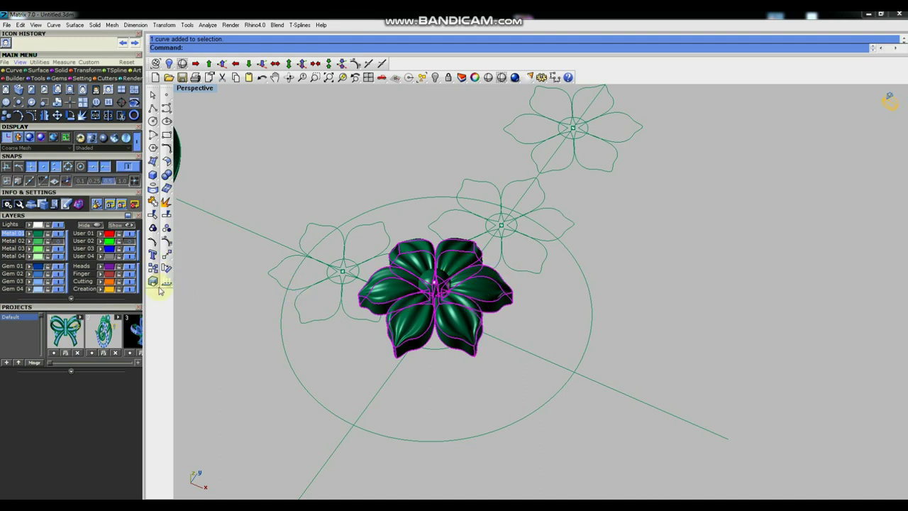
Move the shaded flower higher up the vertical axis.
{"action": "left_click", "coordinate": [166, 255]}
{"action": "left_click", "coordinate": [648, 332]}
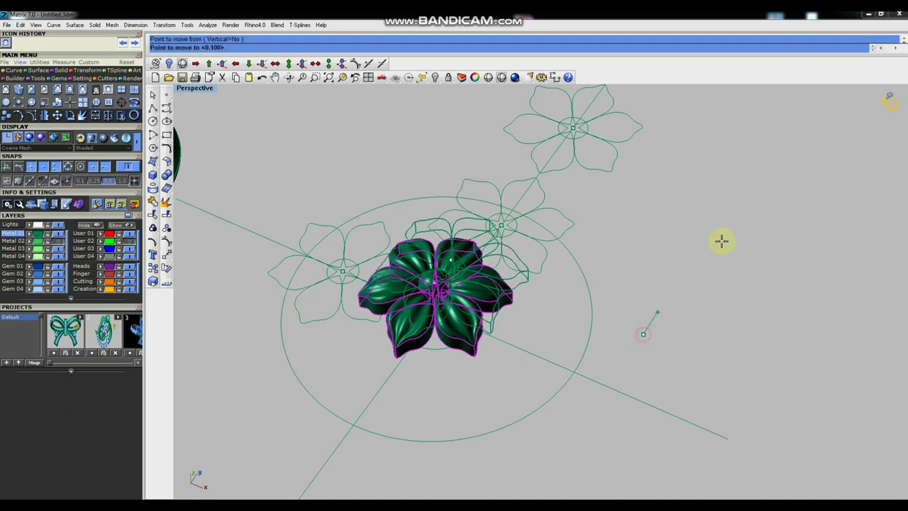
{"action": "left_click", "coordinate": [810, 142]}
{"action": "scroll", "coordinate": [733, 229], "scroll_direction": "down", "scroll_amount": 2}
{"action": "scroll", "coordinate": [541, 300], "scroll_direction": "down", "scroll_amount": 2}
{"action": "scroll", "coordinate": [631, 227], "scroll_direction": "up", "scroll_amount": 2}
{"action": "scroll", "coordinate": [666, 250], "scroll_direction": "up", "scroll_amount": 1}
{"action": "right_click", "coordinate": [666, 249]}
{"action": "left_click", "coordinate": [666, 249]}
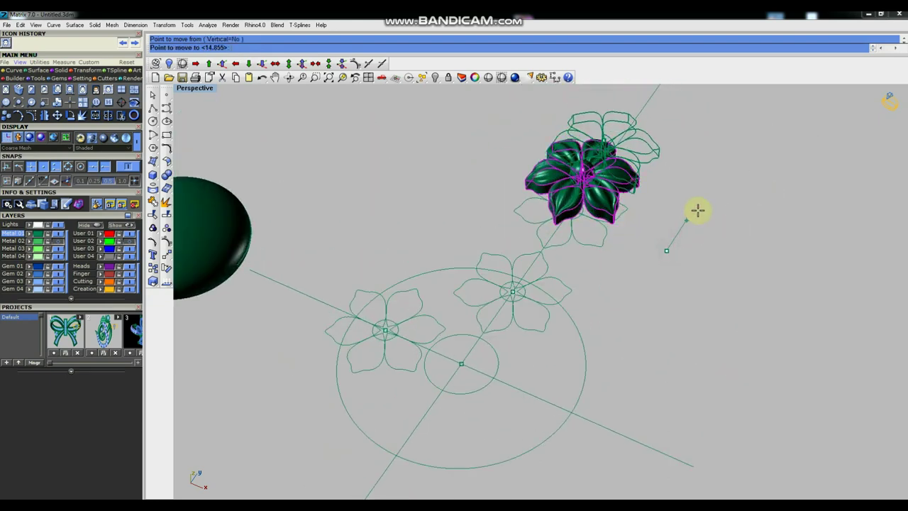
{"action": "left_click", "coordinate": [715, 190]}
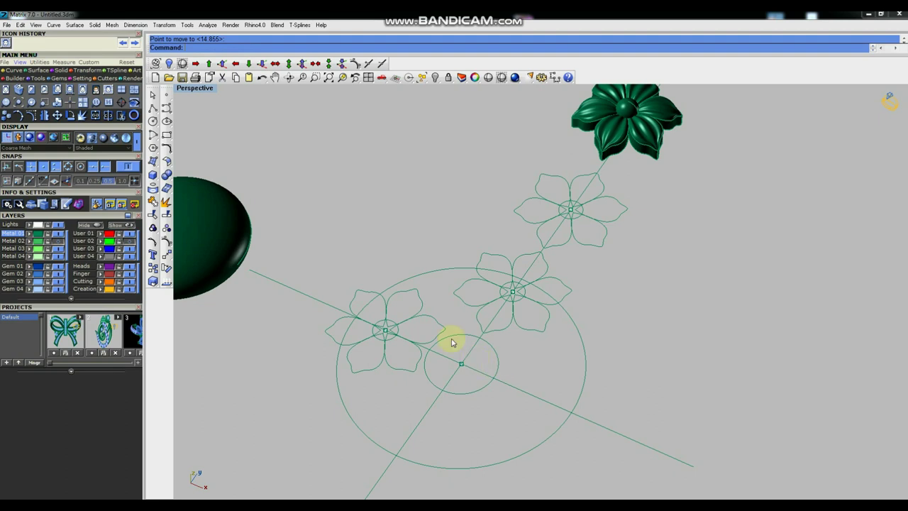
{"action": "scroll", "coordinate": [514, 334], "scroll_direction": "down", "scroll_amount": 1}
{"action": "scroll", "coordinate": [533, 325], "scroll_direction": "up", "scroll_amount": 3}
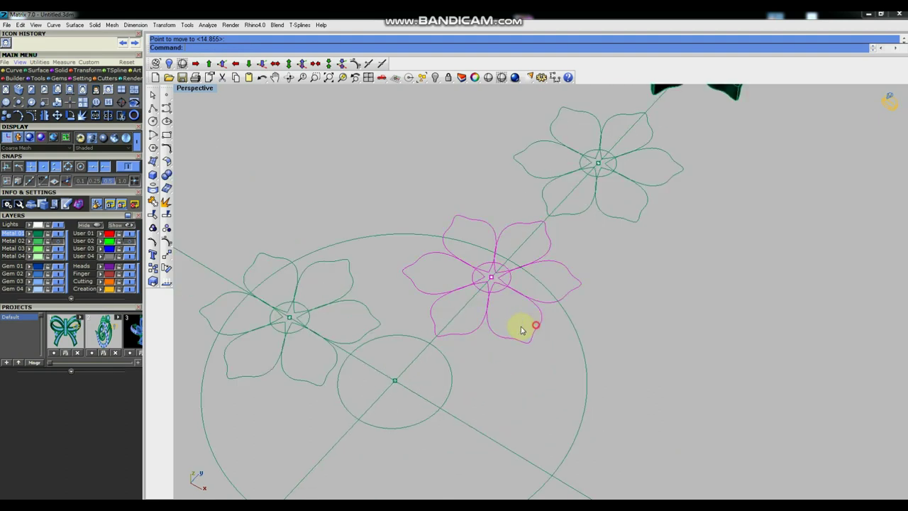
Group and hide the flower outlines, then select the short segment between the circles.
{"action": "left_click", "coordinate": [371, 292], "text": "shift"}
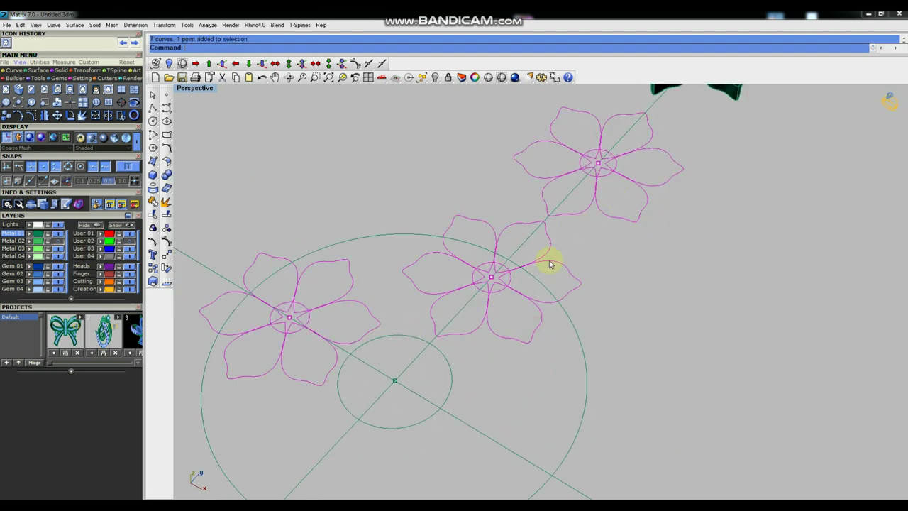
{"action": "left_click", "coordinate": [167, 229]}
{"action": "key", "text": "ctrl+h"}
{"action": "scroll", "coordinate": [448, 206], "scroll_direction": "down", "scroll_amount": 1}
{"action": "left_click", "coordinate": [463, 283]}
{"action": "left_click", "coordinate": [491, 312]}
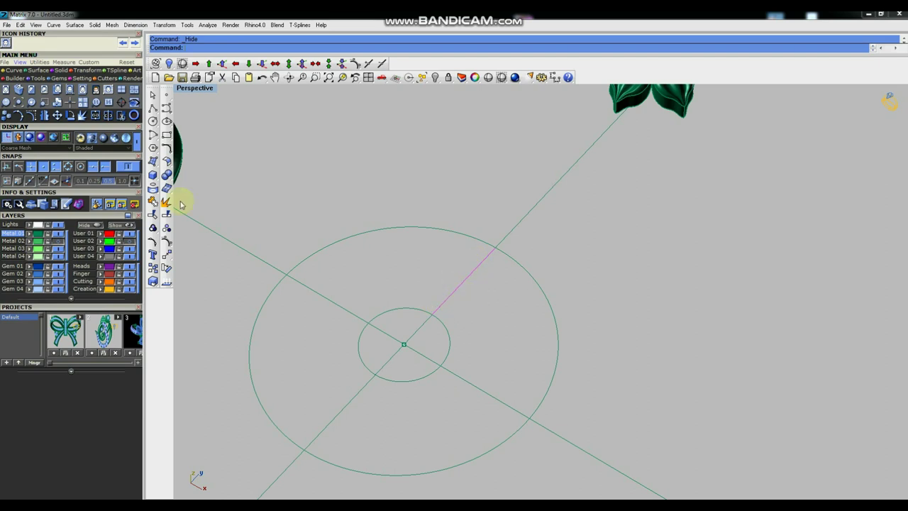
Rebuild the selected segment with 3 points and degree 2.
{"action": "left_click", "coordinate": [167, 148]}
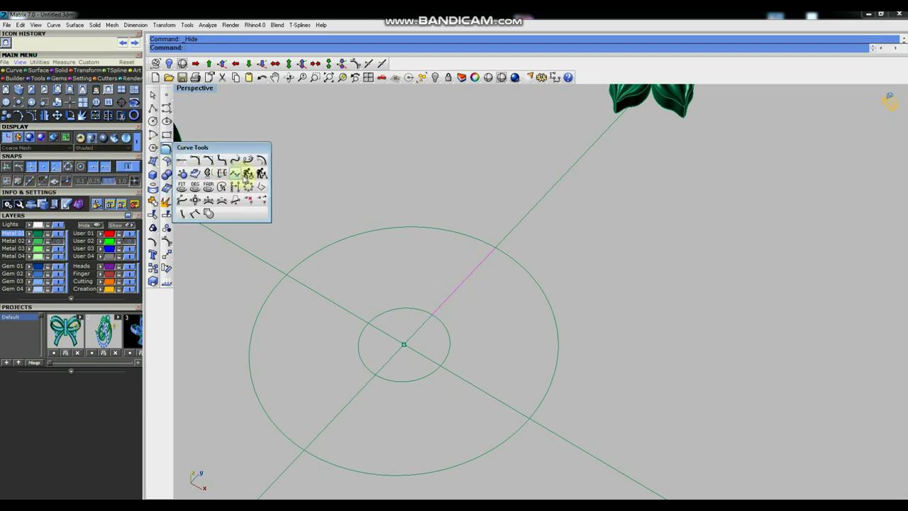
{"action": "left_click", "coordinate": [248, 173]}
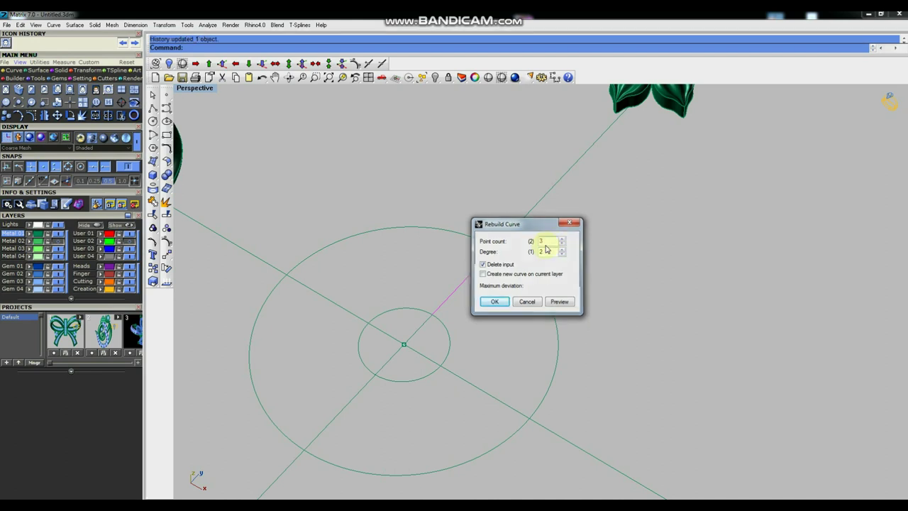
{"action": "key", "text": "Return"}
Raise the segment's middle control point until the curve bows into an arch.
{"action": "left_click_drag", "start_coordinate": [446, 263], "coordinate": [480, 291]}
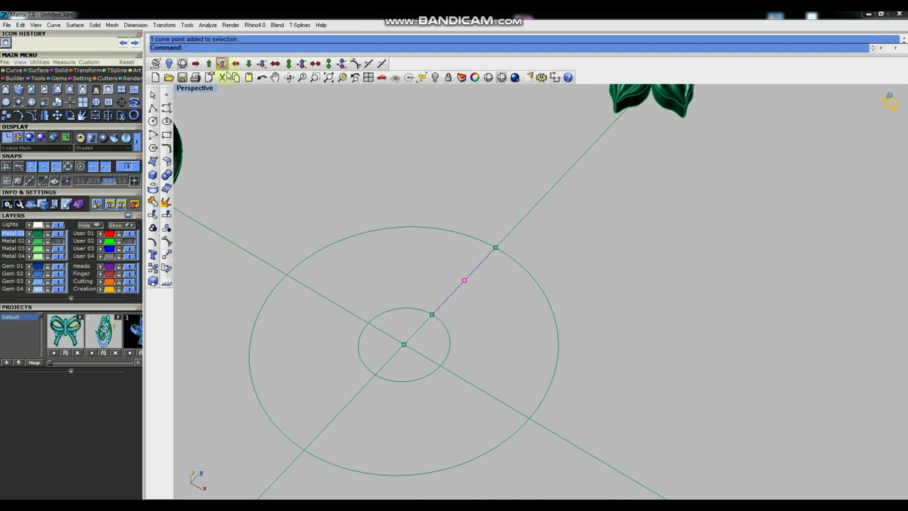
{"action": "right_click_drag", "start_coordinate": [625, 308], "coordinate": [605, 280]}
{"action": "key", "text": "Return"}
{"action": "mouse_move", "coordinate": [458, 277]}
{"action": "right_mouse_down"}
{"action": "mouse_move", "coordinate": [456, 263]}
{"action": "mouse_move", "coordinate": [543, 304]}
{"action": "mouse_move", "coordinate": [507, 289]}
{"action": "right_mouse_up"}
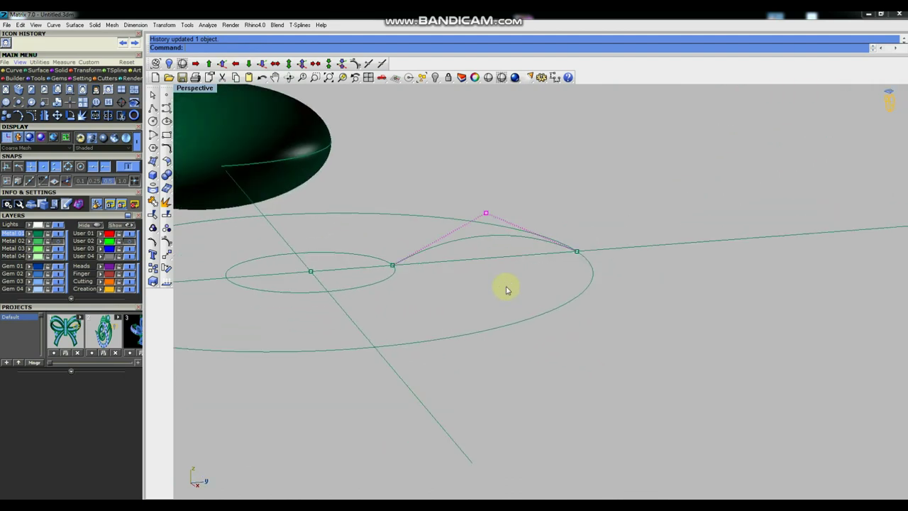
{"action": "key", "text": "alt+Page_Up"}
{"action": "key", "text": "alt+Page_Up"}
{"action": "key", "text": "alt+Page_Up"}
{"action": "key", "text": "alt+Page_Up"}
{"action": "key", "text": "alt+Page_Up"}
{"action": "key", "text": "alt+Page_Up"}
{"action": "key", "text": "alt+Page_Up"}
{"action": "key", "text": "alt+Page_Up"}
{"action": "key", "text": "alt+Page_Up"}
{"action": "key", "text": "alt+Page_Up"}
{"action": "mouse_move", "coordinate": [507, 286]}
{"action": "right_mouse_down"}
{"action": "mouse_move", "coordinate": [511, 263]}
{"action": "mouse_move", "coordinate": [502, 275]}
{"action": "mouse_move", "coordinate": [470, 258]}
{"action": "right_mouse_up"}
{"action": "scroll", "coordinate": [471, 260], "scroll_direction": "up", "scroll_amount": 3}
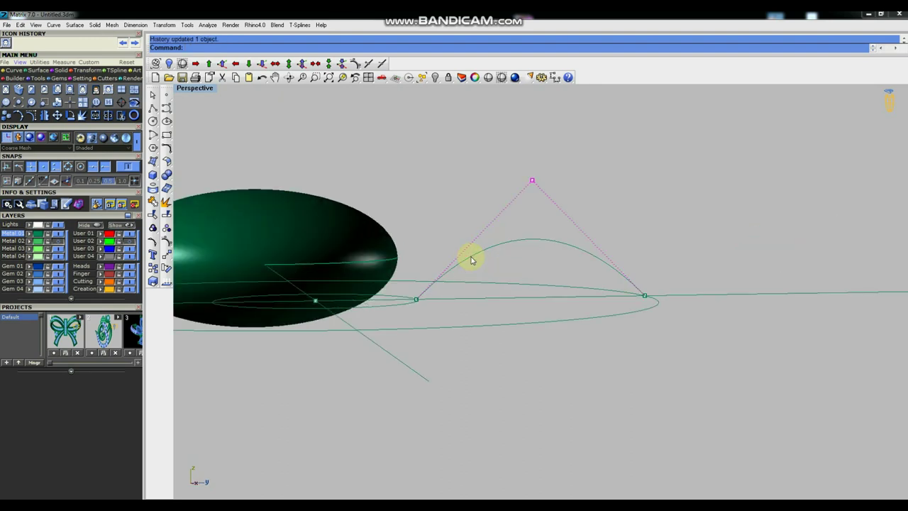
{"action": "scroll", "coordinate": [496, 259], "scroll_direction": "down", "scroll_amount": 3}
{"action": "right_click_drag", "start_coordinate": [547, 259], "coordinate": [563, 263]}
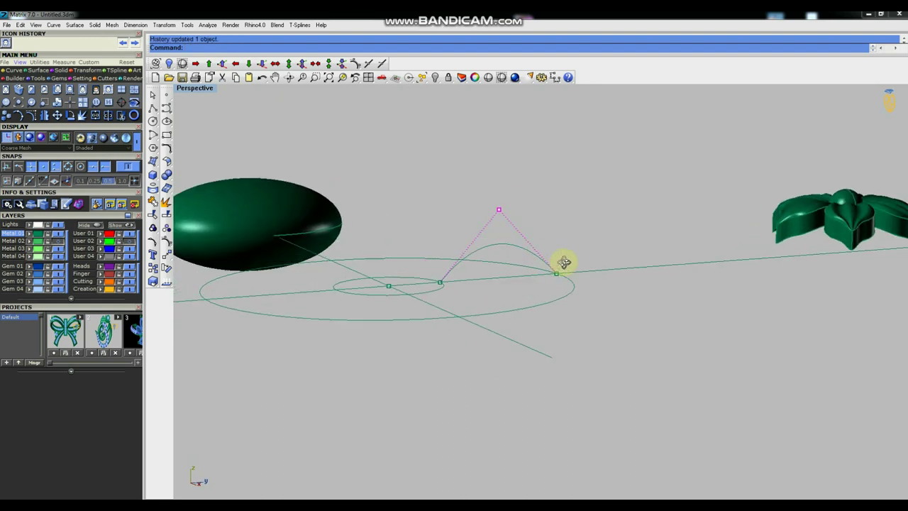
{"action": "scroll", "coordinate": [505, 269], "scroll_direction": "up", "scroll_amount": 3}
{"action": "scroll", "coordinate": [525, 266], "scroll_direction": "down", "scroll_amount": 3}
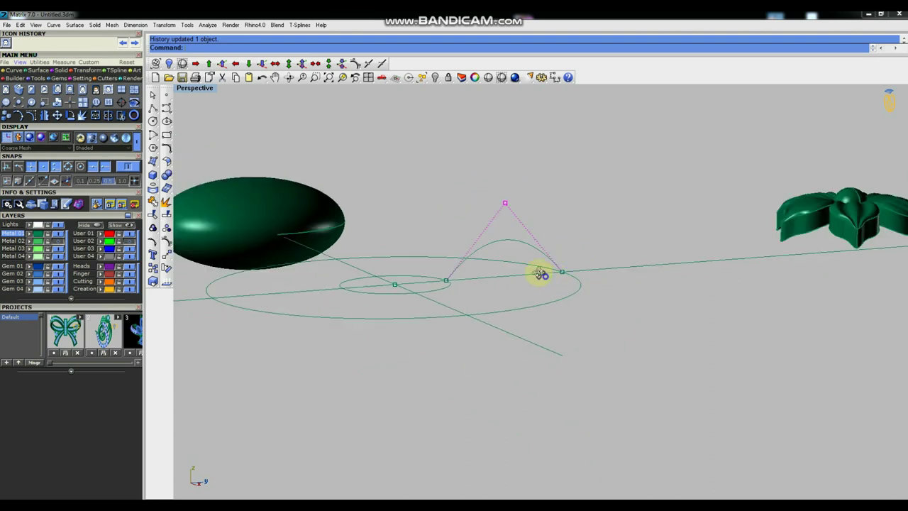
{"action": "right_click_drag", "start_coordinate": [541, 269], "coordinate": [532, 270]}
{"action": "scroll", "coordinate": [511, 264], "scroll_direction": "up", "scroll_amount": 3}
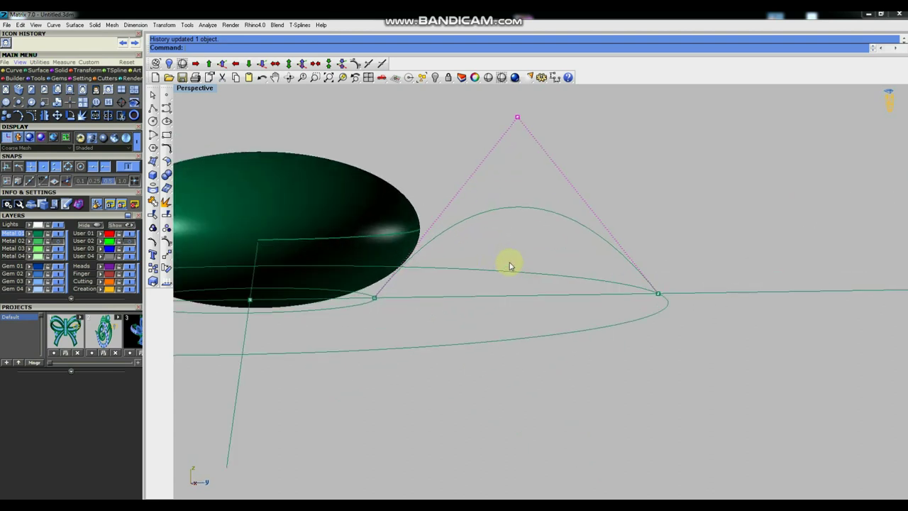
{"action": "scroll", "coordinate": [509, 266], "scroll_direction": "down", "scroll_amount": 2}
{"action": "mouse_move", "coordinate": [509, 266]}
{"action": "right_mouse_down"}
{"action": "mouse_move", "coordinate": [530, 273]}
{"action": "mouse_move", "coordinate": [498, 296]}
{"action": "mouse_move", "coordinate": [476, 275]}
{"action": "mouse_move", "coordinate": [455, 278]}
{"action": "right_mouse_up"}
{"action": "scroll", "coordinate": [525, 252], "scroll_direction": "down", "scroll_amount": 2}
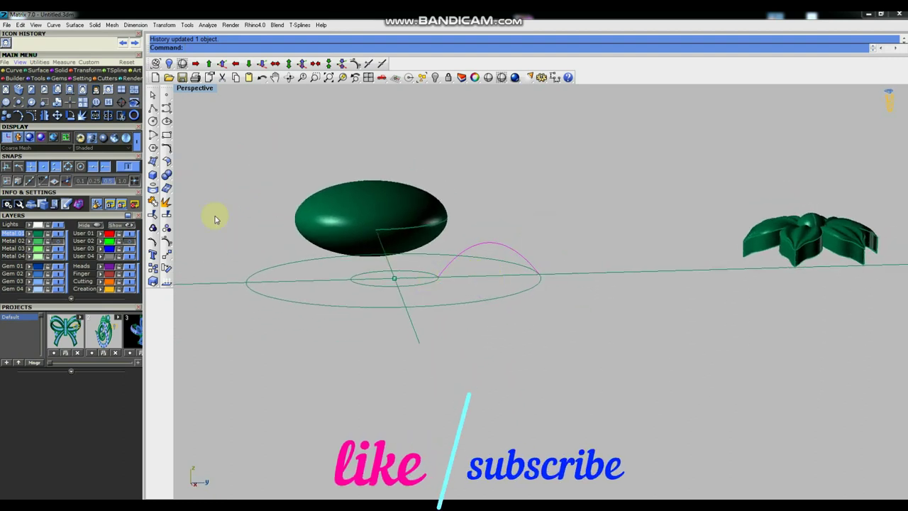
Draw a start-end-point arc from the inner to the outer circle and delete the old curve.
{"action": "left_click", "coordinate": [153, 136]}
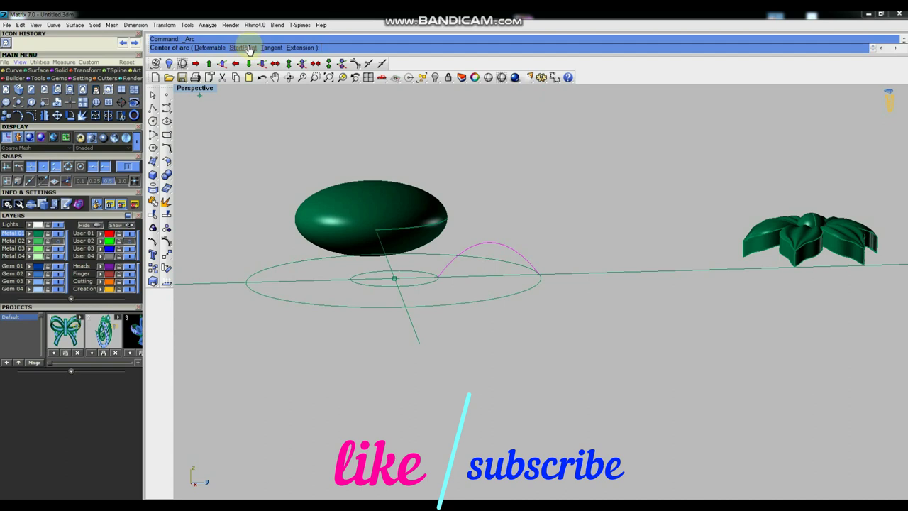
{"action": "left_click", "coordinate": [253, 47]}
{"action": "left_click", "coordinate": [443, 275]}
{"action": "left_click", "coordinate": [538, 275]}
{"action": "left_click", "coordinate": [492, 242]}
{"action": "key", "text": "Delete"}
Sweep2 the arc along the outer and inner circles to create the torus.
{"action": "mouse_move", "coordinate": [470, 257]}
{"action": "right_mouse_down"}
{"action": "mouse_move", "coordinate": [513, 257]}
{"action": "mouse_move", "coordinate": [504, 243]}
{"action": "mouse_move", "coordinate": [478, 265]}
{"action": "mouse_move", "coordinate": [517, 274]}
{"action": "mouse_move", "coordinate": [537, 310]}
{"action": "mouse_move", "coordinate": [494, 274]}
{"action": "mouse_move", "coordinate": [479, 278]}
{"action": "mouse_move", "coordinate": [498, 246]}
{"action": "mouse_move", "coordinate": [510, 290]}
{"action": "right_mouse_up"}
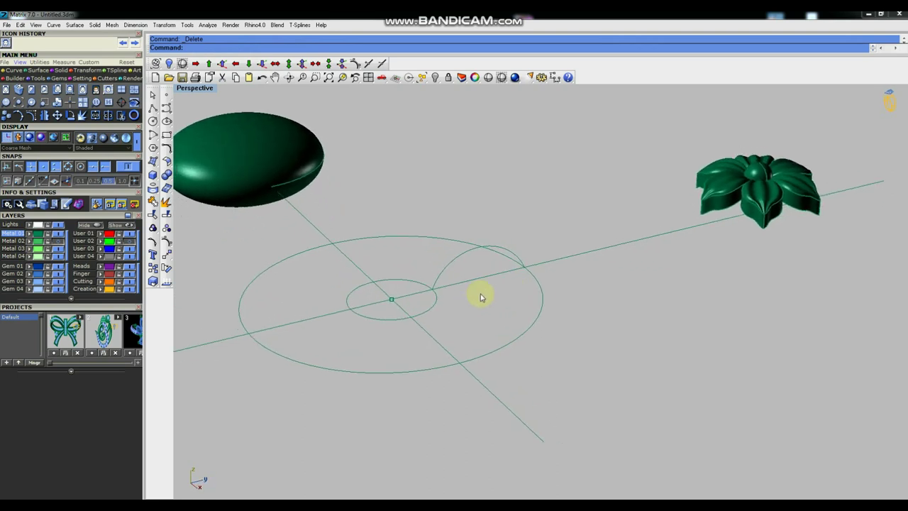
{"action": "scroll", "coordinate": [462, 273], "scroll_direction": "up", "scroll_amount": 2}
{"action": "left_click", "coordinate": [415, 231]}
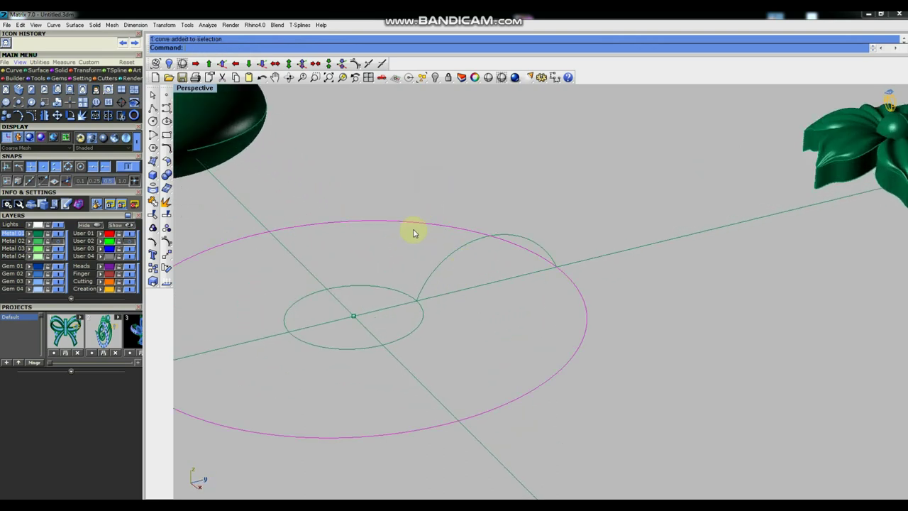
{"action": "left_click_drag", "start_coordinate": [392, 259], "coordinate": [377, 300]}
{"action": "left_click", "coordinate": [153, 162]}
{"action": "left_click", "coordinate": [218, 185]}
{"action": "left_click", "coordinate": [447, 269]}
{"action": "key", "text": "Return"}
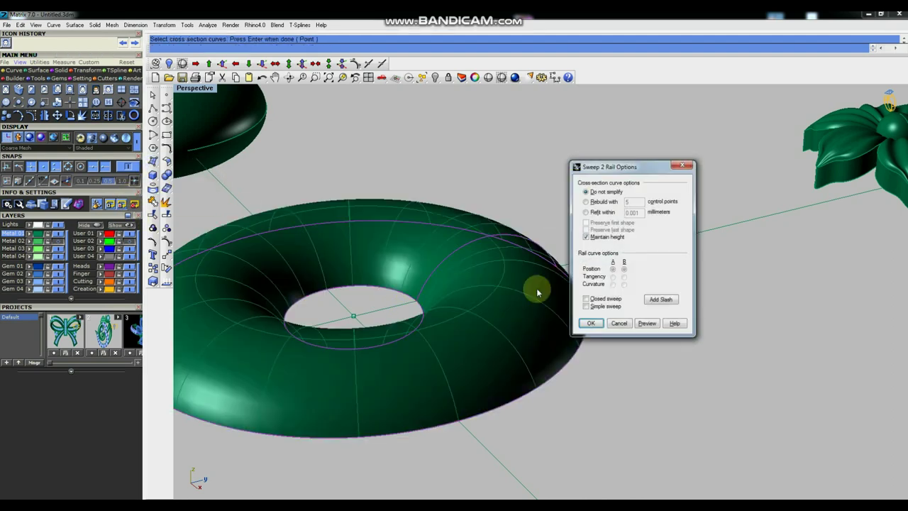
{"action": "left_click", "coordinate": [590, 323]}
{"action": "mouse_move", "coordinate": [435, 263]}
{"action": "right_mouse_down"}
{"action": "mouse_move", "coordinate": [486, 274]}
{"action": "mouse_move", "coordinate": [515, 214]}
{"action": "mouse_move", "coordinate": [503, 304]}
{"action": "mouse_move", "coordinate": [520, 194]}
{"action": "mouse_move", "coordinate": [509, 260]}
{"action": "mouse_move", "coordinate": [360, 224]}
{"action": "mouse_move", "coordinate": [347, 241]}
{"action": "mouse_move", "coordinate": [463, 315]}
{"action": "right_mouse_up"}
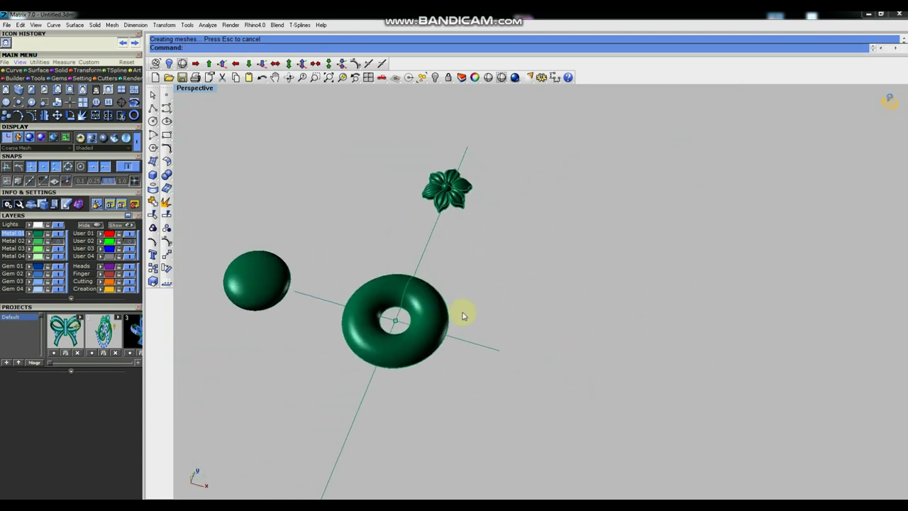
{"action": "key", "text": "ctrl+F1"}
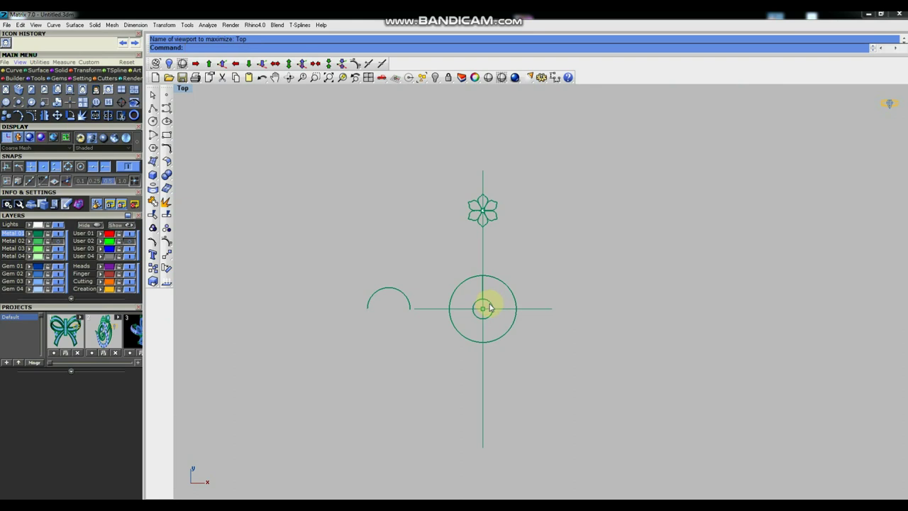
{"action": "left_click", "coordinate": [48, 240]}
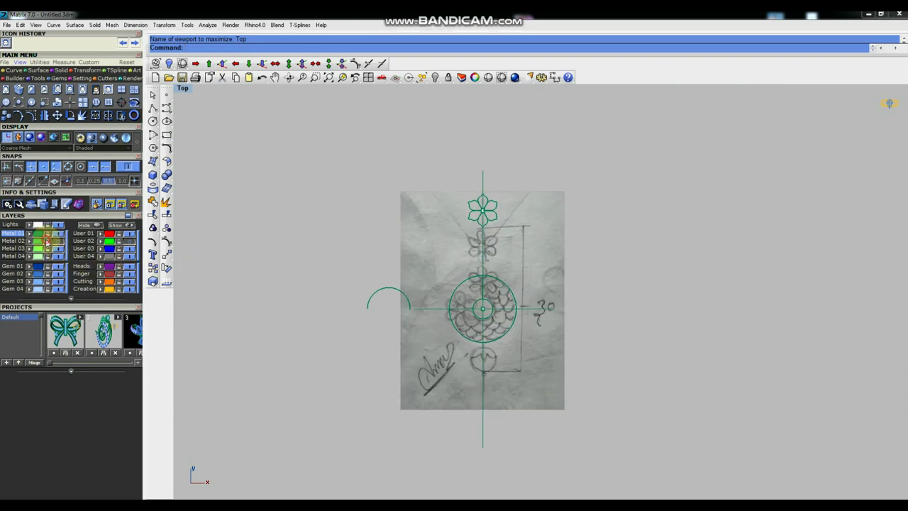
{"action": "scroll", "coordinate": [487, 310], "scroll_direction": "up", "scroll_amount": 2}
{"action": "scroll", "coordinate": [487, 310], "scroll_direction": "up", "scroll_amount": 1}
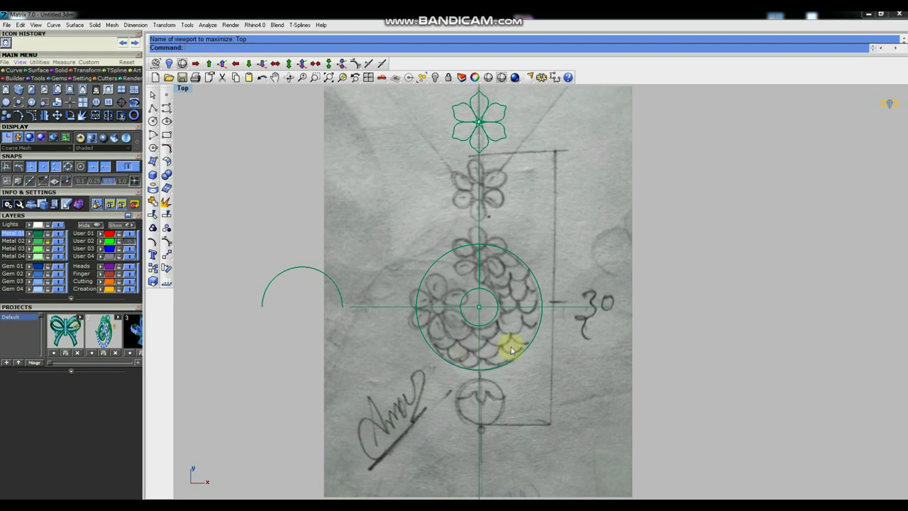
{"action": "scroll", "coordinate": [463, 366], "scroll_direction": "up", "scroll_amount": 1}
{"action": "scroll", "coordinate": [461, 357], "scroll_direction": "up", "scroll_amount": 1}
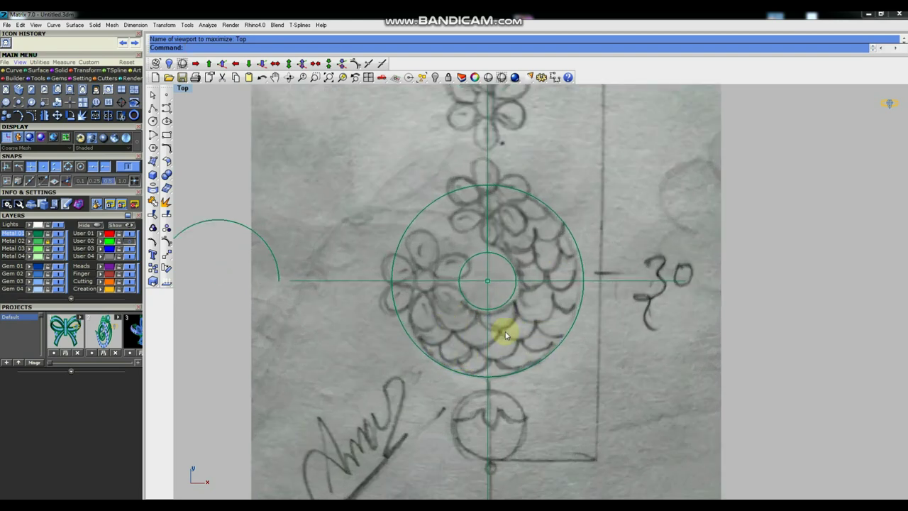
{"action": "left_click", "coordinate": [58, 233]}
{"action": "scroll", "coordinate": [600, 326], "scroll_direction": "down", "scroll_amount": 2}
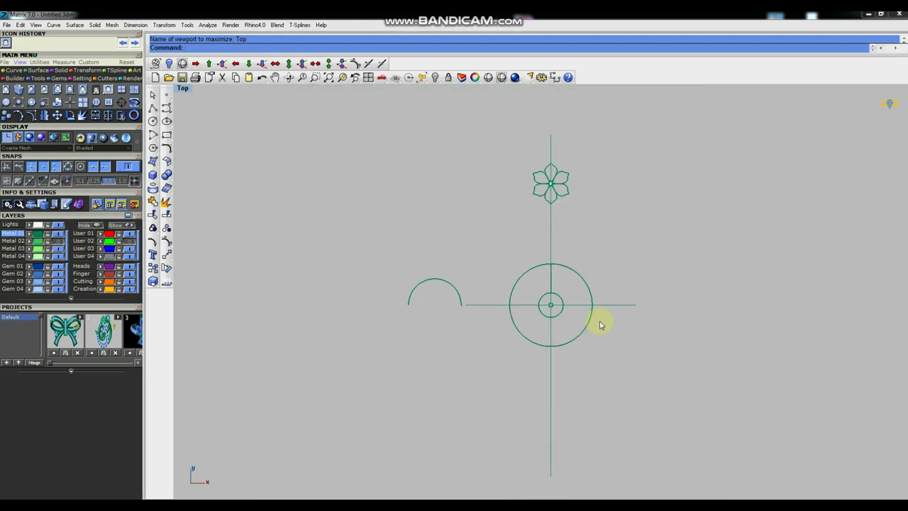
{"action": "key", "text": "ctrl+F4"}
{"action": "scroll", "coordinate": [405, 319], "scroll_direction": "up", "scroll_amount": 3}
{"action": "left_click", "coordinate": [430, 314]}
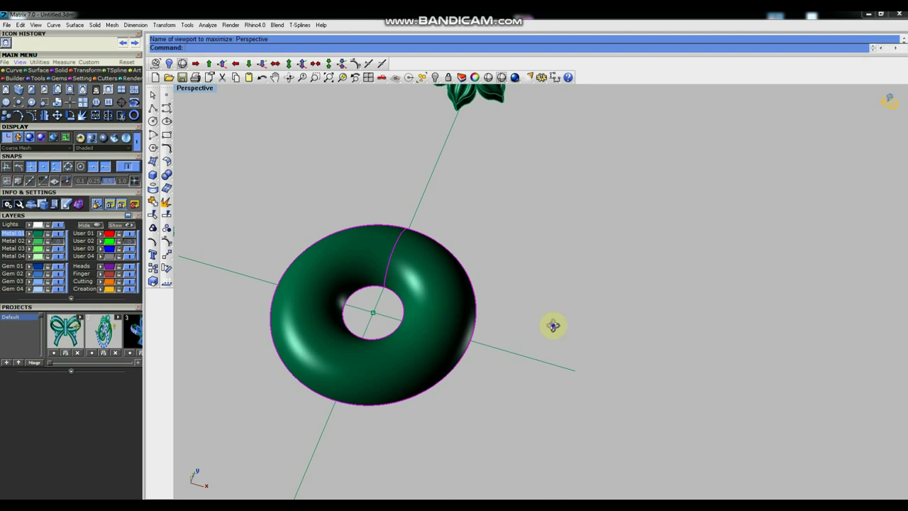
Create a flat UV rectangle curve from the torus with CreateUVCrv.
{"action": "right_click_drag", "start_coordinate": [553, 325], "coordinate": [446, 300]}
{"action": "type", "text": "C"}
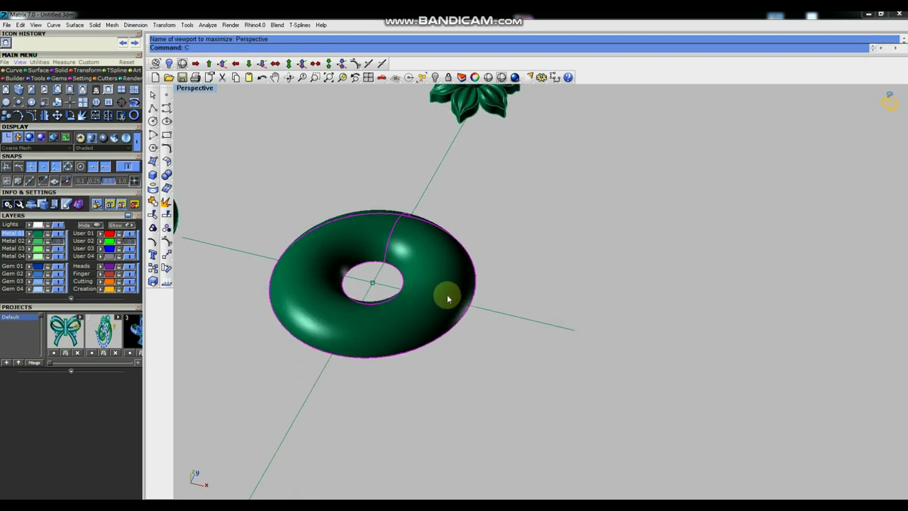
{"action": "type", "text": "reateSolid"}
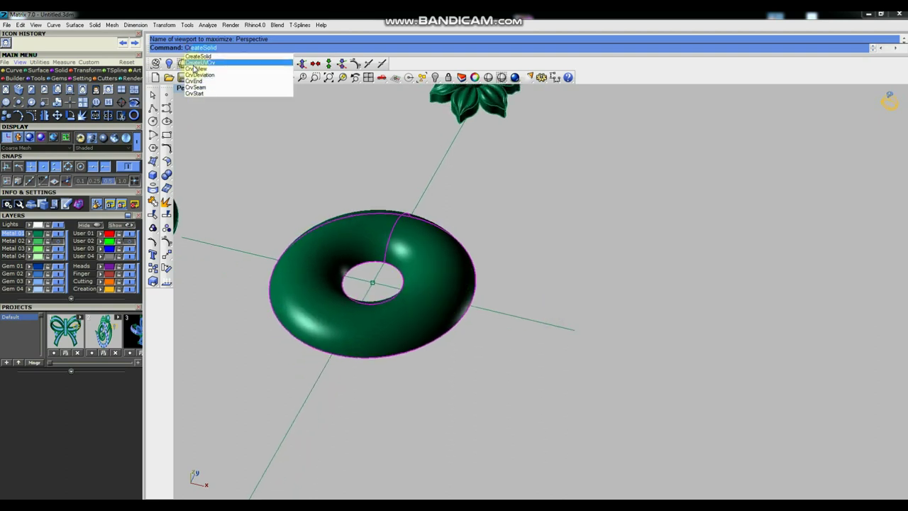
{"action": "left_click", "coordinate": [196, 64]}
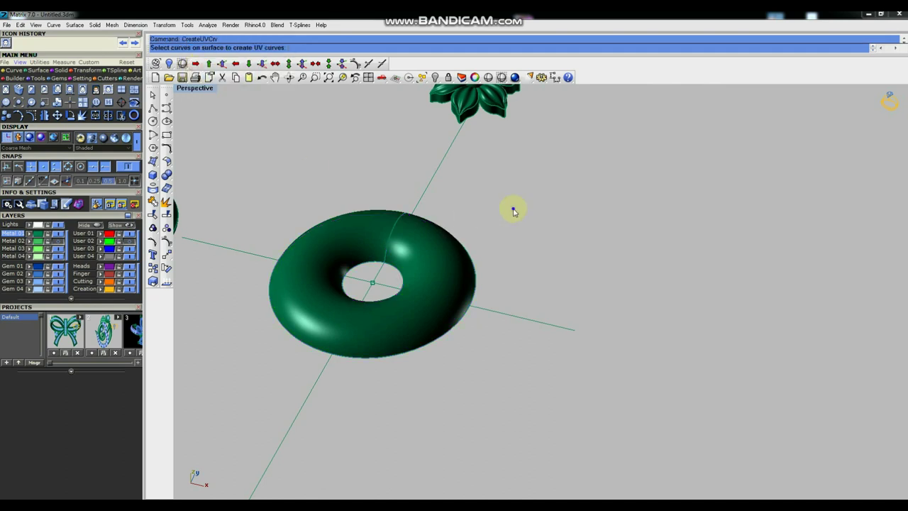
{"action": "scroll", "coordinate": [543, 202], "scroll_direction": "down", "scroll_amount": 4}
{"action": "left_click", "coordinate": [554, 353]}
{"action": "scroll", "coordinate": [435, 307], "scroll_direction": "down", "scroll_amount": 3}
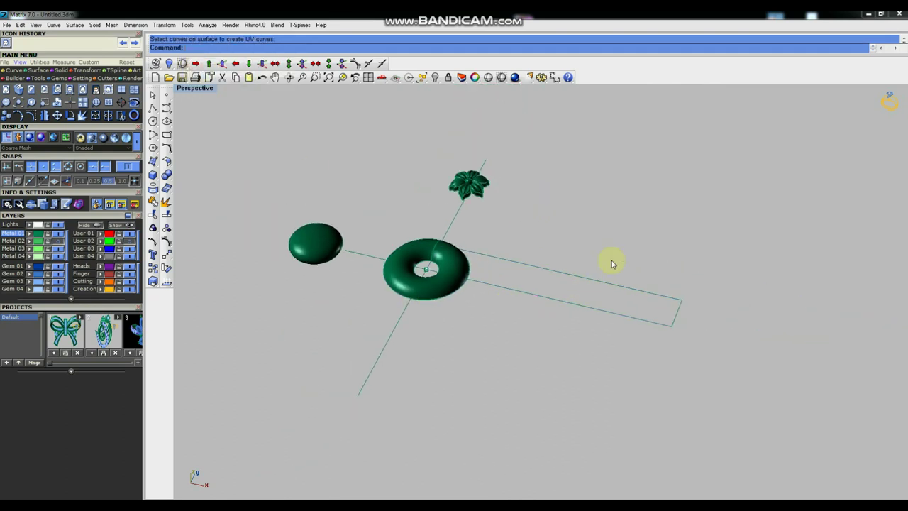
Window-select the torus with its curves and hide them.
{"action": "left_click", "coordinate": [578, 305]}
{"action": "left_click", "coordinate": [523, 335]}
{"action": "scroll", "coordinate": [454, 279], "scroll_direction": "up", "scroll_amount": 2}
{"action": "left_click", "coordinate": [455, 279]}
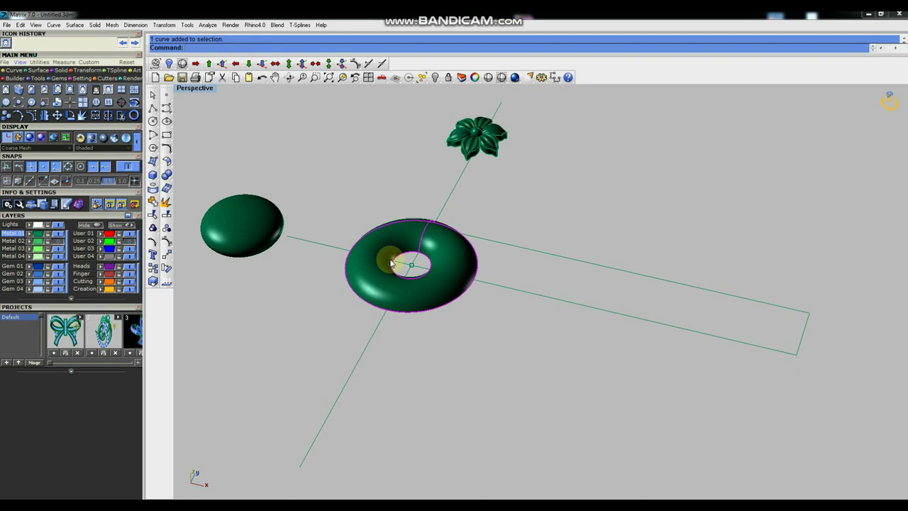
{"action": "left_click", "coordinate": [644, 277]}
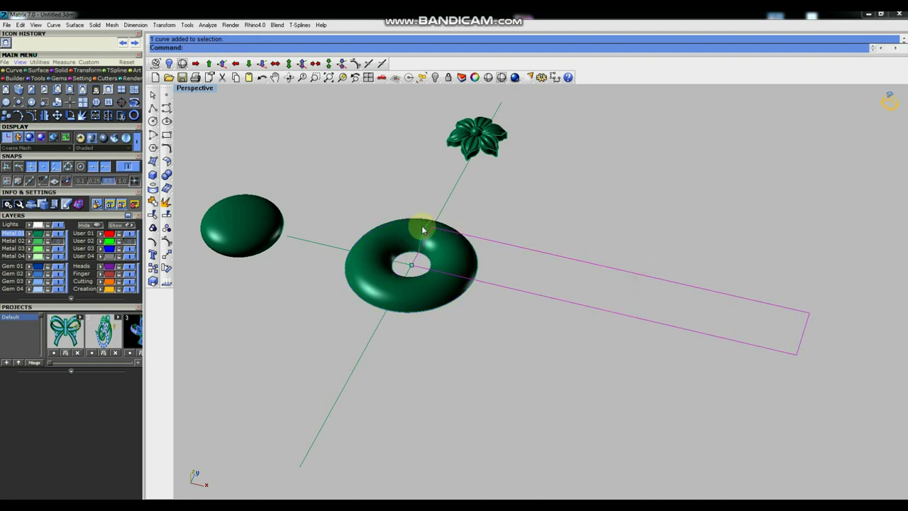
{"action": "scroll", "coordinate": [480, 381], "scroll_direction": "down", "scroll_amount": 2}
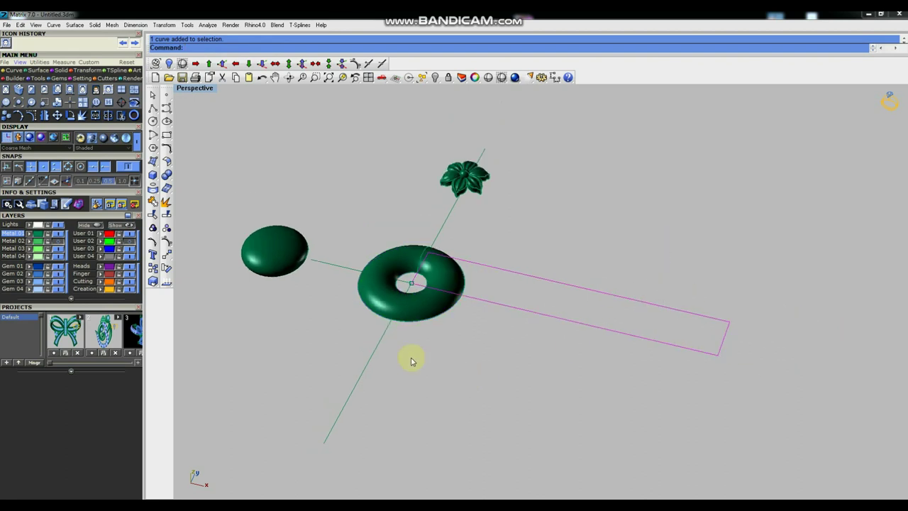
{"action": "left_click", "coordinate": [429, 351]}
{"action": "scroll", "coordinate": [426, 317], "scroll_direction": "up", "scroll_amount": 2}
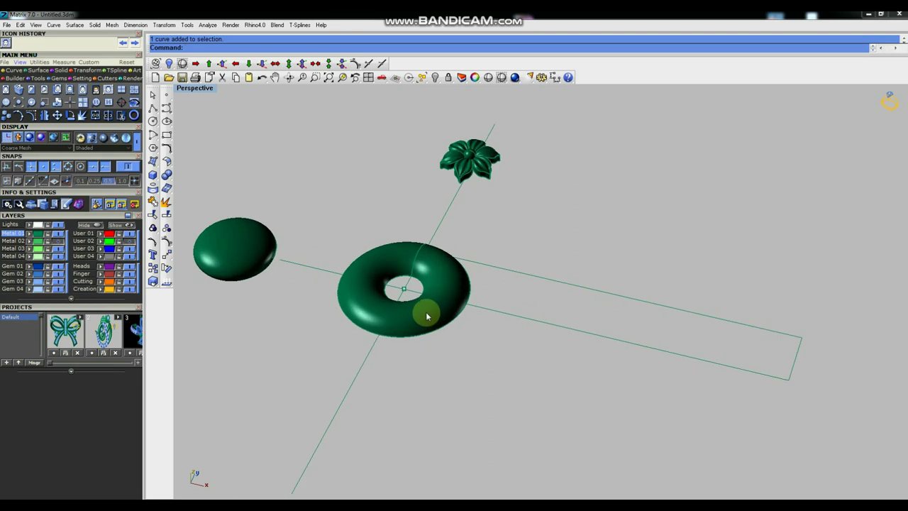
{"action": "mouse_move", "coordinate": [309, 177]}
{"action": "left_mouse_down"}
{"action": "mouse_move", "coordinate": [445, 354]}
{"action": "mouse_move", "coordinate": [487, 383]}
{"action": "left_mouse_up"}
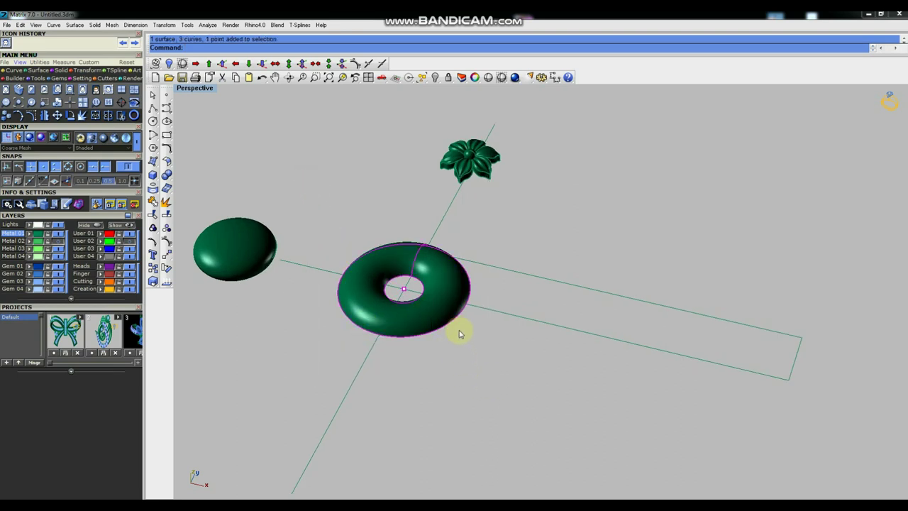
{"action": "key", "text": "ctrl+h"}
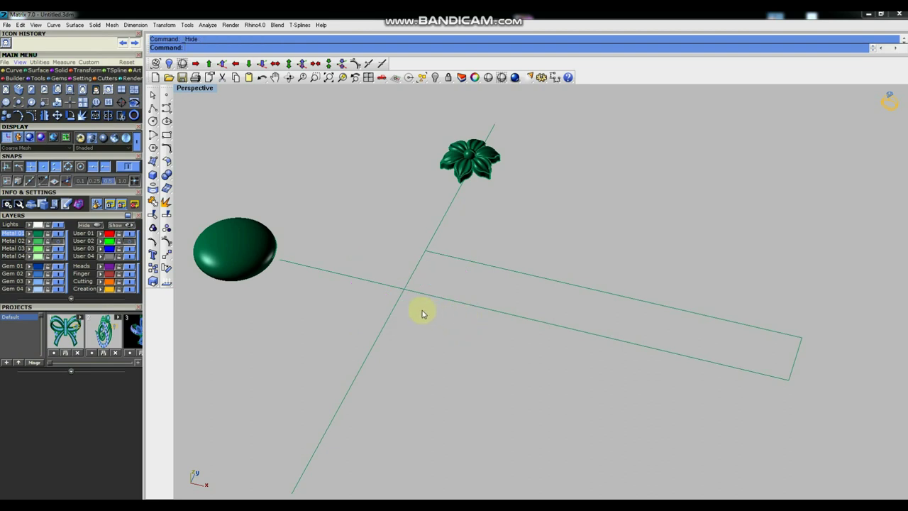
Maximize the Top view and draw a horizontal midline from the rectangle's right-edge midpoint.
{"action": "key", "text": "ctrl+F1"}
{"action": "scroll", "coordinate": [501, 308], "scroll_direction": "down", "scroll_amount": 3}
{"action": "scroll", "coordinate": [521, 293], "scroll_direction": "up", "scroll_amount": 5}
{"action": "left_click", "coordinate": [571, 277]}
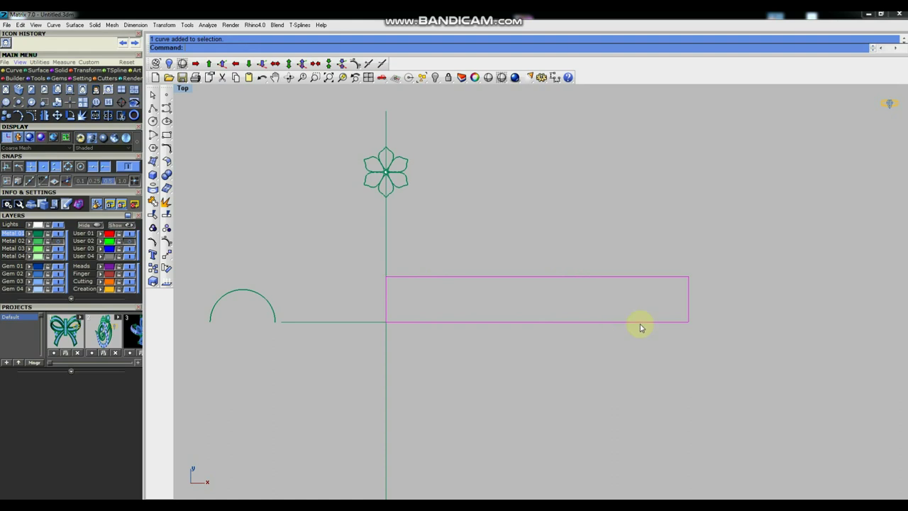
{"action": "left_click", "coordinate": [166, 108]}
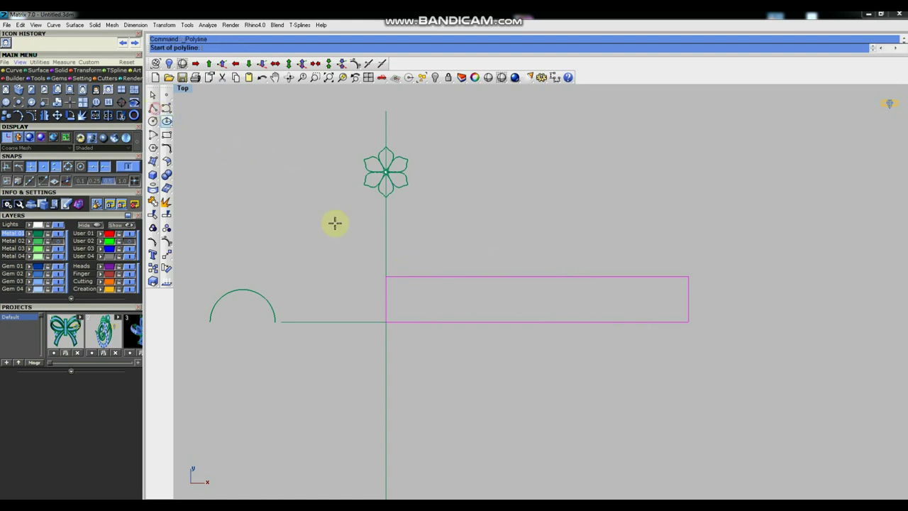
{"action": "left_click", "coordinate": [688, 298]}
{"action": "left_click", "coordinate": [387, 298]}
{"action": "right_click", "coordinate": [414, 301]}
Draw a vertical centre line from the rectangle's top edge to its bottom edge.
{"action": "right_click", "coordinate": [537, 286]}
{"action": "left_click", "coordinate": [537, 276]}
{"action": "left_click", "coordinate": [537, 321]}
{"action": "right_click", "coordinate": [534, 325]}
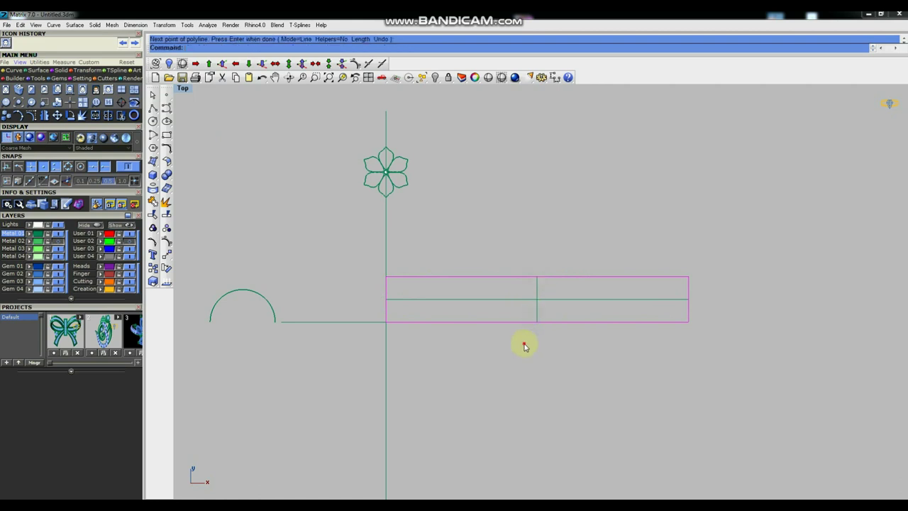
{"action": "scroll", "coordinate": [531, 300], "scroll_direction": "up", "scroll_amount": 2}
{"action": "scroll", "coordinate": [526, 305], "scroll_direction": "down", "scroll_amount": 2}
{"action": "right_click_drag", "start_coordinate": [455, 310], "coordinate": [501, 298]}
{"action": "scroll", "coordinate": [560, 295], "scroll_direction": "up", "scroll_amount": 2}
{"action": "scroll", "coordinate": [541, 302], "scroll_direction": "down", "scroll_amount": 1}
{"action": "scroll", "coordinate": [497, 301], "scroll_direction": "down", "scroll_amount": 1}
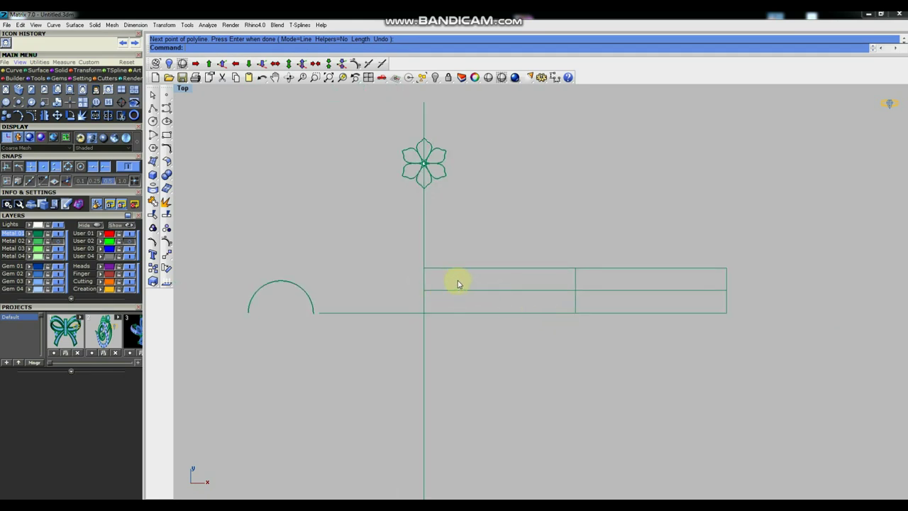
{"action": "scroll", "coordinate": [458, 283], "scroll_direction": "up", "scroll_amount": 2}
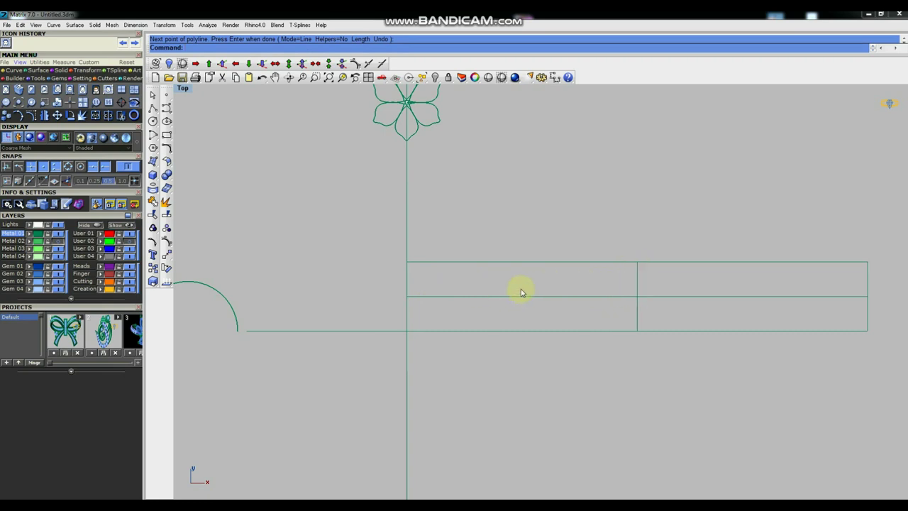
{"action": "scroll", "coordinate": [422, 291], "scroll_direction": "down", "scroll_amount": 2}
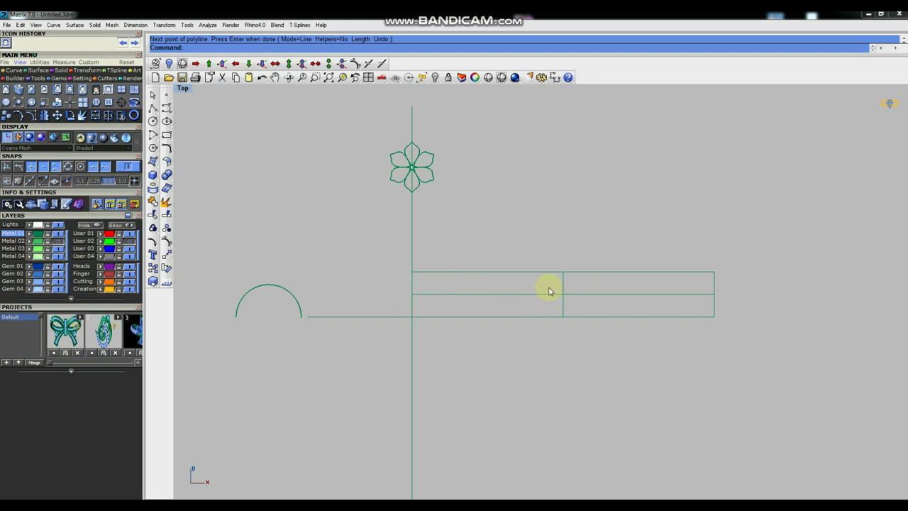
{"action": "scroll", "coordinate": [541, 301], "scroll_direction": "up", "scroll_amount": 1}
{"action": "scroll", "coordinate": [529, 296], "scroll_direction": "up", "scroll_amount": 1}
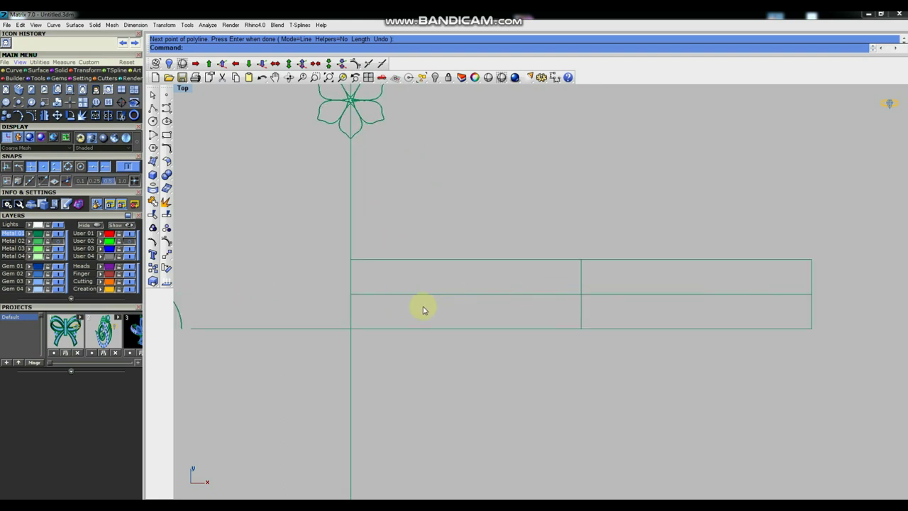
{"action": "scroll", "coordinate": [337, 288], "scroll_direction": "down", "scroll_amount": 1}
{"action": "scroll", "coordinate": [356, 344], "scroll_direction": "up", "scroll_amount": 1}
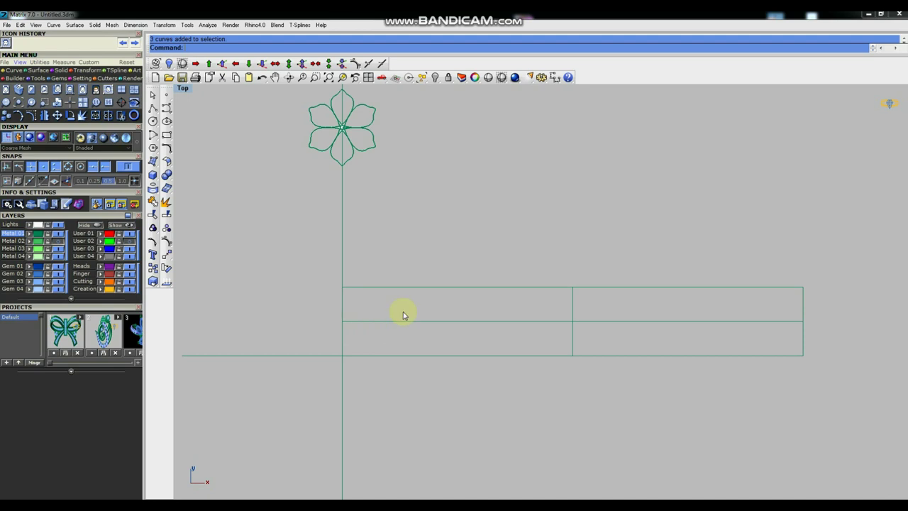
{"action": "left_click", "coordinate": [153, 135]}
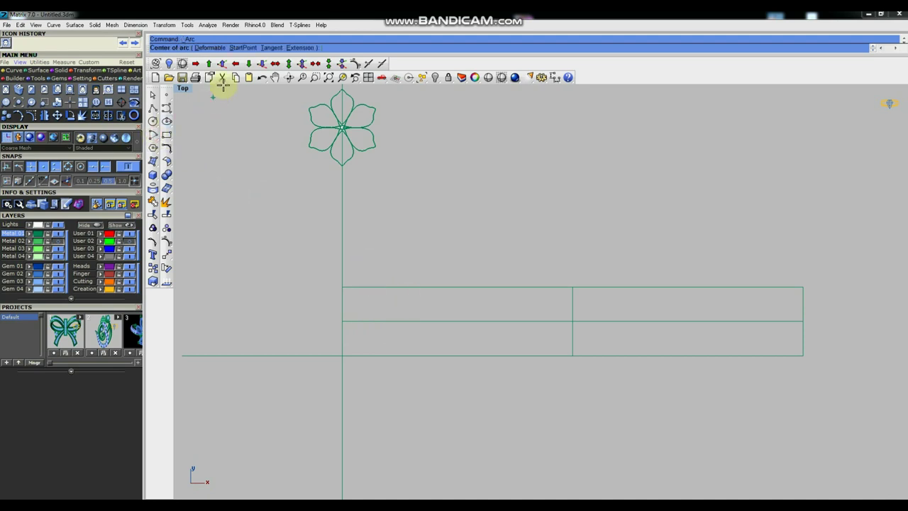
Draw a half-circle arc on the rectangle's left edge ending at the top-left corner.
{"action": "left_click", "coordinate": [343, 320]}
{"action": "left_click", "coordinate": [343, 291]}
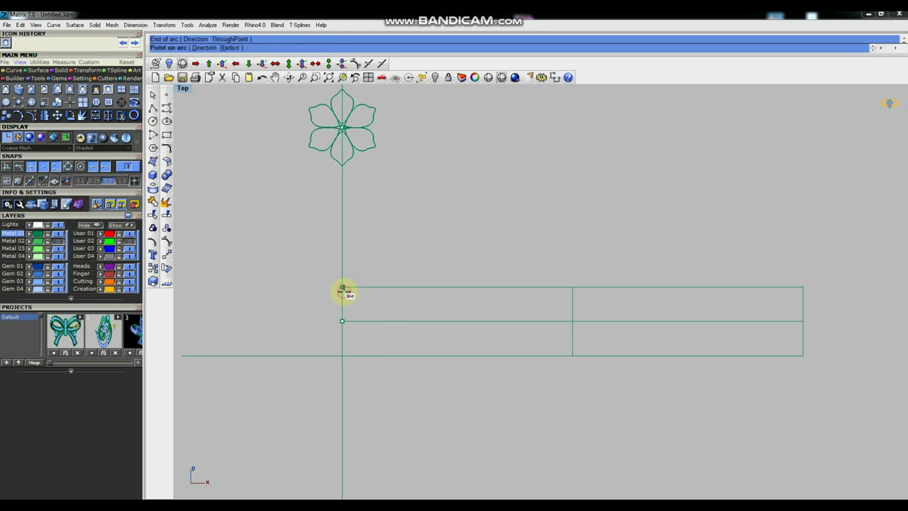
{"action": "scroll", "coordinate": [350, 302], "scroll_direction": "up", "scroll_amount": 4}
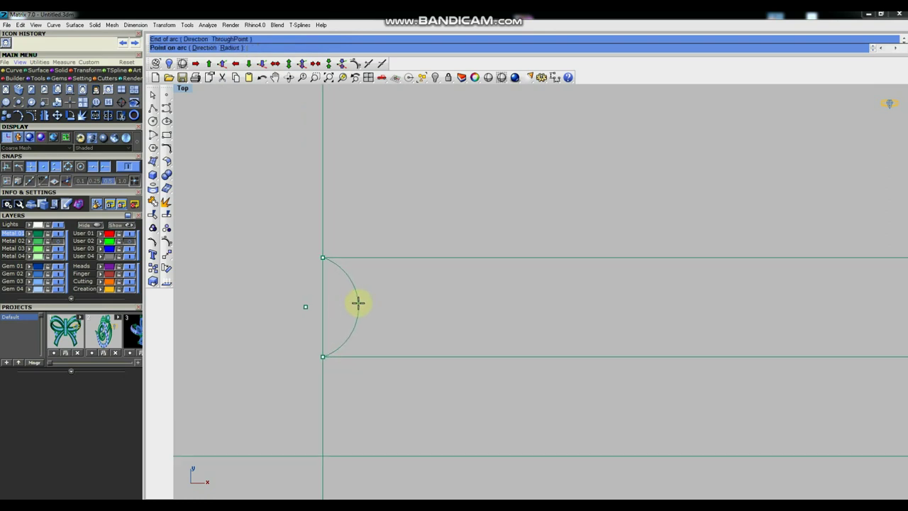
{"action": "left_click", "coordinate": [356, 305]}
Copy the arc directly below to stack a second arc.
{"action": "left_click_drag", "start_coordinate": [385, 298], "coordinate": [338, 318]}
{"action": "left_click", "coordinate": [151, 270]}
{"action": "left_click", "coordinate": [322, 257]}
{"action": "left_click", "coordinate": [323, 358]}
{"action": "key", "text": "Return"}
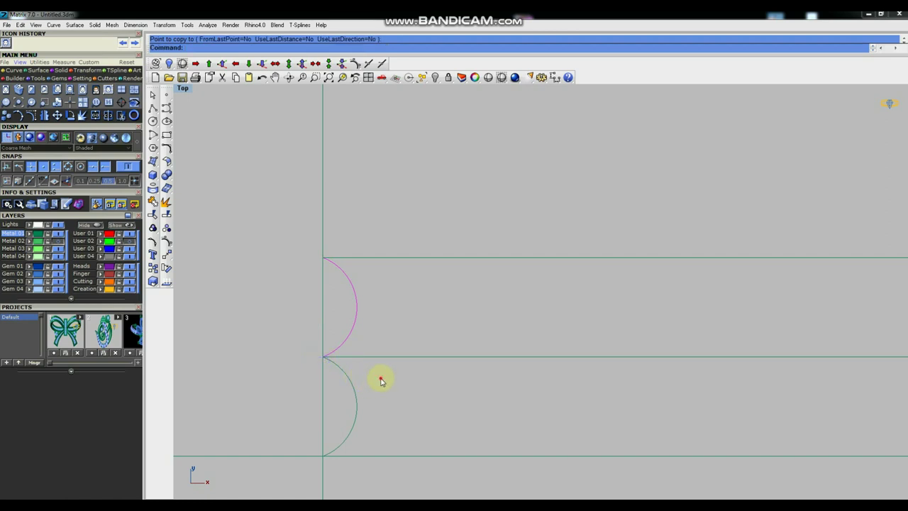
Rotate a copy of the arcs about their shared point to lie along the midline.
{"action": "left_click", "coordinate": [353, 402]}
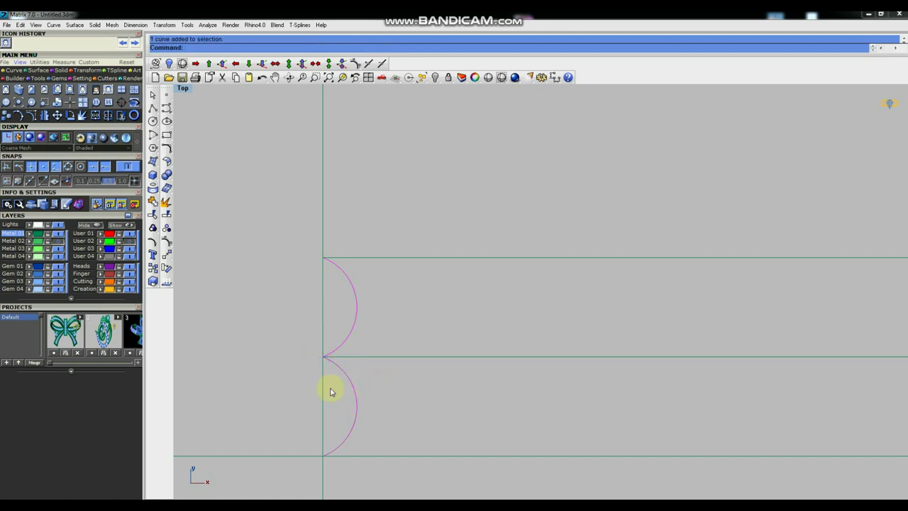
{"action": "left_click", "coordinate": [167, 254]}
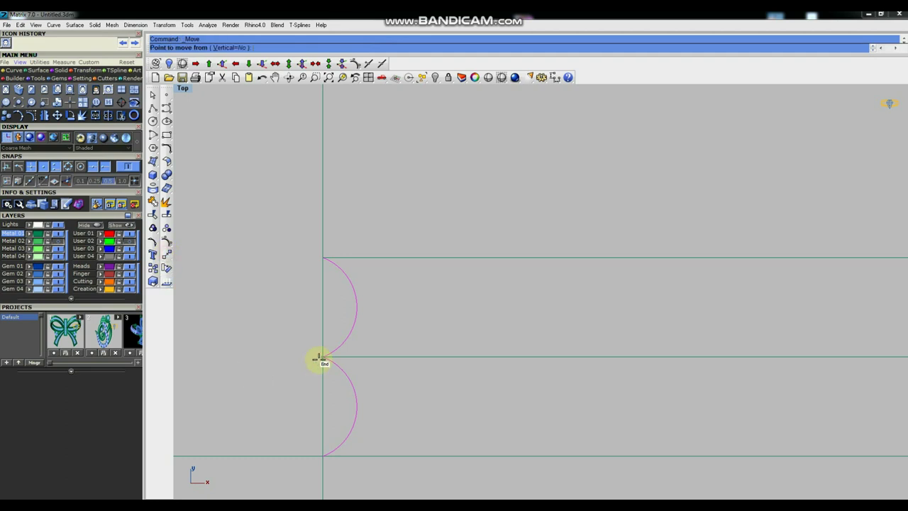
{"action": "left_click", "coordinate": [166, 267]}
{"action": "left_click", "coordinate": [323, 358]}
{"action": "left_click", "coordinate": [323, 258]}
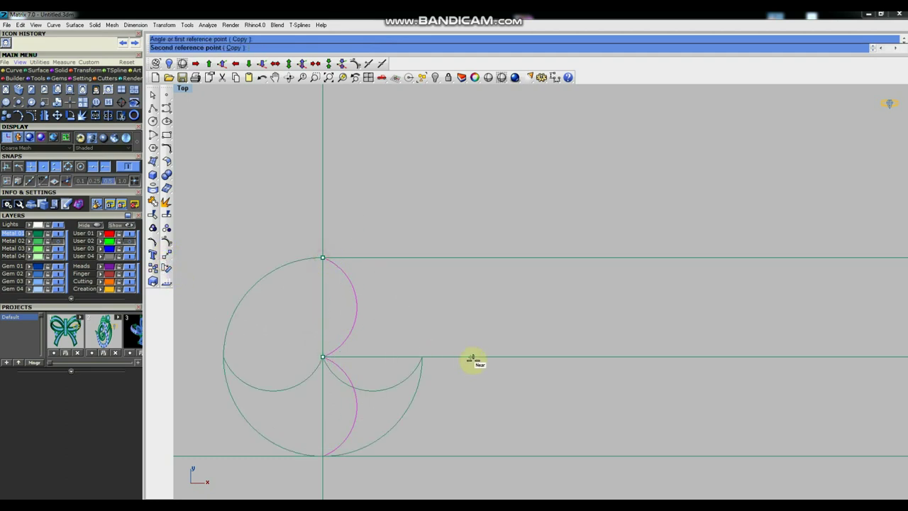
{"action": "left_click", "coordinate": [485, 357]}
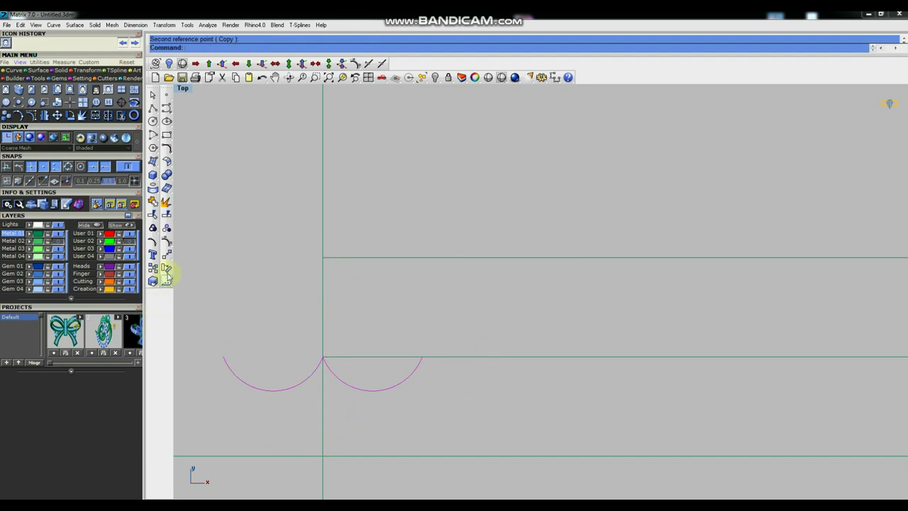
Move the rotated arcs so they hang from the rectangle's top-left corner.
{"action": "left_click", "coordinate": [166, 254]}
{"action": "left_click", "coordinate": [225, 356]}
{"action": "left_click", "coordinate": [325, 261]}
{"action": "scroll", "coordinate": [363, 311], "scroll_direction": "down", "scroll_amount": 3}
{"action": "scroll", "coordinate": [385, 305], "scroll_direction": "up", "scroll_amount": 1}
{"action": "scroll", "coordinate": [385, 305], "scroll_direction": "up", "scroll_amount": 2}
{"action": "scroll", "coordinate": [353, 292], "scroll_direction": "down", "scroll_amount": 2}
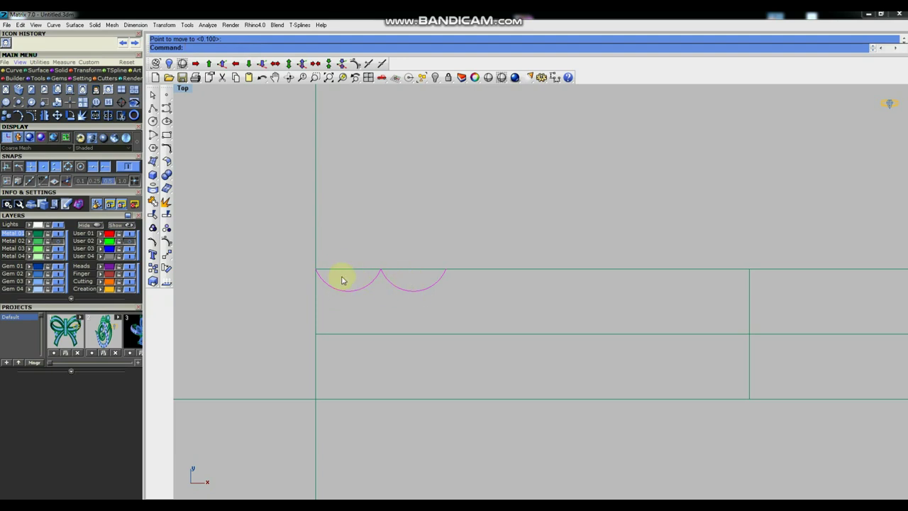
{"action": "scroll", "coordinate": [348, 324], "scroll_direction": "down", "scroll_amount": 3}
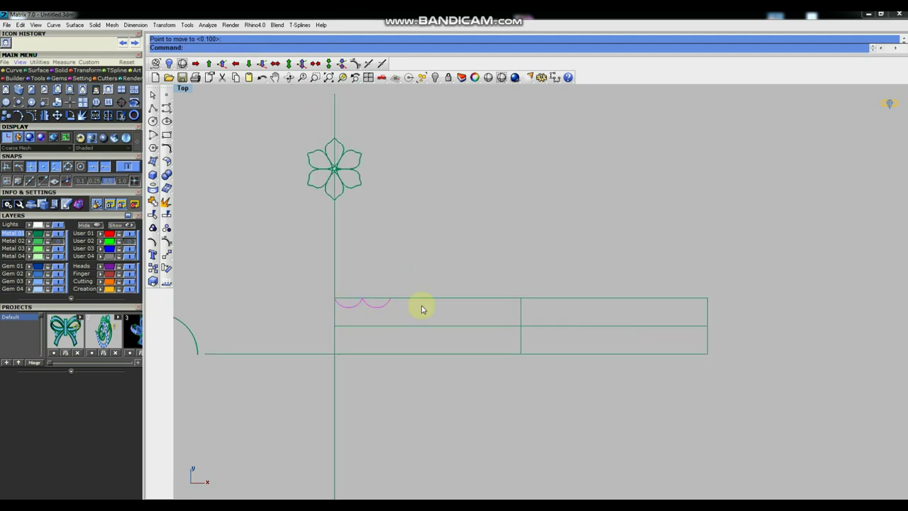
{"action": "scroll", "coordinate": [343, 317], "scroll_direction": "up", "scroll_amount": 2}
{"action": "scroll", "coordinate": [344, 316], "scroll_direction": "up", "scroll_amount": 1}
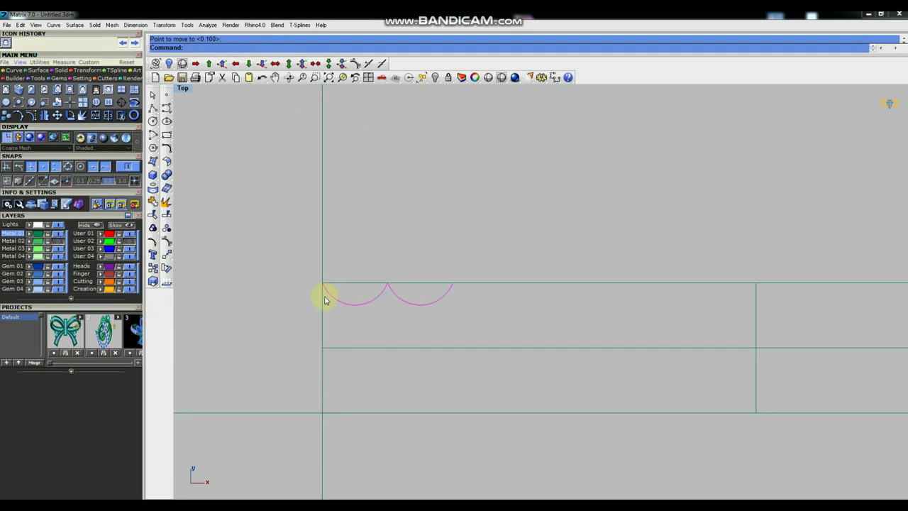
{"action": "scroll", "coordinate": [287, 331], "scroll_direction": "down", "scroll_amount": 3}
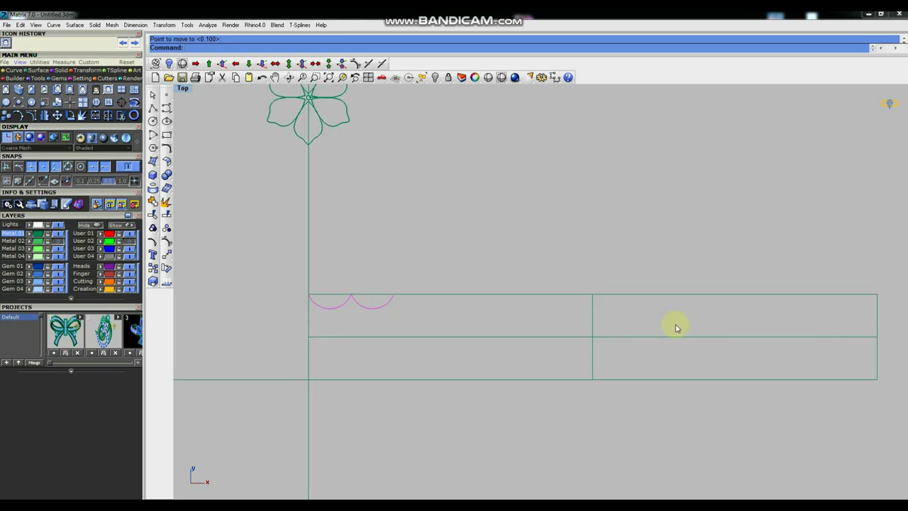
{"action": "scroll", "coordinate": [327, 303], "scroll_direction": "up", "scroll_amount": 3}
Copy the left arc along the top edge to complete a row of three arcs.
{"action": "left_click", "coordinate": [339, 320]}
{"action": "left_click", "coordinate": [152, 269]}
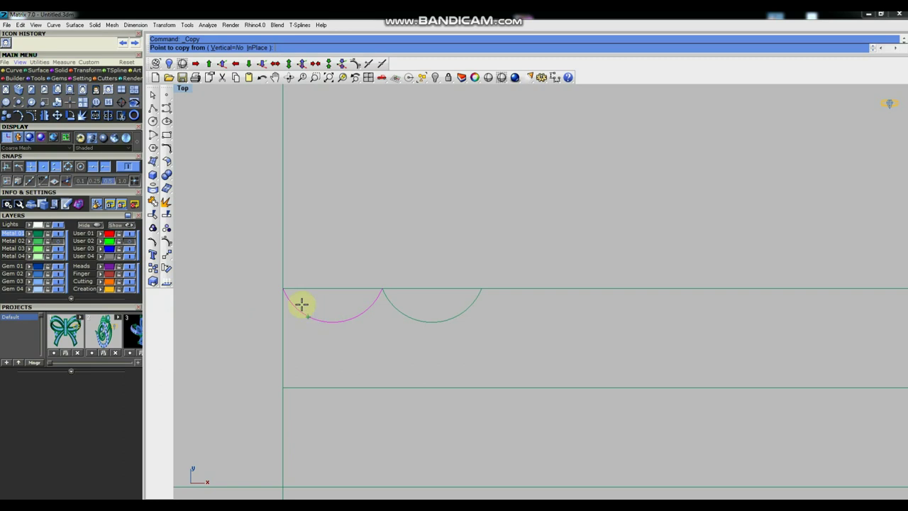
{"action": "left_click", "coordinate": [282, 289]}
{"action": "left_click", "coordinate": [333, 323]}
{"action": "key", "text": "Return"}
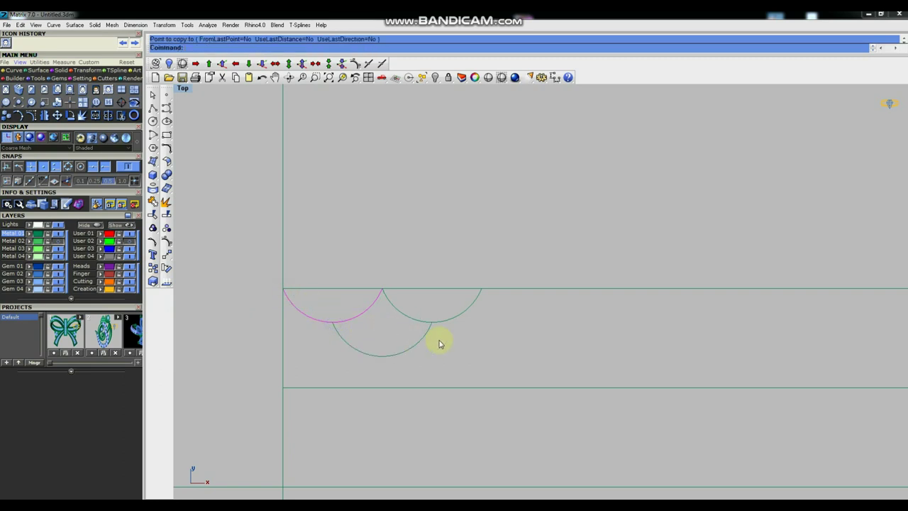
Copy the three-arc row one and two rows lower, then select all nine arcs.
{"action": "left_click_drag", "start_coordinate": [477, 330], "coordinate": [320, 306]}
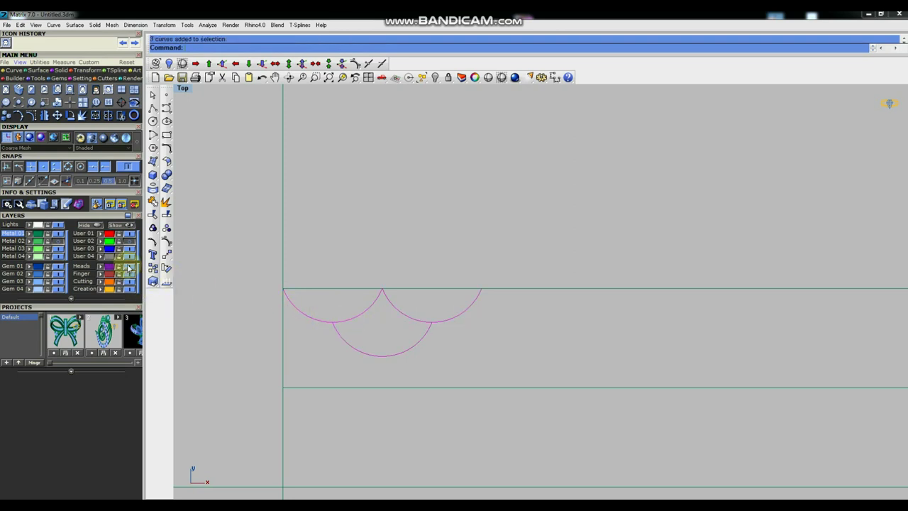
{"action": "left_click", "coordinate": [153, 269]}
{"action": "left_click", "coordinate": [381, 289]}
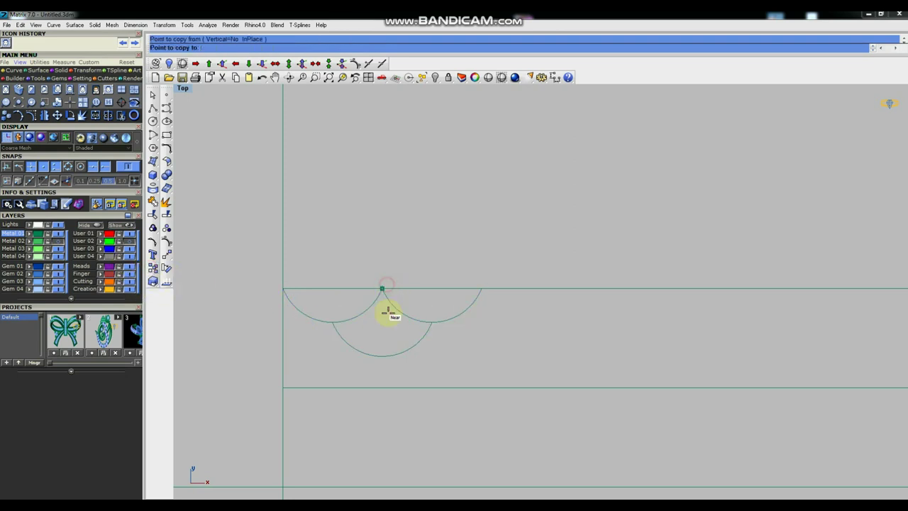
{"action": "left_click", "coordinate": [381, 356]}
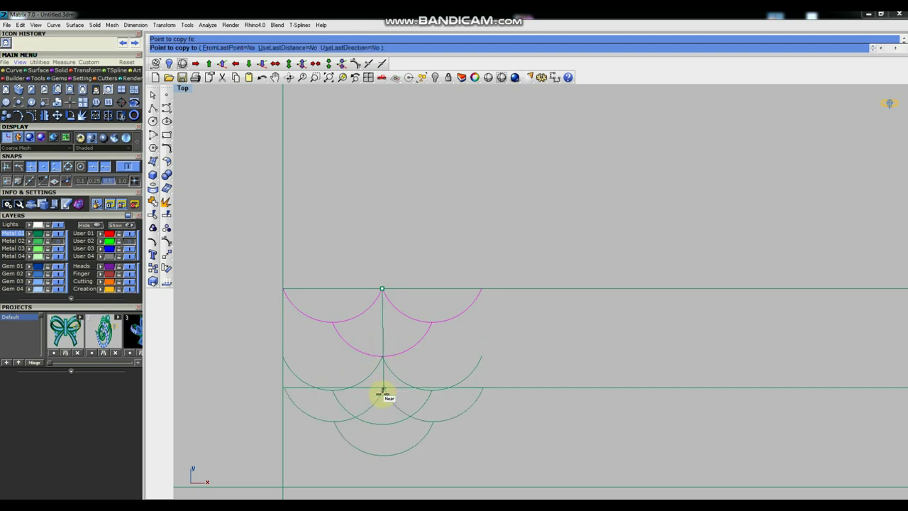
{"action": "left_click", "coordinate": [381, 421]}
{"action": "key", "text": "Return"}
{"action": "scroll", "coordinate": [466, 377], "scroll_direction": "down", "scroll_amount": 3}
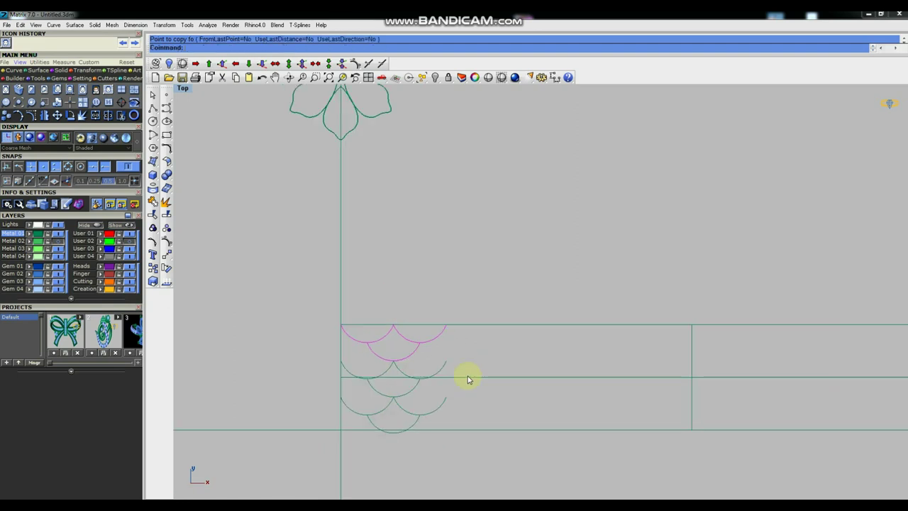
{"action": "scroll", "coordinate": [386, 421], "scroll_direction": "up", "scroll_amount": 1}
{"action": "scroll", "coordinate": [411, 405], "scroll_direction": "up", "scroll_amount": 2}
{"action": "scroll", "coordinate": [383, 341], "scroll_direction": "up", "scroll_amount": 1}
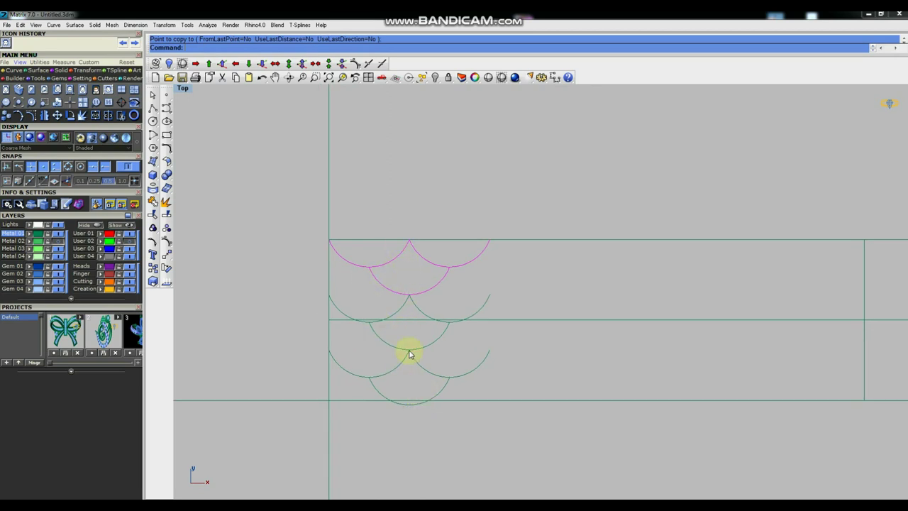
{"action": "scroll", "coordinate": [405, 413], "scroll_direction": "up", "scroll_amount": 2}
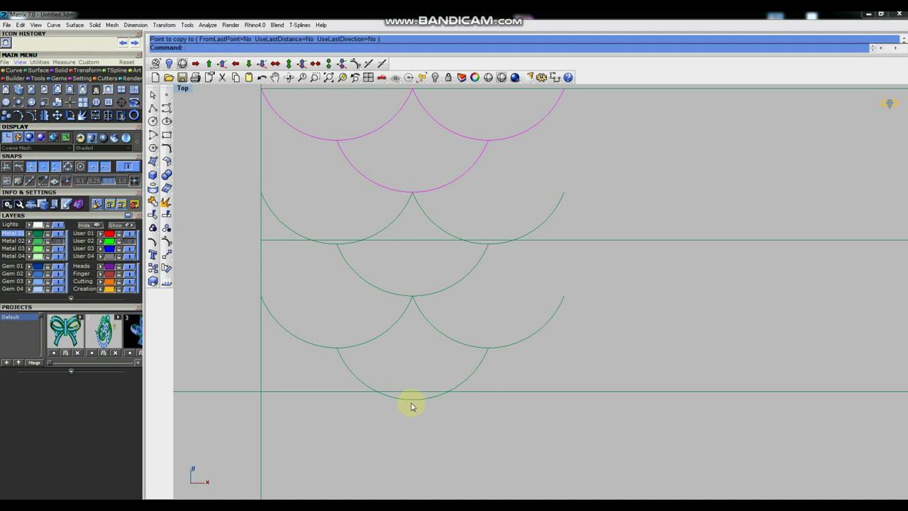
{"action": "scroll", "coordinate": [421, 405], "scroll_direction": "down", "scroll_amount": 2}
{"action": "left_click_drag", "start_coordinate": [295, 223], "coordinate": [517, 433]}
Scale the arcs in one direction from their top to fit the band line, then reselect the nine arcs.
{"action": "left_click", "coordinate": [152, 281]}
{"action": "left_click", "coordinate": [168, 321]}
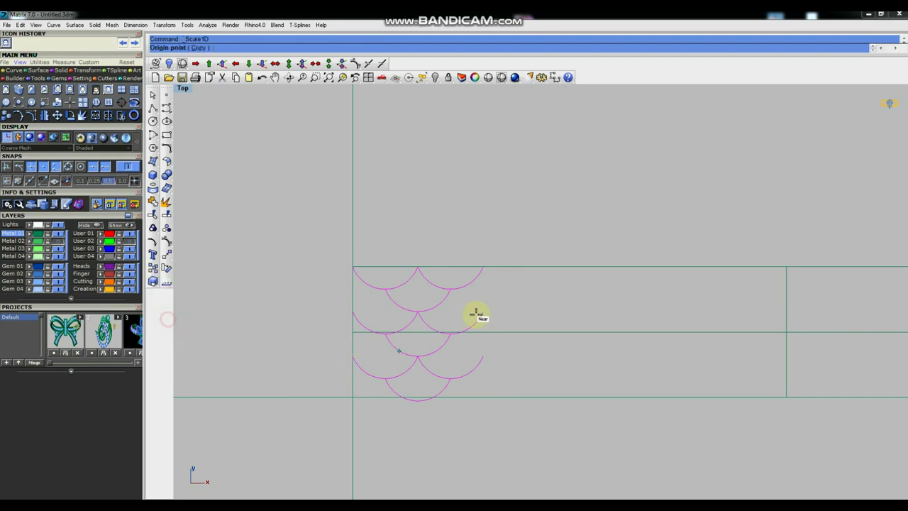
{"action": "left_click", "coordinate": [419, 267]}
{"action": "scroll", "coordinate": [411, 406], "scroll_direction": "up", "scroll_amount": 2}
{"action": "left_click", "coordinate": [420, 389]}
{"action": "left_click", "coordinate": [420, 384]}
{"action": "scroll", "coordinate": [420, 418], "scroll_direction": "down", "scroll_amount": 2}
{"action": "key", "text": "Escape"}
{"action": "scroll", "coordinate": [462, 334], "scroll_direction": "down", "scroll_amount": 2}
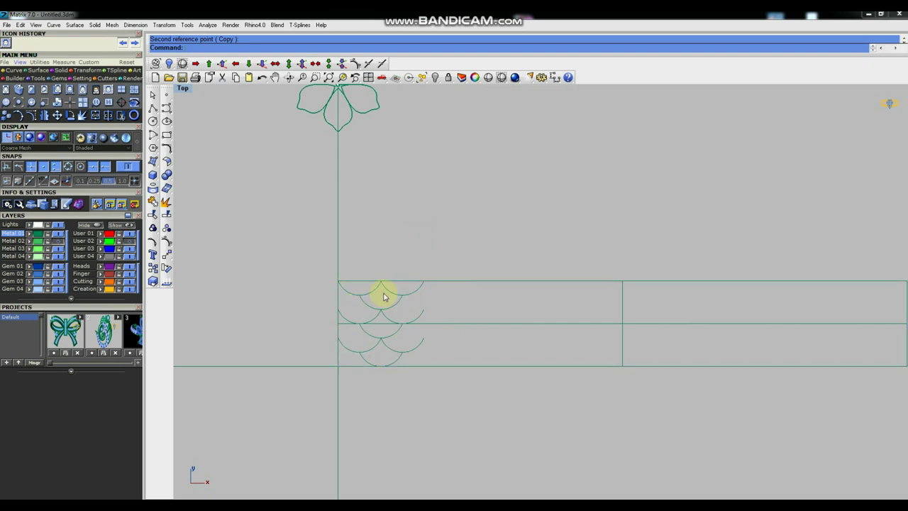
{"action": "left_click_drag", "start_coordinate": [289, 246], "coordinate": [443, 399]}
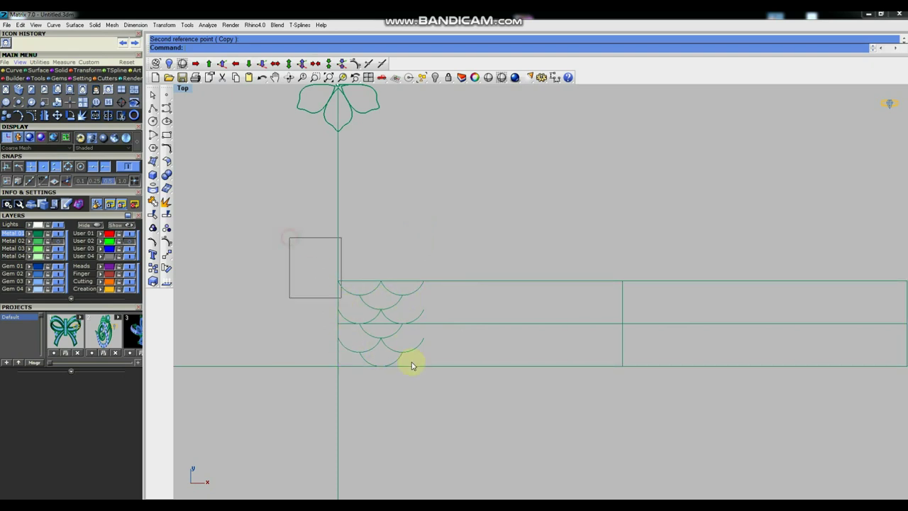
Place a trial copy of the arc pattern to its right, then undo it.
{"action": "left_click", "coordinate": [153, 268]}
{"action": "left_click", "coordinate": [336, 279]}
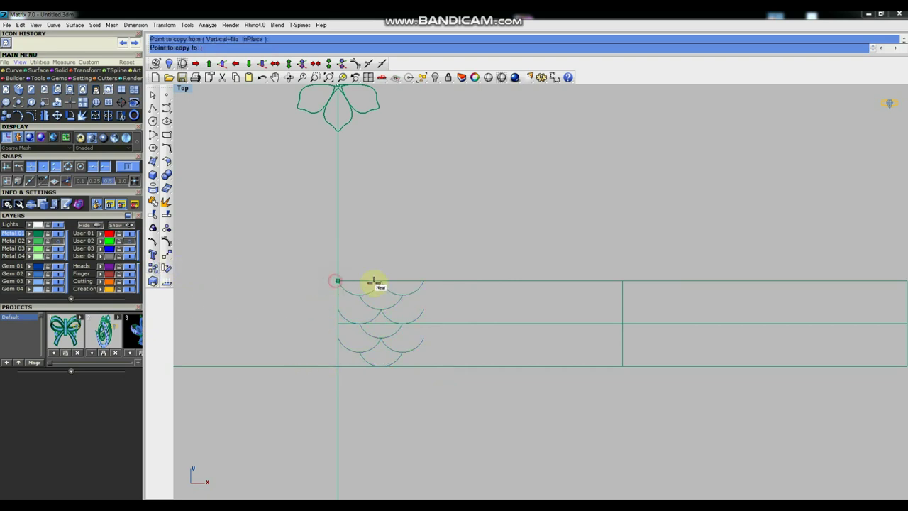
{"action": "left_click", "coordinate": [424, 282]}
{"action": "key", "text": "Return"}
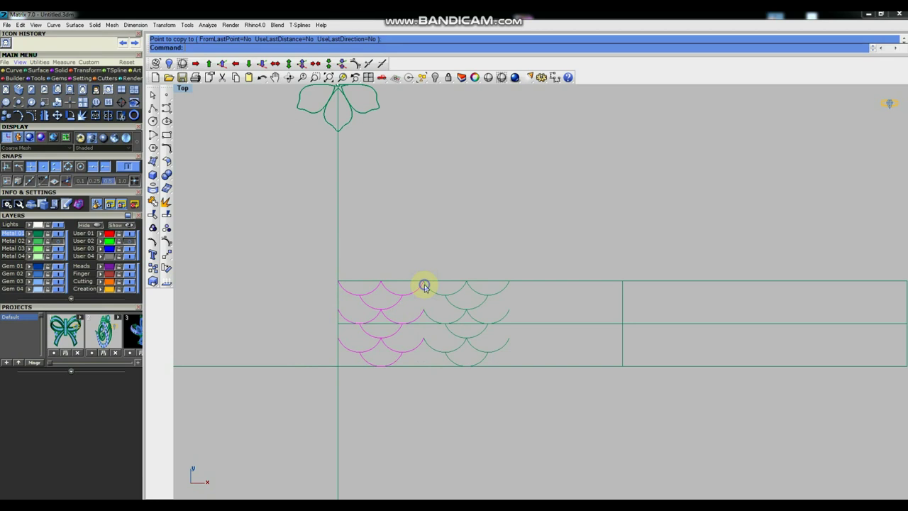
{"action": "key", "text": "ctrl+z"}
Copy the middle arc to the pattern's left edge.
{"action": "scroll", "coordinate": [396, 282], "scroll_direction": "up", "scroll_amount": 2}
{"action": "scroll", "coordinate": [395, 279], "scroll_direction": "up", "scroll_amount": 2}
{"action": "scroll", "coordinate": [394, 298], "scroll_direction": "up", "scroll_amount": 2}
{"action": "left_click", "coordinate": [385, 296]}
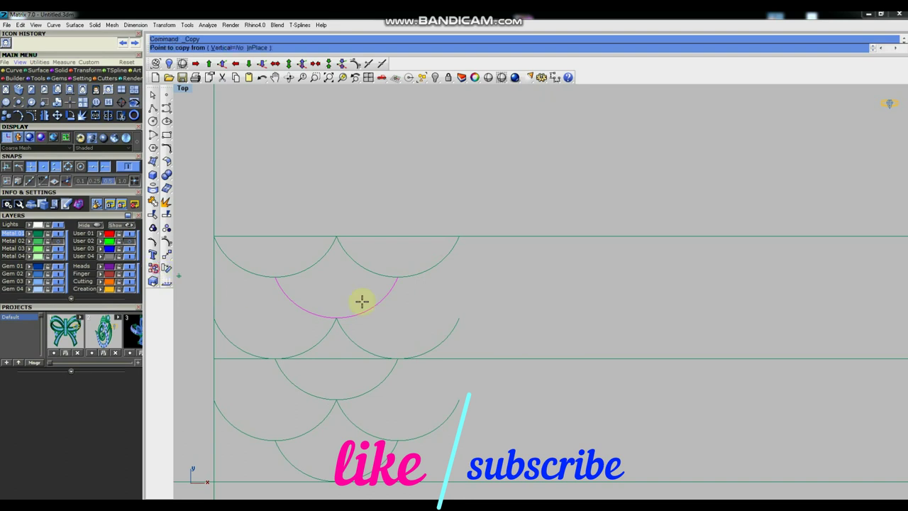
{"action": "left_click", "coordinate": [153, 268]}
{"action": "left_click", "coordinate": [397, 277]}
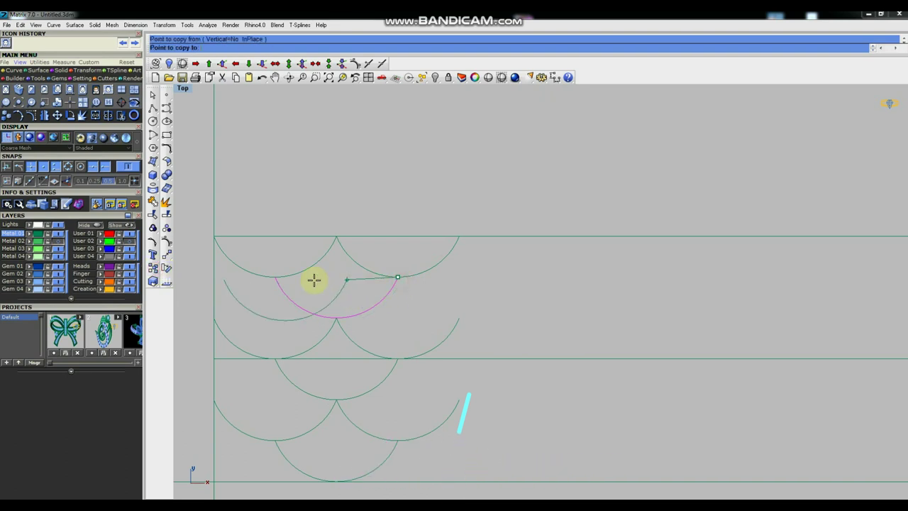
{"action": "left_click", "coordinate": [276, 281]}
{"action": "key", "text": "Return"}
Trim the new arc where it crosses the vertical guide line.
{"action": "scroll", "coordinate": [365, 297], "scroll_direction": "down", "scroll_amount": 1}
{"action": "scroll", "coordinate": [377, 303], "scroll_direction": "down", "scroll_amount": 1}
{"action": "scroll", "coordinate": [324, 293], "scroll_direction": "up", "scroll_amount": 2}
{"action": "scroll", "coordinate": [324, 294], "scroll_direction": "down", "scroll_amount": 3}
{"action": "left_click", "coordinate": [322, 213]}
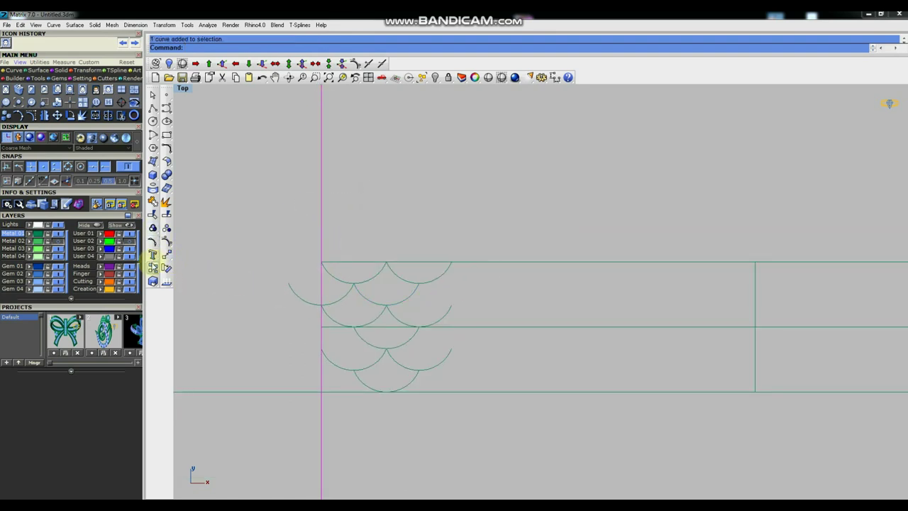
{"action": "left_click", "coordinate": [152, 214]}
{"action": "left_click", "coordinate": [303, 278]}
{"action": "scroll", "coordinate": [339, 301], "scroll_direction": "up", "scroll_amount": 3}
{"action": "key", "text": "Return"}
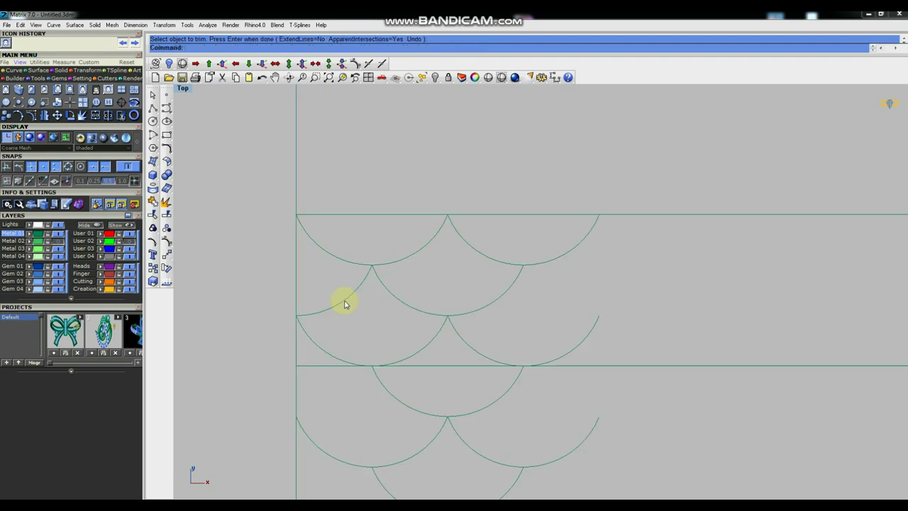
Mirror a copy of the trimmed edge arc onto the pattern's right side.
{"action": "left_click", "coordinate": [344, 302]}
{"action": "left_click", "coordinate": [168, 264]}
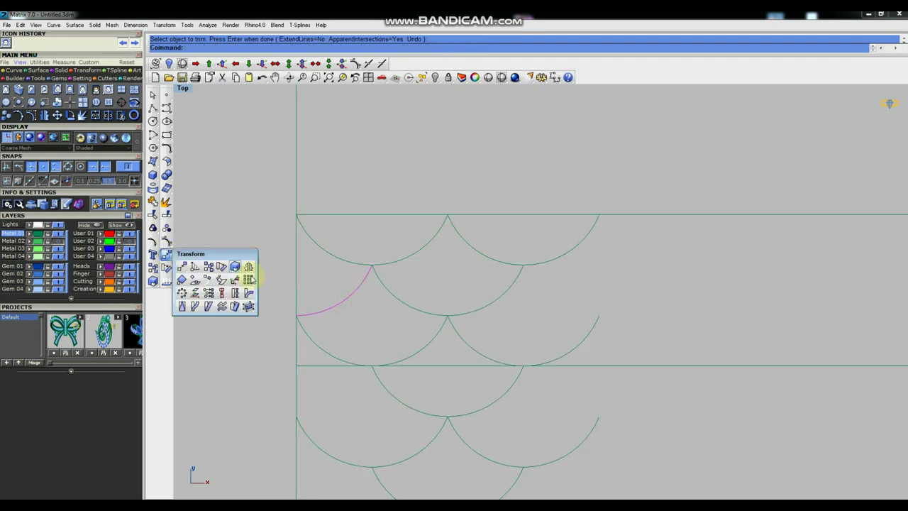
{"action": "left_click", "coordinate": [248, 266]}
{"action": "left_click", "coordinate": [445, 314]}
{"action": "left_click", "coordinate": [449, 282]}
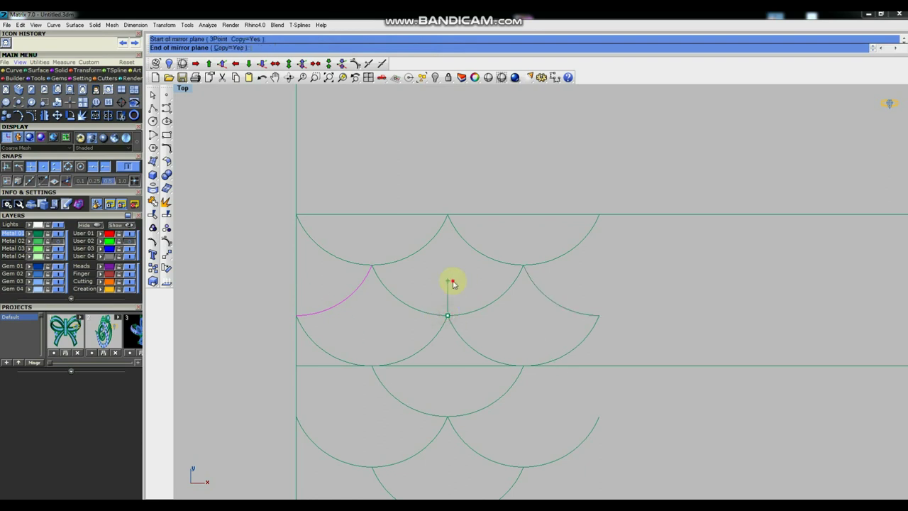
Copy both edge pieces down one row, then select all thirteen scale arcs.
{"action": "left_click", "coordinate": [553, 291], "text": "shift"}
{"action": "left_click", "coordinate": [166, 281]}
{"action": "left_click", "coordinate": [372, 267]}
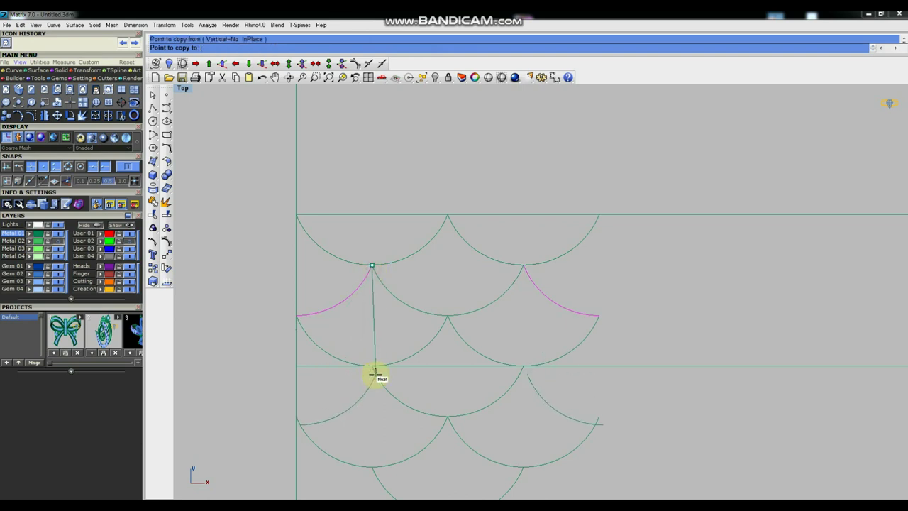
{"action": "left_click", "coordinate": [373, 370]}
{"action": "key", "text": "Return"}
{"action": "scroll", "coordinate": [417, 341], "scroll_direction": "down", "scroll_amount": 4}
{"action": "left_click", "coordinate": [328, 301]}
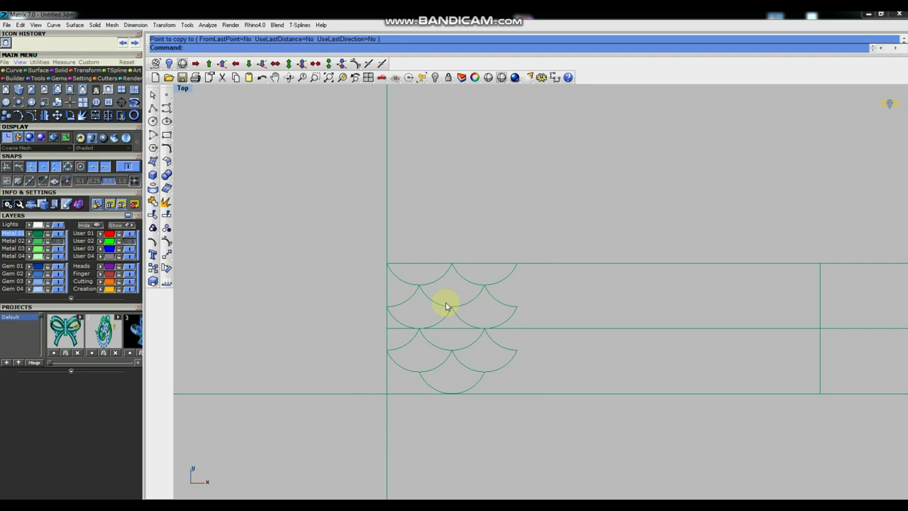
{"action": "left_click_drag", "start_coordinate": [349, 240], "coordinate": [545, 425]}
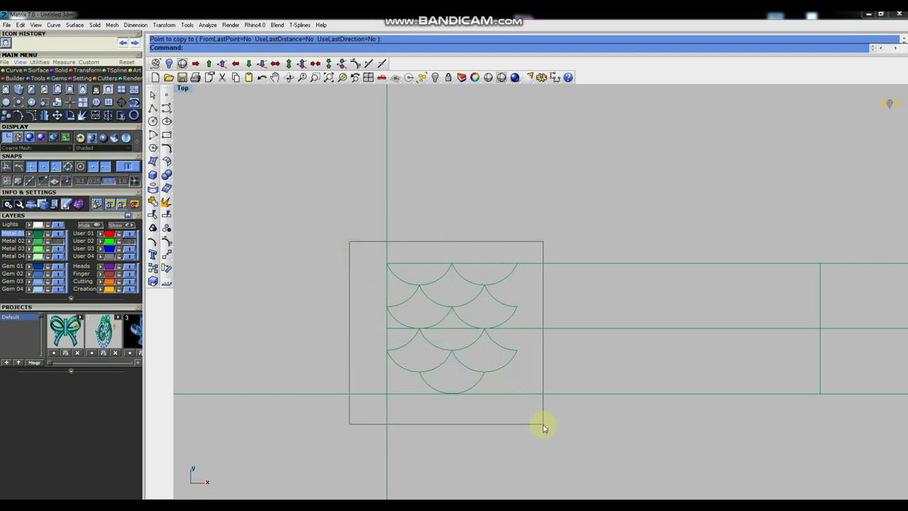
Place a trial copy of the arc block to its right, then undo it.
{"action": "left_click", "coordinate": [153, 267]}
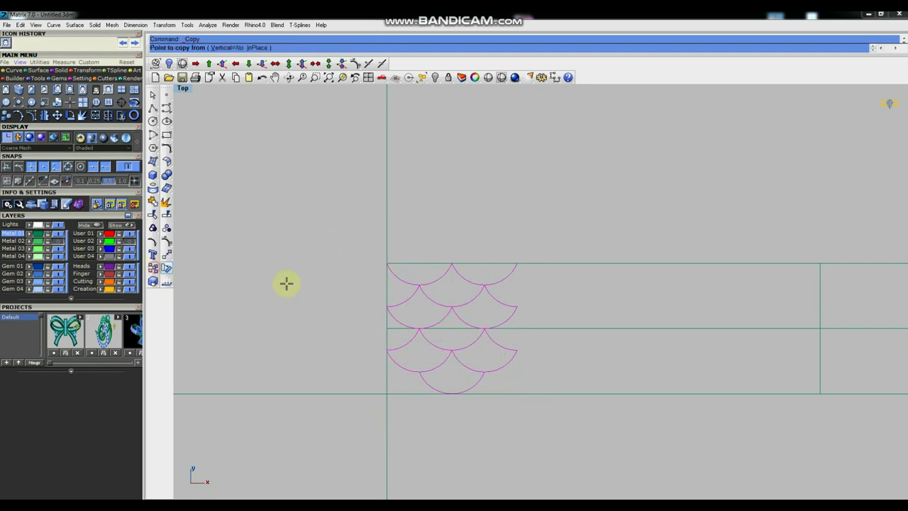
{"action": "left_click", "coordinate": [387, 264]}
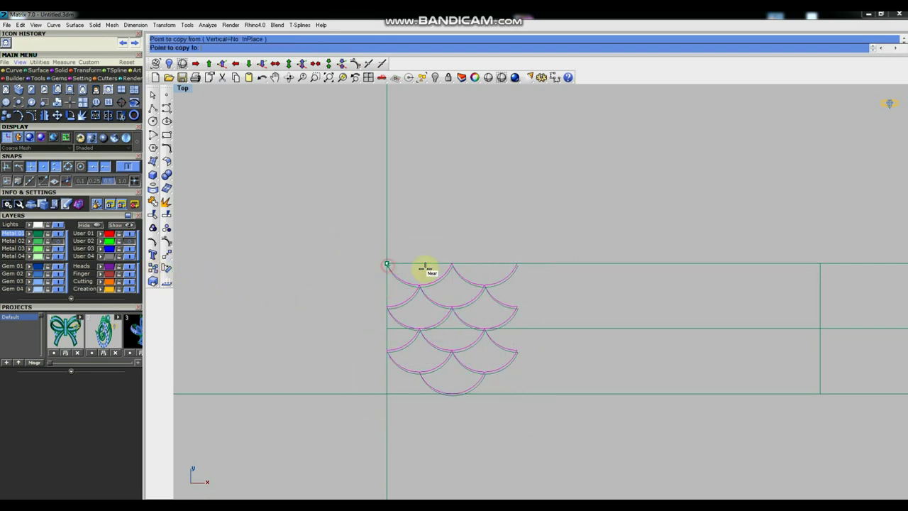
{"action": "left_click", "coordinate": [515, 267]}
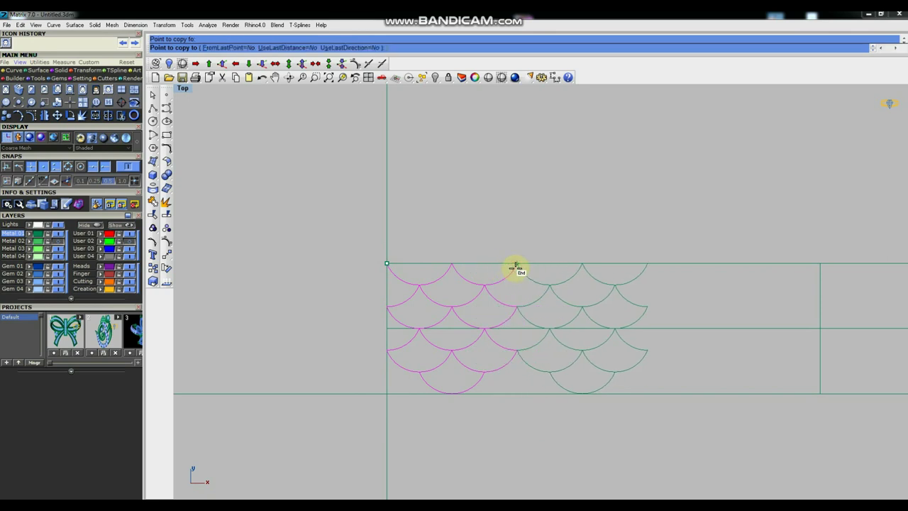
{"action": "key", "text": "Return"}
{"action": "key", "text": "ctrl+z"}
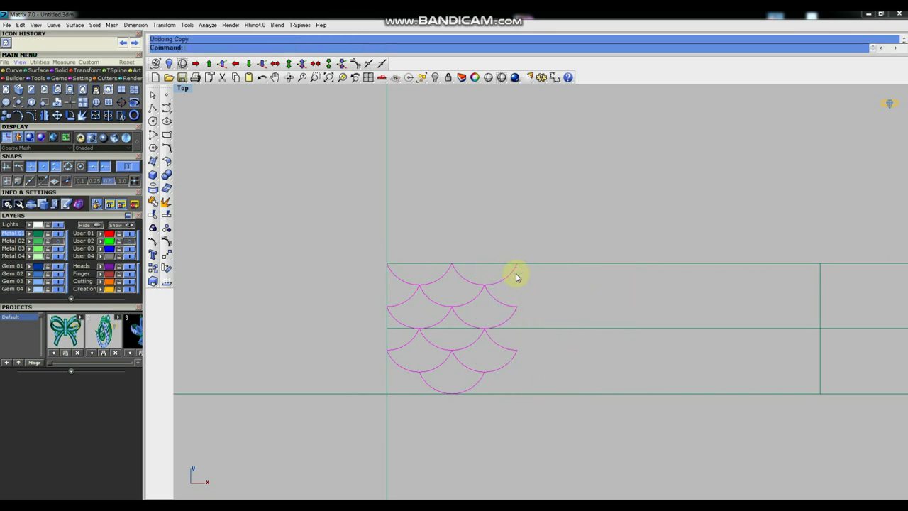
Copy the left and right edge arc pieces down into the bottom row.
{"action": "scroll", "coordinate": [487, 348], "scroll_direction": "up", "scroll_amount": 2}
{"action": "right_click_drag", "start_coordinate": [469, 360], "coordinate": [510, 291]}
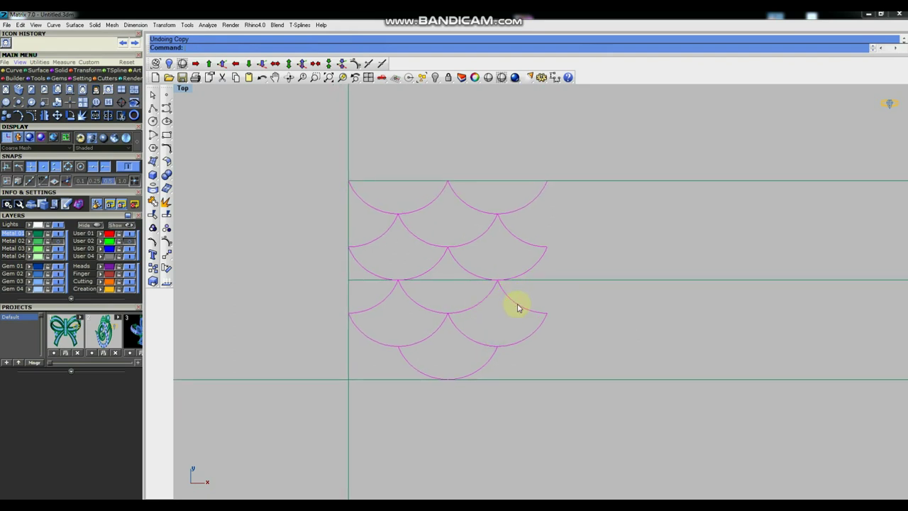
{"action": "left_click", "coordinate": [573, 234]}
{"action": "scroll", "coordinate": [511, 256], "scroll_direction": "down", "scroll_amount": 1}
{"action": "left_click", "coordinate": [514, 246]}
{"action": "left_click", "coordinate": [425, 246]}
{"action": "left_click", "coordinate": [167, 256]}
{"action": "left_click", "coordinate": [434, 231]}
{"action": "left_click", "coordinate": [437, 317]}
{"action": "key", "text": "Return"}
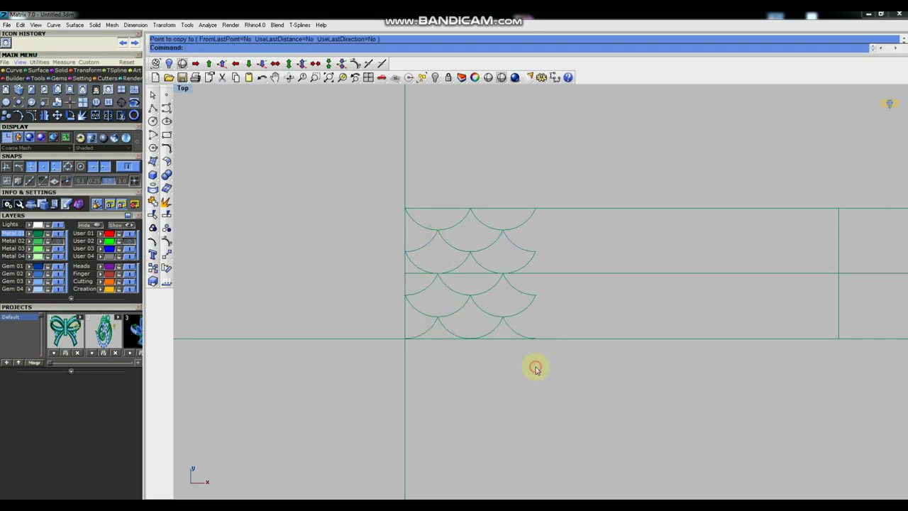
Copy the fifteen-arc block twice further along the band.
{"action": "scroll", "coordinate": [535, 367], "scroll_direction": "down", "scroll_amount": 5}
{"action": "left_click_drag", "start_coordinate": [403, 236], "coordinate": [568, 390]}
{"action": "right_click_drag", "start_coordinate": [555, 377], "coordinate": [482, 345]}
{"action": "left_click", "coordinate": [166, 256]}
{"action": "left_click", "coordinate": [429, 291]}
{"action": "left_click", "coordinate": [500, 295]}
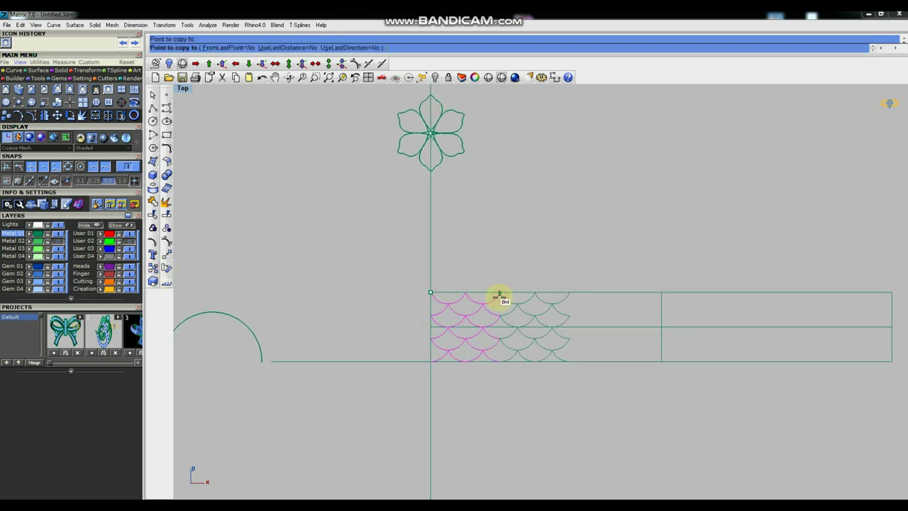
{"action": "left_click", "coordinate": [568, 295]}
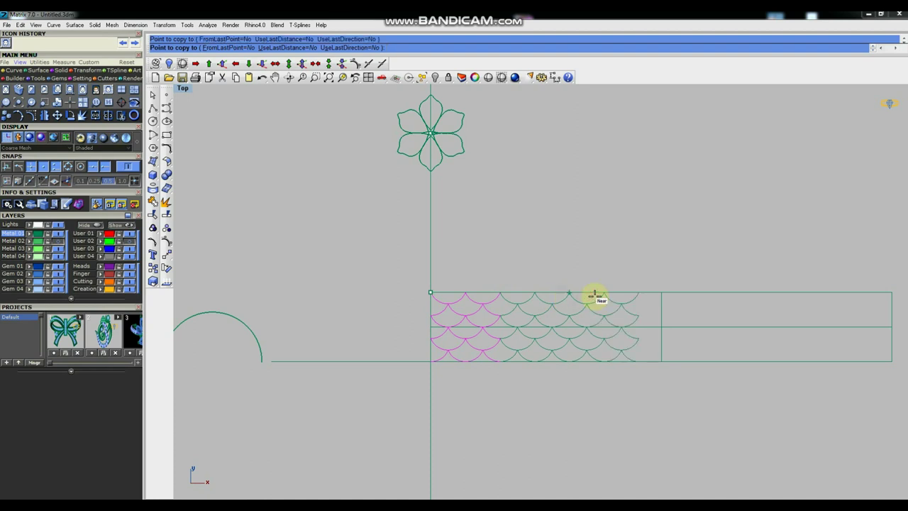
{"action": "right_click", "coordinate": [644, 295]}
Zoom around the tiled pattern and window-select all 61 scale curves.
{"action": "scroll", "coordinate": [649, 334], "scroll_direction": "up", "scroll_amount": 5}
{"action": "scroll", "coordinate": [604, 357], "scroll_direction": "down", "scroll_amount": 3}
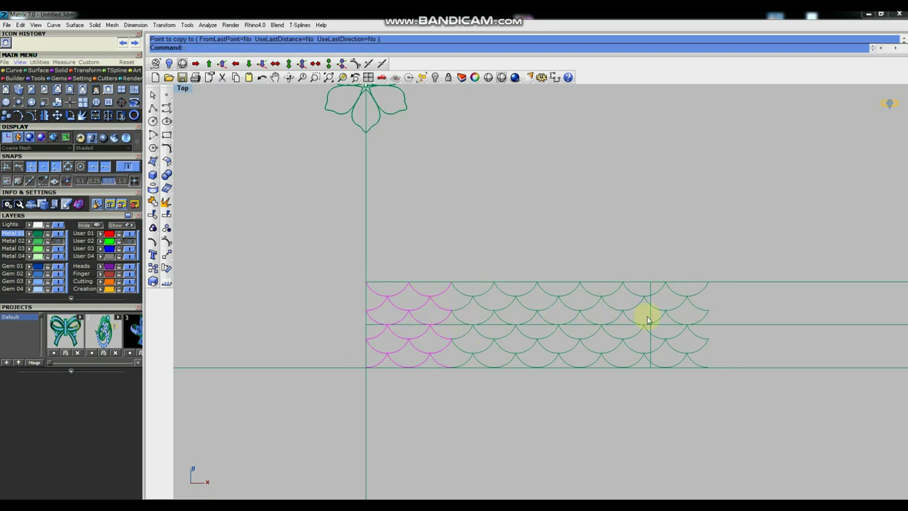
{"action": "scroll", "coordinate": [652, 290], "scroll_direction": "up", "scroll_amount": 5}
{"action": "scroll", "coordinate": [651, 287], "scroll_direction": "down", "scroll_amount": 4}
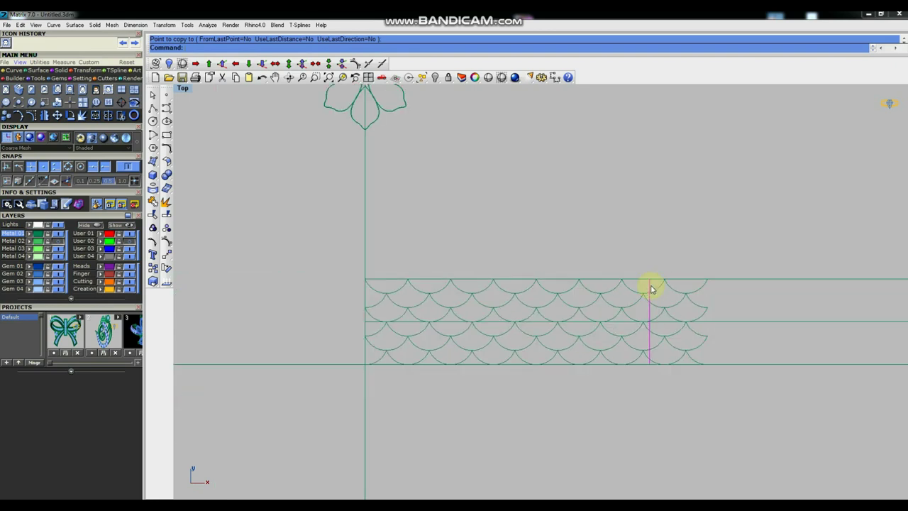
{"action": "scroll", "coordinate": [651, 291], "scroll_direction": "up", "scroll_amount": 4}
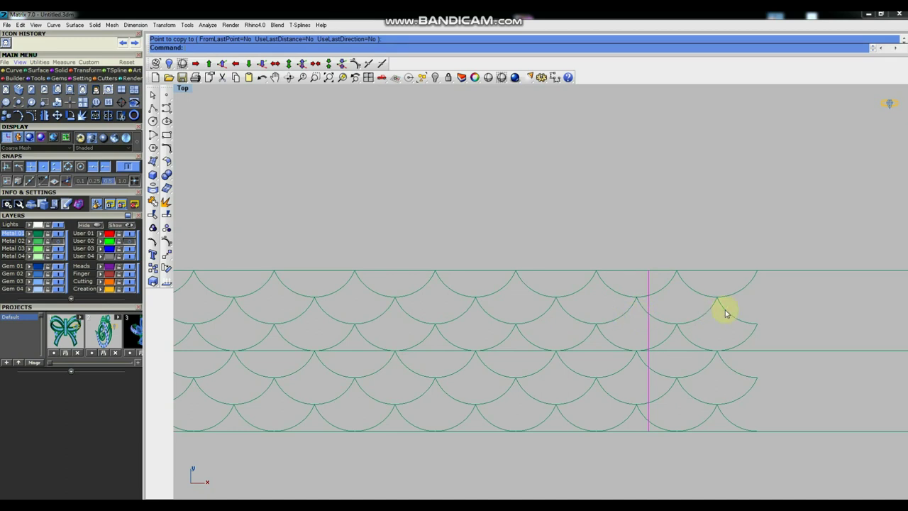
{"action": "scroll", "coordinate": [774, 308], "scroll_direction": "down", "scroll_amount": 1}
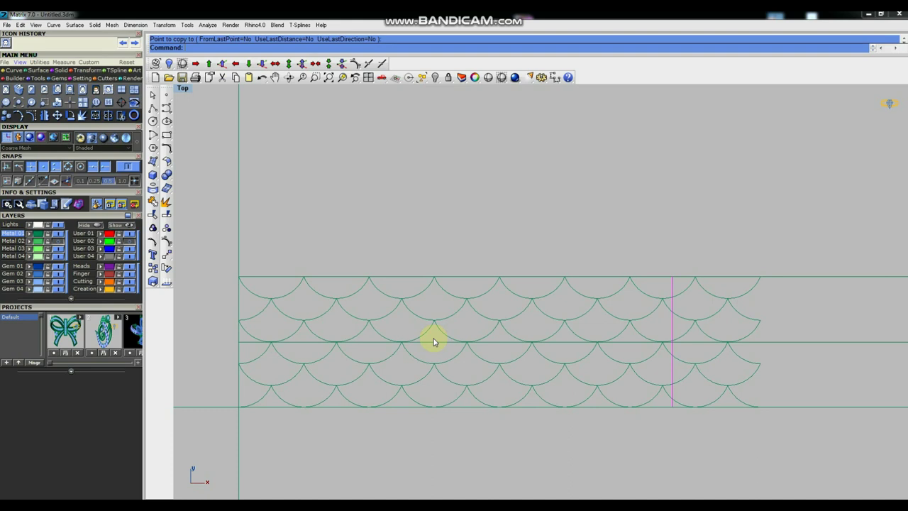
{"action": "scroll", "coordinate": [659, 350], "scroll_direction": "down", "scroll_amount": 2}
{"action": "scroll", "coordinate": [661, 348], "scroll_direction": "up", "scroll_amount": 2}
{"action": "scroll", "coordinate": [660, 349], "scroll_direction": "up", "scroll_amount": 1}
{"action": "scroll", "coordinate": [655, 347], "scroll_direction": "down", "scroll_amount": 1}
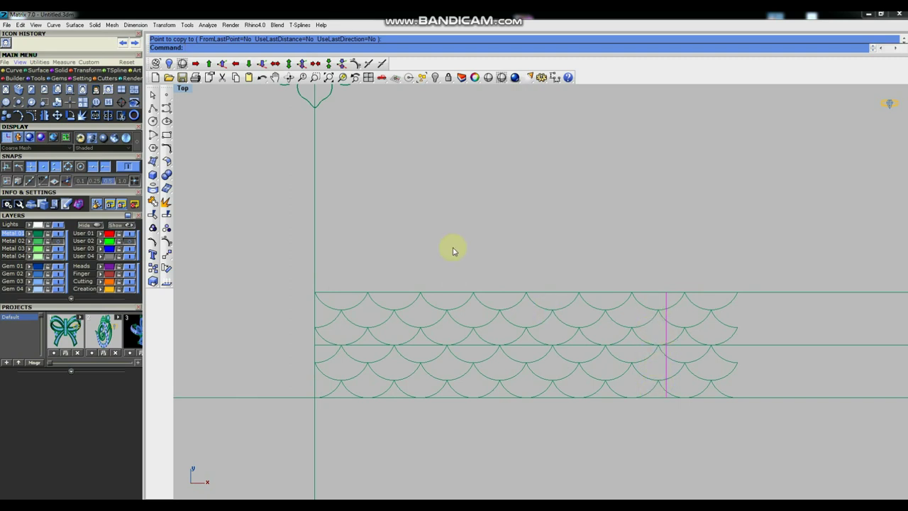
{"action": "left_click_drag", "start_coordinate": [257, 259], "coordinate": [763, 416]}
{"action": "scroll", "coordinate": [671, 339], "scroll_direction": "up", "scroll_amount": 3}
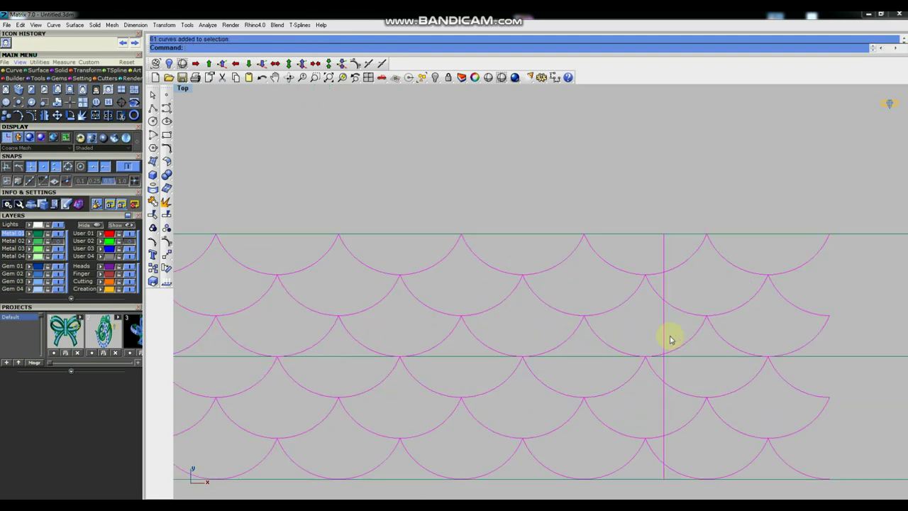
Make a Scale 1D copy of the pattern from its left edge, stretched slightly, then deselect.
{"action": "scroll", "coordinate": [792, 351], "scroll_direction": "down", "scroll_amount": 3}
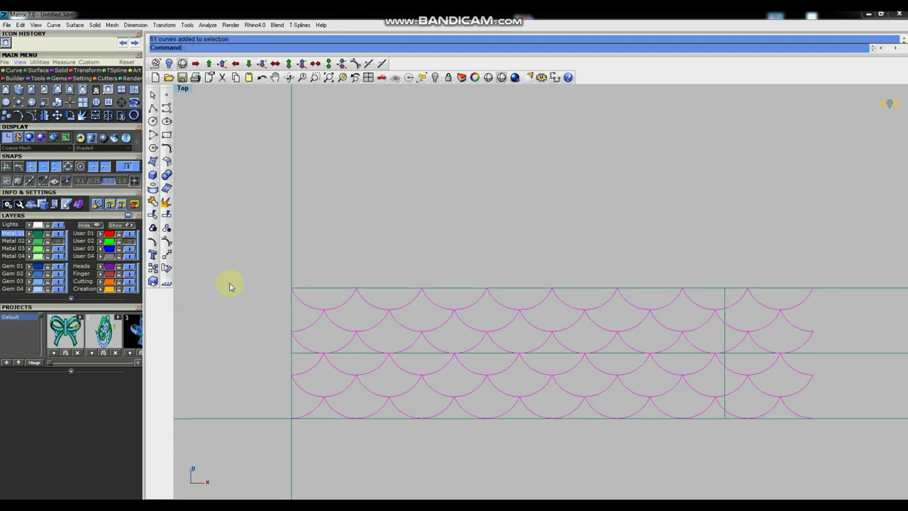
{"action": "left_click", "coordinate": [166, 282]}
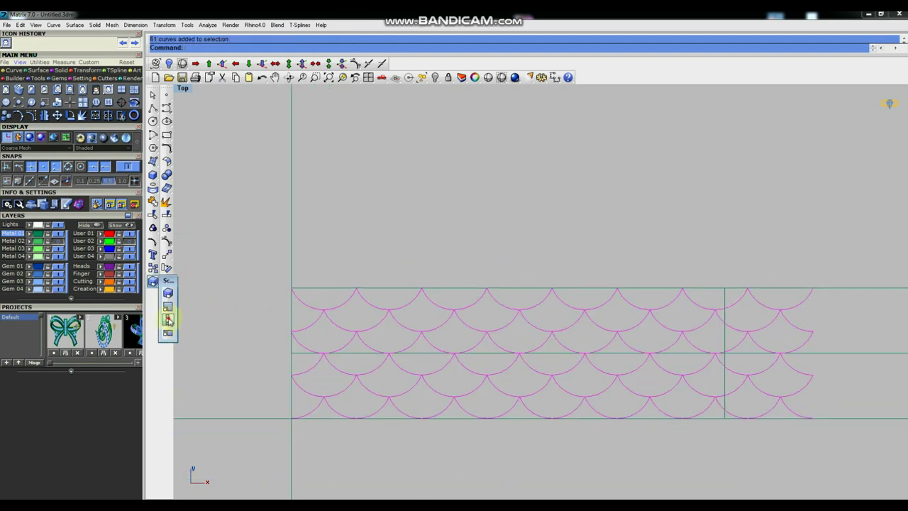
{"action": "left_click", "coordinate": [169, 321]}
{"action": "left_click", "coordinate": [293, 353]}
{"action": "scroll", "coordinate": [709, 365], "scroll_direction": "up", "scroll_amount": 3}
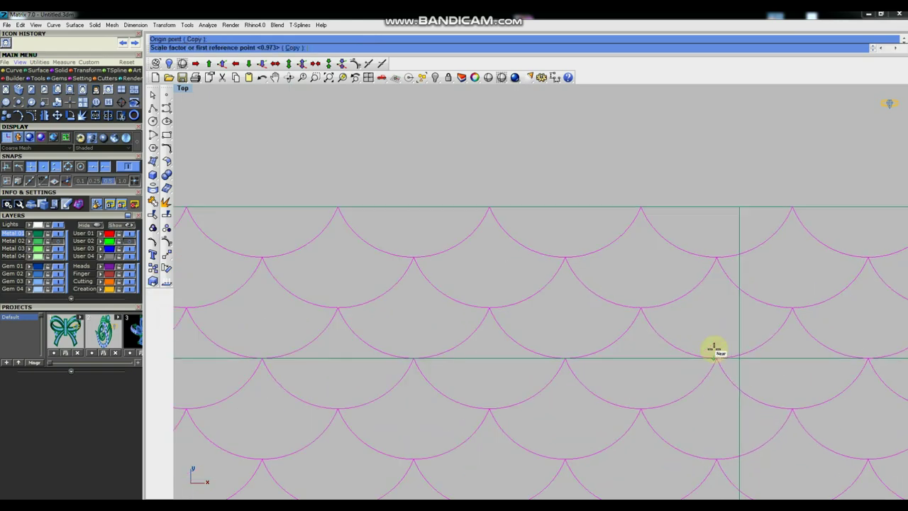
{"action": "left_click", "coordinate": [716, 356]}
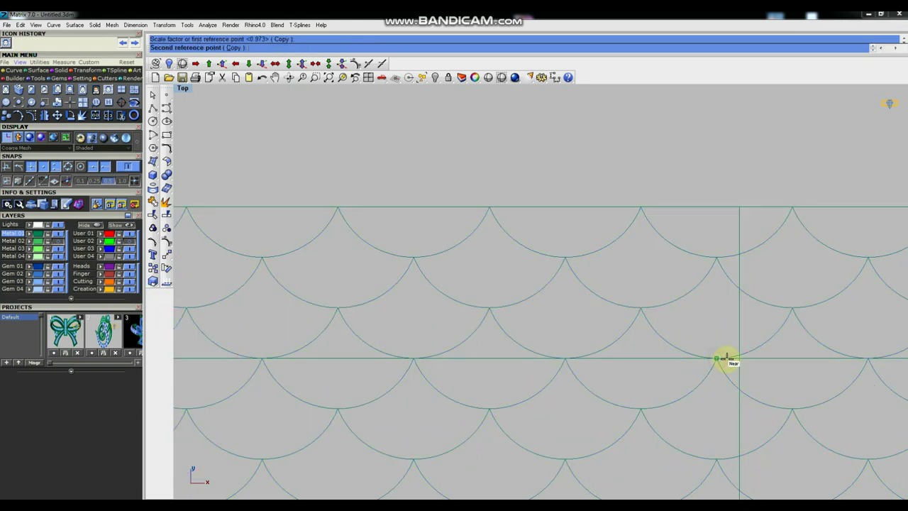
{"action": "left_click", "coordinate": [734, 362]}
{"action": "scroll", "coordinate": [734, 362], "scroll_direction": "down", "scroll_amount": 3}
{"action": "scroll", "coordinate": [641, 349], "scroll_direction": "down", "scroll_amount": 3}
{"action": "scroll", "coordinate": [648, 341], "scroll_direction": "up", "scroll_amount": 1}
{"action": "scroll", "coordinate": [641, 329], "scroll_direction": "up", "scroll_amount": 2}
{"action": "left_click", "coordinate": [642, 323]}
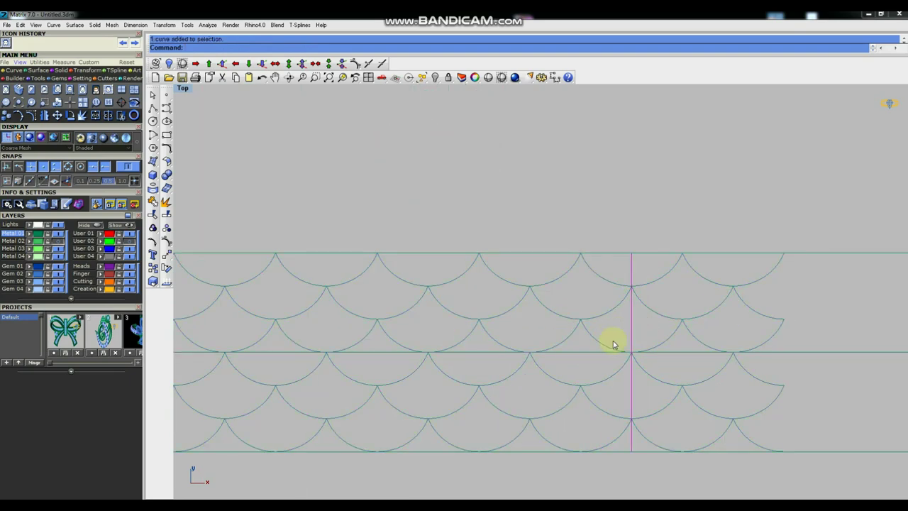
Trim away the arc pieces extending past the vertical line.
{"action": "left_click", "coordinate": [153, 216]}
{"action": "left_click_drag", "start_coordinate": [657, 342], "coordinate": [656, 341]}
{"action": "left_click", "coordinate": [664, 278]}
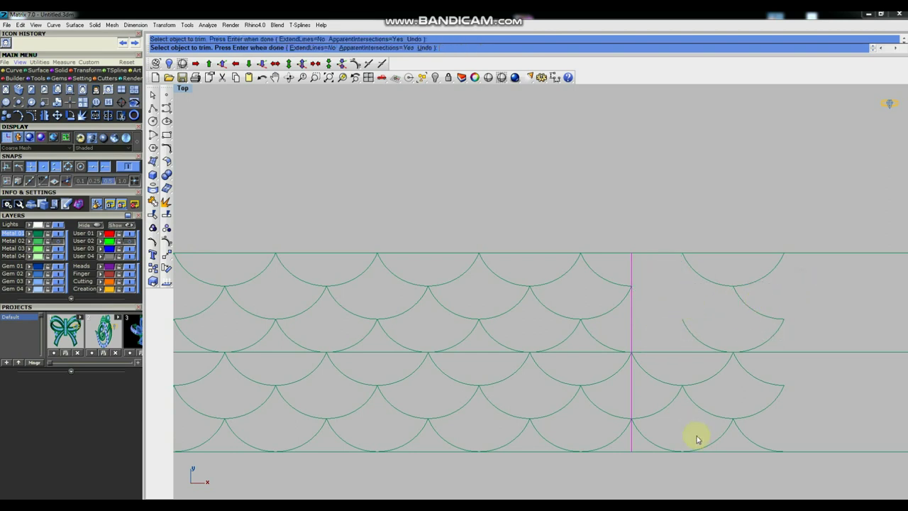
{"action": "left_click_drag", "start_coordinate": [730, 389], "coordinate": [648, 448]}
{"action": "key", "text": "Return"}
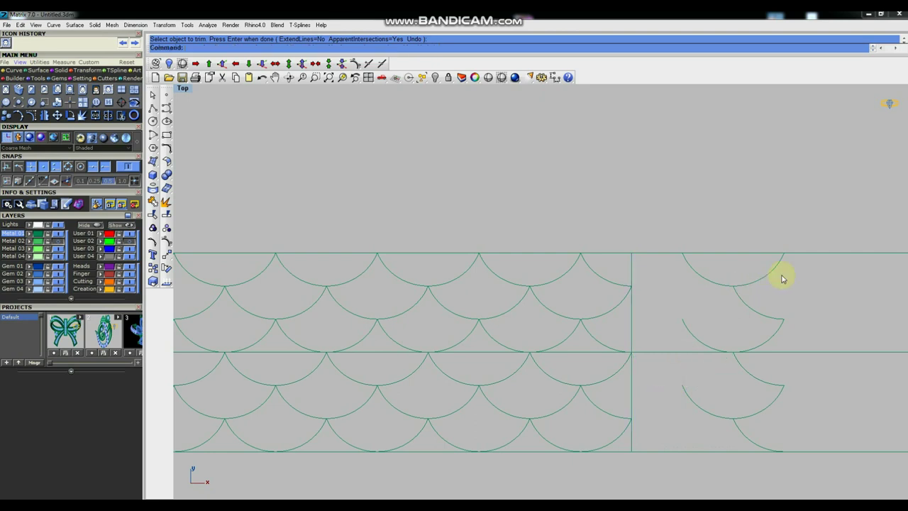
Delete the three leftover arcs right of the line and select the whole pattern.
{"action": "left_click_drag", "start_coordinate": [709, 332], "coordinate": [710, 334]}
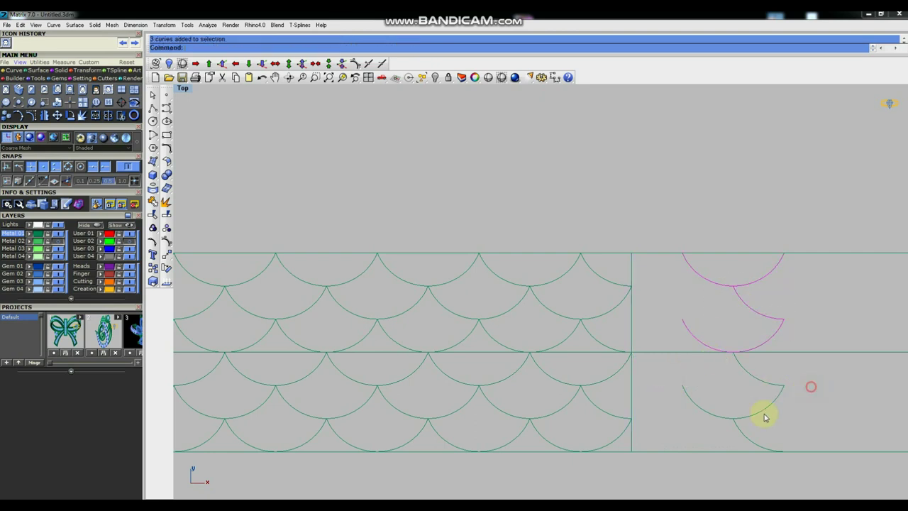
{"action": "key", "text": "Delete"}
{"action": "scroll", "coordinate": [653, 405], "scroll_direction": "down", "scroll_amount": 2}
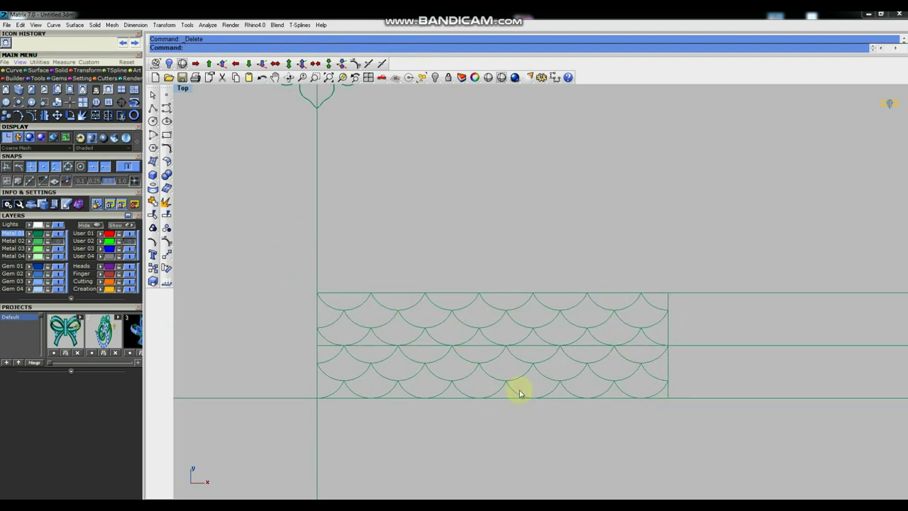
{"action": "left_click_drag", "start_coordinate": [271, 267], "coordinate": [685, 422]}
Mirror a copy of the selected pattern across its right edge line.
{"action": "left_click", "coordinate": [166, 254]}
{"action": "left_click", "coordinate": [250, 266]}
{"action": "left_click", "coordinate": [668, 397]}
{"action": "left_click", "coordinate": [667, 305]}
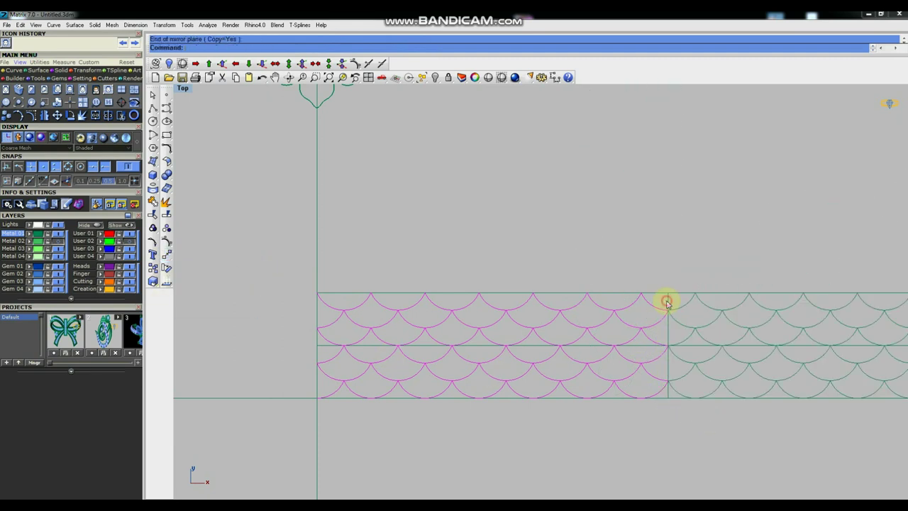
{"action": "scroll", "coordinate": [296, 305], "scroll_direction": "down", "scroll_amount": 3}
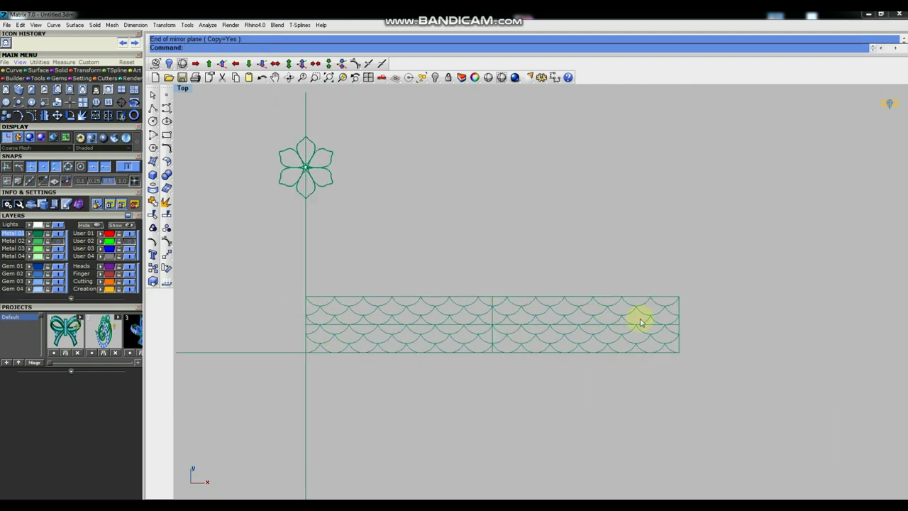
{"action": "scroll", "coordinate": [486, 312], "scroll_direction": "up", "scroll_amount": 3}
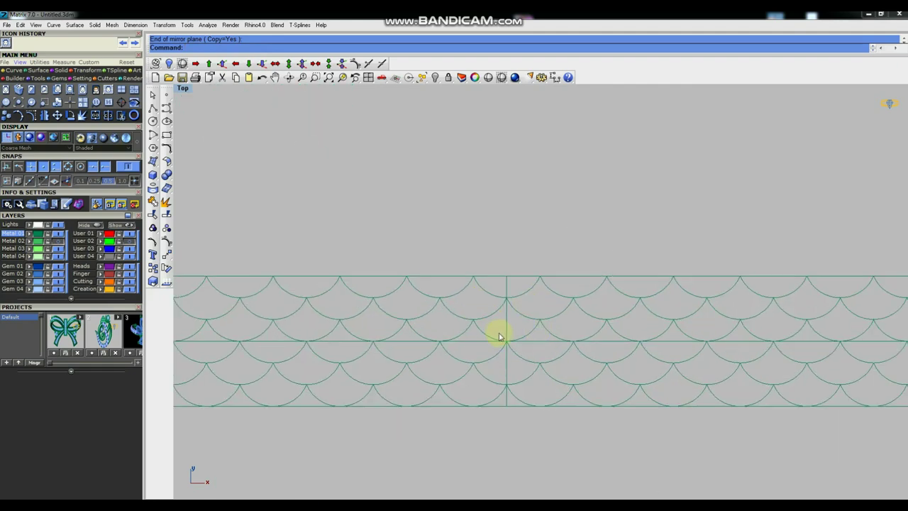
{"action": "scroll", "coordinate": [503, 339], "scroll_direction": "down", "scroll_amount": 2}
{"action": "scroll", "coordinate": [497, 340], "scroll_direction": "down", "scroll_amount": 2}
{"action": "right_click_drag", "start_coordinate": [483, 340], "coordinate": [523, 341]}
{"action": "scroll", "coordinate": [539, 349], "scroll_direction": "up", "scroll_amount": 2}
{"action": "scroll", "coordinate": [556, 358], "scroll_direction": "down", "scroll_amount": 3}
{"action": "scroll", "coordinate": [577, 333], "scroll_direction": "up", "scroll_amount": 3}
{"action": "scroll", "coordinate": [610, 339], "scroll_direction": "down", "scroll_amount": 2}
{"action": "scroll", "coordinate": [600, 324], "scroll_direction": "up", "scroll_amount": 3}
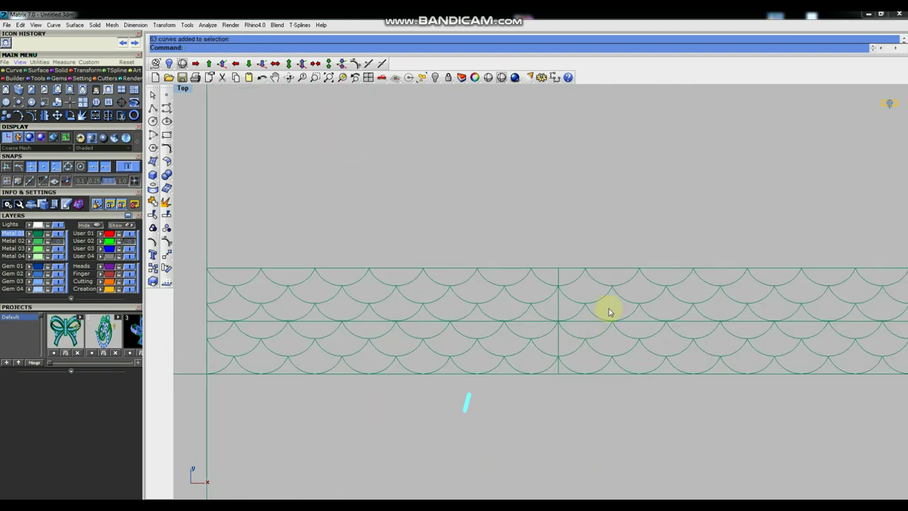
Group the 86 scale arc curves into one group.
{"action": "left_click", "coordinate": [596, 296]}
{"action": "scroll", "coordinate": [610, 298], "scroll_direction": "down", "scroll_amount": 3}
{"action": "scroll", "coordinate": [470, 302], "scroll_direction": "down", "scroll_amount": 1}
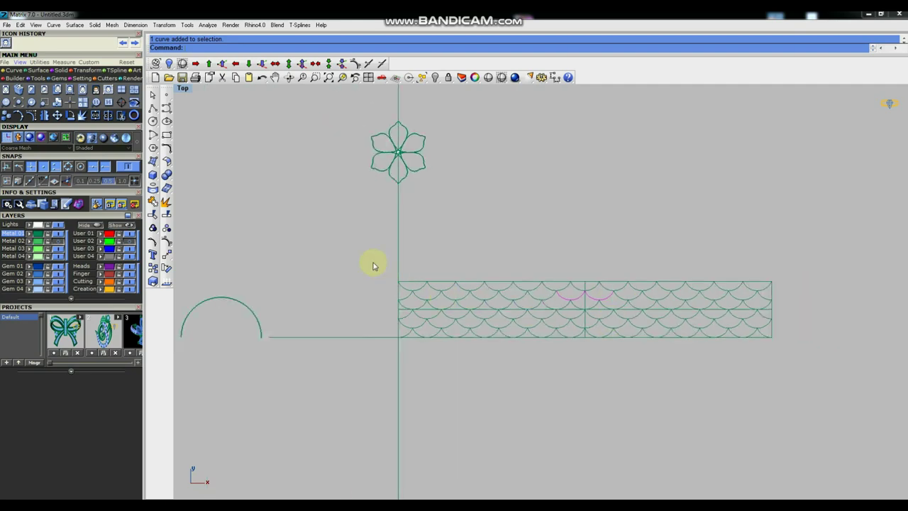
{"action": "left_click_drag", "start_coordinate": [374, 266], "coordinate": [796, 366]}
{"action": "scroll", "coordinate": [589, 308], "scroll_direction": "up", "scroll_amount": 3}
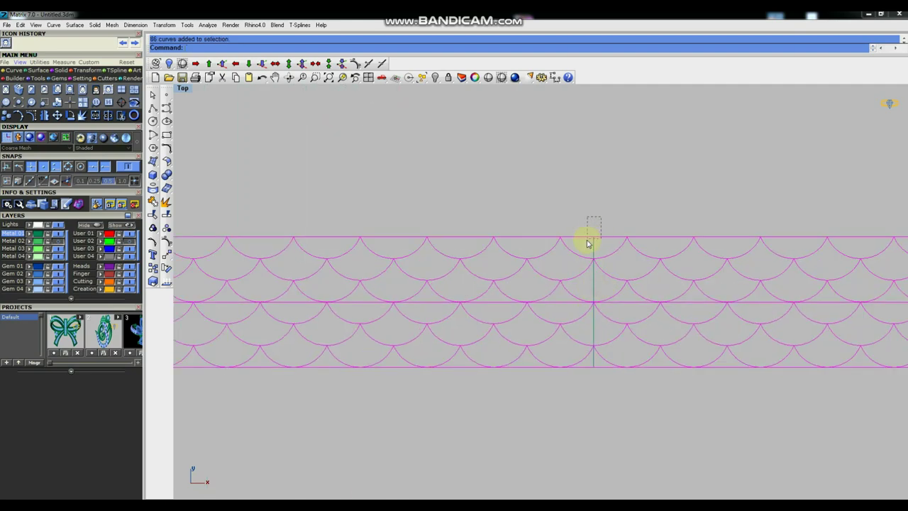
{"action": "scroll", "coordinate": [596, 270], "scroll_direction": "down", "scroll_amount": 3}
{"action": "scroll", "coordinate": [608, 291], "scroll_direction": "up", "scroll_amount": 3}
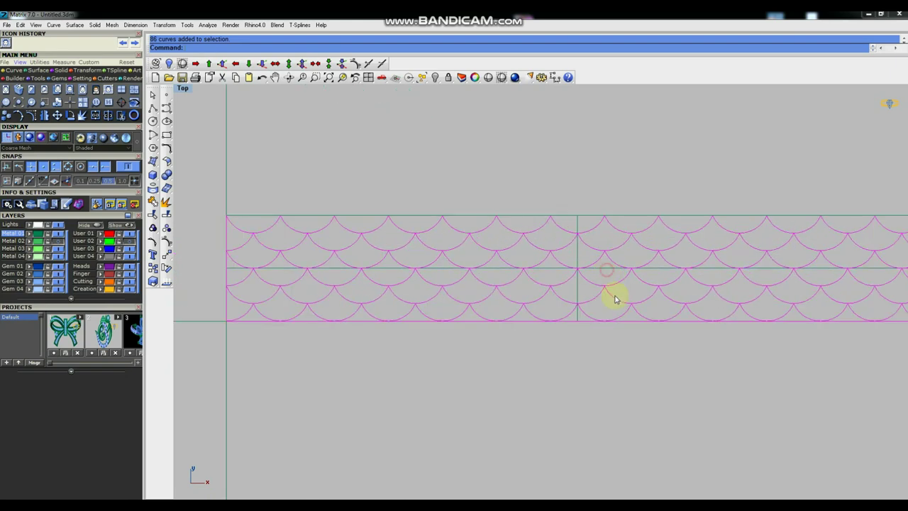
{"action": "scroll", "coordinate": [583, 324], "scroll_direction": "down", "scroll_amount": 1}
{"action": "scroll", "coordinate": [446, 321], "scroll_direction": "down", "scroll_amount": 1}
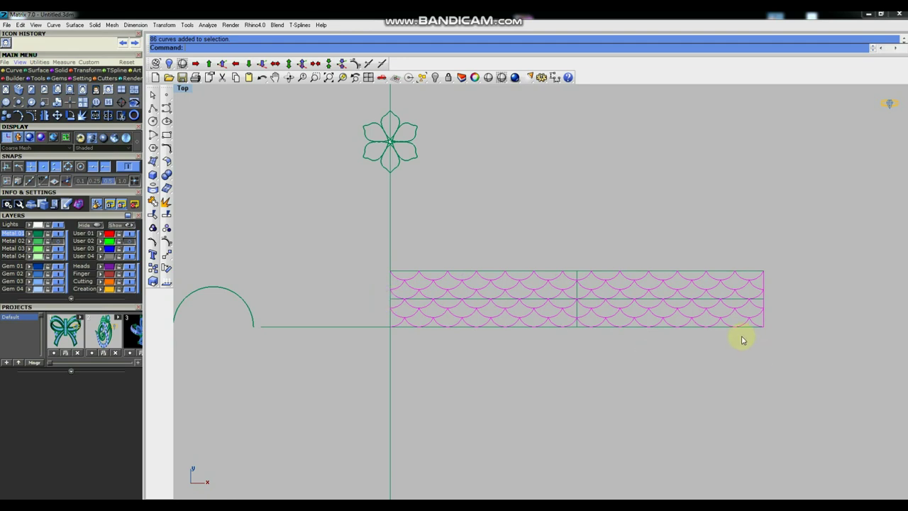
{"action": "scroll", "coordinate": [765, 287], "scroll_direction": "up", "scroll_amount": 3}
{"action": "scroll", "coordinate": [755, 288], "scroll_direction": "down", "scroll_amount": 2}
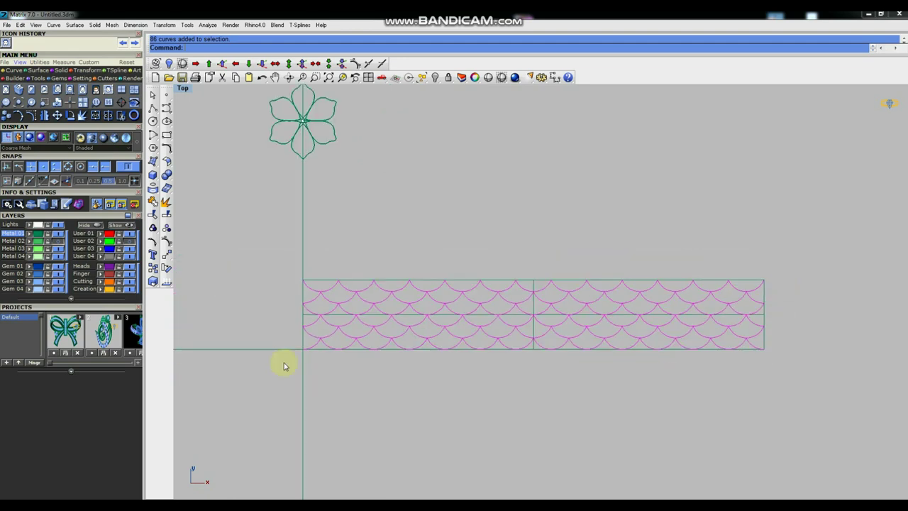
{"action": "left_click", "coordinate": [152, 228]}
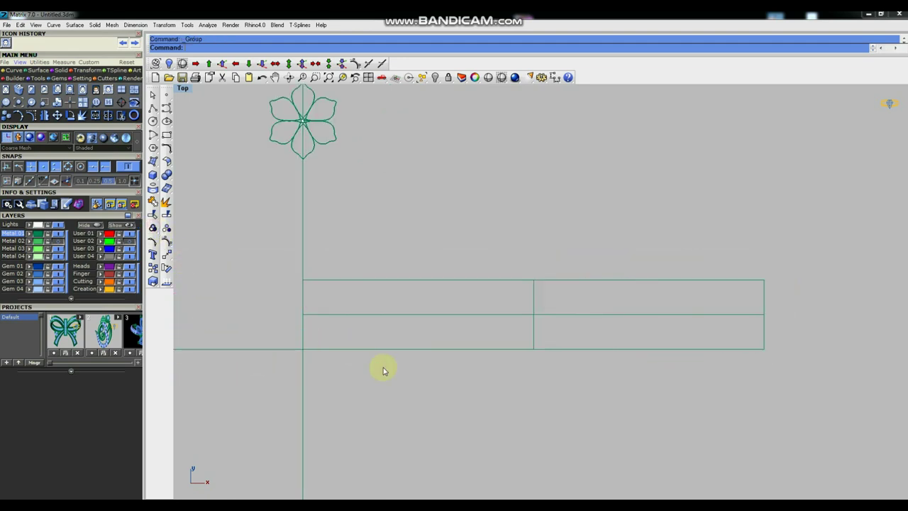
Join the band's four border lines into one closed curve.
{"action": "left_click", "coordinate": [400, 399]}
{"action": "left_click", "coordinate": [424, 281]}
{"action": "left_click", "coordinate": [304, 301]}
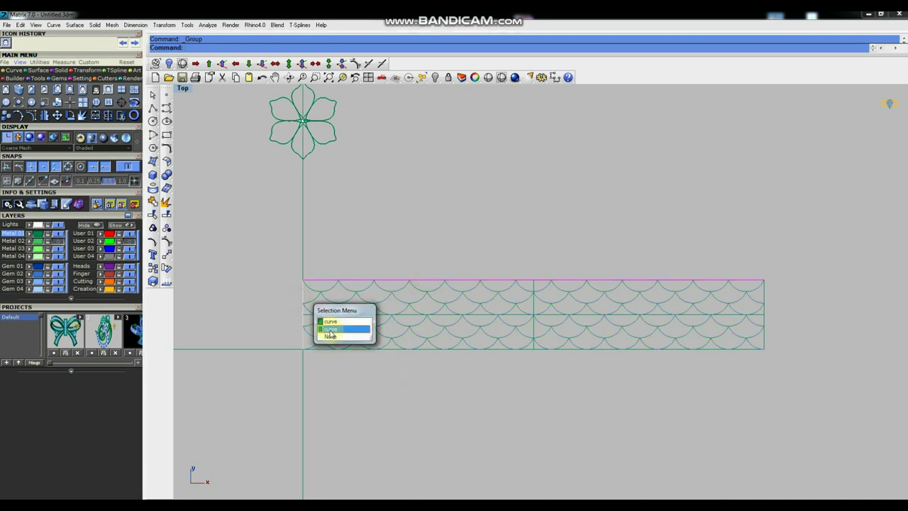
{"action": "left_click", "coordinate": [324, 317]}
{"action": "left_click", "coordinate": [355, 349]}
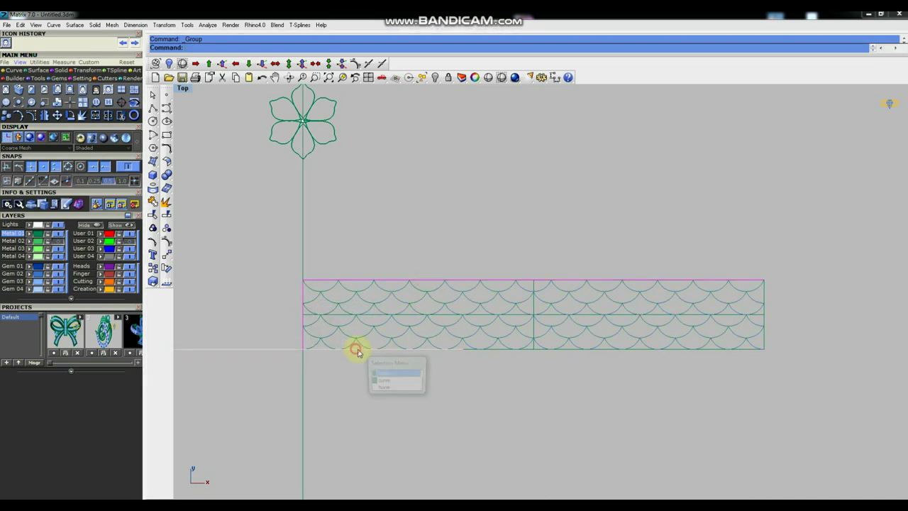
{"action": "left_click", "coordinate": [415, 381]}
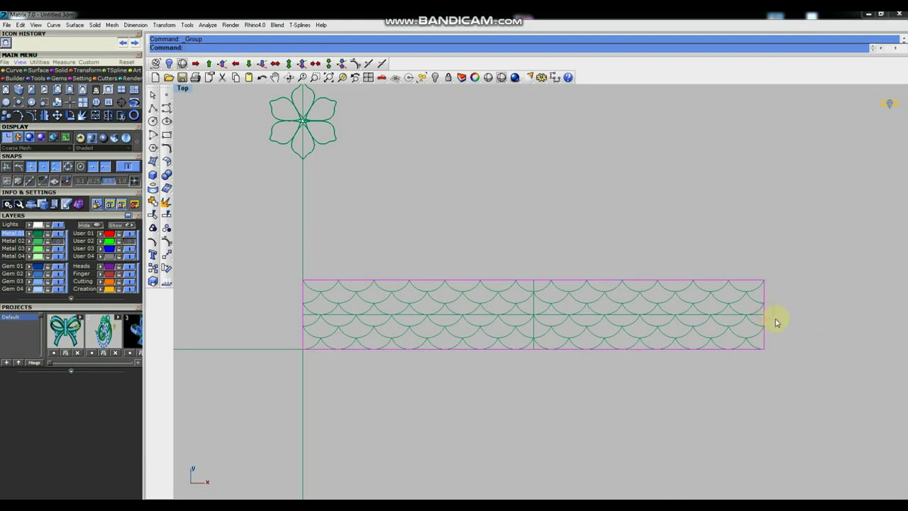
{"action": "left_click", "coordinate": [155, 203]}
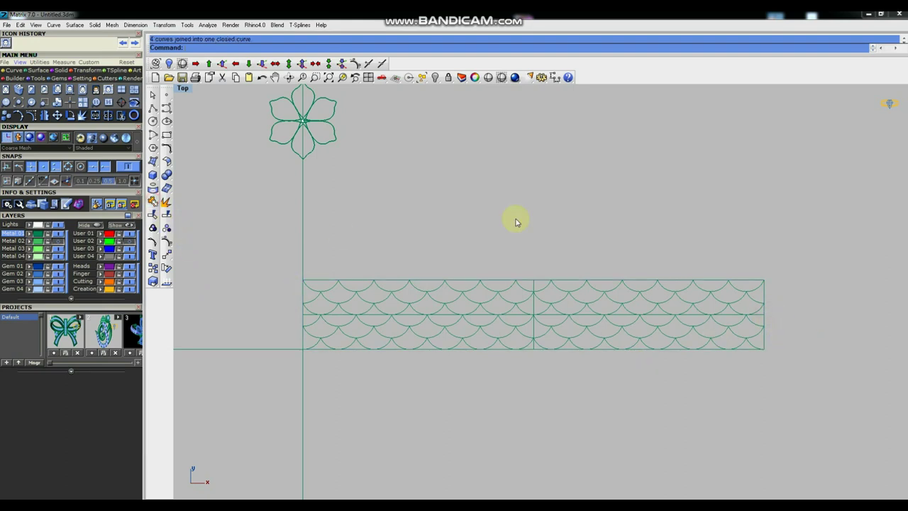
{"action": "scroll", "coordinate": [575, 328], "scroll_direction": "down", "scroll_amount": 2}
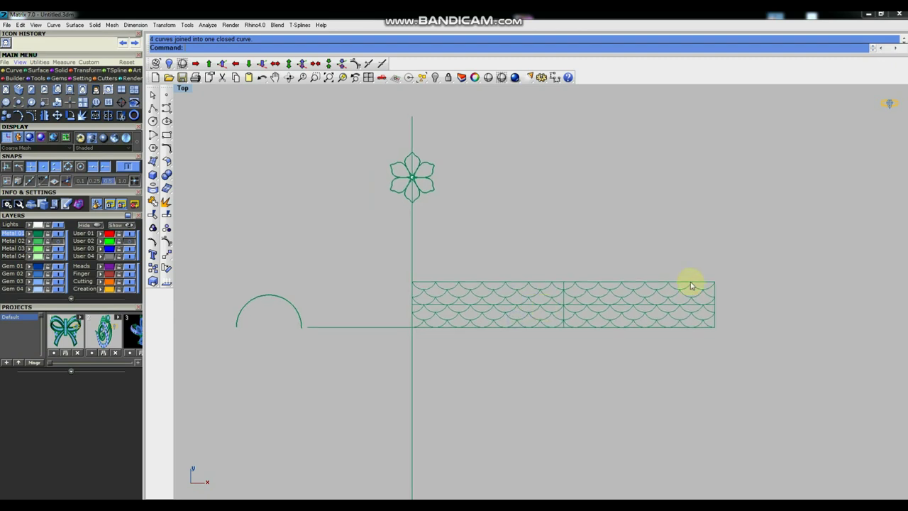
Unhide all hidden objects and maximize the shaded Perspective viewport.
{"action": "left_click", "coordinate": [437, 77]}
{"action": "scroll", "coordinate": [438, 338], "scroll_direction": "up", "scroll_amount": 3}
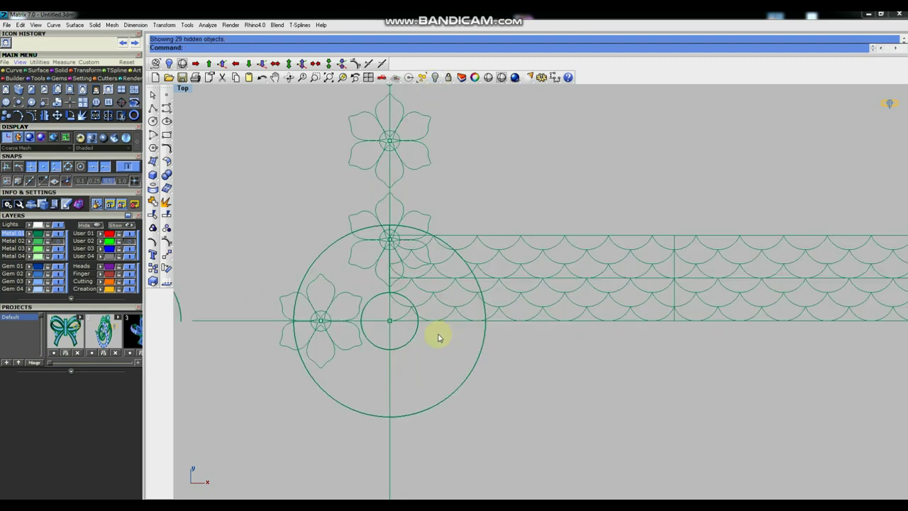
{"action": "key", "text": "ctrl+F4"}
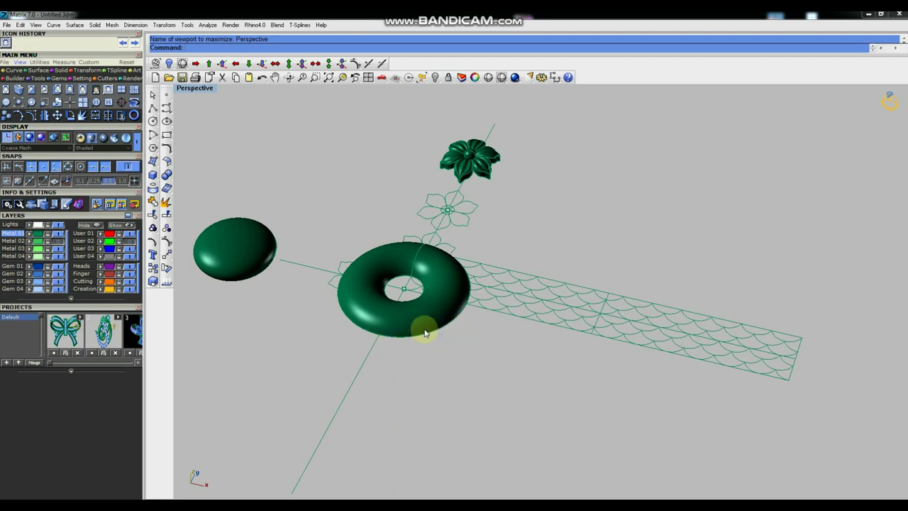
{"action": "scroll", "coordinate": [454, 316], "scroll_direction": "up", "scroll_amount": 2}
{"action": "scroll", "coordinate": [454, 315], "scroll_direction": "up", "scroll_amount": 1}
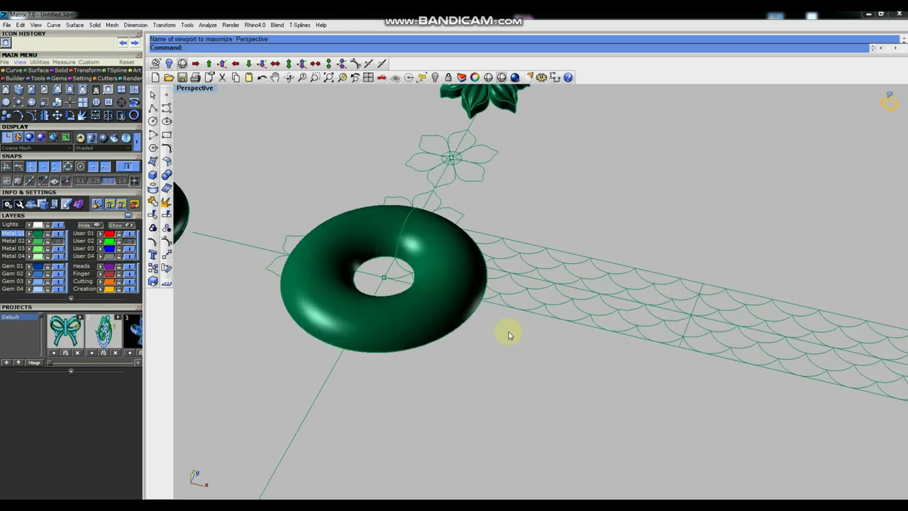
Select the flat fish-scale band, then deselect it and orbit to a near-front angle.
{"action": "left_click", "coordinate": [588, 317]}
{"action": "scroll", "coordinate": [579, 322], "scroll_direction": "down", "scroll_amount": 2}
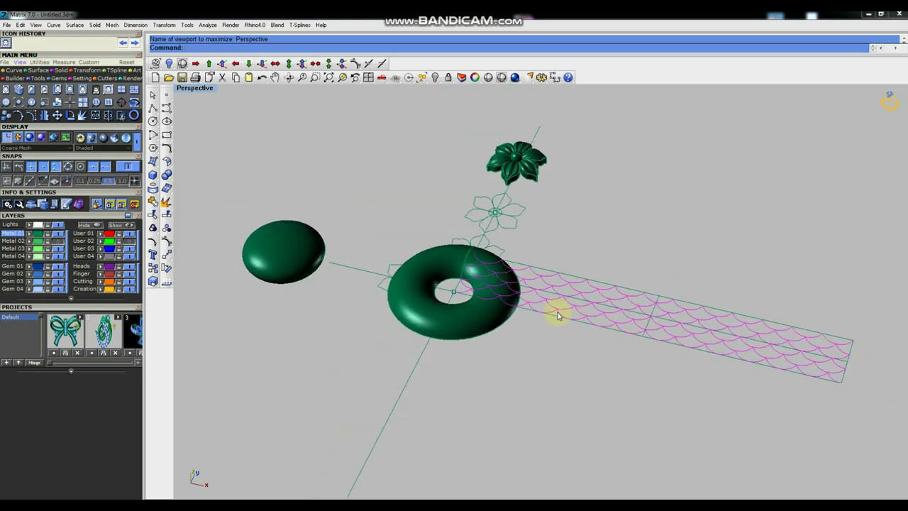
{"action": "key", "text": "Escape"}
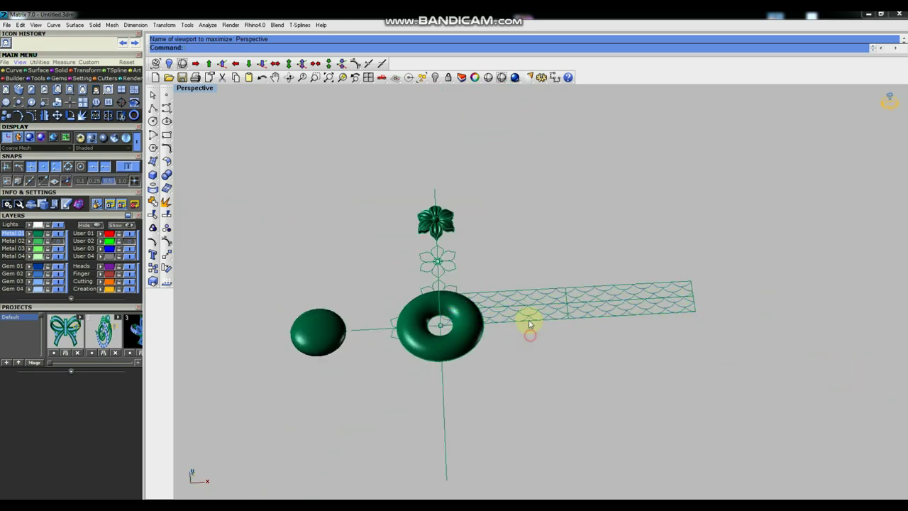
{"action": "right_click_drag", "start_coordinate": [532, 318], "coordinate": [541, 319]}
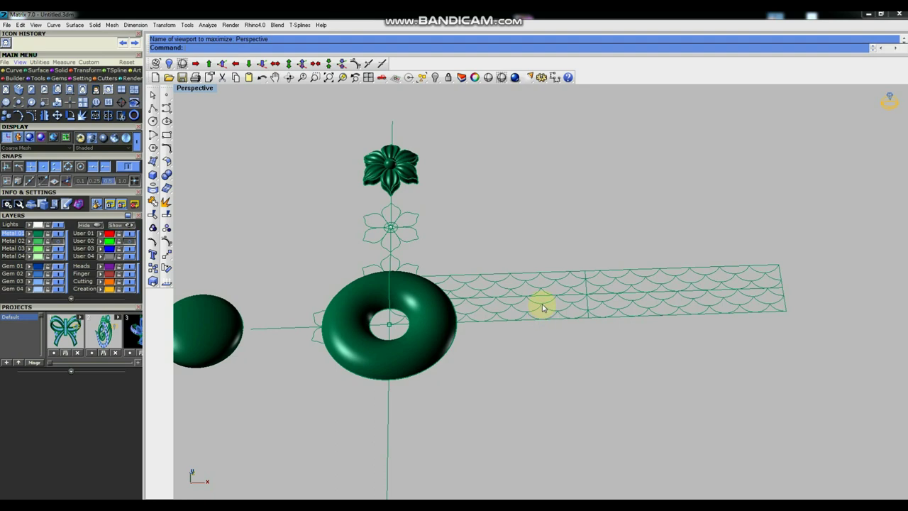
{"action": "right_click_drag", "start_coordinate": [587, 314], "coordinate": [558, 315]}
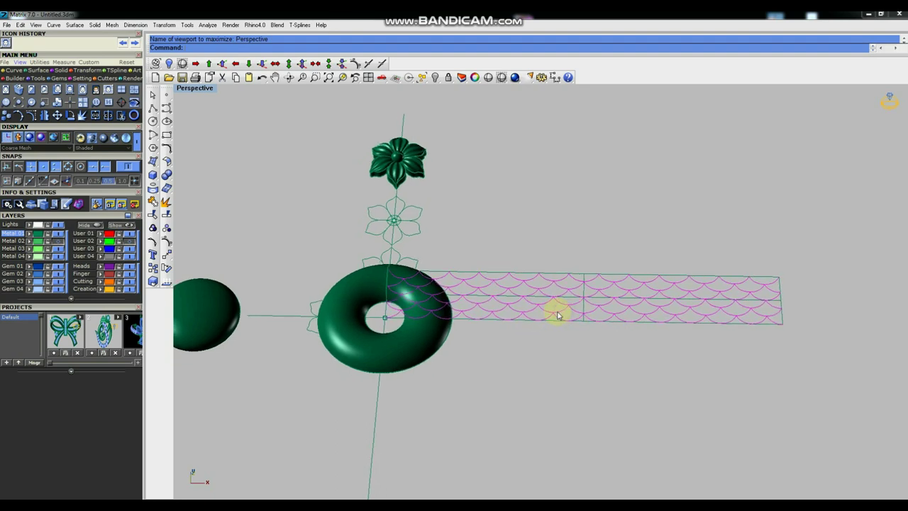
Flow the fish-scale band onto the torus with FlowAlongSrf, using a plane from torus centre to band end.
{"action": "type", "text": "Flow"}
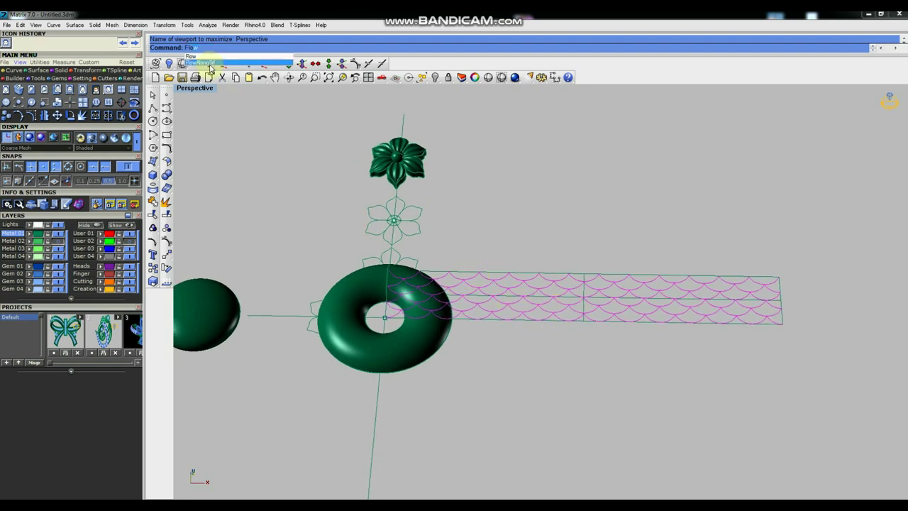
{"action": "left_click", "coordinate": [210, 64]}
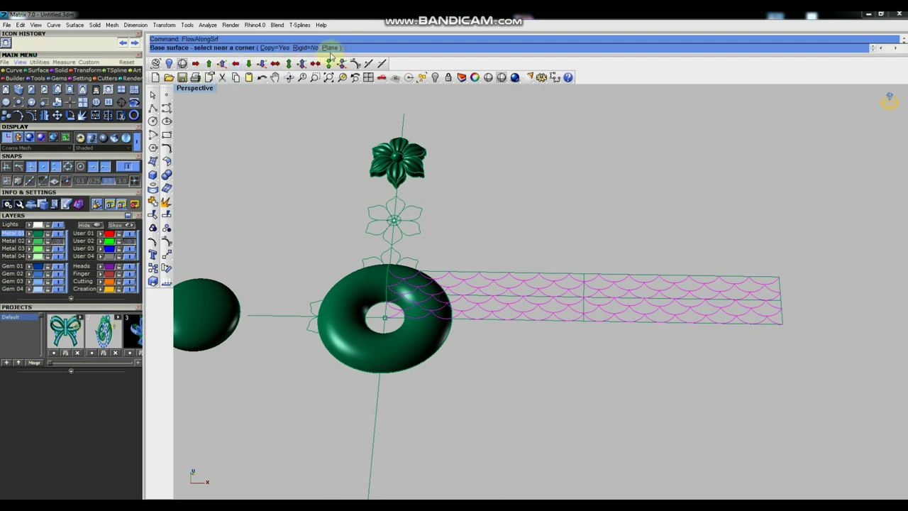
{"action": "left_click", "coordinate": [330, 47]}
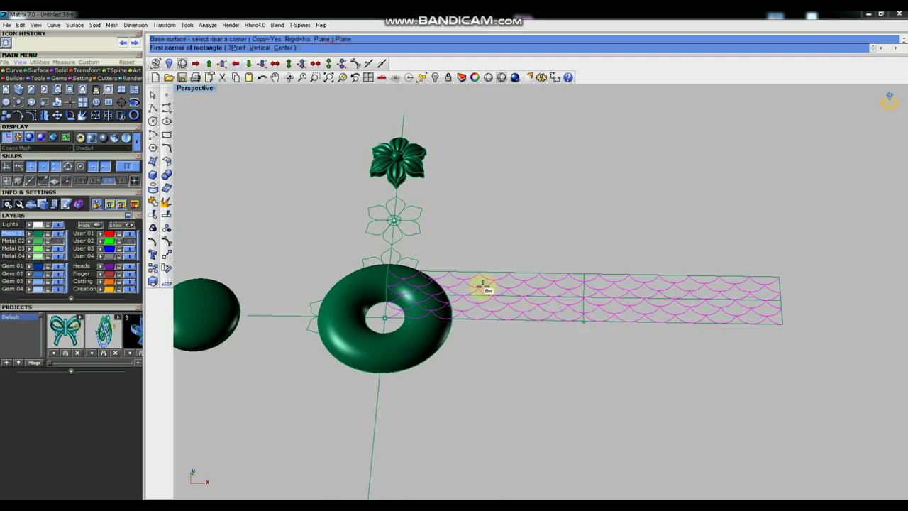
{"action": "scroll", "coordinate": [394, 325], "scroll_direction": "up", "scroll_amount": 3}
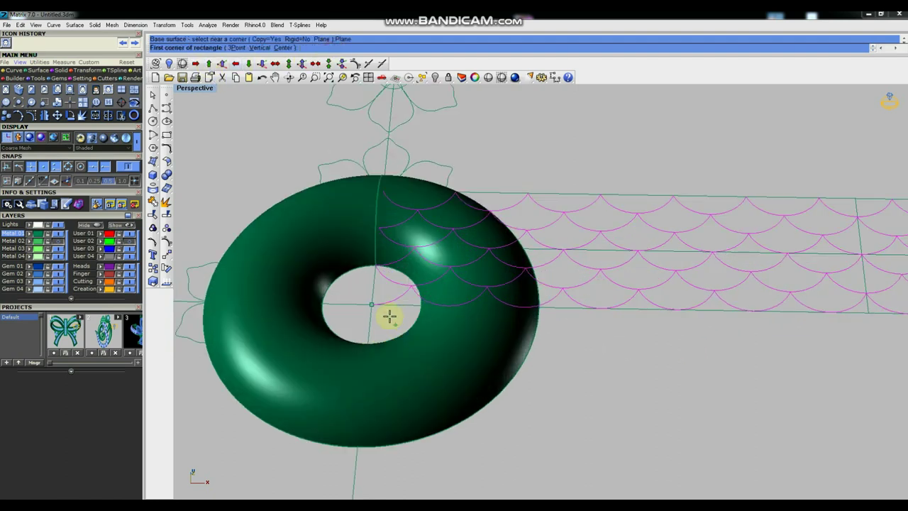
{"action": "left_click", "coordinate": [378, 305]}
{"action": "scroll", "coordinate": [366, 306], "scroll_direction": "down", "scroll_amount": 3}
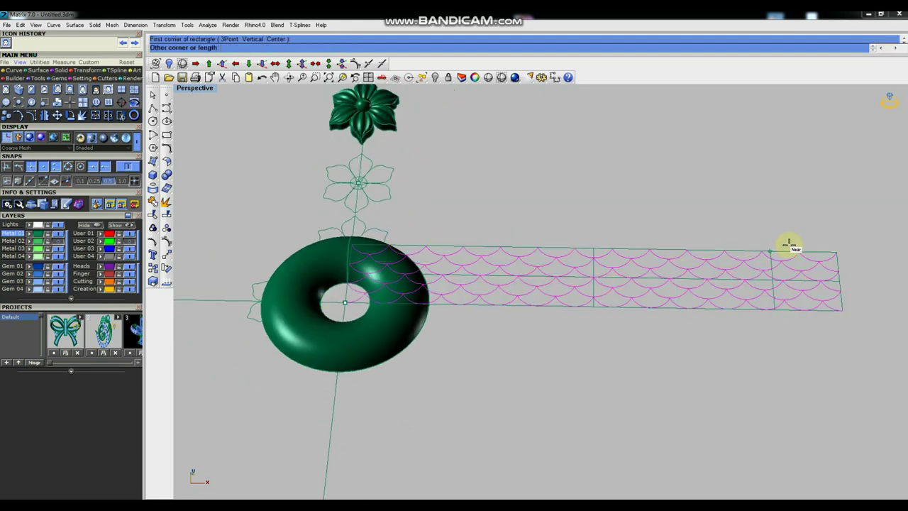
{"action": "left_click", "coordinate": [839, 245]}
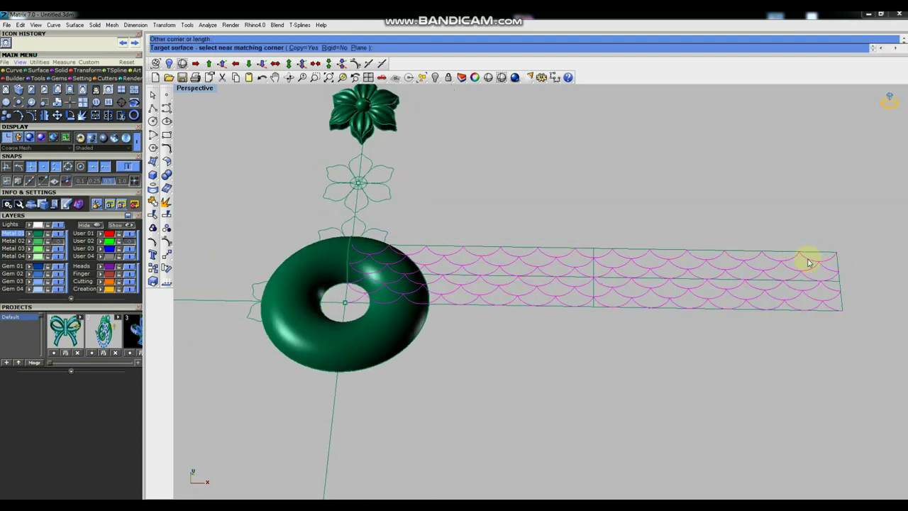
{"action": "left_click", "coordinate": [370, 339]}
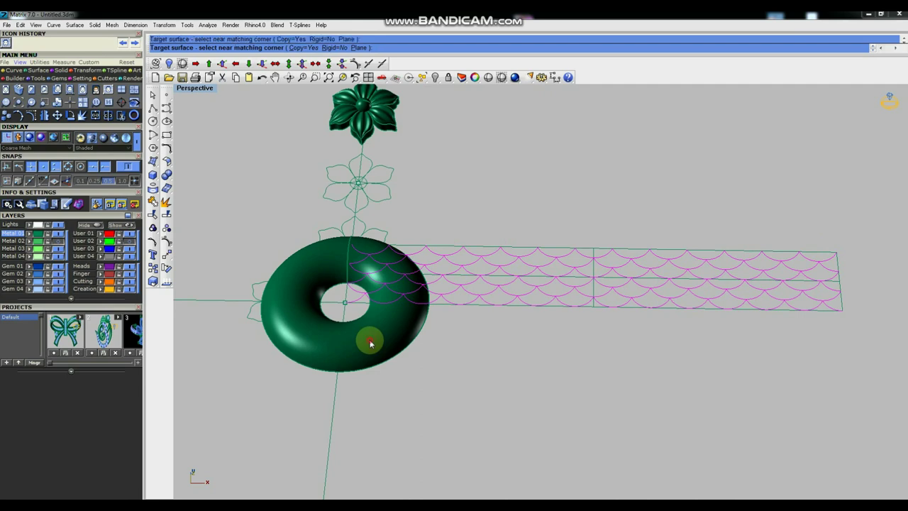
Box-select the flat scale curves, group them, and hide their layer.
{"action": "right_click_drag", "start_coordinate": [406, 334], "coordinate": [419, 381]}
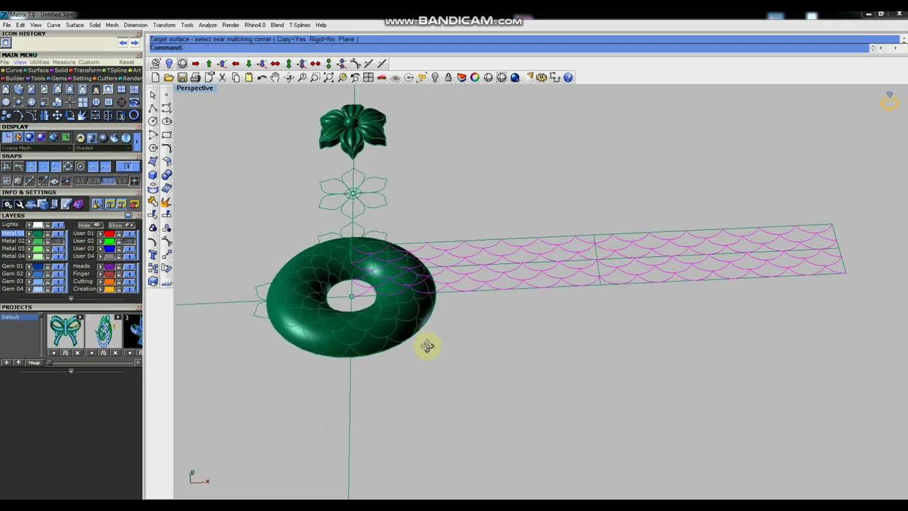
{"action": "scroll", "coordinate": [314, 349], "scroll_direction": "up", "scroll_amount": 2}
{"action": "scroll", "coordinate": [314, 276], "scroll_direction": "up", "scroll_amount": 3}
{"action": "scroll", "coordinate": [314, 243], "scroll_direction": "down", "scroll_amount": 2}
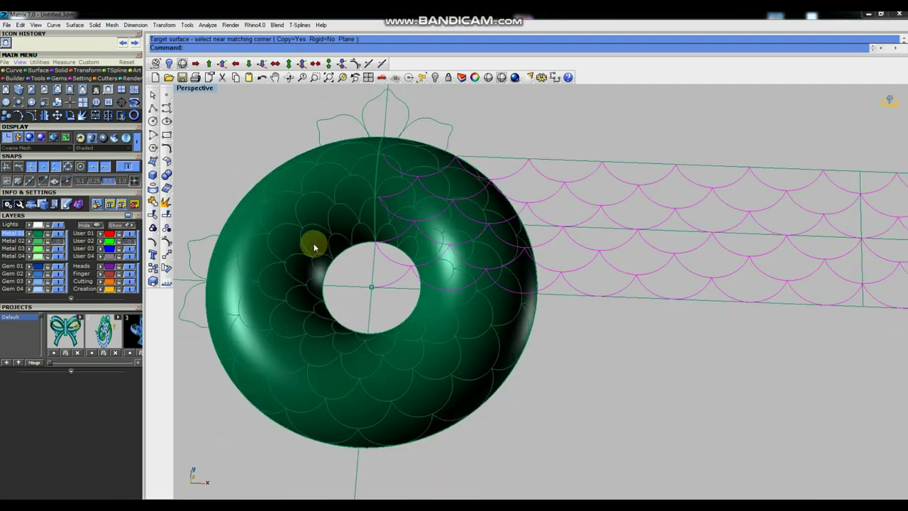
{"action": "scroll", "coordinate": [426, 241], "scroll_direction": "down", "scroll_amount": 3}
{"action": "scroll", "coordinate": [629, 245], "scroll_direction": "down", "scroll_amount": 2}
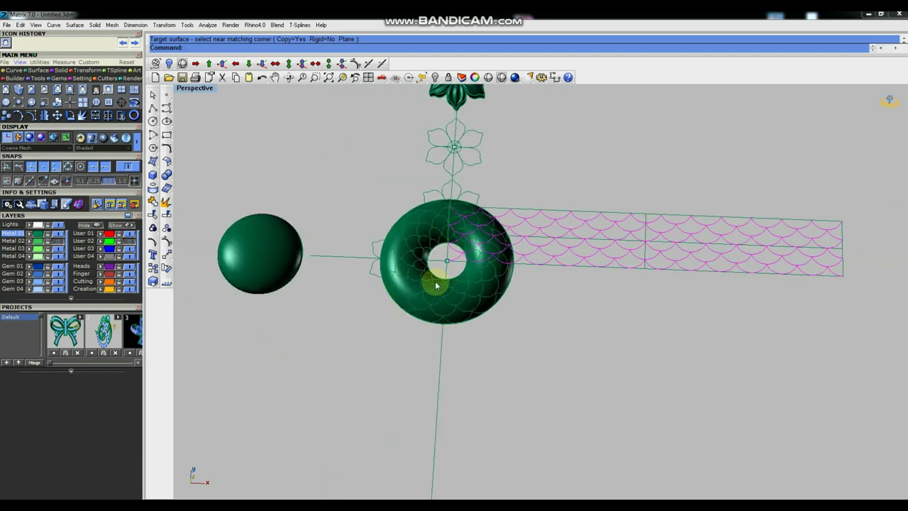
{"action": "scroll", "coordinate": [434, 285], "scroll_direction": "up", "scroll_amount": 3}
{"action": "scroll", "coordinate": [436, 285], "scroll_direction": "down", "scroll_amount": 1}
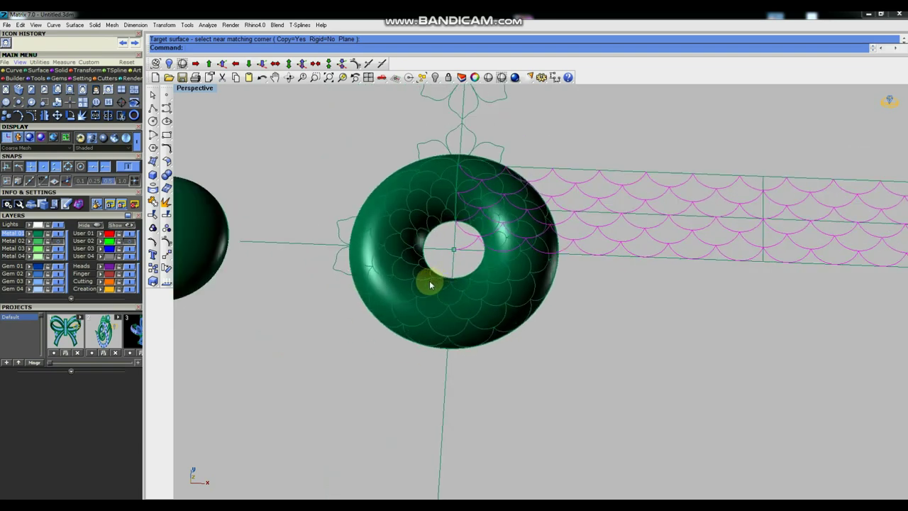
{"action": "scroll", "coordinate": [430, 284], "scroll_direction": "down", "scroll_amount": 2}
{"action": "left_click_drag", "start_coordinate": [733, 191], "coordinate": [662, 302]}
{"action": "left_click_drag", "start_coordinate": [573, 346], "coordinate": [573, 344]}
{"action": "left_click", "coordinate": [152, 229]}
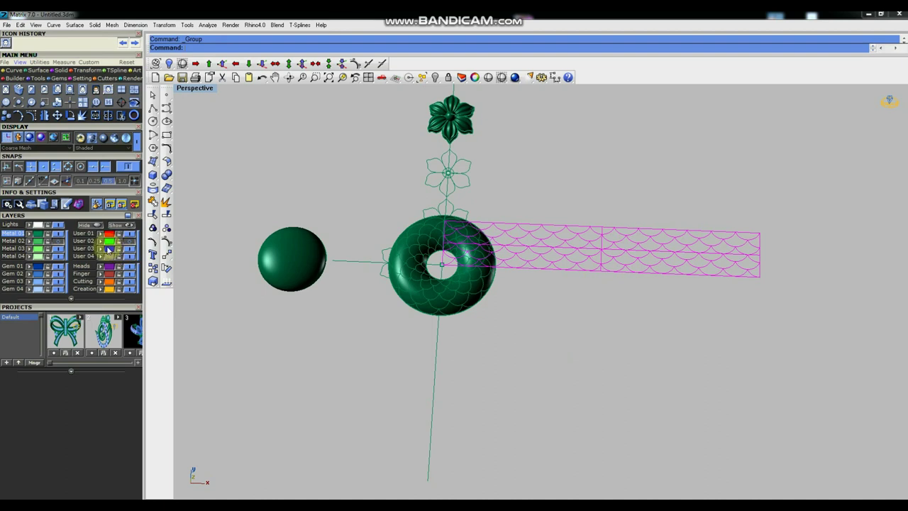
{"action": "left_click", "coordinate": [46, 256]}
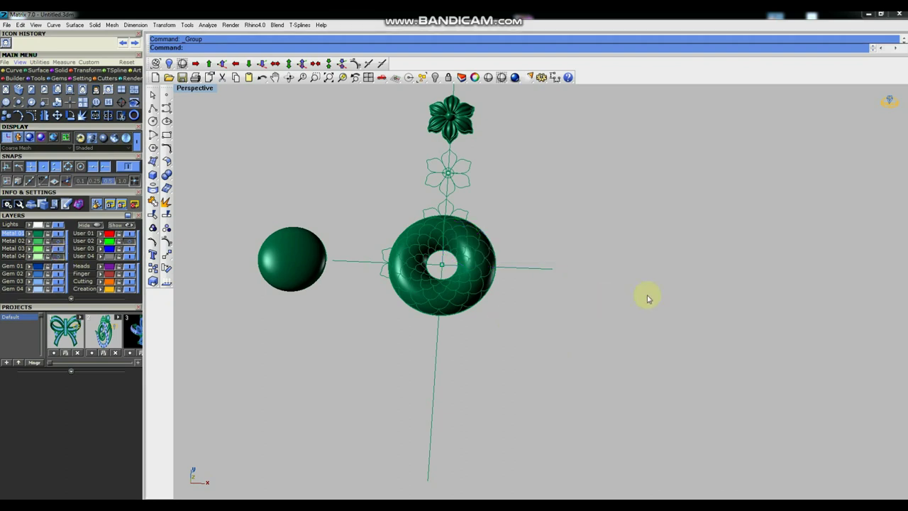
Tilt the view of the torus and select it.
{"action": "scroll", "coordinate": [646, 294], "scroll_direction": "down", "scroll_amount": 3}
{"action": "scroll", "coordinate": [557, 238], "scroll_direction": "up", "scroll_amount": 4}
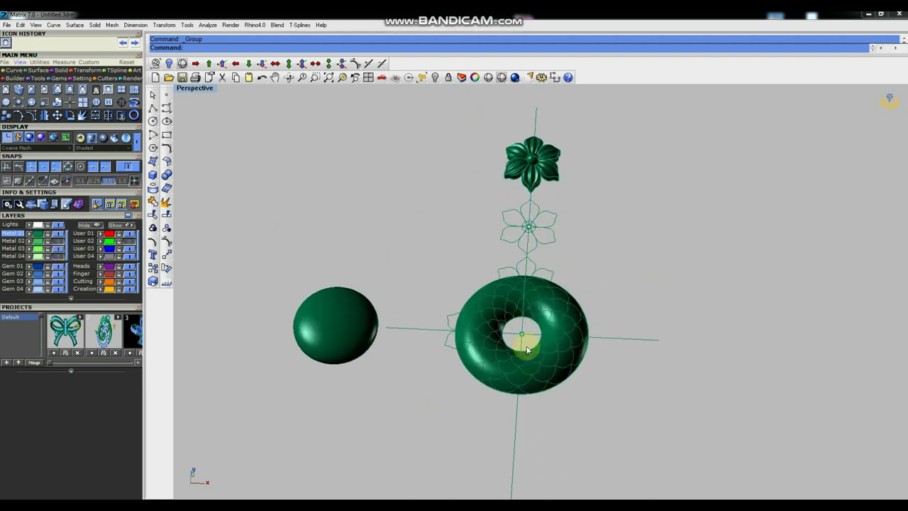
{"action": "scroll", "coordinate": [560, 344], "scroll_direction": "up", "scroll_amount": 2}
{"action": "scroll", "coordinate": [577, 333], "scroll_direction": "down", "scroll_amount": 3}
{"action": "mouse_move", "coordinate": [578, 332]}
{"action": "right_mouse_down"}
{"action": "mouse_move", "coordinate": [548, 316]}
{"action": "mouse_move", "coordinate": [529, 326]}
{"action": "right_mouse_up"}
{"action": "scroll", "coordinate": [560, 319], "scroll_direction": "up", "scroll_amount": 2}
{"action": "scroll", "coordinate": [567, 326], "scroll_direction": "up", "scroll_amount": 2}
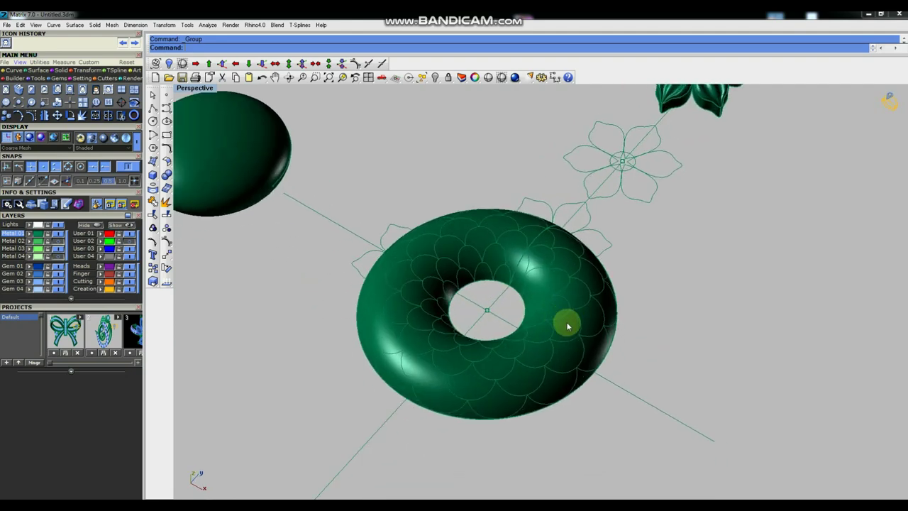
{"action": "scroll", "coordinate": [568, 326], "scroll_direction": "up", "scroll_amount": 2}
{"action": "scroll", "coordinate": [570, 324], "scroll_direction": "up", "scroll_amount": 2}
{"action": "scroll", "coordinate": [594, 329], "scroll_direction": "down", "scroll_amount": 4}
{"action": "scroll", "coordinate": [593, 328], "scroll_direction": "up", "scroll_amount": 1}
{"action": "left_click", "coordinate": [580, 308]}
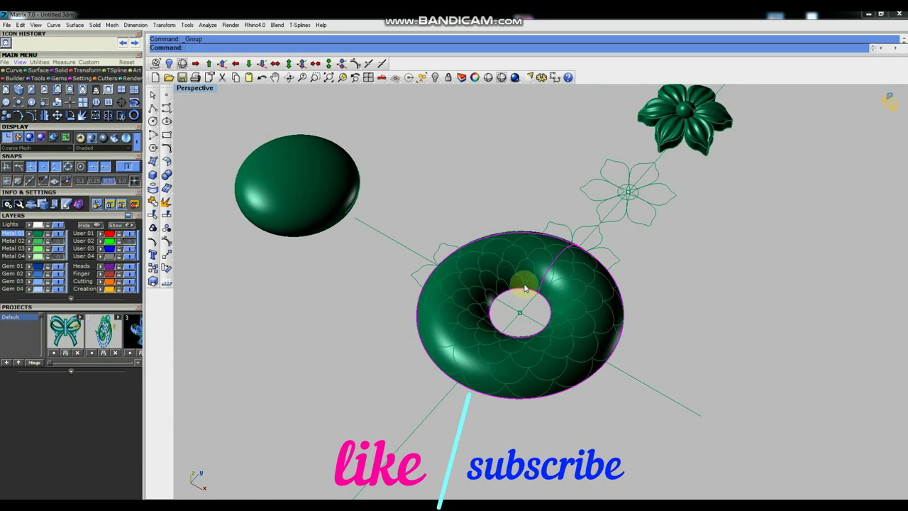
Lock the torus surface so only the wrapped scale curves remain pickable.
{"action": "key", "text": "ctrl+h"}
{"action": "right_click_drag", "start_coordinate": [582, 330], "coordinate": [574, 300]}
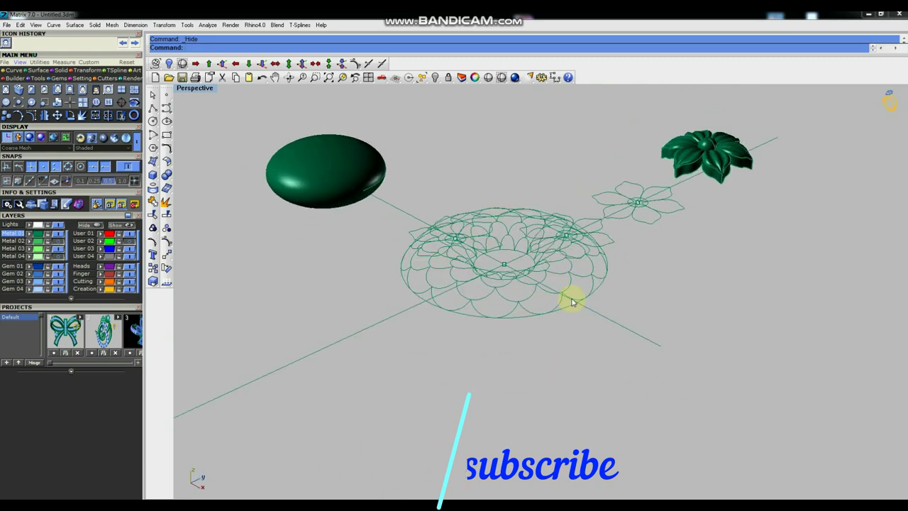
{"action": "key", "text": "ctrl+z"}
{"action": "left_click", "coordinate": [569, 285]}
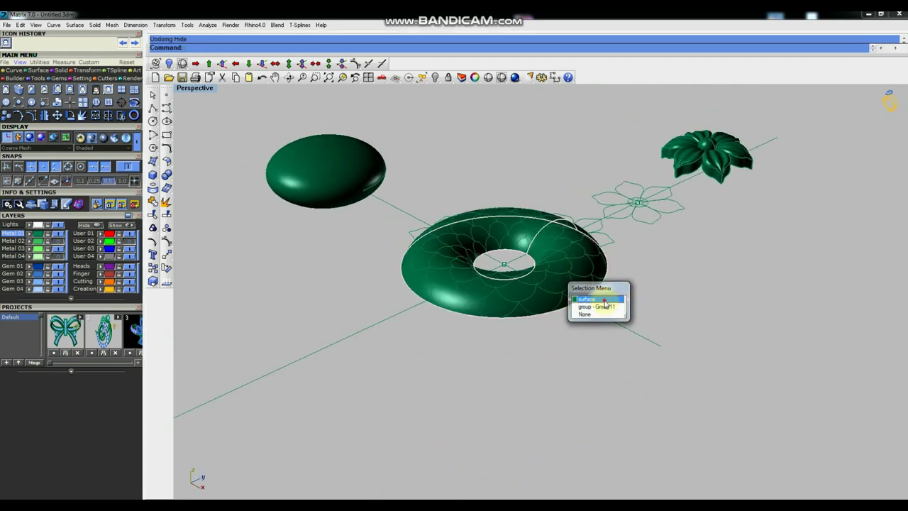
{"action": "left_click", "coordinate": [604, 300]}
{"action": "key", "text": "ctrl+l"}
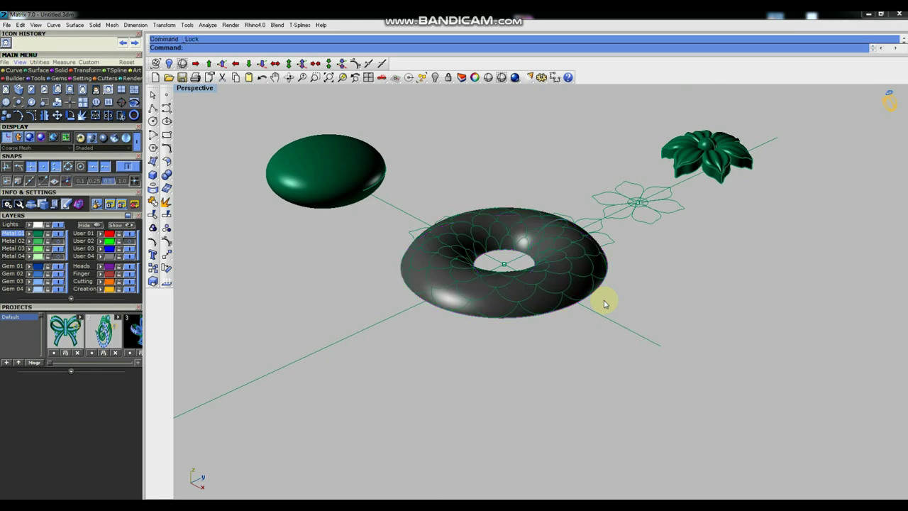
Orbit to a near-top view and zoom in on the torus hole.
{"action": "right_click_drag", "start_coordinate": [432, 257], "coordinate": [440, 286]}
{"action": "right_click_drag", "start_coordinate": [531, 338], "coordinate": [489, 247]}
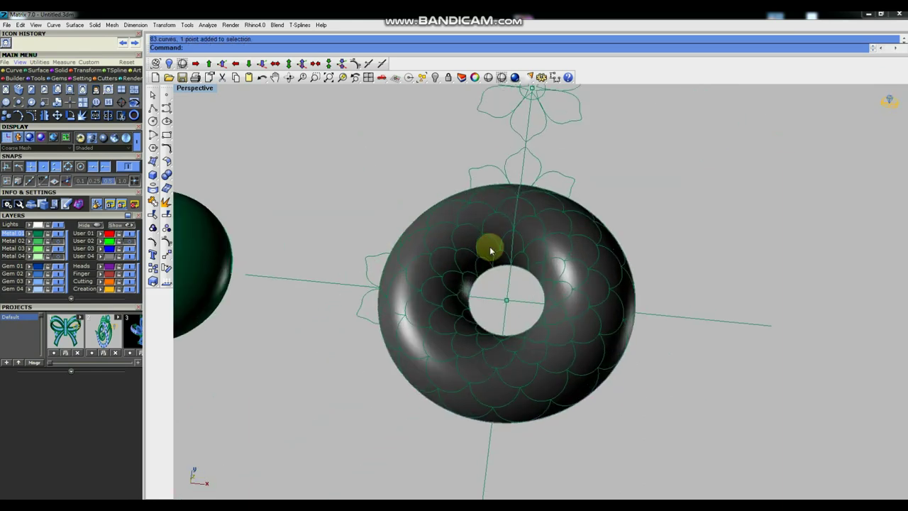
{"action": "scroll", "coordinate": [496, 260], "scroll_direction": "up", "scroll_amount": 3}
{"action": "scroll", "coordinate": [534, 206], "scroll_direction": "up", "scroll_amount": 1}
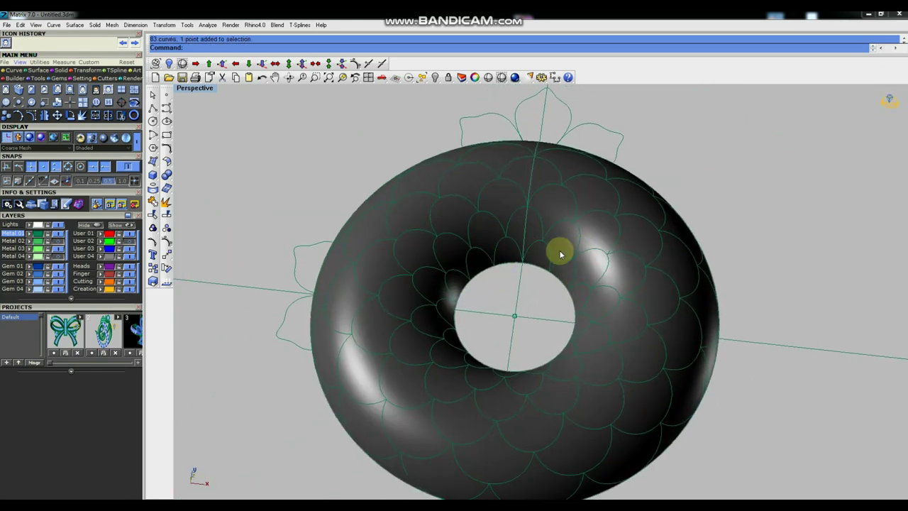
{"action": "scroll", "coordinate": [543, 255], "scroll_direction": "up", "scroll_amount": 2}
{"action": "scroll", "coordinate": [519, 322], "scroll_direction": "down", "scroll_amount": 2}
{"action": "mouse_move", "coordinate": [528, 289]}
{"action": "right_mouse_down"}
{"action": "mouse_move", "coordinate": [430, 275]}
{"action": "mouse_move", "coordinate": [470, 269]}
{"action": "mouse_move", "coordinate": [497, 284]}
{"action": "mouse_move", "coordinate": [511, 229]}
{"action": "mouse_move", "coordinate": [524, 207]}
{"action": "mouse_move", "coordinate": [543, 205]}
{"action": "mouse_move", "coordinate": [546, 220]}
{"action": "mouse_move", "coordinate": [517, 253]}
{"action": "mouse_move", "coordinate": [644, 261]}
{"action": "right_mouse_up"}
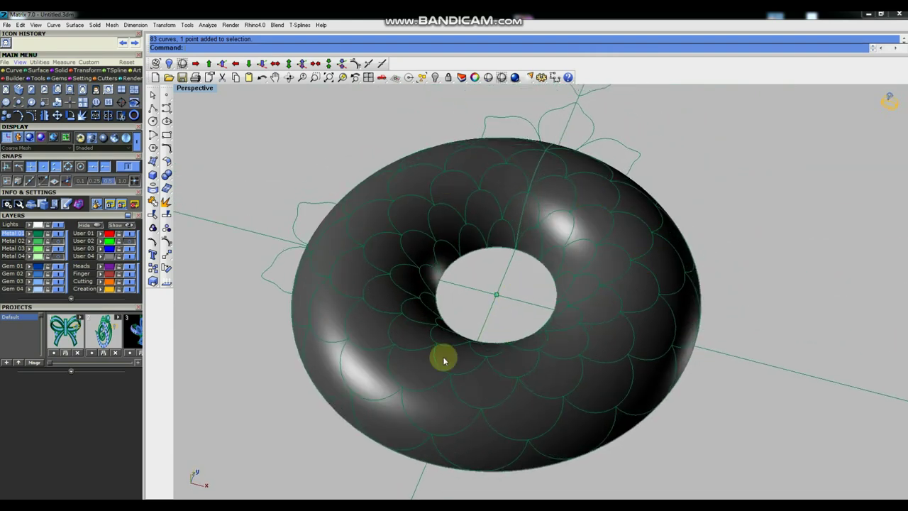
{"action": "scroll", "coordinate": [503, 229], "scroll_direction": "up", "scroll_amount": 3}
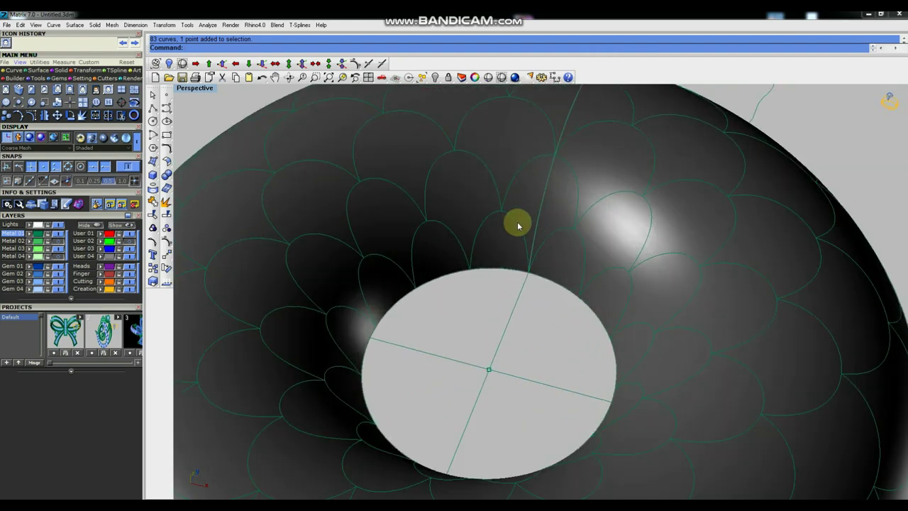
Ungroup the scale curves and pipe the arc beside the inner hole.
{"action": "left_click", "coordinate": [166, 228]}
{"action": "key", "text": "Escape"}
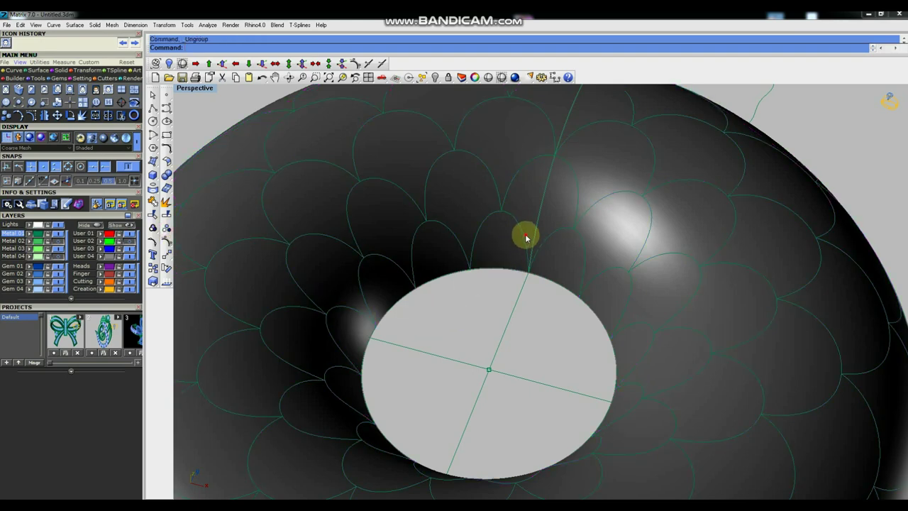
{"action": "left_click", "coordinate": [527, 237]}
{"action": "left_click", "coordinate": [558, 261]}
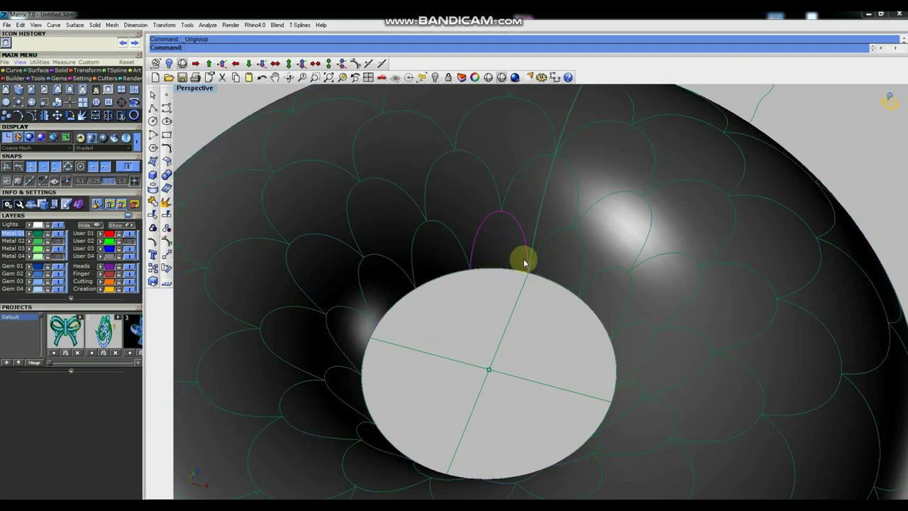
{"action": "type", "text": "Pipe"}
{"action": "key", "text": "Return"}
{"action": "key", "text": "Return"}
{"action": "key", "text": "Return"}
{"action": "key", "text": "Return"}
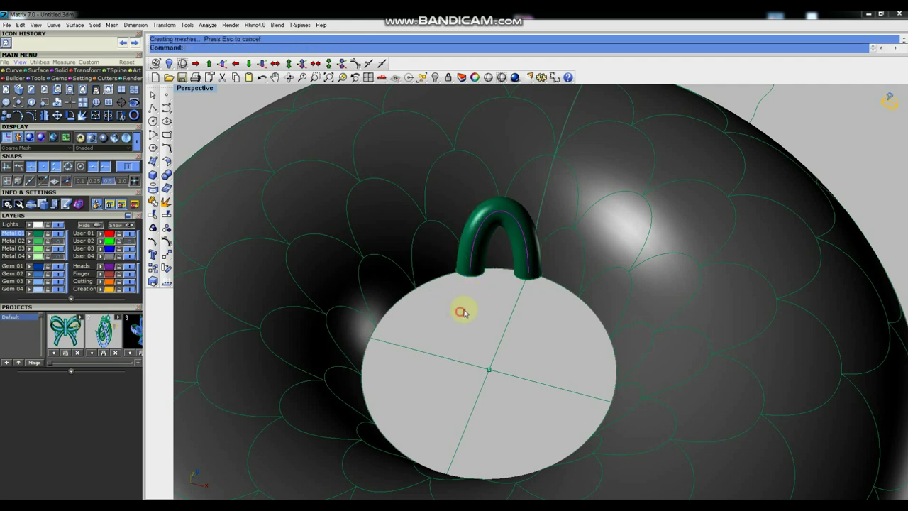
Pipe each next arc up the column with the default radius, up to the torus top.
{"action": "scroll", "coordinate": [461, 313], "scroll_direction": "down", "scroll_amount": 5}
{"action": "scroll", "coordinate": [504, 243], "scroll_direction": "up", "scroll_amount": 5}
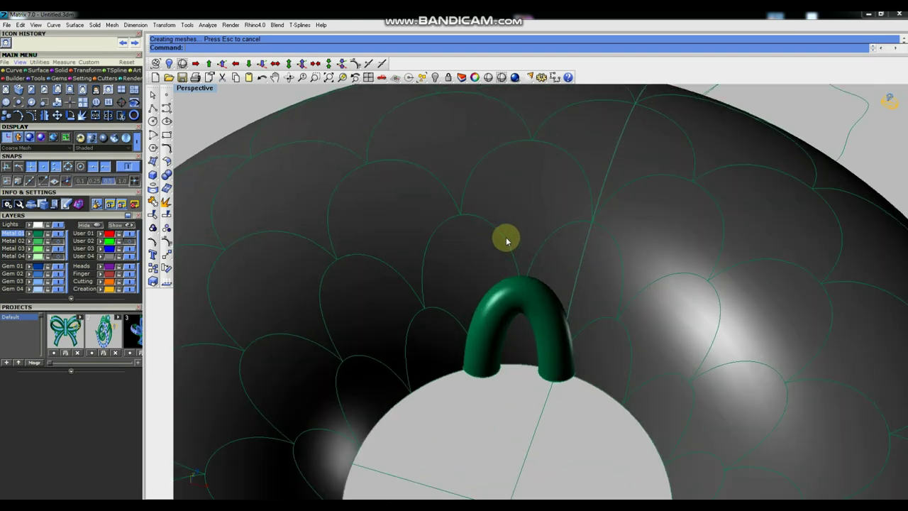
{"action": "key", "text": "Return"}
{"action": "key", "text": "Return"}
{"action": "key", "text": "Return"}
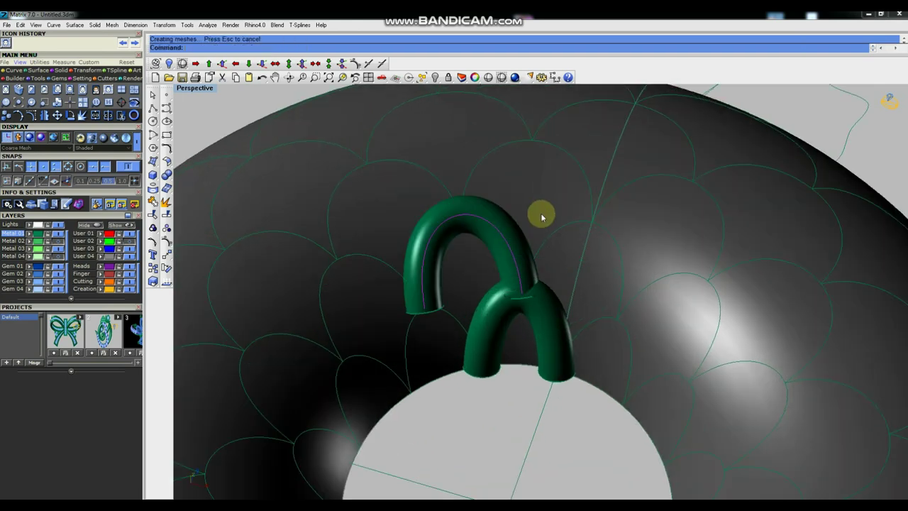
{"action": "scroll", "coordinate": [539, 232], "scroll_direction": "down", "scroll_amount": 2}
{"action": "right_click_drag", "start_coordinate": [539, 232], "coordinate": [519, 229]}
{"action": "key", "text": "Return"}
{"action": "key", "text": "Return"}
{"action": "key", "text": "Return"}
{"action": "scroll", "coordinate": [529, 227], "scroll_direction": "down", "scroll_amount": 3}
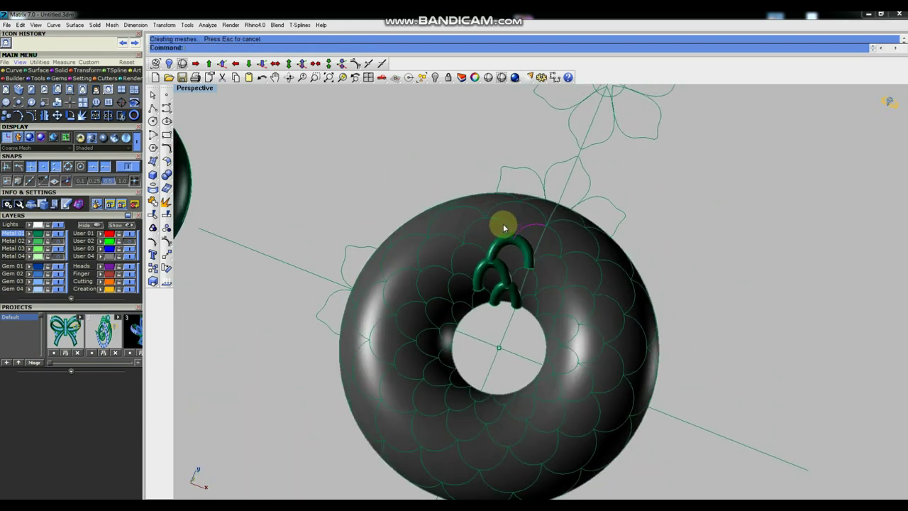
{"action": "key", "text": "Return"}
{"action": "key", "text": "Return"}
{"action": "key", "text": "Return"}
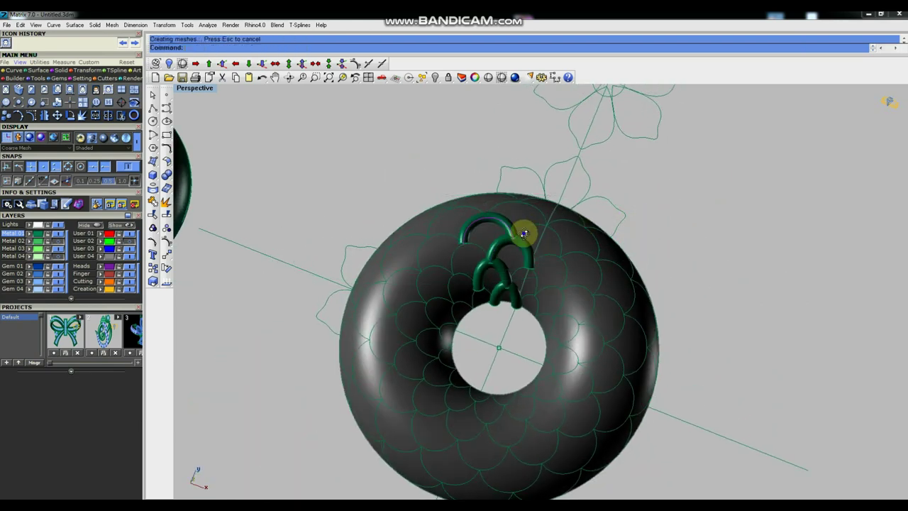
{"action": "scroll", "coordinate": [514, 237], "scroll_direction": "up", "scroll_amount": 2}
{"action": "left_click", "coordinate": [486, 188]}
{"action": "key", "text": "Return"}
{"action": "left_click", "coordinate": [468, 189]}
{"action": "key", "text": "Return"}
{"action": "key", "text": "Return"}
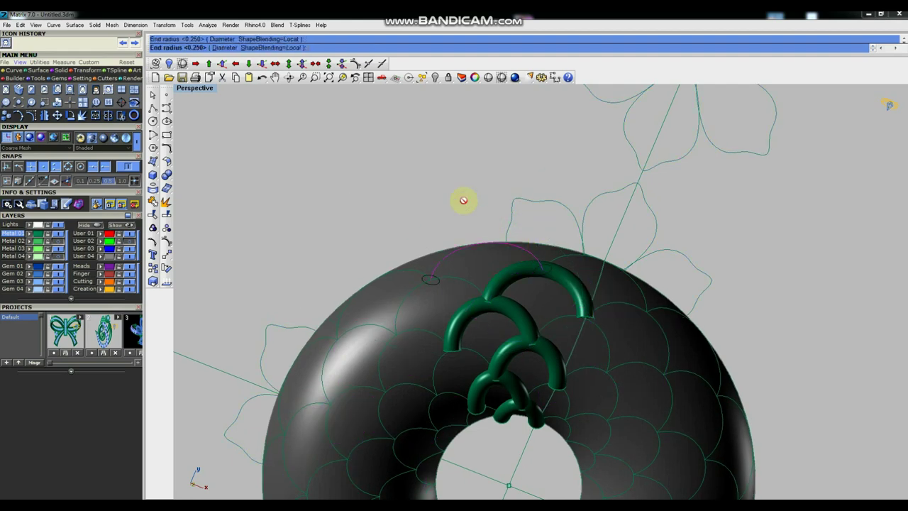
Orbit and zoom to check the tube column from the inner hole over the top.
{"action": "scroll", "coordinate": [488, 200], "scroll_direction": "down", "scroll_amount": 3}
{"action": "mouse_move", "coordinate": [454, 191]}
{"action": "right_mouse_down"}
{"action": "mouse_move", "coordinate": [507, 244]}
{"action": "mouse_move", "coordinate": [522, 222]}
{"action": "mouse_move", "coordinate": [513, 284]}
{"action": "right_mouse_up"}
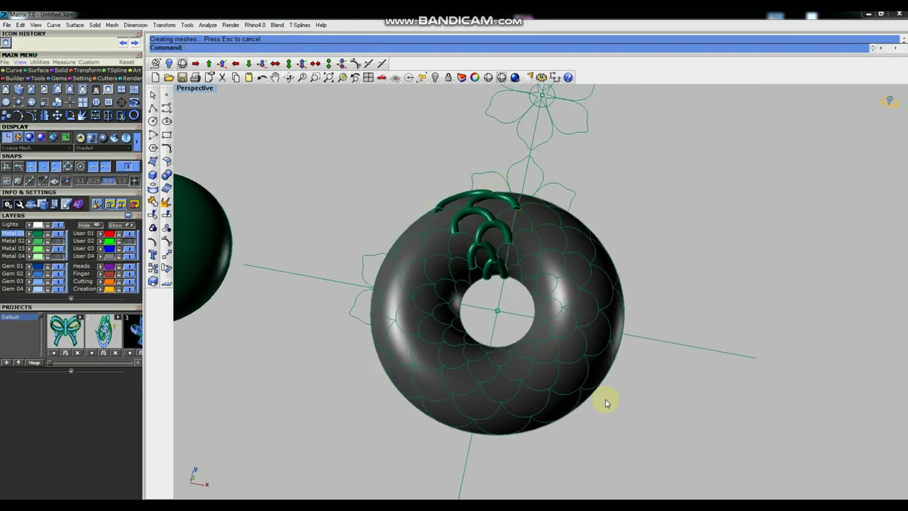
{"action": "scroll", "coordinate": [522, 276], "scroll_direction": "up", "scroll_amount": 4}
{"action": "scroll", "coordinate": [592, 240], "scroll_direction": "down", "scroll_amount": 4}
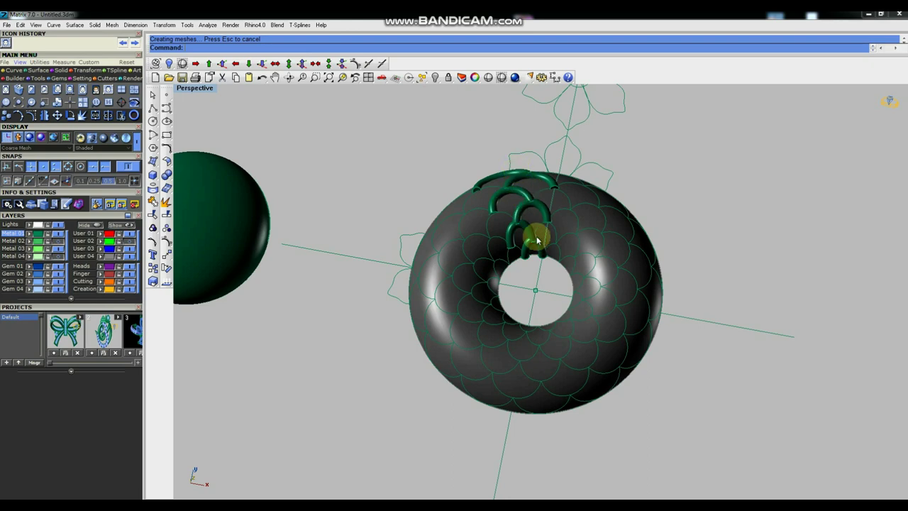
{"action": "scroll", "coordinate": [556, 244], "scroll_direction": "up", "scroll_amount": 3}
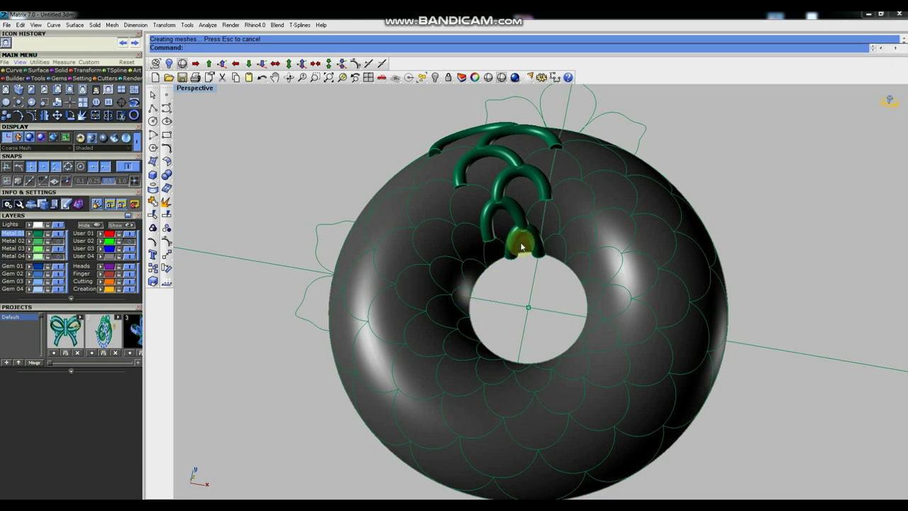
{"action": "scroll", "coordinate": [515, 268], "scroll_direction": "up", "scroll_amount": 1}
{"action": "scroll", "coordinate": [514, 268], "scroll_direction": "down", "scroll_amount": 1}
{"action": "scroll", "coordinate": [518, 284], "scroll_direction": "down", "scroll_amount": 1}
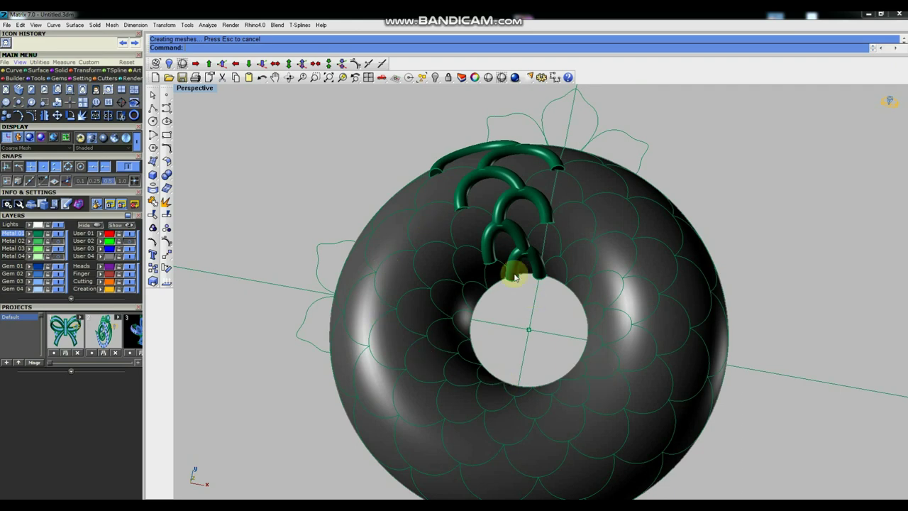
Window-select every tube in the column.
{"action": "mouse_move", "coordinate": [515, 276]}
{"action": "left_mouse_down"}
{"action": "mouse_move", "coordinate": [525, 250]}
{"action": "mouse_move", "coordinate": [499, 222]}
{"action": "left_mouse_up"}
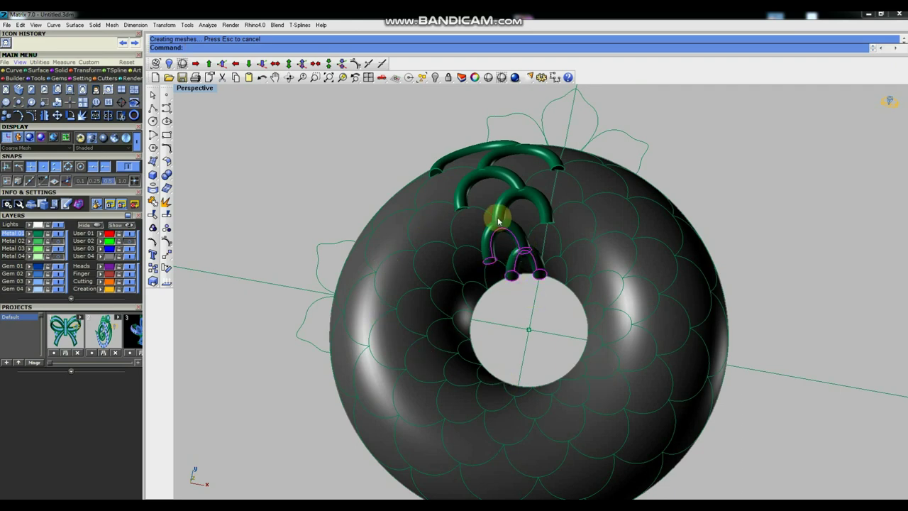
{"action": "scroll", "coordinate": [505, 206], "scroll_direction": "down", "scroll_amount": 2}
{"action": "scroll", "coordinate": [509, 203], "scroll_direction": "up", "scroll_amount": 2}
{"action": "scroll", "coordinate": [520, 207], "scroll_direction": "up", "scroll_amount": 1}
{"action": "scroll", "coordinate": [561, 197], "scroll_direction": "up", "scroll_amount": 1}
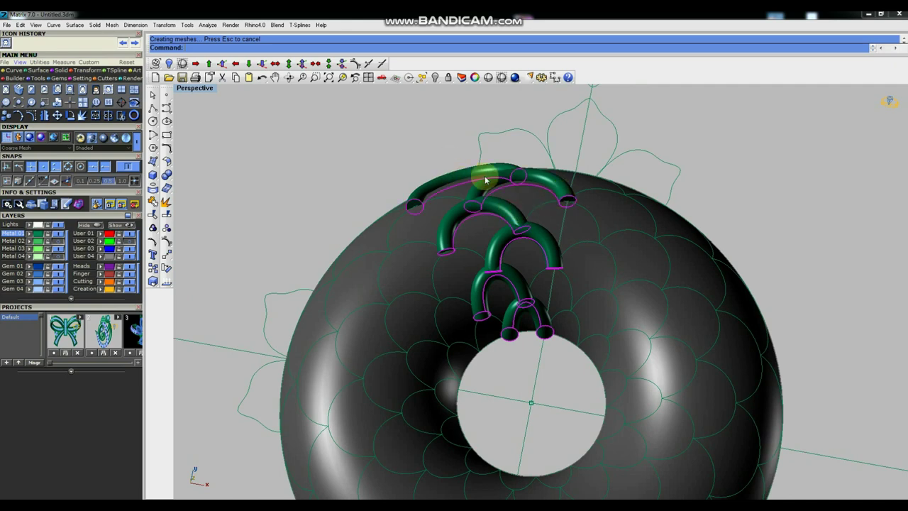
{"action": "scroll", "coordinate": [483, 177], "scroll_direction": "down", "scroll_amount": 3}
Polar-array the tube column around the torus centre, 13 items over 360°, then deselect and orbit.
{"action": "right_click", "coordinate": [516, 218]}
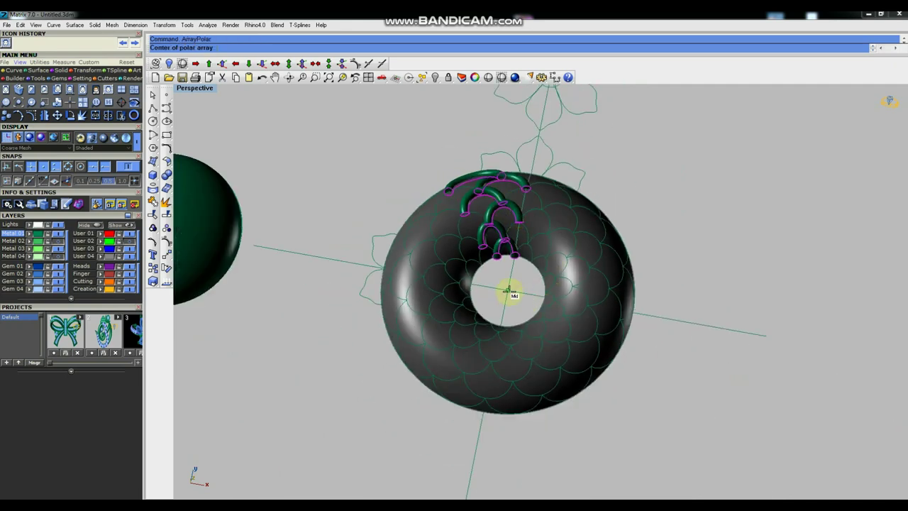
{"action": "type", "text": "18"}
{"action": "key", "text": "Return"}
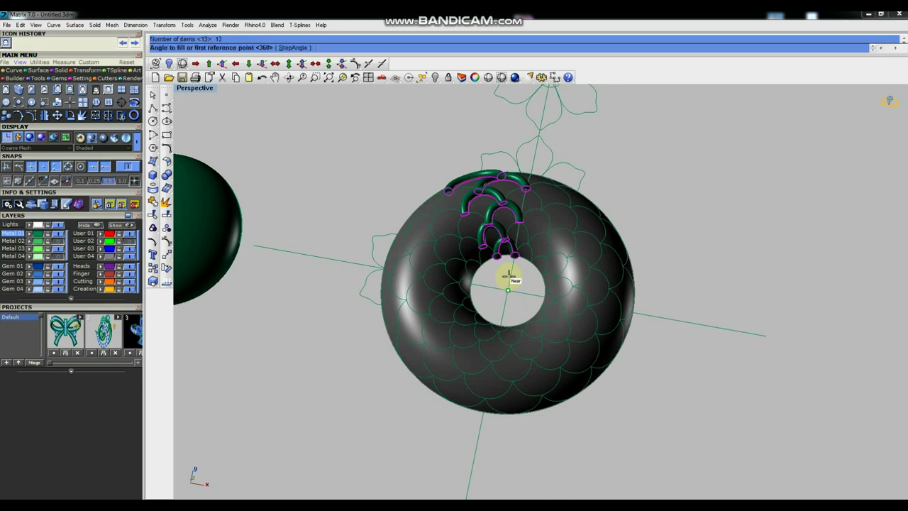
{"action": "key", "text": "Return"}
{"action": "key", "text": "Escape"}
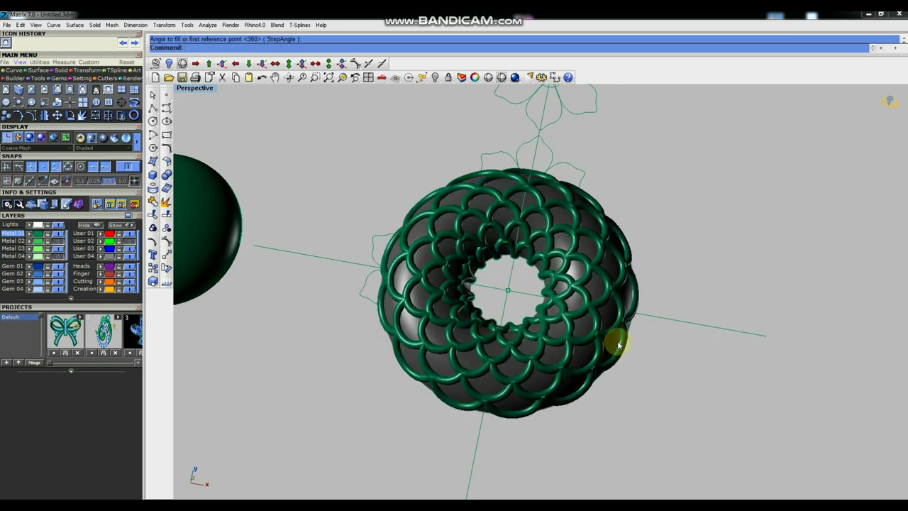
{"action": "mouse_move", "coordinate": [614, 341]}
{"action": "right_mouse_down"}
{"action": "mouse_move", "coordinate": [623, 312]}
{"action": "mouse_move", "coordinate": [598, 319]}
{"action": "mouse_move", "coordinate": [537, 269]}
{"action": "mouse_move", "coordinate": [544, 290]}
{"action": "mouse_move", "coordinate": [599, 273]}
{"action": "mouse_move", "coordinate": [602, 251]}
{"action": "mouse_move", "coordinate": [580, 314]}
{"action": "mouse_move", "coordinate": [532, 360]}
{"action": "right_mouse_up"}
{"action": "scroll", "coordinate": [532, 360], "scroll_direction": "up", "scroll_amount": 2}
{"action": "scroll", "coordinate": [532, 357], "scroll_direction": "down", "scroll_amount": 2}
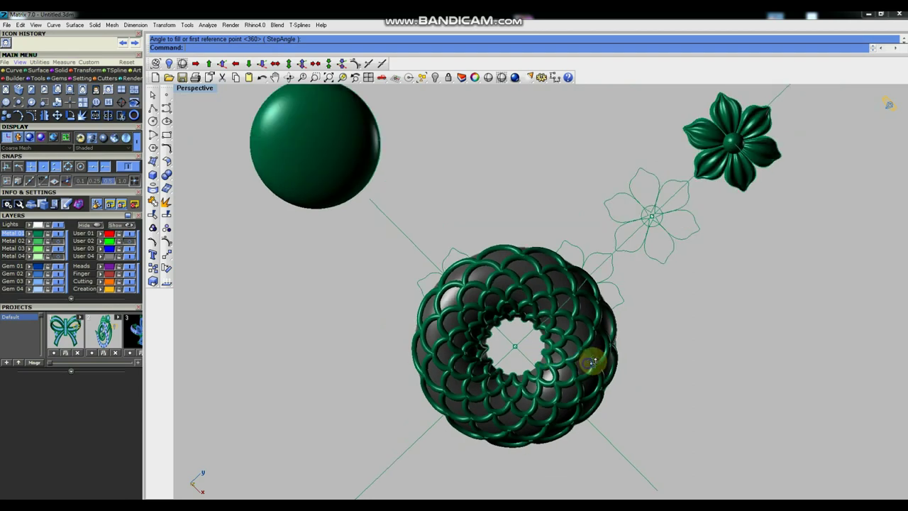
Move the green sphere to layer Metal 03 and hide that layer.
{"action": "right_click_drag", "start_coordinate": [592, 360], "coordinate": [578, 359]}
{"action": "scroll", "coordinate": [426, 279], "scroll_direction": "up", "scroll_amount": 2}
{"action": "scroll", "coordinate": [419, 273], "scroll_direction": "up", "scroll_amount": 1}
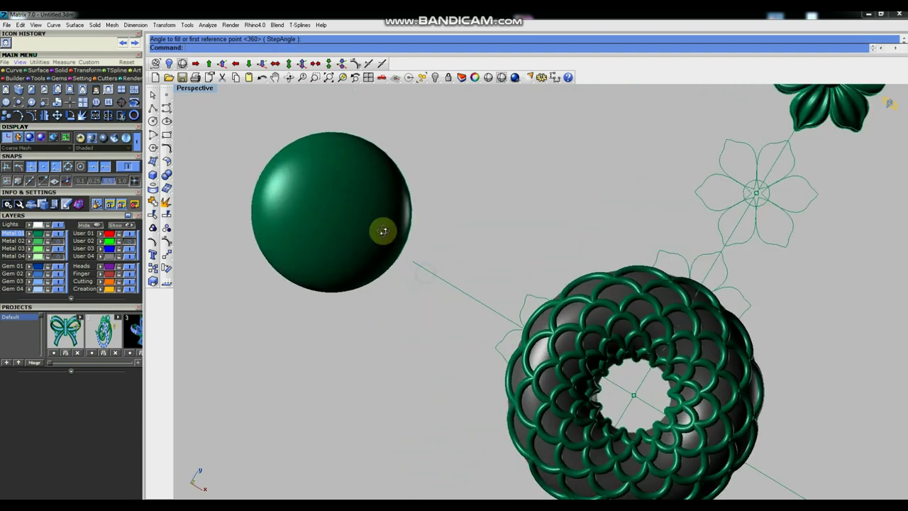
{"action": "right_click_drag", "start_coordinate": [381, 229], "coordinate": [345, 220]}
{"action": "scroll", "coordinate": [390, 270], "scroll_direction": "down", "scroll_amount": 2}
{"action": "scroll", "coordinate": [394, 281], "scroll_direction": "down", "scroll_amount": 2}
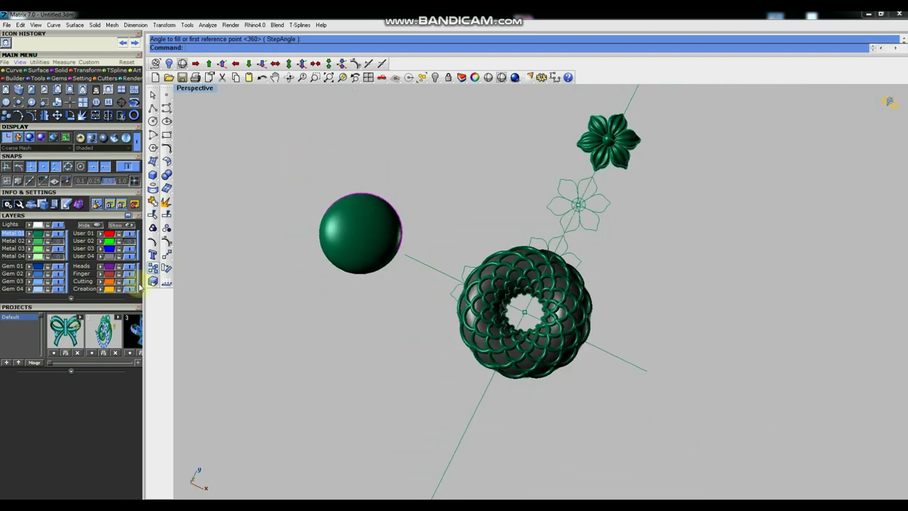
{"action": "left_click", "coordinate": [31, 249]}
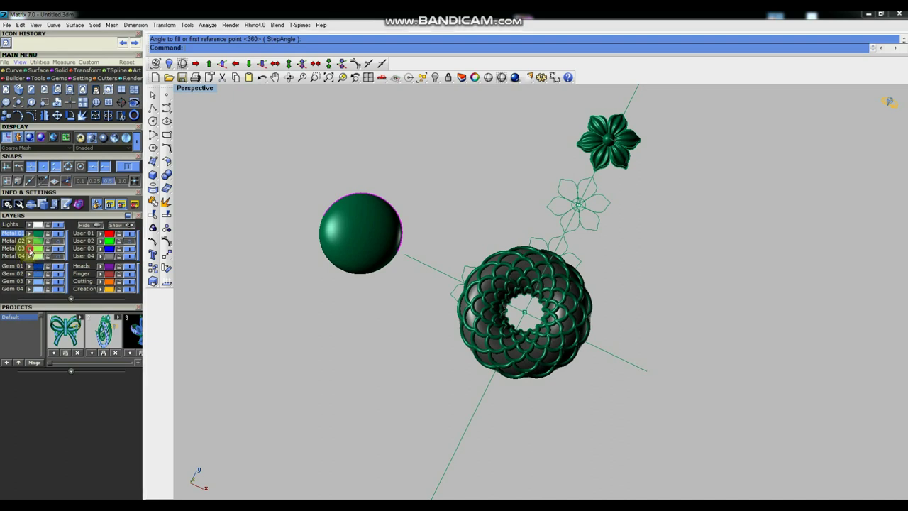
{"action": "left_click", "coordinate": [58, 250]}
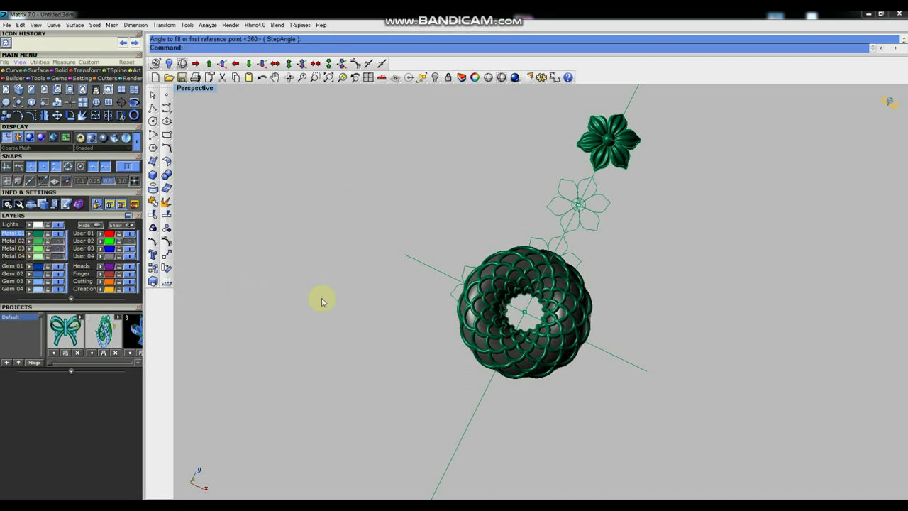
Hide the flower outline curves and show the view in wireframe.
{"action": "right_click_drag", "start_coordinate": [284, 328], "coordinate": [505, 250]}
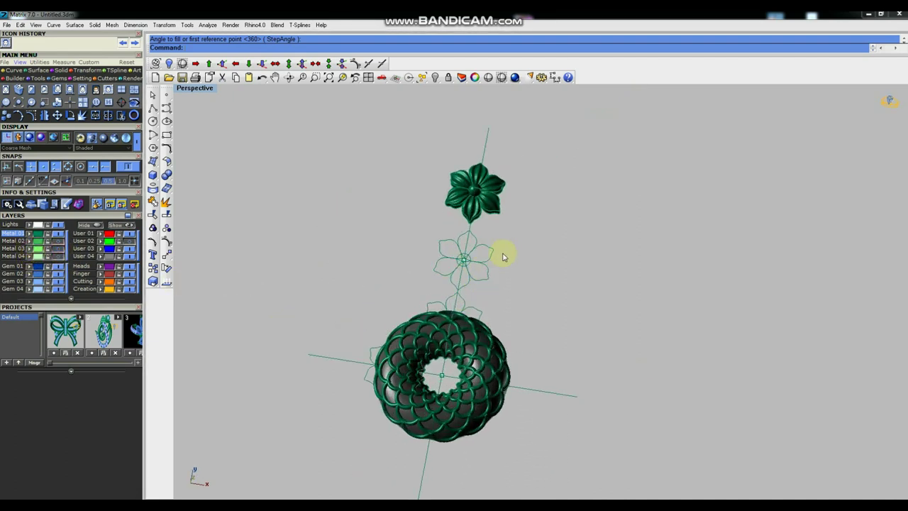
{"action": "left_click_drag", "start_coordinate": [488, 278], "coordinate": [486, 278]}
{"action": "key", "text": "ctrl+h"}
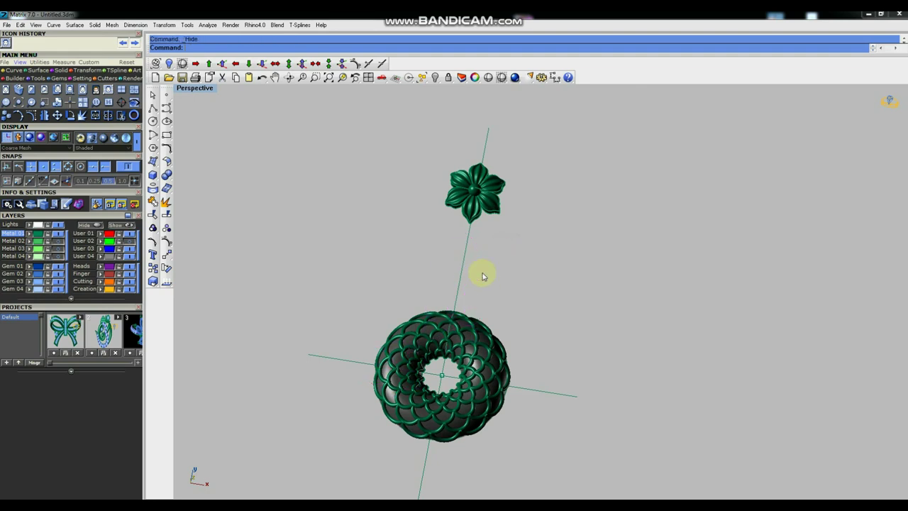
{"action": "right_click_drag", "start_coordinate": [486, 374], "coordinate": [500, 89]}
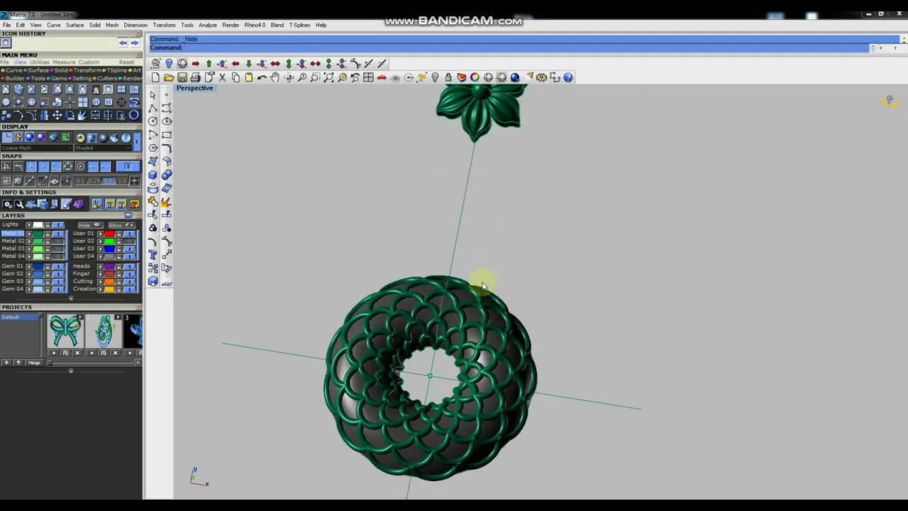
{"action": "left_click", "coordinate": [501, 78]}
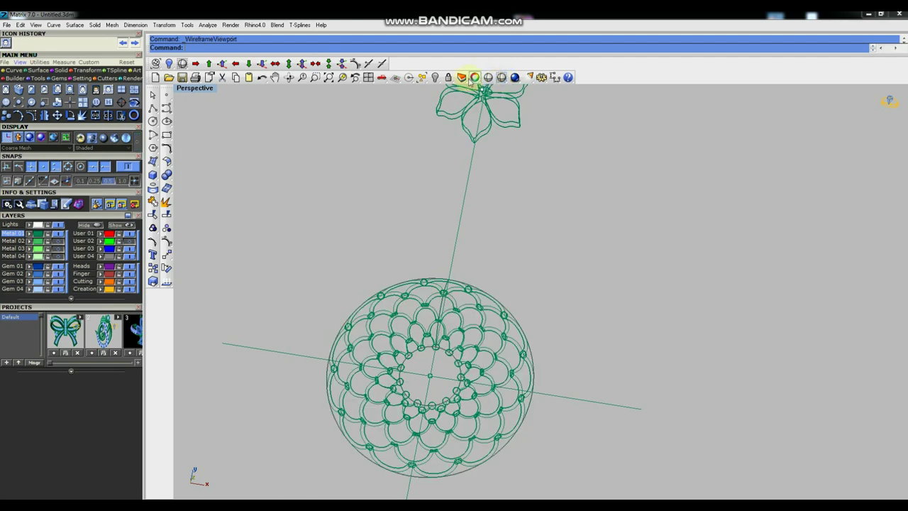
Select all 85 fish-scale curves and group them.
{"action": "scroll", "coordinate": [481, 326], "scroll_direction": "up", "scroll_amount": 5}
{"action": "scroll", "coordinate": [515, 292], "scroll_direction": "down", "scroll_amount": 2}
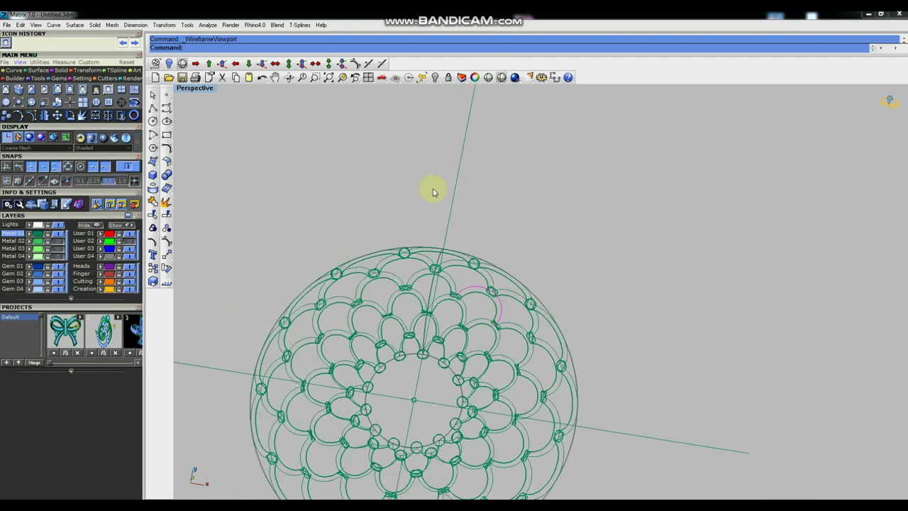
{"action": "left_click", "coordinate": [422, 78]}
{"action": "left_click", "coordinate": [439, 142]}
{"action": "scroll", "coordinate": [539, 218], "scroll_direction": "down", "scroll_amount": 4}
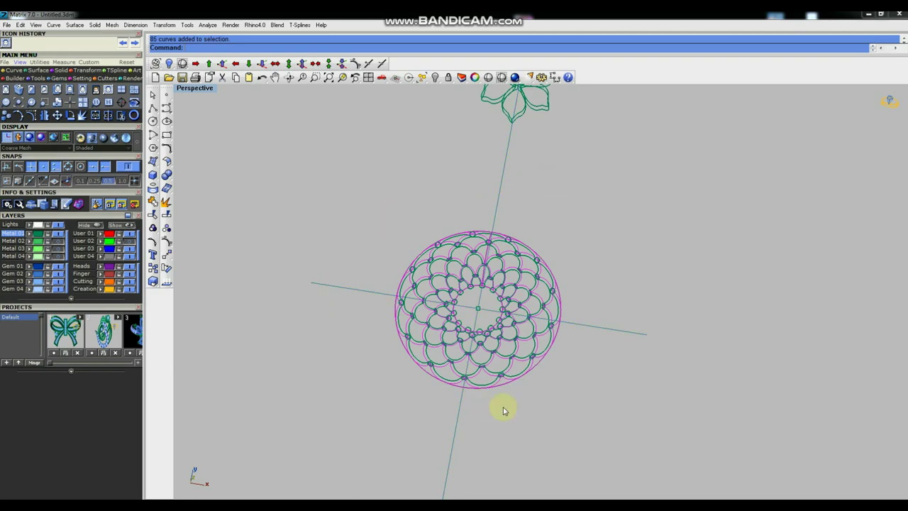
{"action": "scroll", "coordinate": [505, 401], "scroll_direction": "up", "scroll_amount": 3}
{"action": "scroll", "coordinate": [506, 389], "scroll_direction": "up", "scroll_amount": 2}
{"action": "scroll", "coordinate": [492, 348], "scroll_direction": "down", "scroll_amount": 1}
{"action": "scroll", "coordinate": [465, 234], "scroll_direction": "up", "scroll_amount": 3}
{"action": "scroll", "coordinate": [496, 229], "scroll_direction": "up", "scroll_amount": 1}
{"action": "scroll", "coordinate": [496, 234], "scroll_direction": "down", "scroll_amount": 3}
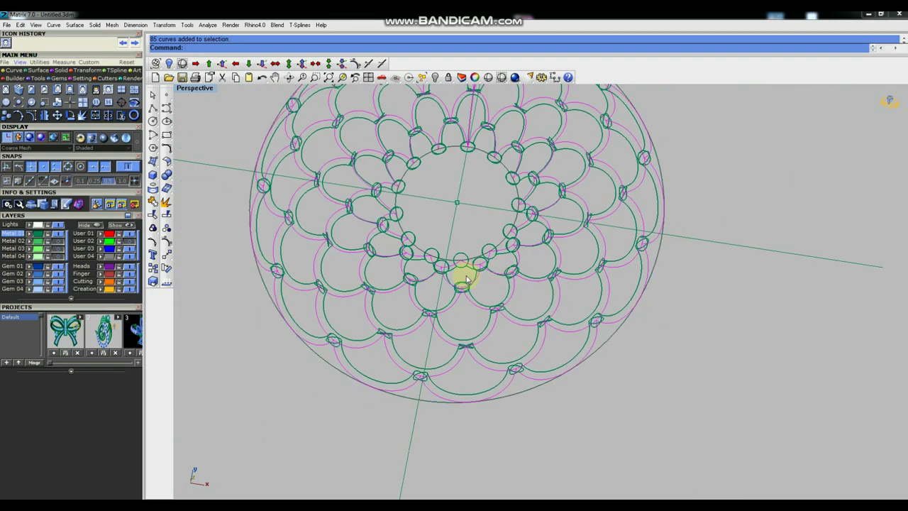
{"action": "scroll", "coordinate": [482, 298], "scroll_direction": "down", "scroll_amount": 2}
{"action": "left_click", "coordinate": [151, 228]}
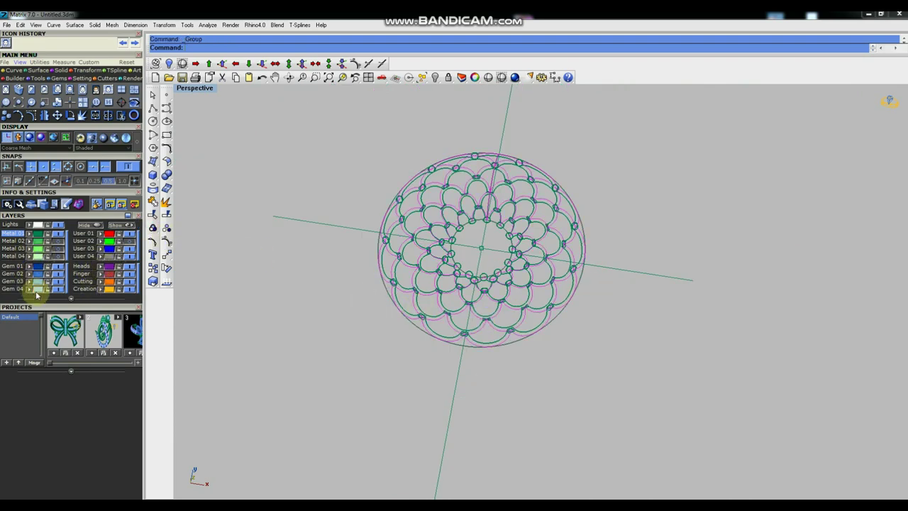
Expand the layer list, deselect, and view the lattice and flower bail shaded.
{"action": "left_click", "coordinate": [70, 297]}
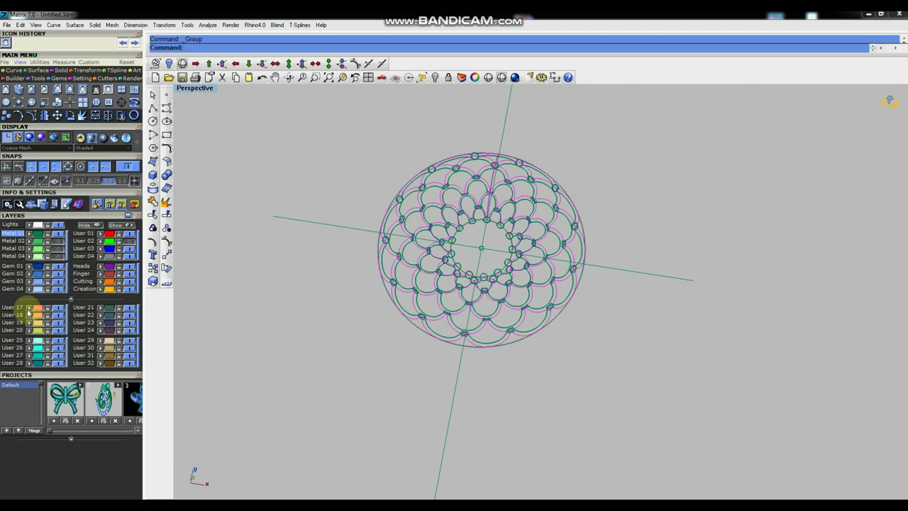
{"action": "left_click", "coordinate": [328, 345]}
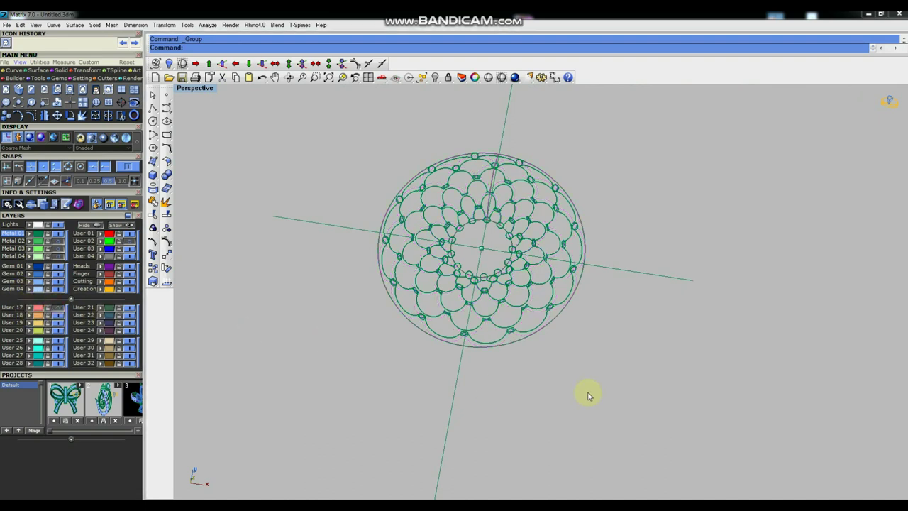
{"action": "scroll", "coordinate": [588, 391], "scroll_direction": "down", "scroll_amount": 3}
{"action": "right_click_drag", "start_coordinate": [576, 330], "coordinate": [564, 305]}
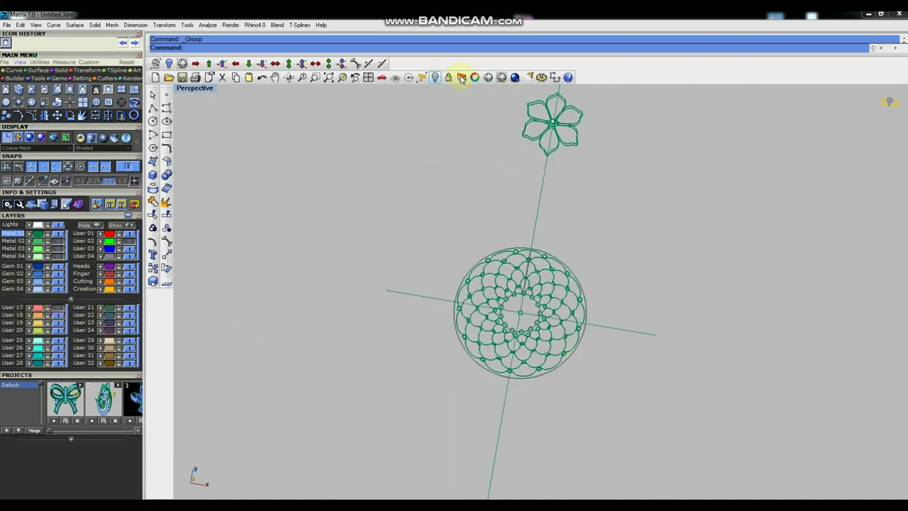
{"action": "left_click", "coordinate": [488, 77]}
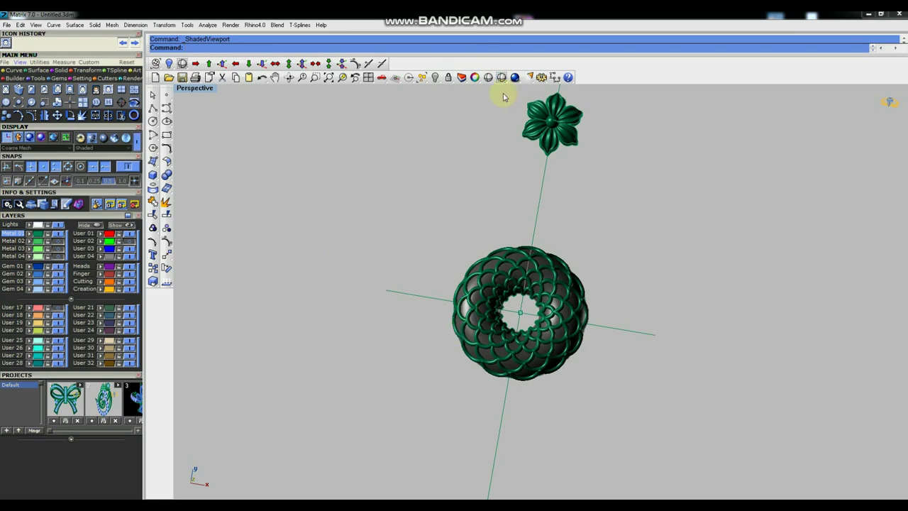
Unlock the solid torus and select it to hide it, leaving the open tube lattice.
{"action": "left_click", "coordinate": [447, 76]}
{"action": "scroll", "coordinate": [502, 395], "scroll_direction": "up", "scroll_amount": 3}
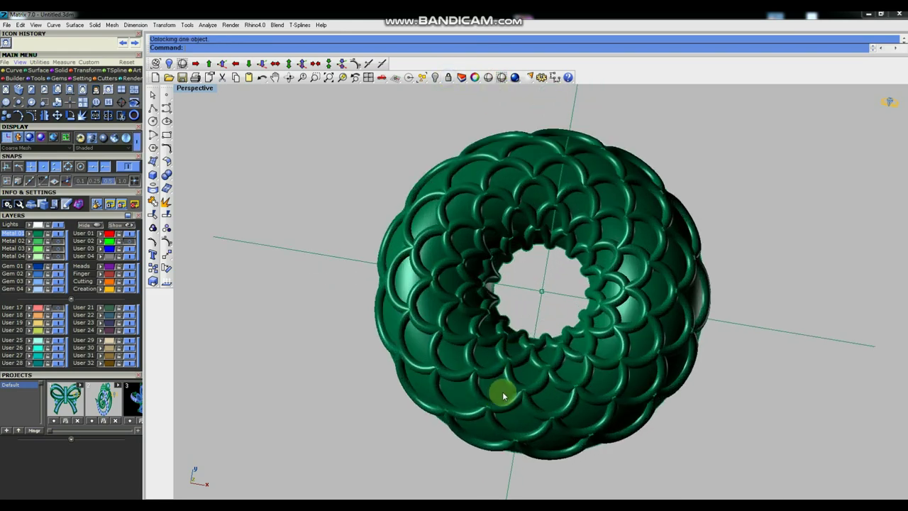
{"action": "left_click", "coordinate": [497, 390]}
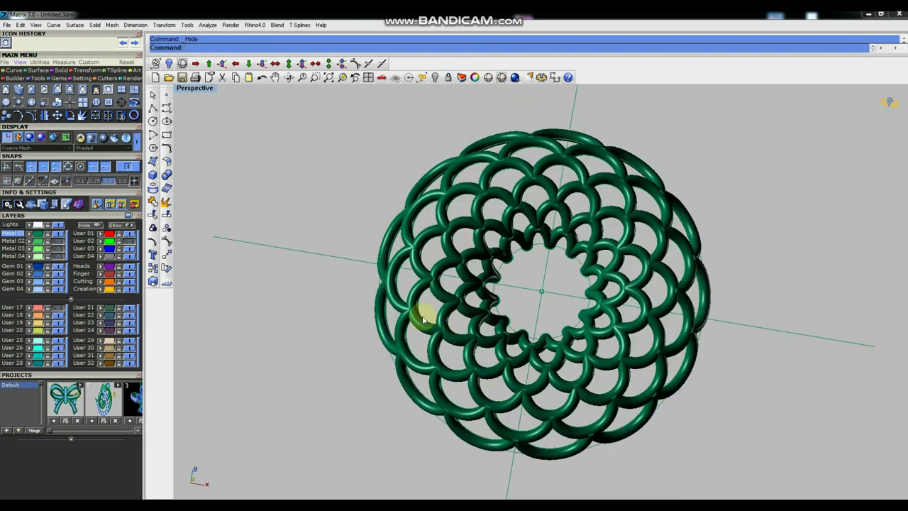
{"action": "scroll", "coordinate": [511, 375], "scroll_direction": "down", "scroll_amount": 3}
{"action": "right_click_drag", "start_coordinate": [510, 374], "coordinate": [532, 209]}
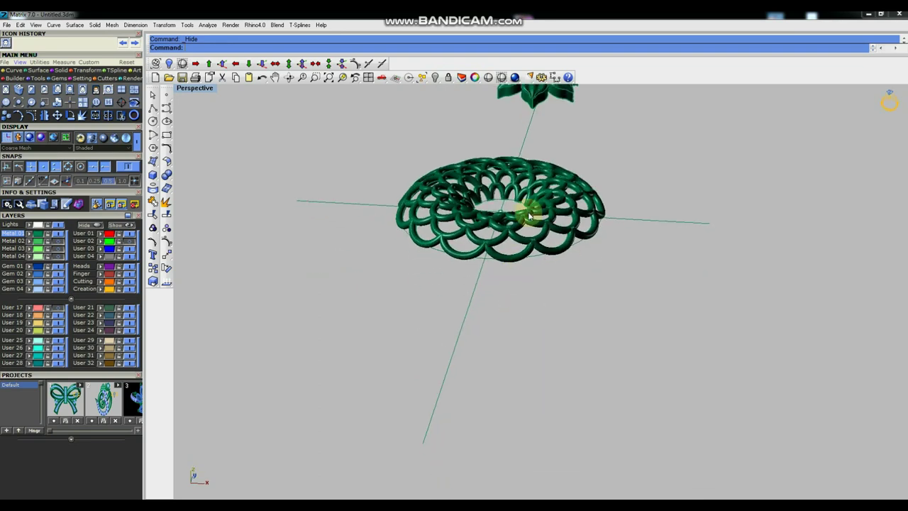
{"action": "scroll", "coordinate": [517, 188], "scroll_direction": "up", "scroll_amount": 3}
{"action": "mouse_move", "coordinate": [608, 239]}
{"action": "right_mouse_down"}
{"action": "mouse_move", "coordinate": [563, 225]}
{"action": "mouse_move", "coordinate": [563, 206]}
{"action": "mouse_move", "coordinate": [578, 205]}
{"action": "mouse_move", "coordinate": [573, 230]}
{"action": "right_mouse_up"}
{"action": "scroll", "coordinate": [478, 203], "scroll_direction": "down", "scroll_amount": 2}
{"action": "scroll", "coordinate": [569, 188], "scroll_direction": "down", "scroll_amount": 3}
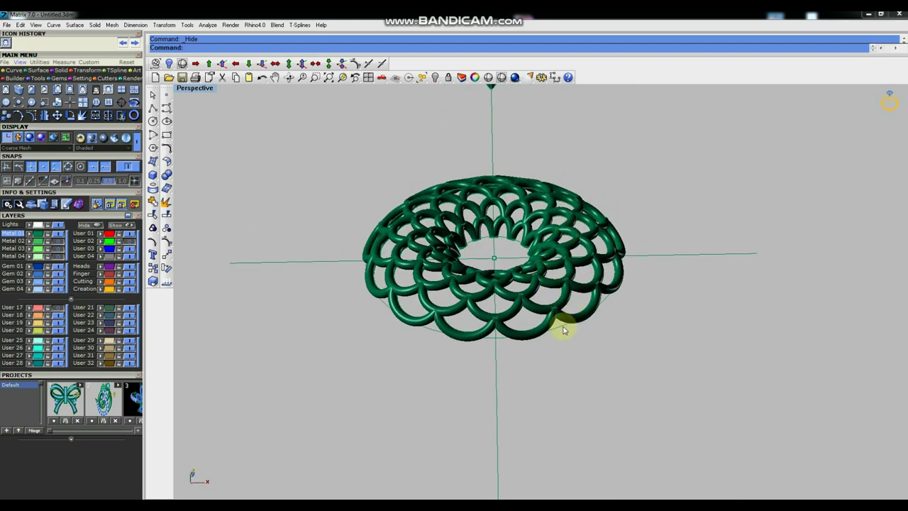
{"action": "scroll", "coordinate": [562, 330], "scroll_direction": "up", "scroll_amount": 3}
Pipe the inner ring curve with radius 0.25 and maximize the Top viewport.
{"action": "left_click", "coordinate": [561, 328]}
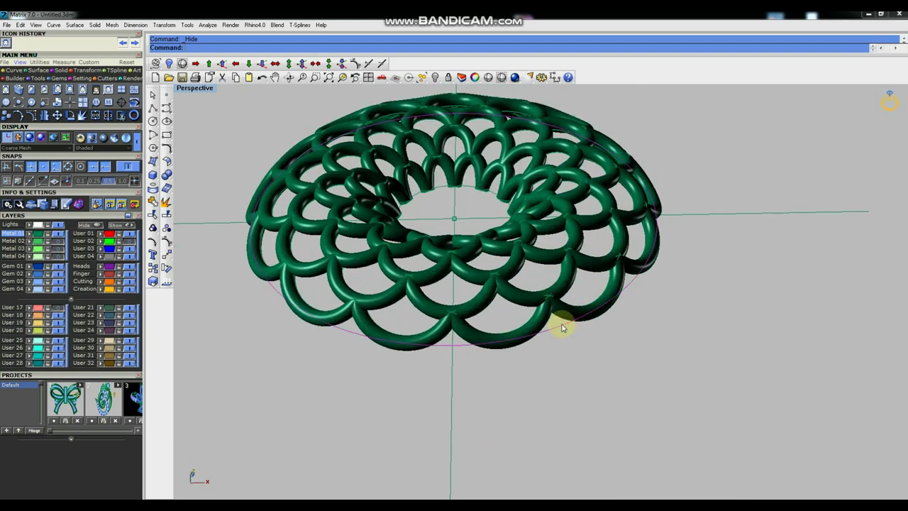
{"action": "left_click", "coordinate": [495, 197]}
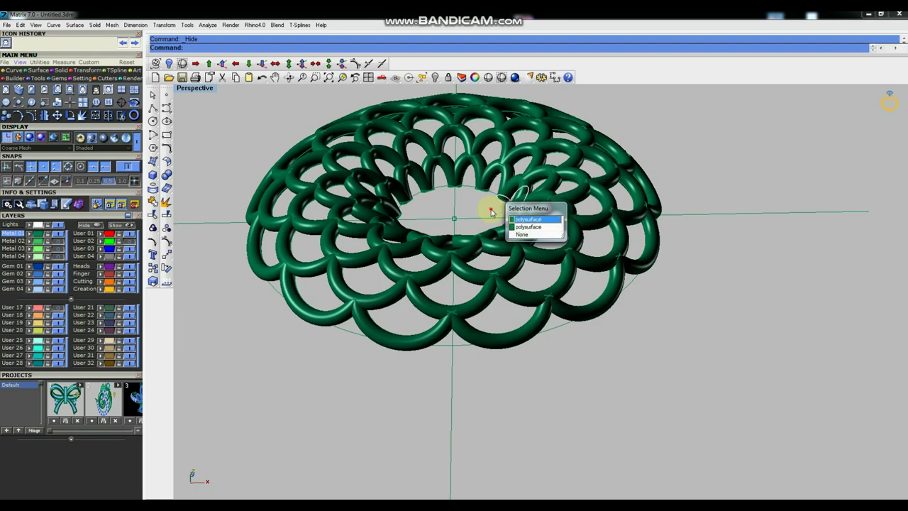
{"action": "left_click", "coordinate": [470, 190]}
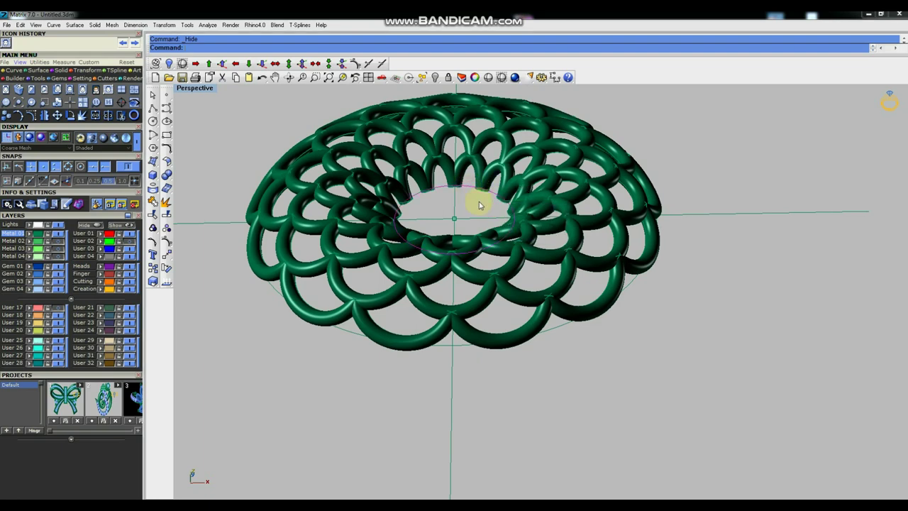
{"action": "type", "text": "Pip"}
{"action": "key", "text": "Return"}
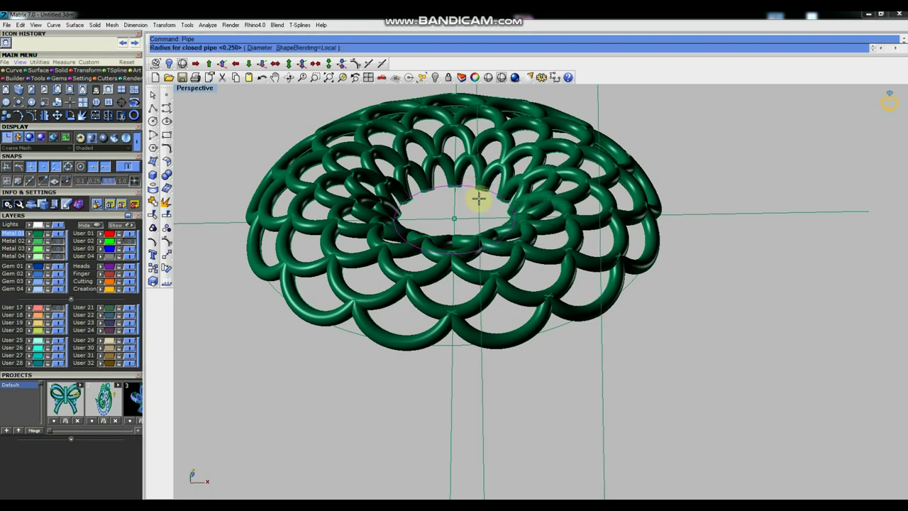
{"action": "type", "text": "25"}
{"action": "key", "text": "Return"}
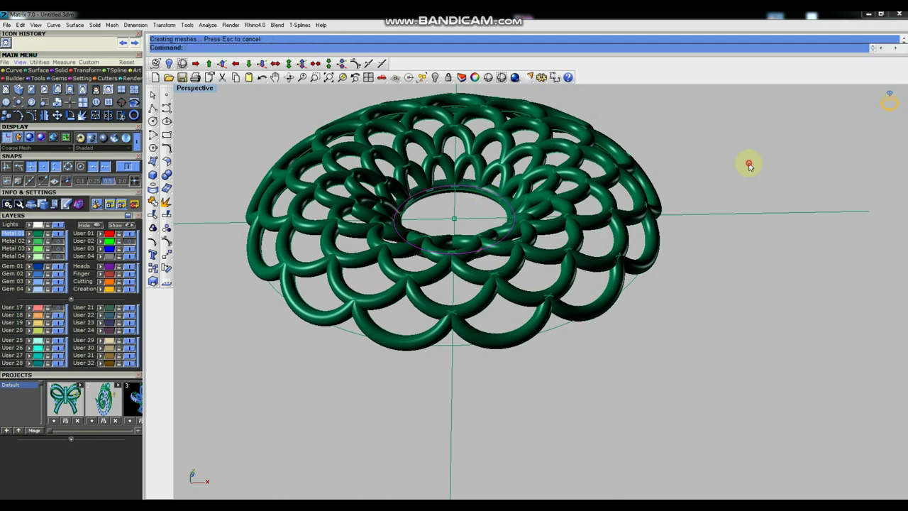
{"action": "scroll", "coordinate": [620, 211], "scroll_direction": "down", "scroll_amount": 3}
{"action": "right_click_drag", "start_coordinate": [619, 211], "coordinate": [486, 239]}
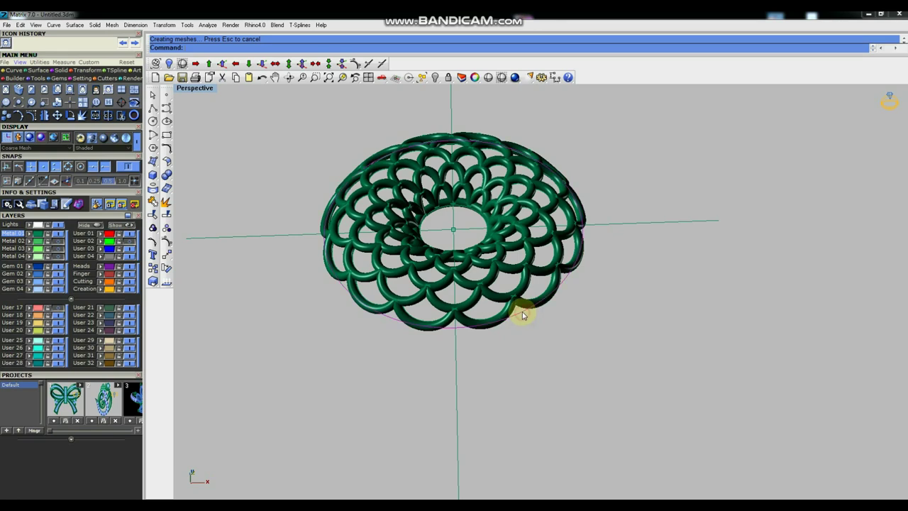
{"action": "key", "text": "ctrl+F1"}
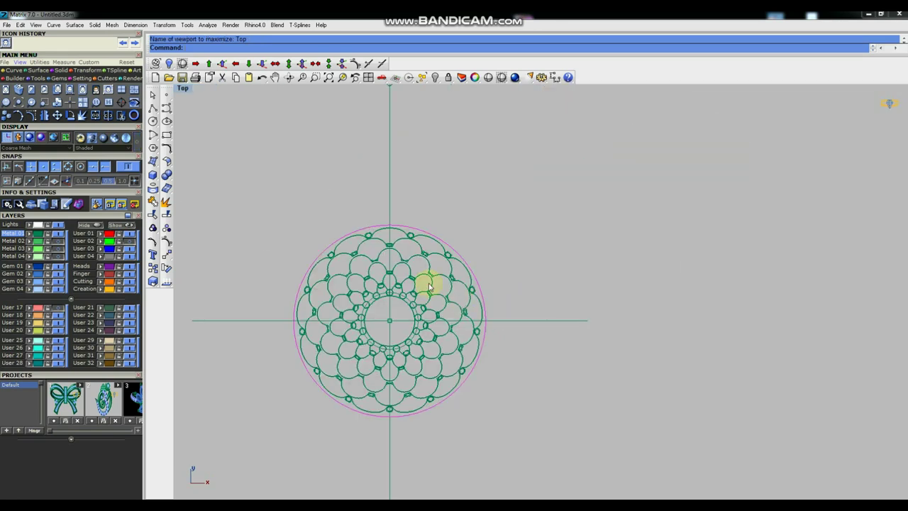
In a shaded Top view, offset the outer circle 0.25 outside the ring.
{"action": "scroll", "coordinate": [454, 293], "scroll_direction": "up", "scroll_amount": 3}
{"action": "left_click", "coordinate": [501, 77]}
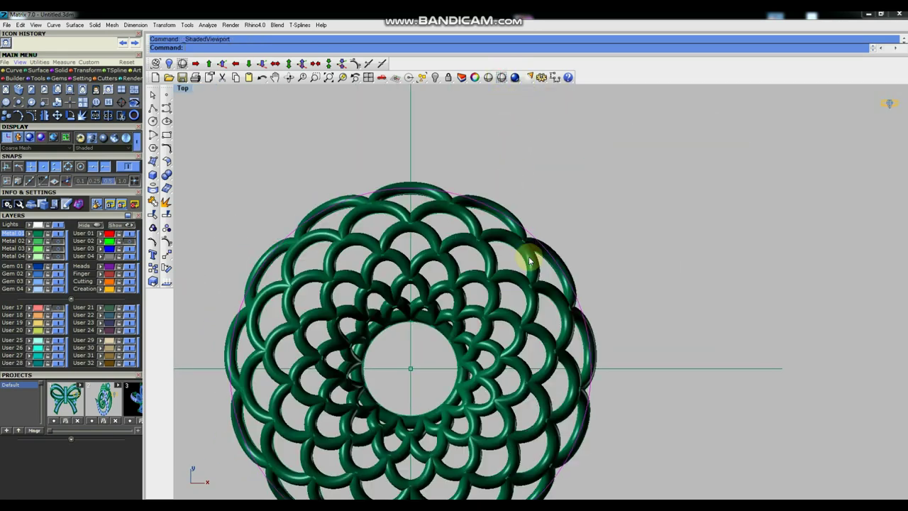
{"action": "type", "text": "Offset"}
{"action": "key", "text": "Return"}
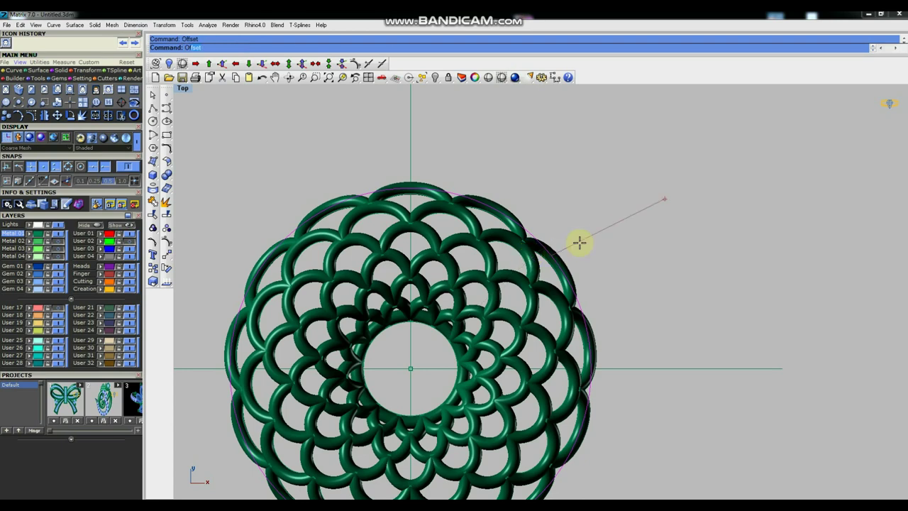
{"action": "left_click", "coordinate": [579, 241]}
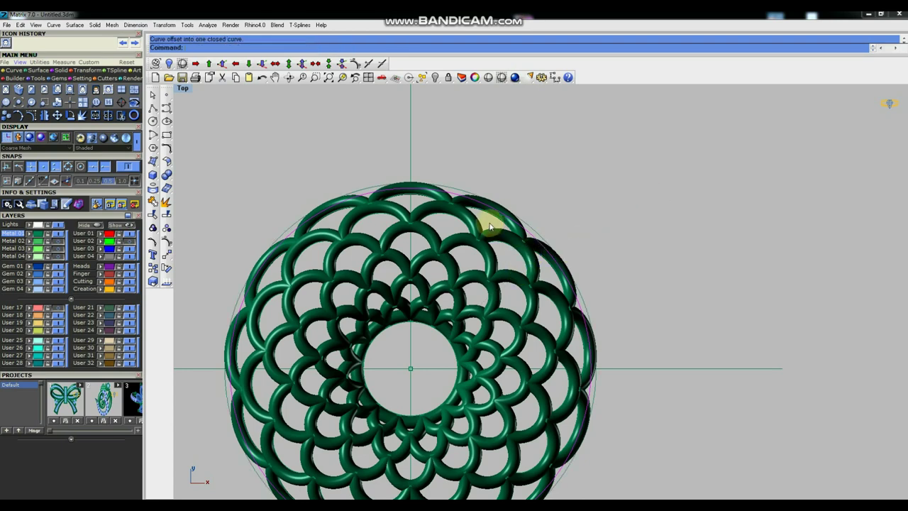
{"action": "key", "text": "Return"}
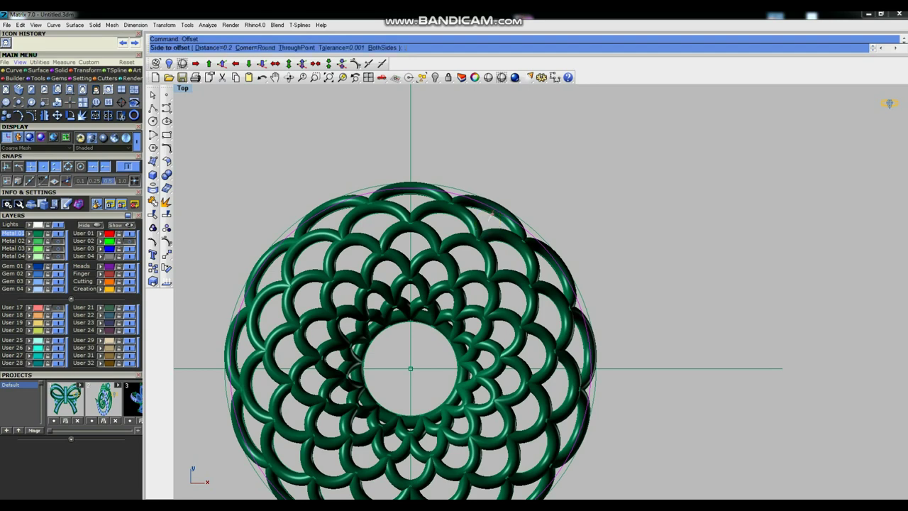
{"action": "type", "text": ".2"}
{"action": "left_click", "coordinate": [490, 219]}
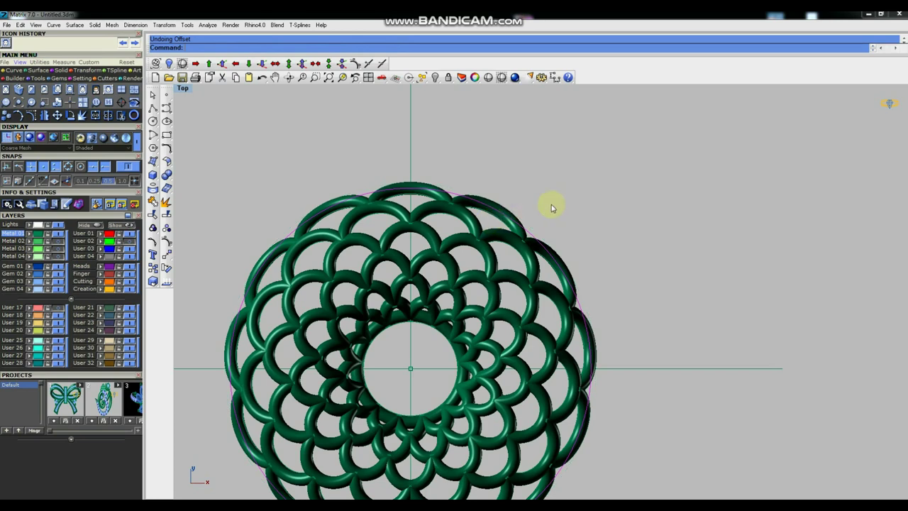
{"action": "key", "text": "Return"}
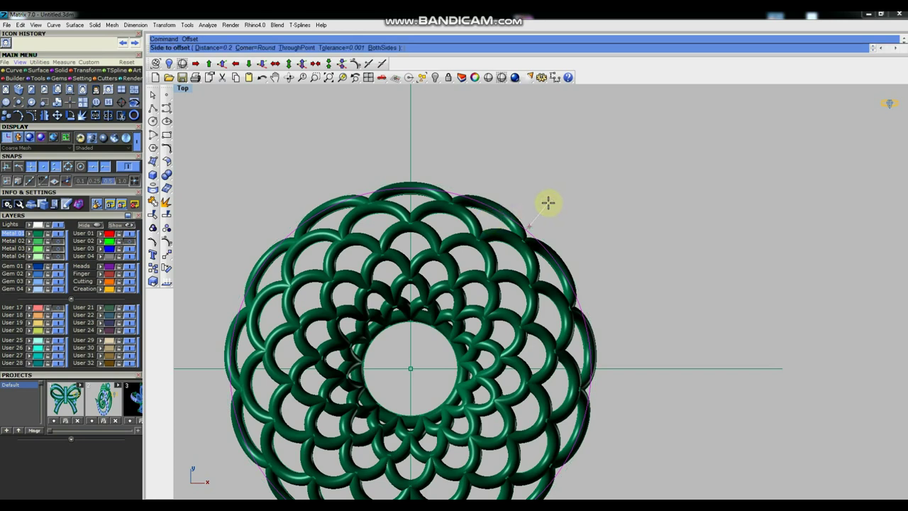
{"action": "type", "text": ".25"}
{"action": "key", "text": "Return"}
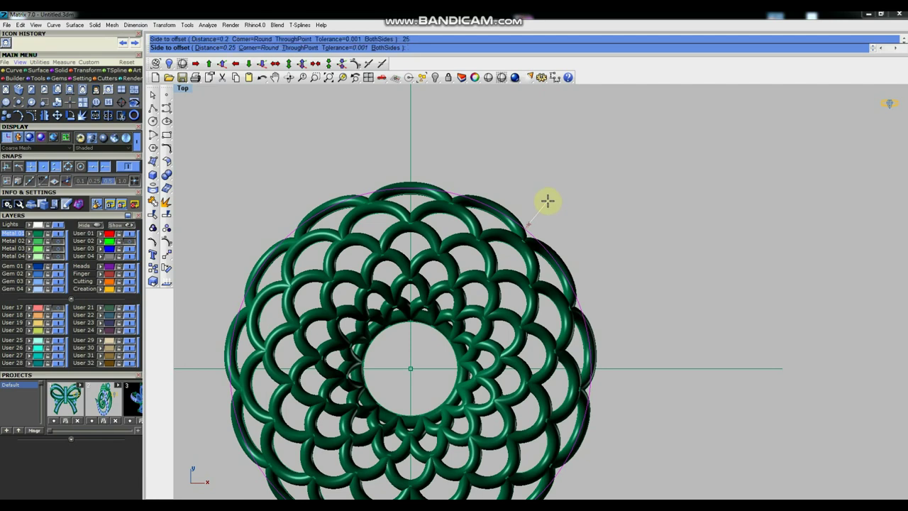
{"action": "type", "text": "2"}
{"action": "left_click", "coordinate": [483, 222]}
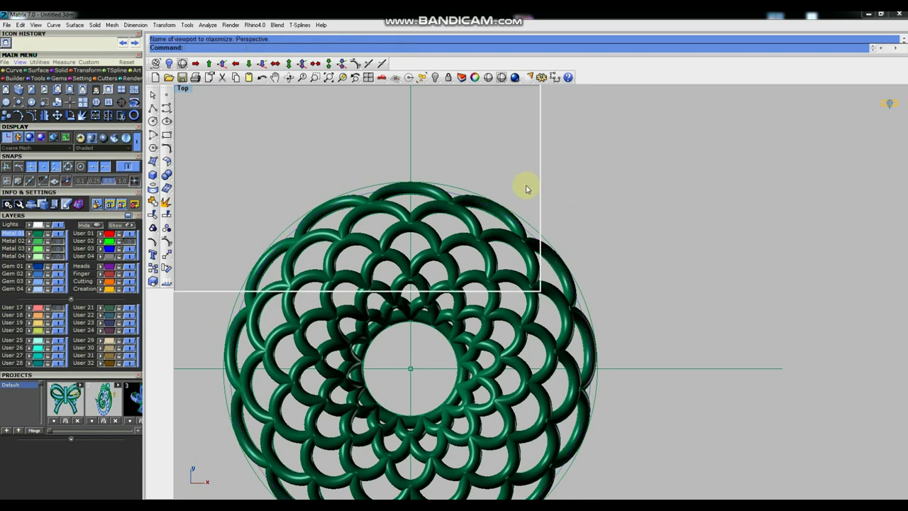
Extrude the offset disk to a depth of -0.5 and select the new solid band.
{"action": "key", "text": "ctrl+F4"}
{"action": "scroll", "coordinate": [523, 293], "scroll_direction": "up", "scroll_amount": 2}
{"action": "scroll", "coordinate": [523, 294], "scroll_direction": "up", "scroll_amount": 2}
{"action": "scroll", "coordinate": [523, 294], "scroll_direction": "up", "scroll_amount": 3}
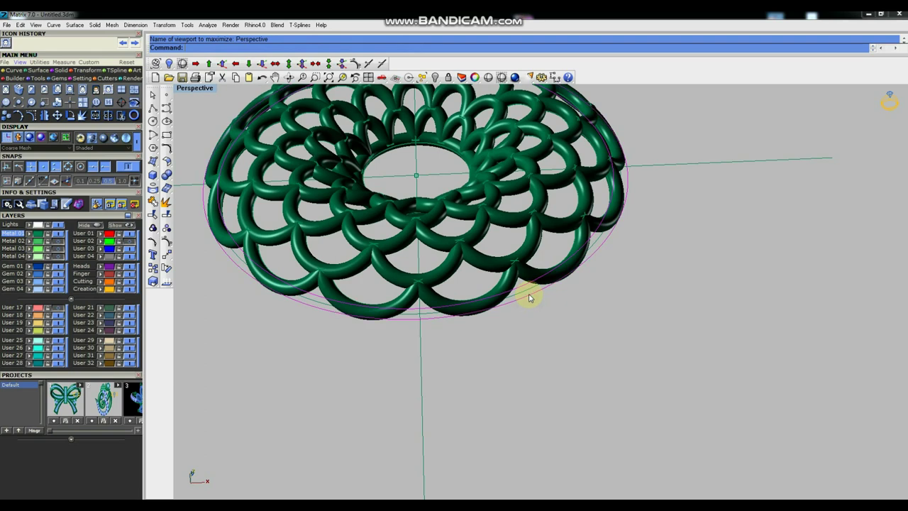
{"action": "left_click", "coordinate": [153, 176]}
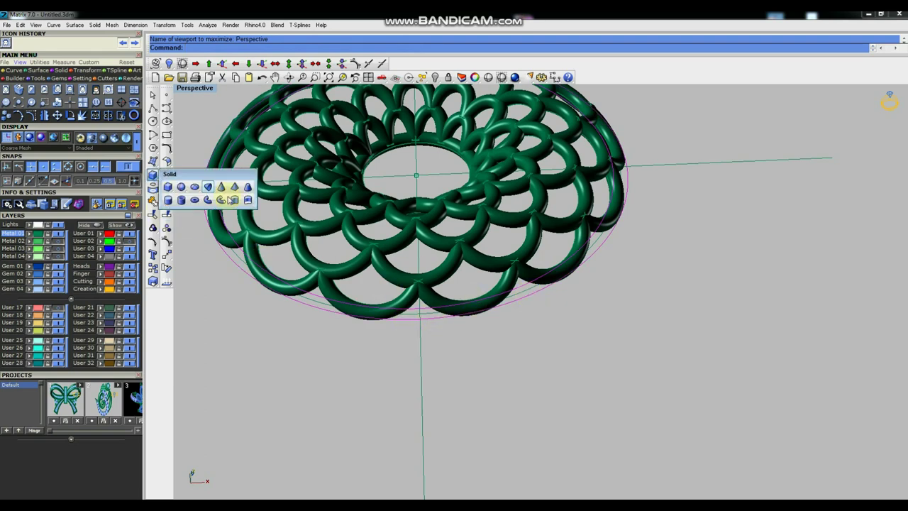
{"action": "left_click", "coordinate": [235, 200]}
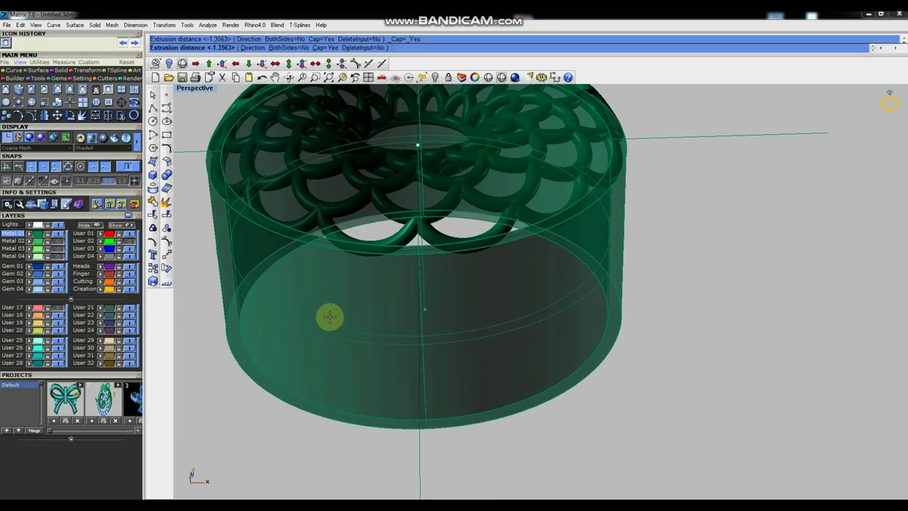
{"action": "type", "text": "-1"}
{"action": "key", "text": "BackSpace"}
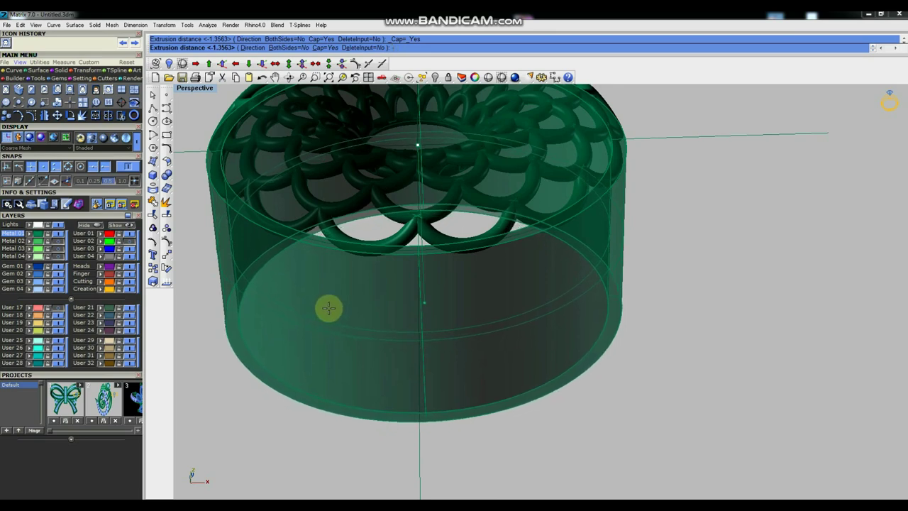
{"action": "type", "text": ".5"}
{"action": "key", "text": "Return"}
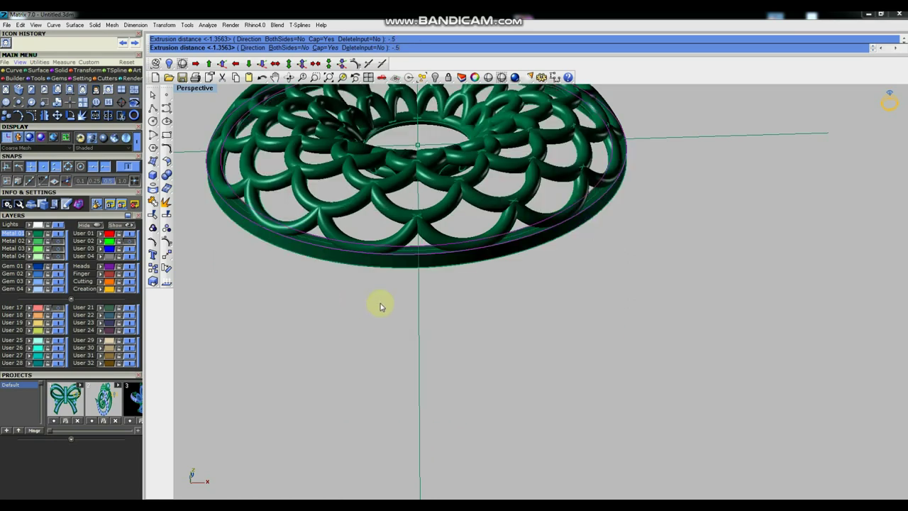
{"action": "left_click", "coordinate": [450, 265]}
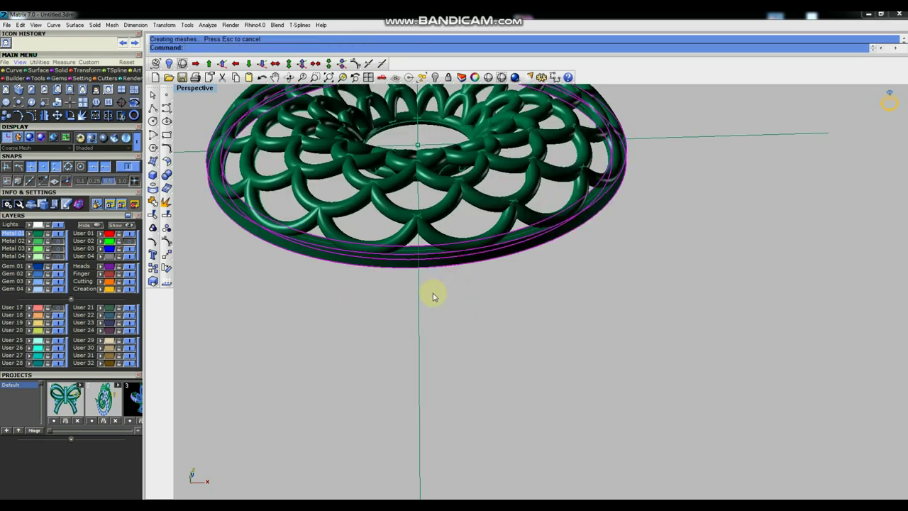
Move the extruded disk to 0,0,1.
{"action": "left_click", "coordinate": [222, 63]}
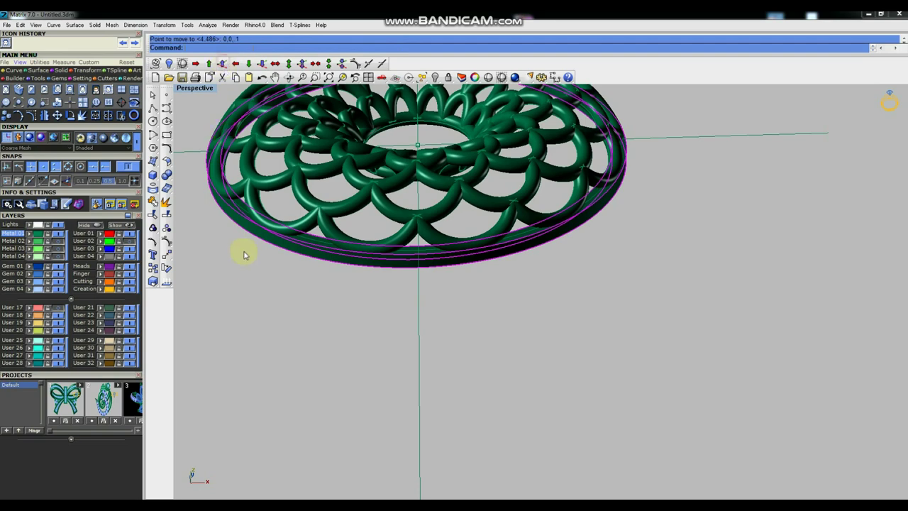
{"action": "scroll", "coordinate": [511, 286], "scroll_direction": "down", "scroll_amount": 3}
{"action": "mouse_move", "coordinate": [508, 288]}
{"action": "right_mouse_down"}
{"action": "mouse_move", "coordinate": [507, 274]}
{"action": "mouse_move", "coordinate": [402, 207]}
{"action": "right_mouse_up"}
{"action": "scroll", "coordinate": [425, 210], "scroll_direction": "up", "scroll_amount": 3}
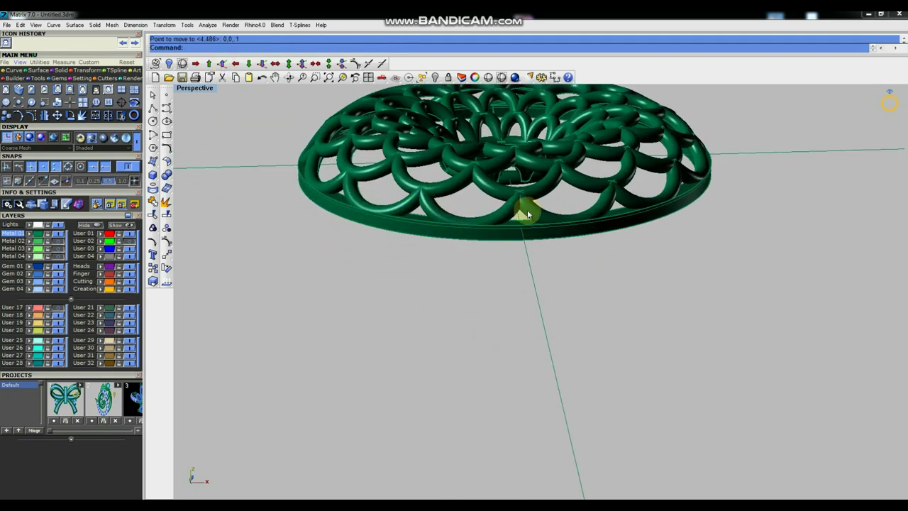
{"action": "scroll", "coordinate": [423, 243], "scroll_direction": "down", "scroll_amount": 2}
{"action": "scroll", "coordinate": [454, 238], "scroll_direction": "down", "scroll_amount": 2}
{"action": "scroll", "coordinate": [397, 252], "scroll_direction": "up", "scroll_amount": 5}
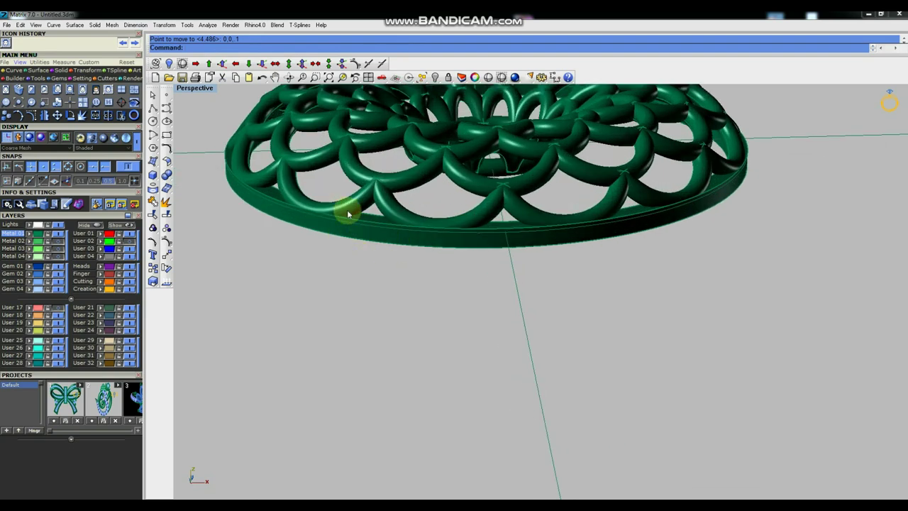
Round the disk's outer edge with a 0.2 FilletEdge.
{"action": "left_click", "coordinate": [166, 175]}
{"action": "left_click", "coordinate": [190, 203]}
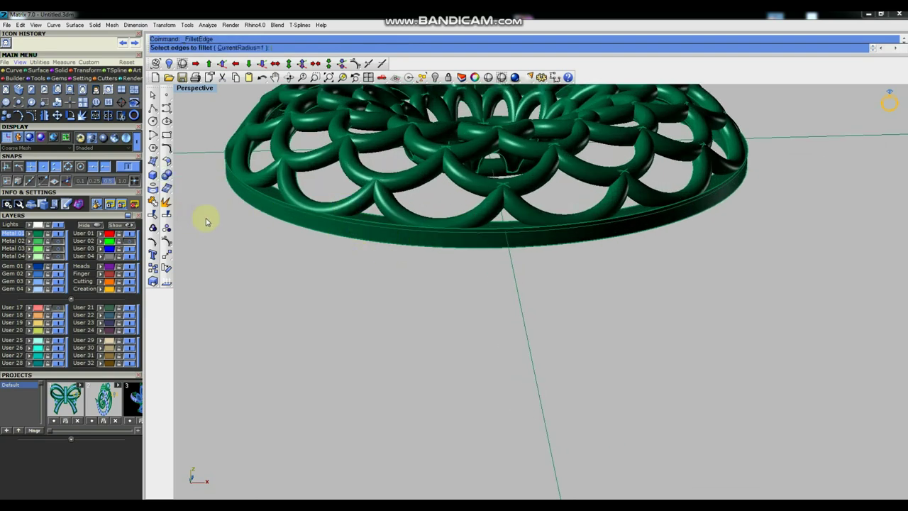
{"action": "type", "text": "2"}
{"action": "type", "text": ".2"}
{"action": "key", "text": "Return"}
{"action": "scroll", "coordinate": [373, 215], "scroll_direction": "up", "scroll_amount": 3}
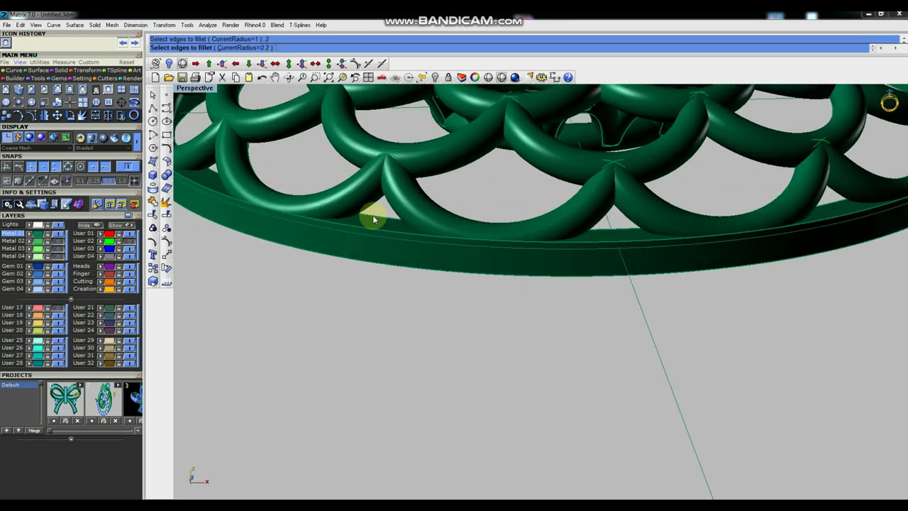
{"action": "left_click", "coordinate": [372, 222]}
{"action": "key", "text": "Return"}
{"action": "key", "text": "Return"}
From a near top-down view, window-select every part of the openwork ring.
{"action": "scroll", "coordinate": [369, 241], "scroll_direction": "down", "scroll_amount": 3}
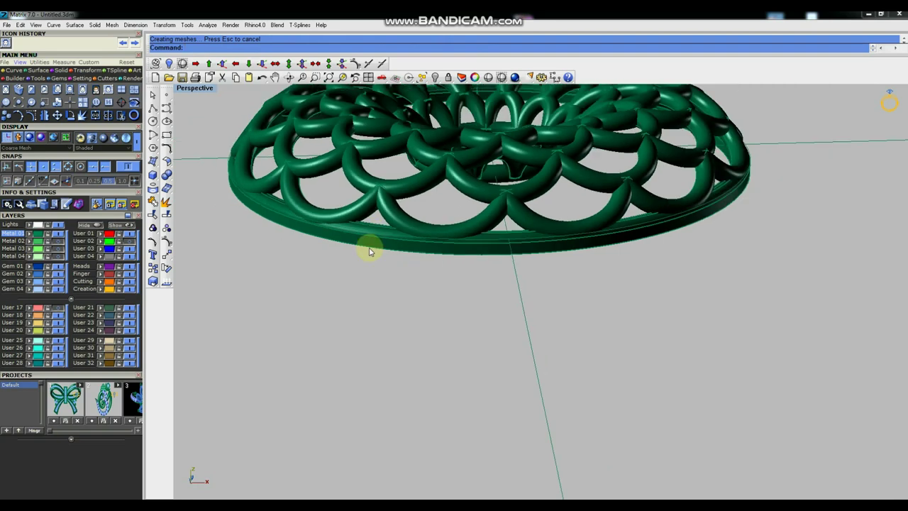
{"action": "scroll", "coordinate": [409, 276], "scroll_direction": "down", "scroll_amount": 2}
{"action": "right_click_drag", "start_coordinate": [492, 239], "coordinate": [489, 303]}
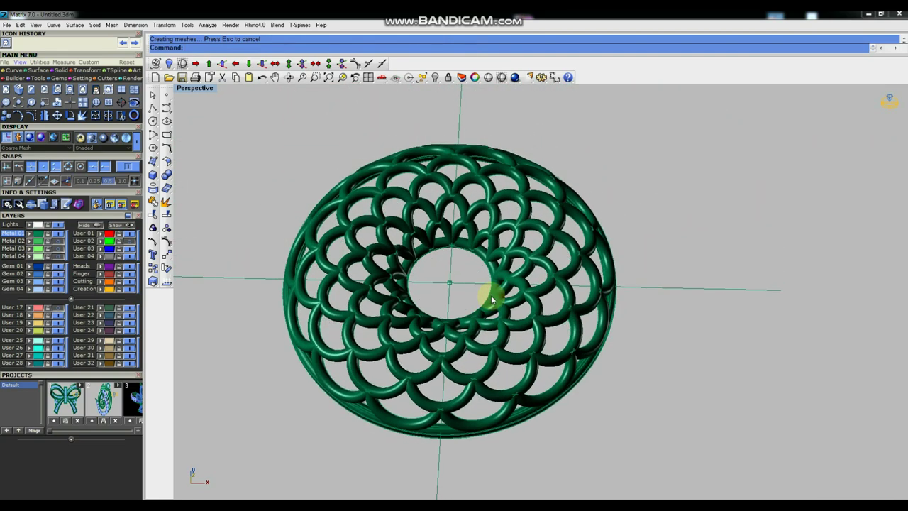
{"action": "scroll", "coordinate": [492, 300], "scroll_direction": "down", "scroll_amount": 2}
{"action": "left_click_drag", "start_coordinate": [305, 161], "coordinate": [641, 406]}
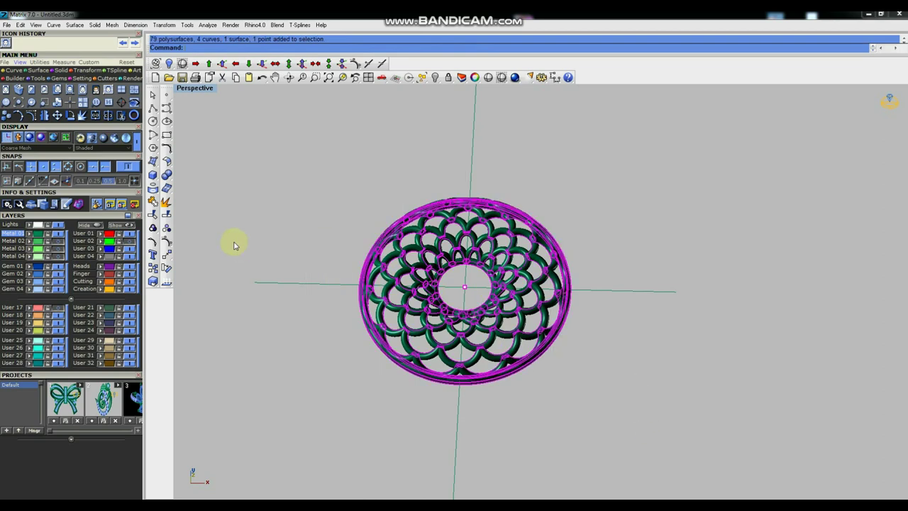
Group the selected openwork ring parts and clear the selection.
{"action": "left_click", "coordinate": [152, 229]}
{"action": "left_click", "coordinate": [279, 209]}
{"action": "scroll", "coordinate": [445, 250], "scroll_direction": "down", "scroll_amount": 2}
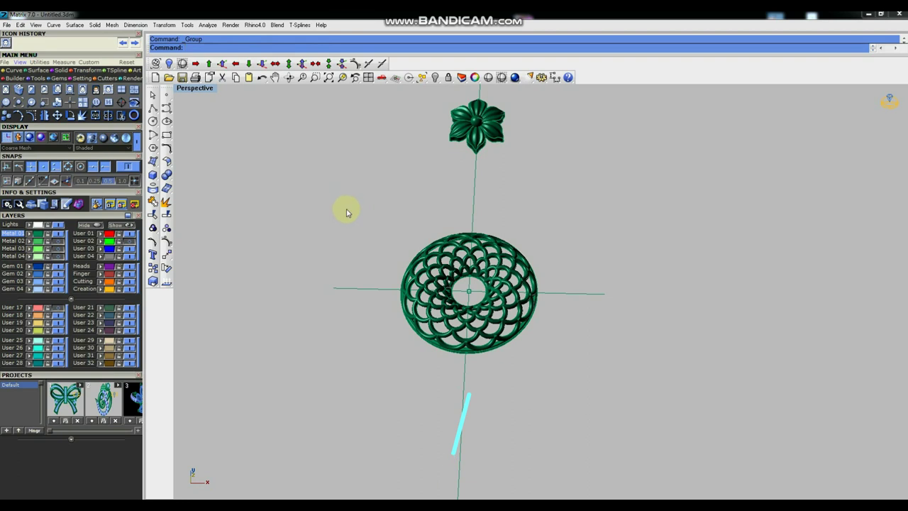
Show all hidden objects, hide the solid scalloped torus again, and maximize the Top viewport.
{"action": "left_click", "coordinate": [433, 80]}
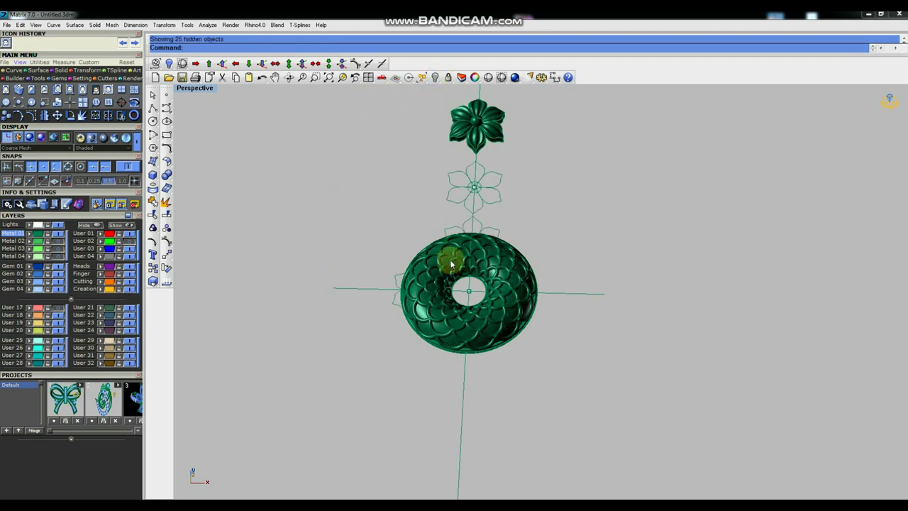
{"action": "scroll", "coordinate": [468, 280], "scroll_direction": "up", "scroll_amount": 1}
{"action": "scroll", "coordinate": [525, 267], "scroll_direction": "up", "scroll_amount": 1}
{"action": "left_click", "coordinate": [522, 270]}
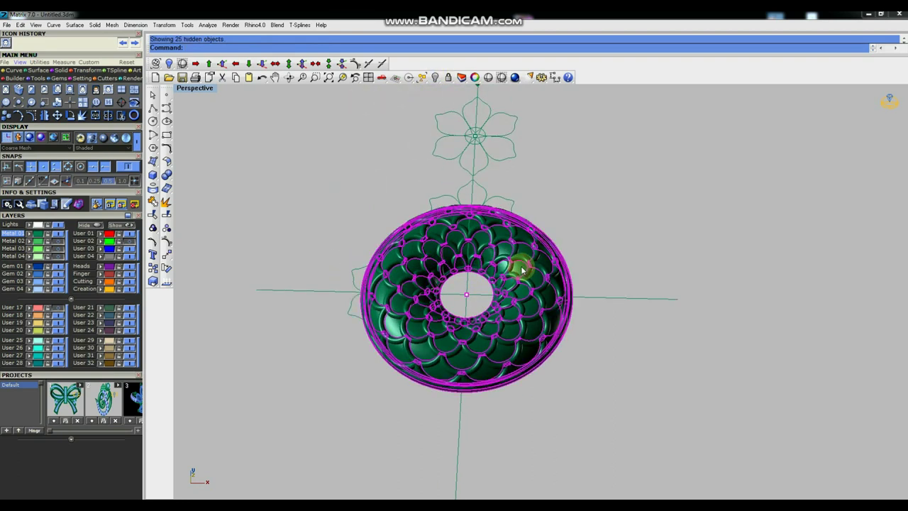
{"action": "left_click", "coordinate": [318, 205]}
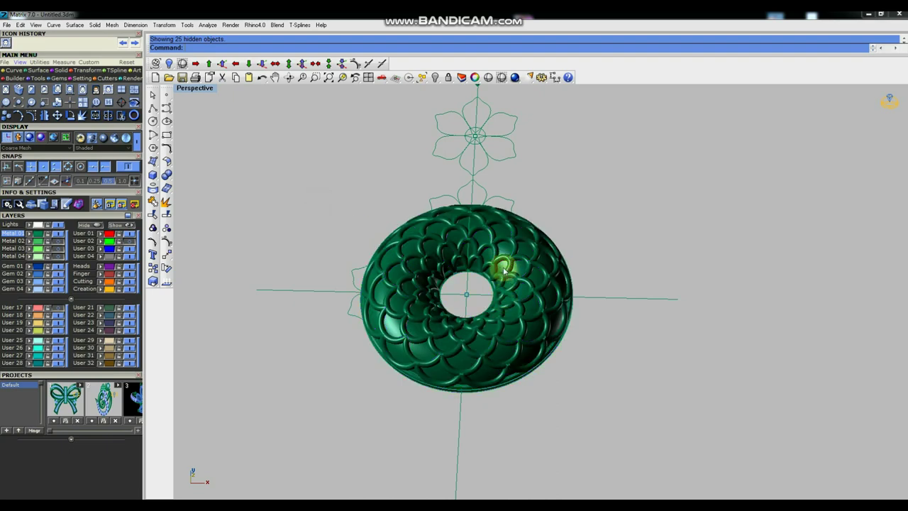
{"action": "left_click", "coordinate": [501, 268]}
{"action": "key", "text": "ctrl+h"}
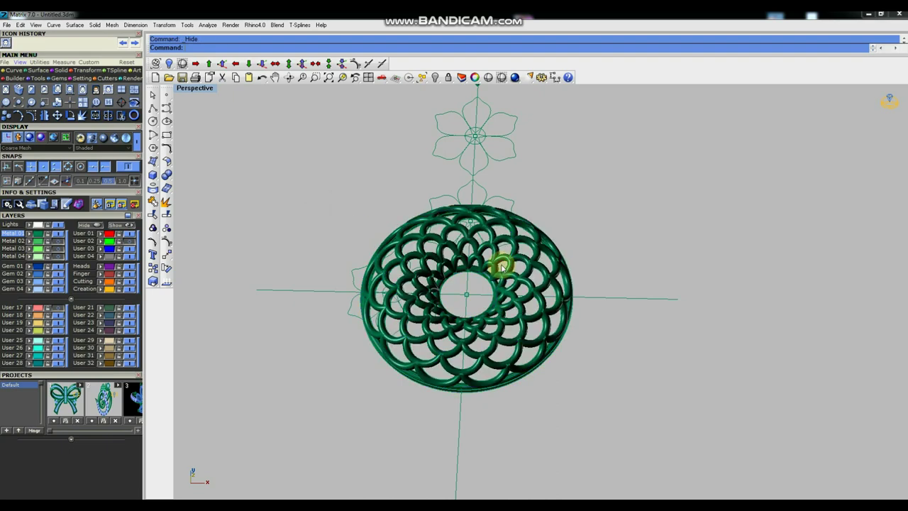
{"action": "key", "text": "ctrl+m"}
{"action": "key", "text": "ctrl+F1"}
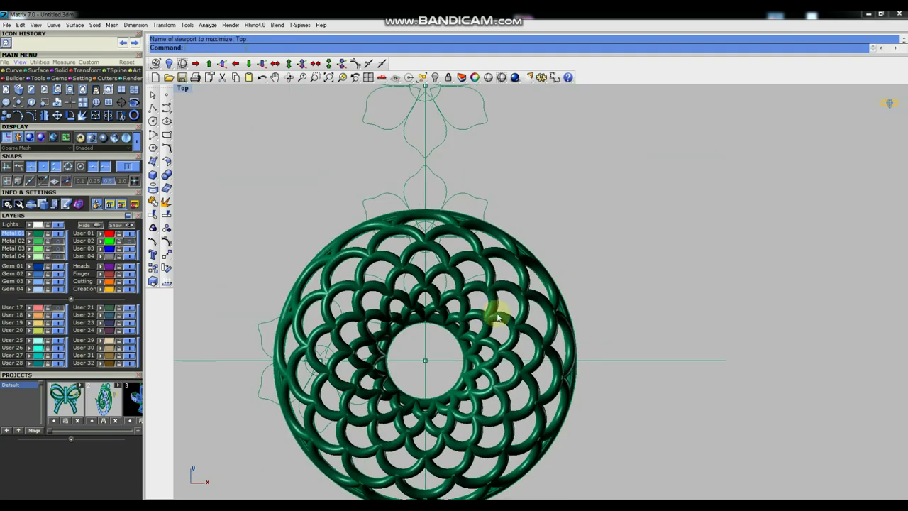
Move the topmost flower from its centre down to sit just above the ring's top.
{"action": "left_click_drag", "start_coordinate": [524, 132], "coordinate": [473, 208]}
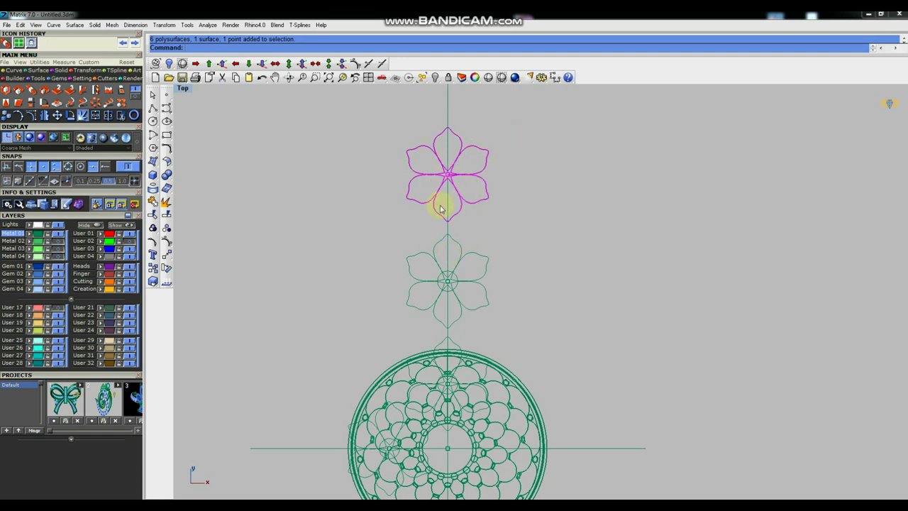
{"action": "left_click", "coordinate": [167, 256]}
{"action": "left_click", "coordinate": [448, 174]}
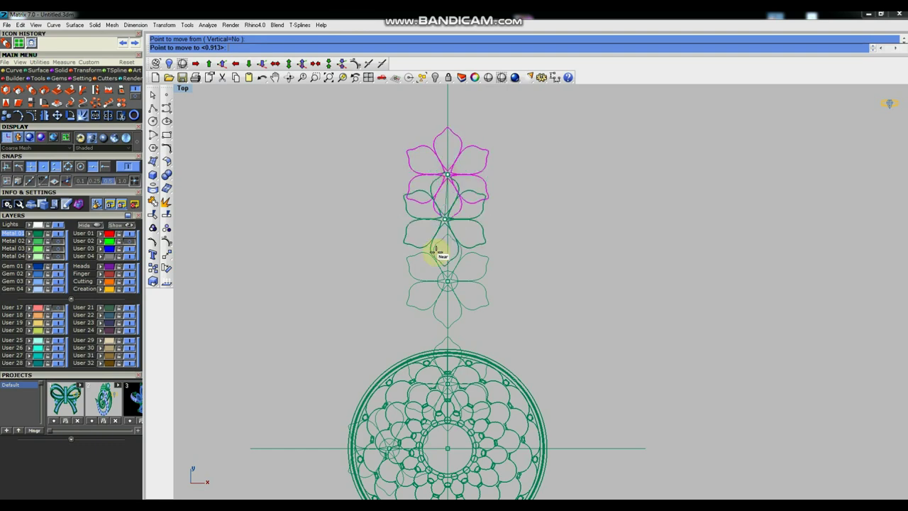
{"action": "left_click", "coordinate": [448, 283]}
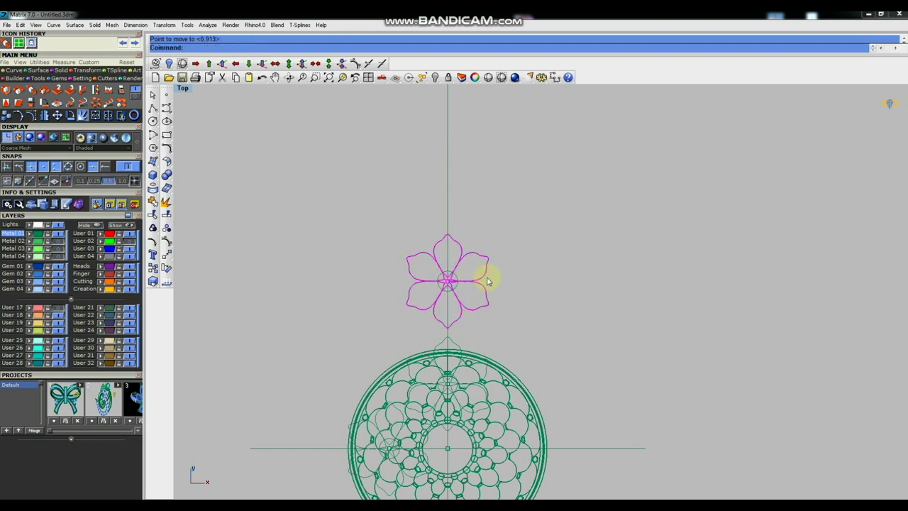
{"action": "scroll", "coordinate": [484, 282], "scroll_direction": "down", "scroll_amount": 2}
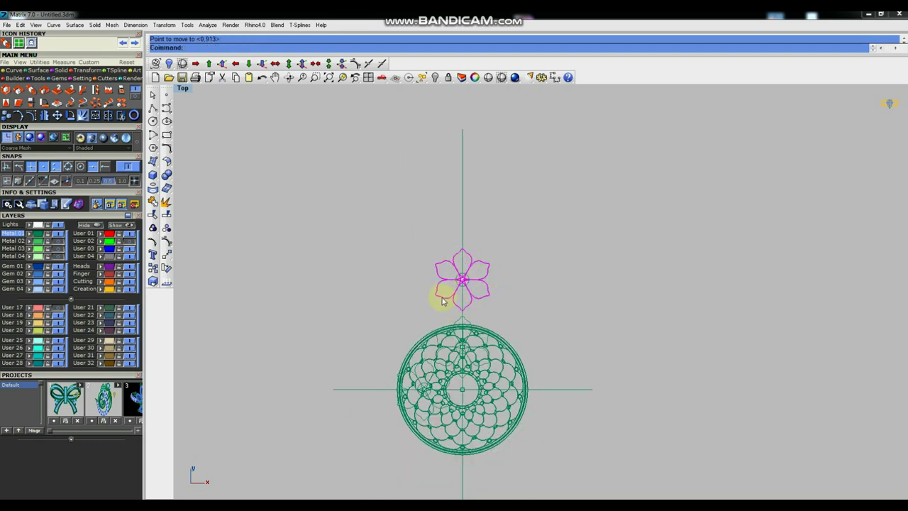
Maximize the Right viewport to check the flower's position above the ring.
{"action": "key", "text": "ctrl+F3"}
{"action": "scroll", "coordinate": [532, 328], "scroll_direction": "down", "scroll_amount": 2}
{"action": "scroll", "coordinate": [547, 326], "scroll_direction": "down", "scroll_amount": 2}
{"action": "scroll", "coordinate": [546, 327], "scroll_direction": "down", "scroll_amount": 2}
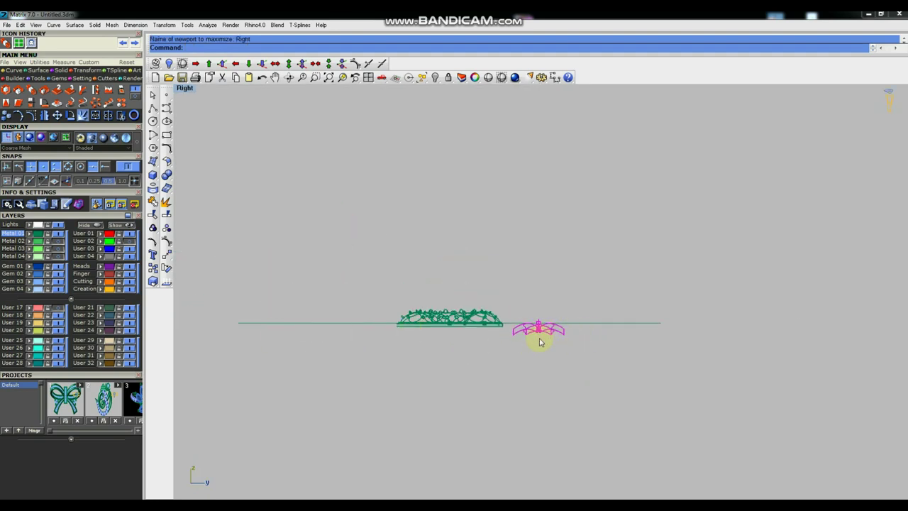
In the Right view, move the flower so it sits on the baseline.
{"action": "left_click", "coordinate": [538, 269]}
{"action": "left_click", "coordinate": [538, 259]}
{"action": "scroll", "coordinate": [523, 325], "scroll_direction": "up", "scroll_amount": 1}
{"action": "scroll", "coordinate": [498, 320], "scroll_direction": "up", "scroll_amount": 2}
{"action": "scroll", "coordinate": [505, 331], "scroll_direction": "up", "scroll_amount": 1}
{"action": "key", "text": "Return"}
{"action": "left_click", "coordinate": [505, 329]}
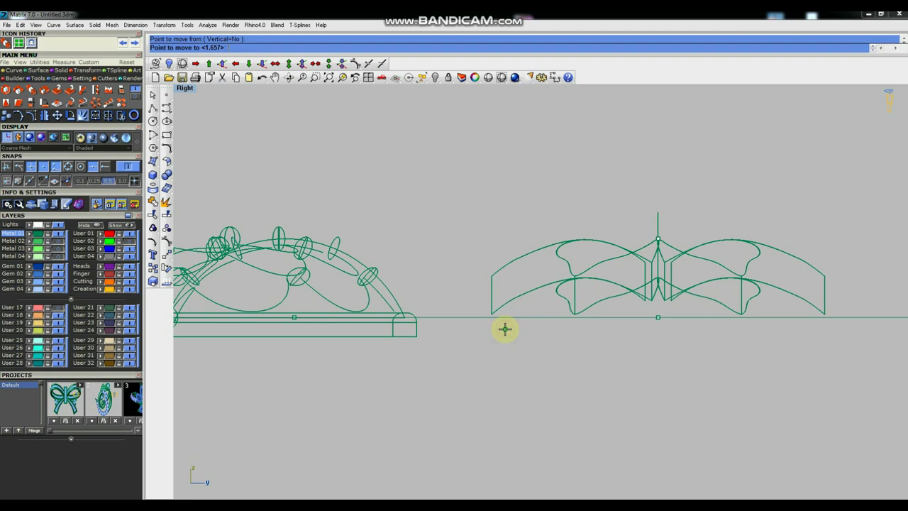
{"action": "left_click", "coordinate": [505, 329]}
{"action": "scroll", "coordinate": [504, 332], "scroll_direction": "down", "scroll_amount": 1}
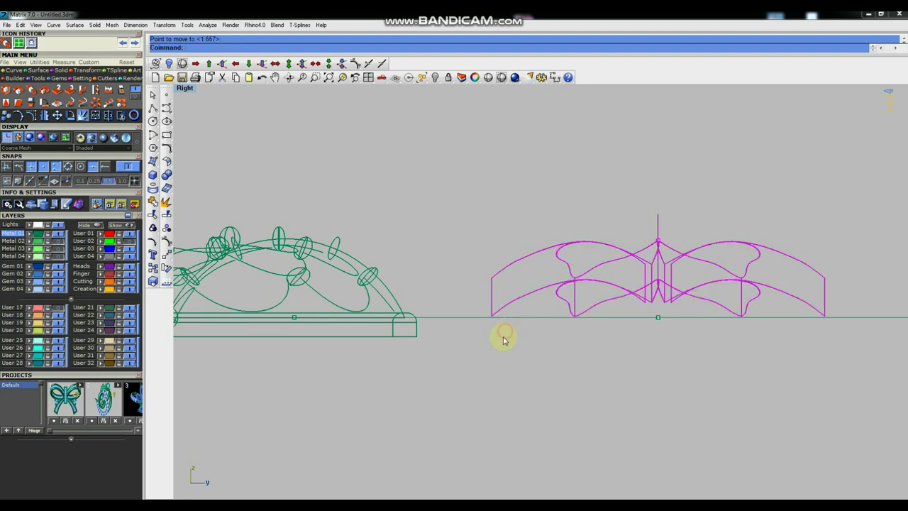
{"action": "scroll", "coordinate": [511, 337], "scroll_direction": "down", "scroll_amount": 3}
{"action": "scroll", "coordinate": [527, 345], "scroll_direction": "down", "scroll_amount": 1}
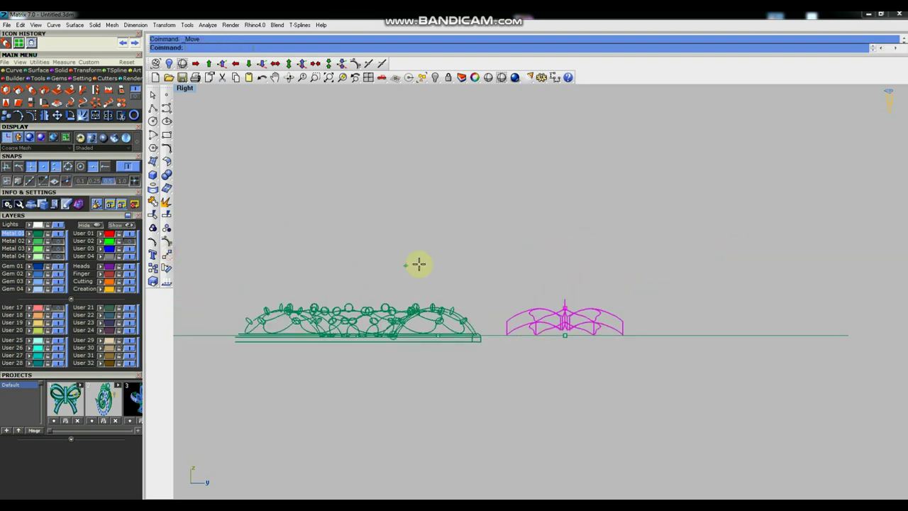
{"action": "left_click", "coordinate": [419, 264]}
{"action": "left_click", "coordinate": [411, 259]}
Undo the last shift and move the flower straight up 2 units.
{"action": "key", "text": "ctrl+z"}
{"action": "key", "text": "Return"}
{"action": "left_click", "coordinate": [482, 243]}
{"action": "type", "text": "2"}
{"action": "key", "text": "Return"}
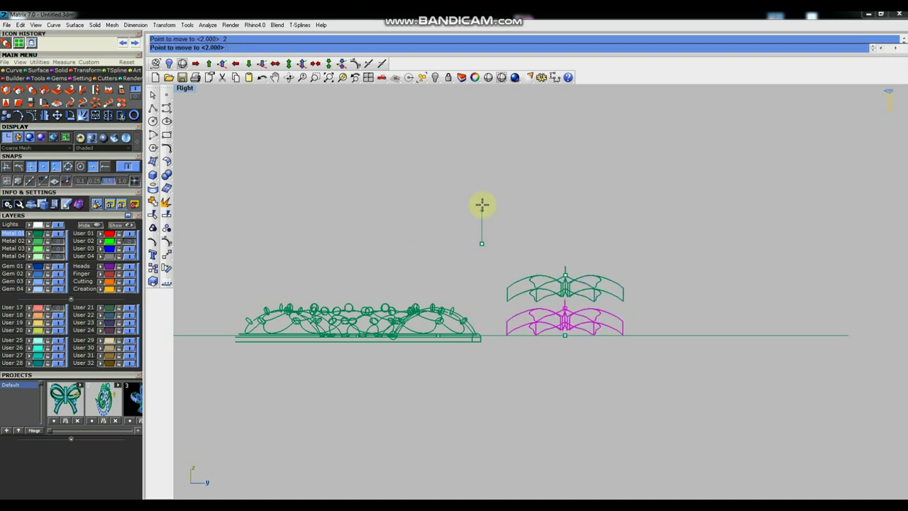
{"action": "left_click", "coordinate": [482, 205]}
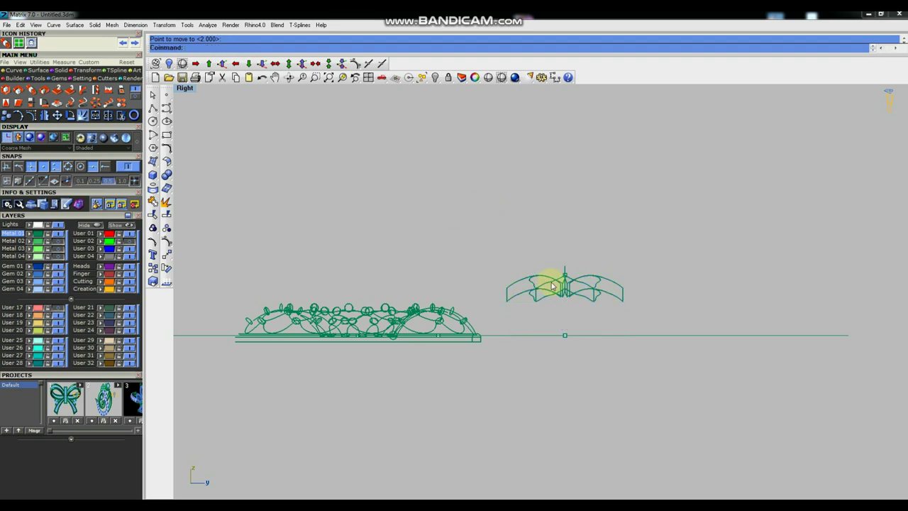
Maximize the Perspective view and window-select the flower's outline curves.
{"action": "key", "text": "ctrl+F4"}
{"action": "mouse_move", "coordinate": [578, 309]}
{"action": "right_mouse_down"}
{"action": "mouse_move", "coordinate": [549, 300]}
{"action": "mouse_move", "coordinate": [571, 327]}
{"action": "right_mouse_up"}
{"action": "mouse_move", "coordinate": [620, 323]}
{"action": "left_mouse_down"}
{"action": "mouse_move", "coordinate": [564, 334]}
{"action": "mouse_move", "coordinate": [505, 330]}
{"action": "left_mouse_up"}
Place two copies of the flower curves onto the ring.
{"action": "left_click", "coordinate": [455, 320]}
{"action": "mouse_move", "coordinate": [541, 305]}
{"action": "right_mouse_down"}
{"action": "mouse_move", "coordinate": [395, 243]}
{"action": "mouse_move", "coordinate": [395, 314]}
{"action": "right_mouse_up"}
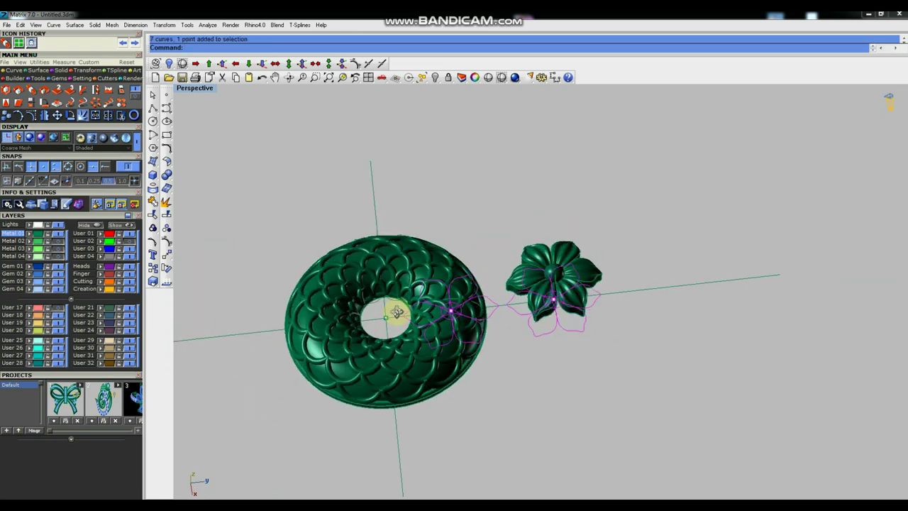
{"action": "scroll", "coordinate": [396, 305], "scroll_direction": "up", "scroll_amount": 3}
{"action": "left_click", "coordinate": [395, 305]}
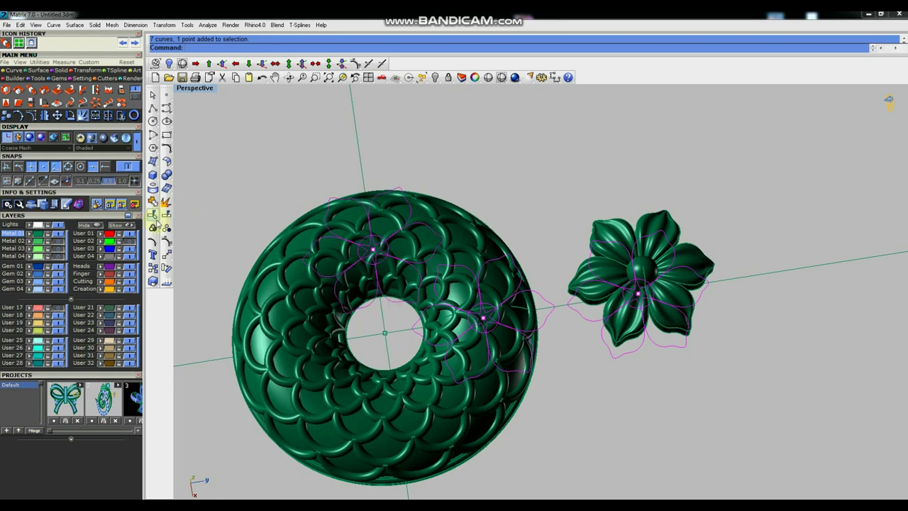
Hide the selected flower curves and the ring.
{"action": "key", "text": "ctrl+h"}
{"action": "mouse_move", "coordinate": [486, 182]}
{"action": "right_mouse_down"}
{"action": "mouse_move", "coordinate": [409, 289]}
{"action": "mouse_move", "coordinate": [571, 279]}
{"action": "mouse_move", "coordinate": [536, 264]}
{"action": "right_mouse_up"}
{"action": "left_click", "coordinate": [410, 290]}
{"action": "key", "text": "ctrl+h"}
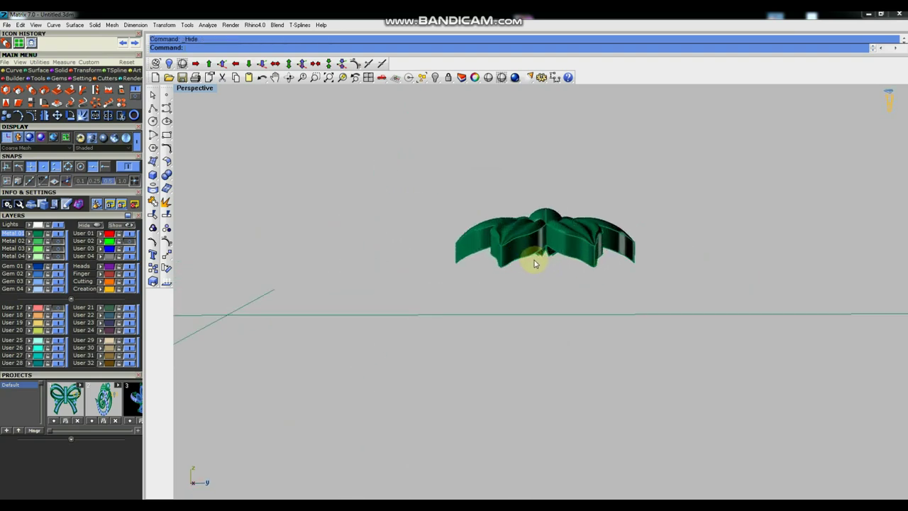
Duplicate a petal's lower edge segments with DupEdge.
{"action": "type", "text": "DupEdge"}
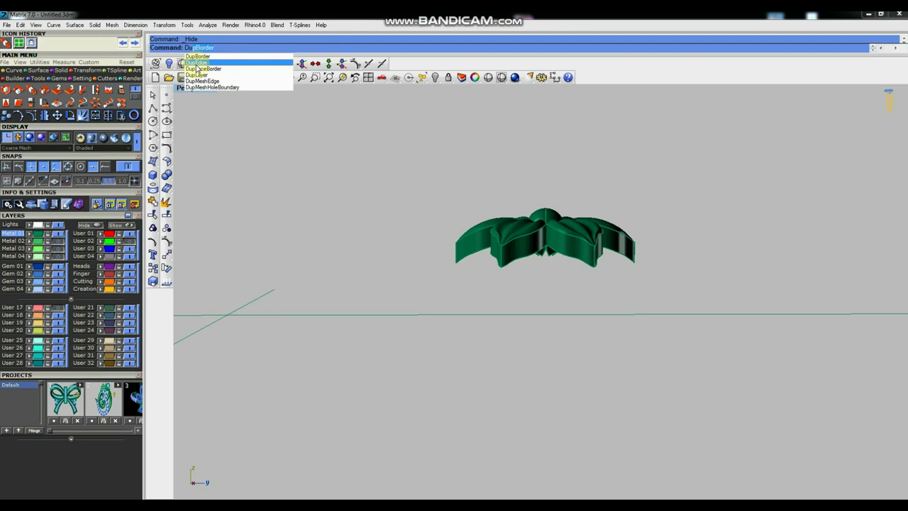
{"action": "key", "text": "Return"}
{"action": "scroll", "coordinate": [525, 279], "scroll_direction": "up", "scroll_amount": 3}
{"action": "scroll", "coordinate": [526, 278], "scroll_direction": "up", "scroll_amount": 2}
{"action": "left_click", "coordinate": [466, 343]}
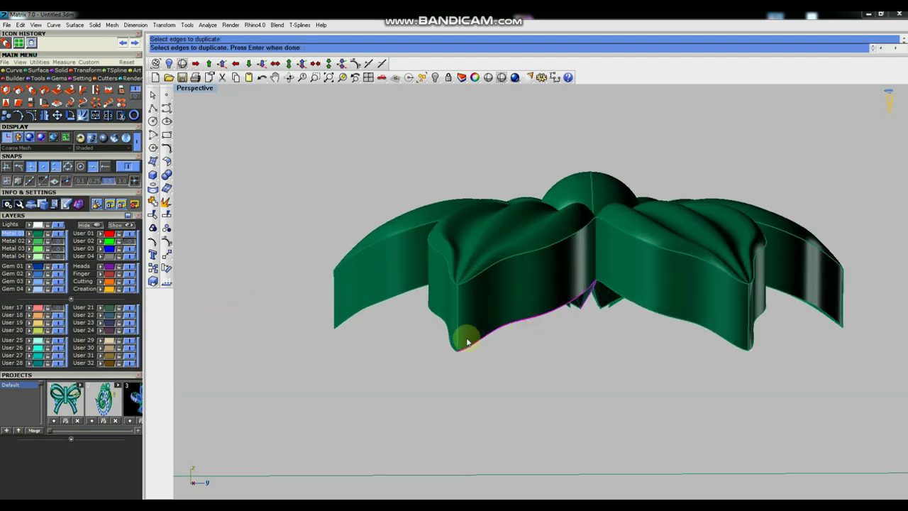
{"action": "left_click", "coordinate": [451, 341]}
{"action": "scroll", "coordinate": [405, 171], "scroll_direction": "down", "scroll_amount": 3}
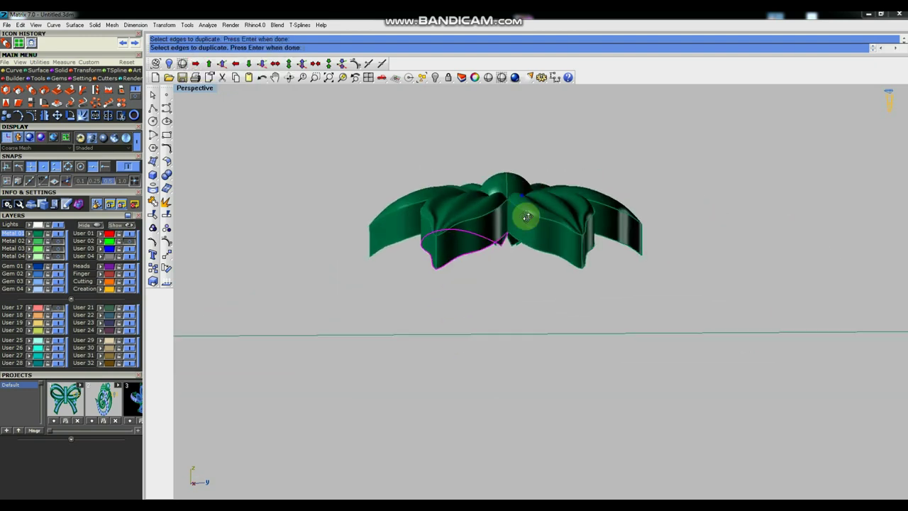
{"action": "right_click_drag", "start_coordinate": [523, 213], "coordinate": [544, 281]}
{"action": "scroll", "coordinate": [454, 288], "scroll_direction": "up", "scroll_amount": 2}
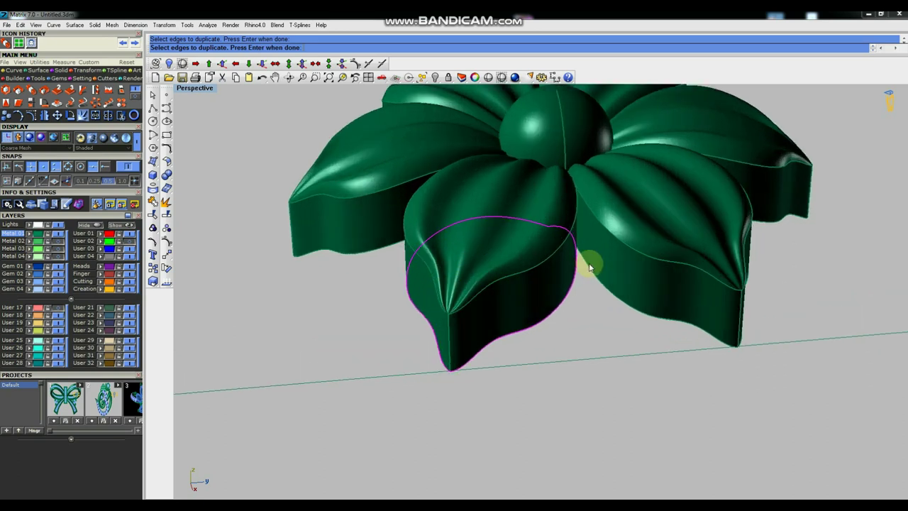
{"action": "scroll", "coordinate": [598, 271], "scroll_direction": "down", "scroll_amount": 1}
{"action": "key", "text": "Return"}
{"action": "scroll", "coordinate": [420, 244], "scroll_direction": "down", "scroll_amount": 3}
{"action": "scroll", "coordinate": [554, 256], "scroll_direction": "up", "scroll_amount": 1}
Extrude the duplicated edge curve downward into a tall column and select it.
{"action": "left_click", "coordinate": [166, 184]}
{"action": "left_click", "coordinate": [220, 172]}
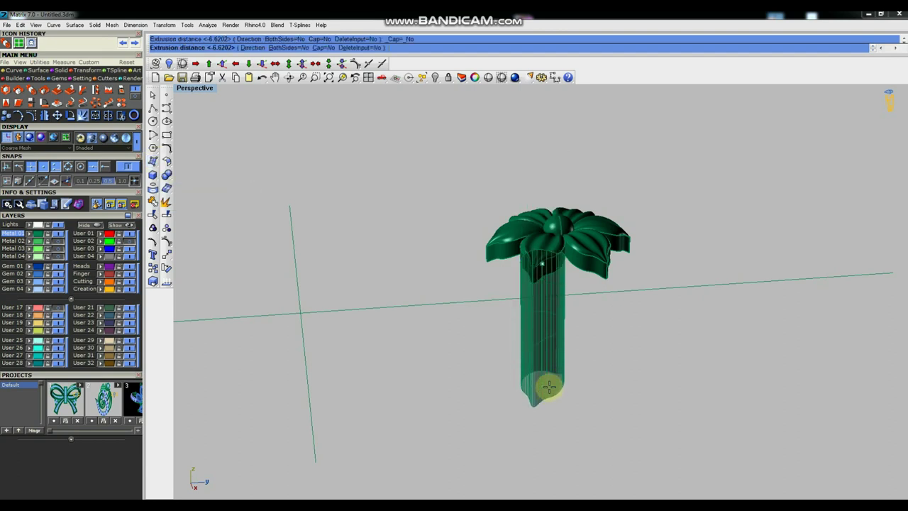
{"action": "left_click", "coordinate": [548, 387]}
{"action": "mouse_move", "coordinate": [639, 371]}
{"action": "right_mouse_down"}
{"action": "mouse_move", "coordinate": [629, 331]}
{"action": "mouse_move", "coordinate": [636, 355]}
{"action": "right_mouse_up"}
{"action": "left_click_drag", "start_coordinate": [601, 348], "coordinate": [479, 304]}
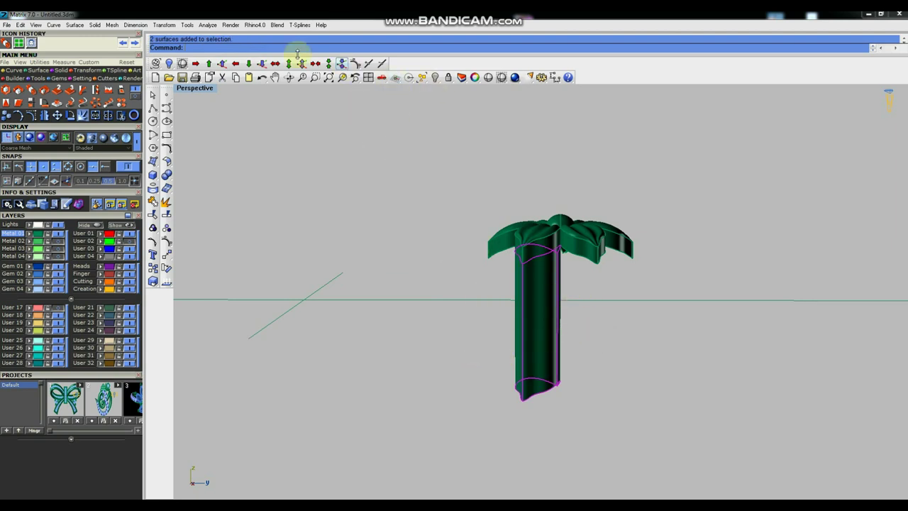
Select the column under the flower instead of the flower cap.
{"action": "left_click", "coordinate": [223, 63]}
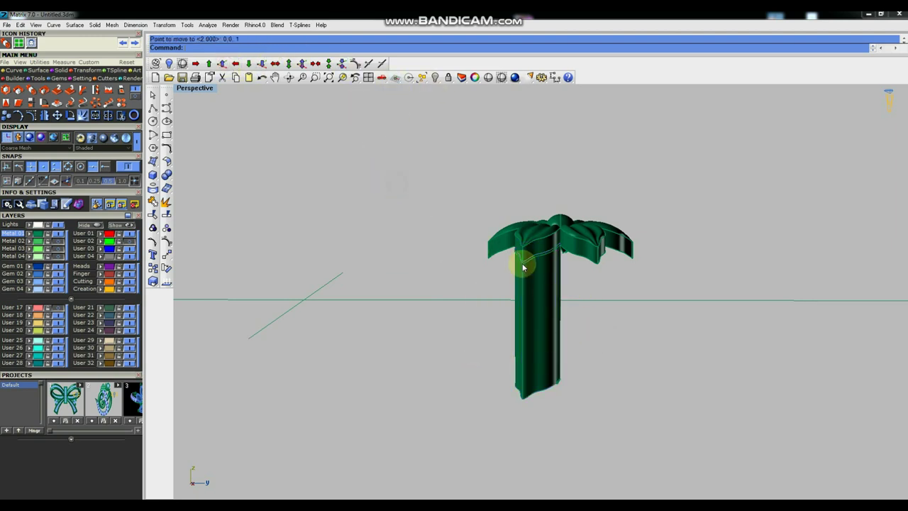
{"action": "scroll", "coordinate": [528, 261], "scroll_direction": "up", "scroll_amount": 2}
{"action": "scroll", "coordinate": [532, 262], "scroll_direction": "up", "scroll_amount": 2}
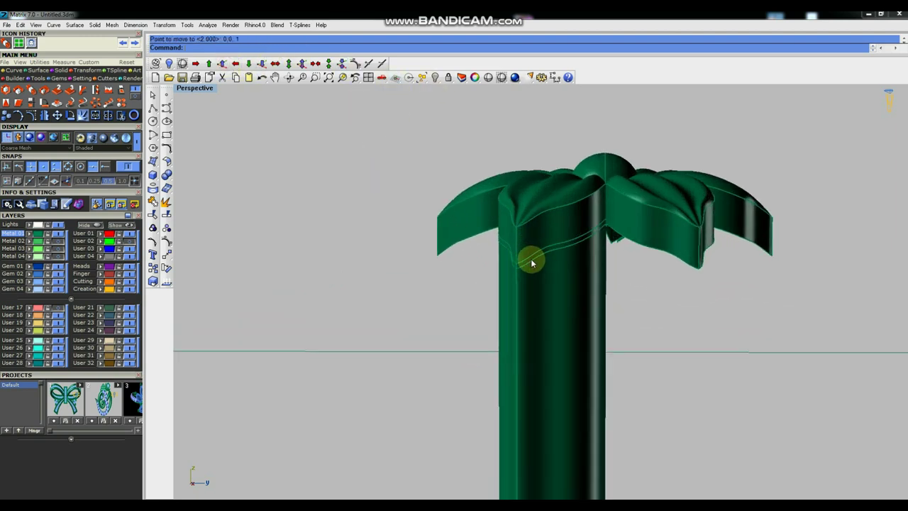
{"action": "left_click", "coordinate": [566, 227]}
{"action": "left_click", "coordinate": [398, 265]}
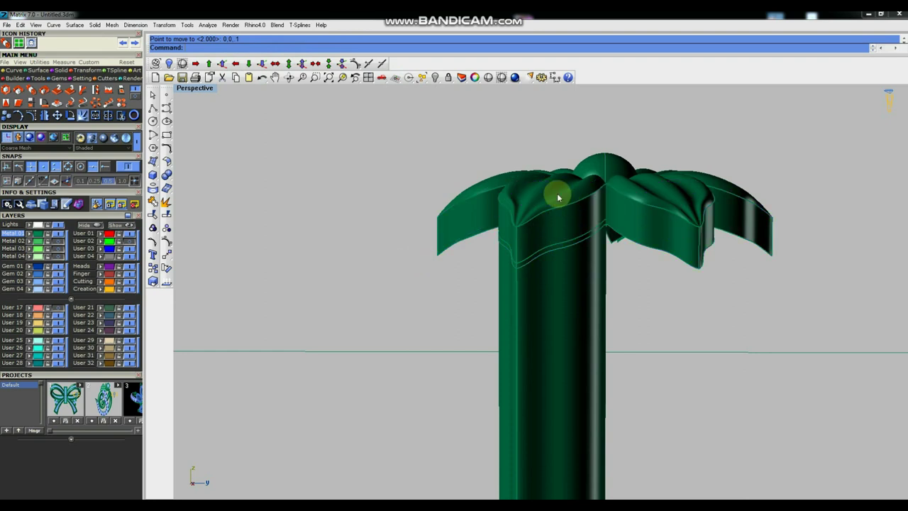
{"action": "left_click", "coordinate": [541, 284]}
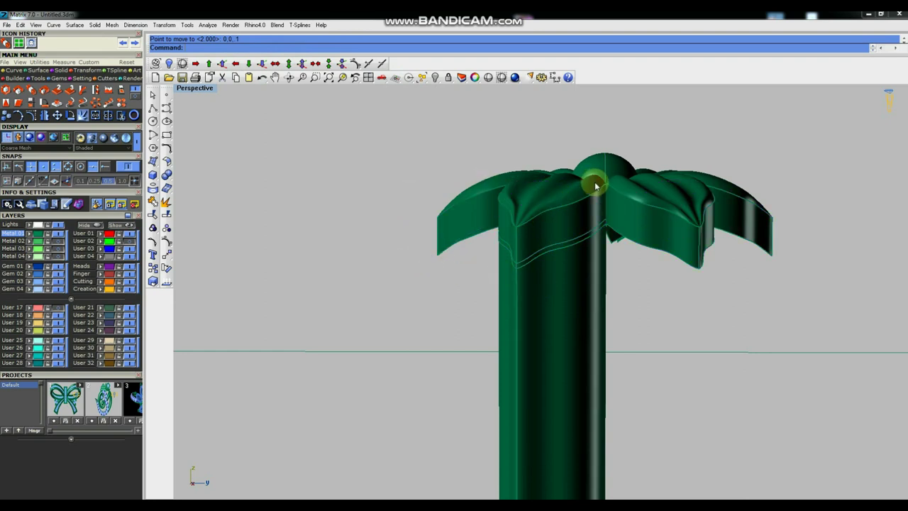
{"action": "scroll", "coordinate": [595, 184], "scroll_direction": "down", "scroll_amount": 3}
In the Top view, draw a flat plane across the column.
{"action": "key", "text": "ctrl+F1"}
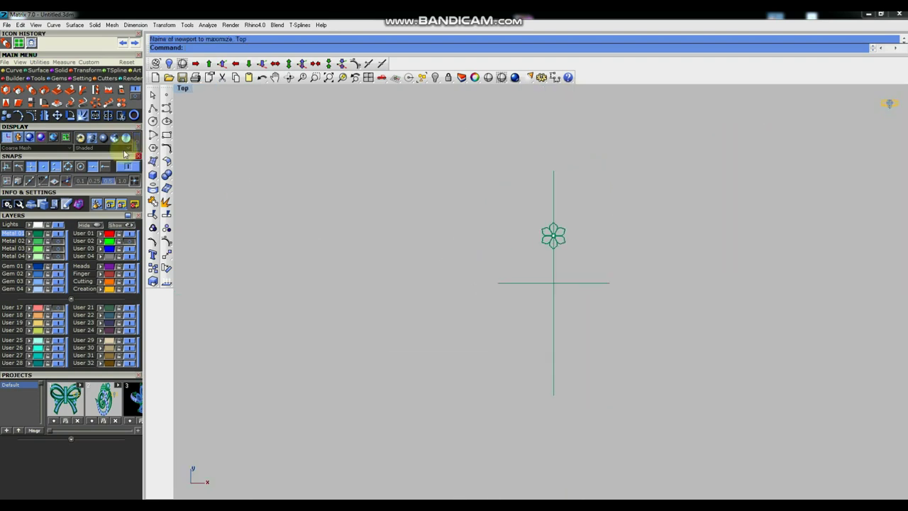
{"action": "left_click", "coordinate": [19, 43]}
{"action": "left_click", "coordinate": [519, 212]}
{"action": "left_click", "coordinate": [578, 259]}
{"action": "key", "text": "ctrl+F4"}
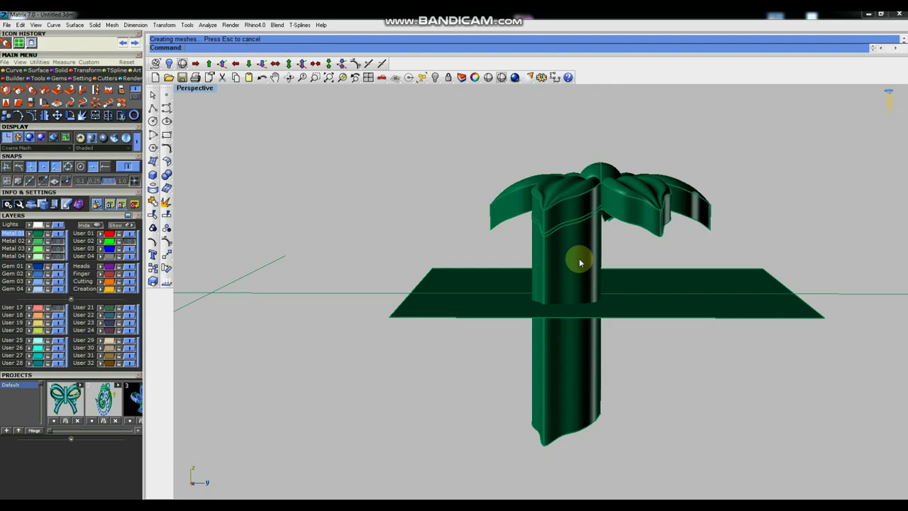
Trim away the column below the plane, undo the stray offset, and select the column.
{"action": "left_click", "coordinate": [165, 215]}
{"action": "left_click", "coordinate": [503, 381]}
{"action": "key", "text": "Return"}
{"action": "mouse_move", "coordinate": [531, 309]}
{"action": "right_mouse_down"}
{"action": "mouse_move", "coordinate": [468, 239]}
{"action": "mouse_move", "coordinate": [601, 236]}
{"action": "mouse_move", "coordinate": [543, 308]}
{"action": "right_mouse_up"}
{"action": "key", "text": "ctrl+z"}
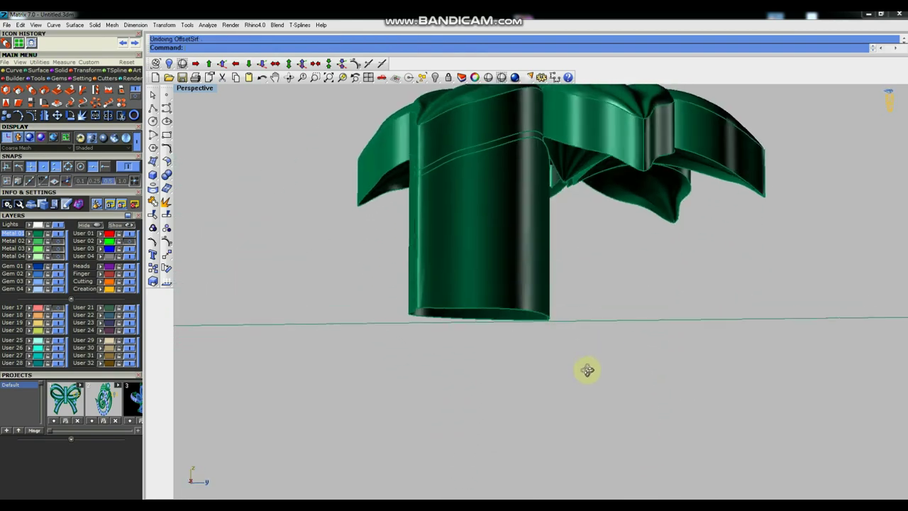
{"action": "left_click", "coordinate": [510, 268]}
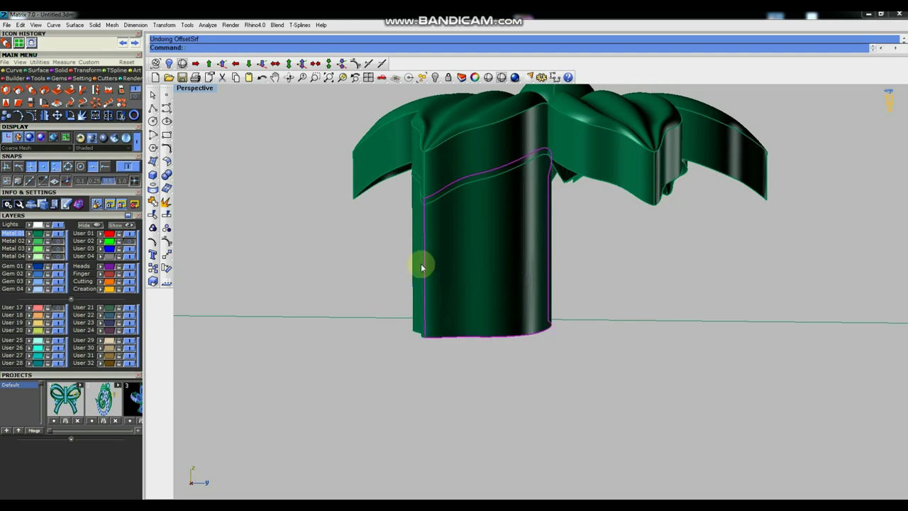
{"action": "scroll", "coordinate": [416, 265], "scroll_direction": "down", "scroll_amount": 3}
{"action": "left_click", "coordinate": [501, 79]}
Complete the full-circle polar array, return to shaded display, and hide two arrayed pieces.
{"action": "right_click_drag", "start_coordinate": [497, 146], "coordinate": [357, 224]}
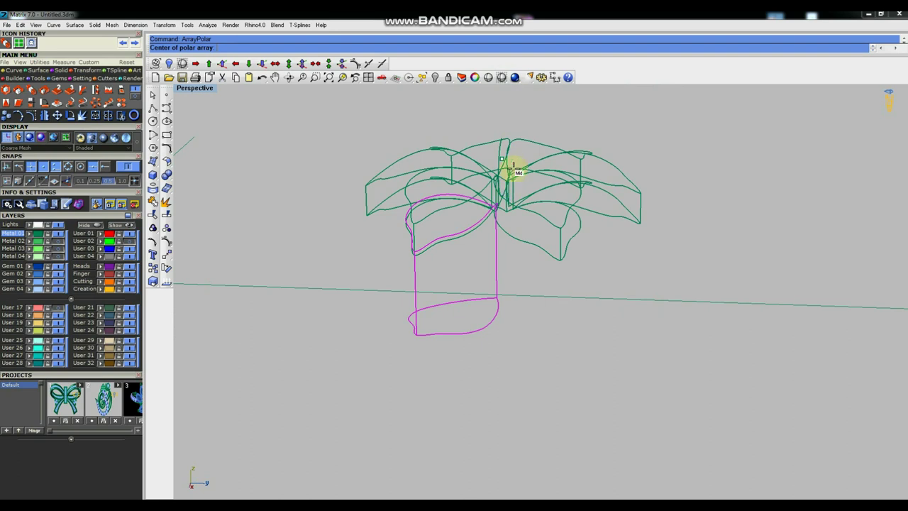
{"action": "key", "text": "Return"}
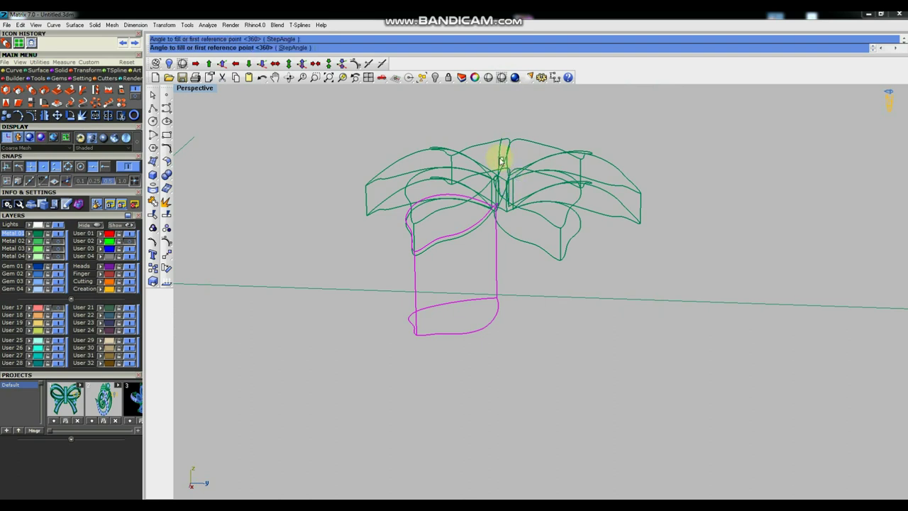
{"action": "key", "text": "Return"}
{"action": "left_click", "coordinate": [501, 77]}
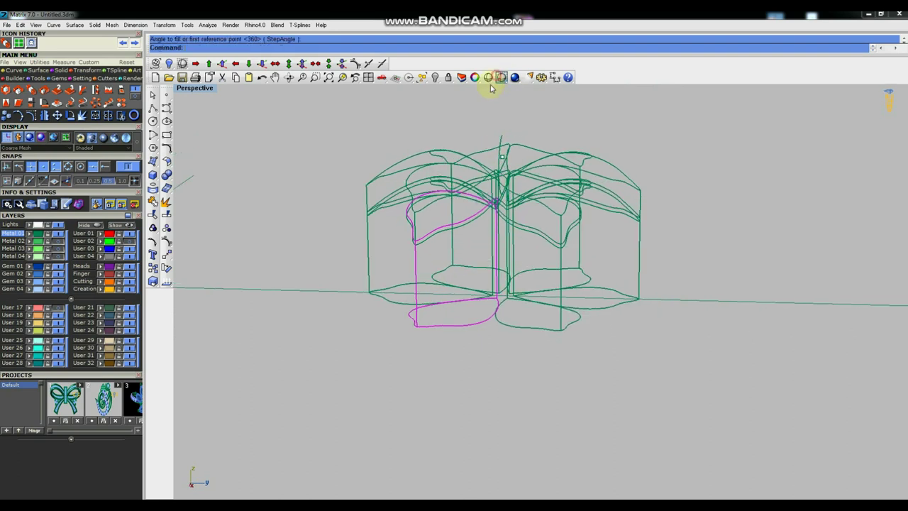
{"action": "left_click", "coordinate": [437, 164]}
{"action": "left_click", "coordinate": [457, 179], "text": "shift"}
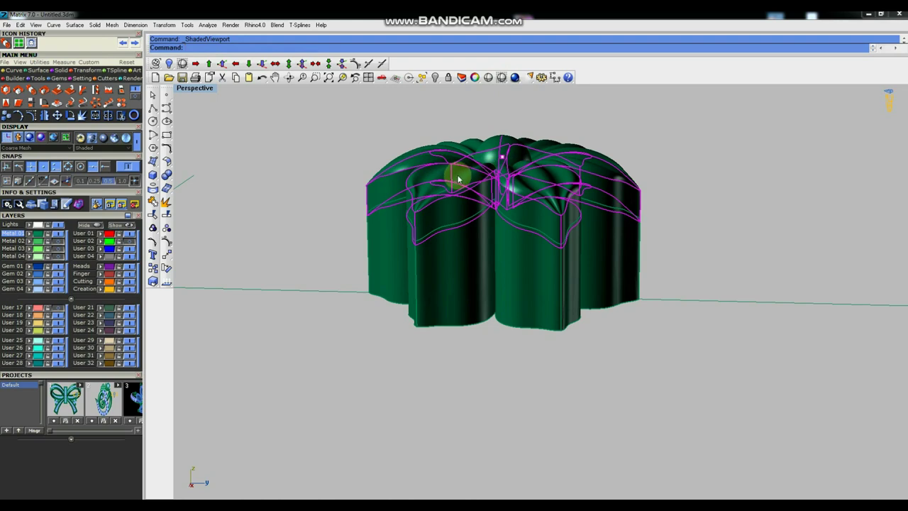
{"action": "key", "text": "ctrl+h"}
Orbit and zoom to view the six petal wall strips from higher up.
{"action": "mouse_move", "coordinate": [518, 203]}
{"action": "right_mouse_down"}
{"action": "mouse_move", "coordinate": [523, 249]}
{"action": "mouse_move", "coordinate": [503, 294]}
{"action": "mouse_move", "coordinate": [535, 281]}
{"action": "mouse_move", "coordinate": [551, 253]}
{"action": "right_mouse_up"}
{"action": "scroll", "coordinate": [525, 285], "scroll_direction": "up", "scroll_amount": 3}
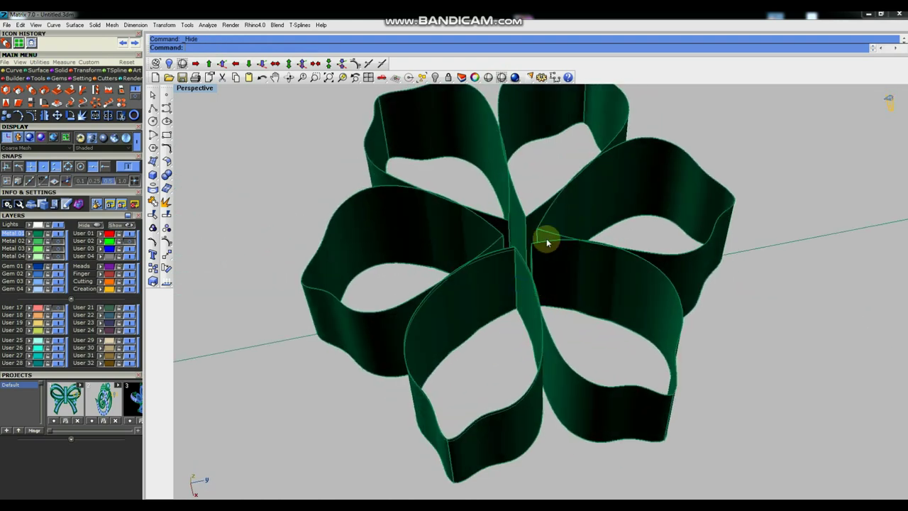
{"action": "scroll", "coordinate": [546, 237], "scroll_direction": "up", "scroll_amount": 4}
{"action": "scroll", "coordinate": [550, 230], "scroll_direction": "down", "scroll_amount": 3}
{"action": "scroll", "coordinate": [550, 255], "scroll_direction": "down", "scroll_amount": 3}
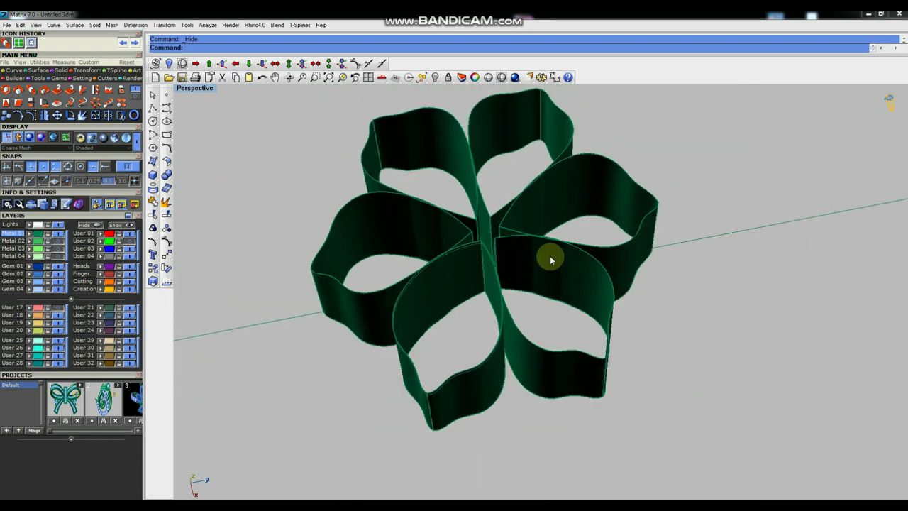
{"action": "scroll", "coordinate": [509, 229], "scroll_direction": "down", "scroll_amount": 2}
{"action": "scroll", "coordinate": [498, 234], "scroll_direction": "up", "scroll_amount": 2}
{"action": "scroll", "coordinate": [499, 233], "scroll_direction": "up", "scroll_amount": 2}
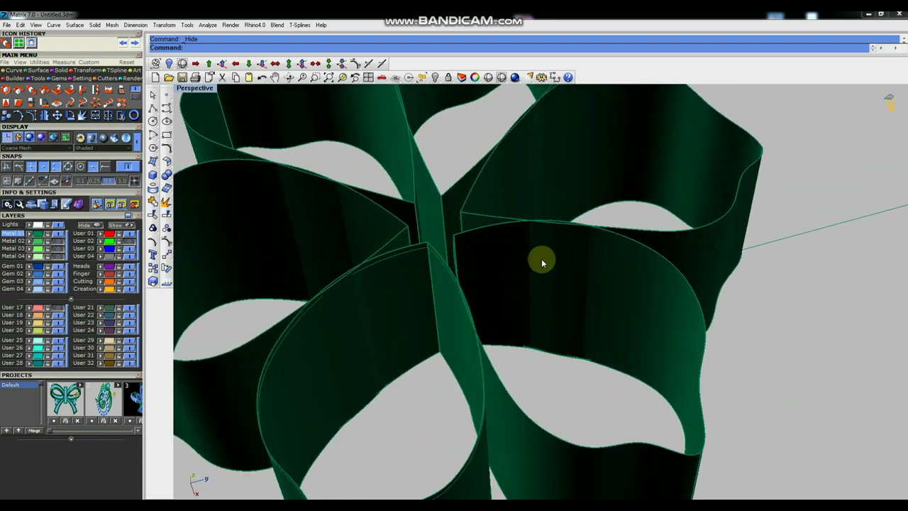
{"action": "scroll", "coordinate": [544, 259], "scroll_direction": "down", "scroll_amount": 3}
{"action": "right_click_drag", "start_coordinate": [556, 287], "coordinate": [528, 317]}
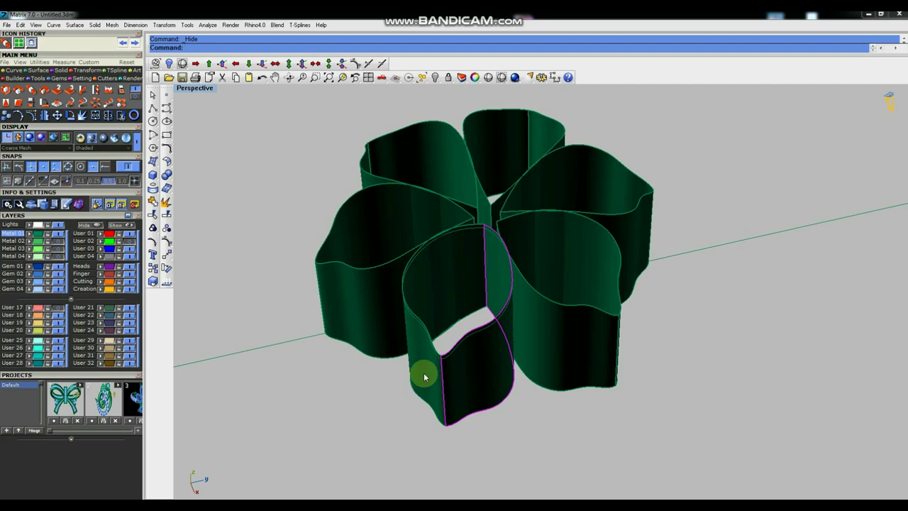
{"action": "right_click_drag", "start_coordinate": [491, 320], "coordinate": [553, 312]}
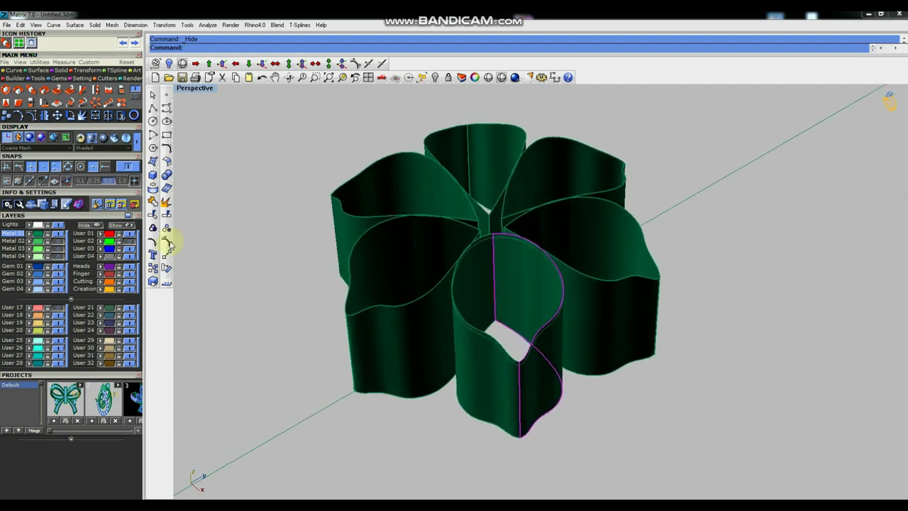
{"action": "left_click", "coordinate": [169, 215]}
Split the front petal wall along an isocurve.
{"action": "scroll", "coordinate": [561, 320], "scroll_direction": "up", "scroll_amount": 1}
{"action": "scroll", "coordinate": [574, 284], "scroll_direction": "up", "scroll_amount": 1}
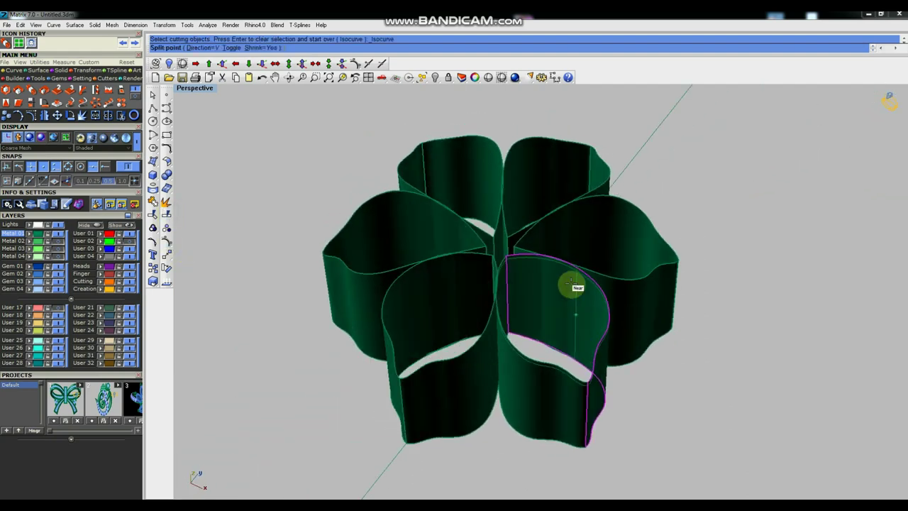
{"action": "scroll", "coordinate": [571, 275], "scroll_direction": "up", "scroll_amount": 2}
{"action": "scroll", "coordinate": [570, 274], "scroll_direction": "up", "scroll_amount": 1}
{"action": "left_click", "coordinate": [570, 246]}
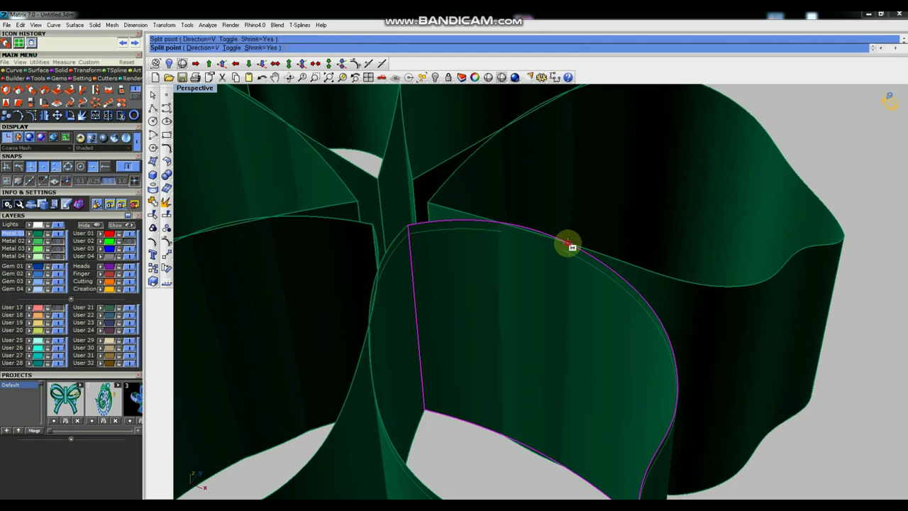
{"action": "key", "text": "Return"}
Split the left petal wall along an isocurve as well.
{"action": "scroll", "coordinate": [568, 242], "scroll_direction": "up", "scroll_amount": 3}
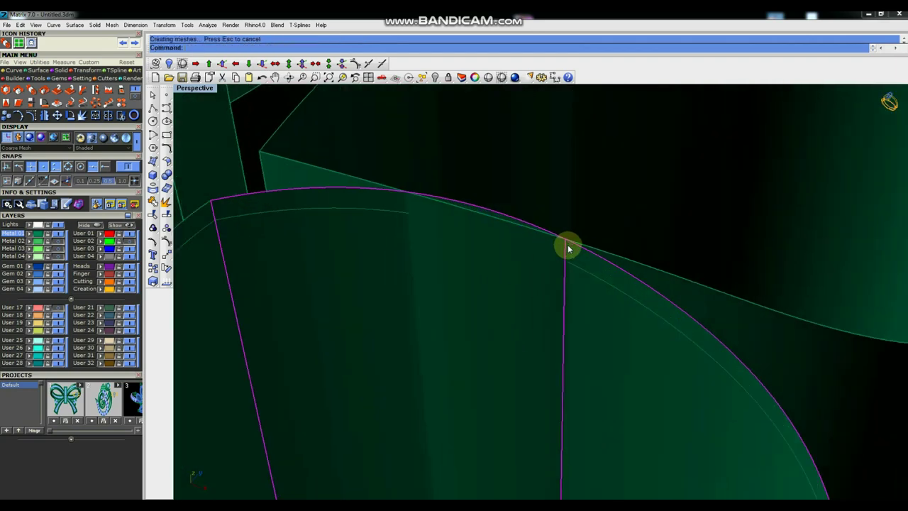
{"action": "scroll", "coordinate": [567, 242], "scroll_direction": "down", "scroll_amount": 2}
{"action": "left_click", "coordinate": [715, 329]}
{"action": "left_click", "coordinate": [704, 338]}
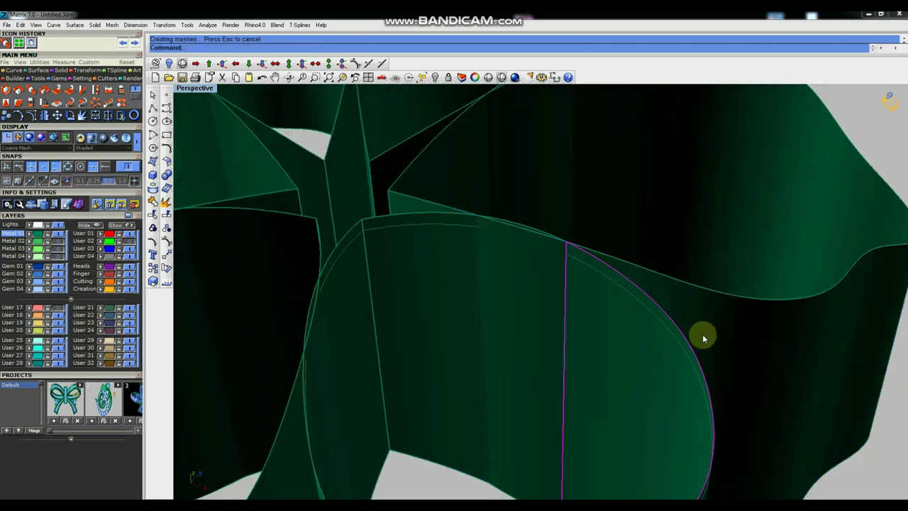
{"action": "scroll", "coordinate": [568, 246], "scroll_direction": "down", "scroll_amount": 2}
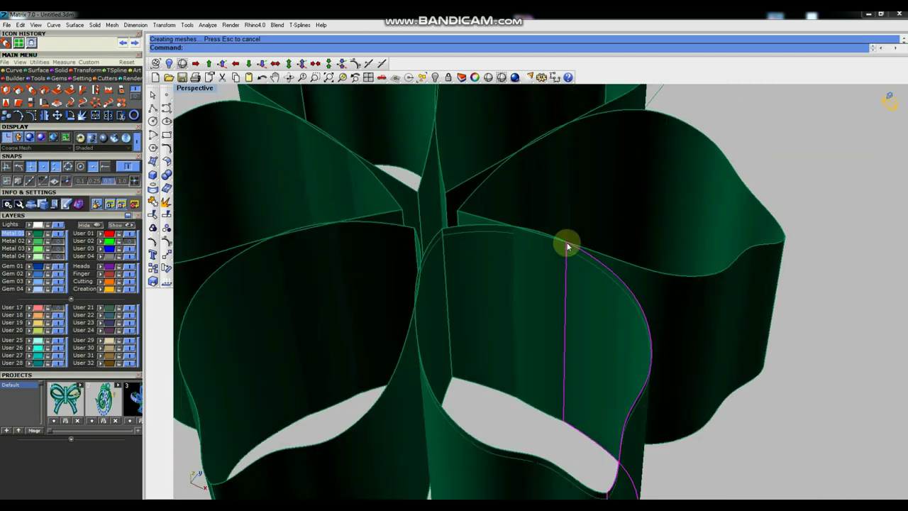
{"action": "scroll", "coordinate": [567, 245], "scroll_direction": "down", "scroll_amount": 4}
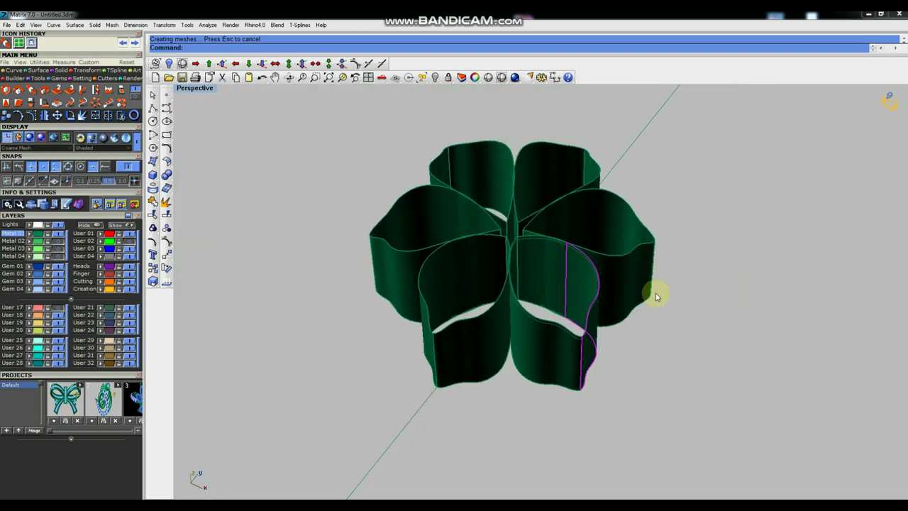
{"action": "mouse_move", "coordinate": [738, 295]}
{"action": "right_mouse_down"}
{"action": "mouse_move", "coordinate": [622, 319]}
{"action": "mouse_move", "coordinate": [497, 318]}
{"action": "mouse_move", "coordinate": [436, 244]}
{"action": "right_mouse_up"}
{"action": "scroll", "coordinate": [433, 238], "scroll_direction": "up", "scroll_amount": 3}
{"action": "left_click", "coordinate": [532, 188]}
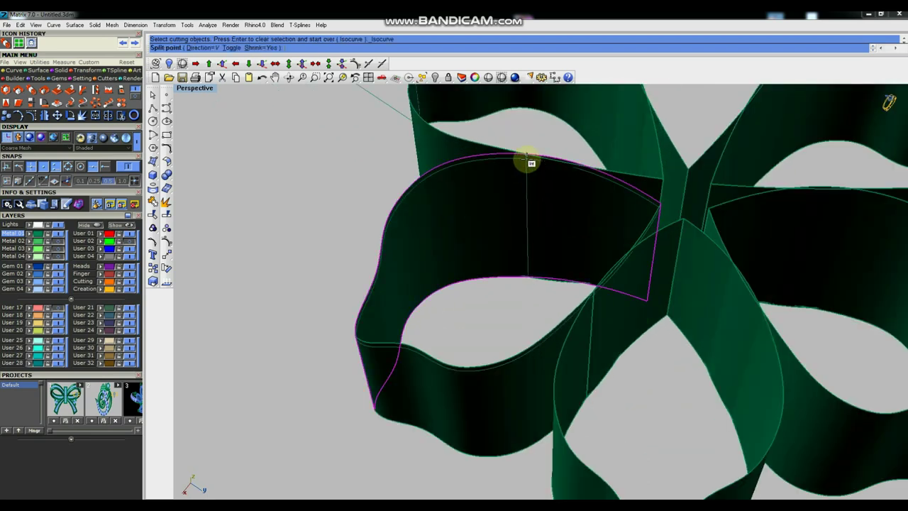
{"action": "scroll", "coordinate": [528, 158], "scroll_direction": "up", "scroll_amount": 3}
{"action": "left_click", "coordinate": [528, 154]}
{"action": "key", "text": "Return"}
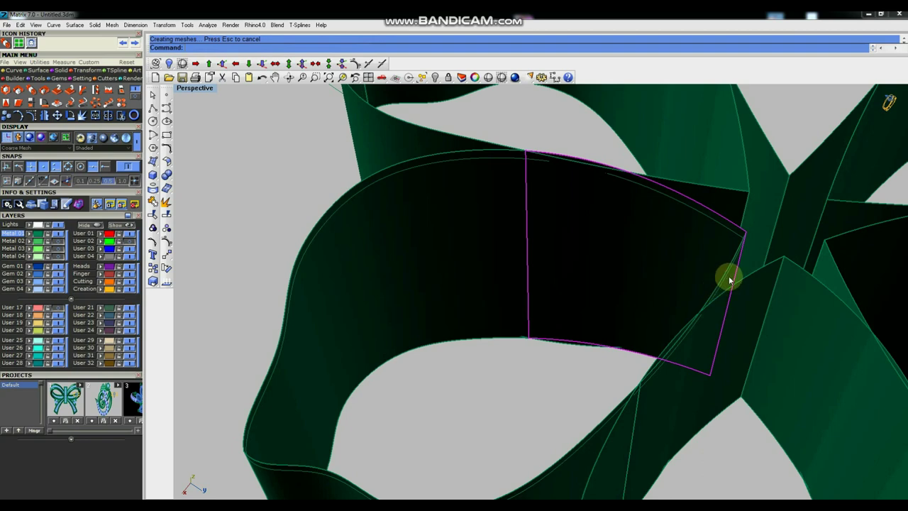
Delete the narrow strip beside the split.
{"action": "key", "text": "Escape"}
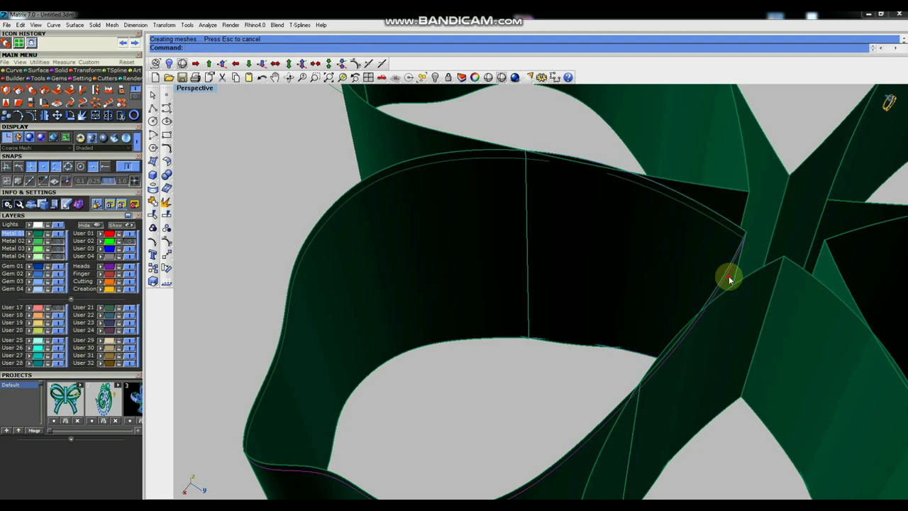
{"action": "left_click", "coordinate": [729, 247]}
{"action": "scroll", "coordinate": [727, 246], "scroll_direction": "down", "scroll_amount": 3}
{"action": "key", "text": "Delete"}
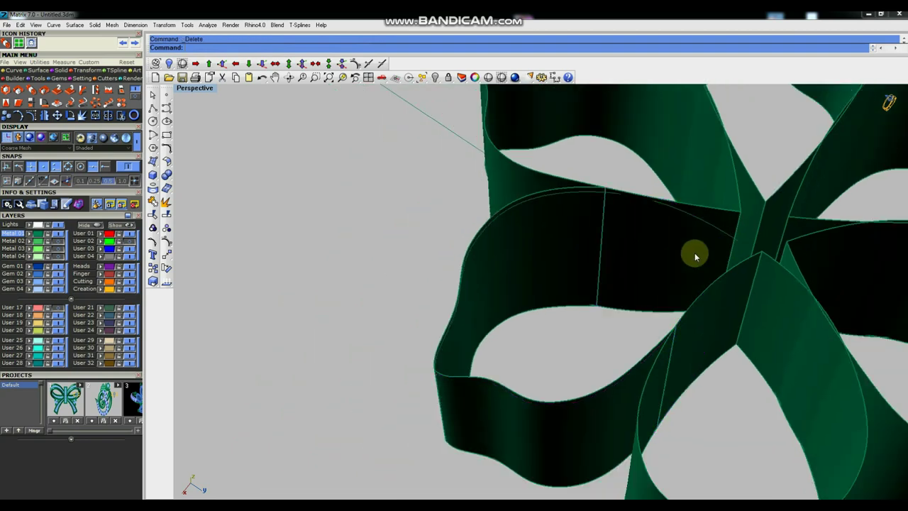
Delete the extra petal surfaces, leaving one V-shaped pair of wall strips.
{"action": "mouse_move", "coordinate": [695, 259]}
{"action": "right_mouse_down"}
{"action": "mouse_move", "coordinate": [746, 222]}
{"action": "mouse_move", "coordinate": [733, 286]}
{"action": "mouse_move", "coordinate": [691, 259]}
{"action": "mouse_move", "coordinate": [724, 239]}
{"action": "mouse_move", "coordinate": [669, 260]}
{"action": "mouse_move", "coordinate": [724, 324]}
{"action": "mouse_move", "coordinate": [620, 305]}
{"action": "mouse_move", "coordinate": [619, 367]}
{"action": "mouse_move", "coordinate": [563, 308]}
{"action": "mouse_move", "coordinate": [565, 288]}
{"action": "mouse_move", "coordinate": [610, 277]}
{"action": "mouse_move", "coordinate": [640, 309]}
{"action": "mouse_move", "coordinate": [612, 345]}
{"action": "right_mouse_up"}
{"action": "left_click", "coordinate": [532, 223]}
{"action": "left_click", "coordinate": [558, 147], "text": "shift"}
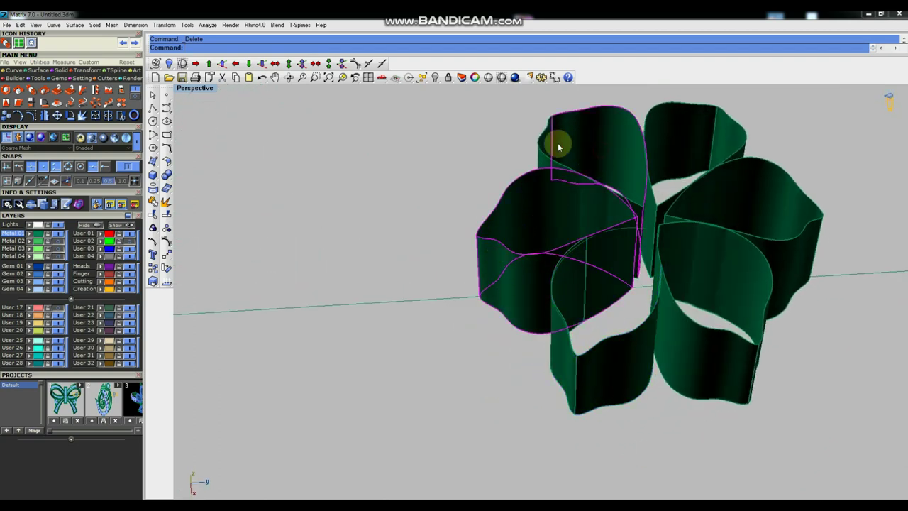
{"action": "left_click", "coordinate": [703, 121], "text": "shift"}
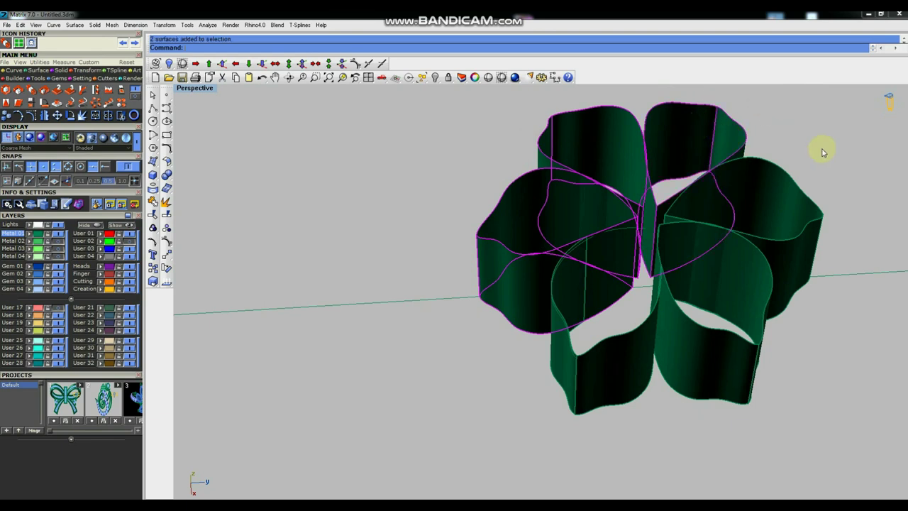
{"action": "left_click_drag", "start_coordinate": [810, 152], "coordinate": [719, 239], "text": "shift"}
{"action": "key", "text": "Delete"}
{"action": "left_click_drag", "start_coordinate": [735, 308], "coordinate": [704, 347]}
{"action": "key", "text": "Delete"}
{"action": "right_click_drag", "start_coordinate": [689, 334], "coordinate": [616, 150]}
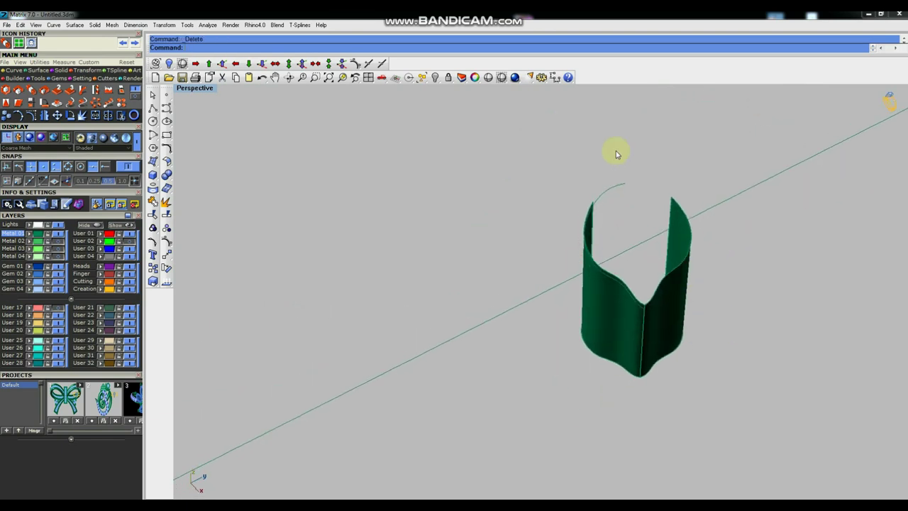
{"action": "key", "text": "Delete"}
{"action": "right_click_drag", "start_coordinate": [609, 208], "coordinate": [586, 243]}
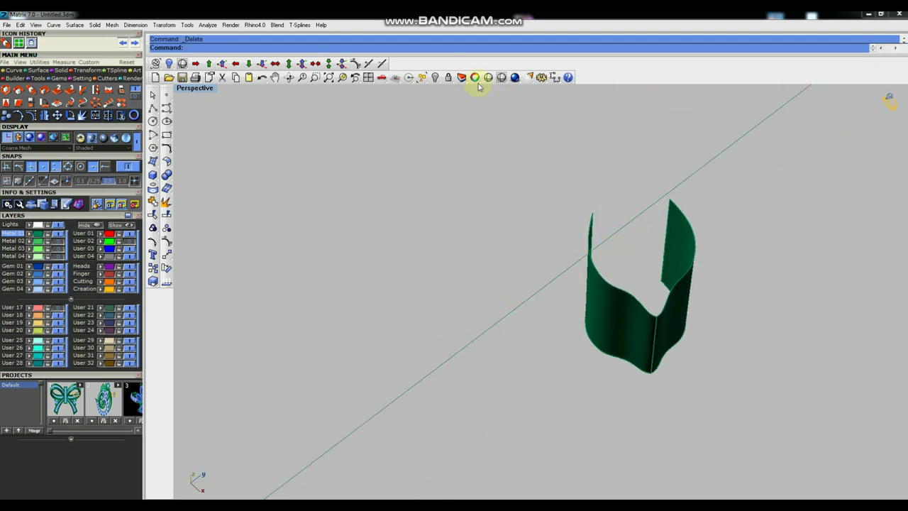
Show all hidden objects again and select the flower's outline curve.
{"action": "left_click", "coordinate": [436, 78]}
{"action": "mouse_move", "coordinate": [634, 319]}
{"action": "right_mouse_down"}
{"action": "mouse_move", "coordinate": [641, 288]}
{"action": "mouse_move", "coordinate": [574, 325]}
{"action": "right_mouse_up"}
{"action": "left_click", "coordinate": [572, 329]}
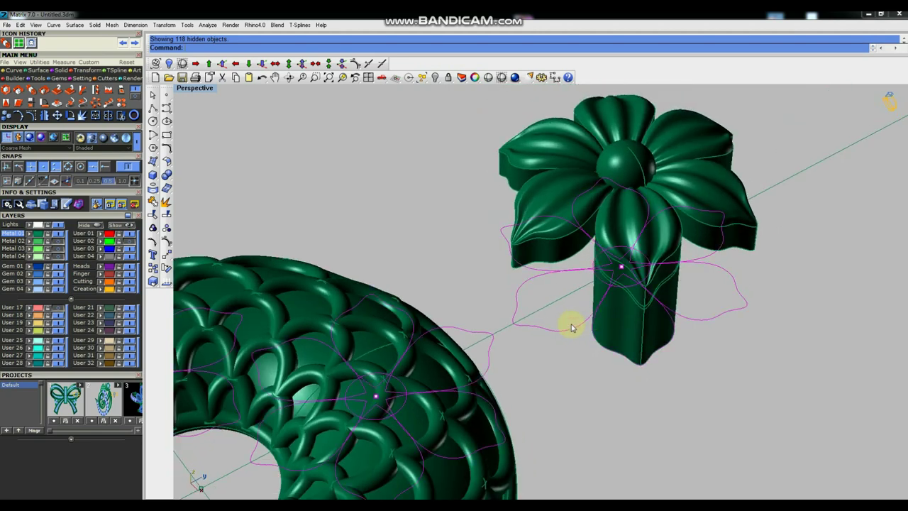
Box-select the textured ring and hide it.
{"action": "key", "text": "Escape"}
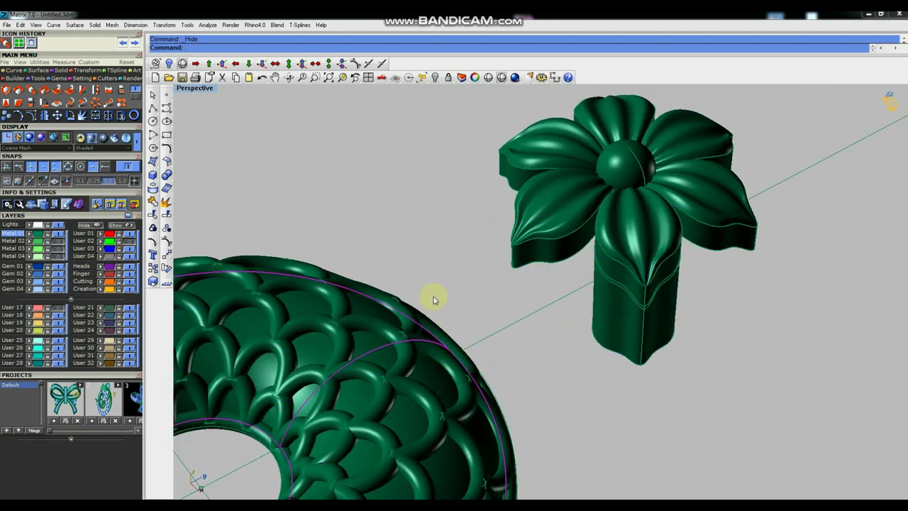
{"action": "left_click_drag", "start_coordinate": [433, 297], "coordinate": [389, 344]}
{"action": "key", "text": "ctrl+h"}
{"action": "mouse_move", "coordinate": [617, 340]}
{"action": "right_mouse_down"}
{"action": "mouse_move", "coordinate": [639, 284]}
{"action": "mouse_move", "coordinate": [642, 192]}
{"action": "mouse_move", "coordinate": [640, 239]}
{"action": "mouse_move", "coordinate": [659, 273]}
{"action": "mouse_move", "coordinate": [641, 324]}
{"action": "right_mouse_up"}
Try a six-copy polar array of the central wall piece, then undo it.
{"action": "left_click", "coordinate": [659, 274]}
{"action": "left_click", "coordinate": [501, 78]}
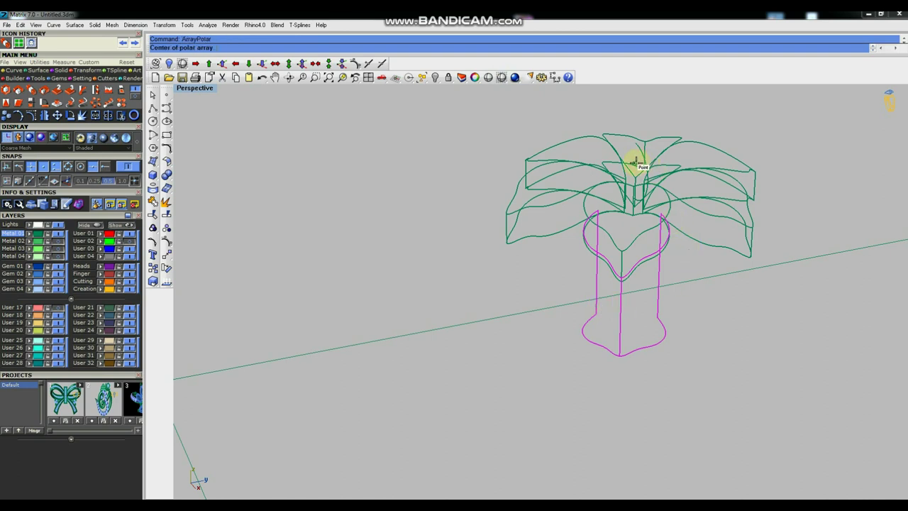
{"action": "type", "text": "6"}
{"action": "key", "text": "Return"}
{"action": "right_click", "coordinate": [577, 306]}
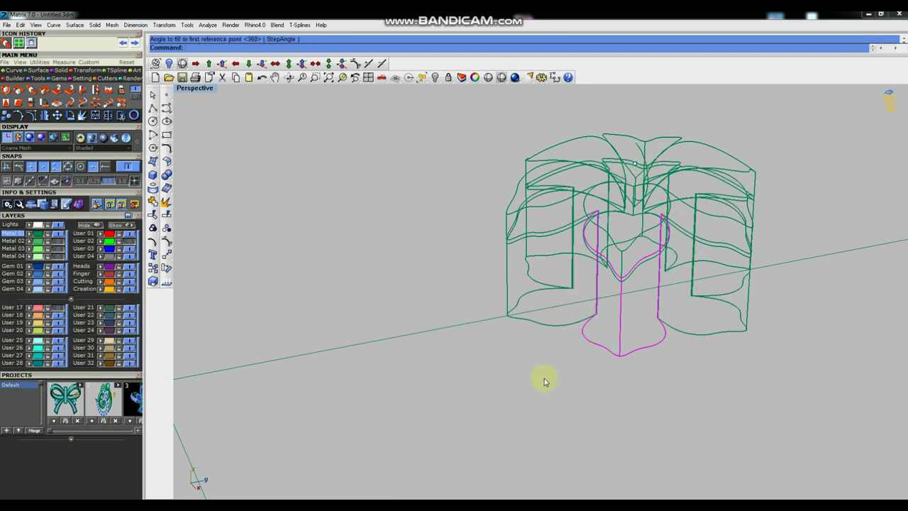
{"action": "left_click", "coordinate": [503, 78]}
{"action": "mouse_move", "coordinate": [635, 269]}
{"action": "right_mouse_down"}
{"action": "mouse_move", "coordinate": [622, 171]}
{"action": "mouse_move", "coordinate": [645, 244]}
{"action": "mouse_move", "coordinate": [678, 256]}
{"action": "mouse_move", "coordinate": [665, 324]}
{"action": "mouse_move", "coordinate": [689, 368]}
{"action": "mouse_move", "coordinate": [679, 284]}
{"action": "mouse_move", "coordinate": [689, 311]}
{"action": "right_mouse_up"}
{"action": "key", "text": "ctrl+z"}
{"action": "scroll", "coordinate": [625, 248], "scroll_direction": "up", "scroll_amount": 2}
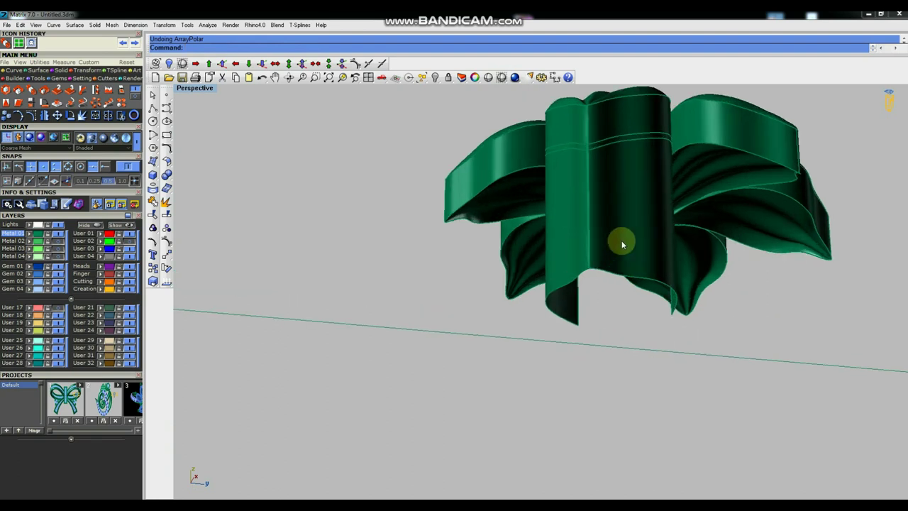
{"action": "mouse_move", "coordinate": [652, 285]}
{"action": "right_mouse_down"}
{"action": "mouse_move", "coordinate": [655, 259]}
{"action": "mouse_move", "coordinate": [650, 269]}
{"action": "right_mouse_up"}
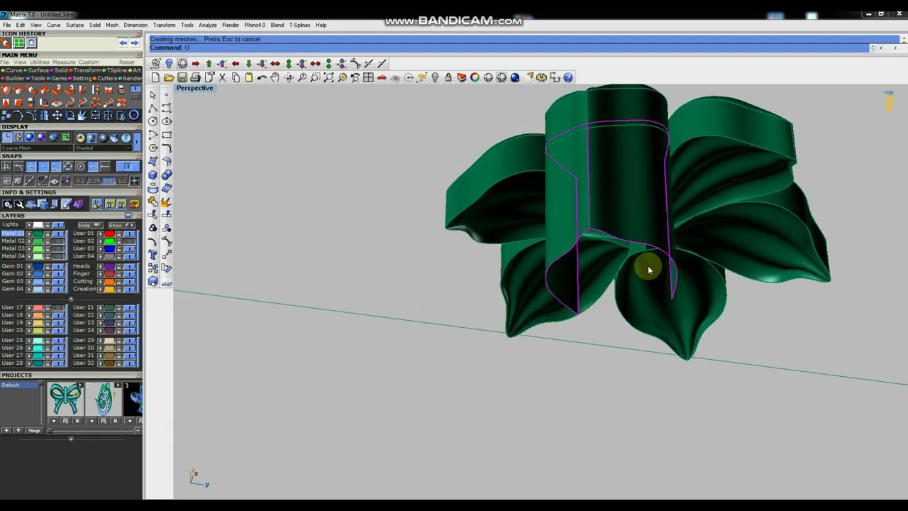
Thicken the wall piece inward into a solid with OffsetSrf, flipping the direction.
{"action": "type", "text": "OffsetSrf"}
{"action": "key", "text": "Return"}
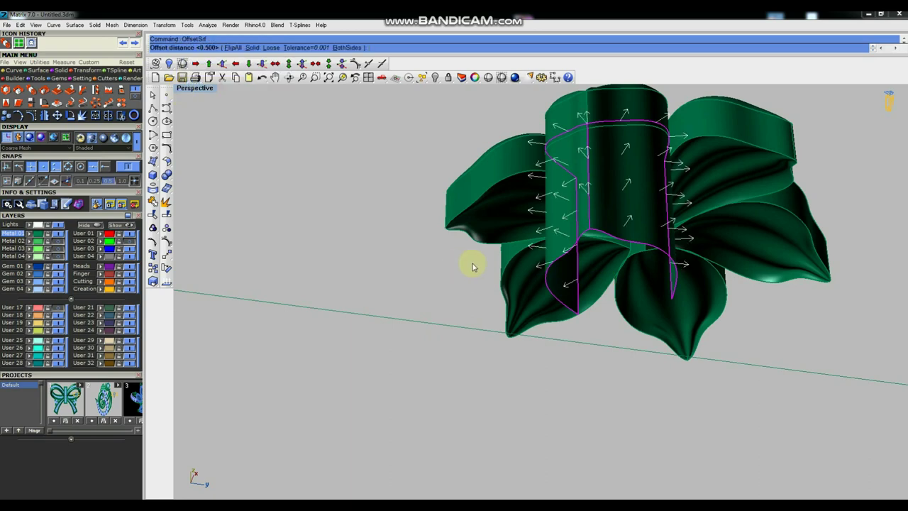
{"action": "type", "text": "f"}
{"action": "key", "text": "Return"}
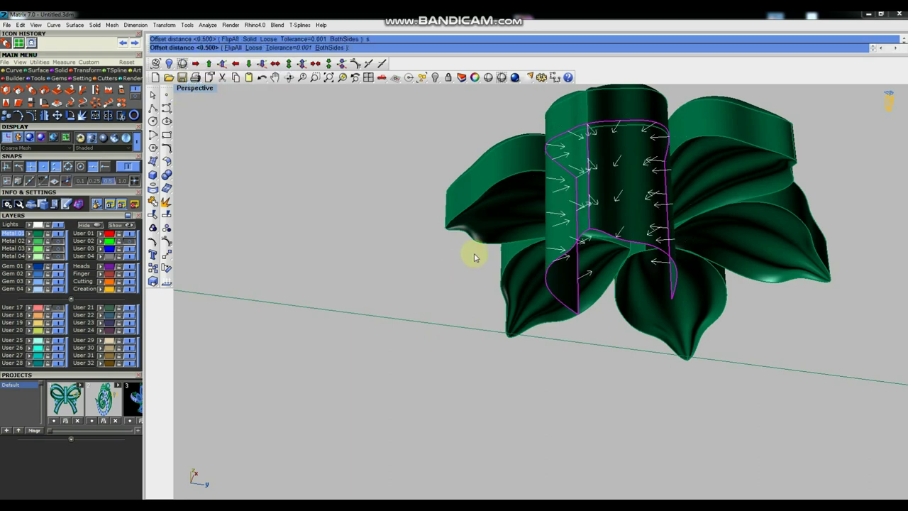
{"action": "key", "text": "Return"}
{"action": "mouse_move", "coordinate": [393, 253]}
{"action": "right_mouse_down"}
{"action": "mouse_move", "coordinate": [616, 275]}
{"action": "mouse_move", "coordinate": [645, 203]}
{"action": "right_mouse_up"}
{"action": "mouse_move", "coordinate": [592, 217]}
{"action": "right_mouse_down"}
{"action": "mouse_move", "coordinate": [604, 304]}
{"action": "mouse_move", "coordinate": [527, 97]}
{"action": "right_mouse_up"}
Polar-array the solid wall into six copies around the flower, then return to shaded view.
{"action": "left_click", "coordinate": [503, 78]}
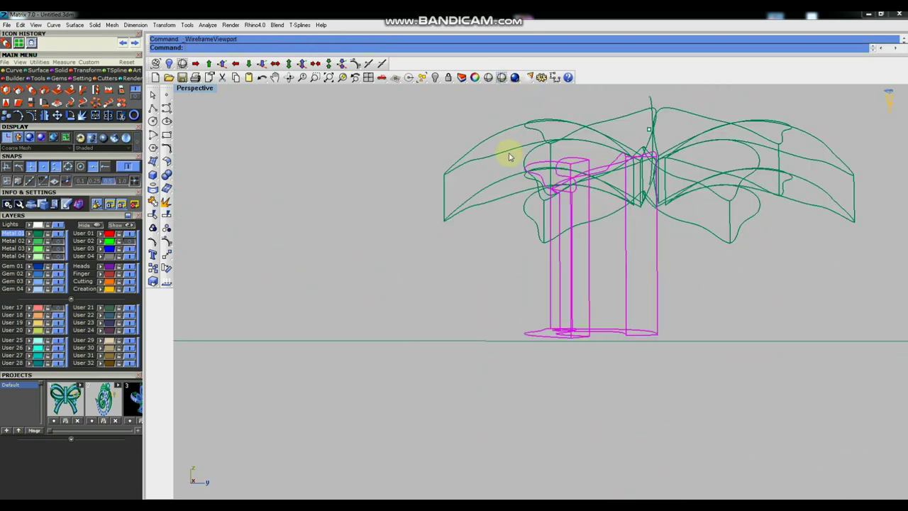
{"action": "type", "text": "ArrayPolar"}
{"action": "key", "text": "Return"}
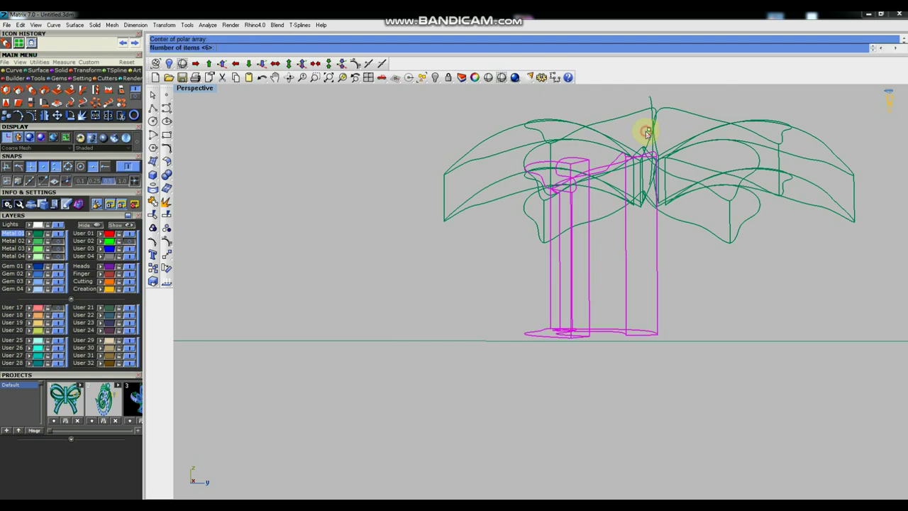
{"action": "right_click", "coordinate": [641, 140]}
{"action": "right_click", "coordinate": [641, 141]}
{"action": "left_click", "coordinate": [502, 78]}
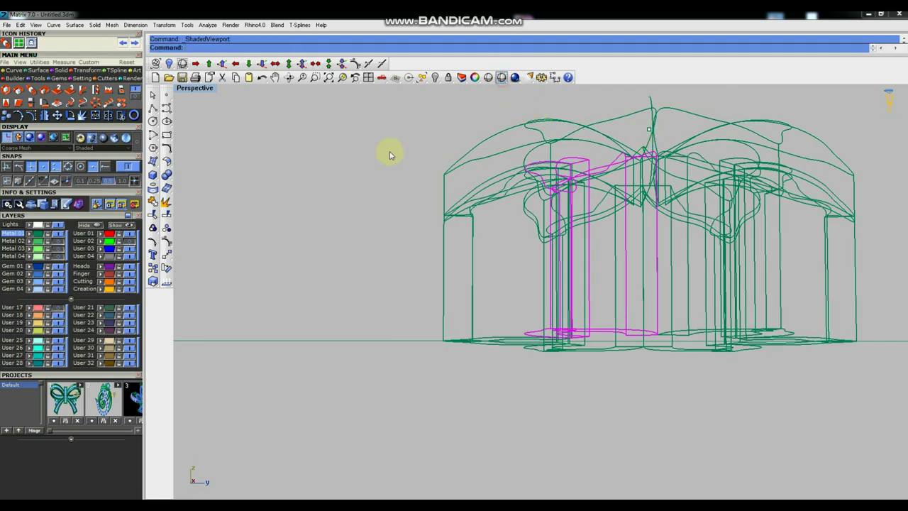
{"action": "mouse_move", "coordinate": [631, 407]}
{"action": "right_mouse_down"}
{"action": "mouse_move", "coordinate": [634, 290]}
{"action": "mouse_move", "coordinate": [608, 269]}
{"action": "mouse_move", "coordinate": [588, 239]}
{"action": "mouse_move", "coordinate": [590, 223]}
{"action": "mouse_move", "coordinate": [588, 233]}
{"action": "right_mouse_up"}
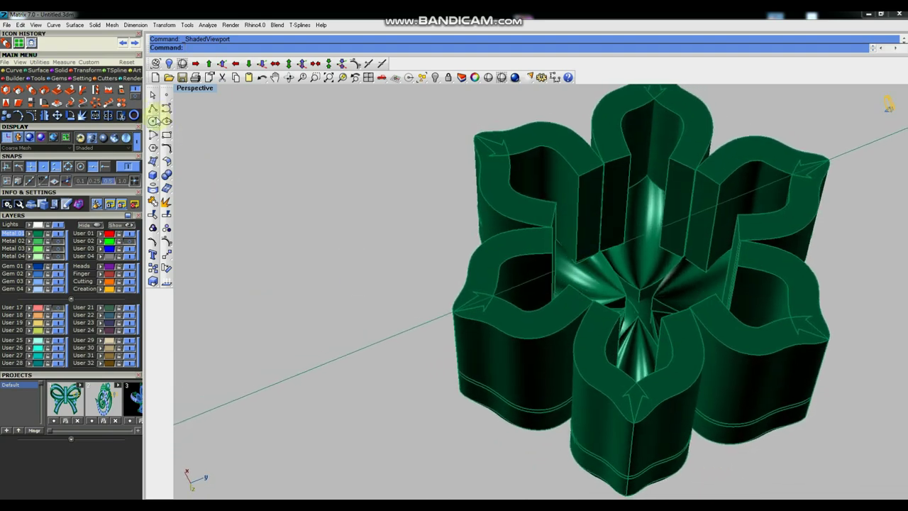
Draw a polyline edge between the wall corners and extrude it into a new wall surface.
{"action": "left_click", "coordinate": [151, 108]}
{"action": "scroll", "coordinate": [603, 171], "scroll_direction": "up", "scroll_amount": 3}
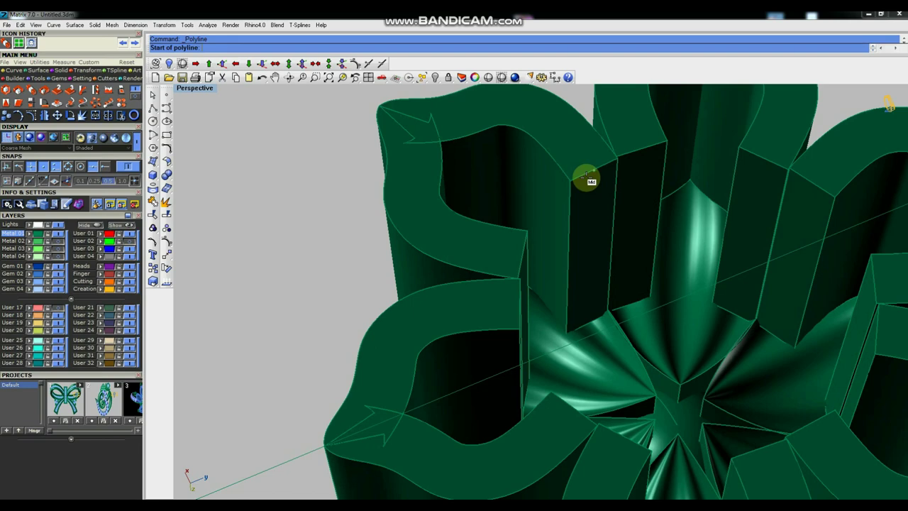
{"action": "left_click", "coordinate": [569, 181]}
{"action": "left_click", "coordinate": [661, 142]}
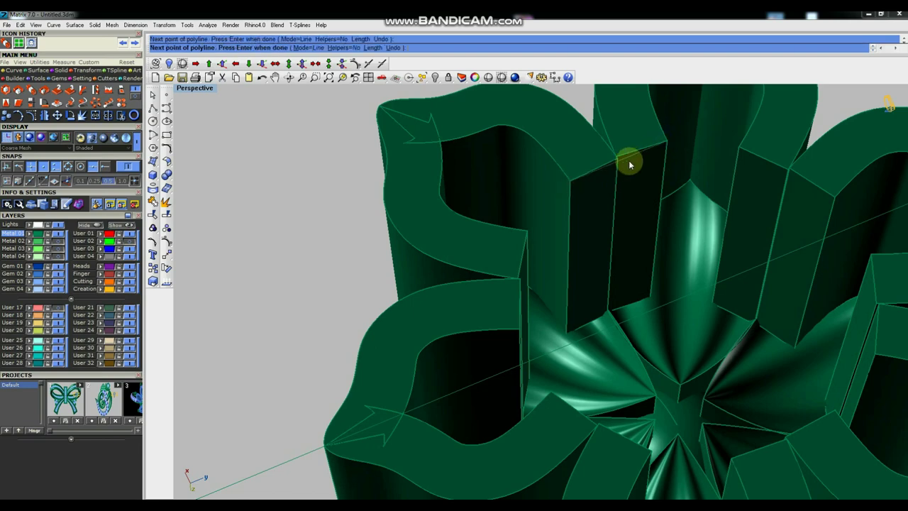
{"action": "key", "text": "Return"}
{"action": "left_click", "coordinate": [628, 159]}
{"action": "left_click", "coordinate": [667, 183]}
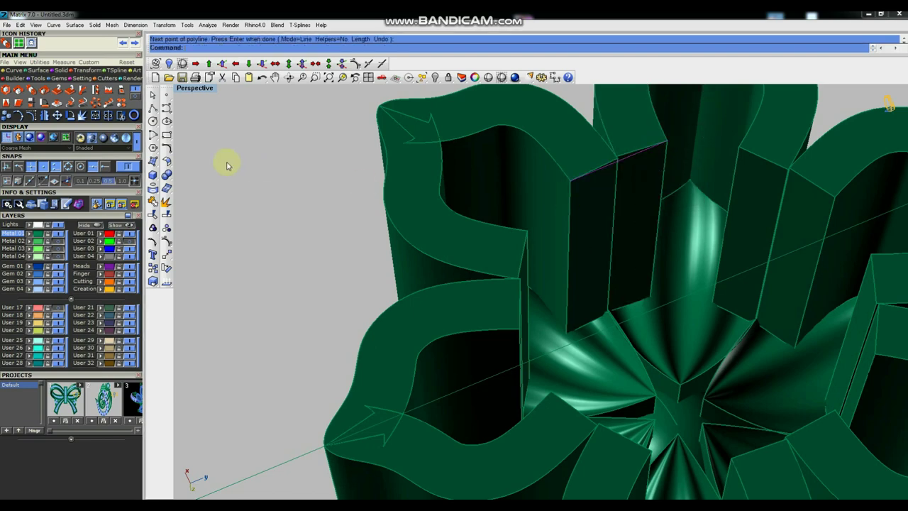
{"action": "left_click", "coordinate": [152, 174]}
{"action": "left_click", "coordinate": [241, 203]}
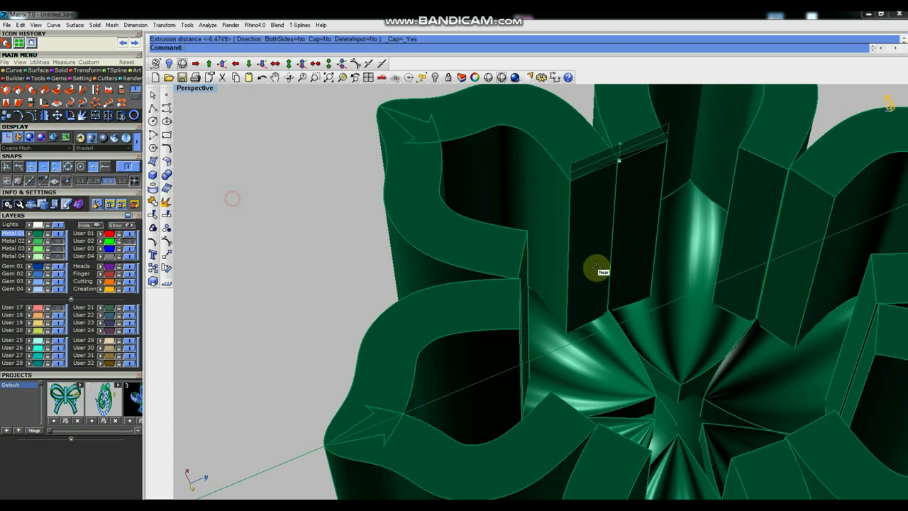
{"action": "left_click", "coordinate": [598, 324]}
{"action": "left_click", "coordinate": [619, 205]}
{"action": "left_click", "coordinate": [645, 226]}
Offset the new wall surface with the Solid option to thicken it.
{"action": "type", "text": "Of"}
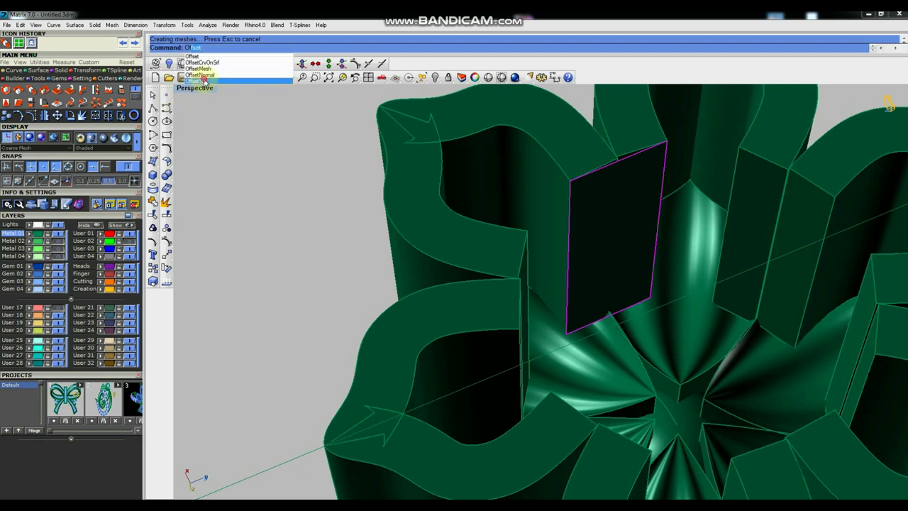
{"action": "left_click", "coordinate": [200, 81]}
{"action": "type", "text": "s"}
{"action": "key", "text": "Return"}
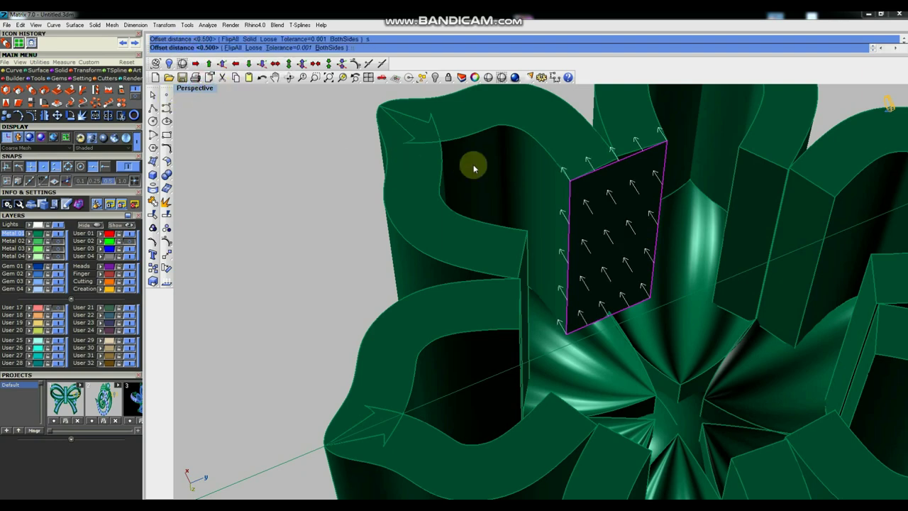
{"action": "key", "text": "Return"}
{"action": "scroll", "coordinate": [658, 239], "scroll_direction": "down", "scroll_amount": 5}
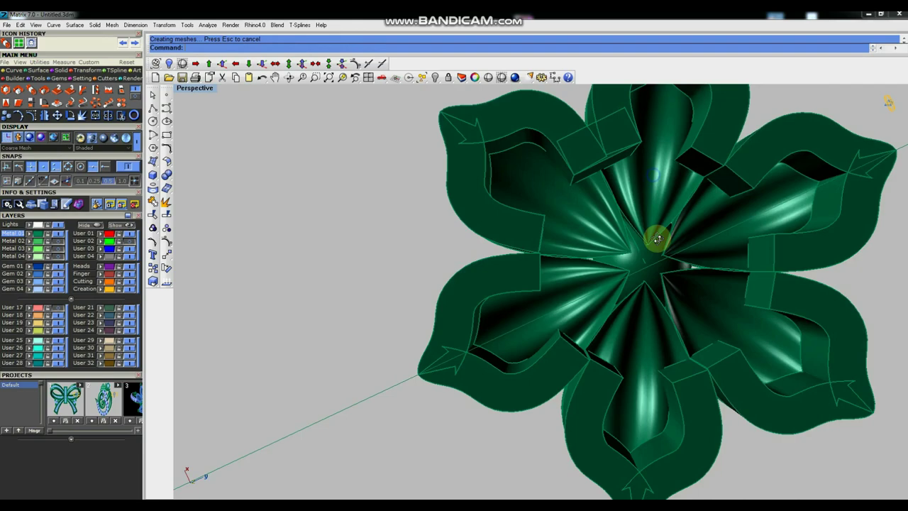
{"action": "right_click_drag", "start_coordinate": [658, 239], "coordinate": [659, 236]}
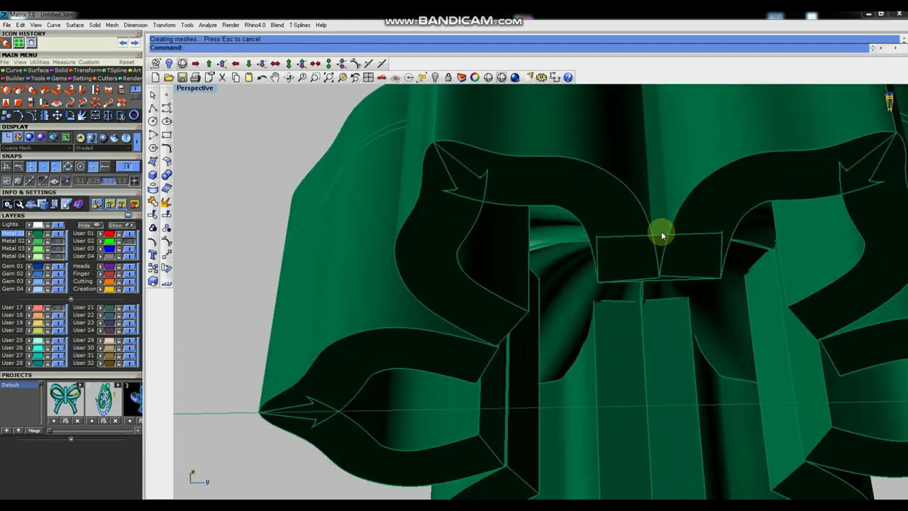
Polar-array the centre connector box into six copies around the flower centre.
{"action": "left_click", "coordinate": [659, 237]}
{"action": "mouse_move", "coordinate": [575, 237]}
{"action": "right_mouse_down"}
{"action": "mouse_move", "coordinate": [634, 242]}
{"action": "mouse_move", "coordinate": [624, 175]}
{"action": "mouse_move", "coordinate": [562, 325]}
{"action": "right_mouse_up"}
{"action": "type", "text": "ArrayPolar"}
{"action": "key", "text": "Return"}
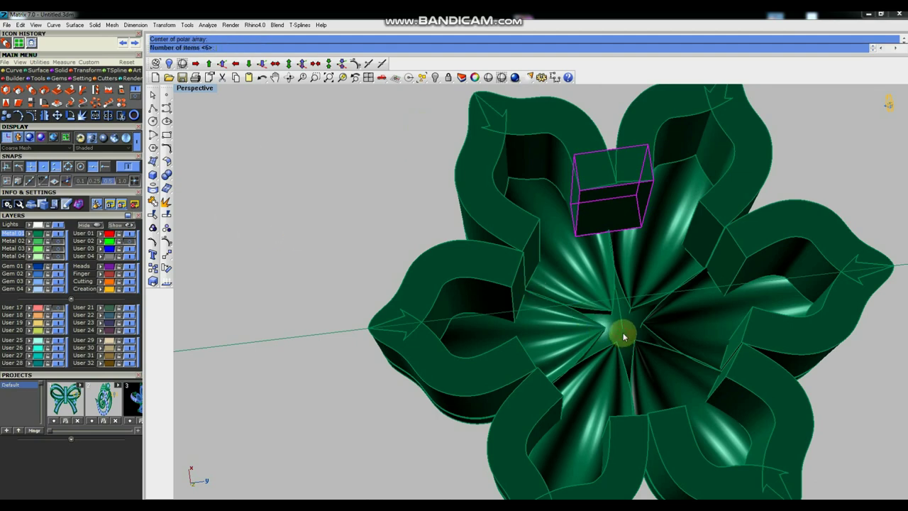
{"action": "key", "text": "Return"}
{"action": "key", "text": "Return"}
{"action": "right_click_drag", "start_coordinate": [625, 334], "coordinate": [576, 257]}
{"action": "mouse_move", "coordinate": [577, 294]}
{"action": "right_mouse_down"}
{"action": "mouse_move", "coordinate": [583, 240]}
{"action": "mouse_move", "coordinate": [523, 254]}
{"action": "mouse_move", "coordinate": [504, 213]}
{"action": "right_mouse_up"}
Check the combined flower piece in a fully shaded preview from several angles.
{"action": "left_click", "coordinate": [488, 77]}
{"action": "mouse_move", "coordinate": [634, 201]}
{"action": "right_mouse_down"}
{"action": "mouse_move", "coordinate": [602, 253]}
{"action": "mouse_move", "coordinate": [634, 259]}
{"action": "mouse_move", "coordinate": [676, 229]}
{"action": "mouse_move", "coordinate": [699, 188]}
{"action": "mouse_move", "coordinate": [700, 166]}
{"action": "mouse_move", "coordinate": [660, 288]}
{"action": "mouse_move", "coordinate": [656, 210]}
{"action": "mouse_move", "coordinate": [634, 284]}
{"action": "right_mouse_up"}
{"action": "key", "text": "Escape"}
{"action": "mouse_move", "coordinate": [543, 308]}
{"action": "right_mouse_down"}
{"action": "mouse_move", "coordinate": [554, 183]}
{"action": "mouse_move", "coordinate": [629, 212]}
{"action": "mouse_move", "coordinate": [612, 211]}
{"action": "mouse_move", "coordinate": [523, 279]}
{"action": "mouse_move", "coordinate": [588, 291]}
{"action": "mouse_move", "coordinate": [576, 290]}
{"action": "mouse_move", "coordinate": [575, 257]}
{"action": "mouse_move", "coordinate": [537, 281]}
{"action": "right_mouse_up"}
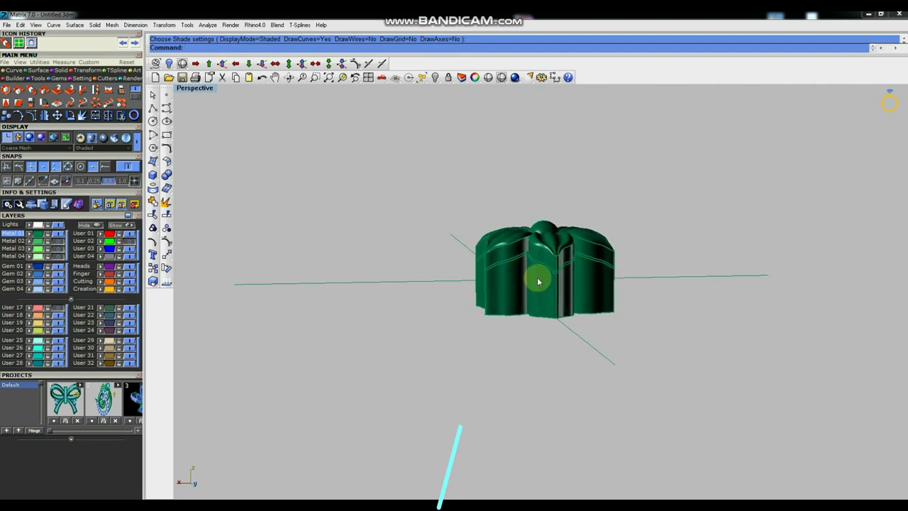
{"action": "key", "text": "ctrl+F1"}
Draw a rectangular plane around the flower in Top view and offset it into a solid slab.
{"action": "scroll", "coordinate": [560, 256], "scroll_direction": "down", "scroll_amount": 2}
{"action": "scroll", "coordinate": [549, 242], "scroll_direction": "up", "scroll_amount": 4}
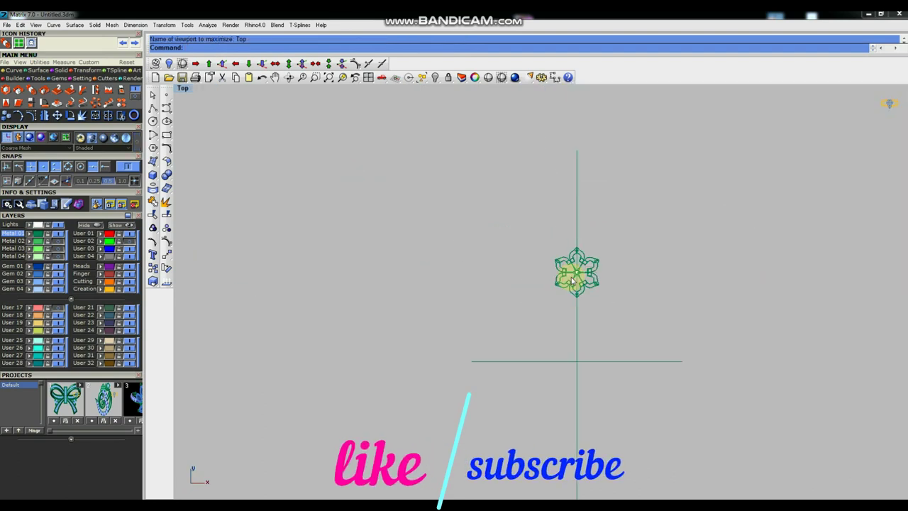
{"action": "scroll", "coordinate": [572, 281], "scroll_direction": "up", "scroll_amount": 2}
{"action": "left_click", "coordinate": [478, 216]}
{"action": "left_click", "coordinate": [610, 334]}
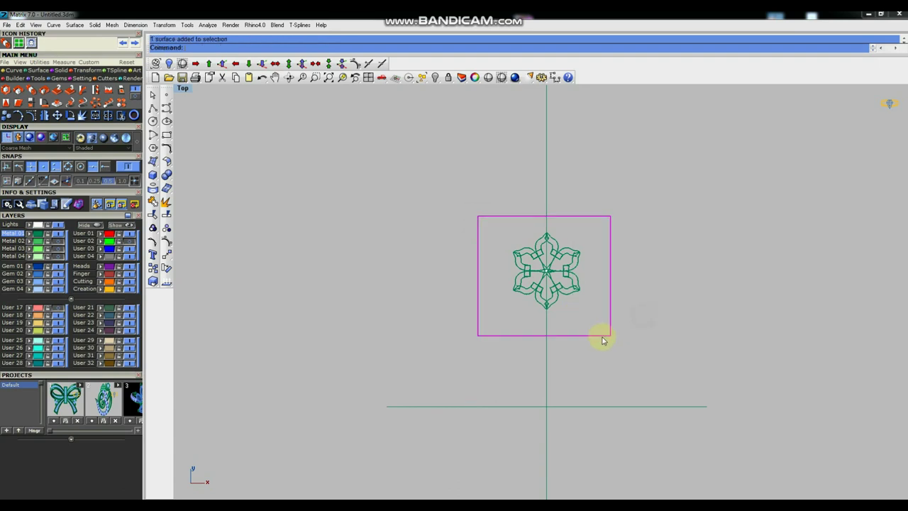
{"action": "key", "text": "ctrl+F4"}
{"action": "type", "text": "Offset"}
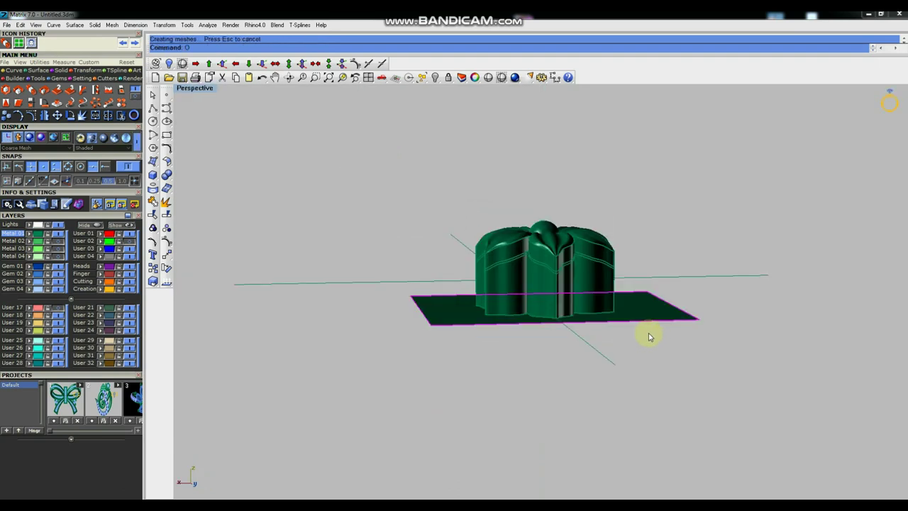
{"action": "left_click", "coordinate": [201, 81]}
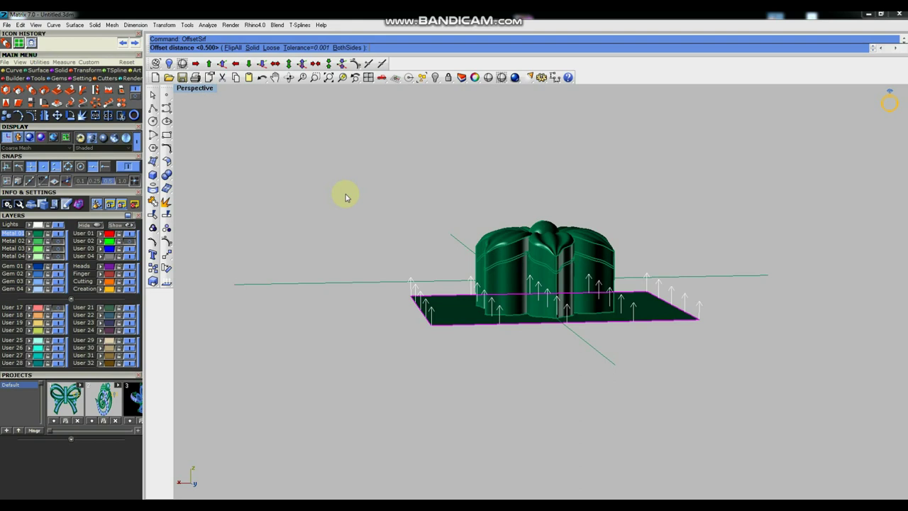
{"action": "type", "text": "s"}
{"action": "key", "text": "Return"}
{"action": "key", "text": "Return"}
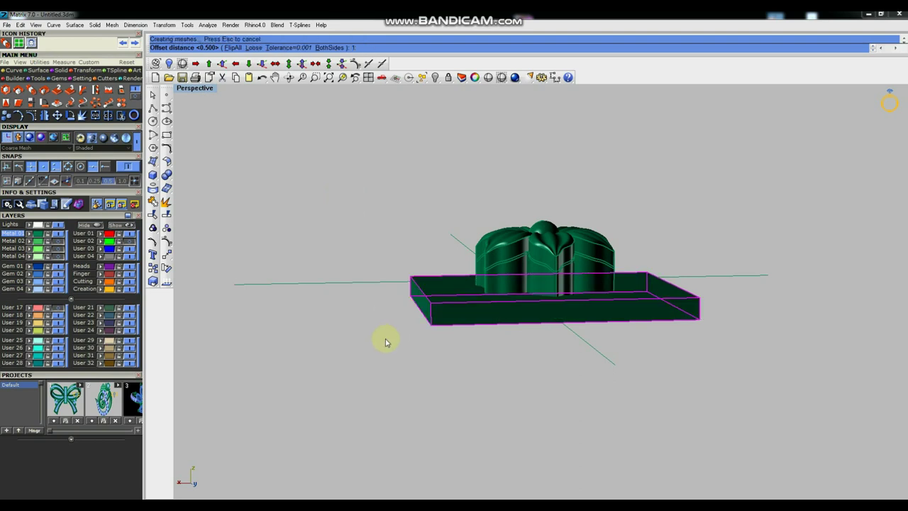
Move the slab up in the Right view to the walls' mid-height.
{"action": "key", "text": "ctrl+F3"}
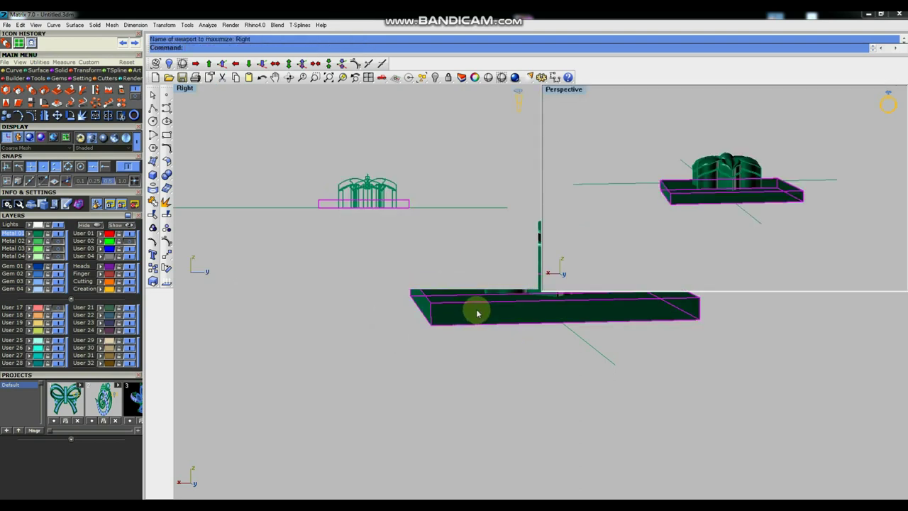
{"action": "left_click", "coordinate": [167, 252]}
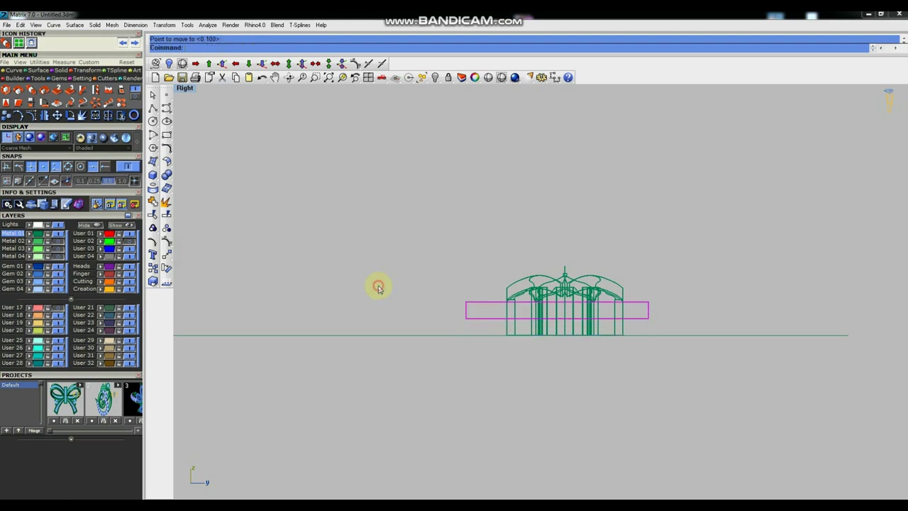
{"action": "left_click", "coordinate": [518, 334]}
{"action": "key", "text": "ctrl+F4"}
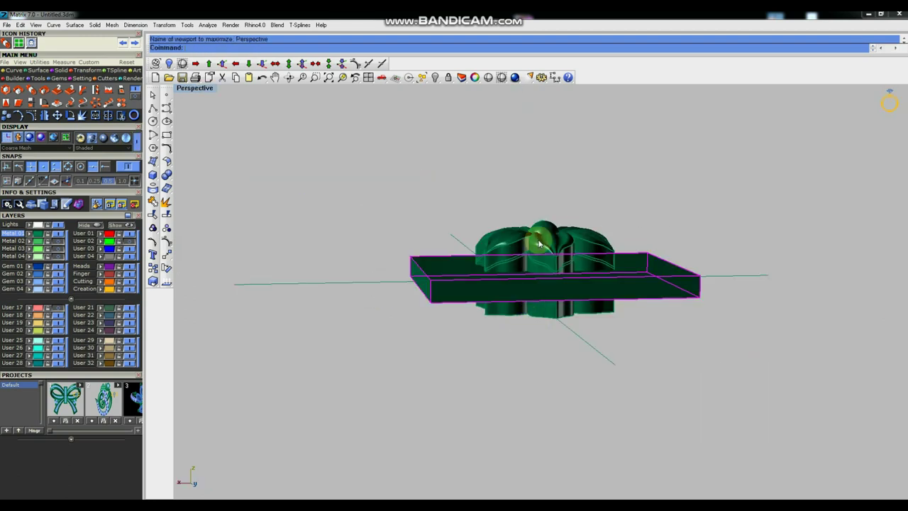
Hide the top flower piece and window-select the wall pieces crossing the slab.
{"action": "left_click", "coordinate": [540, 238]}
{"action": "key", "text": "ctrl+h"}
{"action": "mouse_move", "coordinate": [533, 240]}
{"action": "right_mouse_down"}
{"action": "mouse_move", "coordinate": [543, 291]}
{"action": "mouse_move", "coordinate": [544, 259]}
{"action": "right_mouse_up"}
{"action": "scroll", "coordinate": [544, 260], "scroll_direction": "up", "scroll_amount": 1}
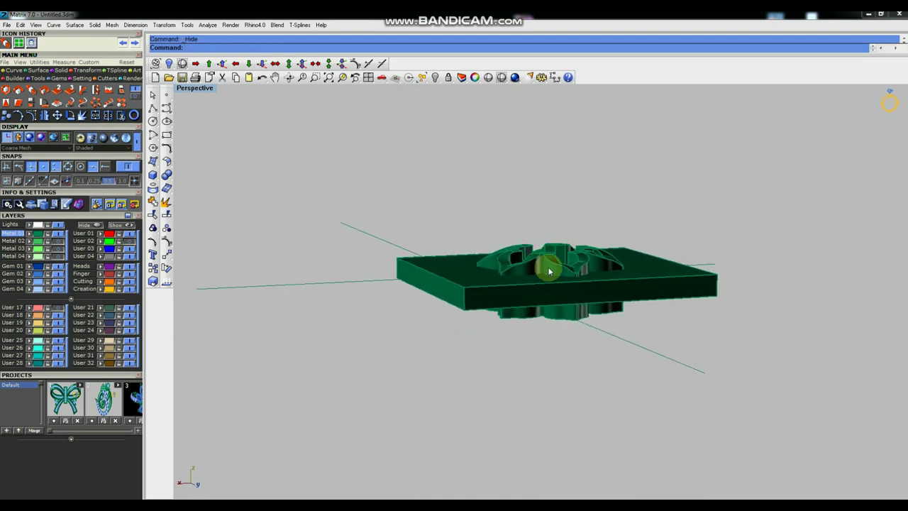
{"action": "scroll", "coordinate": [546, 262], "scroll_direction": "up", "scroll_amount": 2}
{"action": "left_click", "coordinate": [547, 263]}
{"action": "right_click_drag", "start_coordinate": [585, 260], "coordinate": [565, 241]}
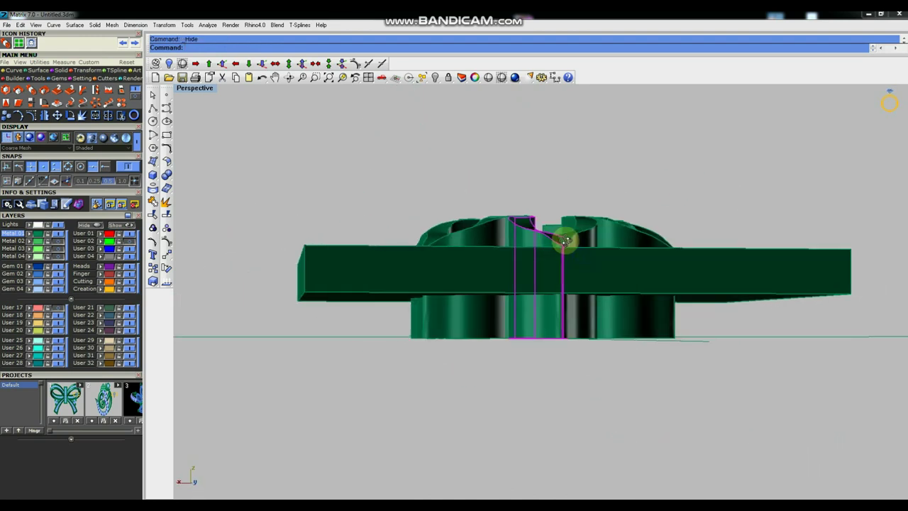
{"action": "left_click_drag", "start_coordinate": [660, 138], "coordinate": [411, 237]}
{"action": "mouse_move", "coordinate": [598, 203]}
{"action": "right_mouse_down"}
{"action": "mouse_move", "coordinate": [608, 237]}
{"action": "mouse_move", "coordinate": [628, 223]}
{"action": "mouse_move", "coordinate": [618, 229]}
{"action": "right_mouse_up"}
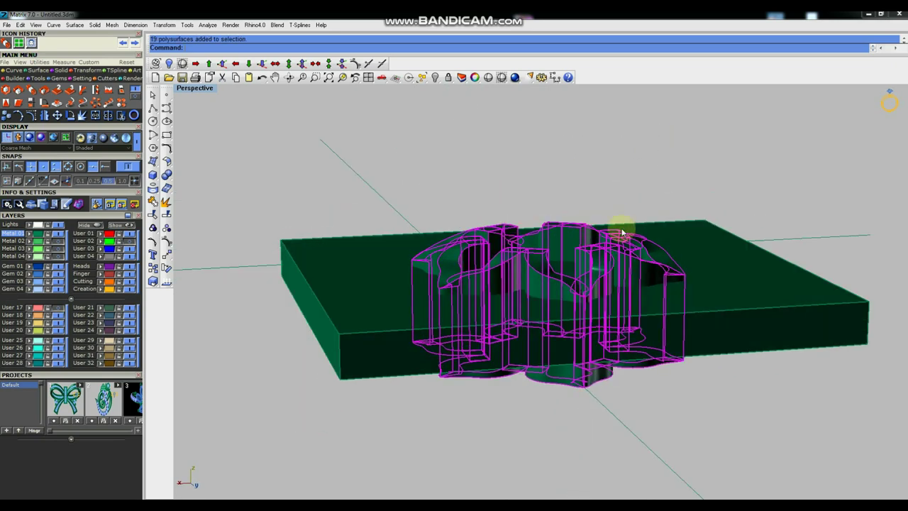
Boolean Split the selected walls using the slab as the cutter.
{"action": "left_click", "coordinate": [169, 174]}
{"action": "left_click", "coordinate": [221, 187]}
{"action": "left_click", "coordinate": [332, 272]}
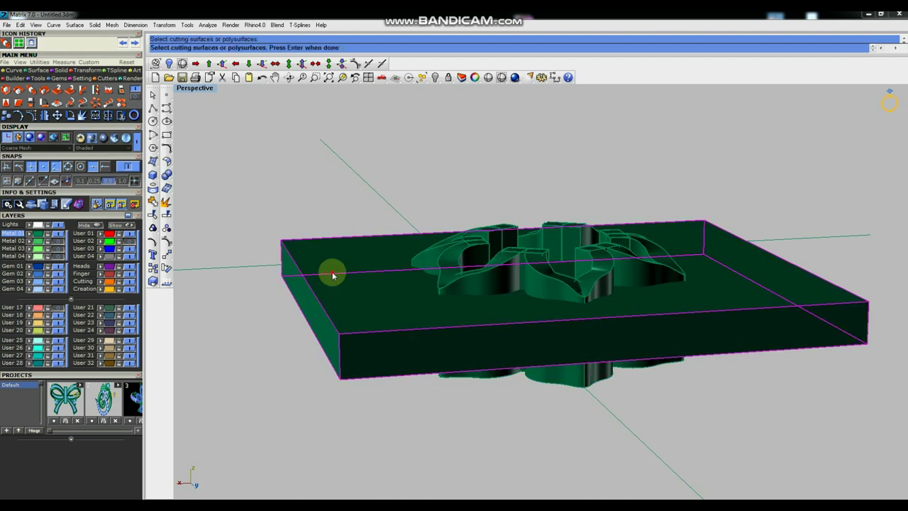
{"action": "key", "text": "Return"}
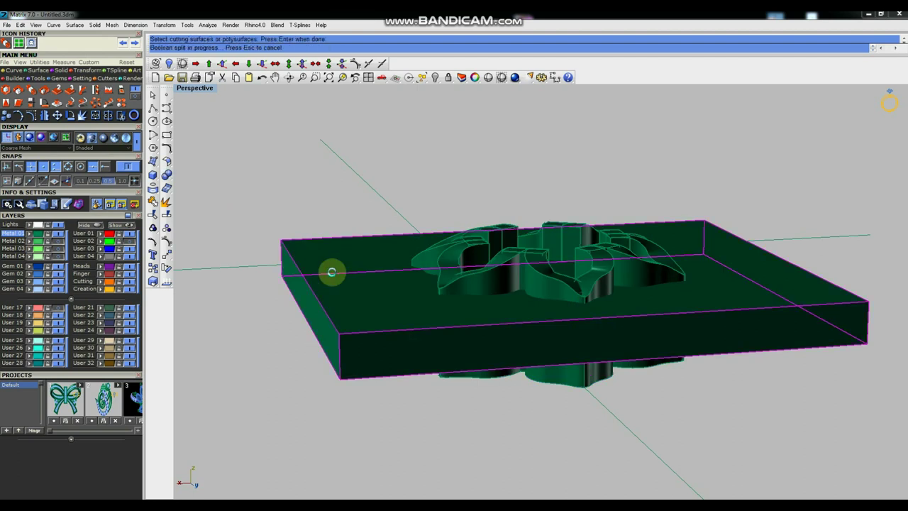
{"action": "left_click", "coordinate": [588, 293]}
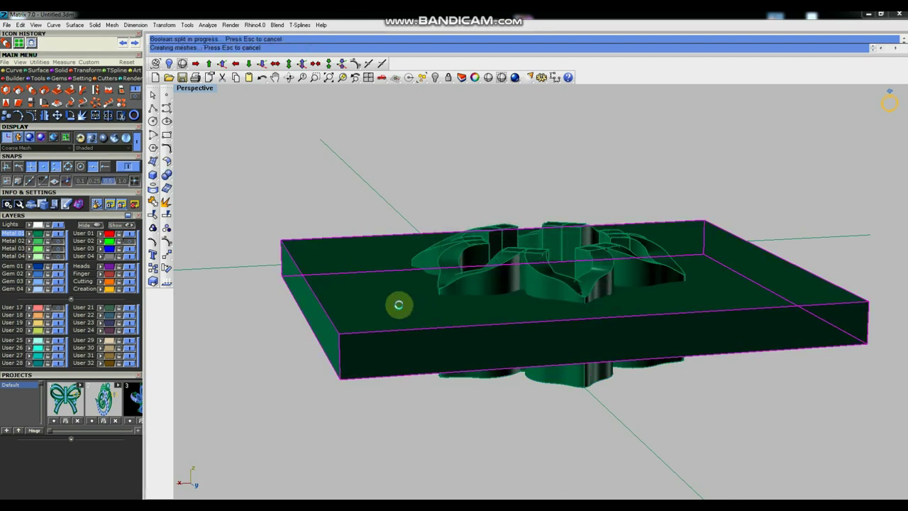
Delete the slab and window-select the walls' middle band in the Right view.
{"action": "left_click", "coordinate": [388, 321]}
{"action": "key", "text": "Delete"}
{"action": "key", "text": "F7"}
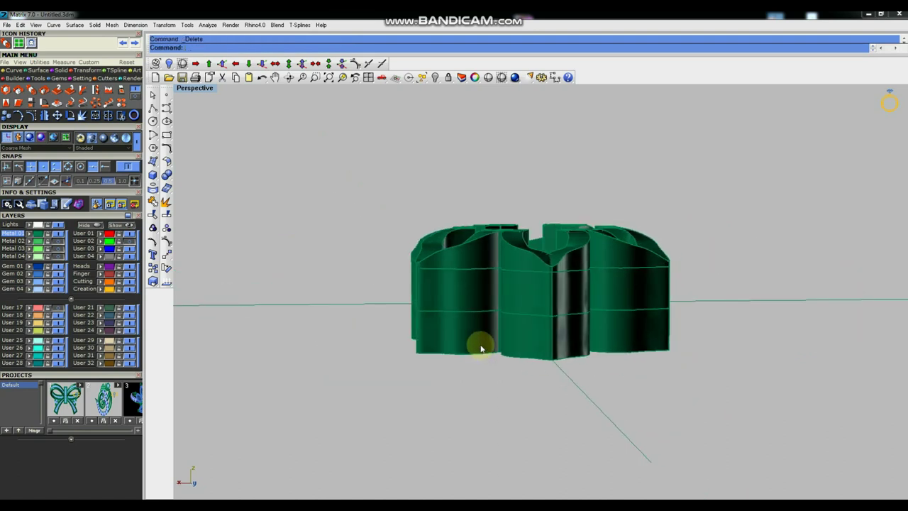
{"action": "left_click_drag", "start_coordinate": [738, 296], "coordinate": [474, 297]}
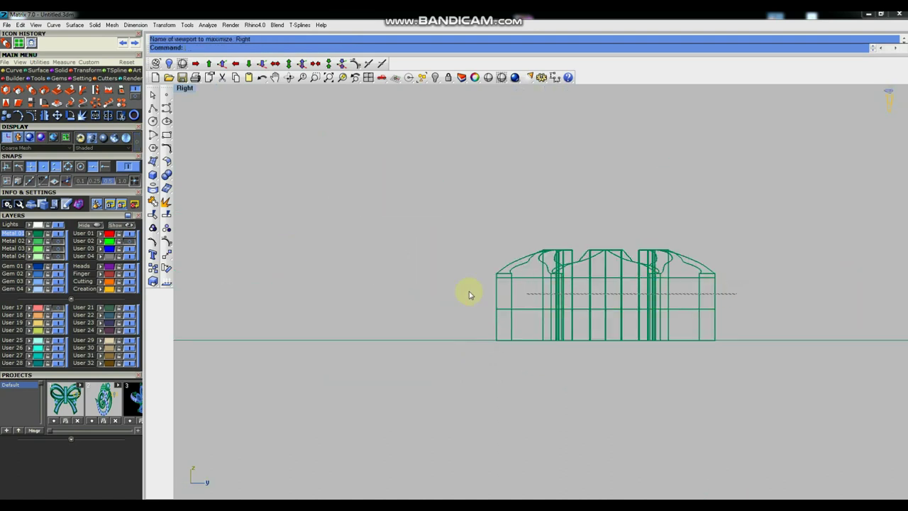
Delete the middle wall band, unhide all objects, and hide the extra right-hand parts.
{"action": "key", "text": "Delete"}
{"action": "key", "text": "F8"}
{"action": "mouse_move", "coordinate": [511, 229]}
{"action": "right_mouse_down"}
{"action": "mouse_move", "coordinate": [507, 274]}
{"action": "mouse_move", "coordinate": [466, 291]}
{"action": "mouse_move", "coordinate": [433, 264]}
{"action": "mouse_move", "coordinate": [455, 129]}
{"action": "right_mouse_up"}
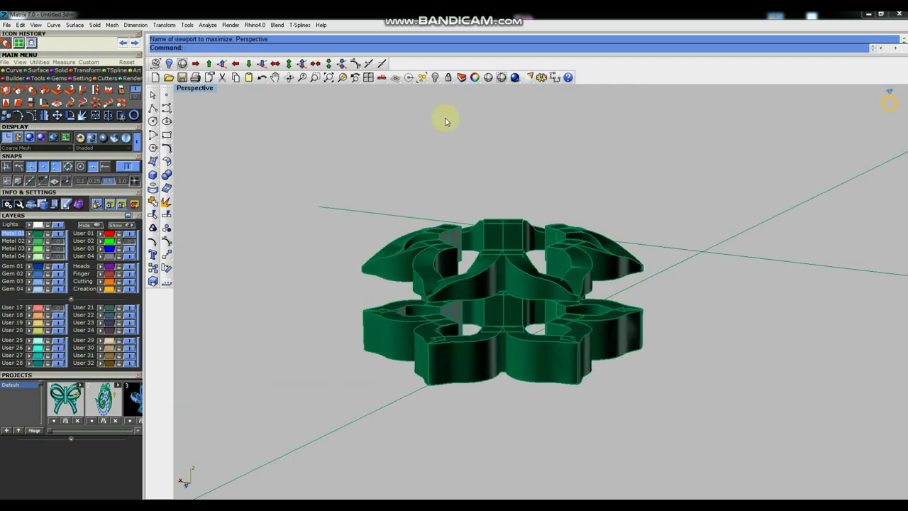
{"action": "left_click", "coordinate": [435, 78]}
{"action": "mouse_move", "coordinate": [486, 308]}
{"action": "right_mouse_down"}
{"action": "mouse_move", "coordinate": [501, 300]}
{"action": "mouse_move", "coordinate": [464, 304]}
{"action": "mouse_move", "coordinate": [432, 290]}
{"action": "mouse_move", "coordinate": [730, 253]}
{"action": "right_mouse_up"}
{"action": "left_click_drag", "start_coordinate": [793, 164], "coordinate": [666, 365]}
{"action": "key", "text": "ctrl+h"}
{"action": "mouse_move", "coordinate": [432, 320]}
{"action": "right_mouse_down"}
{"action": "mouse_move", "coordinate": [530, 341]}
{"action": "mouse_move", "coordinate": [604, 318]}
{"action": "mouse_move", "coordinate": [624, 288]}
{"action": "mouse_move", "coordinate": [624, 263]}
{"action": "mouse_move", "coordinate": [622, 310]}
{"action": "mouse_move", "coordinate": [609, 317]}
{"action": "right_mouse_up"}
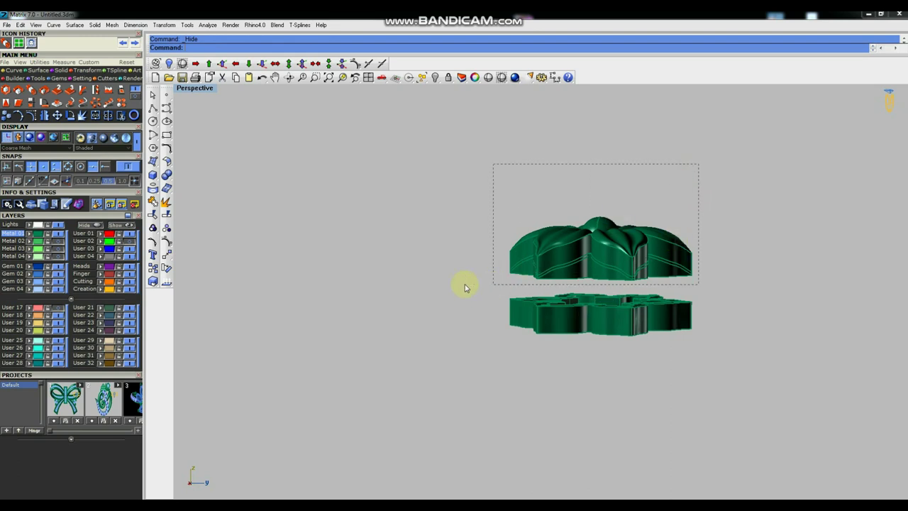
Group the top flower part and the bottom pierced layer as separate groups.
{"action": "left_click_drag", "start_coordinate": [464, 287], "coordinate": [200, 234]}
{"action": "left_click", "coordinate": [152, 228]}
{"action": "mouse_move", "coordinate": [362, 253]}
{"action": "right_mouse_down"}
{"action": "mouse_move", "coordinate": [600, 284]}
{"action": "mouse_move", "coordinate": [594, 247]}
{"action": "mouse_move", "coordinate": [686, 322]}
{"action": "right_mouse_up"}
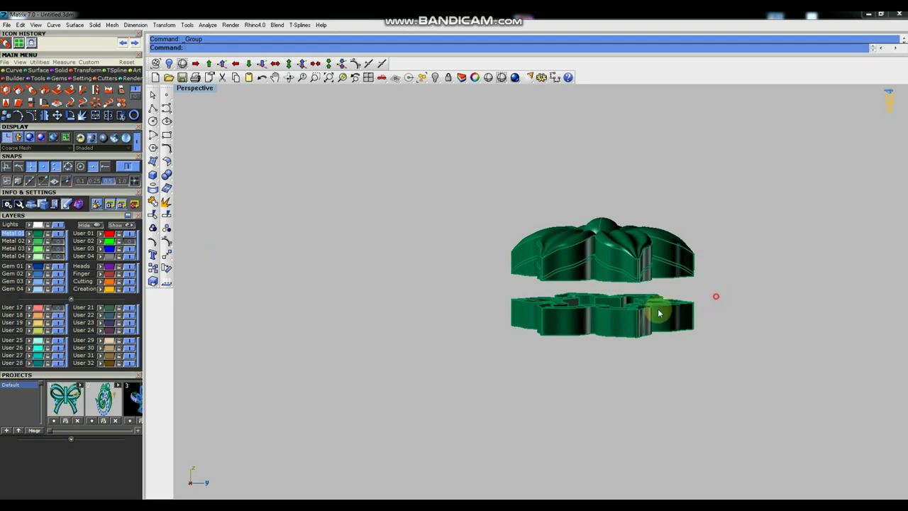
{"action": "left_click_drag", "start_coordinate": [447, 354], "coordinate": [424, 317]}
{"action": "right_click", "coordinate": [381, 254]}
{"action": "mouse_move", "coordinate": [531, 334]}
{"action": "right_mouse_down"}
{"action": "mouse_move", "coordinate": [531, 261]}
{"action": "mouse_move", "coordinate": [513, 298]}
{"action": "mouse_move", "coordinate": [462, 338]}
{"action": "mouse_move", "coordinate": [485, 332]}
{"action": "mouse_move", "coordinate": [502, 308]}
{"action": "mouse_move", "coordinate": [489, 356]}
{"action": "mouse_move", "coordinate": [479, 356]}
{"action": "right_mouse_up"}
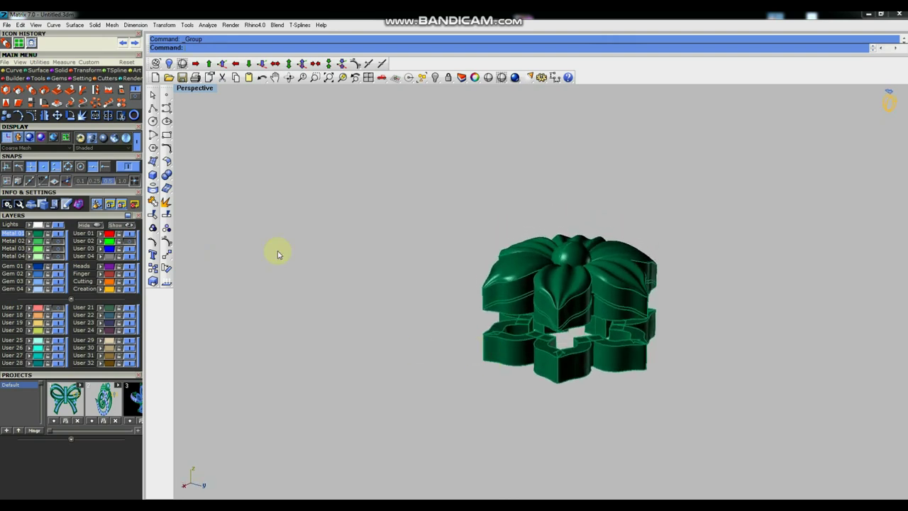
Maximize the Top view and begin drawing a circle.
{"action": "left_click", "coordinate": [152, 123]}
{"action": "left_click", "coordinate": [152, 122]}
{"action": "scroll", "coordinate": [567, 312], "scroll_direction": "up", "scroll_amount": 5}
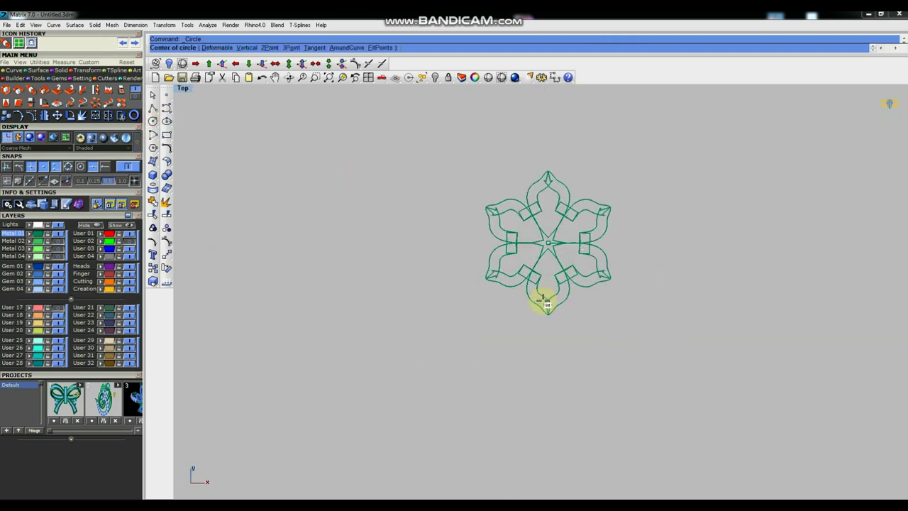
Draw a circle of diameter 6 below the bottom petal, cancelling the Text Object dialog.
{"action": "scroll", "coordinate": [599, 305], "scroll_direction": "up", "scroll_amount": 3}
{"action": "left_click", "coordinate": [608, 354]}
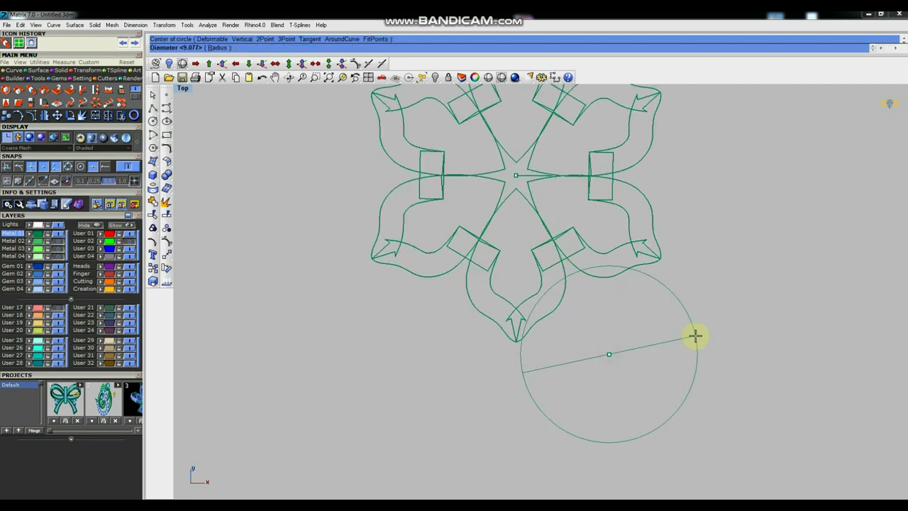
{"action": "type", "text": "6"}
{"action": "key", "text": "Return"}
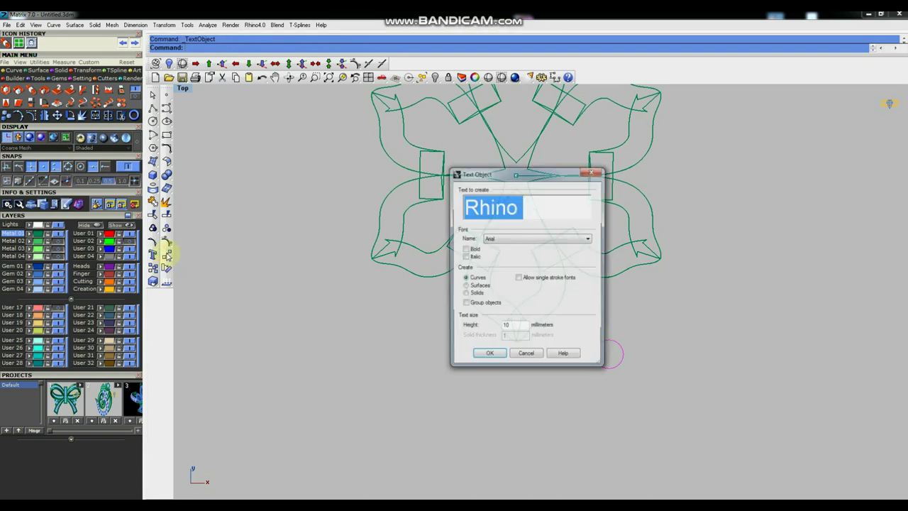
{"action": "left_click", "coordinate": [591, 173]}
Move the small circle onto the lower-right petal joint.
{"action": "left_click", "coordinate": [168, 254]}
{"action": "left_click", "coordinate": [502, 444]}
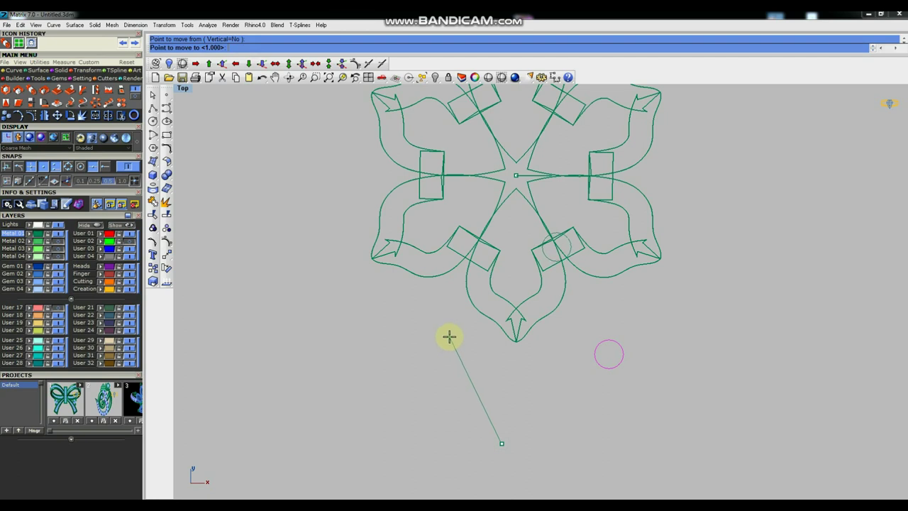
{"action": "left_click", "coordinate": [449, 337]}
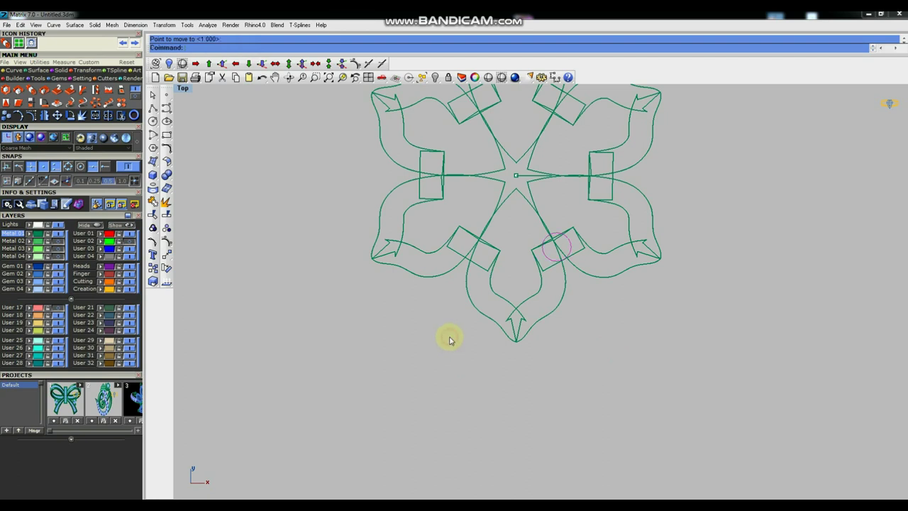
{"action": "key", "text": "ctrl+F4"}
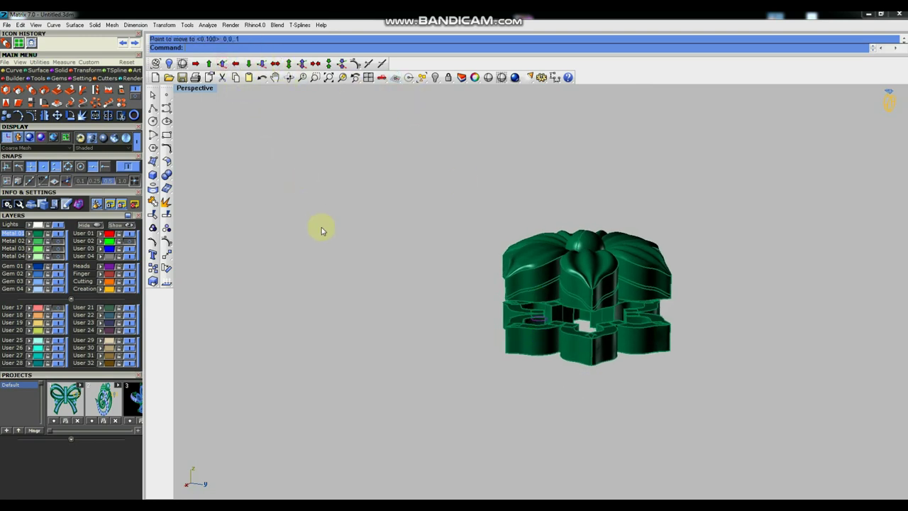
Extrude the circle straight up into a post reaching the top flower.
{"action": "left_click", "coordinate": [153, 176]}
{"action": "left_click", "coordinate": [229, 201]}
{"action": "left_click", "coordinate": [550, 265]}
{"action": "scroll", "coordinate": [558, 276], "scroll_direction": "up", "scroll_amount": 2}
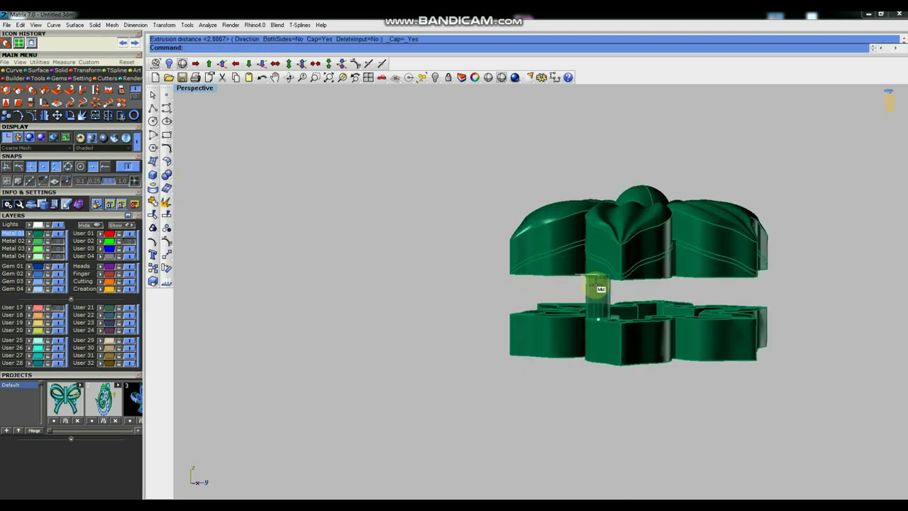
{"action": "scroll", "coordinate": [602, 290], "scroll_direction": "up", "scroll_amount": 2}
{"action": "left_click", "coordinate": [590, 267]}
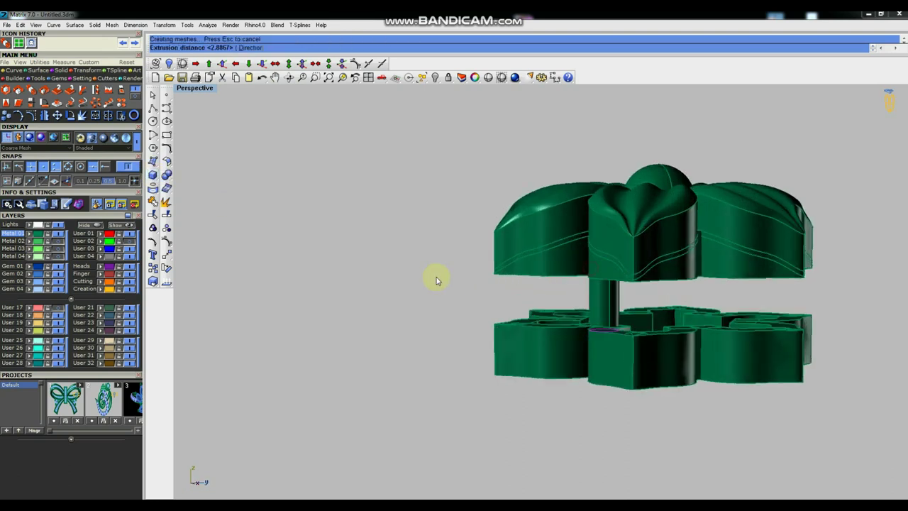
{"action": "mouse_move", "coordinate": [616, 309]}
{"action": "right_mouse_down"}
{"action": "mouse_move", "coordinate": [598, 306]}
{"action": "mouse_move", "coordinate": [689, 269]}
{"action": "mouse_move", "coordinate": [672, 327]}
{"action": "right_mouse_up"}
{"action": "key", "text": "ctrl+F1"}
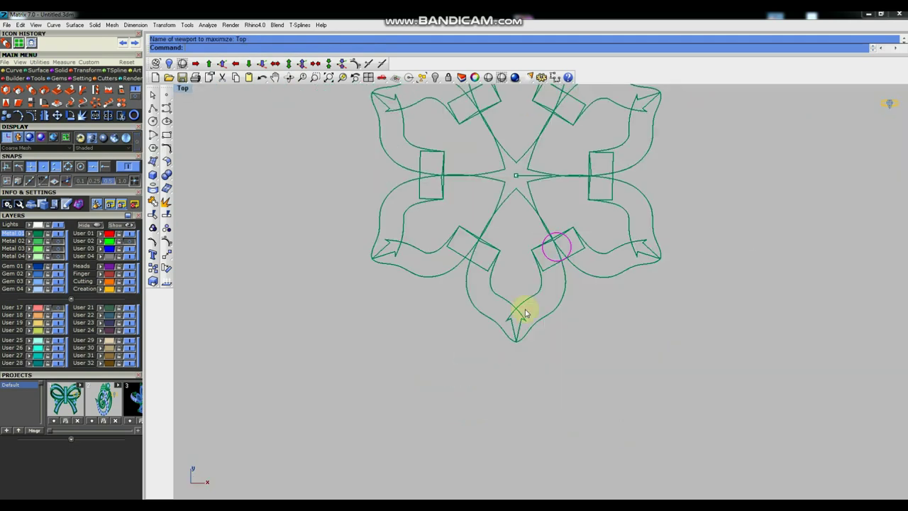
{"action": "type", "text": "A"}
Polar-array the post into six copies over 360° around the flower centre.
{"action": "key", "text": "Escape"}
{"action": "left_click", "coordinate": [569, 257]}
{"action": "left_click", "coordinate": [601, 285]}
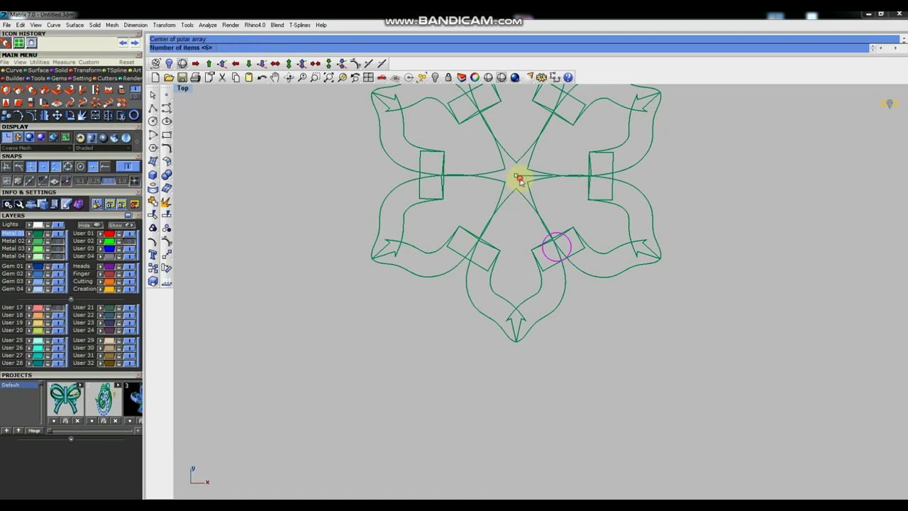
{"action": "type", "text": "6"}
{"action": "key", "text": "Return"}
{"action": "key", "text": "Return"}
{"action": "scroll", "coordinate": [584, 260], "scroll_direction": "down", "scroll_amount": 3}
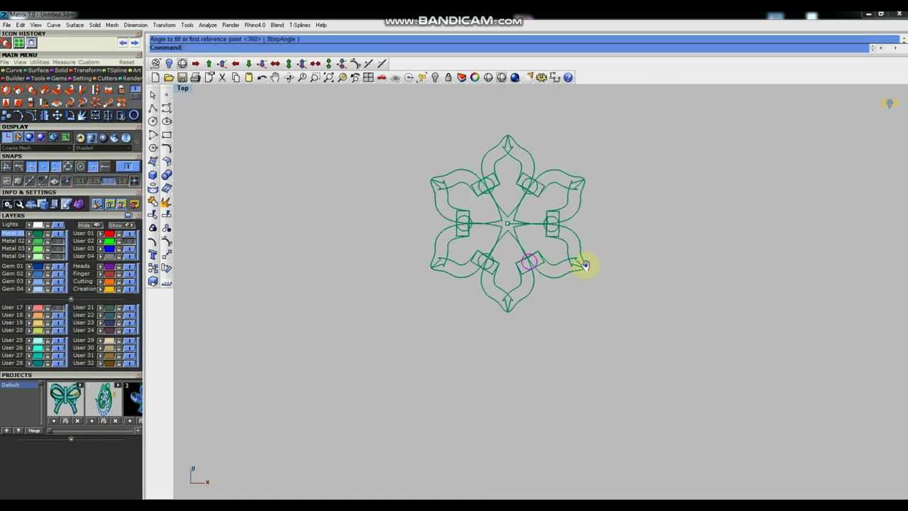
Group all flower parts, inspect them from above, then undo the grouping.
{"action": "left_click_drag", "start_coordinate": [373, 132], "coordinate": [608, 379]}
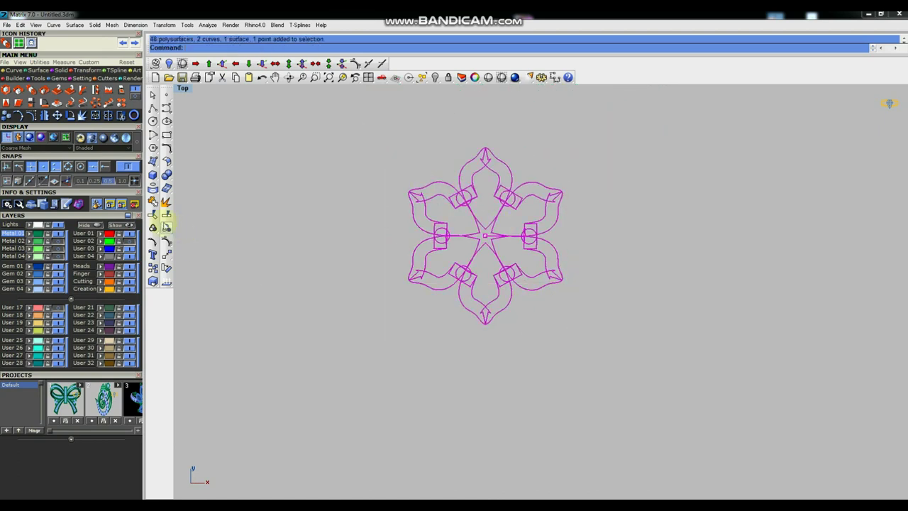
{"action": "left_click", "coordinate": [153, 228]}
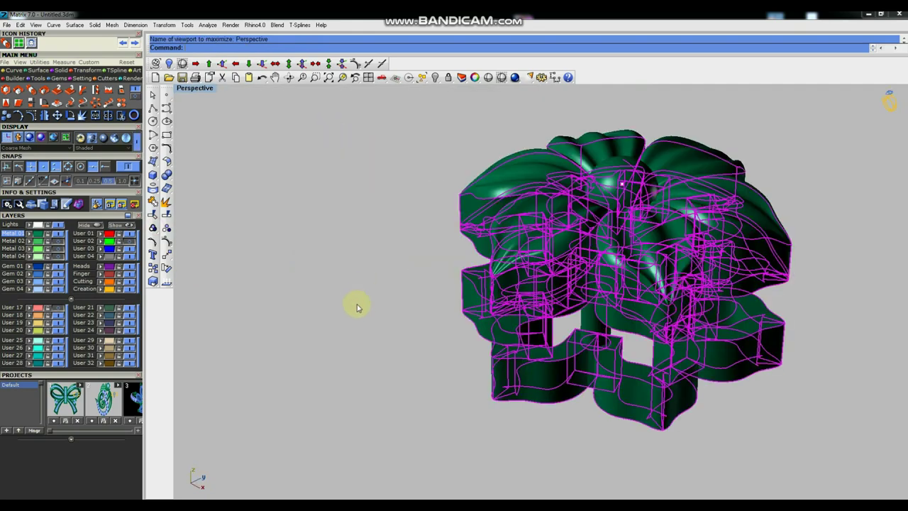
{"action": "mouse_move", "coordinate": [552, 279]}
{"action": "right_mouse_down"}
{"action": "mouse_move", "coordinate": [560, 324]}
{"action": "mouse_move", "coordinate": [573, 328]}
{"action": "right_mouse_up"}
{"action": "scroll", "coordinate": [575, 329], "scroll_direction": "up", "scroll_amount": 2}
{"action": "key", "text": "ctrl+z"}
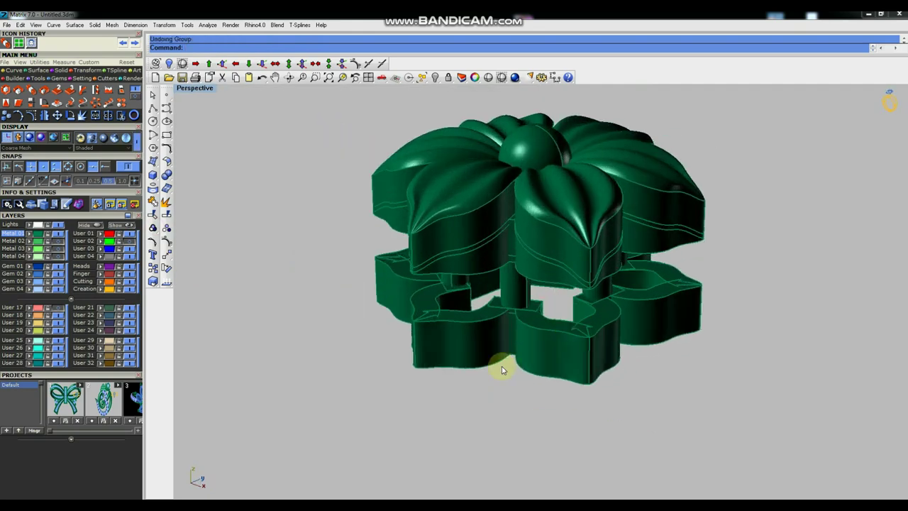
{"action": "key", "text": "ctrl+F1"}
Copy the small circle onto a petal tip.
{"action": "scroll", "coordinate": [479, 313], "scroll_direction": "up", "scroll_amount": 3}
{"action": "scroll", "coordinate": [475, 312], "scroll_direction": "up", "scroll_amount": 2}
{"action": "left_click", "coordinate": [163, 269]}
{"action": "left_click", "coordinate": [412, 328]}
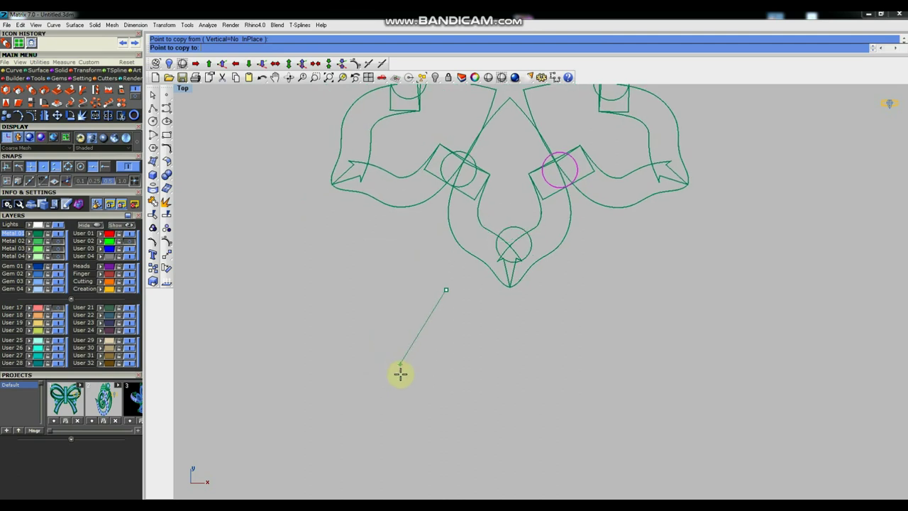
{"action": "scroll", "coordinate": [395, 384], "scroll_direction": "up", "scroll_amount": 2}
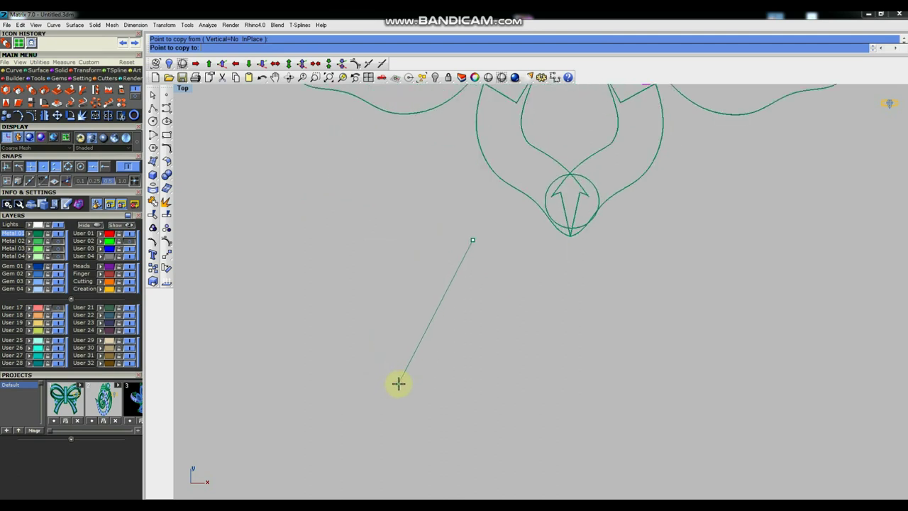
{"action": "left_click", "coordinate": [396, 384]}
{"action": "key", "text": "Return"}
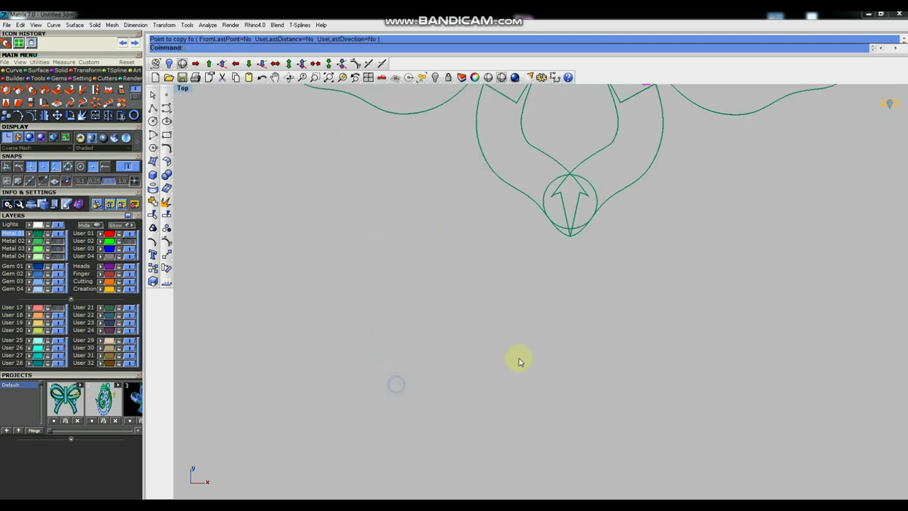
{"action": "scroll", "coordinate": [539, 312], "scroll_direction": "down", "scroll_amount": 3}
Polar-array the tip circle into six items over 360 degrees.
{"action": "type", "text": "arraypolar"}
{"action": "key", "text": "Return"}
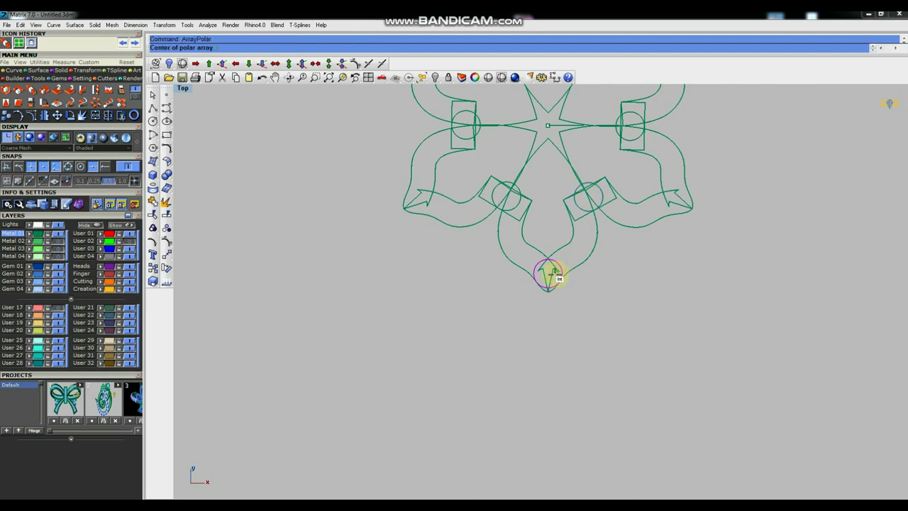
{"action": "right_click_drag", "start_coordinate": [552, 274], "coordinate": [503, 379]}
{"action": "key", "text": "Return"}
{"action": "key", "text": "Return"}
{"action": "scroll", "coordinate": [567, 289], "scroll_direction": "down", "scroll_amount": 3}
Group the whole flower design and view it in shaded perspective.
{"action": "left_click_drag", "start_coordinate": [457, 138], "coordinate": [656, 346]}
{"action": "left_click", "coordinate": [152, 228]}
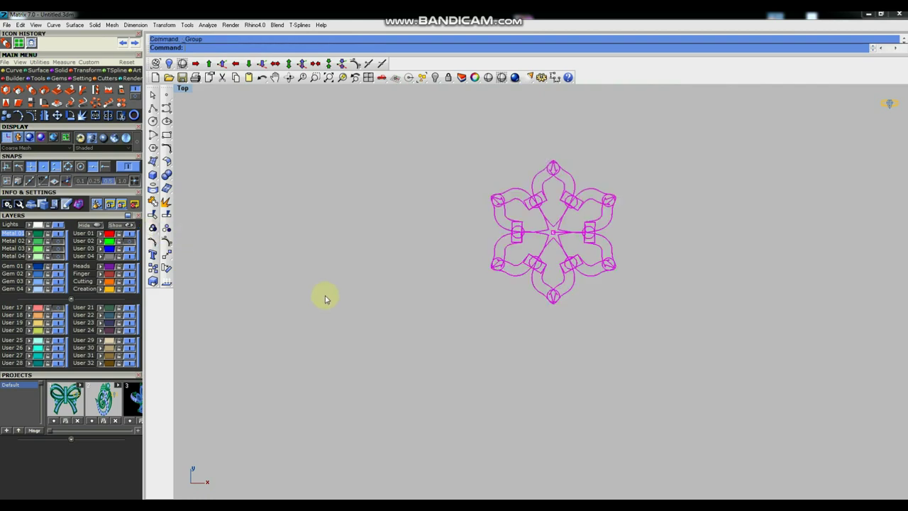
{"action": "key", "text": "Escape"}
{"action": "mouse_move", "coordinate": [295, 299]}
{"action": "right_mouse_down"}
{"action": "mouse_move", "coordinate": [600, 385]}
{"action": "mouse_move", "coordinate": [649, 324]}
{"action": "mouse_move", "coordinate": [689, 334]}
{"action": "mouse_move", "coordinate": [707, 374]}
{"action": "mouse_move", "coordinate": [645, 374]}
{"action": "mouse_move", "coordinate": [639, 358]}
{"action": "right_mouse_up"}
{"action": "right_click_drag", "start_coordinate": [549, 315], "coordinate": [545, 296]}
{"action": "scroll", "coordinate": [506, 237], "scroll_direction": "down", "scroll_amount": 2}
Orbit and zoom the Perspective view to inspect the openwork scalloped ring beside the flower.
{"action": "mouse_move", "coordinate": [507, 237]}
{"action": "right_mouse_down"}
{"action": "mouse_move", "coordinate": [615, 266]}
{"action": "mouse_move", "coordinate": [607, 284]}
{"action": "mouse_move", "coordinate": [406, 300]}
{"action": "right_mouse_up"}
{"action": "scroll", "coordinate": [407, 299], "scroll_direction": "down", "scroll_amount": 2}
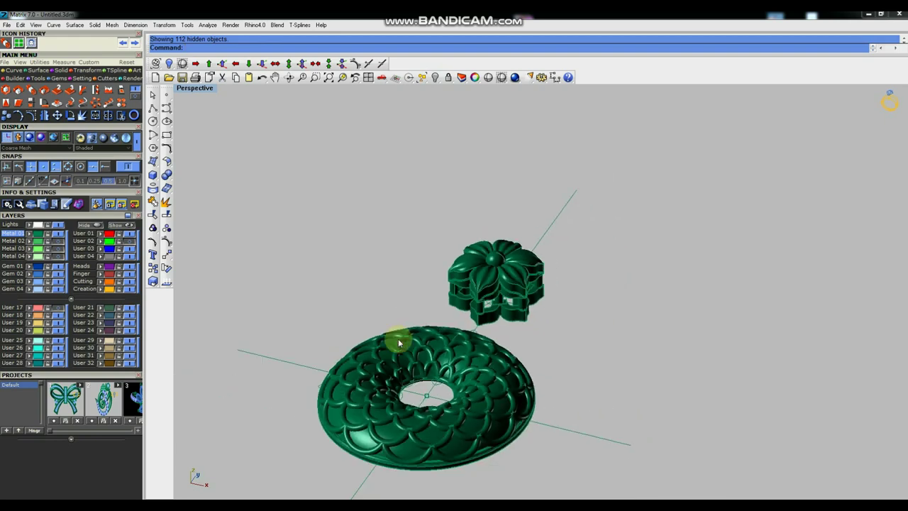
{"action": "scroll", "coordinate": [349, 359], "scroll_direction": "up", "scroll_amount": 1}
{"action": "scroll", "coordinate": [345, 348], "scroll_direction": "up", "scroll_amount": 1}
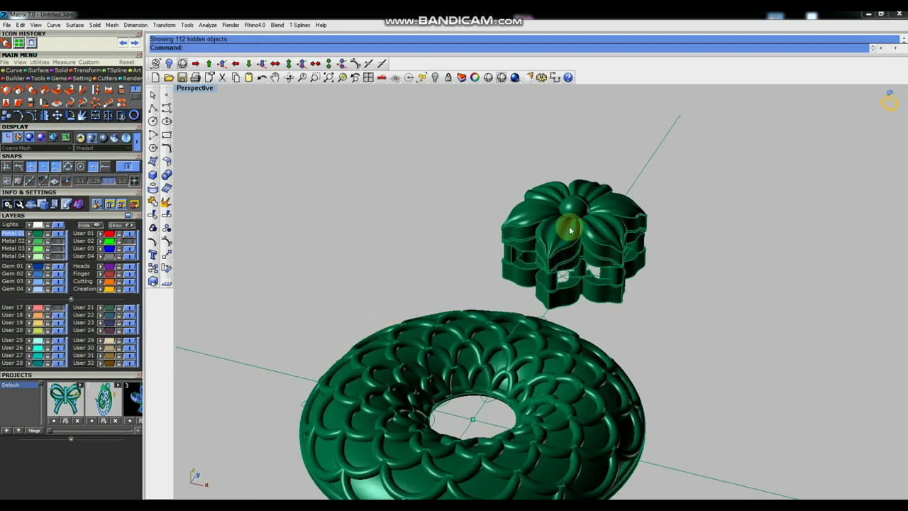
{"action": "scroll", "coordinate": [545, 222], "scroll_direction": "down", "scroll_amount": 2}
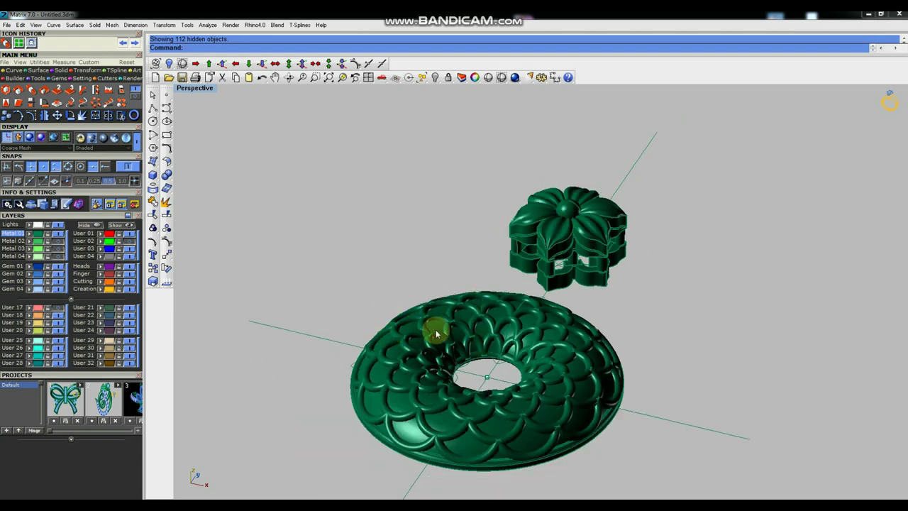
{"action": "mouse_move", "coordinate": [588, 304]}
{"action": "right_mouse_down"}
{"action": "mouse_move", "coordinate": [634, 247]}
{"action": "mouse_move", "coordinate": [598, 226]}
{"action": "right_mouse_up"}
{"action": "scroll", "coordinate": [598, 225], "scroll_direction": "up", "scroll_amount": 3}
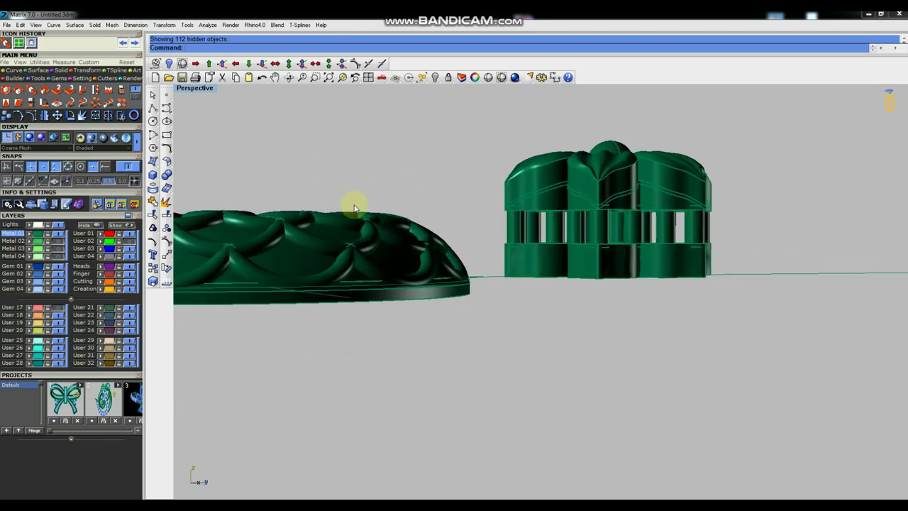
{"action": "scroll", "coordinate": [565, 260], "scroll_direction": "down", "scroll_amount": 2}
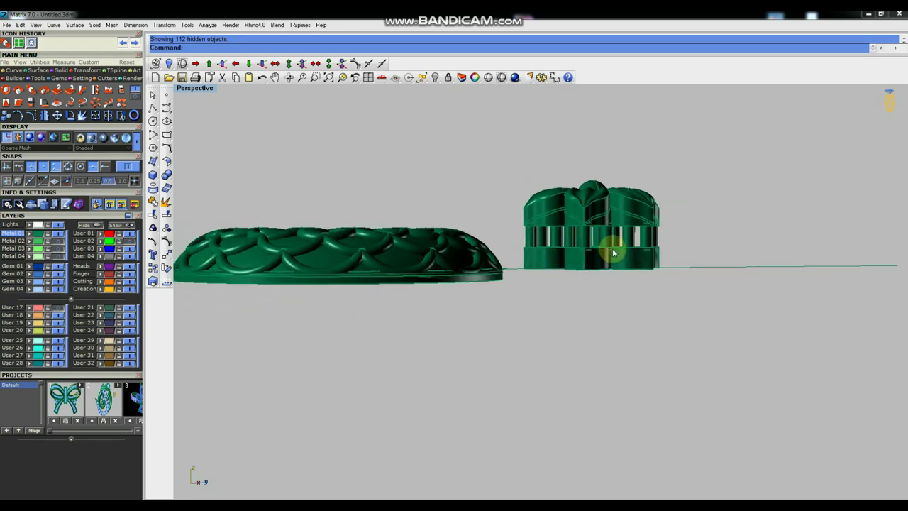
{"action": "scroll", "coordinate": [614, 252], "scroll_direction": "down", "scroll_amount": 2}
{"action": "mouse_move", "coordinate": [614, 251]}
{"action": "right_mouse_down"}
{"action": "mouse_move", "coordinate": [537, 287]}
{"action": "mouse_move", "coordinate": [532, 274]}
{"action": "mouse_move", "coordinate": [465, 270]}
{"action": "right_mouse_up"}
{"action": "scroll", "coordinate": [561, 278], "scroll_direction": "up", "scroll_amount": 2}
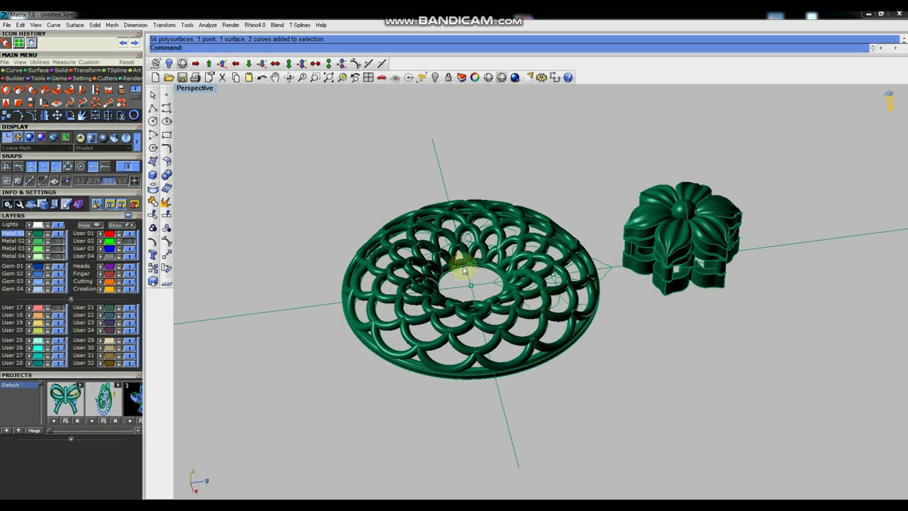
Ungroup the flower piece and copy its top flower layer beside the ring.
{"action": "left_click", "coordinate": [686, 216]}
{"action": "left_click", "coordinate": [166, 228]}
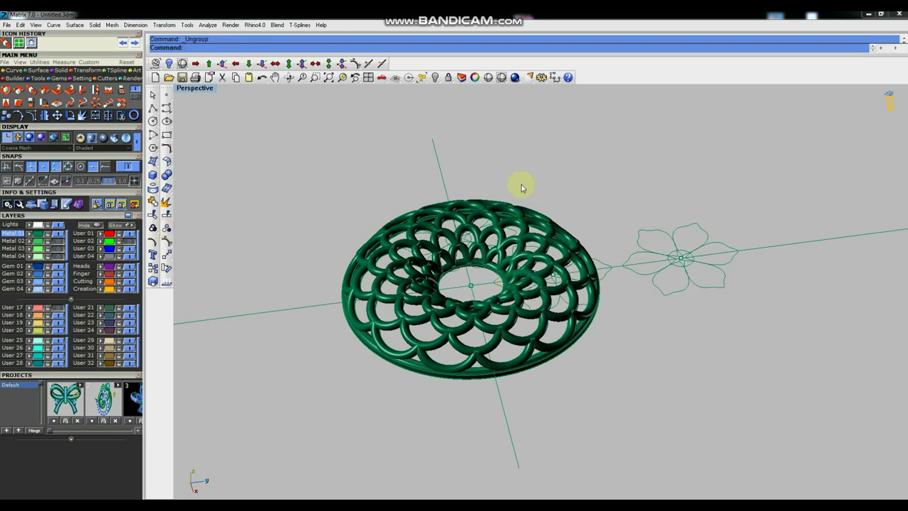
{"action": "left_click", "coordinate": [668, 203]}
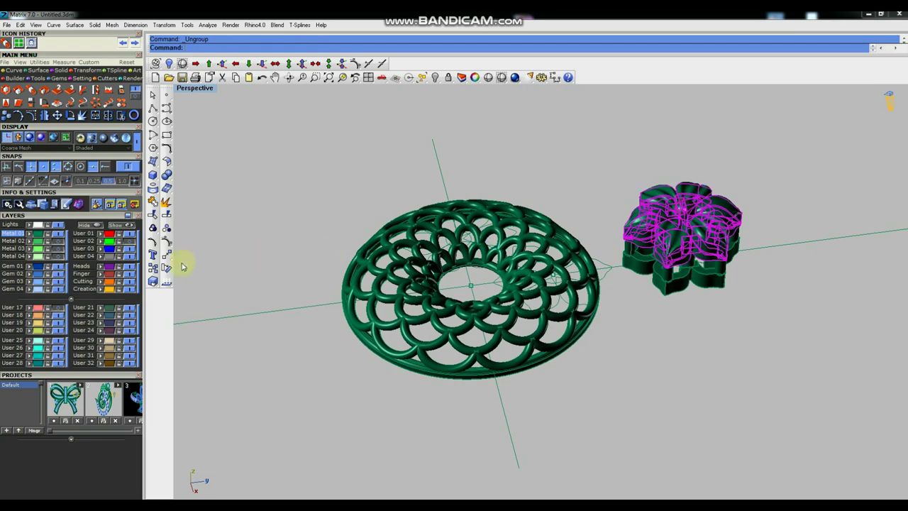
{"action": "left_click", "coordinate": [153, 268]}
{"action": "left_click", "coordinate": [376, 192]}
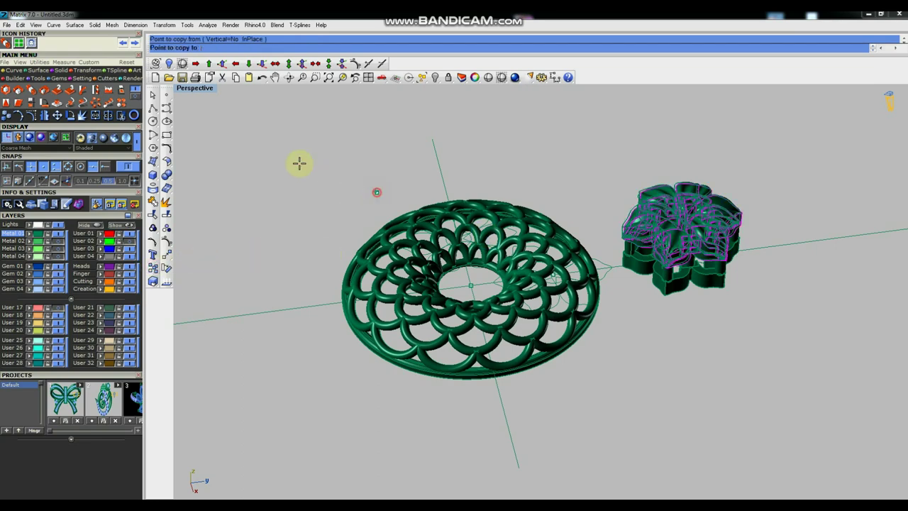
{"action": "left_click", "coordinate": [266, 133]}
{"action": "key", "text": "Return"}
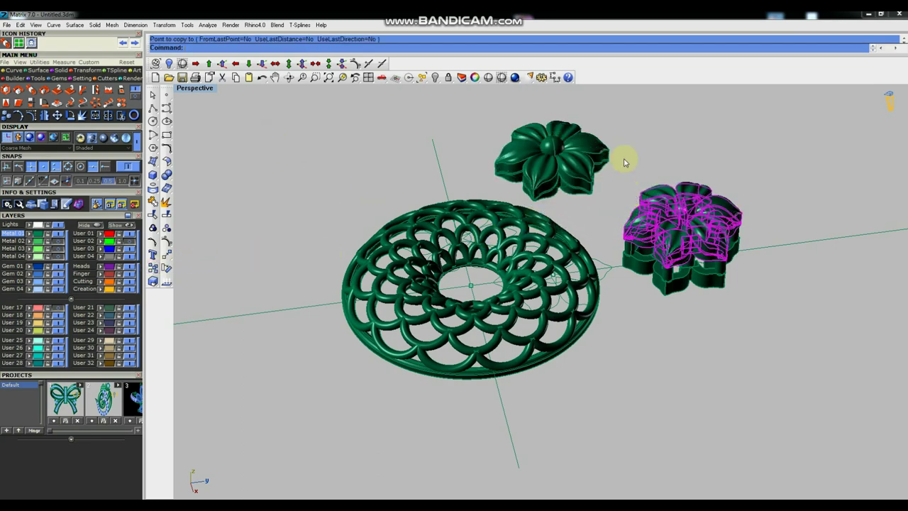
Regroup the layered flower parts and select the single flower copy in Top view.
{"action": "left_click_drag", "start_coordinate": [620, 142], "coordinate": [746, 354]}
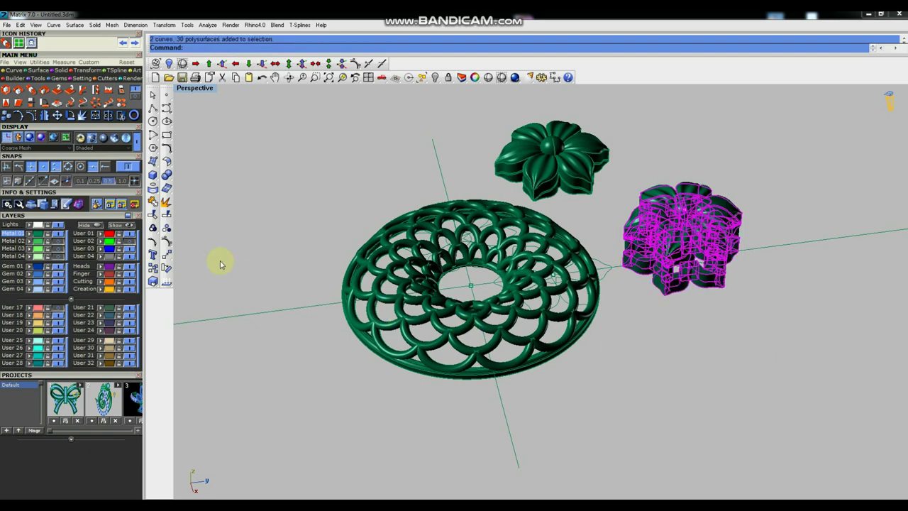
{"action": "left_click", "coordinate": [153, 229]}
{"action": "left_click", "coordinate": [253, 245]}
{"action": "mouse_move", "coordinate": [486, 310]}
{"action": "right_mouse_down"}
{"action": "mouse_move", "coordinate": [560, 316]}
{"action": "mouse_move", "coordinate": [588, 239]}
{"action": "right_mouse_up"}
{"action": "left_click", "coordinate": [538, 160]}
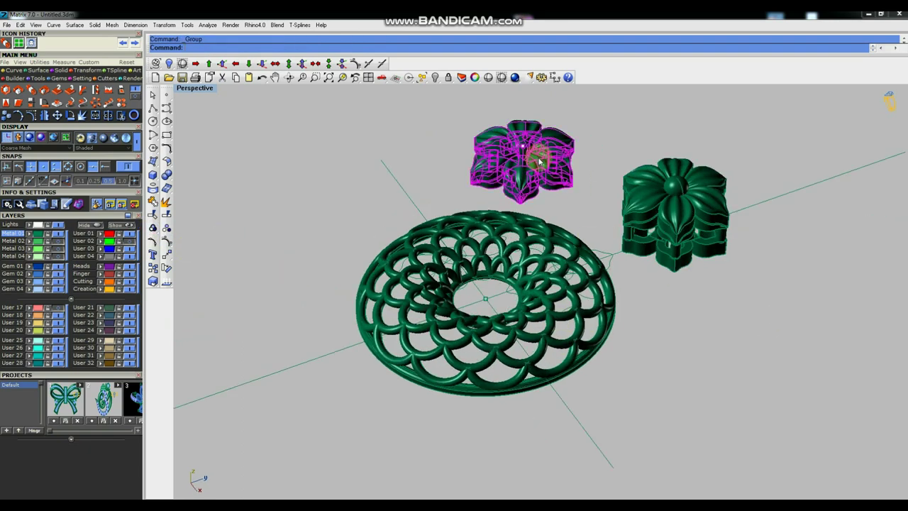
{"action": "key", "text": "ctrl+F1"}
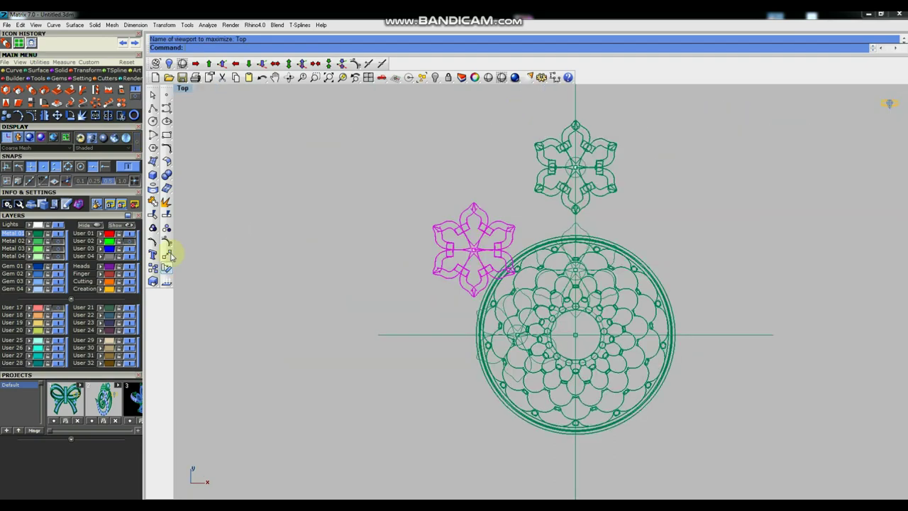
Move the single flower from its centre onto the centre of the pendant design.
{"action": "left_click", "coordinate": [167, 255]}
{"action": "scroll", "coordinate": [496, 259], "scroll_direction": "up", "scroll_amount": 3}
{"action": "left_click", "coordinate": [454, 242]}
{"action": "scroll", "coordinate": [646, 284], "scroll_direction": "up", "scroll_amount": 2}
{"action": "scroll", "coordinate": [647, 284], "scroll_direction": "up", "scroll_amount": 2}
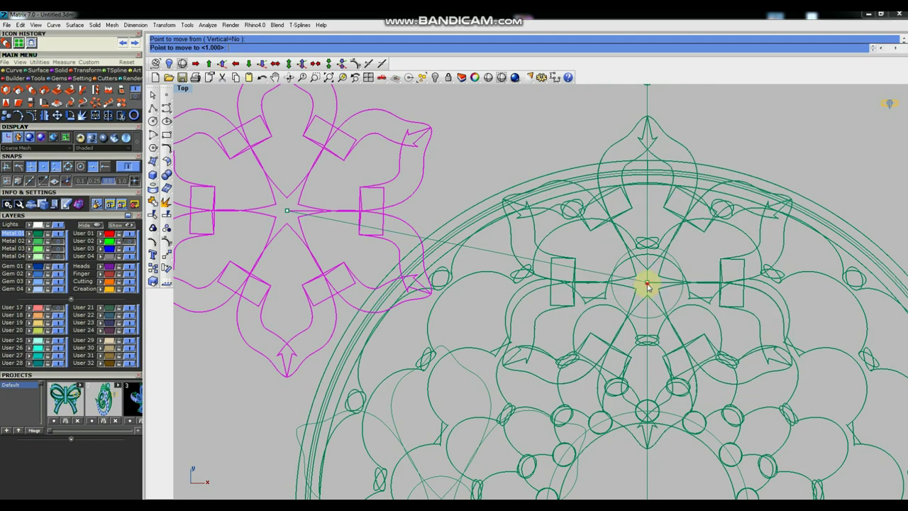
{"action": "left_click", "coordinate": [647, 283]}
{"action": "scroll", "coordinate": [647, 284], "scroll_direction": "down", "scroll_amount": 2}
{"action": "scroll", "coordinate": [647, 284], "scroll_direction": "down", "scroll_amount": 2}
Copy the flower onto the ring's lower-left side, then orbit the Perspective view.
{"action": "left_click", "coordinate": [152, 268]}
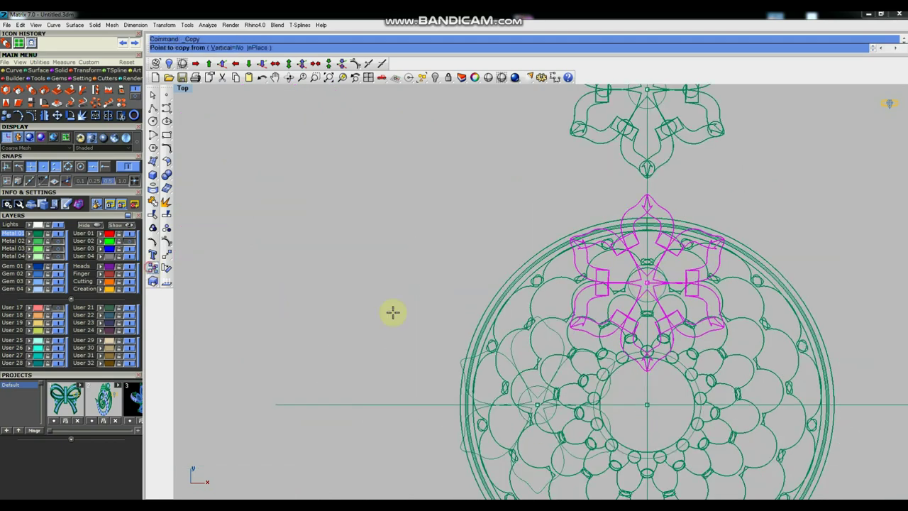
{"action": "left_click", "coordinate": [647, 284]}
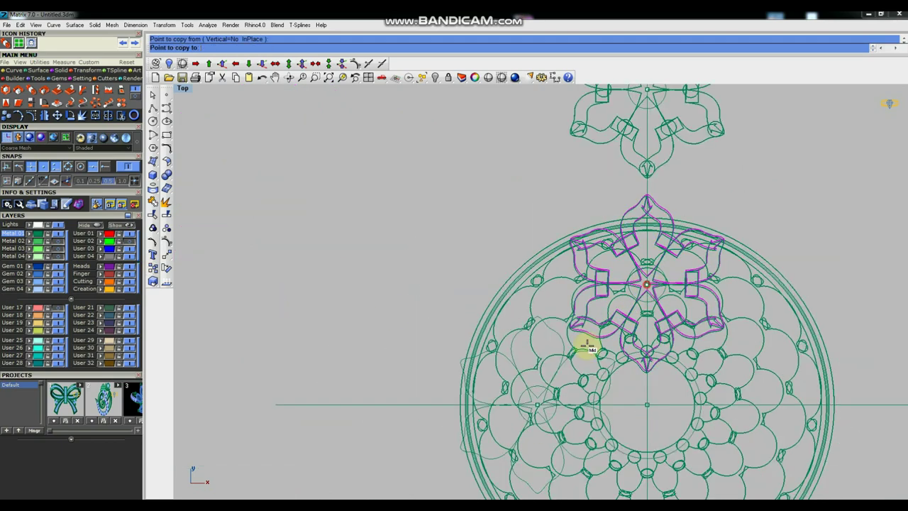
{"action": "left_click", "coordinate": [537, 404]}
{"action": "key", "text": "Return"}
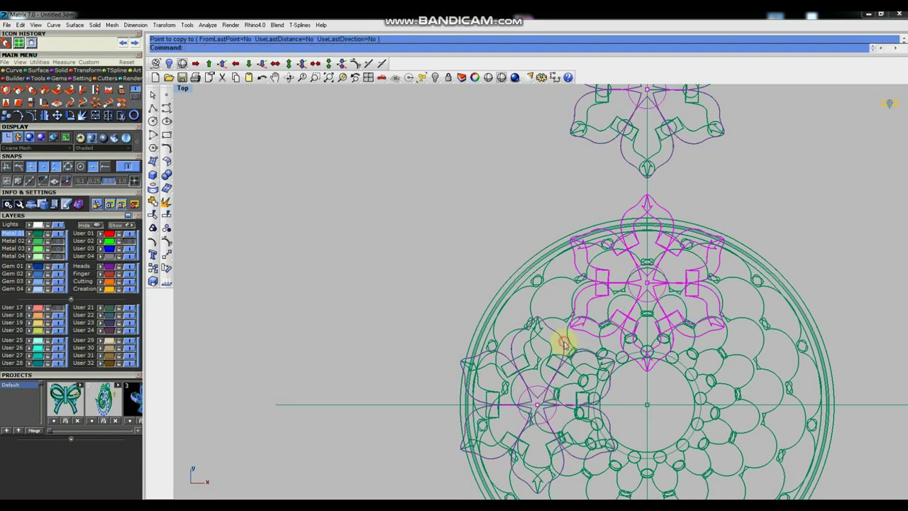
{"action": "key", "text": "ctrl+F4"}
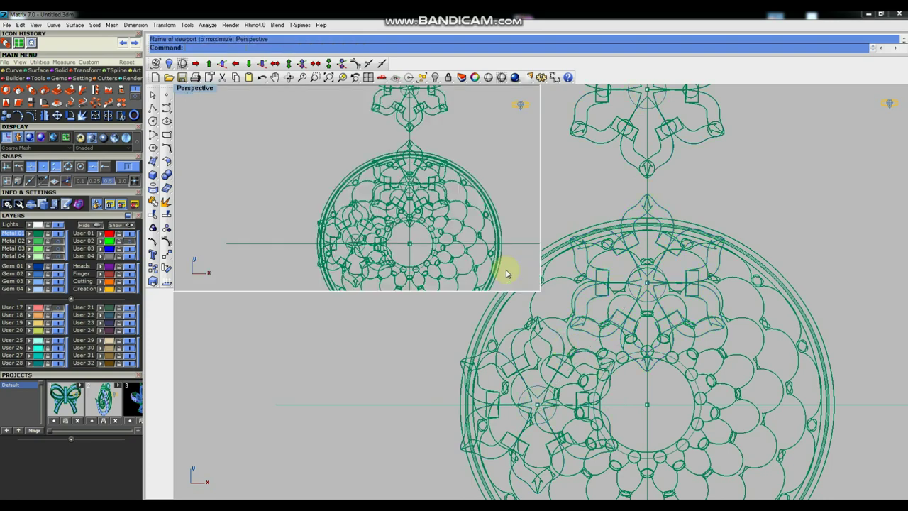
{"action": "mouse_move", "coordinate": [669, 331]}
{"action": "right_mouse_down"}
{"action": "mouse_move", "coordinate": [654, 313]}
{"action": "mouse_move", "coordinate": [517, 233]}
{"action": "right_mouse_up"}
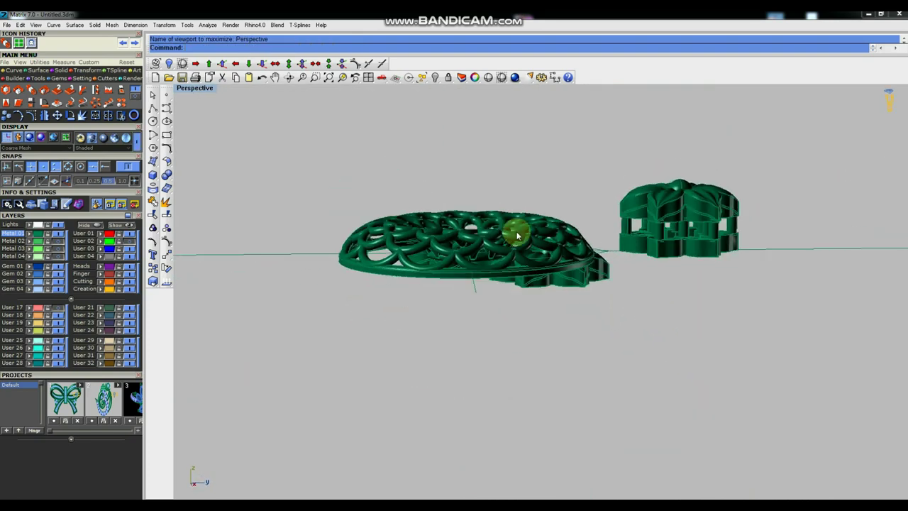
Select both flowers below the ring and nudge them upward in the Right view.
{"action": "mouse_move", "coordinate": [527, 284]}
{"action": "right_mouse_down"}
{"action": "mouse_move", "coordinate": [523, 267]}
{"action": "mouse_move", "coordinate": [547, 279]}
{"action": "mouse_move", "coordinate": [521, 286]}
{"action": "right_mouse_up"}
{"action": "left_click_drag", "start_coordinate": [573, 297], "coordinate": [468, 274]}
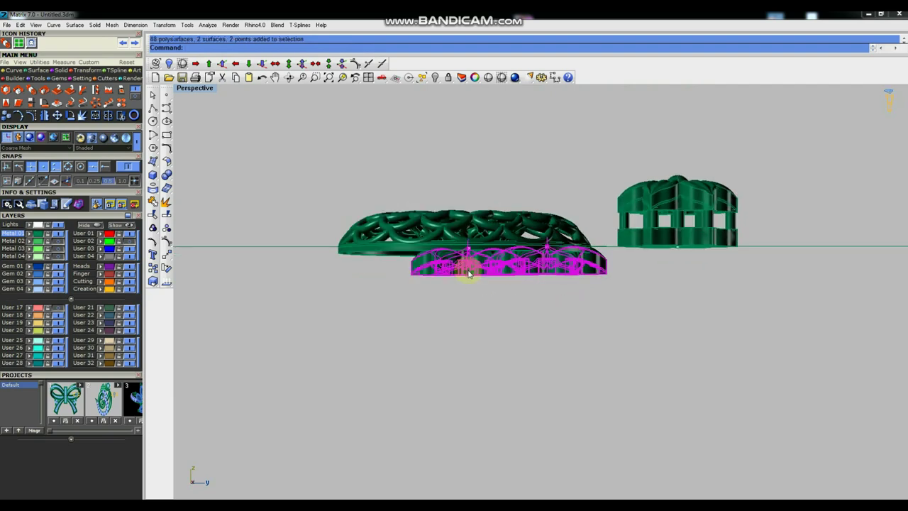
{"action": "key", "text": "ctrl+F3"}
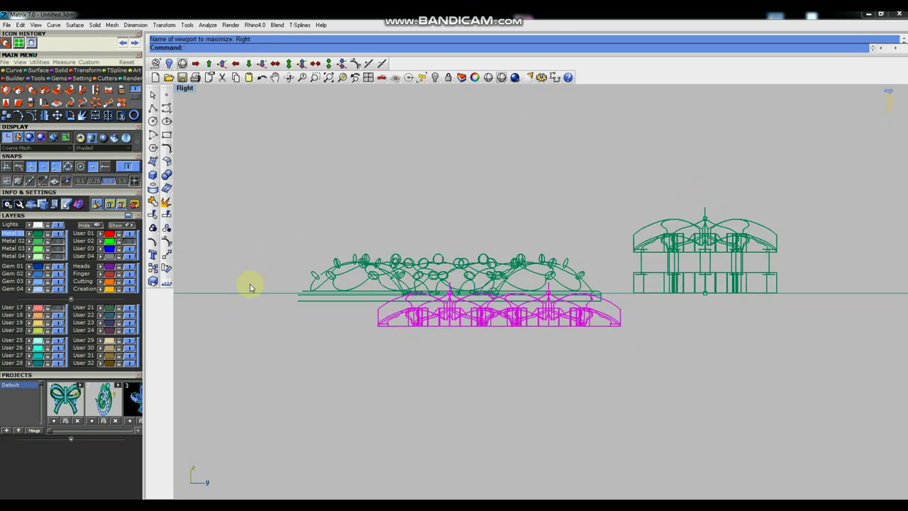
{"action": "left_click", "coordinate": [167, 265]}
{"action": "left_click", "coordinate": [270, 220]}
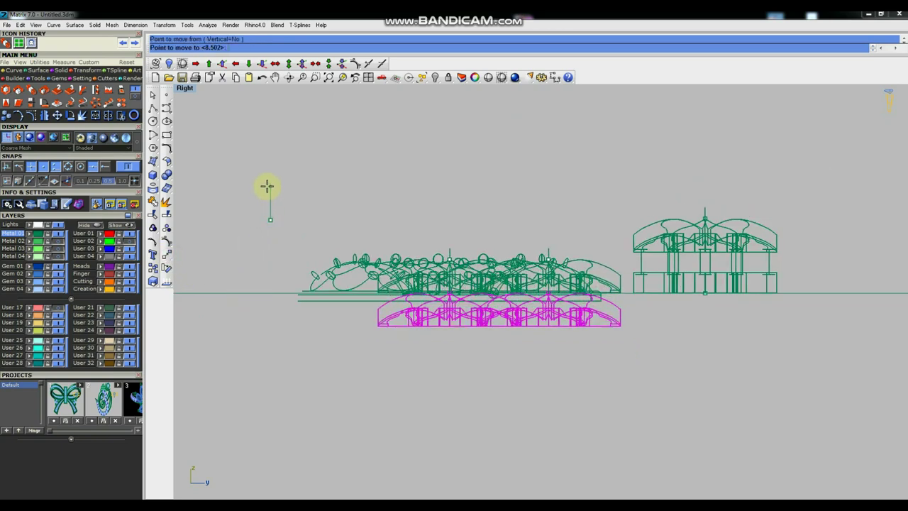
{"action": "left_click", "coordinate": [268, 186]}
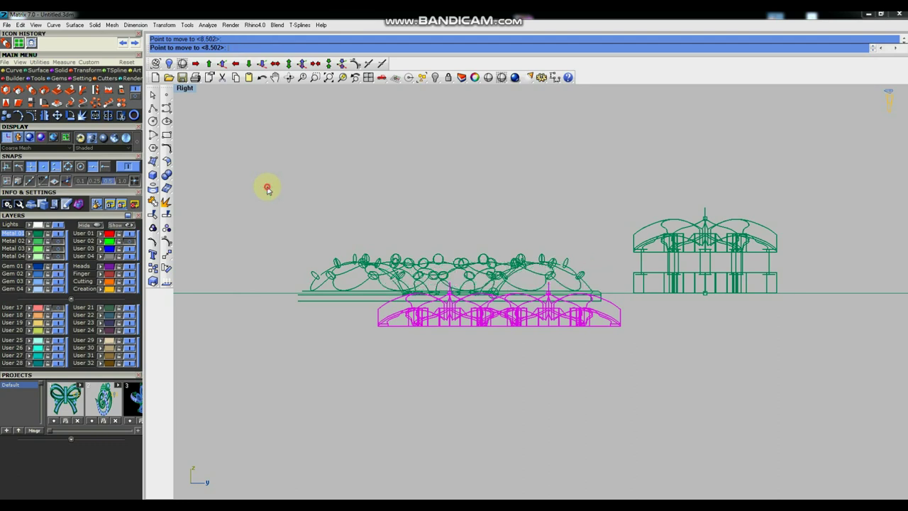
Move the two flowers up 1.2 units so they sit on the ring.
{"action": "right_click", "coordinate": [306, 212]}
{"action": "left_click", "coordinate": [305, 211]}
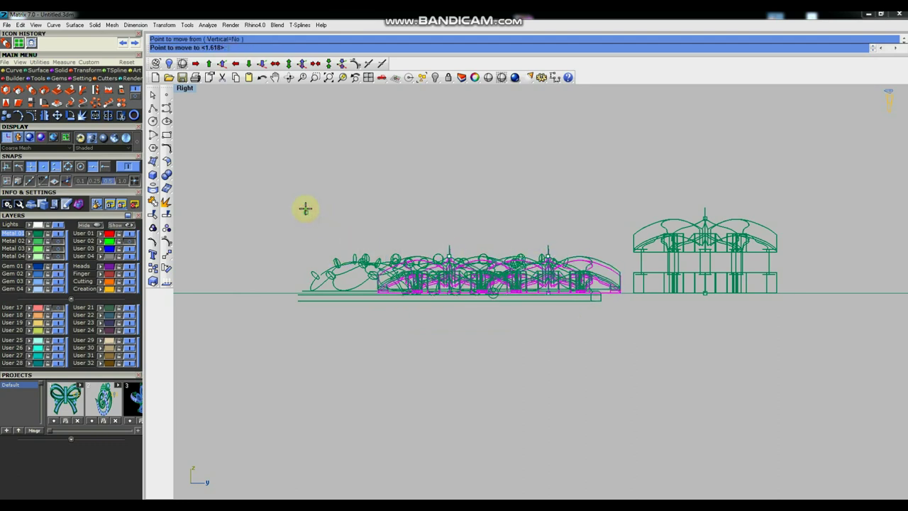
{"action": "type", "text": "2"}
{"action": "key", "text": "Return"}
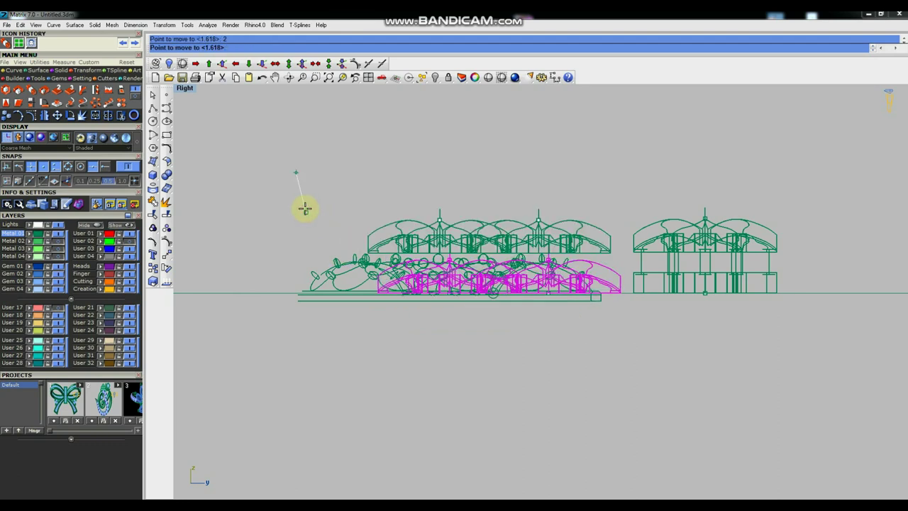
{"action": "type", "text": "1.2"}
{"action": "key", "text": "Return"}
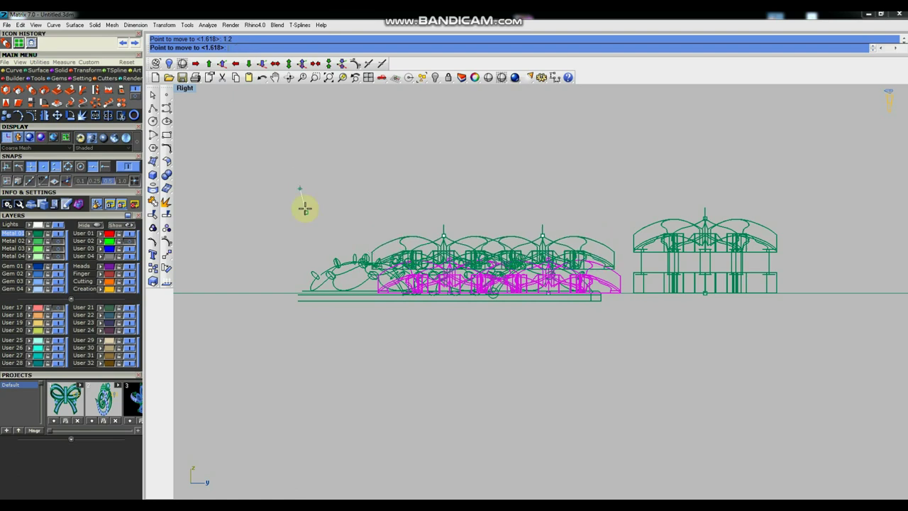
{"action": "left_click", "coordinate": [306, 211]}
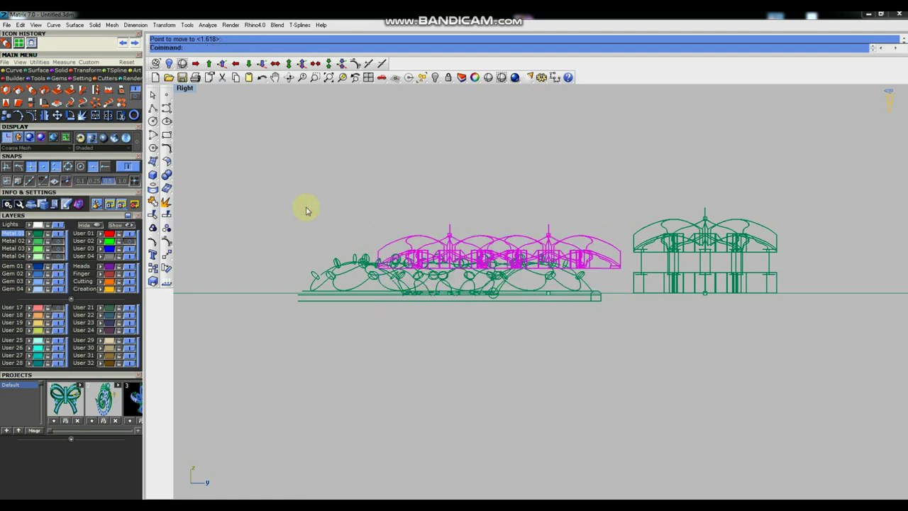
Orbit the Perspective view to check the flowers, then select the separate top flower.
{"action": "key", "text": "ctrl+F4"}
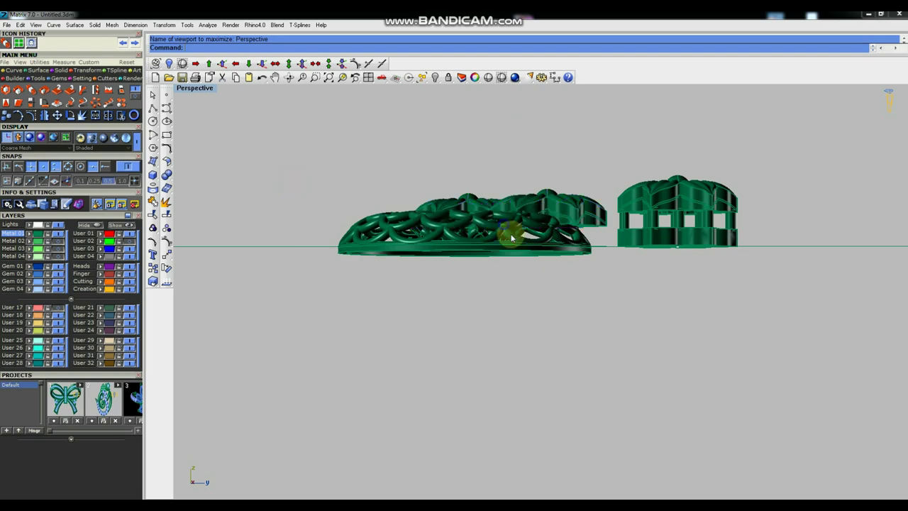
{"action": "right_click_drag", "start_coordinate": [511, 237], "coordinate": [580, 288]}
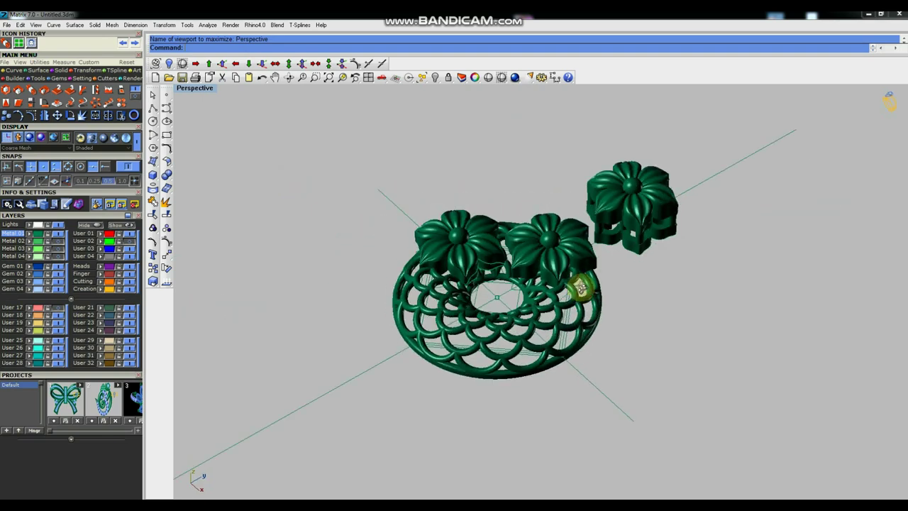
{"action": "right_click_drag", "start_coordinate": [580, 287], "coordinate": [600, 307]}
{"action": "mouse_move", "coordinate": [528, 304]}
{"action": "right_mouse_down"}
{"action": "mouse_move", "coordinate": [564, 322]}
{"action": "mouse_move", "coordinate": [527, 330]}
{"action": "mouse_move", "coordinate": [574, 348]}
{"action": "mouse_move", "coordinate": [531, 331]}
{"action": "mouse_move", "coordinate": [541, 337]}
{"action": "mouse_move", "coordinate": [492, 298]}
{"action": "right_mouse_up"}
{"action": "scroll", "coordinate": [500, 303], "scroll_direction": "down", "scroll_amount": 3}
{"action": "scroll", "coordinate": [496, 304], "scroll_direction": "up", "scroll_amount": 5}
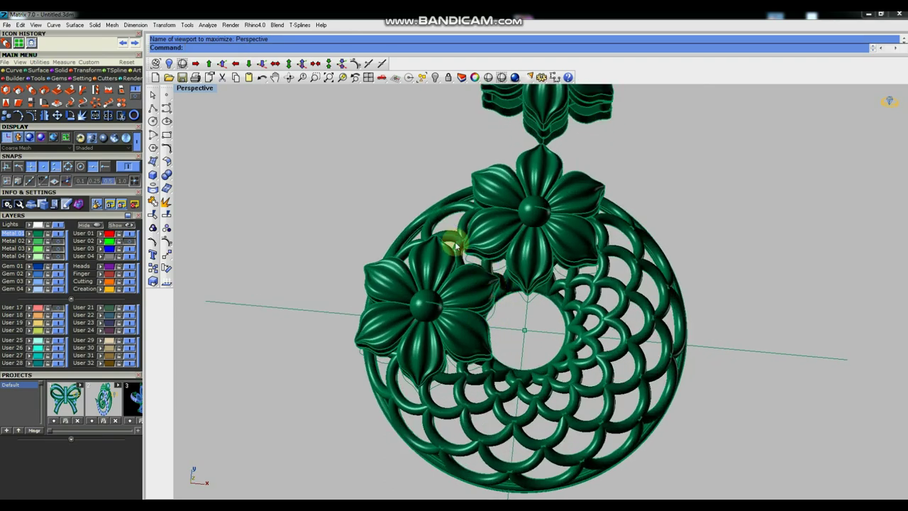
{"action": "left_click", "coordinate": [478, 231]}
{"action": "left_click", "coordinate": [310, 195]}
{"action": "scroll", "coordinate": [508, 303], "scroll_direction": "down", "scroll_amount": 2}
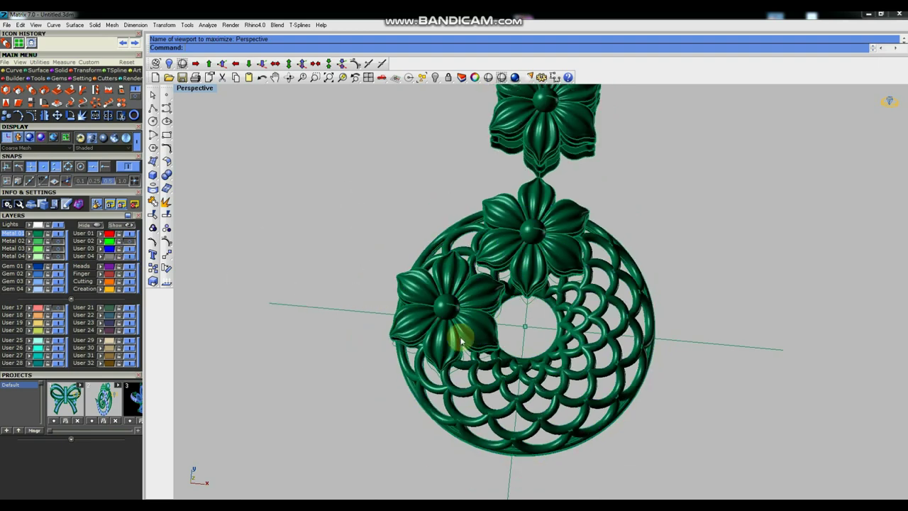
{"action": "scroll", "coordinate": [461, 338], "scroll_direction": "down", "scroll_amount": 1}
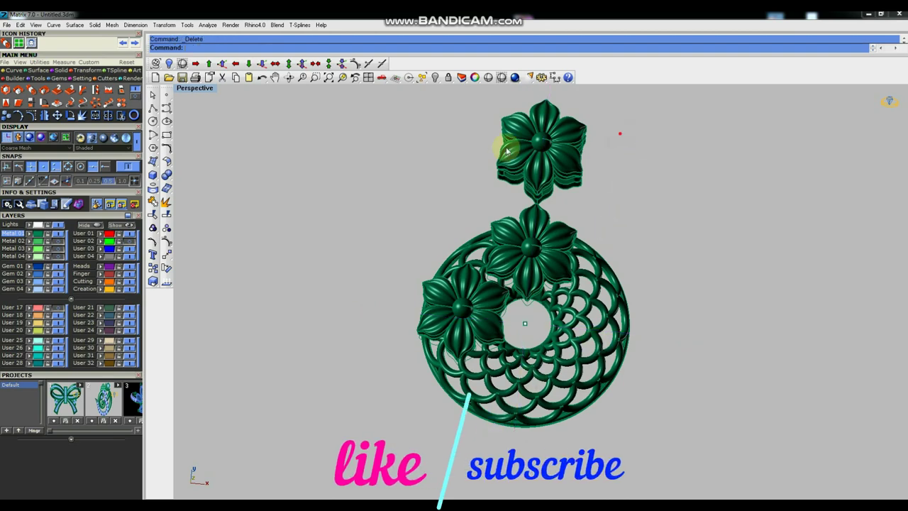
{"action": "left_click_drag", "start_coordinate": [466, 161], "coordinate": [466, 160]}
Delete the loose top flower and draw two lines from the origin, one upward, one leftward.
{"action": "key", "text": "Delete"}
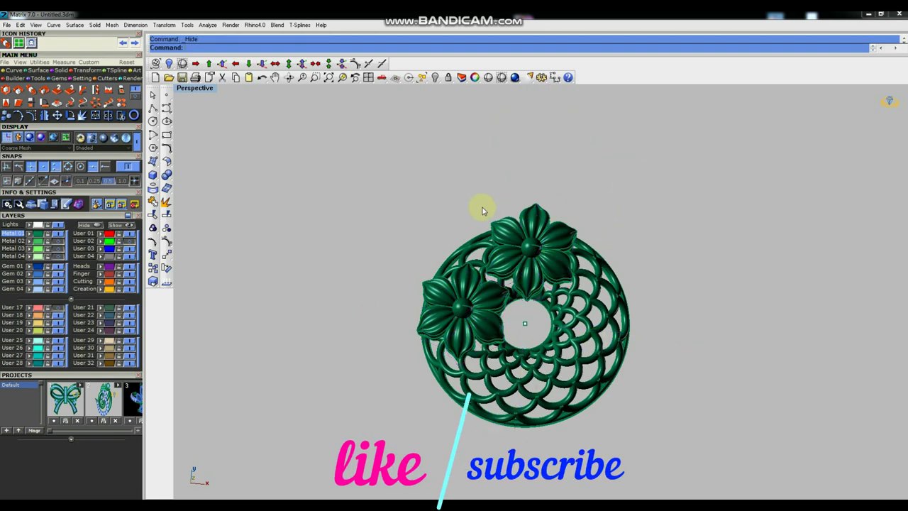
{"action": "key", "text": "ctrl+F1"}
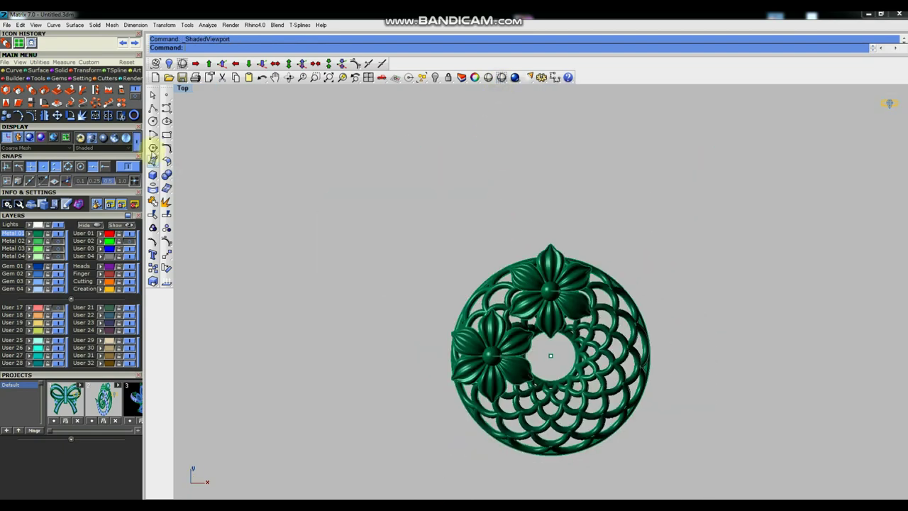
{"action": "left_click", "coordinate": [151, 108]}
{"action": "type", "text": "0"}
{"action": "key", "text": "Return"}
{"action": "left_click", "coordinate": [563, 165]}
{"action": "key", "text": "Return"}
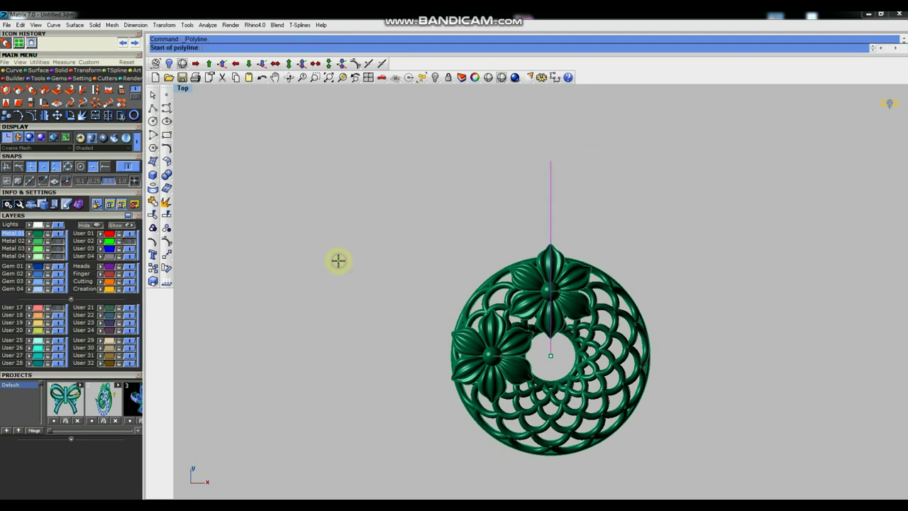
{"action": "type", "text": "0"}
{"action": "key", "text": "Return"}
{"action": "left_click", "coordinate": [306, 307]}
{"action": "right_click", "coordinate": [360, 332]}
Extrude the two lines to both sides into flat surfaces crossing the pendant.
{"action": "key", "text": "ctrl+F4"}
{"action": "right_click_drag", "start_coordinate": [556, 268], "coordinate": [581, 170]}
{"action": "left_click", "coordinate": [152, 175]}
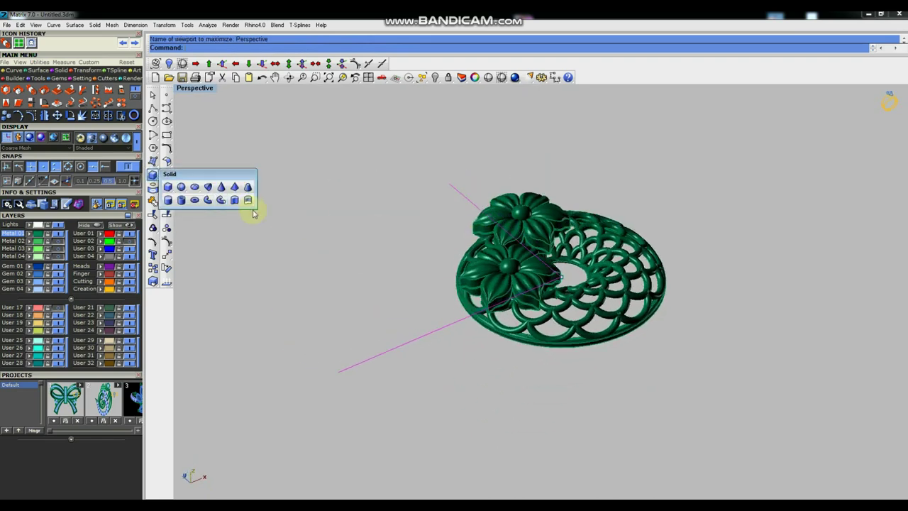
{"action": "left_click", "coordinate": [234, 200]}
{"action": "type", "text": "b"}
{"action": "key", "text": "Return"}
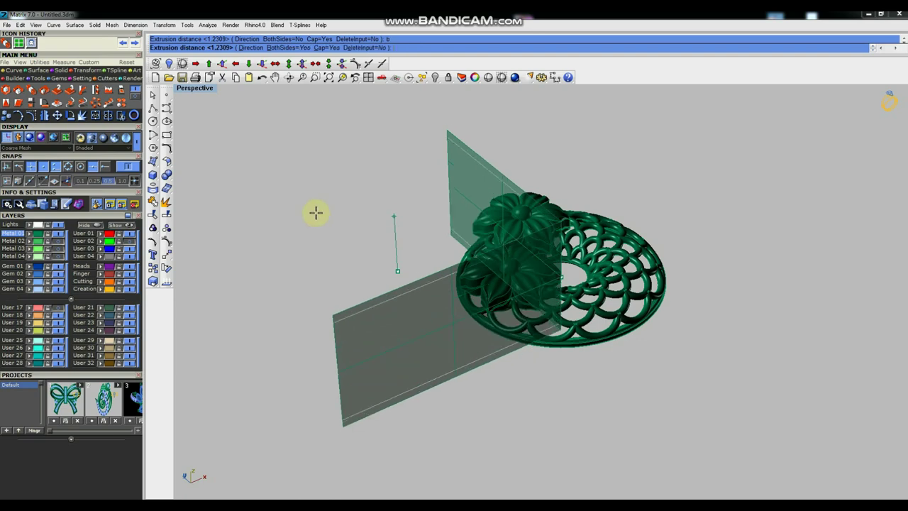
{"action": "left_click", "coordinate": [315, 210]}
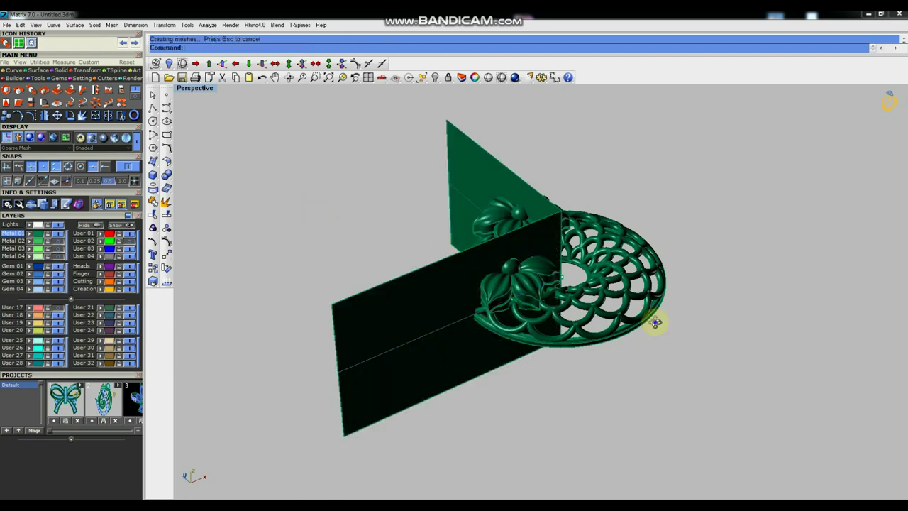
Ungroup the pendant and hide both flowers.
{"action": "right_click_drag", "start_coordinate": [655, 322], "coordinate": [611, 320]}
{"action": "left_click", "coordinate": [610, 319]}
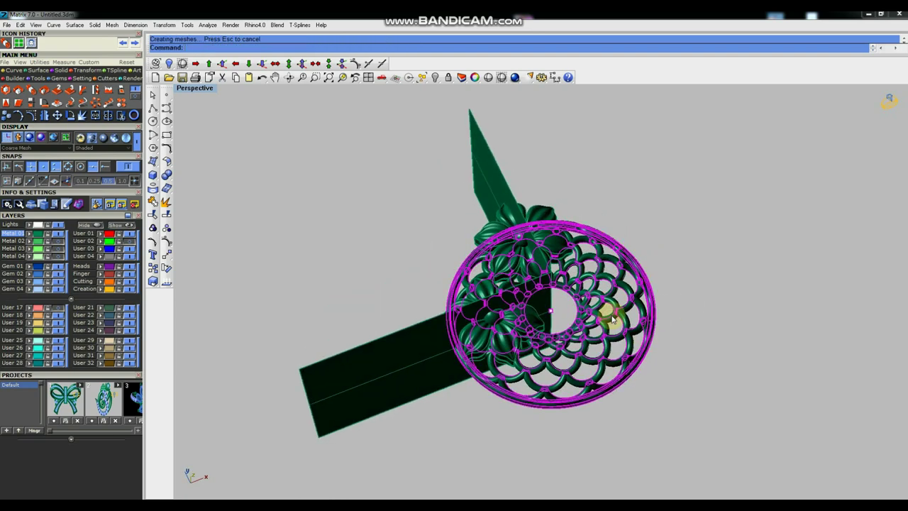
{"action": "left_click", "coordinate": [167, 228]}
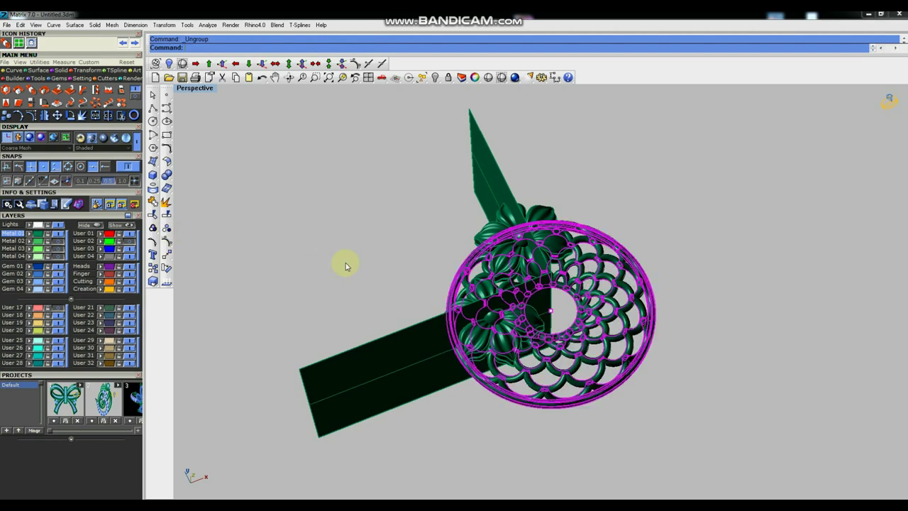
{"action": "scroll", "coordinate": [512, 339], "scroll_direction": "up", "scroll_amount": 3}
{"action": "left_click", "coordinate": [503, 339]}
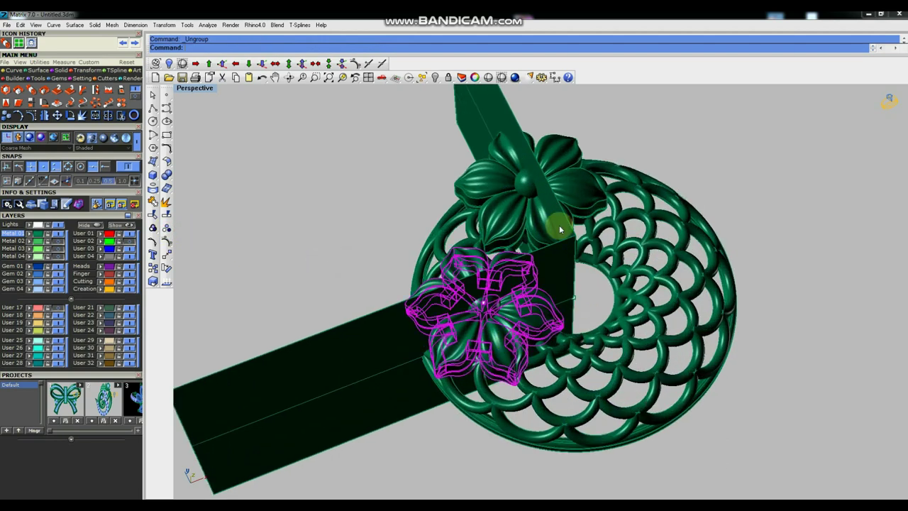
{"action": "left_click", "coordinate": [575, 144]}
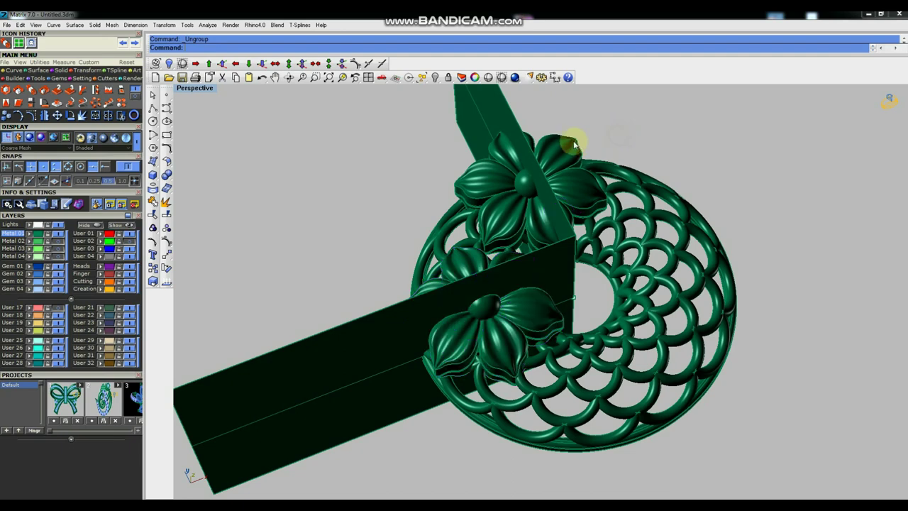
{"action": "left_click", "coordinate": [573, 150]}
{"action": "left_click", "coordinate": [535, 324], "text": "shift"}
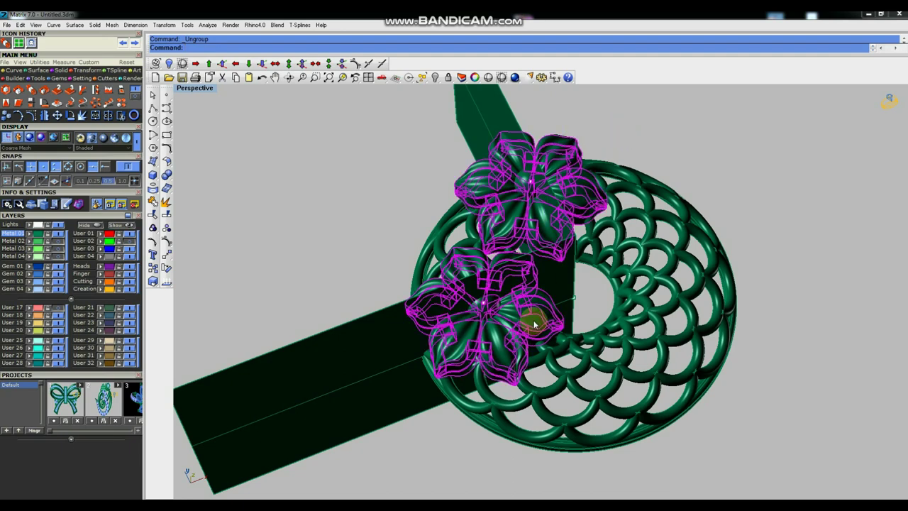
{"action": "key", "text": "ctrl+h"}
{"action": "mouse_move", "coordinate": [573, 300]}
{"action": "right_mouse_down"}
{"action": "mouse_move", "coordinate": [468, 305]}
{"action": "mouse_move", "coordinate": [537, 312]}
{"action": "mouse_move", "coordinate": [537, 300]}
{"action": "mouse_move", "coordinate": [572, 305]}
{"action": "mouse_move", "coordinate": [450, 288]}
{"action": "right_mouse_up"}
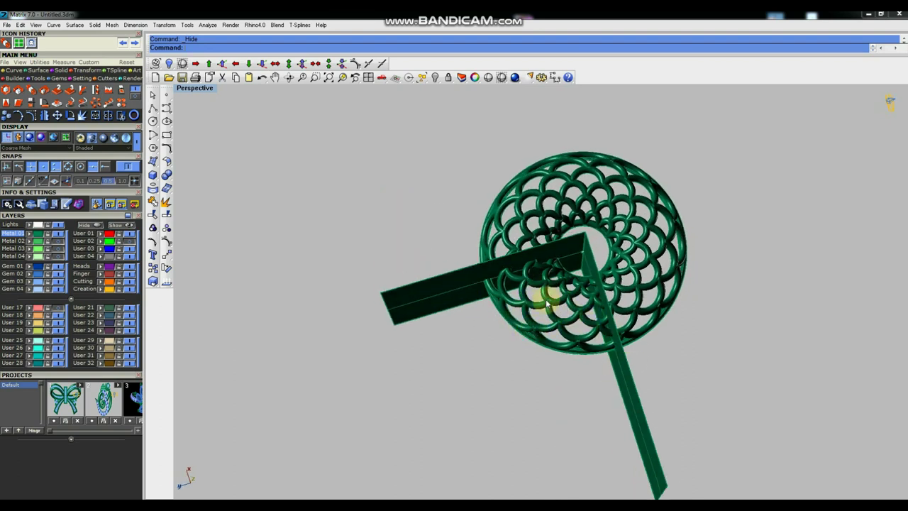
Orbit to face the dome and window-select the dome pieces with the cutting slabs, excluding the left bar.
{"action": "mouse_move", "coordinate": [571, 342]}
{"action": "right_mouse_down"}
{"action": "mouse_move", "coordinate": [568, 305]}
{"action": "mouse_move", "coordinate": [558, 308]}
{"action": "right_mouse_up"}
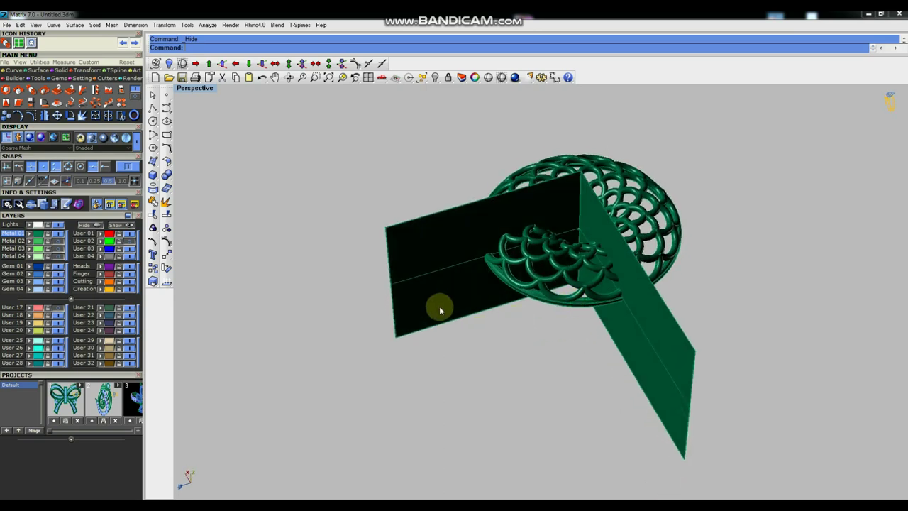
{"action": "scroll", "coordinate": [547, 268], "scroll_direction": "up", "scroll_amount": 2}
{"action": "scroll", "coordinate": [551, 280], "scroll_direction": "up", "scroll_amount": 2}
{"action": "left_click_drag", "start_coordinate": [571, 375], "coordinate": [566, 310]}
{"action": "left_click_drag", "start_coordinate": [581, 252], "coordinate": [583, 257]}
{"action": "mouse_move", "coordinate": [614, 371]}
{"action": "right_mouse_down"}
{"action": "mouse_move", "coordinate": [625, 373]}
{"action": "mouse_move", "coordinate": [596, 385]}
{"action": "right_mouse_up"}
{"action": "left_click_drag", "start_coordinate": [605, 449], "coordinate": [523, 257]}
{"action": "left_click_drag", "start_coordinate": [643, 429], "coordinate": [536, 293]}
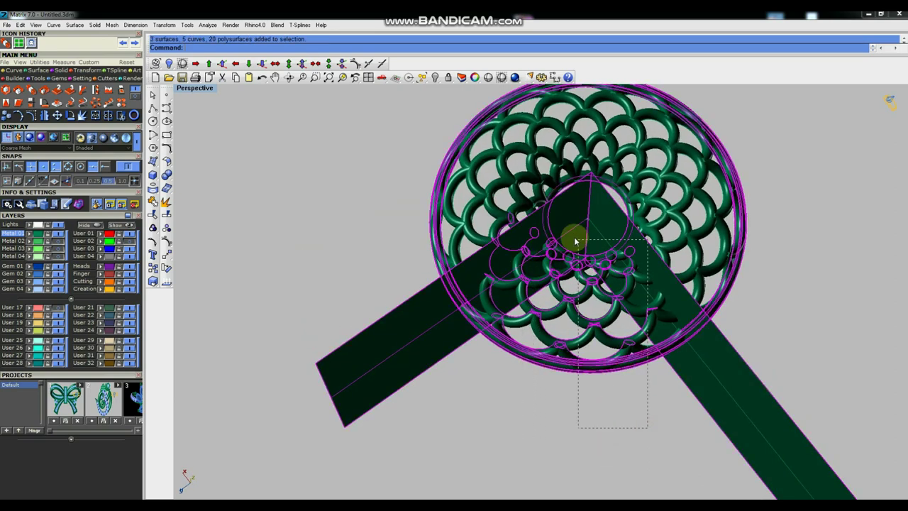
{"action": "left_click_drag", "start_coordinate": [436, 379], "coordinate": [355, 339], "text": "ctrl"}
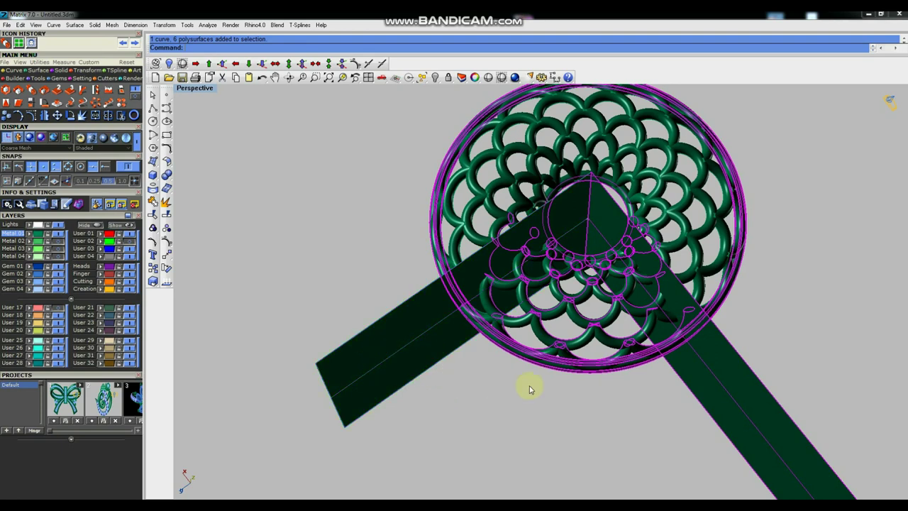
Boolean Split the dome pieces with the two slabs and select the flower rings inside the wedge.
{"action": "right_click_drag", "start_coordinate": [689, 443], "coordinate": [695, 446]}
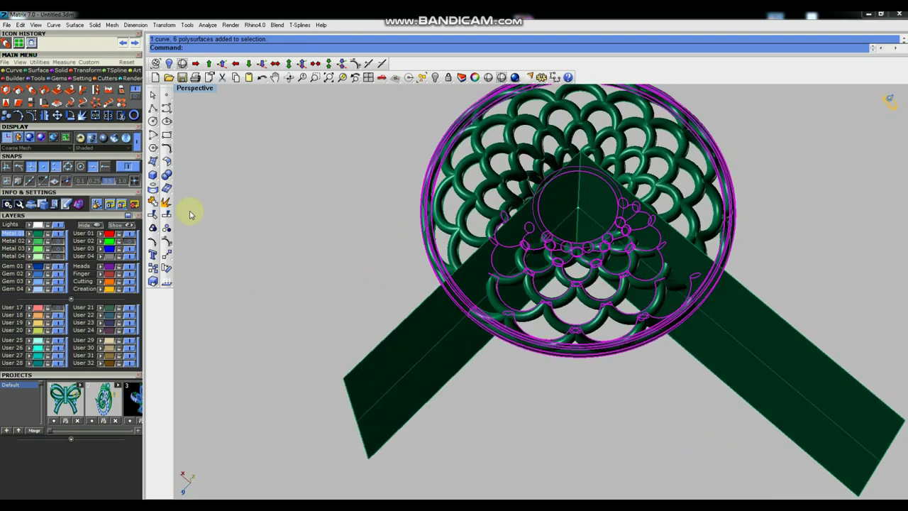
{"action": "left_click", "coordinate": [167, 175]}
{"action": "left_click", "coordinate": [222, 187]}
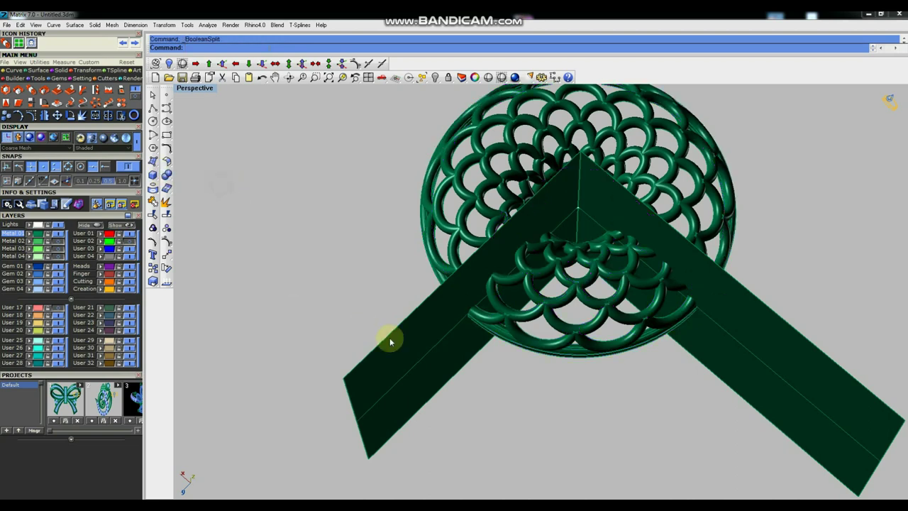
{"action": "key", "text": "Return"}
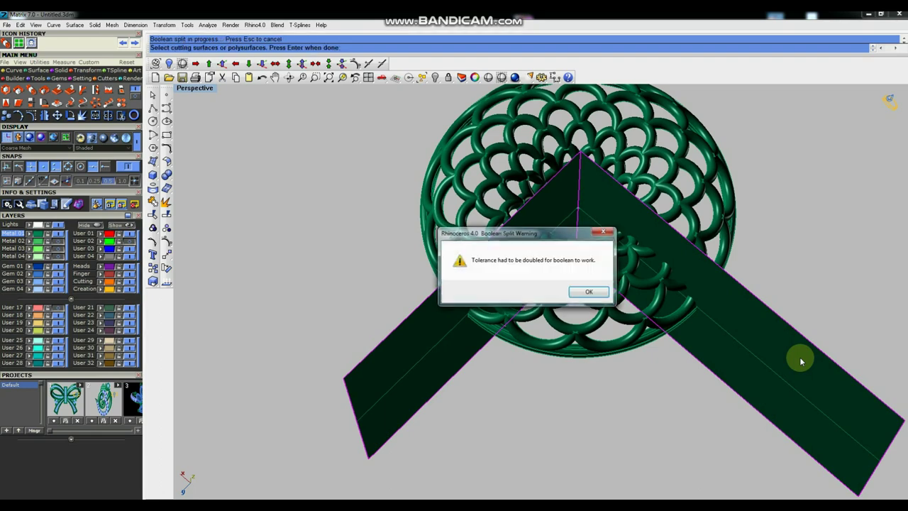
{"action": "left_click", "coordinate": [586, 293]}
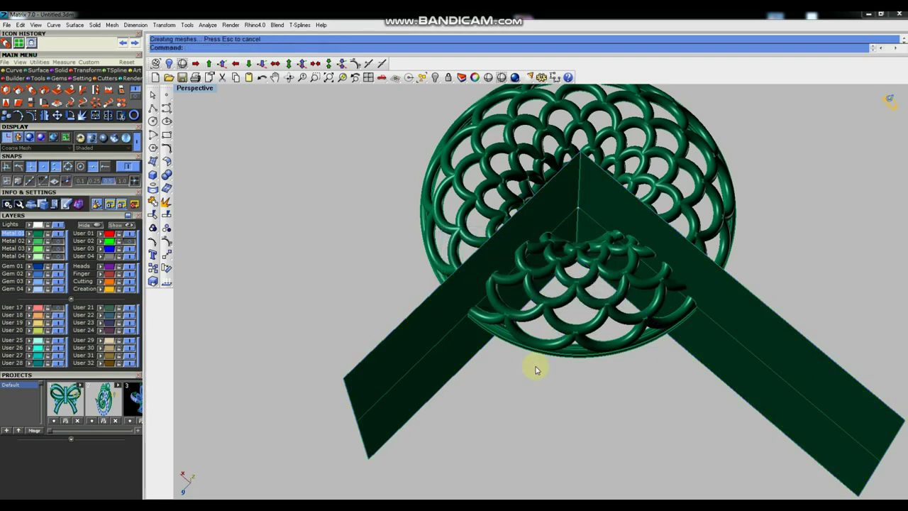
{"action": "left_click_drag", "start_coordinate": [586, 369], "coordinate": [586, 380]}
{"action": "left_click", "coordinate": [594, 417]}
{"action": "left_click_drag", "start_coordinate": [588, 338], "coordinate": [562, 269]}
Delete the leftover rings and arc pieces near the wedge corner, restoring one wrongly deleted arc.
{"action": "key", "text": "Delete"}
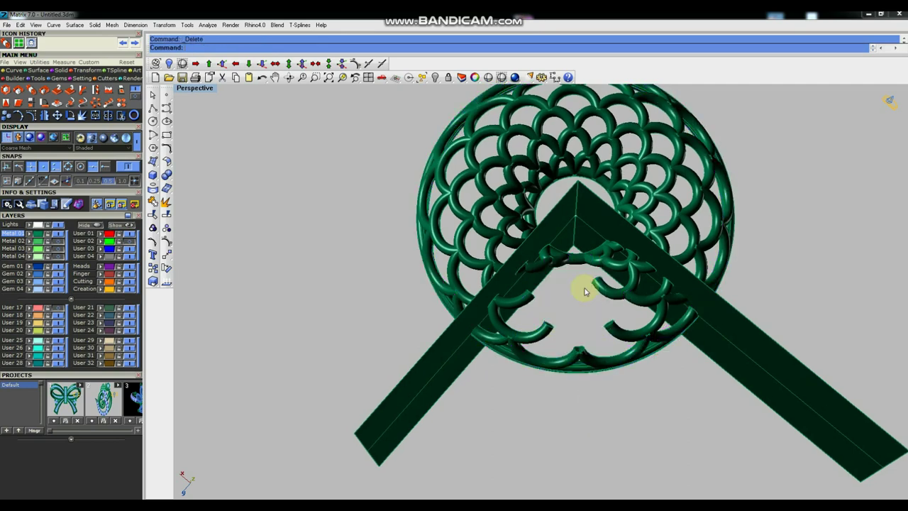
{"action": "left_click", "coordinate": [570, 263]}
{"action": "left_click", "coordinate": [572, 261]}
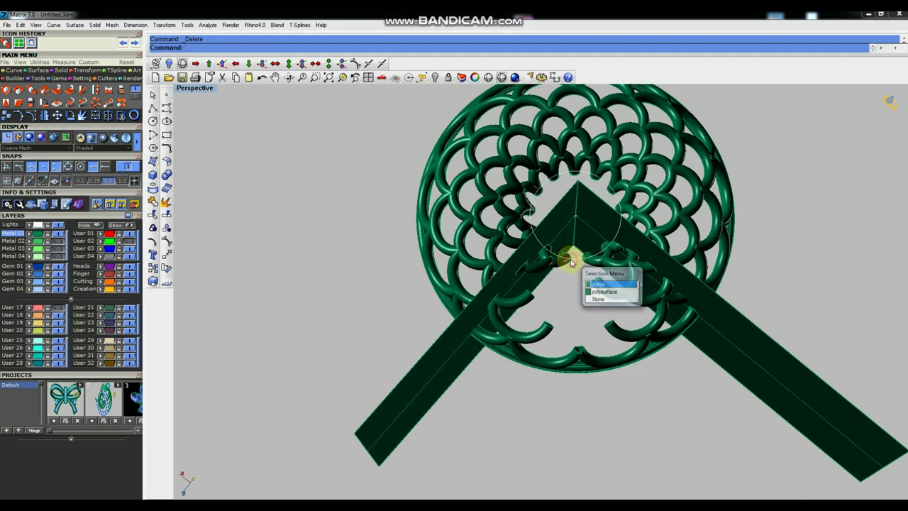
{"action": "key", "text": "Return"}
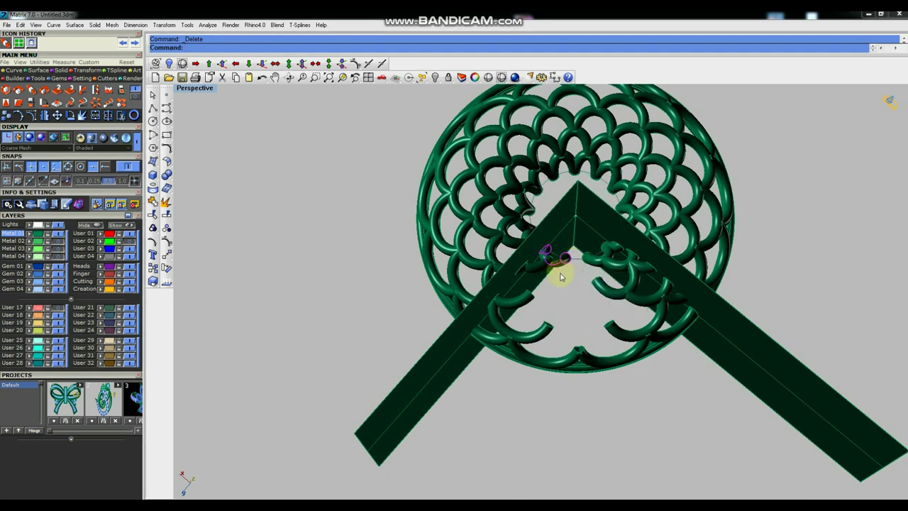
{"action": "left_click_drag", "start_coordinate": [554, 310], "coordinate": [529, 337]}
{"action": "key", "text": "Delete"}
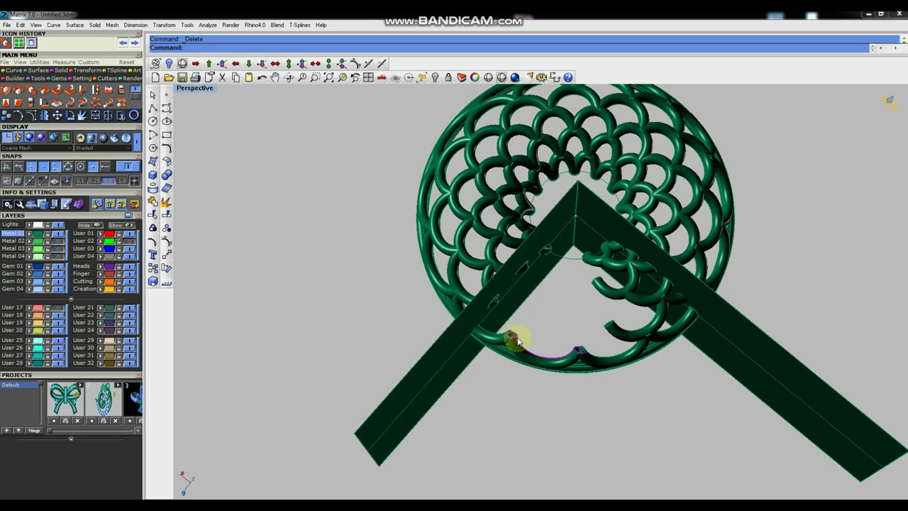
{"action": "key", "text": "Delete"}
{"action": "key", "text": "Delete"}
{"action": "key", "text": "ctrl+z"}
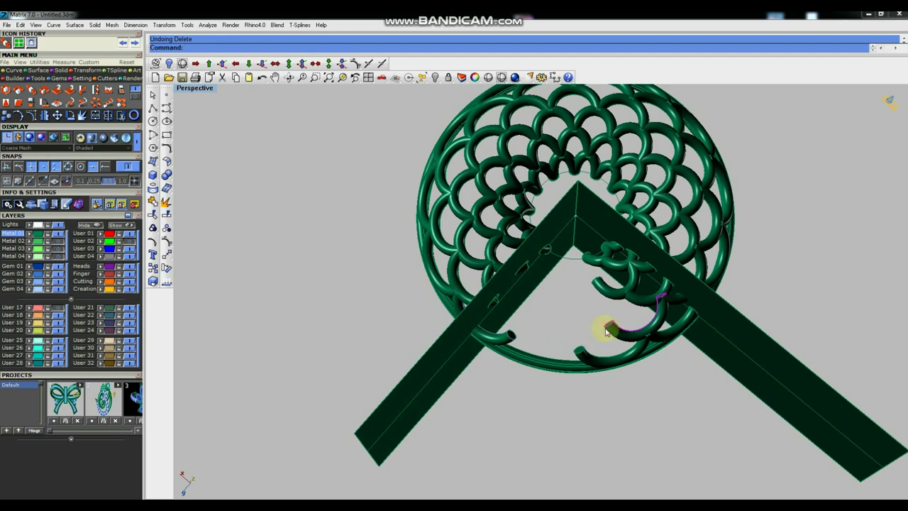
{"action": "key", "text": "Delete"}
Delete the small hook arcs on the right and select the arc pieces at the bottom.
{"action": "key", "text": "Delete"}
{"action": "left_click", "coordinate": [619, 269]}
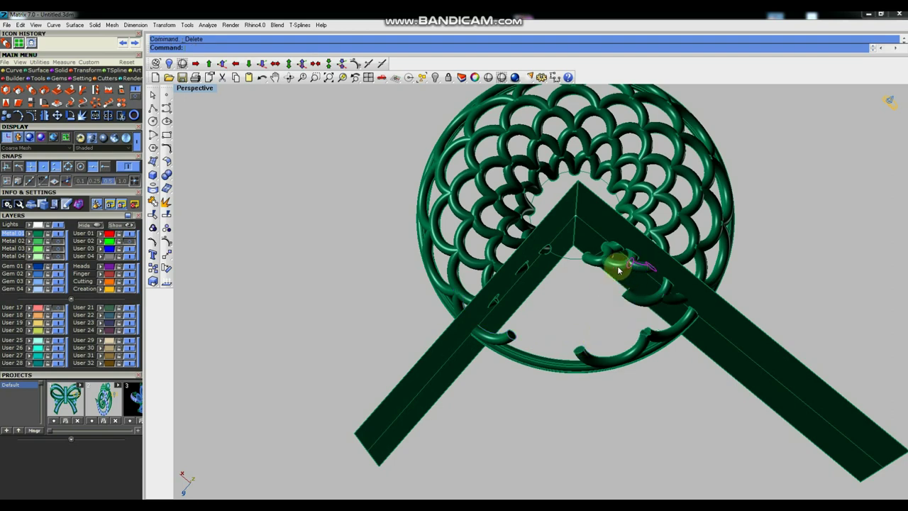
{"action": "key", "text": "Delete"}
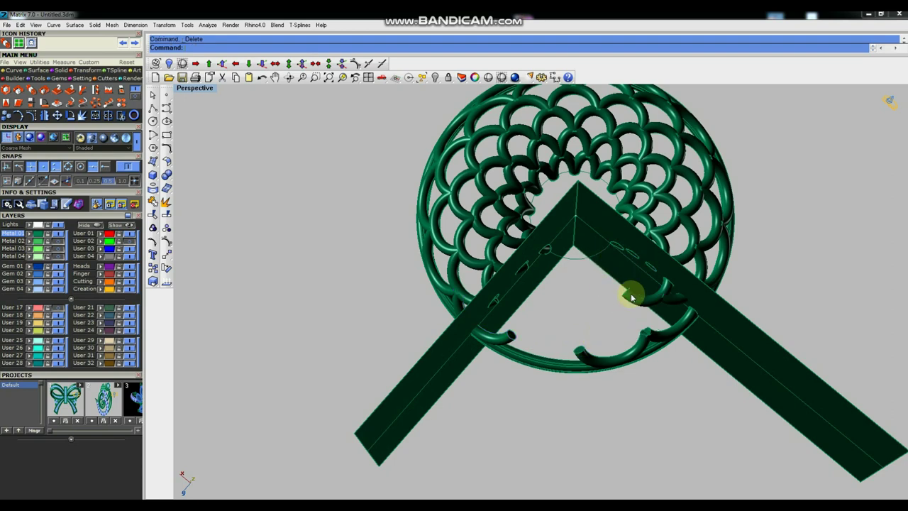
{"action": "left_click", "coordinate": [639, 301]}
{"action": "key", "text": "Delete"}
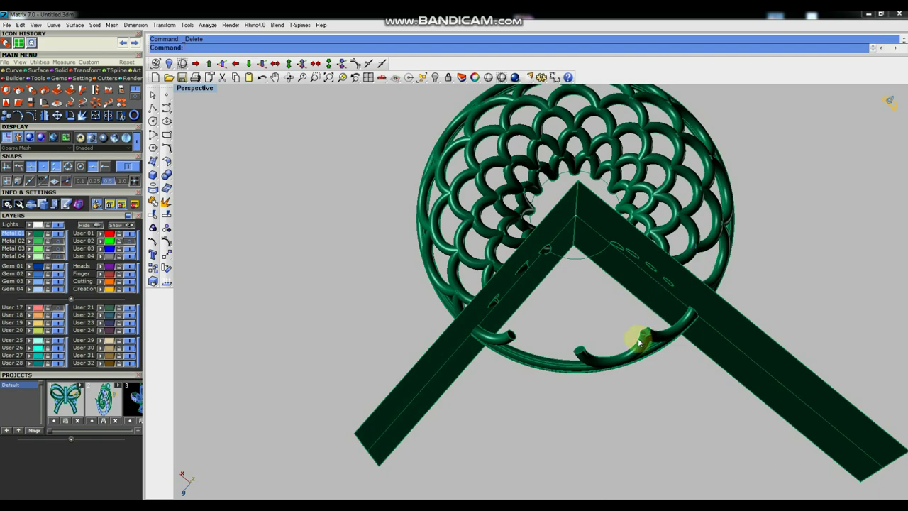
{"action": "left_click", "coordinate": [645, 335]}
{"action": "left_click", "coordinate": [709, 358]}
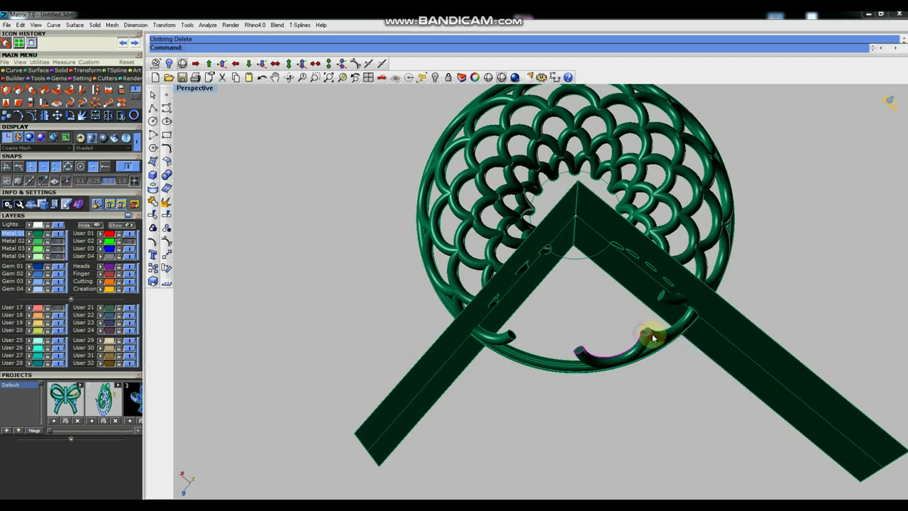
Split the leftover arc pieces with the two cutting planes using Solid Tools > Split.
{"action": "right_click_drag", "start_coordinate": [652, 404], "coordinate": [554, 224]}
{"action": "scroll", "coordinate": [598, 263], "scroll_direction": "up", "scroll_amount": 2}
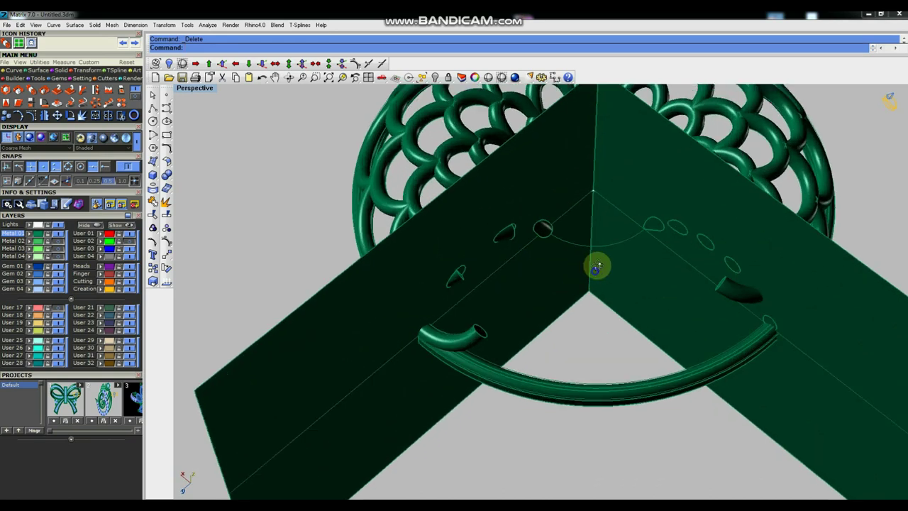
{"action": "scroll", "coordinate": [602, 229], "scroll_direction": "up", "scroll_amount": 2}
{"action": "scroll", "coordinate": [598, 213], "scroll_direction": "up", "scroll_amount": 2}
{"action": "scroll", "coordinate": [599, 222], "scroll_direction": "up", "scroll_amount": 1}
{"action": "right_click_drag", "start_coordinate": [600, 222], "coordinate": [553, 196]}
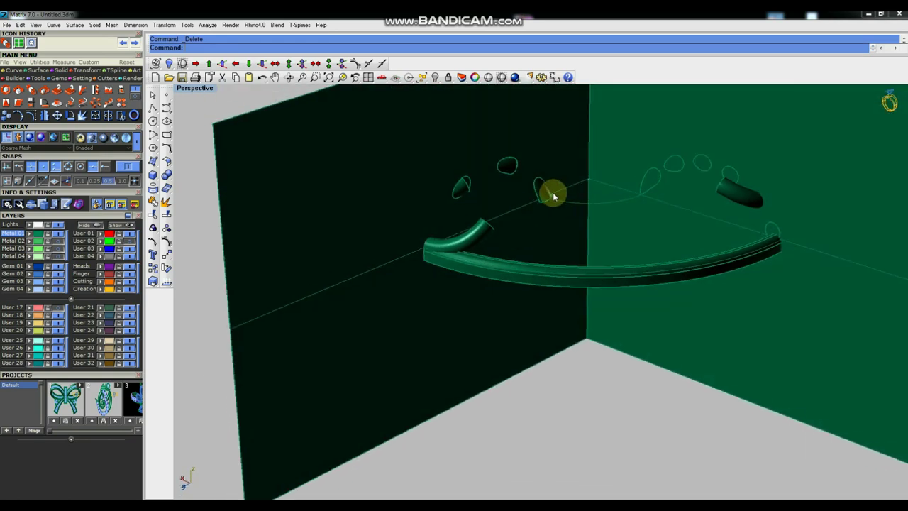
{"action": "scroll", "coordinate": [557, 194], "scroll_direction": "down", "scroll_amount": 3}
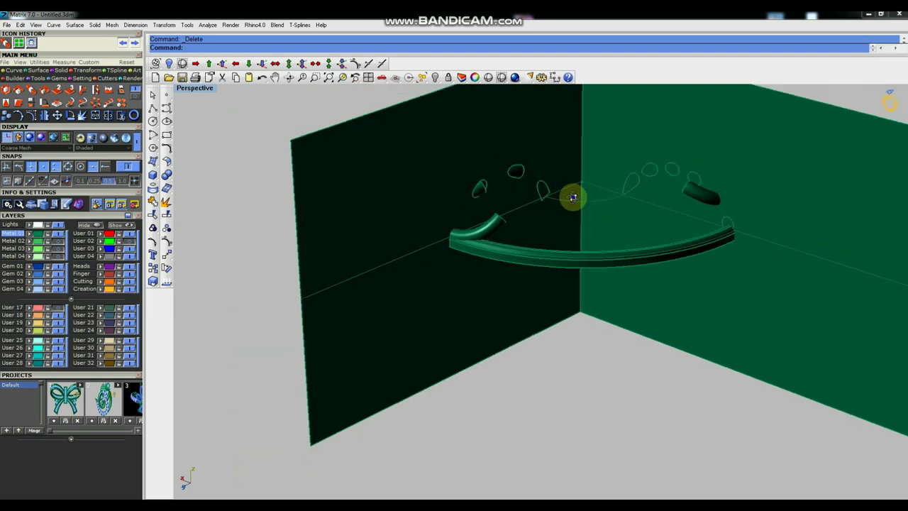
{"action": "mouse_move", "coordinate": [574, 197]}
{"action": "right_mouse_down"}
{"action": "mouse_move", "coordinate": [611, 289]}
{"action": "mouse_move", "coordinate": [568, 235]}
{"action": "right_mouse_up"}
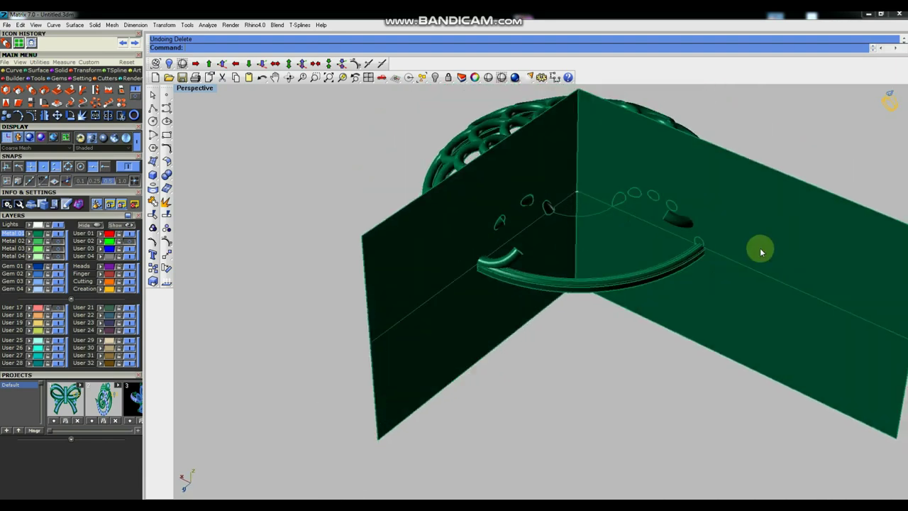
{"action": "left_click", "coordinate": [759, 244]}
{"action": "left_click", "coordinate": [511, 253]}
{"action": "left_click", "coordinate": [678, 219], "text": "shift"}
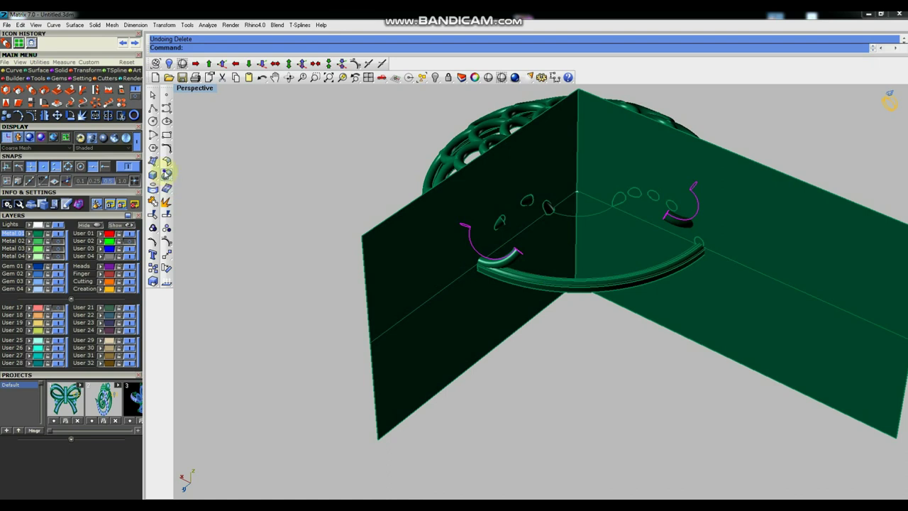
{"action": "left_click", "coordinate": [167, 174]}
{"action": "left_click", "coordinate": [222, 186]}
{"action": "left_click", "coordinate": [428, 343]}
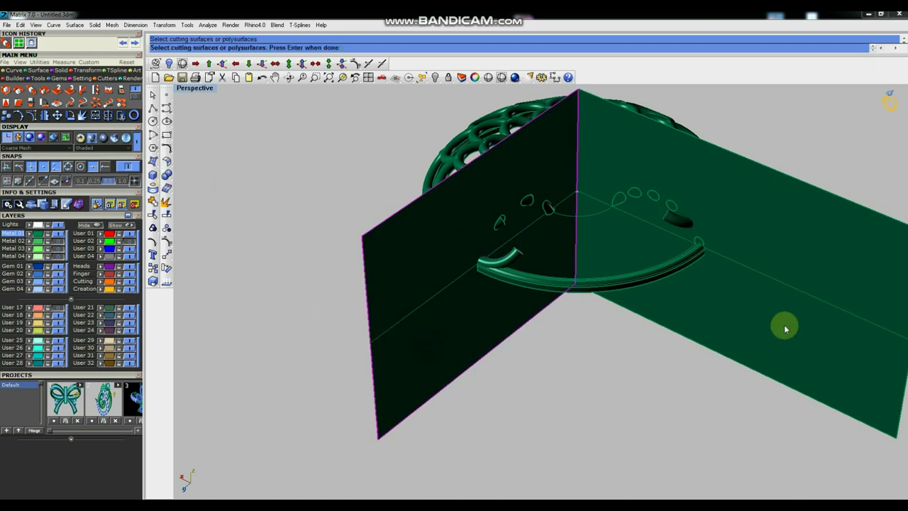
{"action": "key", "text": "Return"}
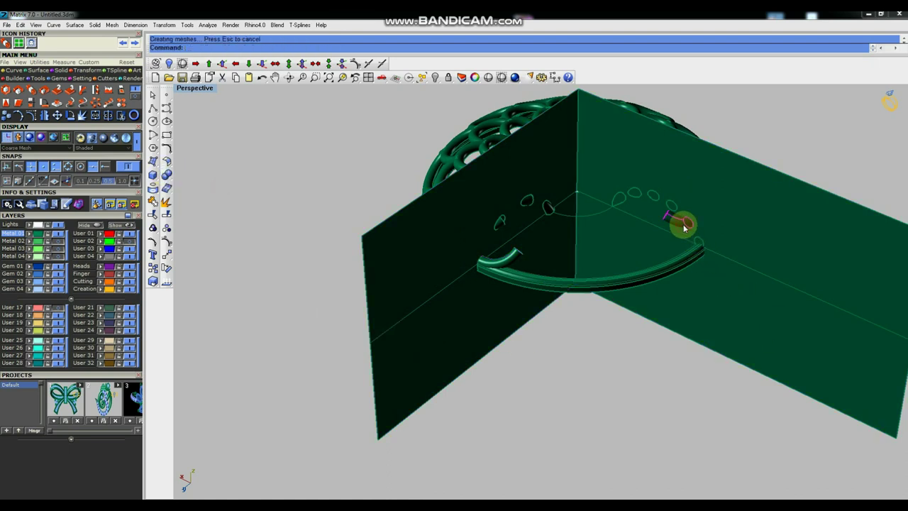
Delete the small split arc pieces and check the remaining trimmed band.
{"action": "key", "text": "Delete"}
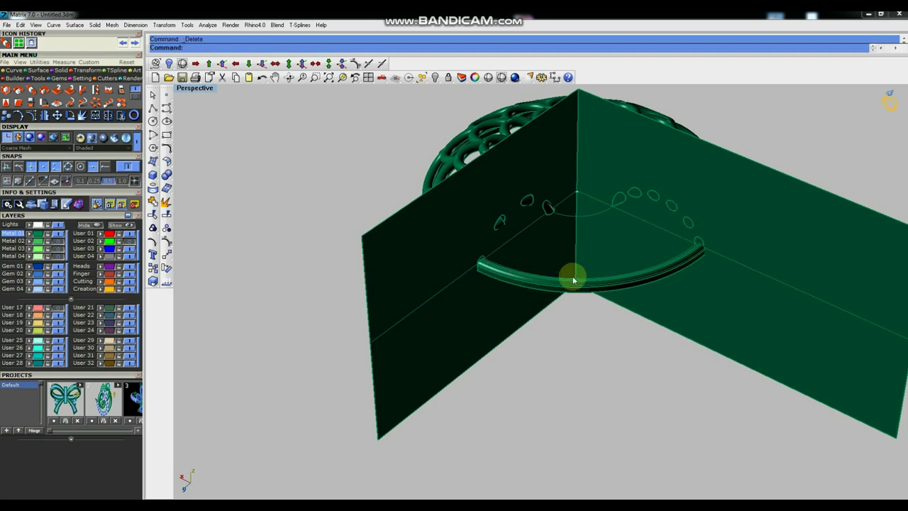
{"action": "scroll", "coordinate": [596, 277], "scroll_direction": "down", "scroll_amount": 3}
{"action": "scroll", "coordinate": [621, 288], "scroll_direction": "up", "scroll_amount": 2}
{"action": "scroll", "coordinate": [617, 298], "scroll_direction": "up", "scroll_amount": 2}
{"action": "scroll", "coordinate": [584, 305], "scroll_direction": "up", "scroll_amount": 2}
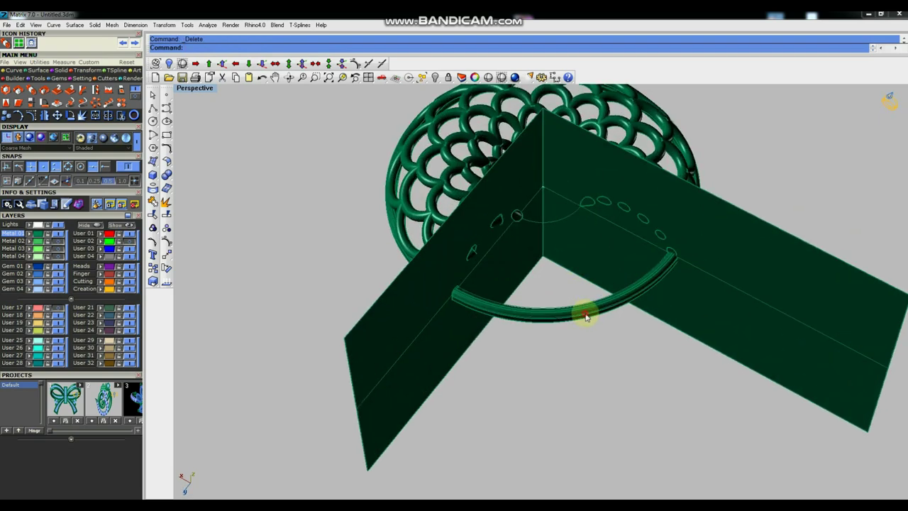
{"action": "scroll", "coordinate": [584, 314], "scroll_direction": "up", "scroll_amount": 2}
{"action": "scroll", "coordinate": [523, 305], "scroll_direction": "up", "scroll_amount": 2}
{"action": "key", "text": "ctrl+a"}
{"action": "scroll", "coordinate": [521, 307], "scroll_direction": "down", "scroll_amount": 3}
{"action": "left_click", "coordinate": [489, 368]}
{"action": "mouse_move", "coordinate": [530, 361]}
{"action": "right_mouse_down"}
{"action": "mouse_move", "coordinate": [551, 325]}
{"action": "mouse_move", "coordinate": [611, 325]}
{"action": "mouse_move", "coordinate": [605, 281]}
{"action": "mouse_move", "coordinate": [583, 317]}
{"action": "mouse_move", "coordinate": [532, 345]}
{"action": "mouse_move", "coordinate": [436, 353]}
{"action": "mouse_move", "coordinate": [523, 367]}
{"action": "mouse_move", "coordinate": [498, 301]}
{"action": "right_mouse_up"}
Split the outer ring with the left cutting plane.
{"action": "scroll", "coordinate": [501, 294], "scroll_direction": "up", "scroll_amount": 3}
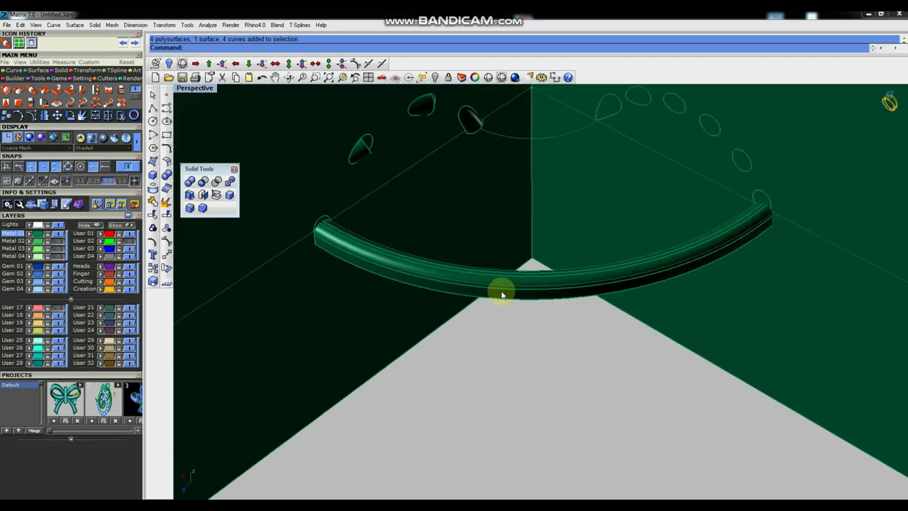
{"action": "scroll", "coordinate": [522, 307], "scroll_direction": "down", "scroll_amount": 3}
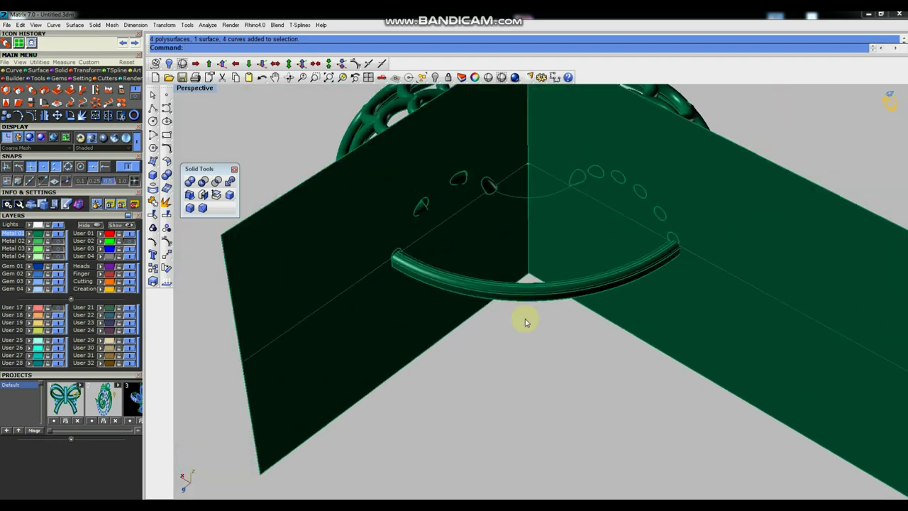
{"action": "left_click", "coordinate": [535, 304]}
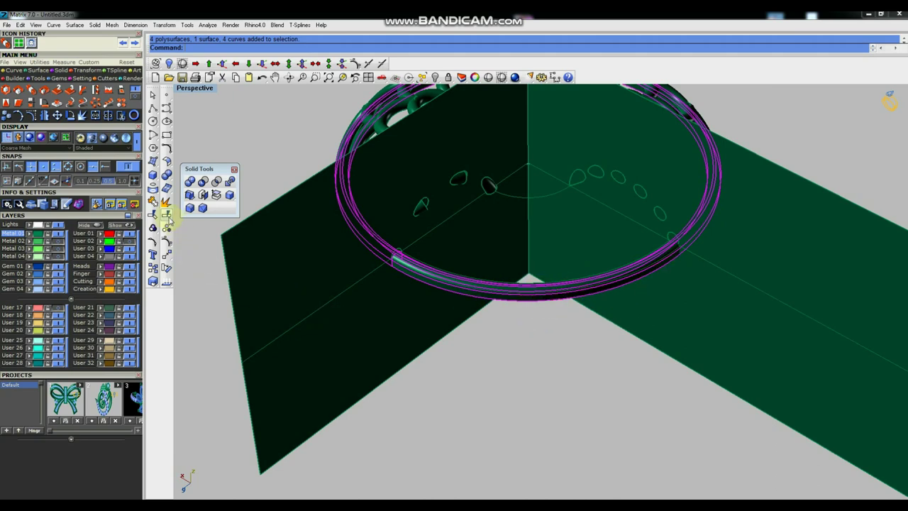
{"action": "left_click", "coordinate": [167, 215]}
{"action": "left_click", "coordinate": [369, 357]}
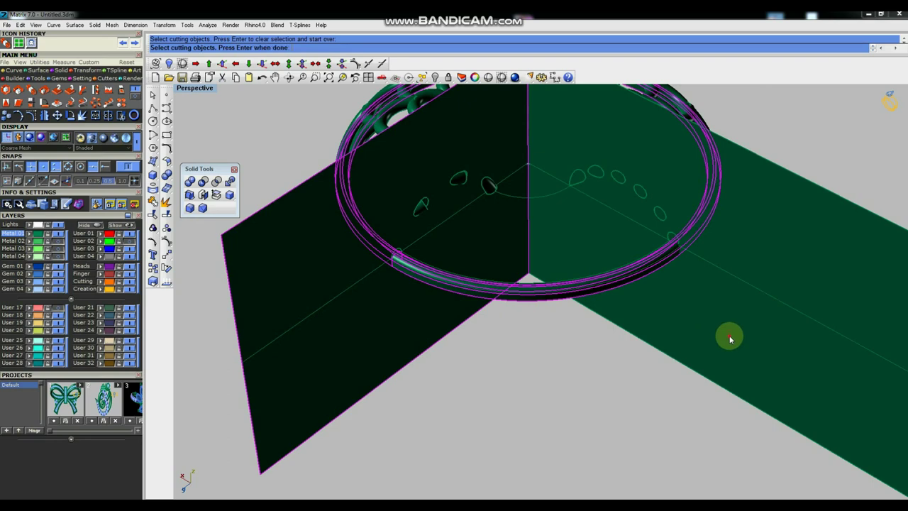
{"action": "right_click", "coordinate": [541, 352]}
Delete the cut-off ring piece and its curves, then window-select the three arc curves below.
{"action": "left_click_drag", "start_coordinate": [552, 369], "coordinate": [533, 325]}
{"action": "scroll", "coordinate": [624, 284], "scroll_direction": "down", "scroll_amount": 2}
{"action": "scroll", "coordinate": [496, 266], "scroll_direction": "down", "scroll_amount": 1}
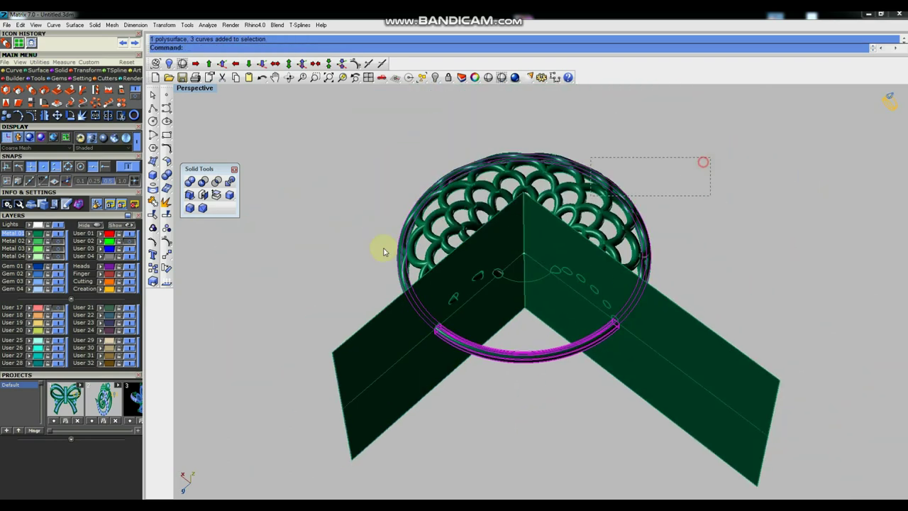
{"action": "key", "text": "Delete"}
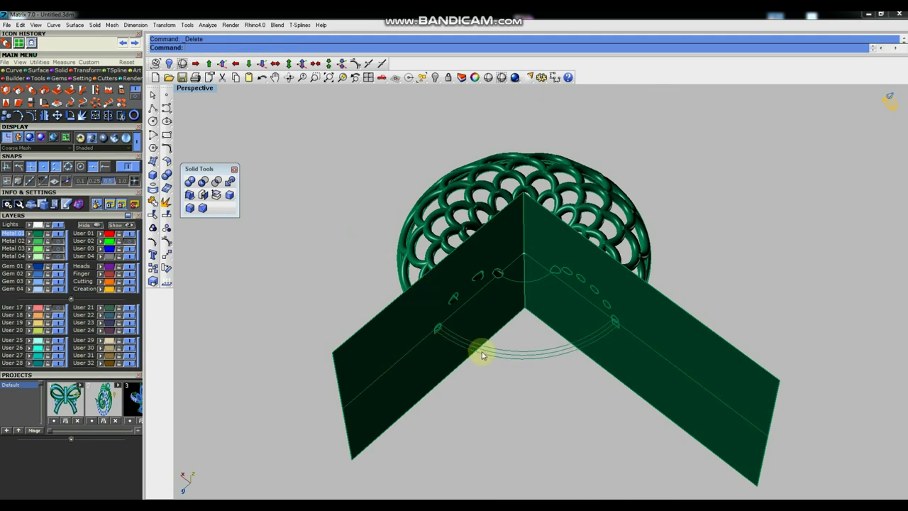
{"action": "left_click_drag", "start_coordinate": [522, 366], "coordinate": [229, 278]}
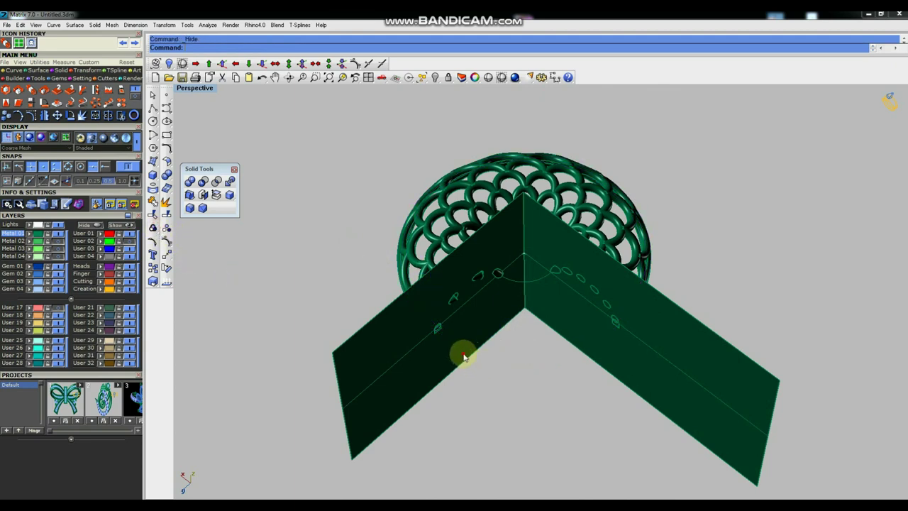
Delete the two cutting planes.
{"action": "left_click", "coordinate": [649, 385]}
{"action": "key", "text": "Delete"}
{"action": "mouse_move", "coordinate": [574, 365]}
{"action": "right_mouse_down"}
{"action": "mouse_move", "coordinate": [602, 345]}
{"action": "mouse_move", "coordinate": [604, 308]}
{"action": "mouse_move", "coordinate": [630, 290]}
{"action": "right_mouse_up"}
{"action": "scroll", "coordinate": [630, 287], "scroll_direction": "up", "scroll_amount": 3}
{"action": "scroll", "coordinate": [632, 291], "scroll_direction": "up", "scroll_amount": 3}
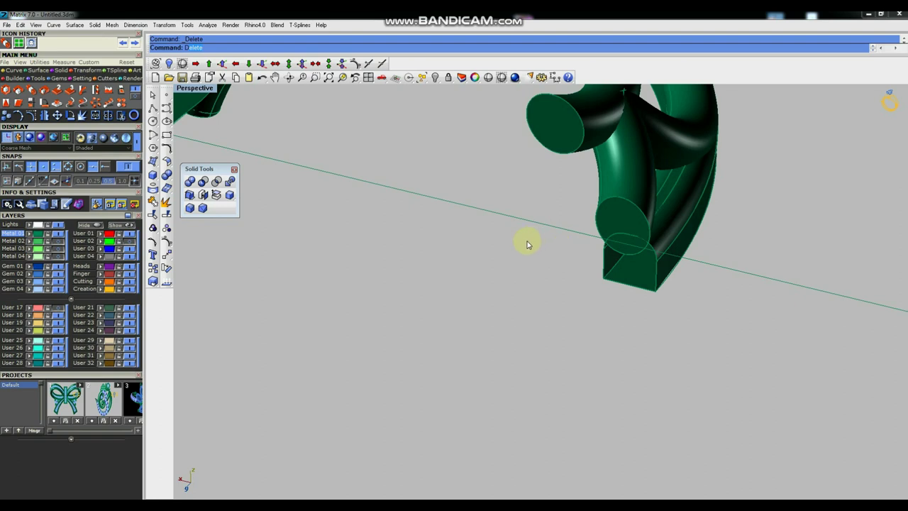
Duplicate the edge at the ring's box end with DupEdge.
{"action": "left_click", "coordinate": [241, 69]}
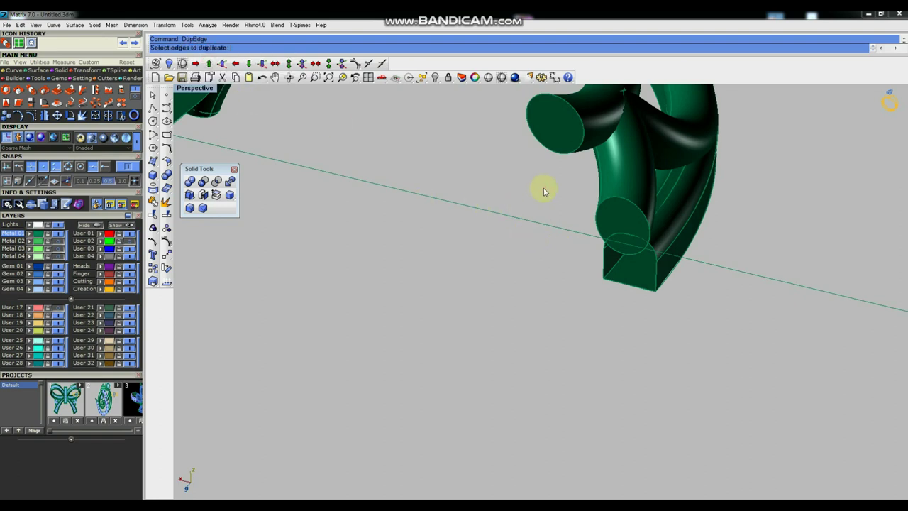
{"action": "scroll", "coordinate": [766, 352], "scroll_direction": "down", "scroll_amount": 3}
{"action": "scroll", "coordinate": [744, 318], "scroll_direction": "down", "scroll_amount": 3}
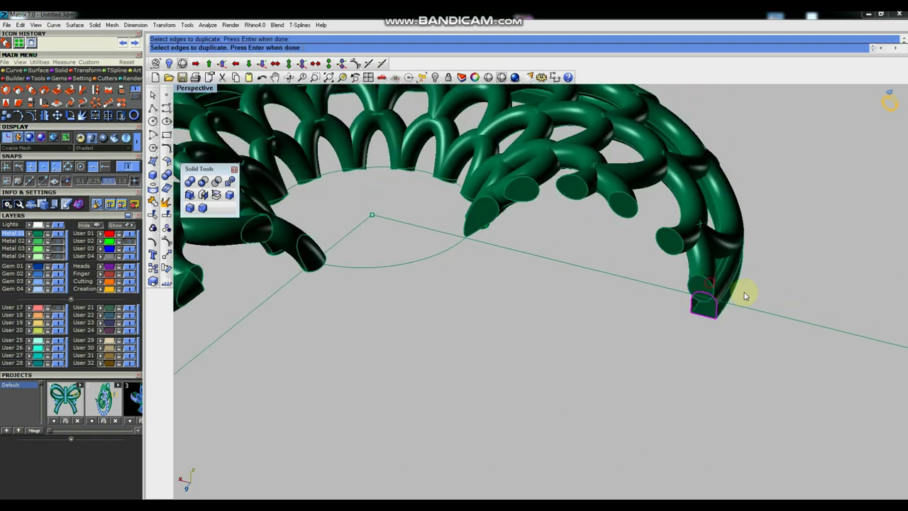
{"action": "scroll", "coordinate": [795, 302], "scroll_direction": "down", "scroll_amount": 2}
{"action": "scroll", "coordinate": [456, 319], "scroll_direction": "down", "scroll_amount": 3}
{"action": "scroll", "coordinate": [397, 354], "scroll_direction": "down", "scroll_amount": 2}
{"action": "key", "text": "Return"}
{"action": "left_click", "coordinate": [390, 351]}
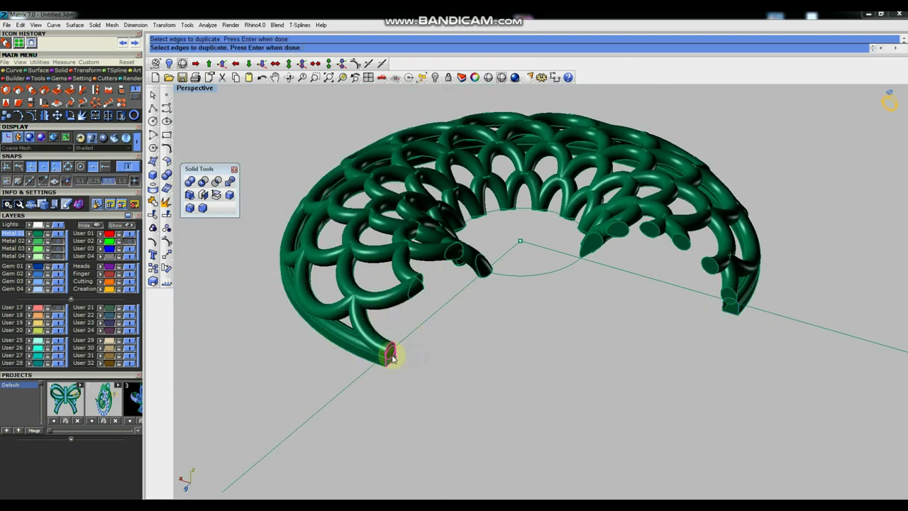
{"action": "key", "text": "Return"}
{"action": "scroll", "coordinate": [392, 349], "scroll_direction": "up", "scroll_amount": 2}
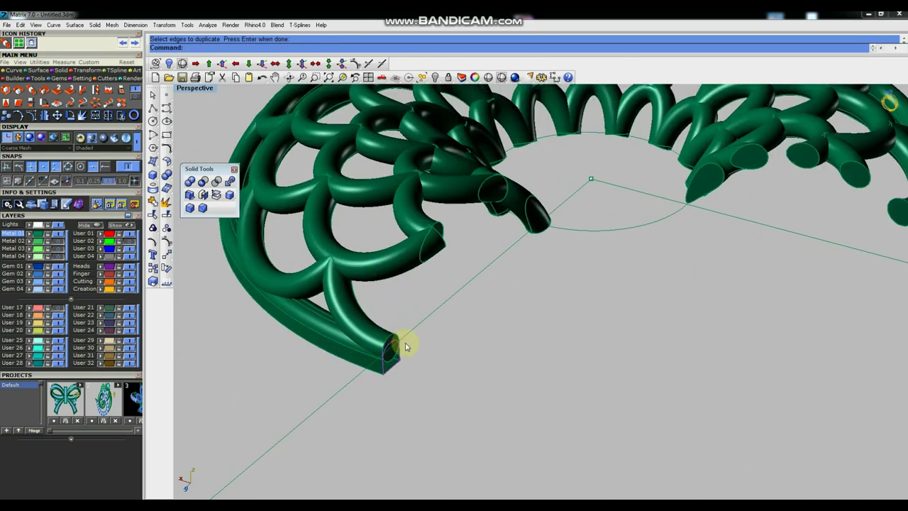
{"action": "type", "text": "P"}
{"action": "key", "text": "Return"}
{"action": "left_click", "coordinate": [488, 338]}
{"action": "scroll", "coordinate": [701, 348], "scroll_direction": "down", "scroll_amount": 1}
Select the curves at the ring's box ends, then show all hidden objects again.
{"action": "left_click_drag", "start_coordinate": [739, 293], "coordinate": [736, 295]}
{"action": "right_click", "coordinate": [674, 323]}
{"action": "key", "text": "Return"}
{"action": "left_click_drag", "start_coordinate": [670, 333], "coordinate": [726, 282]}
{"action": "left_click_drag", "start_coordinate": [349, 378], "coordinate": [390, 319]}
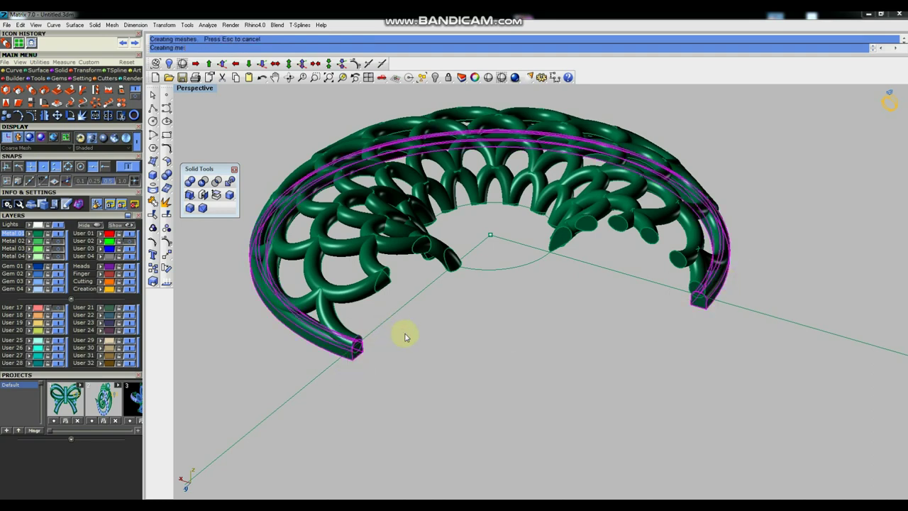
{"action": "mouse_move", "coordinate": [463, 367]}
{"action": "right_mouse_down"}
{"action": "mouse_move", "coordinate": [531, 308]}
{"action": "mouse_move", "coordinate": [491, 368]}
{"action": "mouse_move", "coordinate": [496, 355]}
{"action": "mouse_move", "coordinate": [608, 331]}
{"action": "mouse_move", "coordinate": [491, 345]}
{"action": "mouse_move", "coordinate": [468, 363]}
{"action": "mouse_move", "coordinate": [577, 331]}
{"action": "mouse_move", "coordinate": [533, 181]}
{"action": "right_mouse_up"}
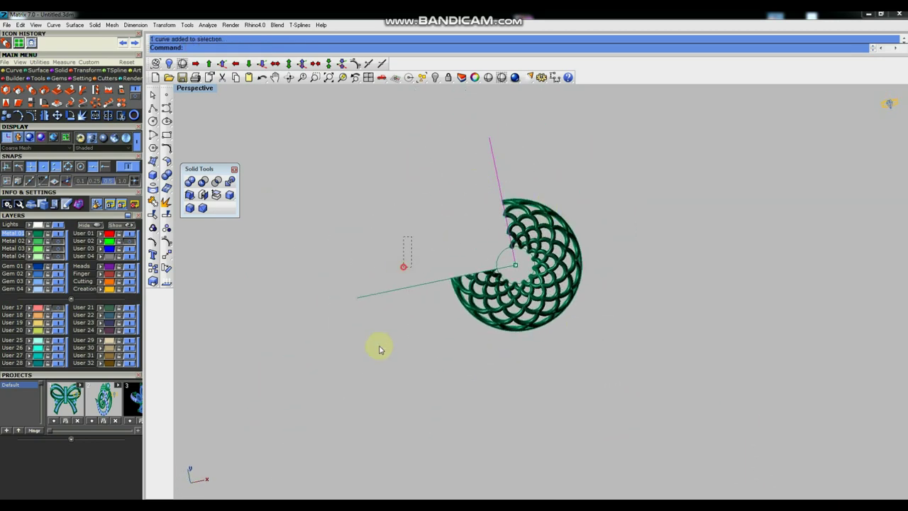
{"action": "left_click", "coordinate": [437, 78]}
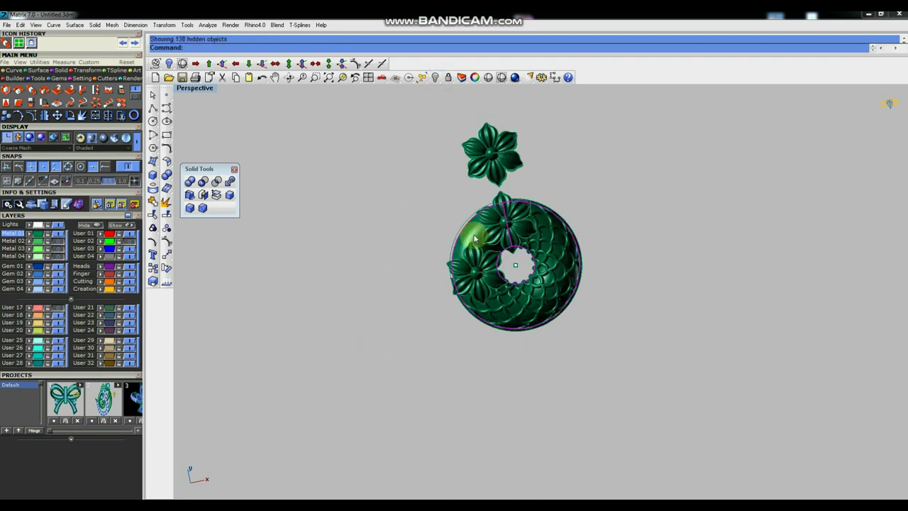
Hide the solid ring.
{"action": "key", "text": "ctrl+h"}
{"action": "mouse_move", "coordinate": [531, 290]}
{"action": "right_mouse_down"}
{"action": "mouse_move", "coordinate": [532, 245]}
{"action": "mouse_move", "coordinate": [574, 269]}
{"action": "mouse_move", "coordinate": [531, 257]}
{"action": "right_mouse_up"}
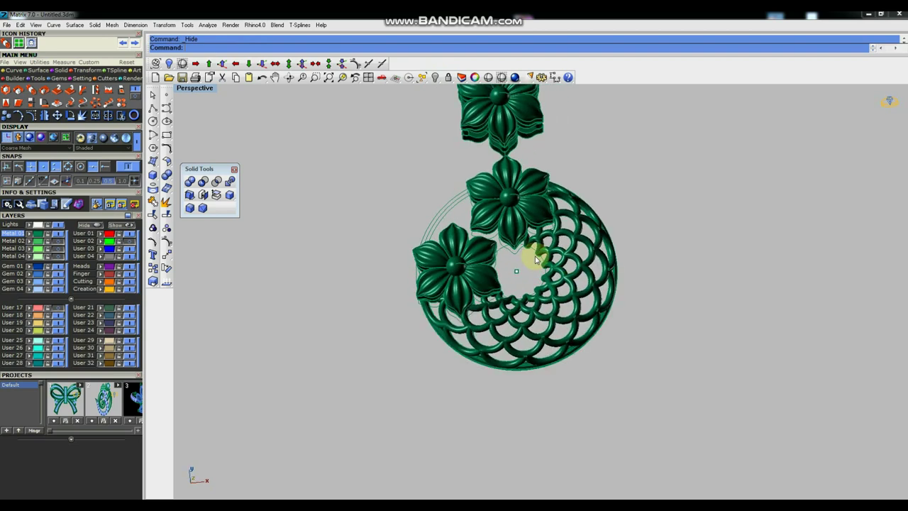
{"action": "scroll", "coordinate": [542, 259], "scroll_direction": "up", "scroll_amount": 3}
{"action": "scroll", "coordinate": [541, 260], "scroll_direction": "up", "scroll_amount": 1}
{"action": "scroll", "coordinate": [541, 260], "scroll_direction": "up", "scroll_amount": 2}
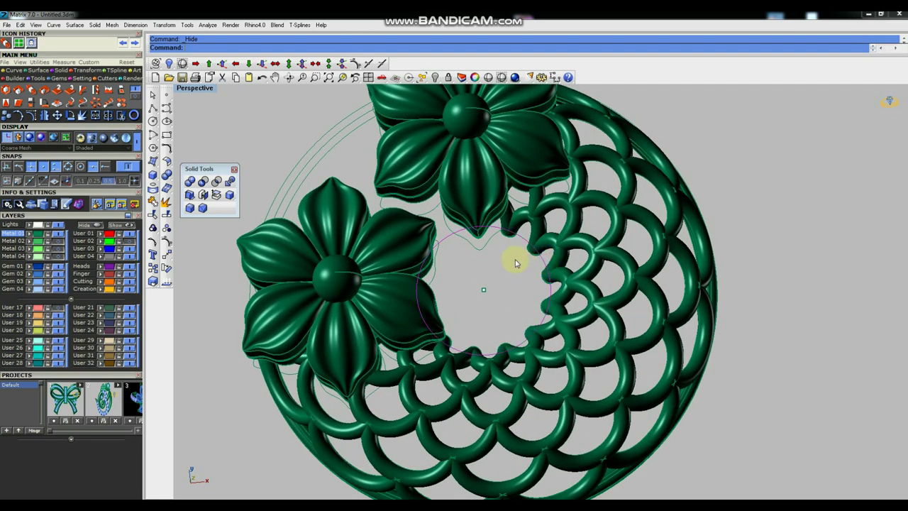
Pipe the centre circle with radius 25 to form a closed tube.
{"action": "type", "text": "Pipe"}
{"action": "key", "text": "Return"}
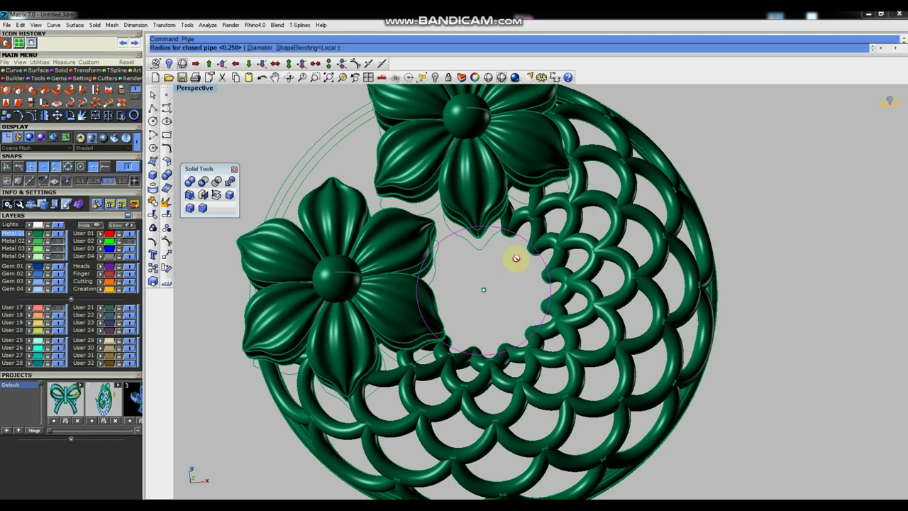
{"action": "key", "text": "Return"}
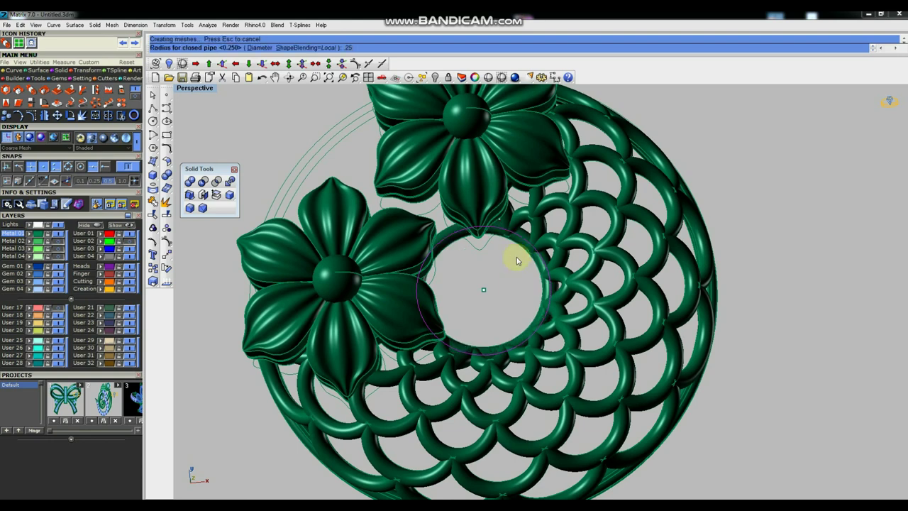
{"action": "key", "text": "Return"}
{"action": "scroll", "coordinate": [748, 283], "scroll_direction": "down", "scroll_amount": 3}
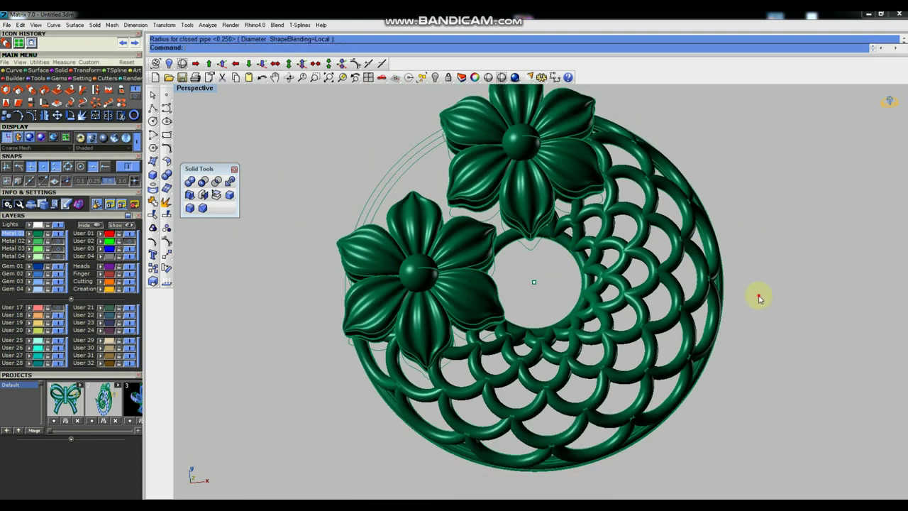
{"action": "mouse_move", "coordinate": [458, 284]}
{"action": "right_mouse_down"}
{"action": "mouse_move", "coordinate": [551, 297]}
{"action": "mouse_move", "coordinate": [504, 286]}
{"action": "right_mouse_up"}
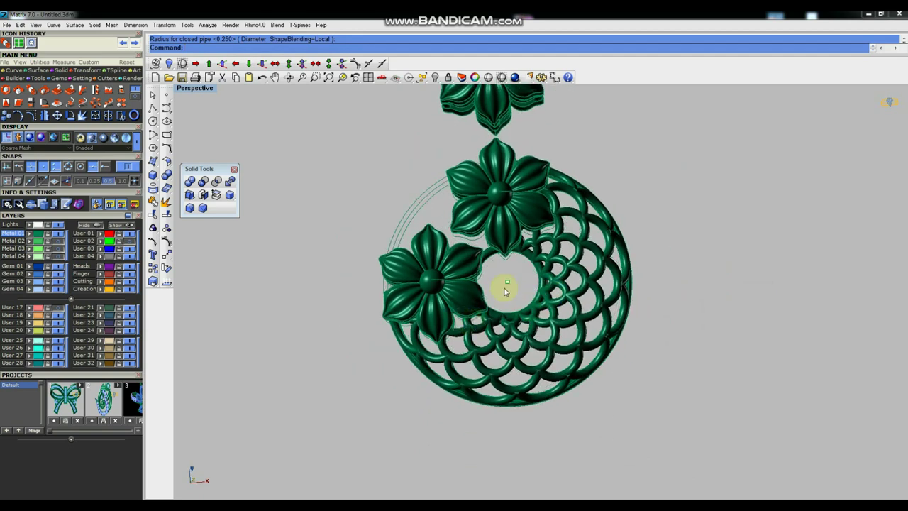
{"action": "left_click", "coordinate": [419, 202]}
Hide the selected ring guide curves.
{"action": "key", "text": "ctrl+h"}
{"action": "mouse_move", "coordinate": [640, 330]}
{"action": "right_mouse_down"}
{"action": "mouse_move", "coordinate": [614, 300]}
{"action": "mouse_move", "coordinate": [619, 341]}
{"action": "right_mouse_up"}
{"action": "scroll", "coordinate": [606, 277], "scroll_direction": "up", "scroll_amount": 2}
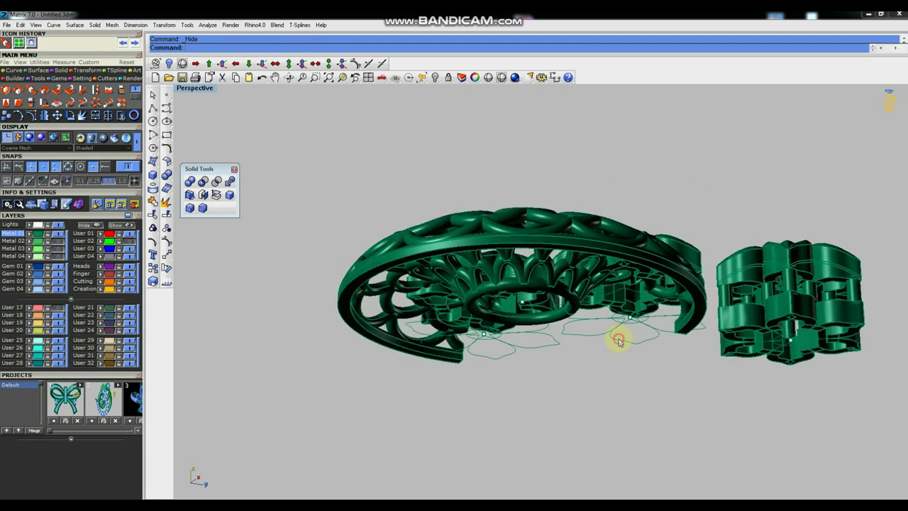
{"action": "right_click_drag", "start_coordinate": [578, 274], "coordinate": [578, 337]}
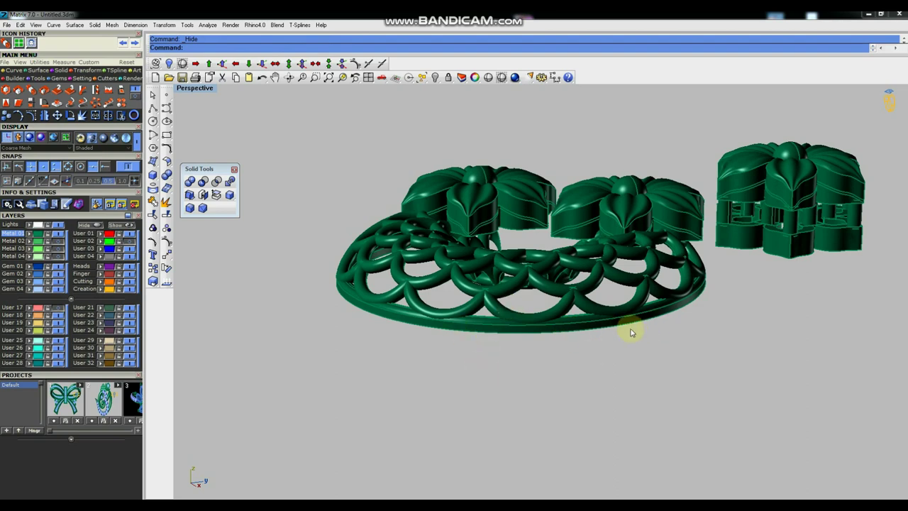
{"action": "scroll", "coordinate": [577, 348], "scroll_direction": "up", "scroll_amount": 1}
{"action": "scroll", "coordinate": [583, 361], "scroll_direction": "up", "scroll_amount": 2}
{"action": "type", "text": "Du"}
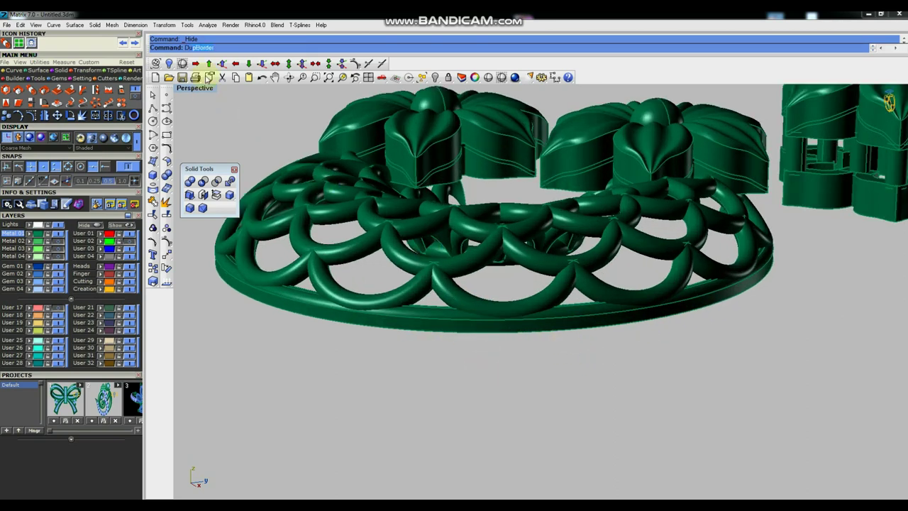
Duplicate the ring's bottom edge and inner top edge with DupEdge.
{"action": "type", "text": "pE"}
{"action": "key", "text": "Return"}
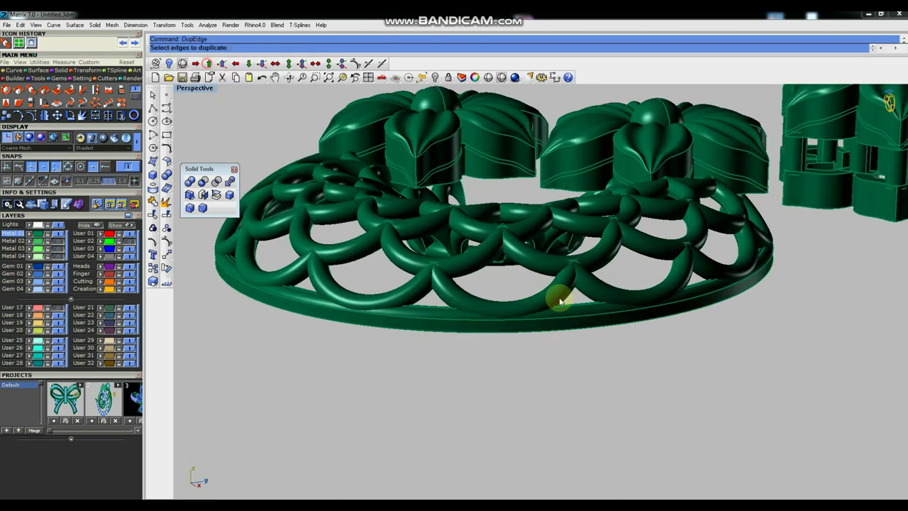
{"action": "left_click", "coordinate": [653, 333]}
{"action": "mouse_move", "coordinate": [653, 338]}
{"action": "right_mouse_down"}
{"action": "mouse_move", "coordinate": [654, 282]}
{"action": "mouse_move", "coordinate": [629, 284]}
{"action": "mouse_move", "coordinate": [594, 182]}
{"action": "right_mouse_up"}
{"action": "left_click", "coordinate": [594, 177]}
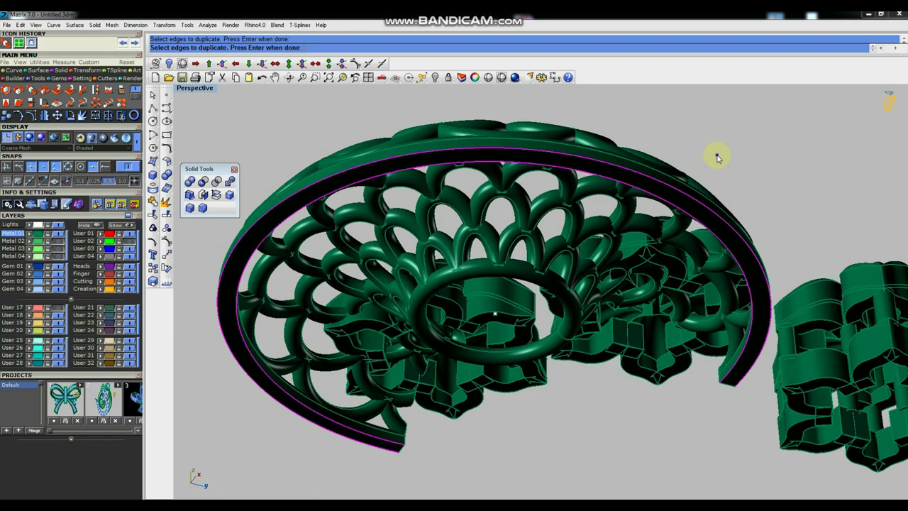
{"action": "key", "text": "Return"}
{"action": "mouse_move", "coordinate": [500, 225]}
{"action": "right_mouse_down"}
{"action": "mouse_move", "coordinate": [551, 239]}
{"action": "mouse_move", "coordinate": [556, 258]}
{"action": "mouse_move", "coordinate": [546, 252]}
{"action": "right_mouse_up"}
Start a Loft and pick the ring's bottom edge curve.
{"action": "type", "text": "t"}
{"action": "key", "text": "Return"}
{"action": "left_click", "coordinate": [603, 308]}
{"action": "left_click", "coordinate": [667, 265]}
{"action": "left_click", "coordinate": [604, 296]}
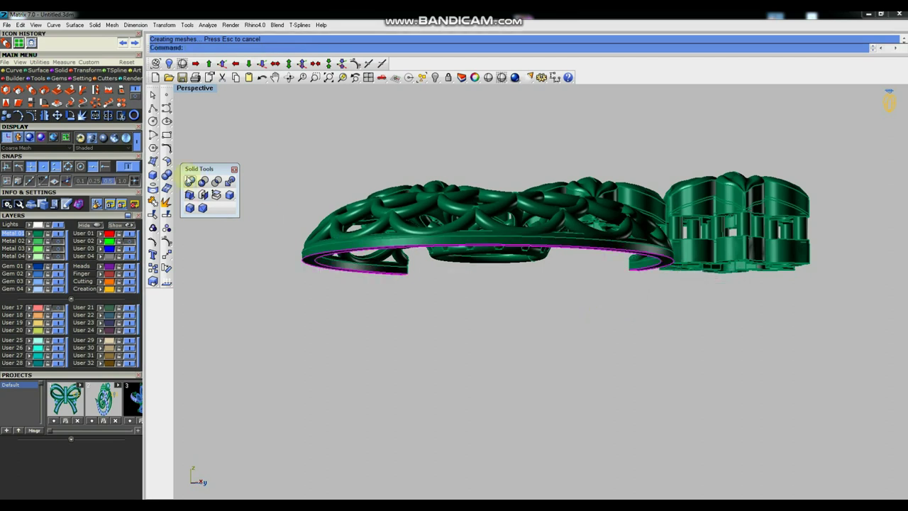
Extrude the ring's edge curve into a band, undoing an accidental move.
{"action": "left_click", "coordinate": [152, 174]}
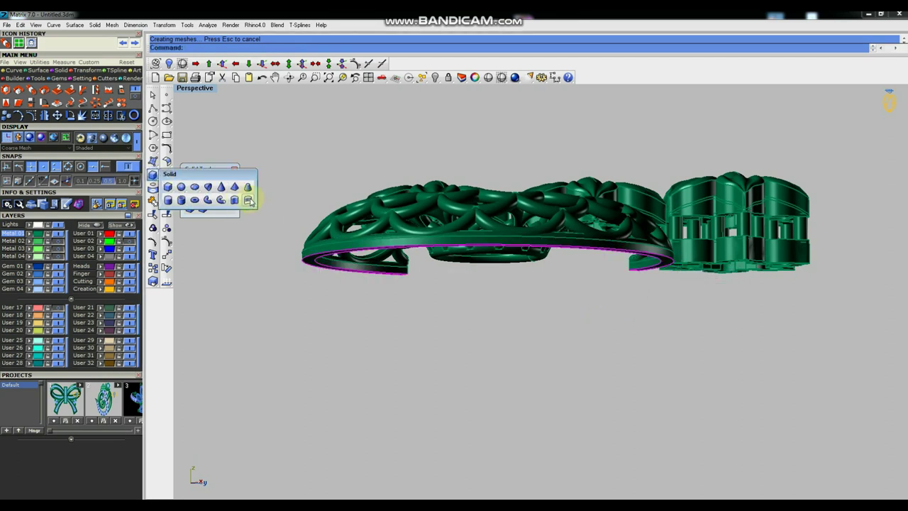
{"action": "left_click", "coordinate": [249, 202]}
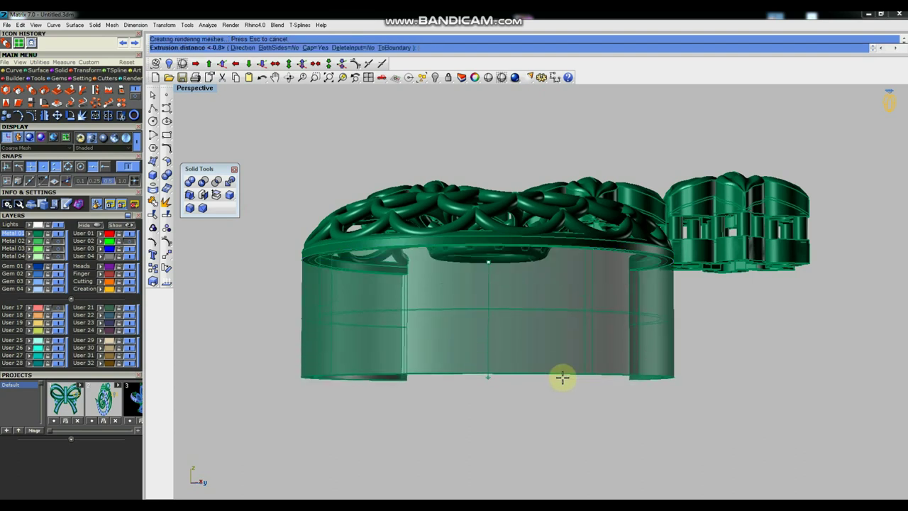
{"action": "type", "text": "-2.1"}
{"action": "left_click", "coordinate": [563, 377]}
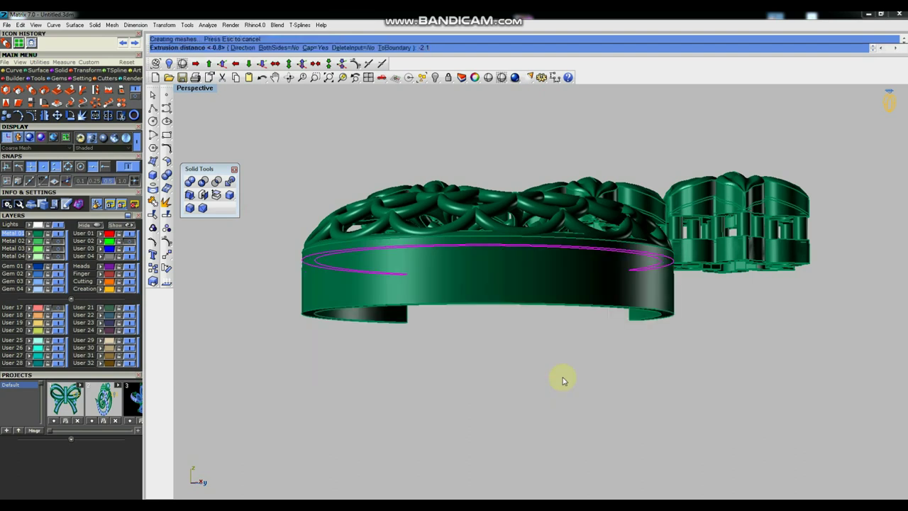
{"action": "left_click", "coordinate": [594, 289]}
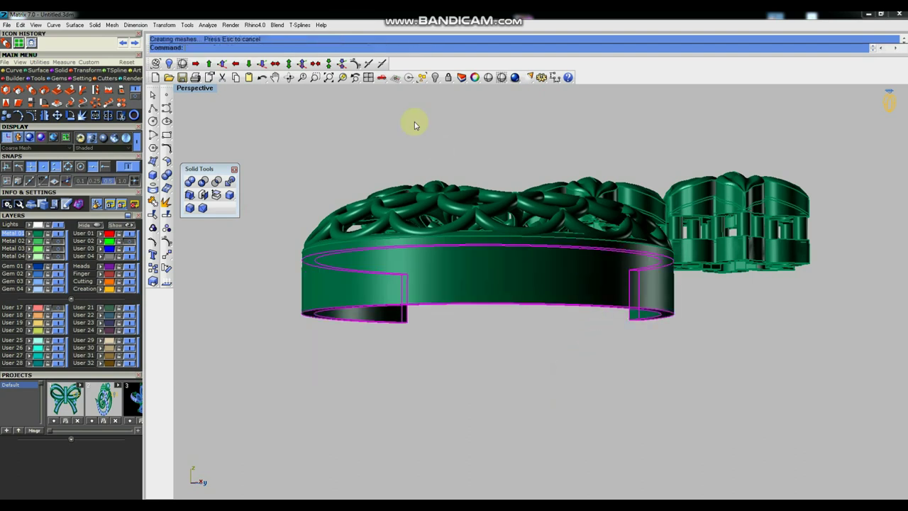
{"action": "left_click", "coordinate": [222, 64]}
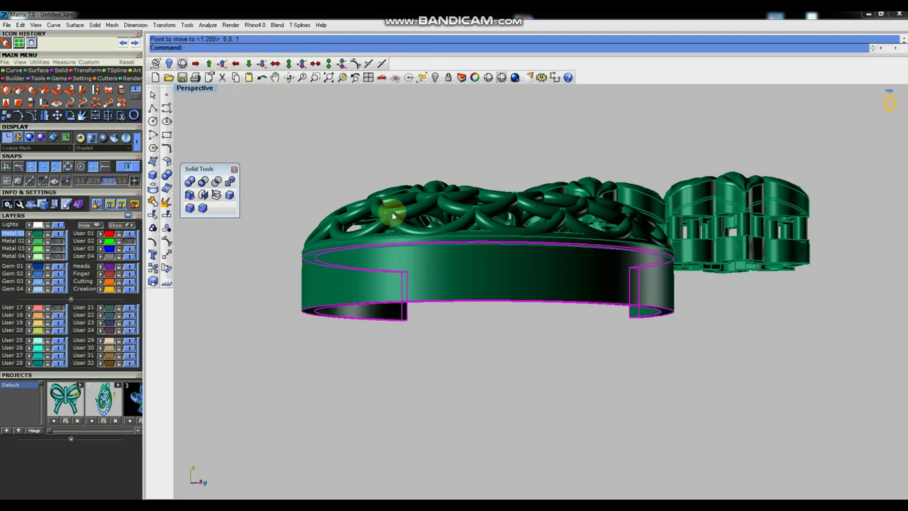
{"action": "key", "text": "ctrl+z"}
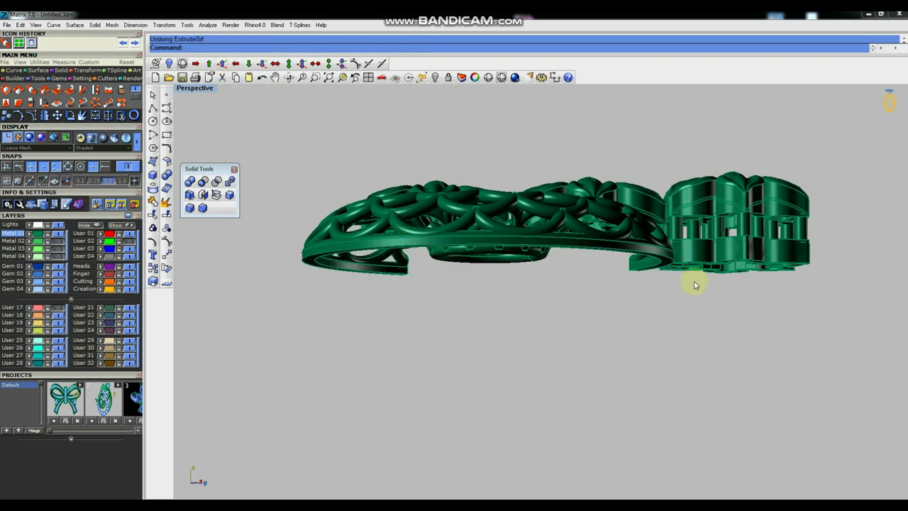
Extrude the band surface into a solid with Extrude Surface.
{"action": "left_click", "coordinate": [663, 264]}
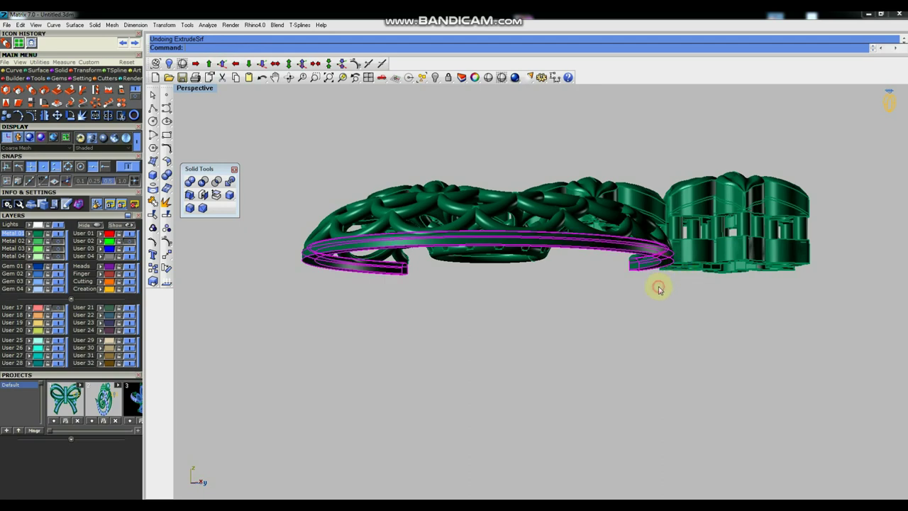
{"action": "scroll", "coordinate": [663, 262], "scroll_direction": "up", "scroll_amount": 1}
{"action": "scroll", "coordinate": [664, 264], "scroll_direction": "up", "scroll_amount": 1}
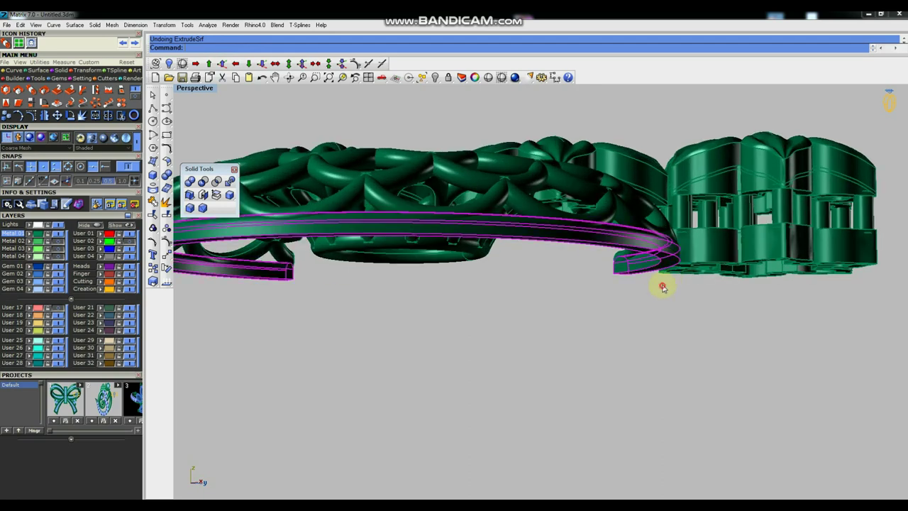
{"action": "left_click", "coordinate": [670, 255]}
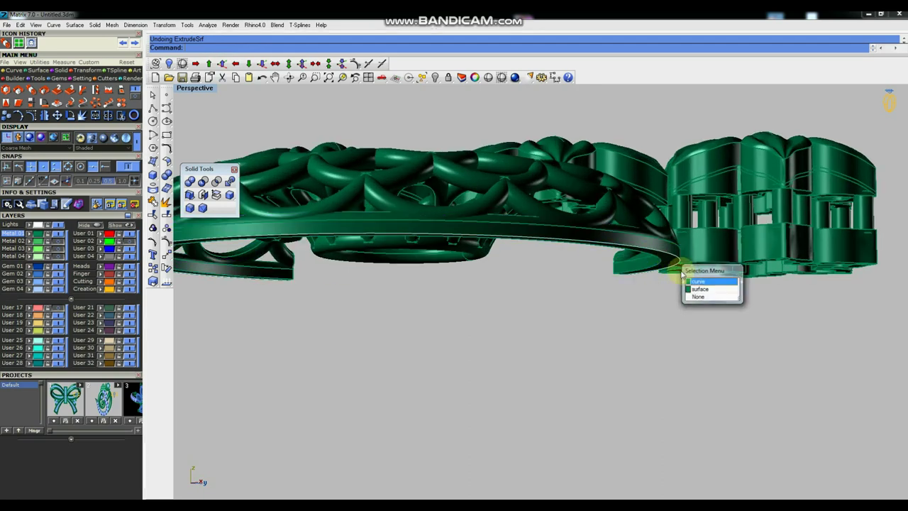
{"action": "left_click", "coordinate": [720, 291]}
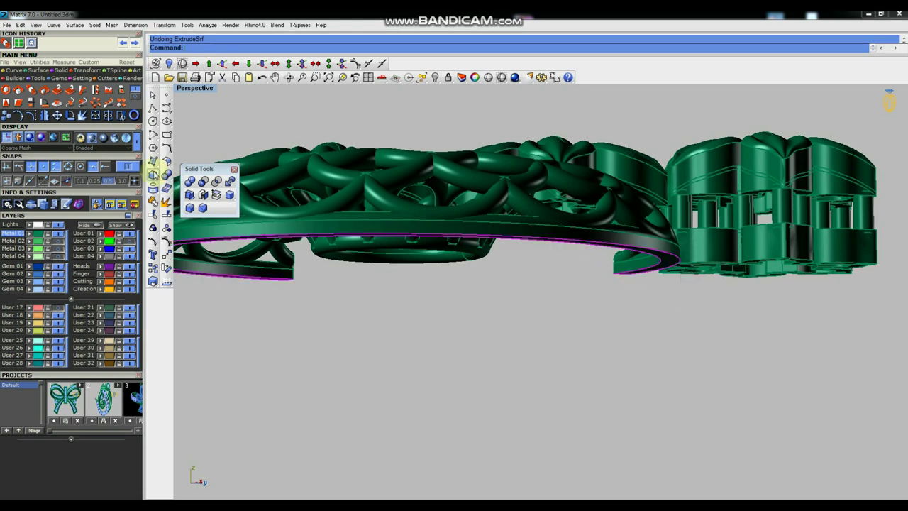
{"action": "left_click", "coordinate": [152, 173]}
{"action": "left_click", "coordinate": [246, 199]}
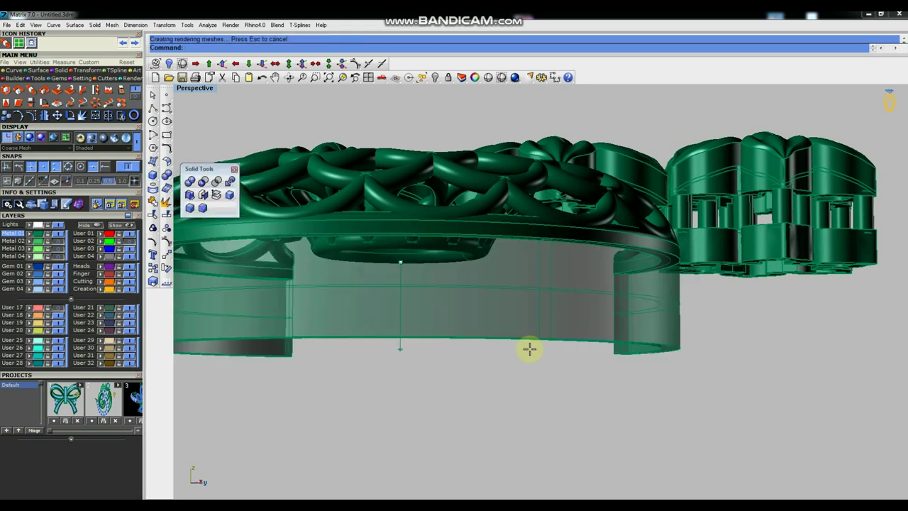
{"action": "scroll", "coordinate": [533, 338], "scroll_direction": "down", "scroll_amount": 1}
{"action": "scroll", "coordinate": [540, 335], "scroll_direction": "down", "scroll_amount": 1}
{"action": "scroll", "coordinate": [540, 335], "scroll_direction": "down", "scroll_amount": 1}
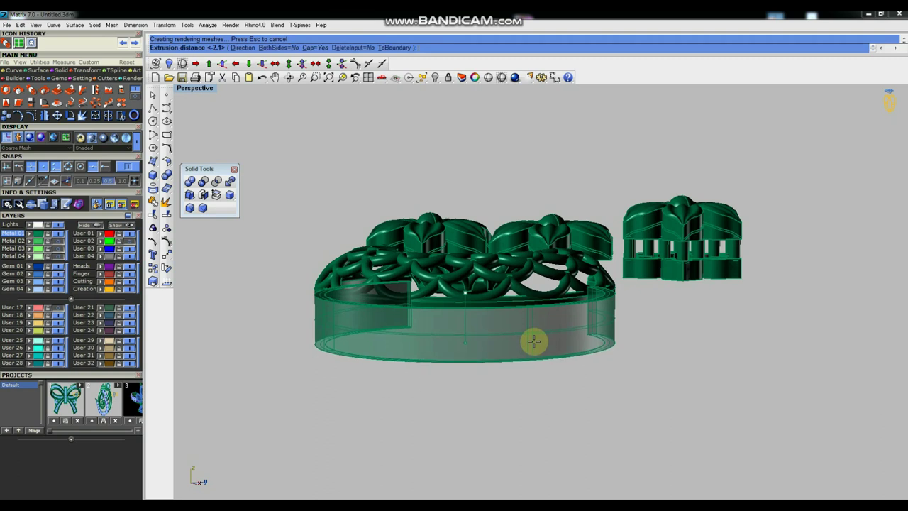
{"action": "left_click", "coordinate": [537, 342]}
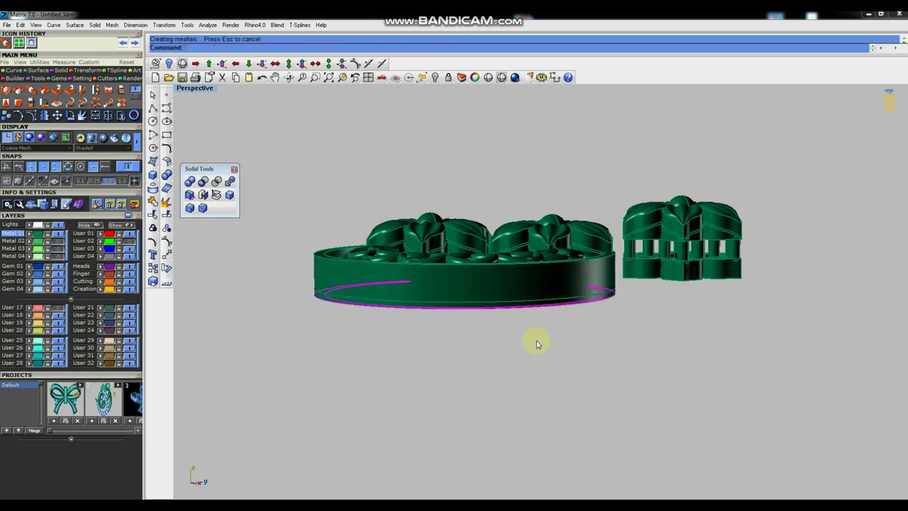
Repeat the surface extrusion upward and commit it as a solid.
{"action": "right_click", "coordinate": [539, 345]}
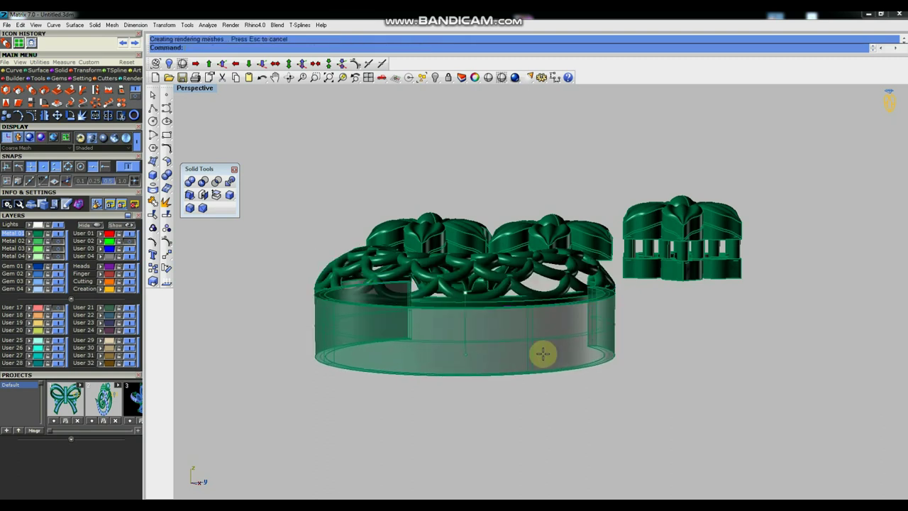
{"action": "type", "text": "-2"}
{"action": "left_click", "coordinate": [544, 355]}
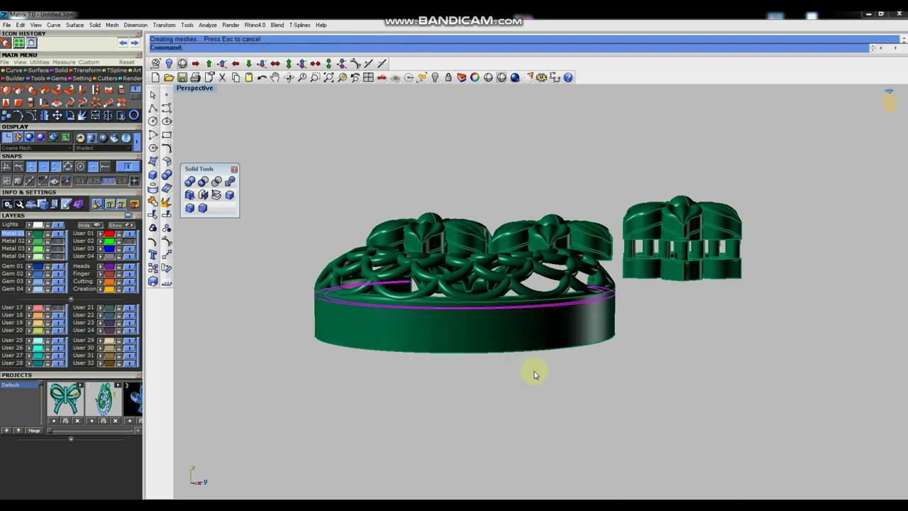
{"action": "mouse_move", "coordinate": [554, 368]}
{"action": "right_mouse_down"}
{"action": "mouse_move", "coordinate": [597, 317]}
{"action": "mouse_move", "coordinate": [561, 336]}
{"action": "mouse_move", "coordinate": [553, 360]}
{"action": "mouse_move", "coordinate": [482, 312]}
{"action": "mouse_move", "coordinate": [497, 345]}
{"action": "mouse_move", "coordinate": [502, 315]}
{"action": "right_mouse_up"}
Group the pierced ring with its two attached flowers, leaving the third flower separate.
{"action": "left_click_drag", "start_coordinate": [356, 167], "coordinate": [591, 391]}
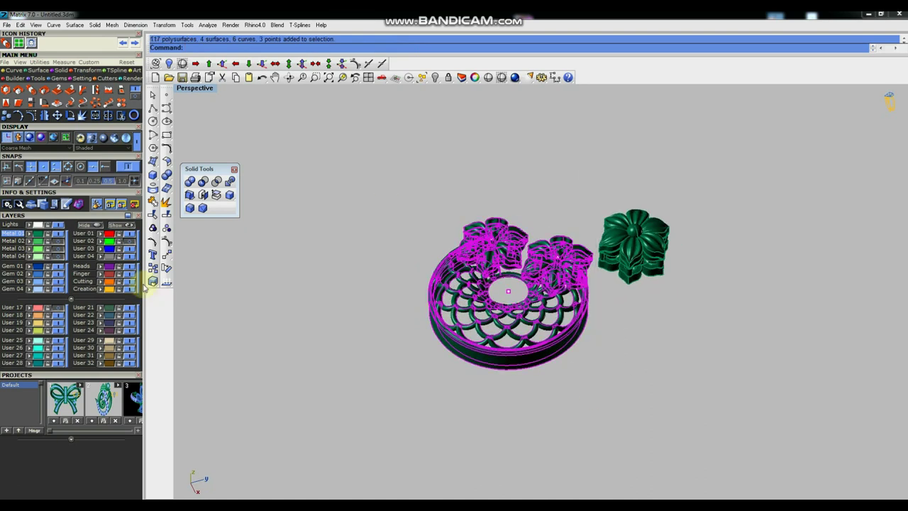
{"action": "left_click", "coordinate": [152, 229]}
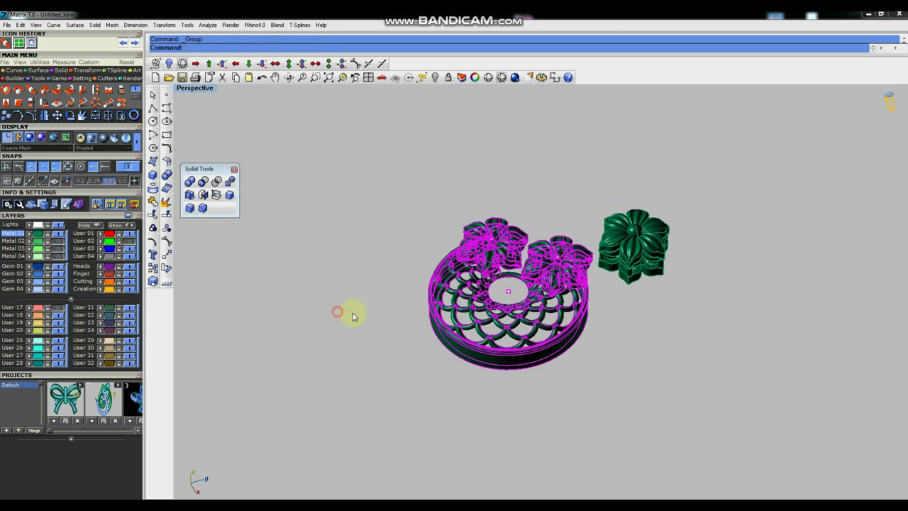
{"action": "mouse_move", "coordinate": [386, 324]}
{"action": "right_mouse_down"}
{"action": "mouse_move", "coordinate": [494, 377]}
{"action": "mouse_move", "coordinate": [589, 272]}
{"action": "mouse_move", "coordinate": [537, 355]}
{"action": "mouse_move", "coordinate": [570, 369]}
{"action": "mouse_move", "coordinate": [604, 247]}
{"action": "mouse_move", "coordinate": [581, 203]}
{"action": "right_mouse_up"}
Orbit around the pendant to inspect it, then maximize the Top viewport.
{"action": "scroll", "coordinate": [583, 207], "scroll_direction": "up", "scroll_amount": 1}
{"action": "scroll", "coordinate": [586, 210], "scroll_direction": "up", "scroll_amount": 2}
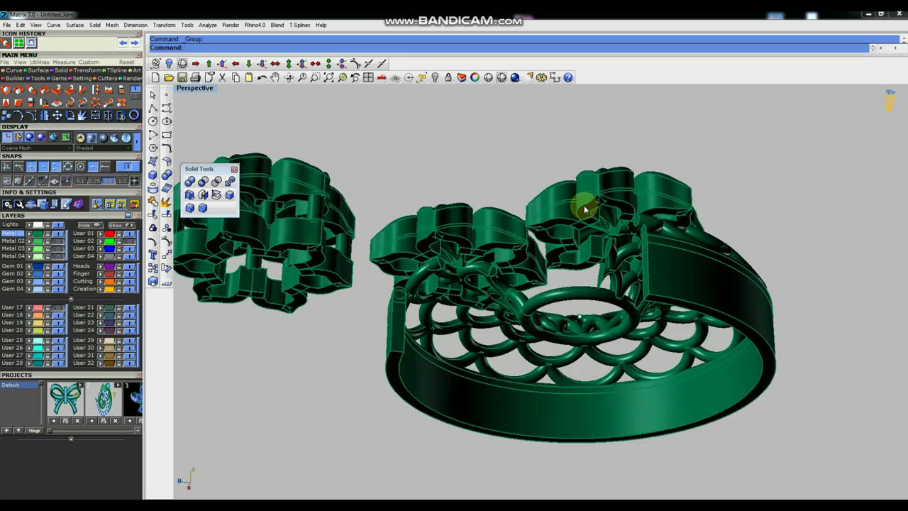
{"action": "mouse_move", "coordinate": [644, 289]}
{"action": "right_mouse_down"}
{"action": "mouse_move", "coordinate": [645, 248]}
{"action": "mouse_move", "coordinate": [662, 265]}
{"action": "right_mouse_up"}
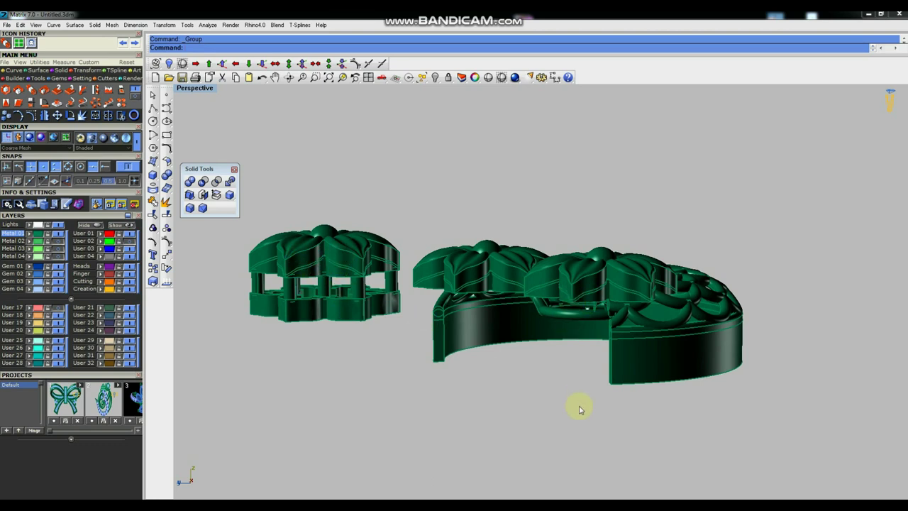
{"action": "mouse_move", "coordinate": [569, 347]}
{"action": "right_mouse_down"}
{"action": "mouse_move", "coordinate": [756, 310]}
{"action": "mouse_move", "coordinate": [674, 381]}
{"action": "mouse_move", "coordinate": [627, 300]}
{"action": "mouse_move", "coordinate": [603, 348]}
{"action": "mouse_move", "coordinate": [540, 312]}
{"action": "right_mouse_up"}
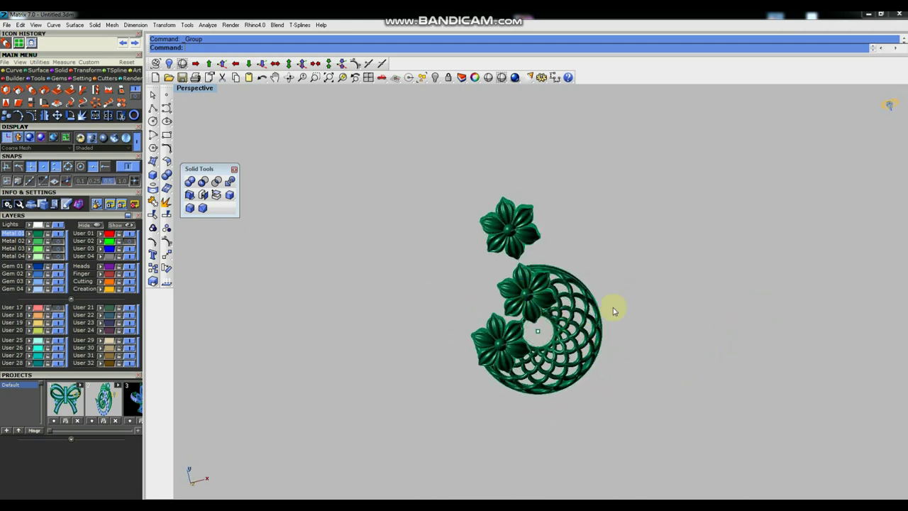
{"action": "mouse_move", "coordinate": [612, 308]}
{"action": "right_mouse_down"}
{"action": "mouse_move", "coordinate": [583, 300]}
{"action": "mouse_move", "coordinate": [491, 226]}
{"action": "right_mouse_up"}
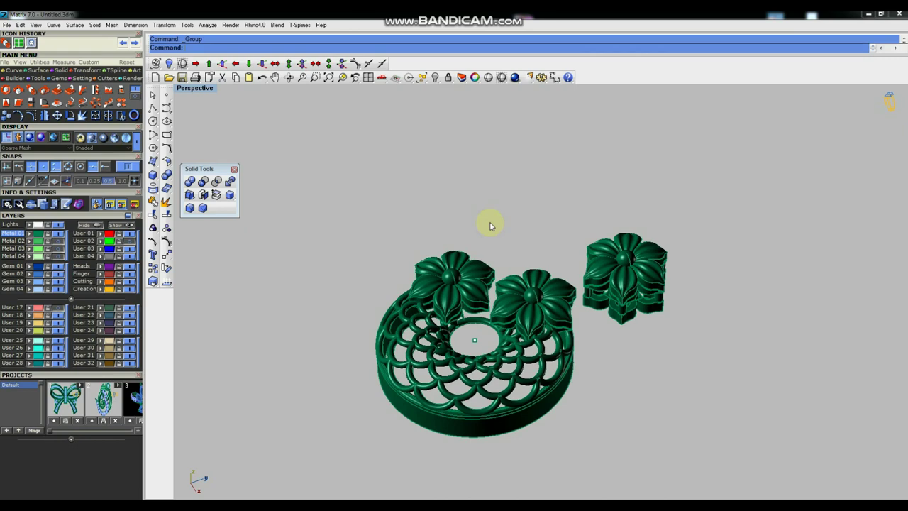
{"action": "key", "text": "ctrl+F1"}
{"action": "scroll", "coordinate": [526, 312], "scroll_direction": "down", "scroll_amount": 3}
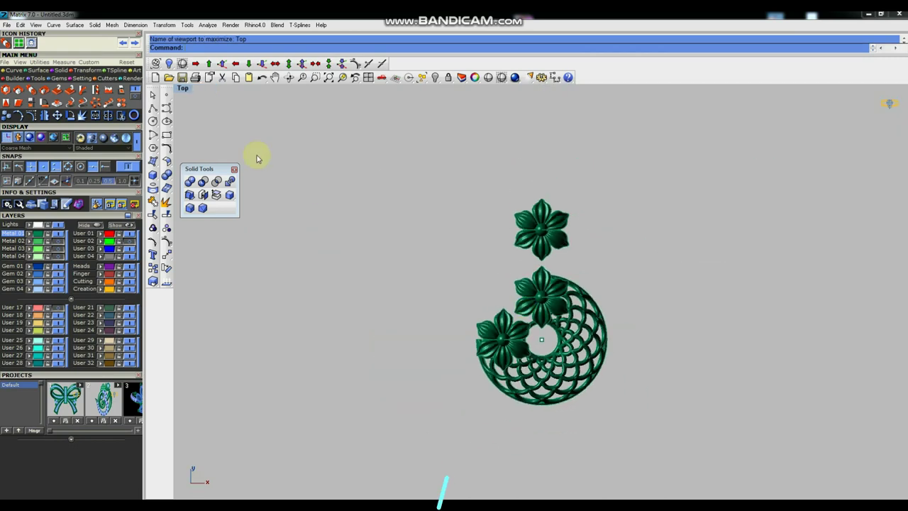
Draw a vertical centre line upward from the ring centre.
{"action": "left_click", "coordinate": [154, 108]}
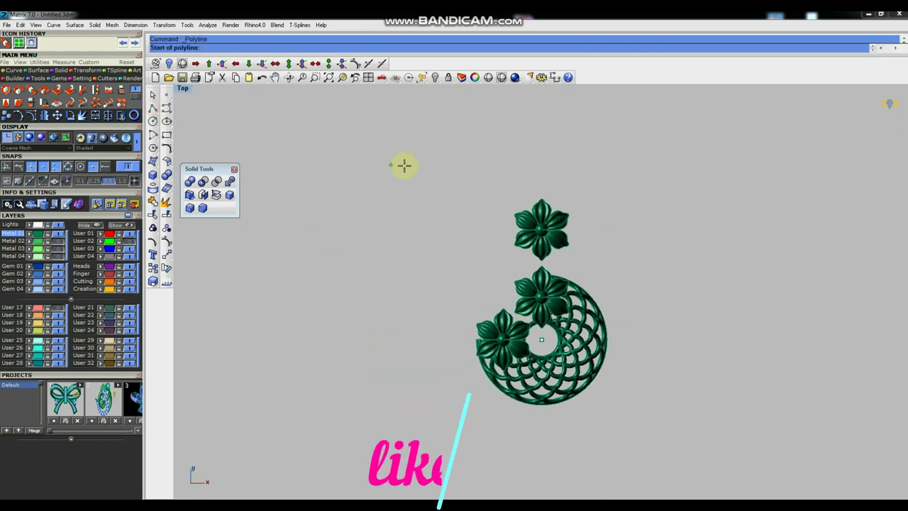
{"action": "left_click", "coordinate": [547, 114]}
{"action": "key", "text": "Return"}
Place a point on the vertical line and move it to between the two flowers.
{"action": "left_click", "coordinate": [167, 94]}
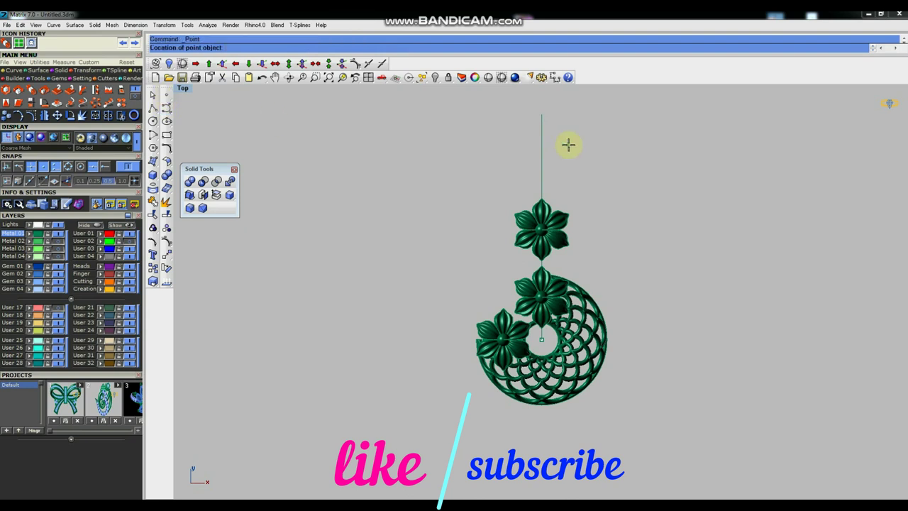
{"action": "left_click", "coordinate": [547, 160]}
{"action": "left_click", "coordinate": [153, 121]}
{"action": "key", "text": "Escape"}
{"action": "left_click", "coordinate": [542, 163]}
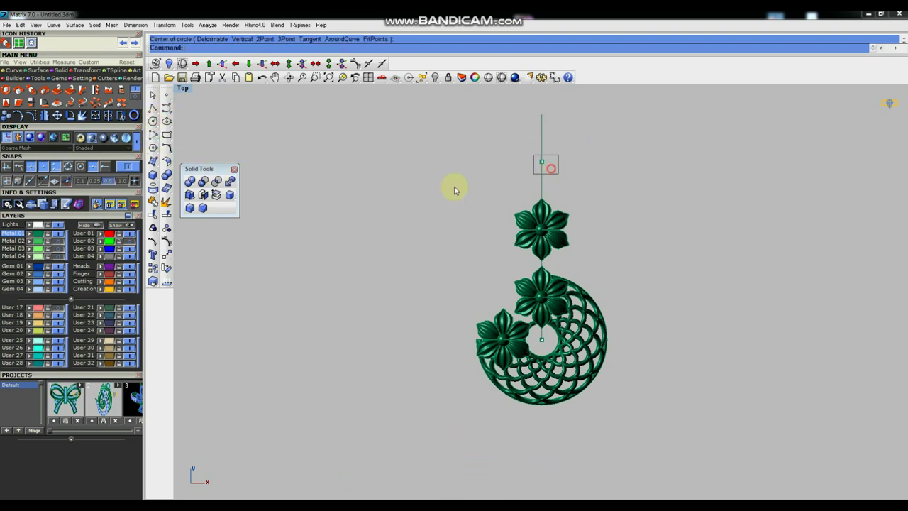
{"action": "left_click", "coordinate": [424, 222]}
{"action": "left_click", "coordinate": [428, 325]}
{"action": "scroll", "coordinate": [539, 264], "scroll_direction": "up", "scroll_amount": 5}
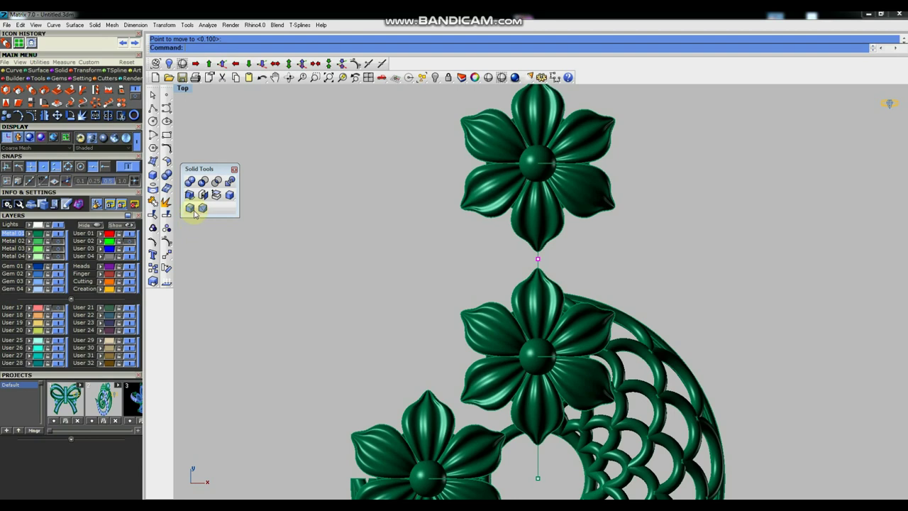
Draw a radius-2 circle on that point and offset a larger concentric circle around it.
{"action": "left_click", "coordinate": [153, 122]}
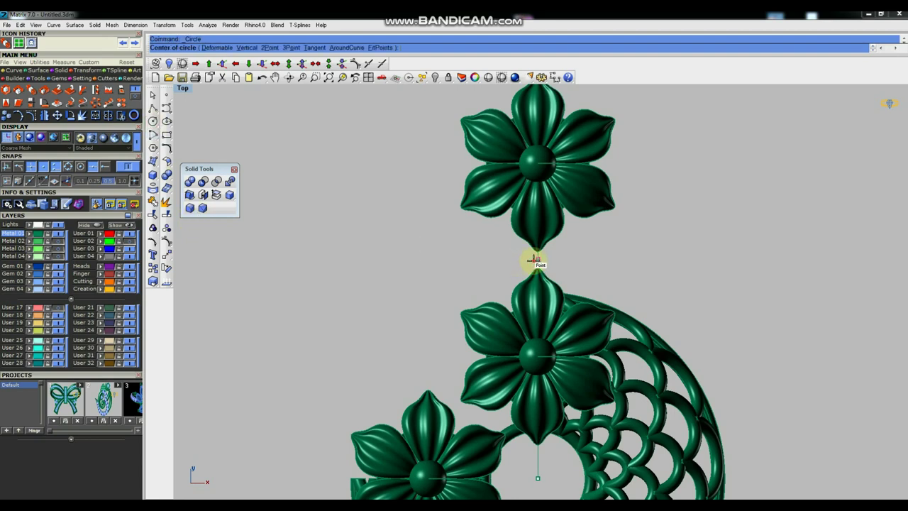
{"action": "left_click", "coordinate": [533, 260]}
{"action": "key", "text": "Return"}
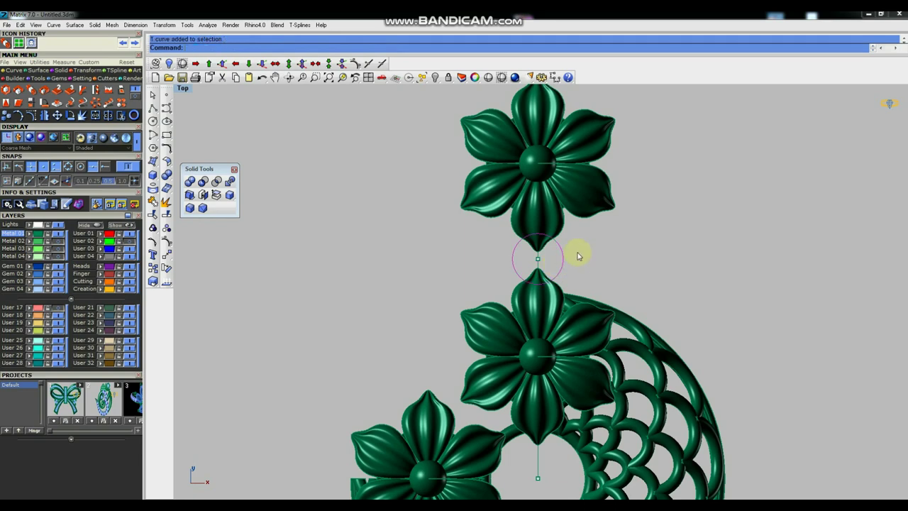
{"action": "type", "text": "O"}
{"action": "key", "text": "Return"}
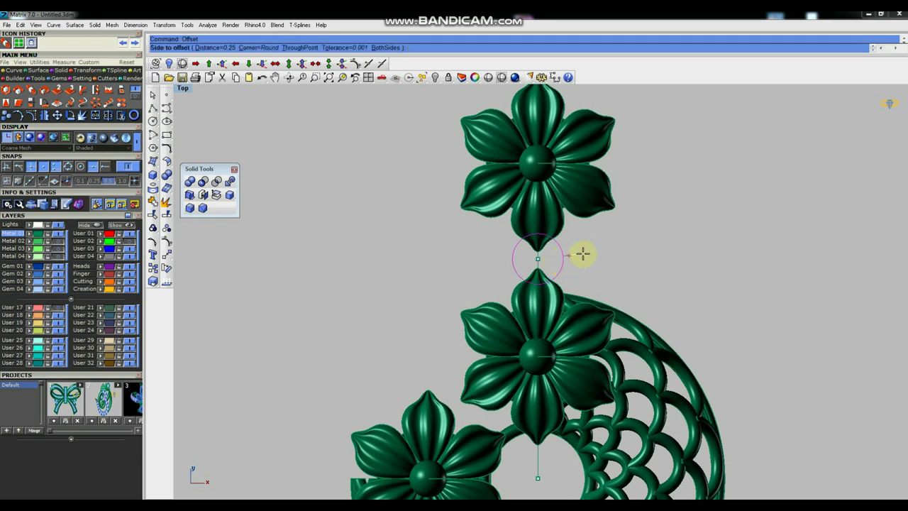
{"action": "type", "text": "4"}
{"action": "left_click", "coordinate": [572, 254]}
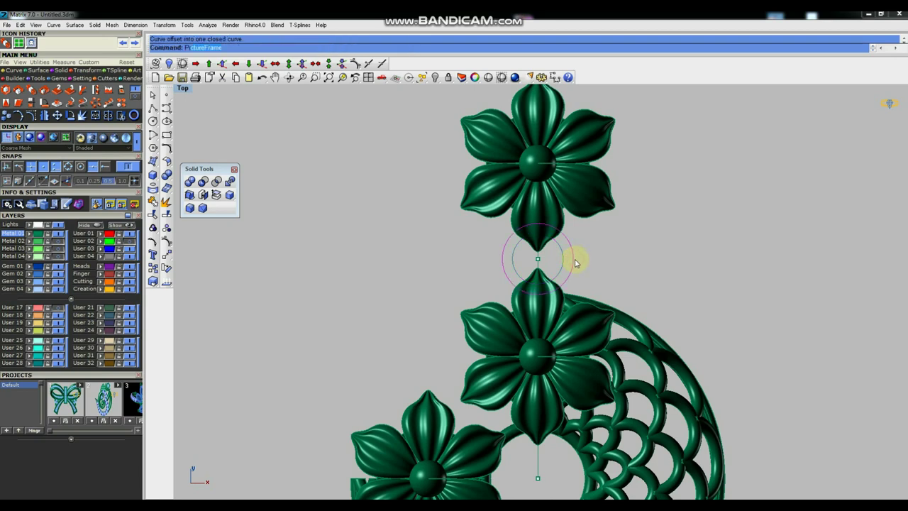
Turn the circle into a round pipe ring with Pipe (pe), then group and delete it.
{"action": "type", "text": "pe"}
{"action": "key", "text": "Return"}
{"action": "left_click", "coordinate": [575, 259]}
{"action": "key", "text": "Return"}
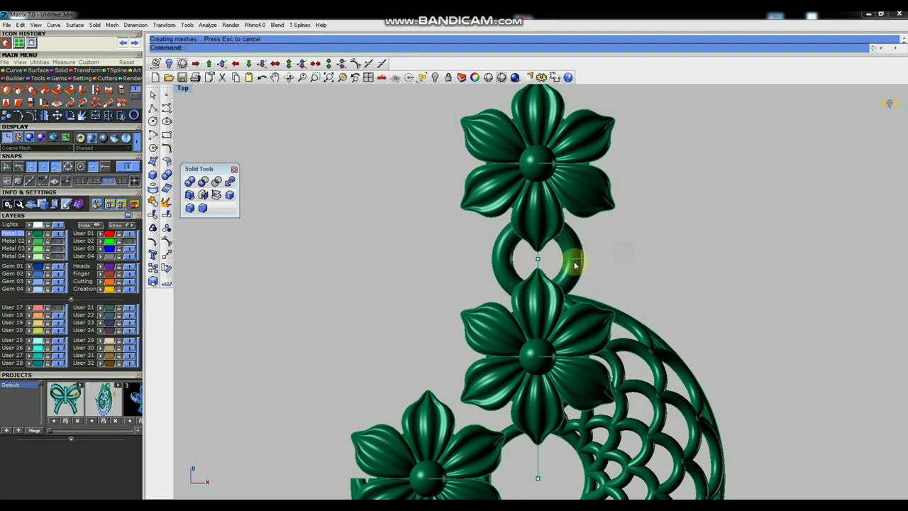
{"action": "left_click", "coordinate": [538, 262]}
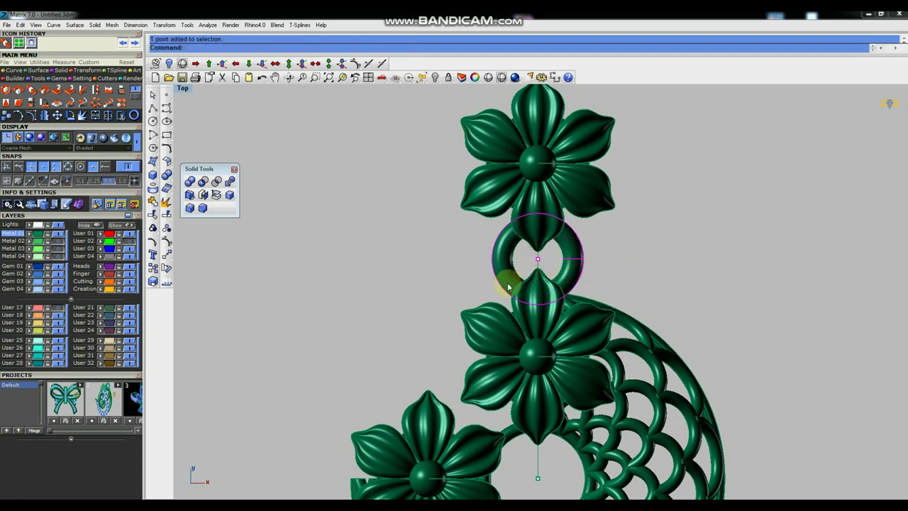
{"action": "left_click", "coordinate": [152, 228]}
{"action": "key", "text": "Delete"}
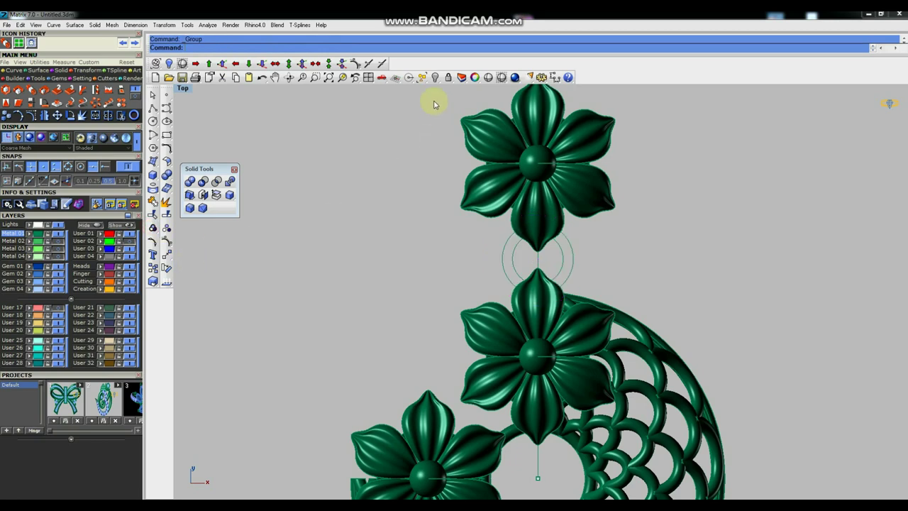
{"action": "left_click", "coordinate": [488, 78]}
In the enlarged perspective view, nudge the connecting jump ring up two steps with Move.
{"action": "left_click", "coordinate": [524, 278]}
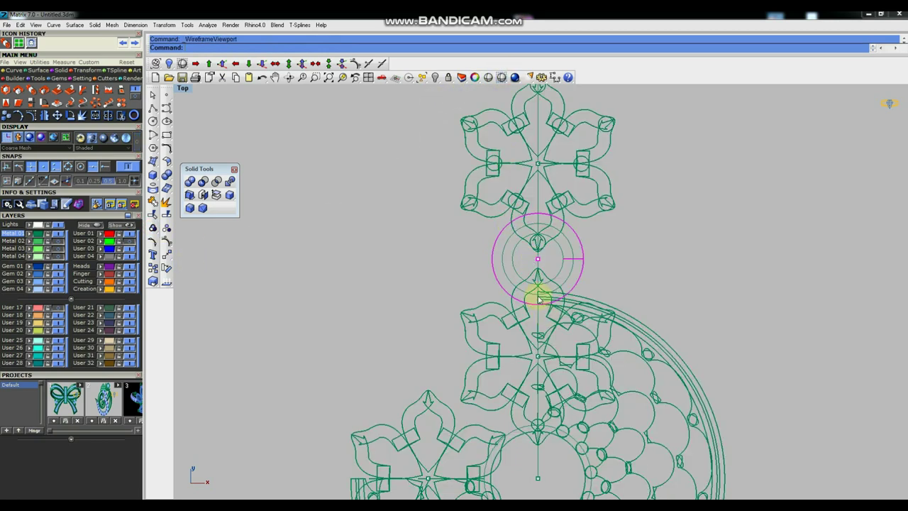
{"action": "scroll", "coordinate": [534, 299], "scroll_direction": "up", "scroll_amount": 3}
{"action": "scroll", "coordinate": [533, 301], "scroll_direction": "down", "scroll_amount": 2}
{"action": "scroll", "coordinate": [553, 237], "scroll_direction": "up", "scroll_amount": 1}
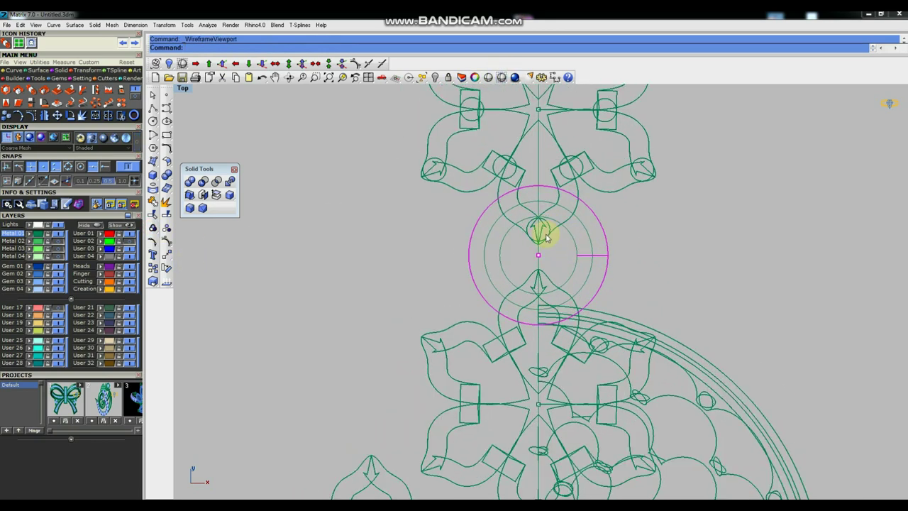
{"action": "scroll", "coordinate": [543, 229], "scroll_direction": "up", "scroll_amount": 2}
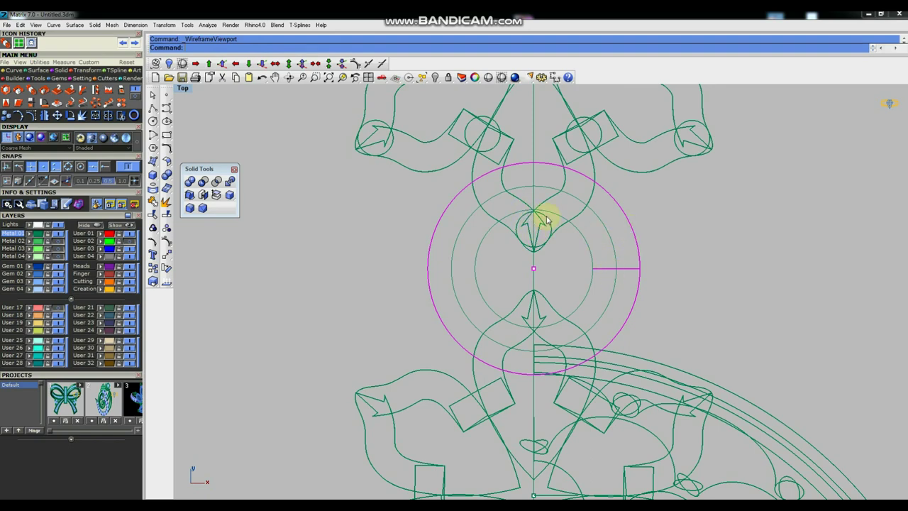
{"action": "key", "text": "ctrl+F4"}
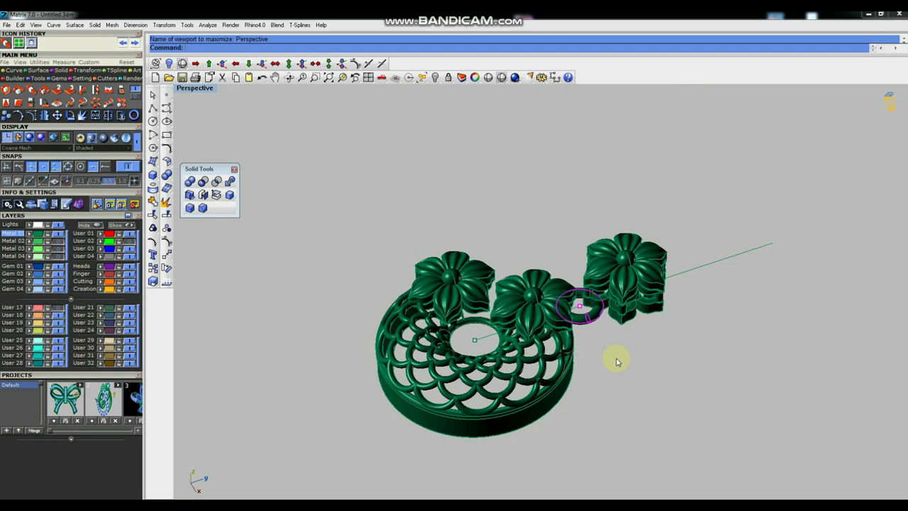
{"action": "scroll", "coordinate": [618, 357], "scroll_direction": "up", "scroll_amount": 1}
{"action": "scroll", "coordinate": [618, 357], "scroll_direction": "up", "scroll_amount": 2}
{"action": "scroll", "coordinate": [628, 314], "scroll_direction": "up", "scroll_amount": 1}
{"action": "scroll", "coordinate": [592, 286], "scroll_direction": "up", "scroll_amount": 2}
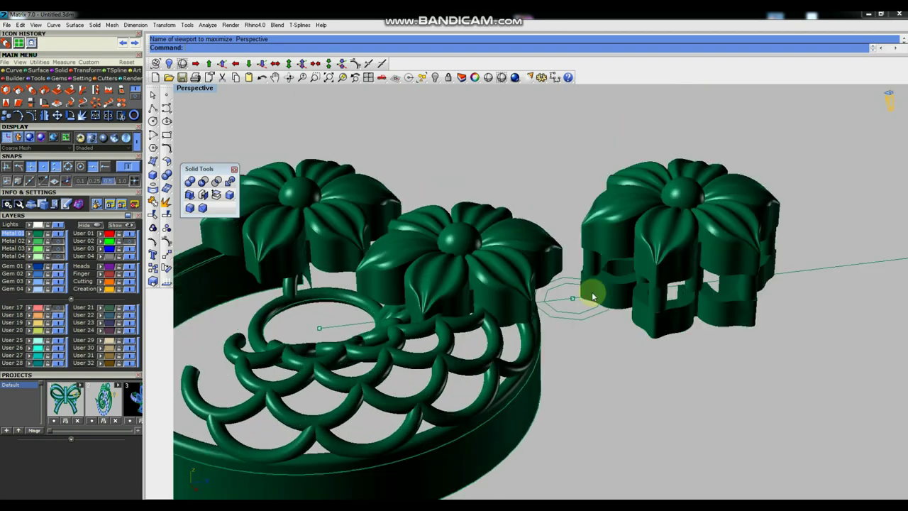
{"action": "scroll", "coordinate": [589, 298], "scroll_direction": "up", "scroll_amount": 1}
{"action": "left_click", "coordinate": [586, 332]}
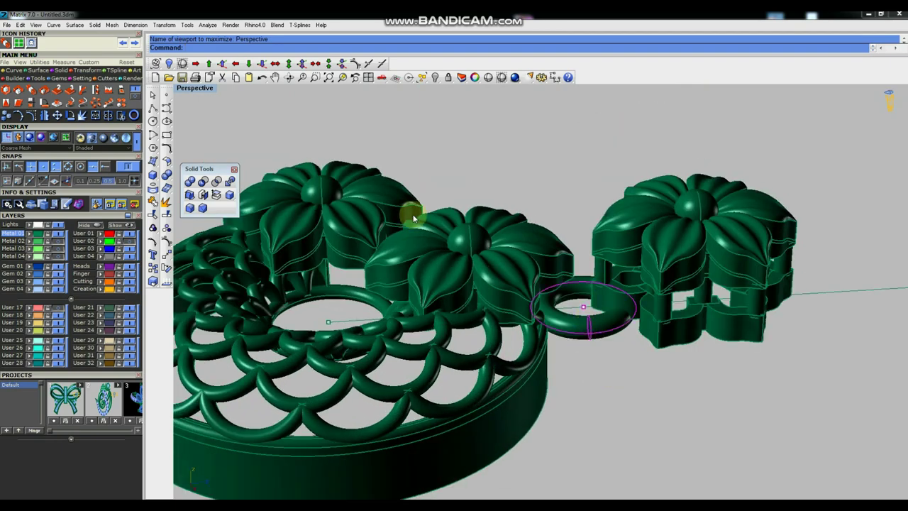
{"action": "left_click", "coordinate": [223, 66]}
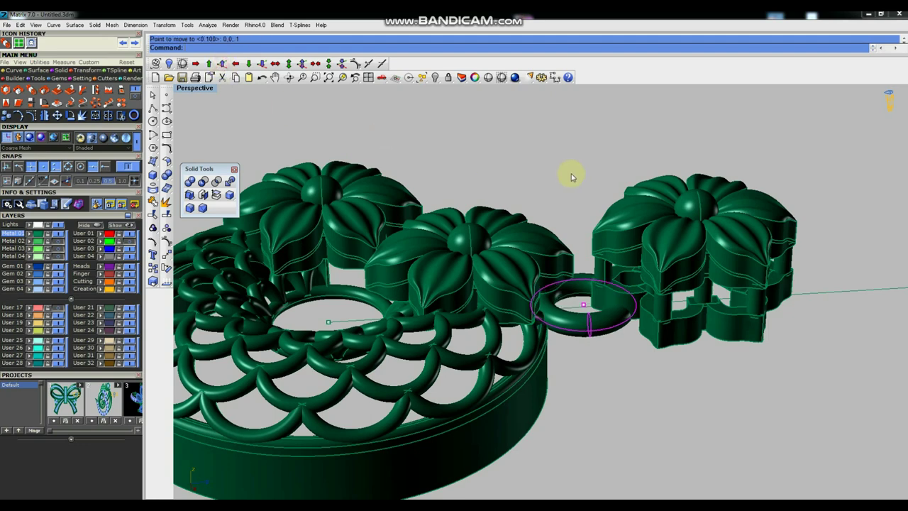
{"action": "key", "text": "alt+Page_Up"}
{"action": "key", "text": "alt+Page_Up"}
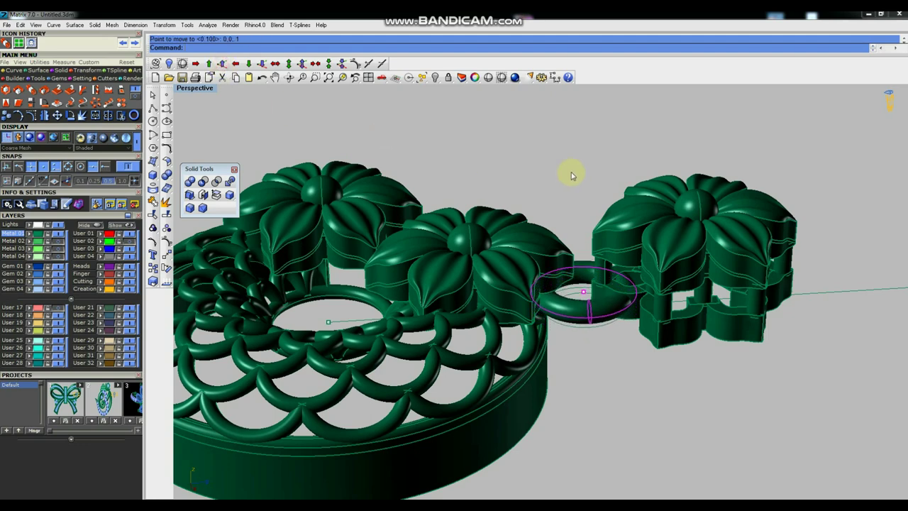
{"action": "key", "text": "alt+Page_Up"}
{"action": "key", "text": "alt+Page_Up"}
{"action": "key", "text": "alt+Page_Up"}
{"action": "key", "text": "alt+Page_Up"}
{"action": "key", "text": "alt+Page_Up"}
{"action": "key", "text": "alt+Page_Up"}
{"action": "key", "text": "alt+Page_Up"}
{"action": "key", "text": "alt+Page_Up"}
{"action": "key", "text": "alt+Page_Up"}
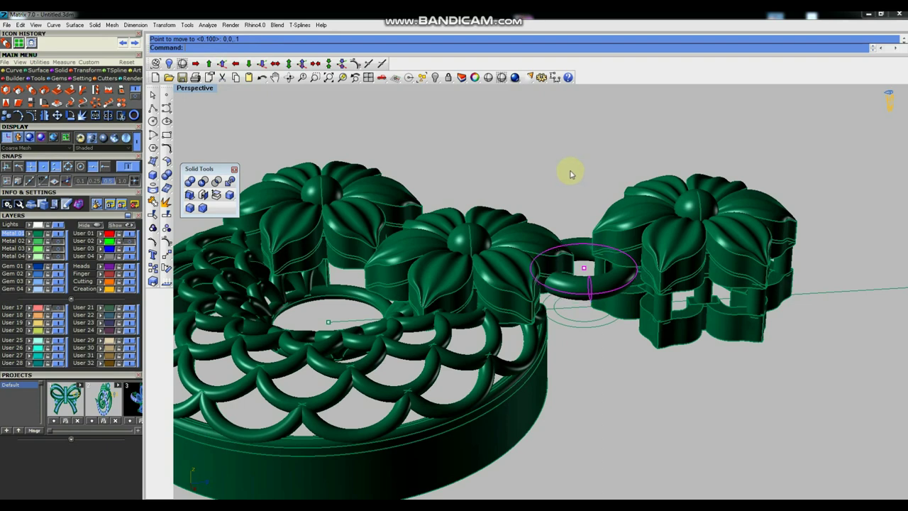
Orbit and zoom around the pendant to check the jump ring interlocks both flowers.
{"action": "right_click_drag", "start_coordinate": [631, 227], "coordinate": [626, 216]}
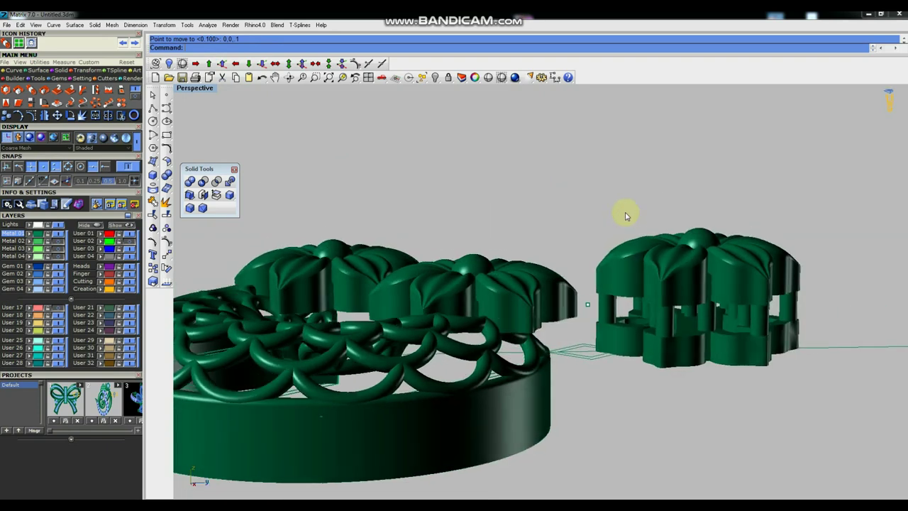
{"action": "scroll", "coordinate": [603, 318], "scroll_direction": "up", "scroll_amount": 1}
{"action": "scroll", "coordinate": [596, 316], "scroll_direction": "up", "scroll_amount": 1}
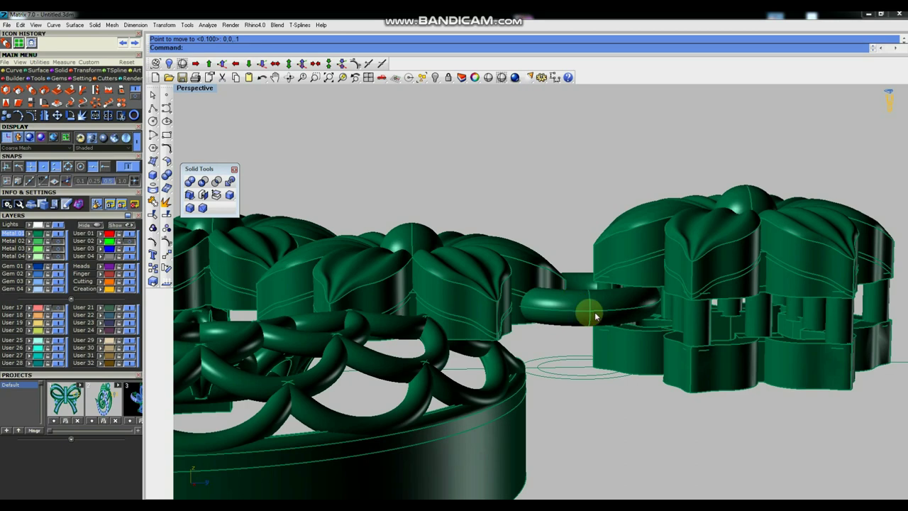
{"action": "scroll", "coordinate": [617, 362], "scroll_direction": "down", "scroll_amount": 2}
{"action": "right_click_drag", "start_coordinate": [629, 361], "coordinate": [579, 353]}
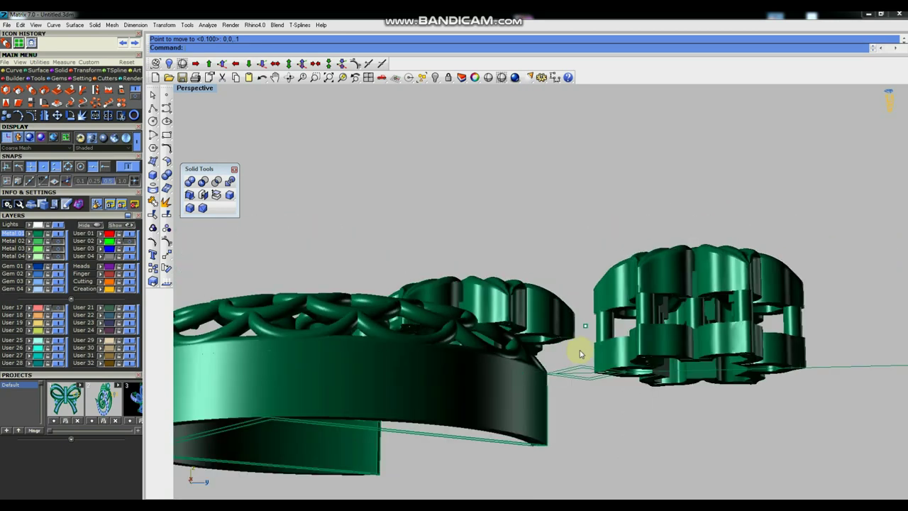
{"action": "scroll", "coordinate": [580, 353], "scroll_direction": "up", "scroll_amount": 1}
{"action": "scroll", "coordinate": [571, 355], "scroll_direction": "up", "scroll_amount": 1}
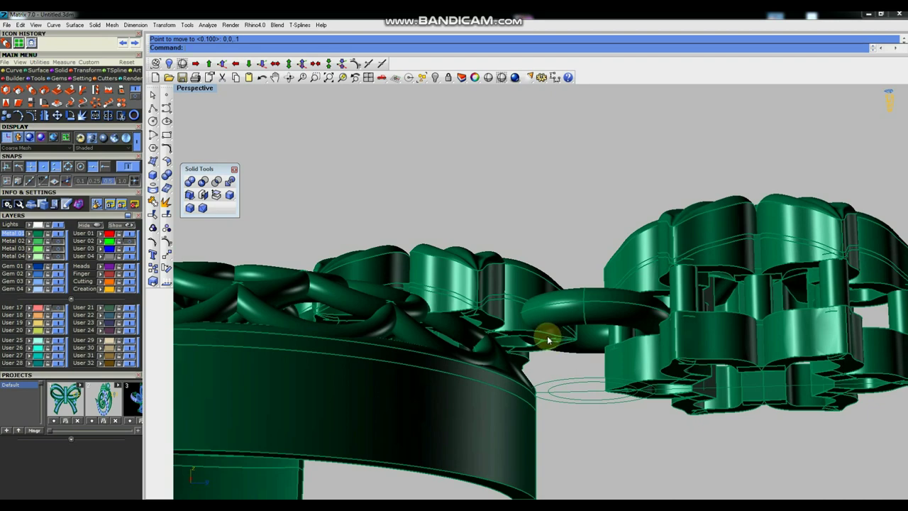
{"action": "scroll", "coordinate": [549, 333], "scroll_direction": "down", "scroll_amount": 1}
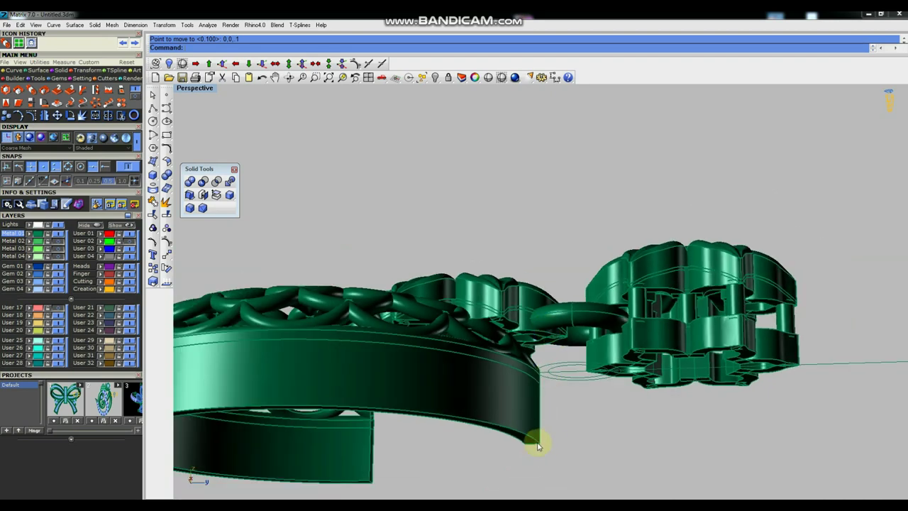
{"action": "mouse_move", "coordinate": [503, 320]}
{"action": "right_mouse_down"}
{"action": "mouse_move", "coordinate": [531, 298]}
{"action": "mouse_move", "coordinate": [556, 317]}
{"action": "mouse_move", "coordinate": [628, 308]}
{"action": "right_mouse_up"}
{"action": "scroll", "coordinate": [639, 305], "scroll_direction": "up", "scroll_amount": 1}
{"action": "scroll", "coordinate": [603, 308], "scroll_direction": "up", "scroll_amount": 1}
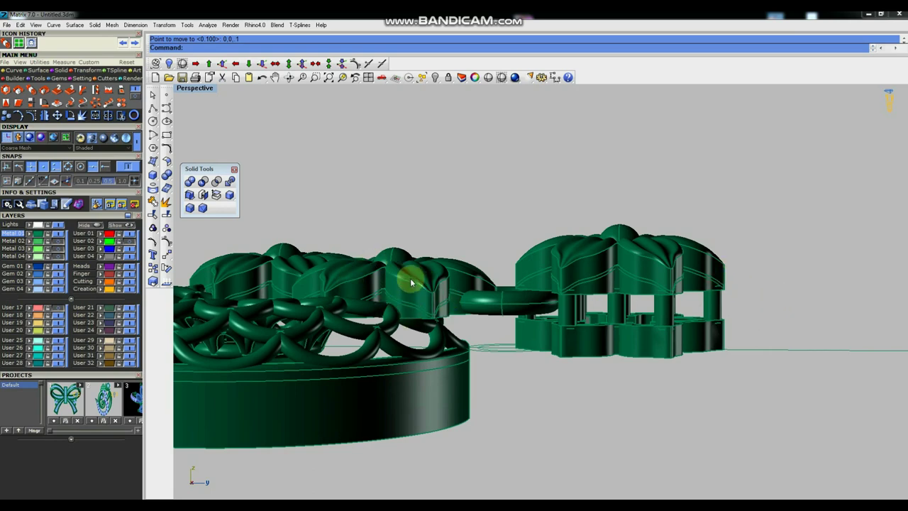
{"action": "scroll", "coordinate": [417, 280], "scroll_direction": "down", "scroll_amount": 2}
{"action": "scroll", "coordinate": [417, 278], "scroll_direction": "down", "scroll_amount": 1}
{"action": "mouse_move", "coordinate": [478, 277]}
{"action": "right_mouse_down"}
{"action": "mouse_move", "coordinate": [563, 313]}
{"action": "mouse_move", "coordinate": [603, 310]}
{"action": "mouse_move", "coordinate": [371, 227]}
{"action": "mouse_move", "coordinate": [456, 294]}
{"action": "mouse_move", "coordinate": [479, 299]}
{"action": "mouse_move", "coordinate": [558, 218]}
{"action": "right_mouse_up"}
Delete the leftover curve, then select the whole pendant, Zoom Selected, and deselect.
{"action": "key", "text": "Delete"}
{"action": "scroll", "coordinate": [509, 251], "scroll_direction": "down", "scroll_amount": 2}
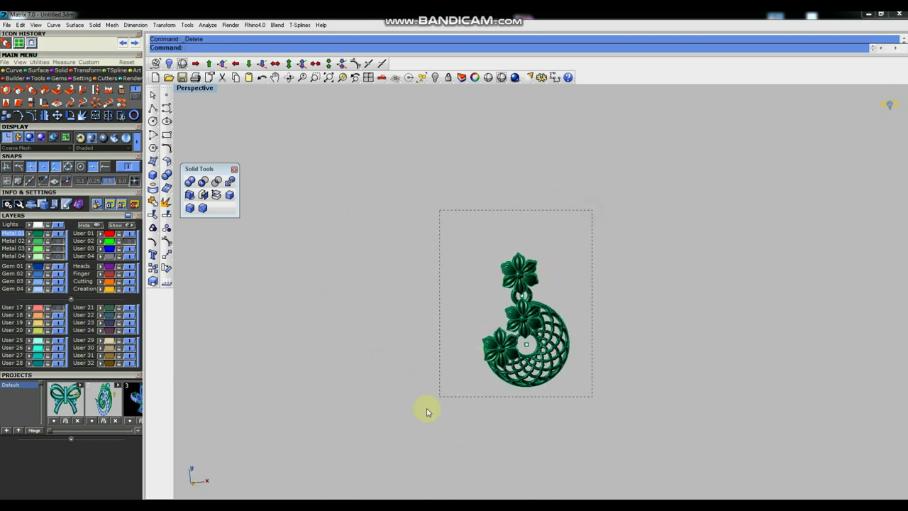
{"action": "left_click_drag", "start_coordinate": [427, 412], "coordinate": [427, 411]}
{"action": "left_click", "coordinate": [343, 78]}
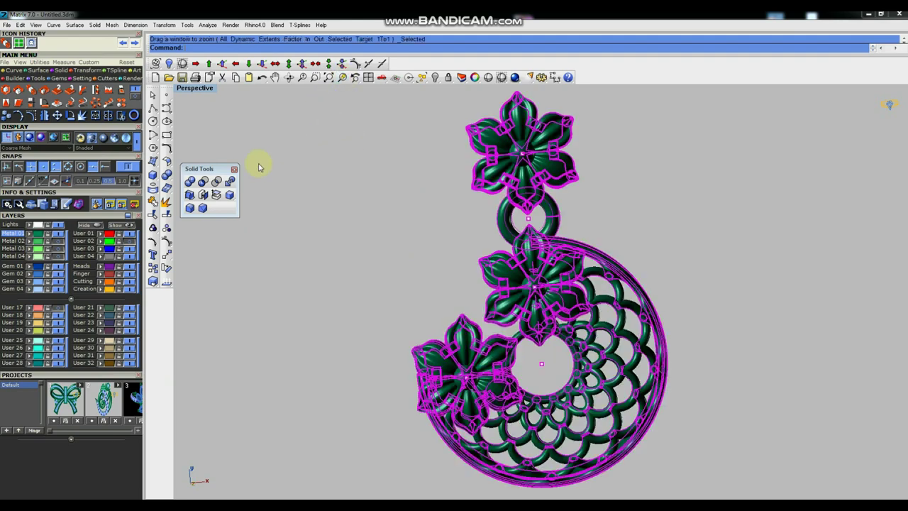
{"action": "left_click", "coordinate": [233, 169]}
{"action": "scroll", "coordinate": [543, 310], "scroll_direction": "down", "scroll_amount": 2}
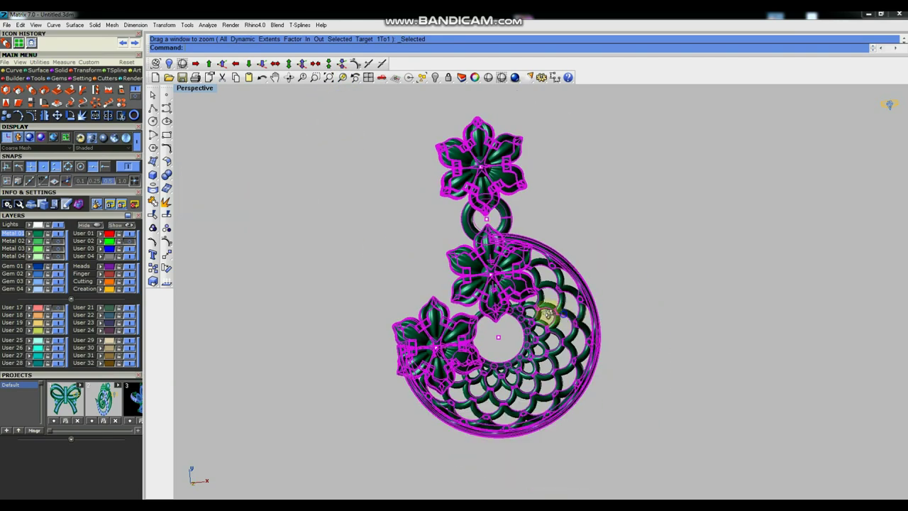
{"action": "scroll", "coordinate": [547, 308], "scroll_direction": "down", "scroll_amount": 1}
{"action": "left_click", "coordinate": [563, 306]}
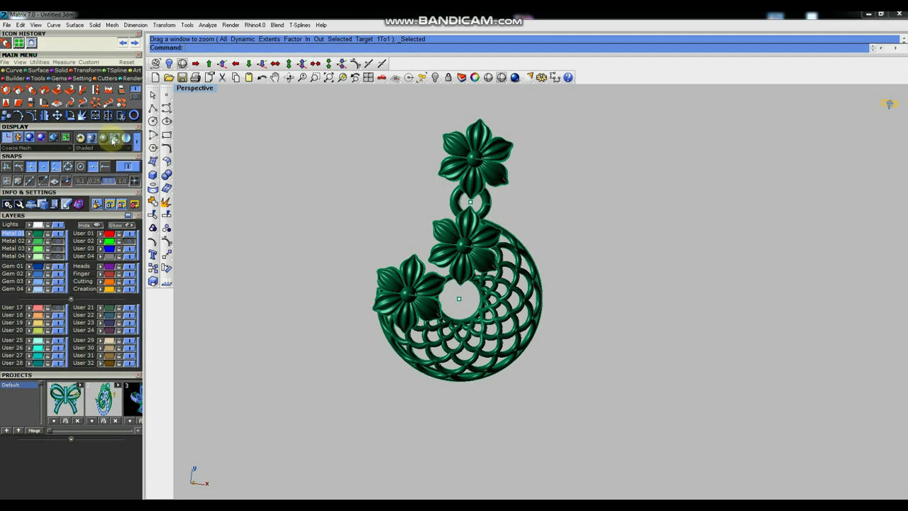
Switch the display to Plastic and orbit so the pendant faces the camera.
{"action": "left_click", "coordinate": [104, 140]}
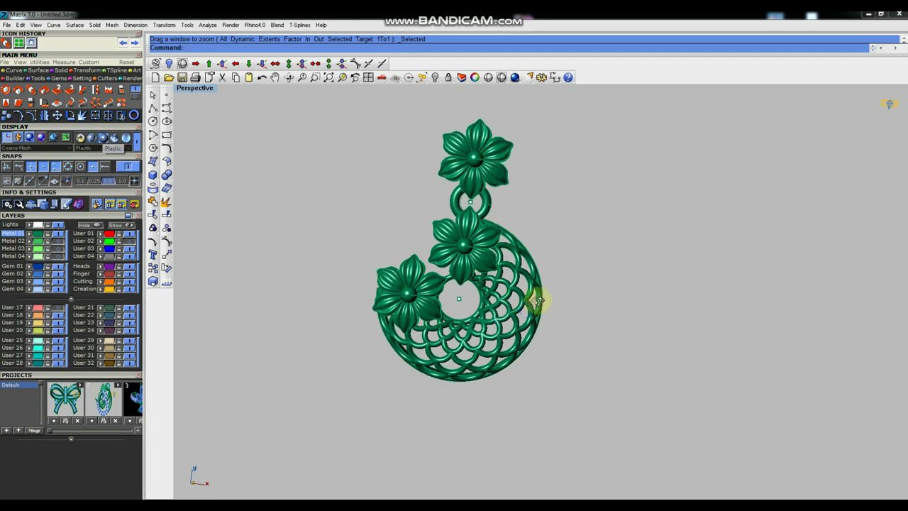
{"action": "mouse_move", "coordinate": [537, 297]}
{"action": "right_mouse_down"}
{"action": "mouse_move", "coordinate": [543, 293]}
{"action": "mouse_move", "coordinate": [543, 303]}
{"action": "mouse_move", "coordinate": [486, 320]}
{"action": "right_mouse_up"}
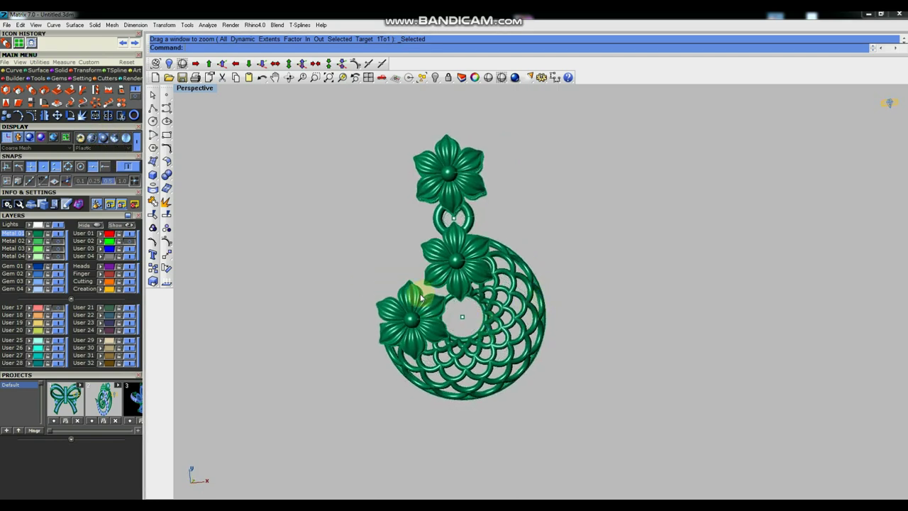
{"action": "scroll", "coordinate": [543, 320], "scroll_direction": "up", "scroll_amount": 2}
{"action": "scroll", "coordinate": [602, 328], "scroll_direction": "down", "scroll_amount": 1}
{"action": "scroll", "coordinate": [601, 329], "scroll_direction": "down", "scroll_amount": 1}
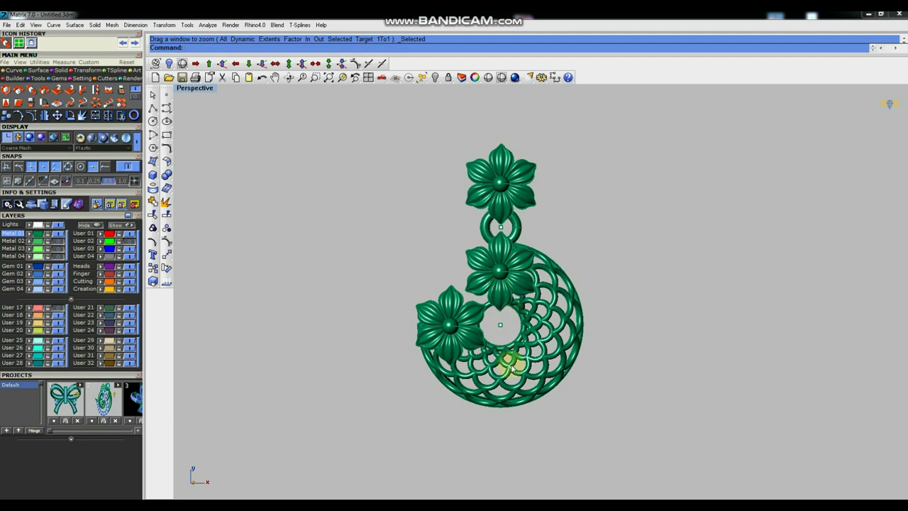
{"action": "scroll", "coordinate": [511, 375], "scroll_direction": "down", "scroll_amount": 1}
{"action": "scroll", "coordinate": [498, 328], "scroll_direction": "up", "scroll_amount": 1}
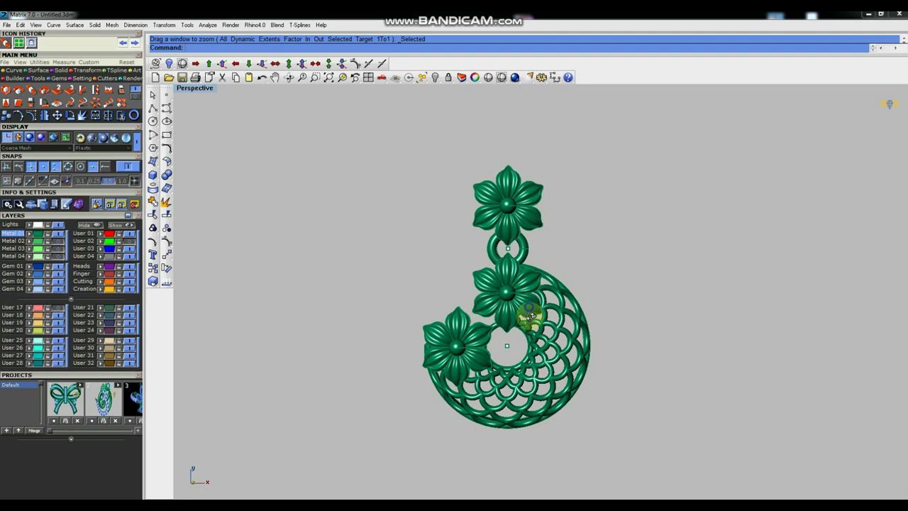
{"action": "scroll", "coordinate": [507, 328], "scroll_direction": "up", "scroll_amount": 2}
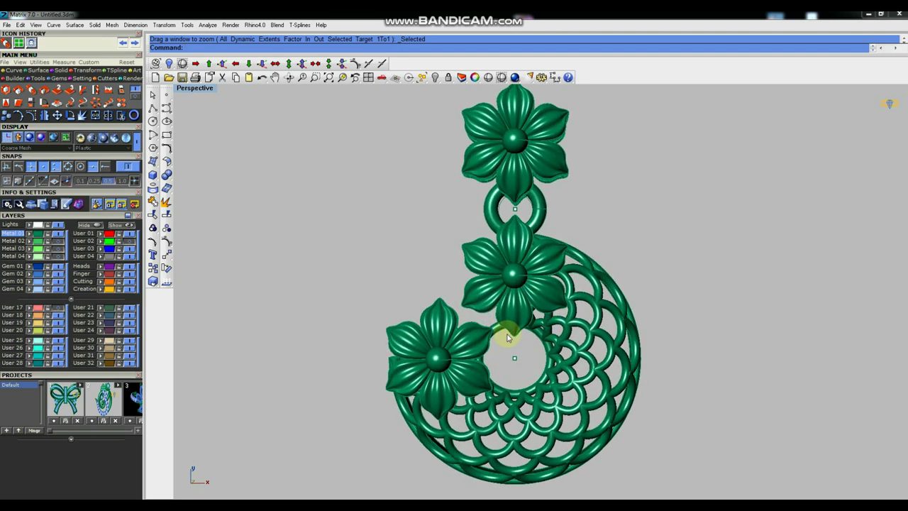
{"action": "scroll", "coordinate": [507, 336], "scroll_direction": "down", "scroll_amount": 1}
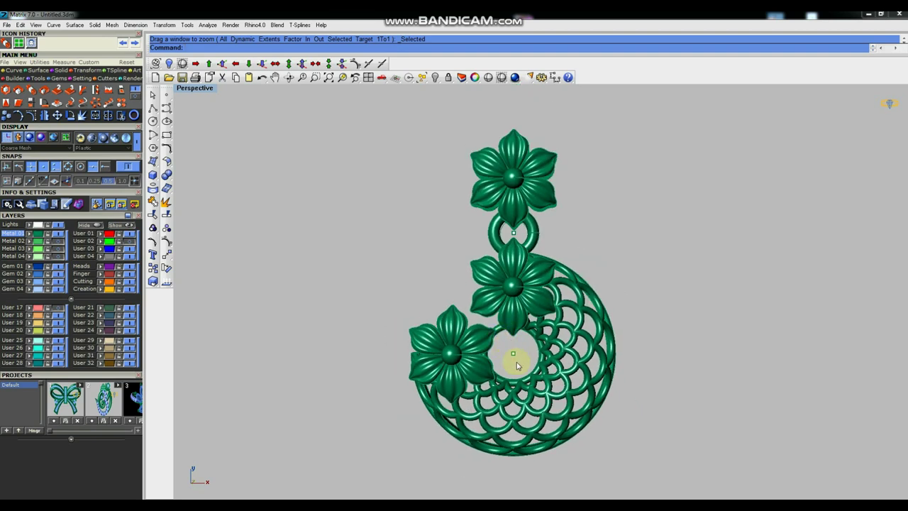
{"action": "scroll", "coordinate": [516, 362], "scroll_direction": "down", "scroll_amount": 1}
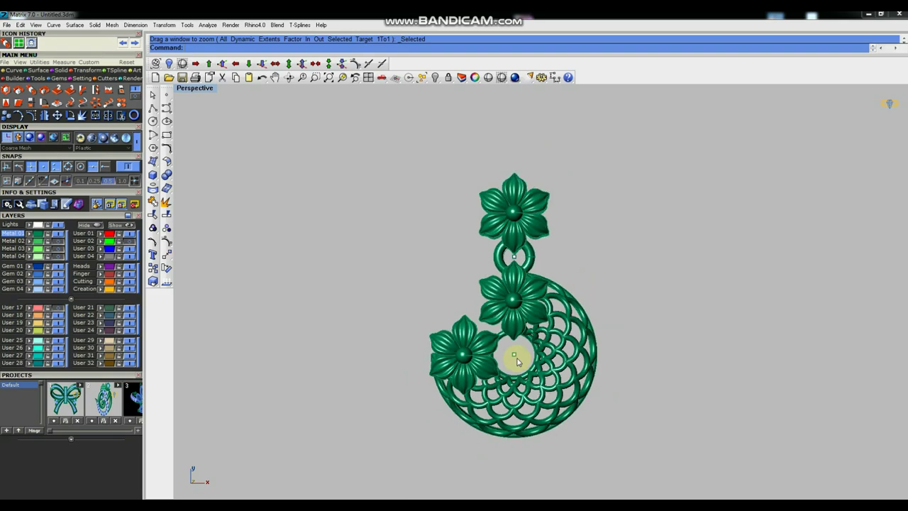